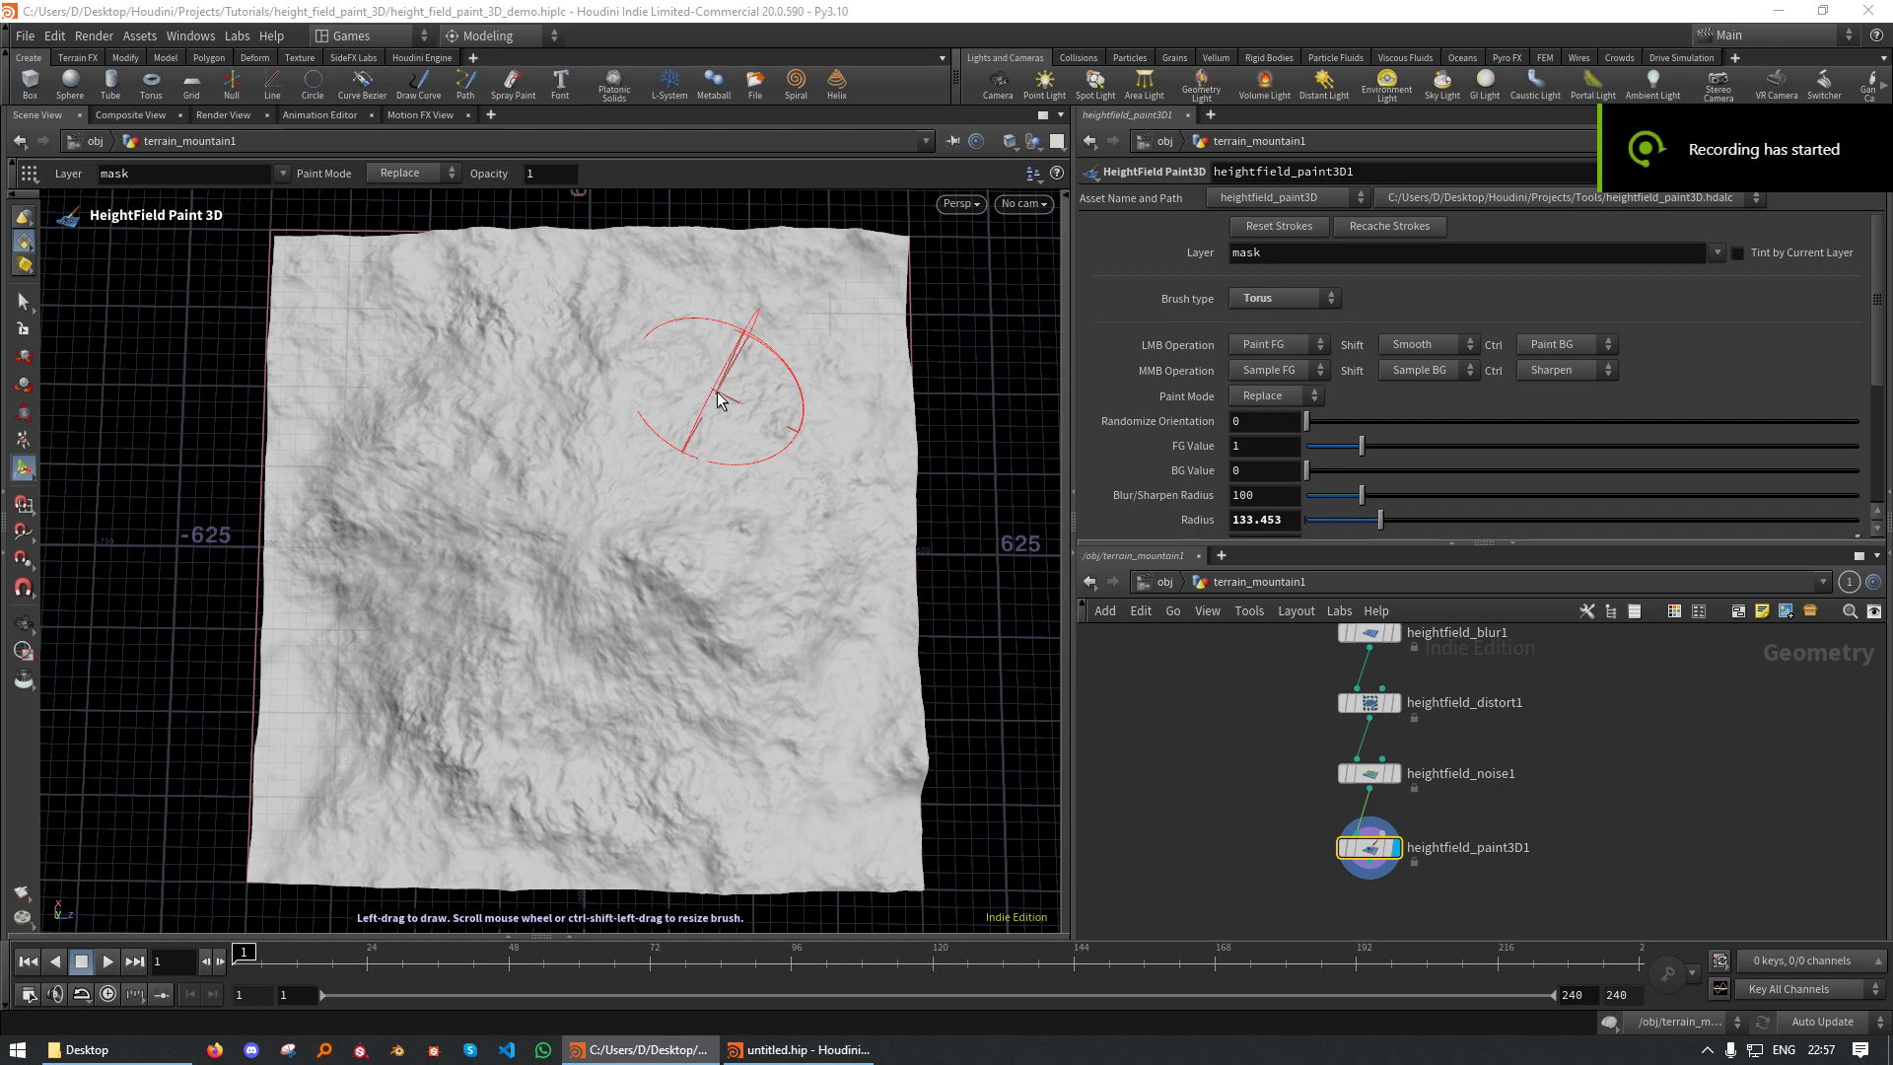
Stamp two torus-brush eyes on the upper part of the terrain and paint a sphere-brush mouth below them
click(732, 395)
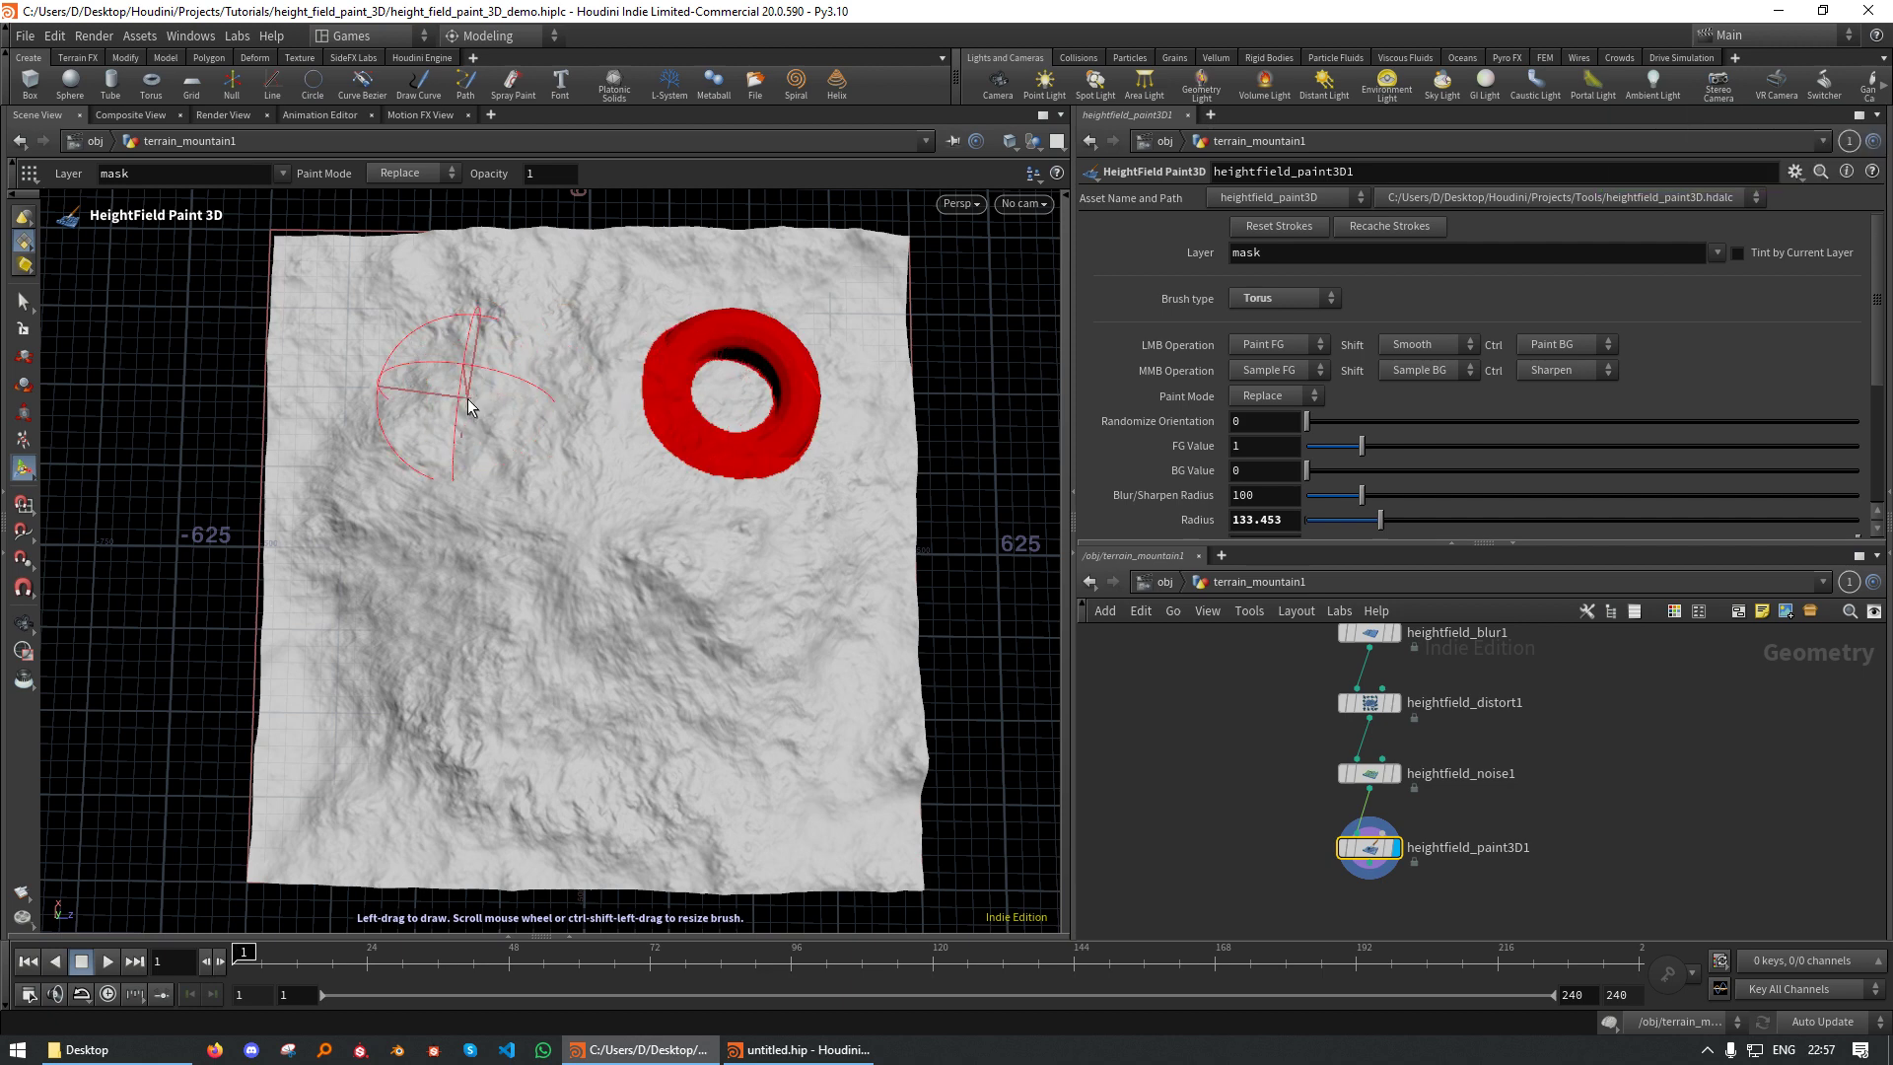
click(469, 402)
click(1270, 299)
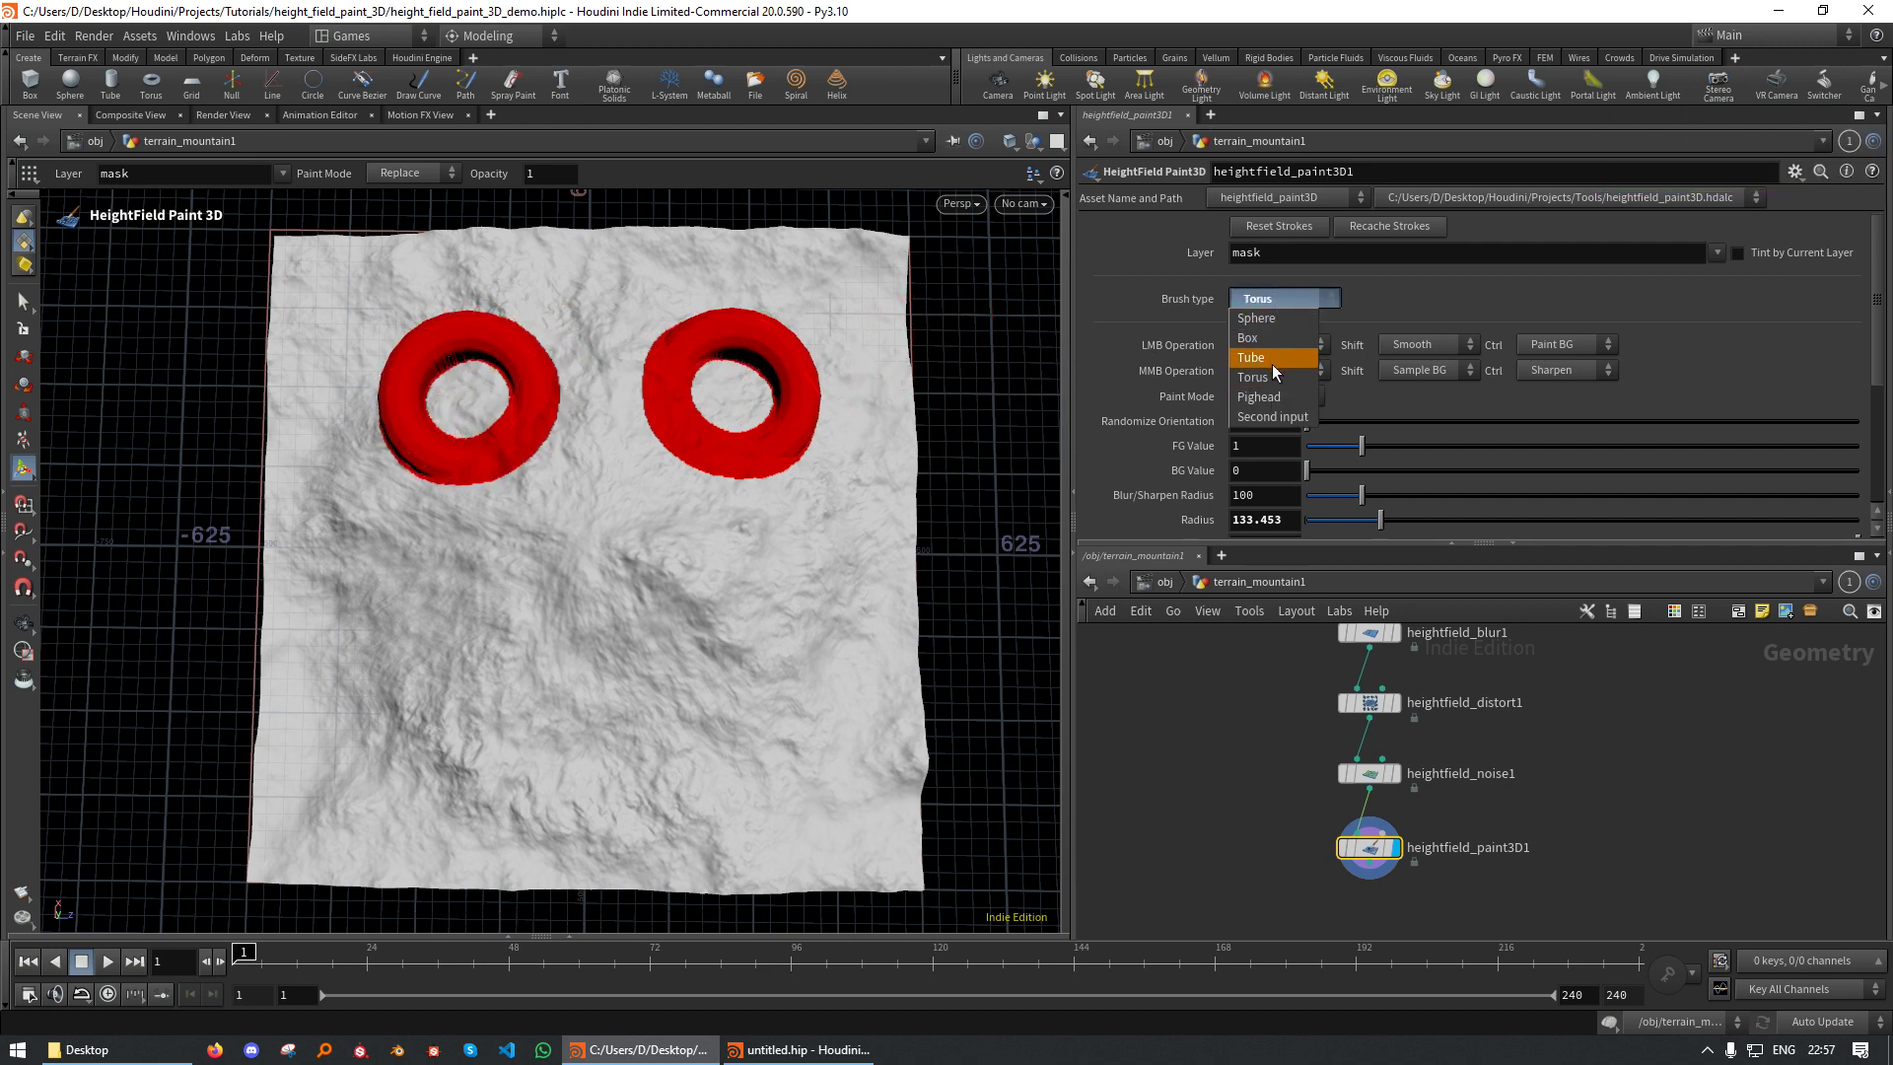
click(1270, 320)
drag(547, 683, 735, 665)
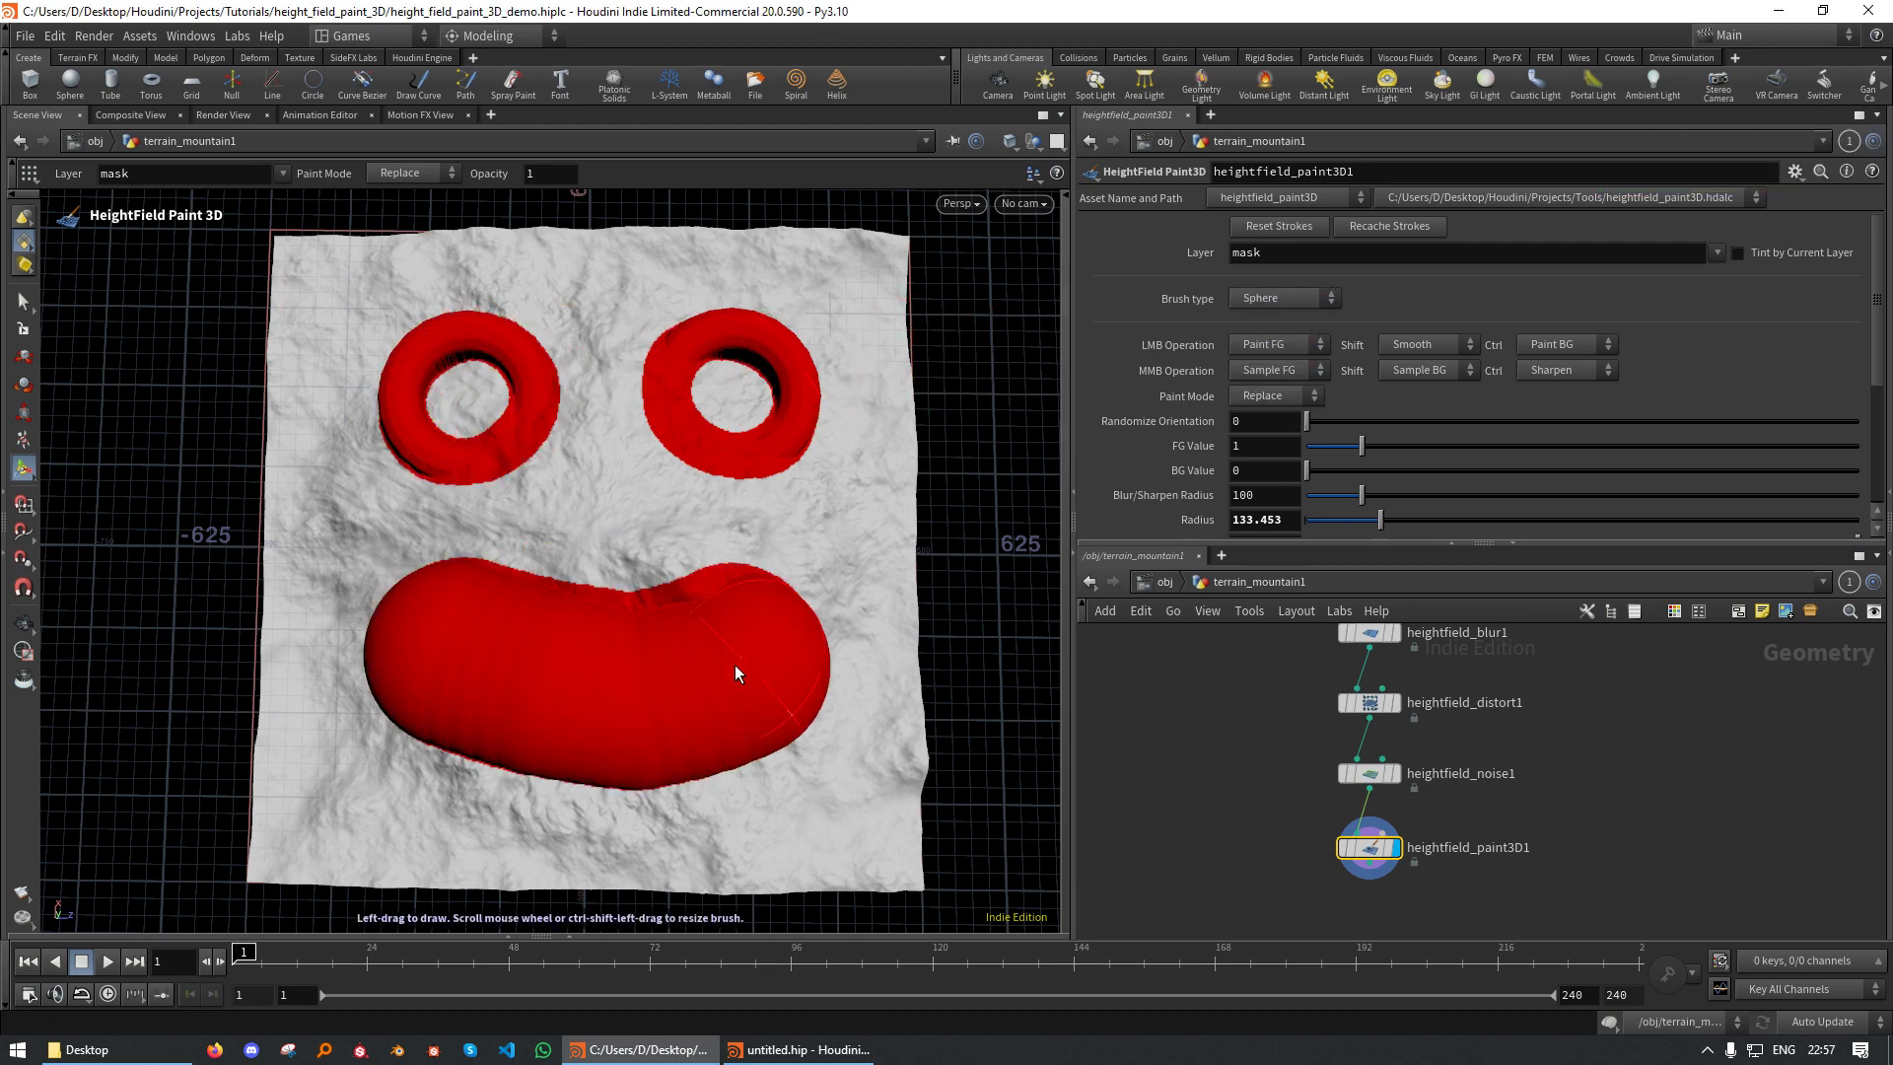
Reduce the brush radius to 66.5015 and paint a thinner stroke along the inside of the mouth
scroll(506, 646, down, 5)
drag(443, 646, 620, 668)
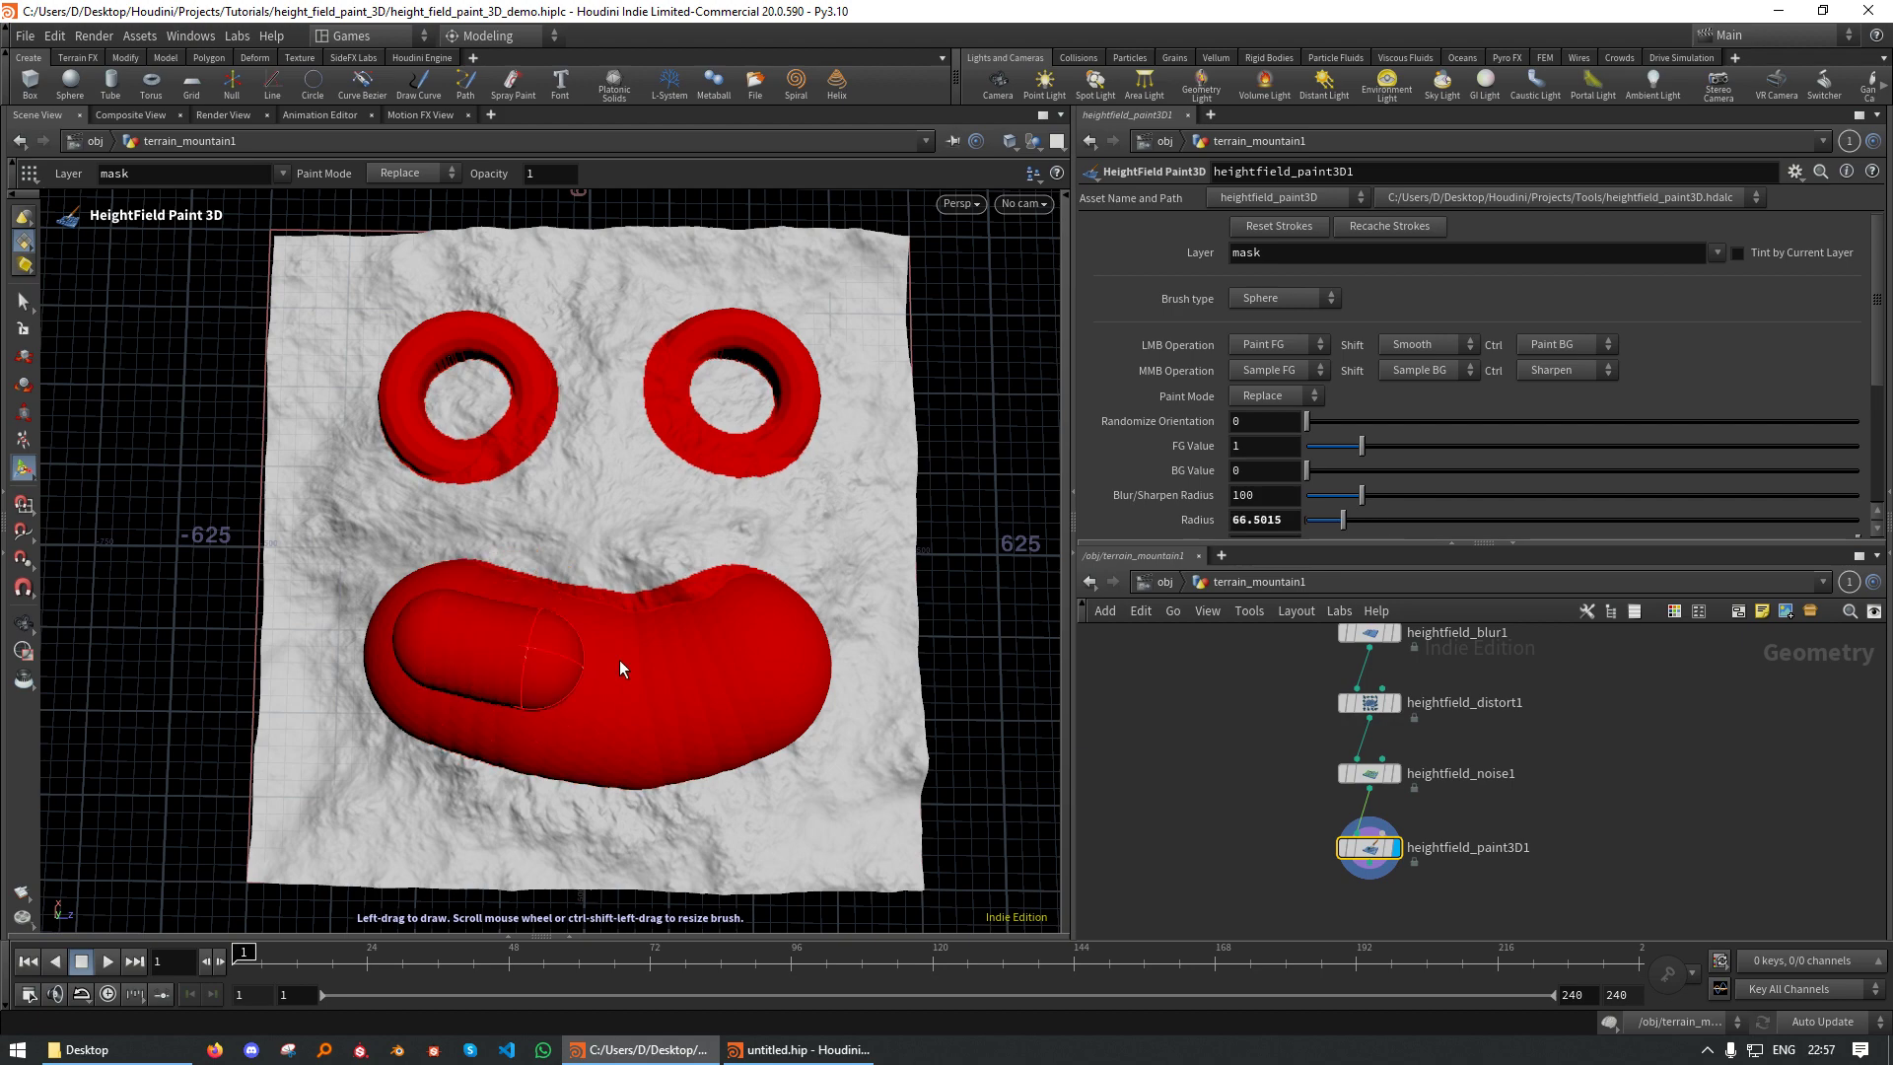
mouse_move(867, 635)
alt+mouse_down()
mouse_move(808, 561)
mouse_move(815, 668)
alt+mouse_up()
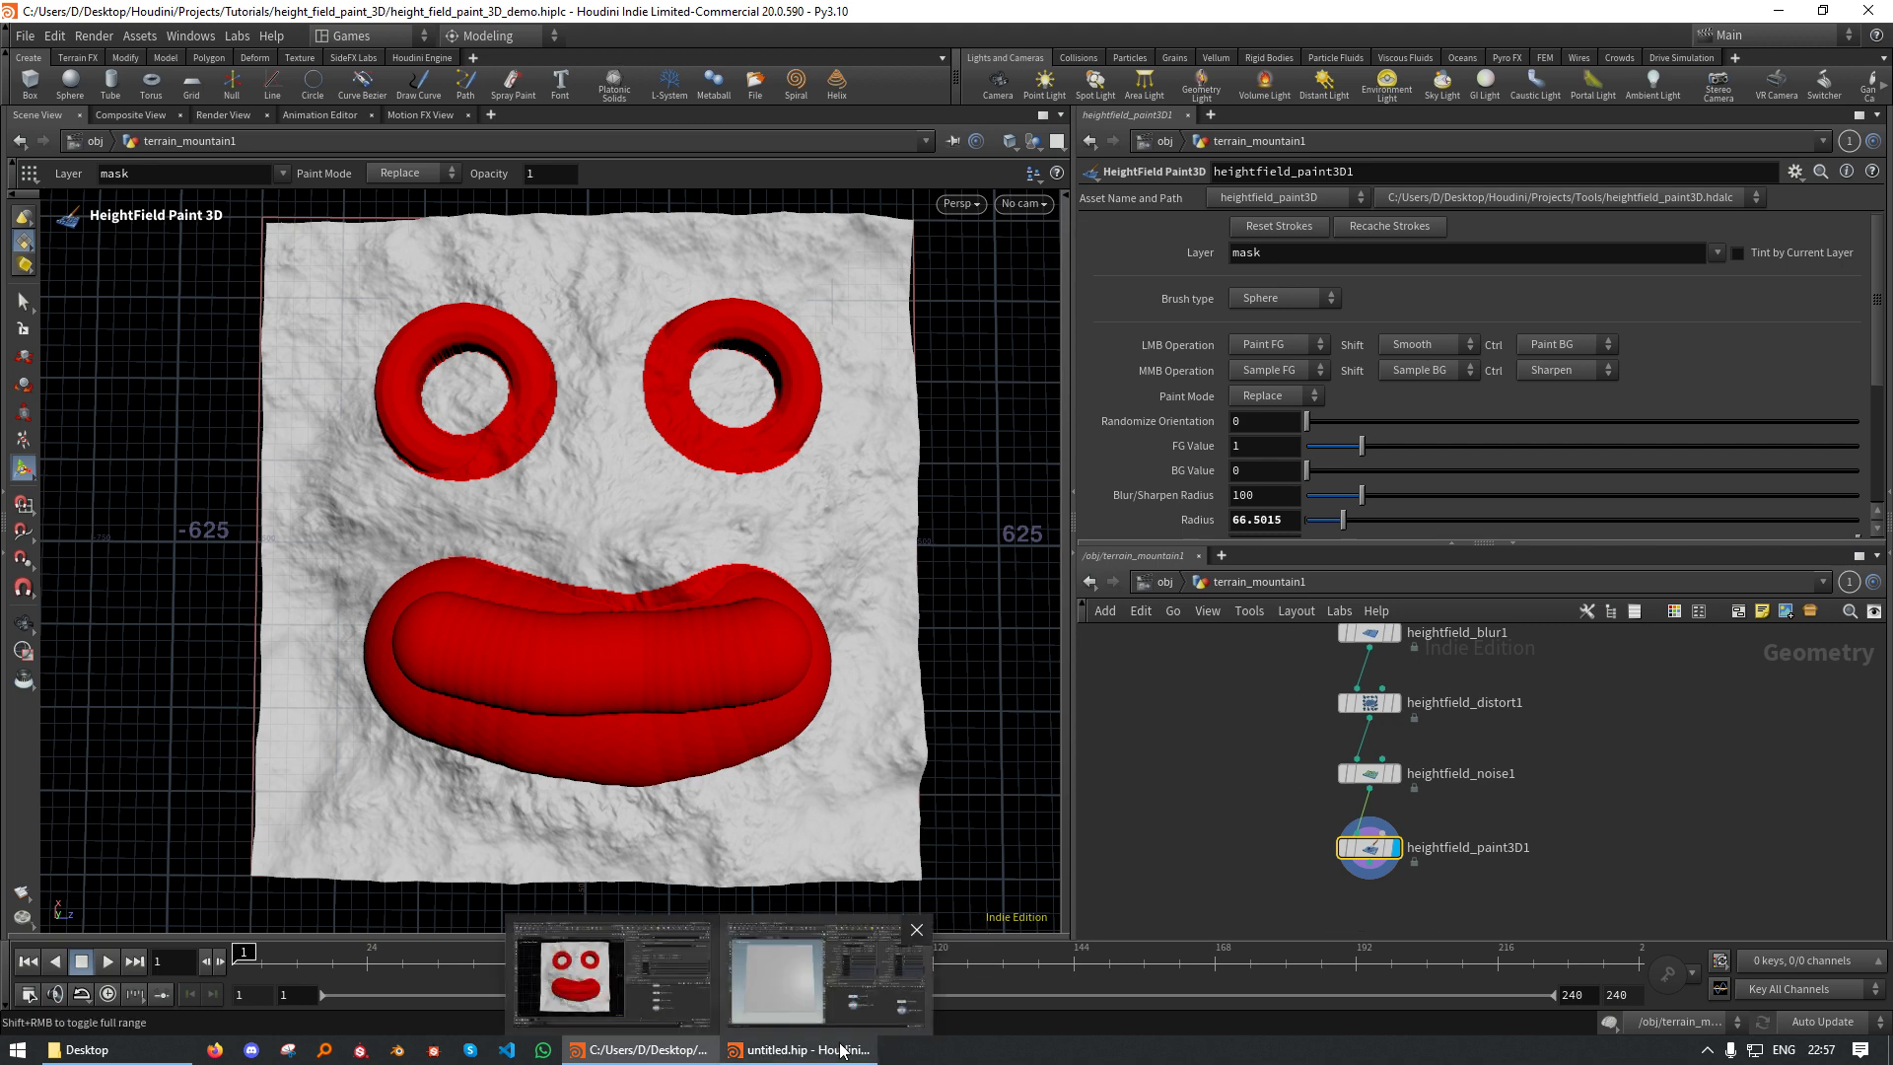
Switch to the untitled.hip Houdini session and activate painting for the heightfield_paint1 node in the viewport
click(799, 1049)
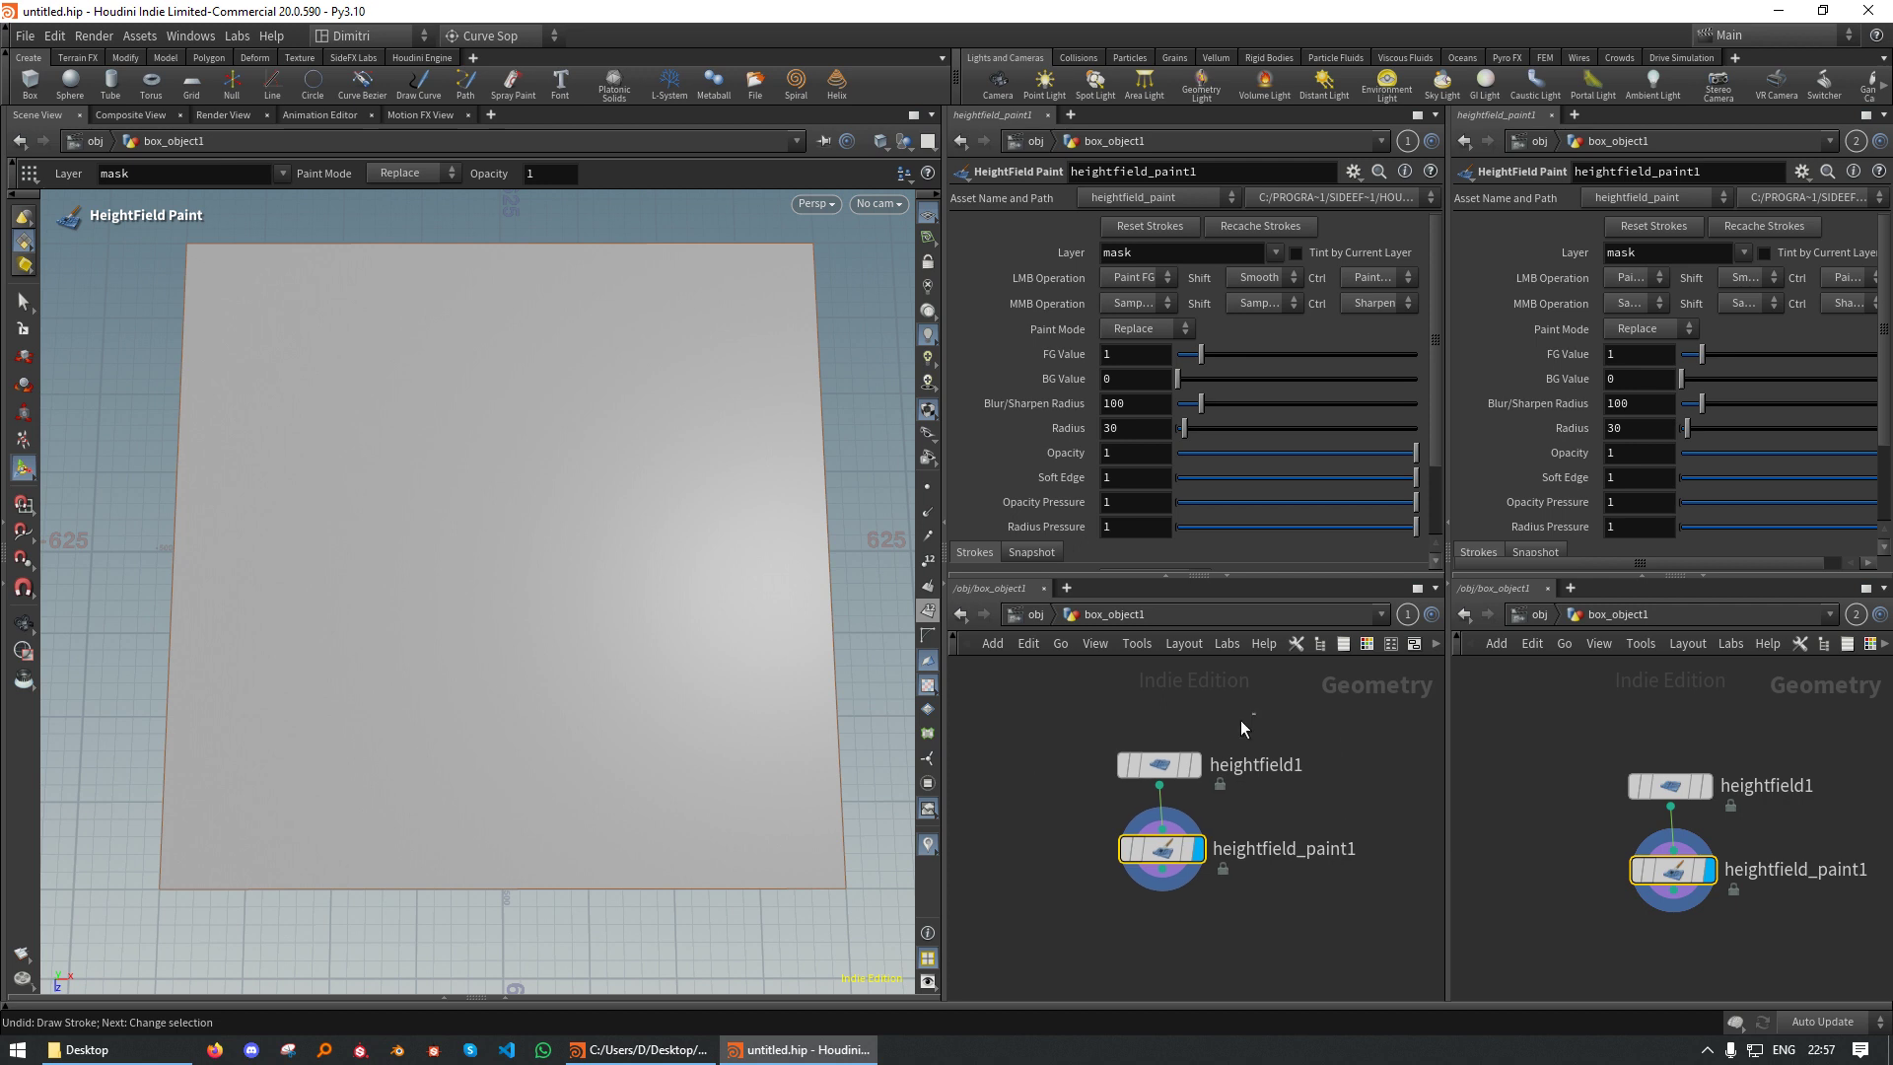
click(1183, 765)
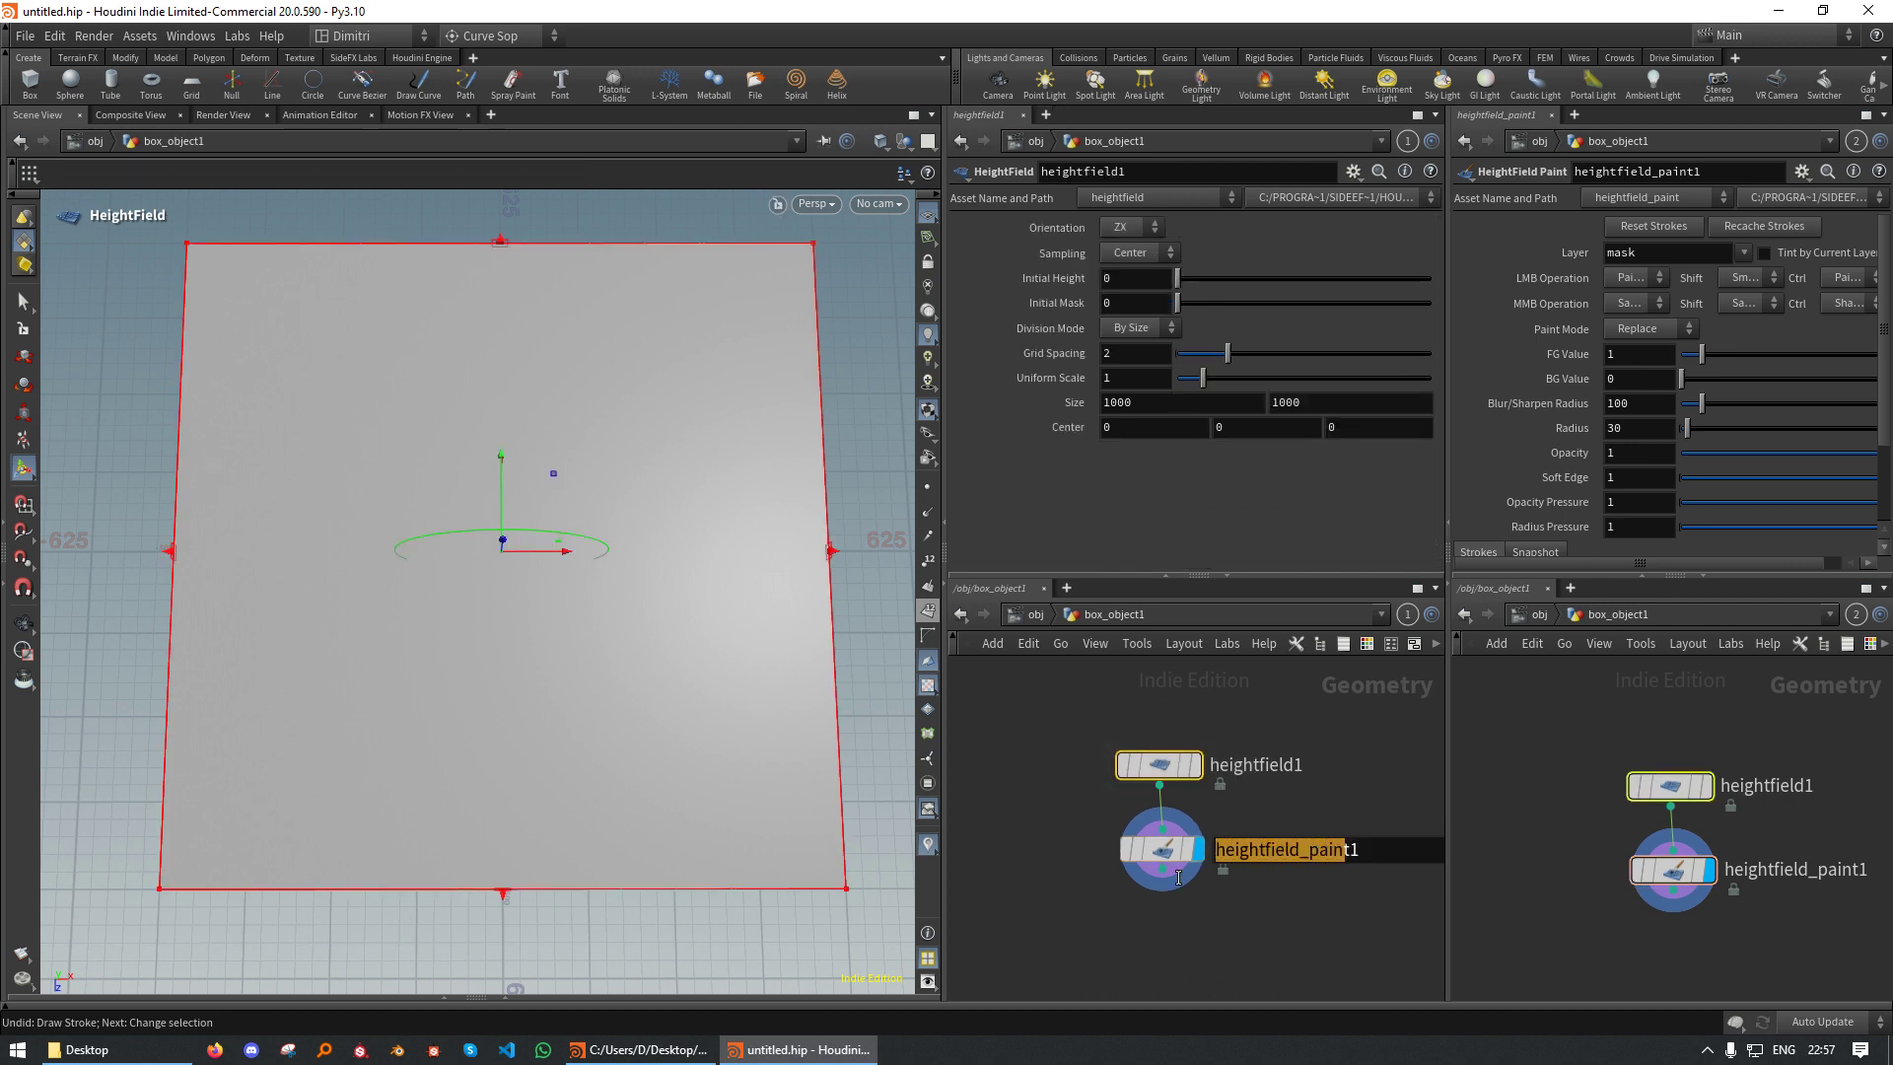
click(1166, 850)
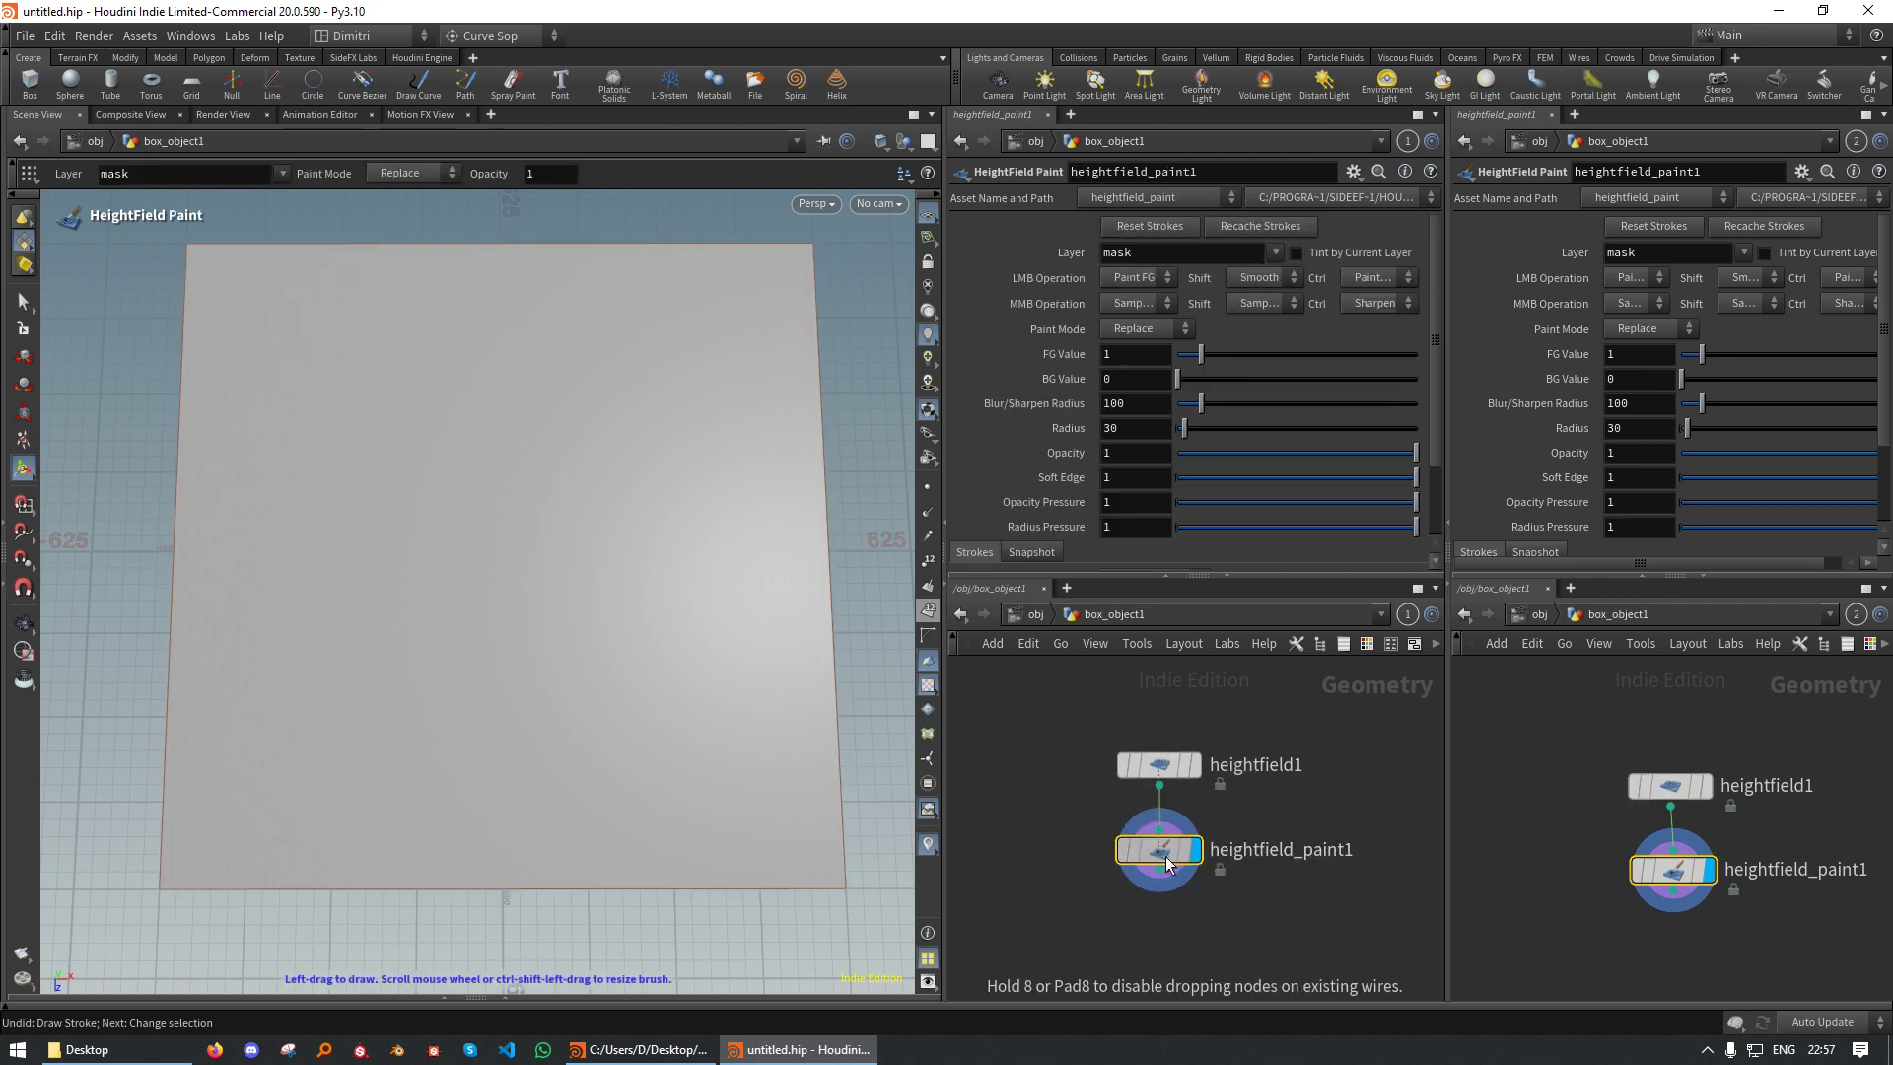
key(Escape)
mouse_move(575, 637)
mouse_down()
mouse_move(588, 621)
mouse_move(588, 680)
mouse_move(563, 571)
mouse_move(569, 621)
mouse_up()
key(Return)
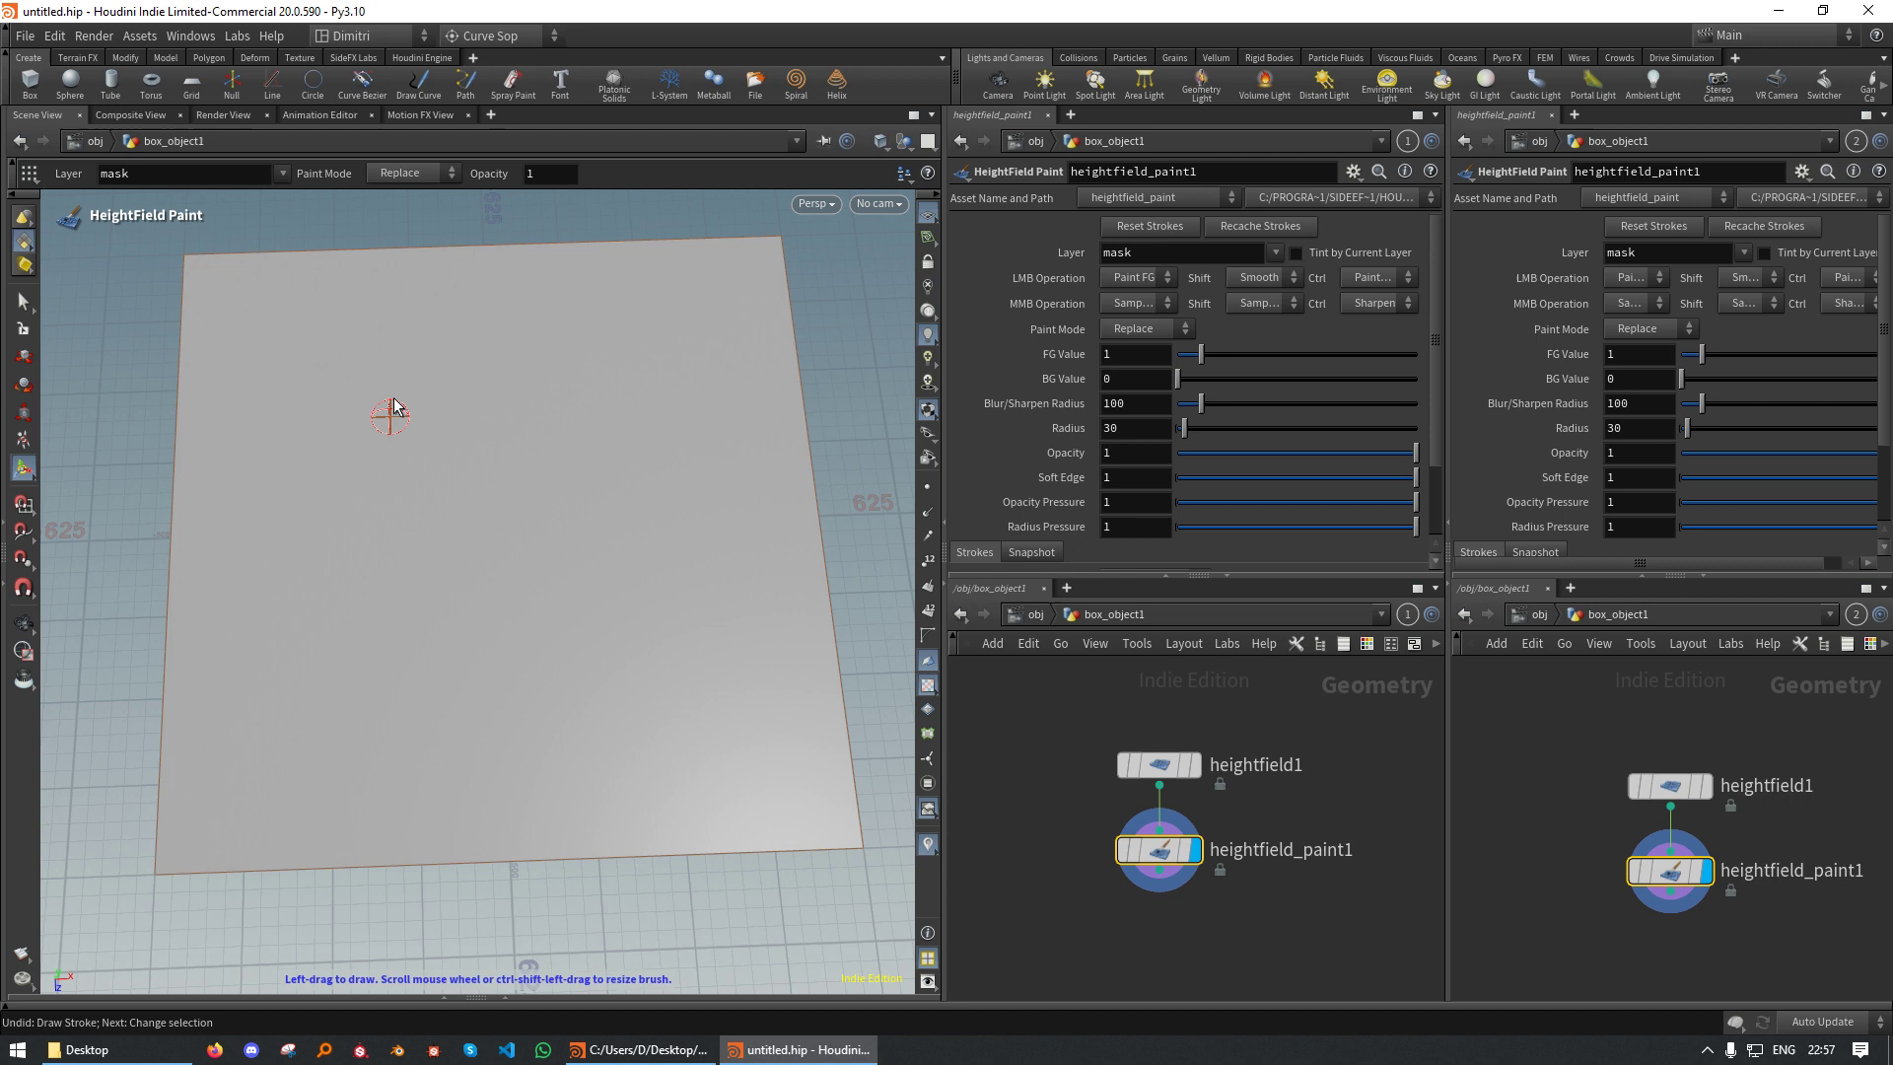
Paint two ring-shaped eyes and a curved smile into the mask layer of the flat heightfield
drag(405, 392, 412, 406)
drag(603, 380, 559, 389)
drag(325, 619, 613, 616)
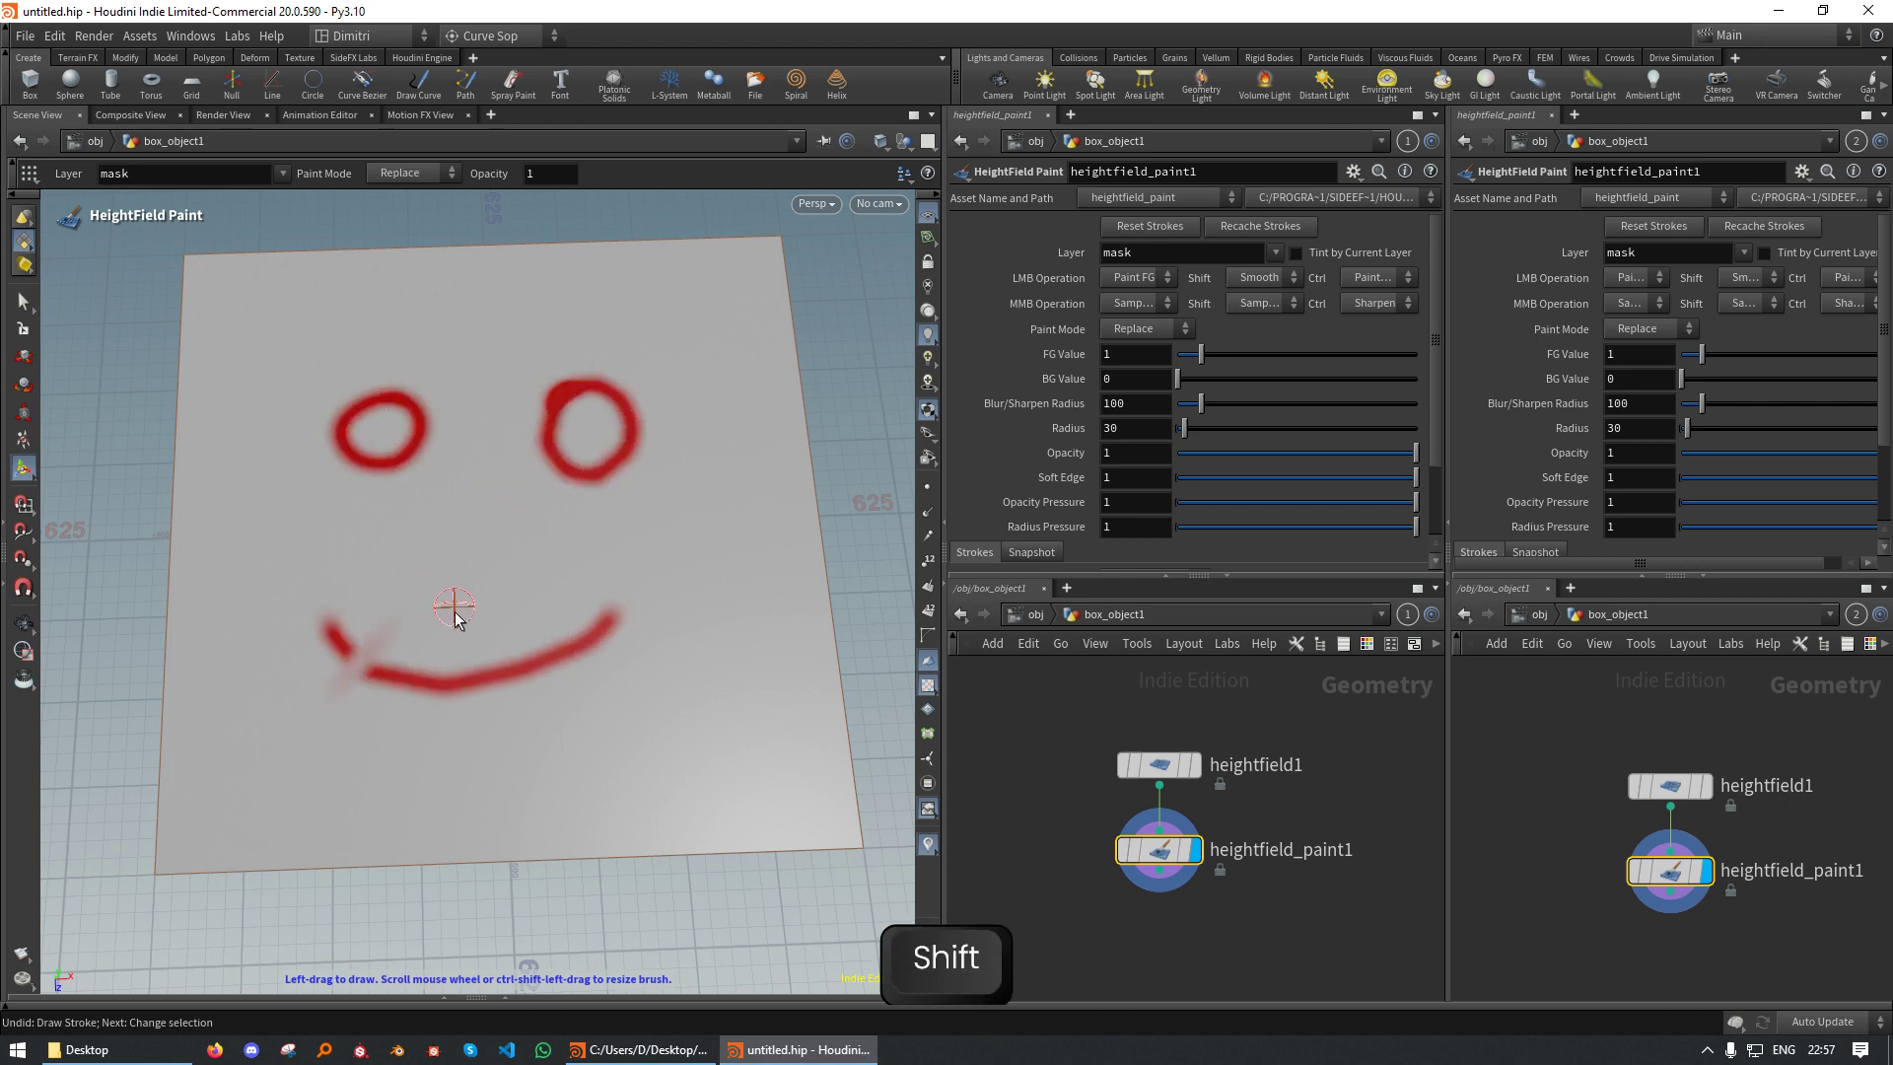
Smooth the painted mask with several short strokes crossing the smile
shift+drag(457, 604, 423, 719)
shift+drag(486, 626, 530, 723)
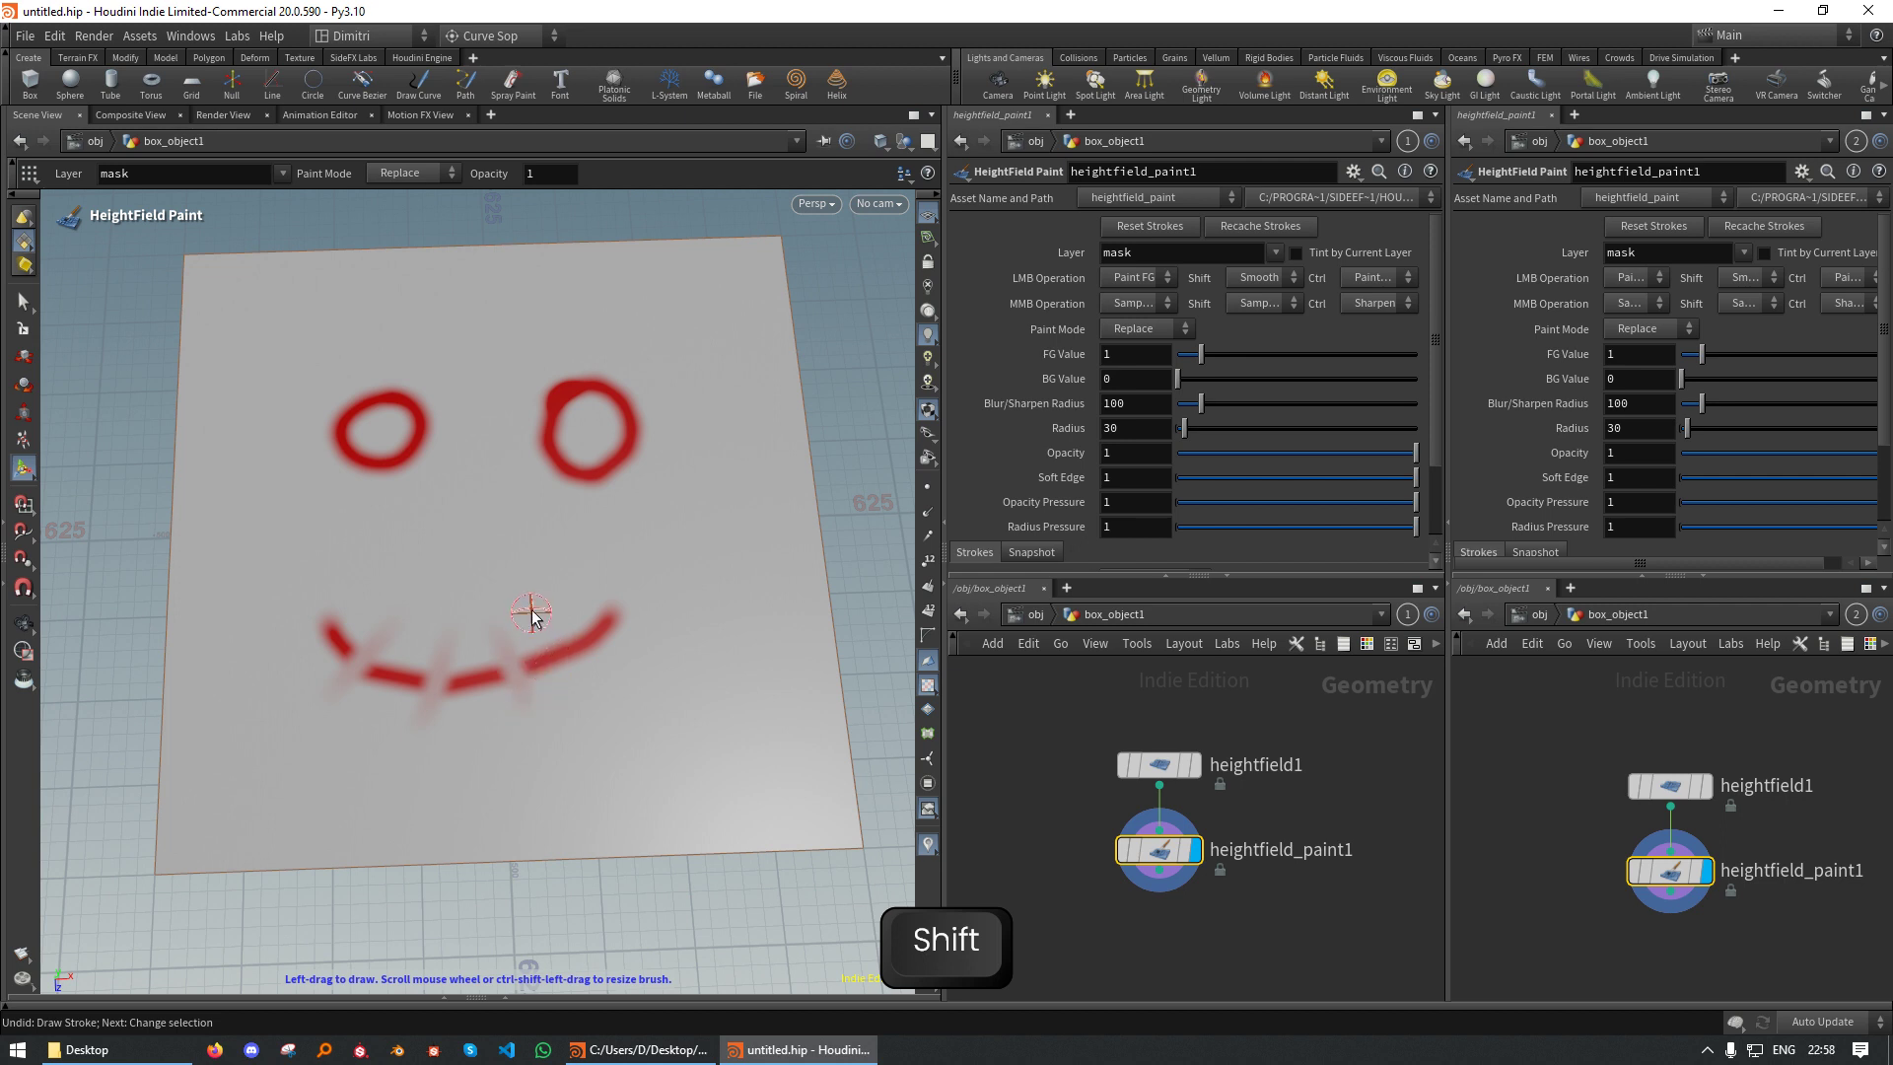
shift+drag(533, 612, 641, 680)
mouse_move(689, 742)
alt+mouse_down()
mouse_move(683, 781)
mouse_move(579, 668)
mouse_move(689, 719)
alt+mouse_up()
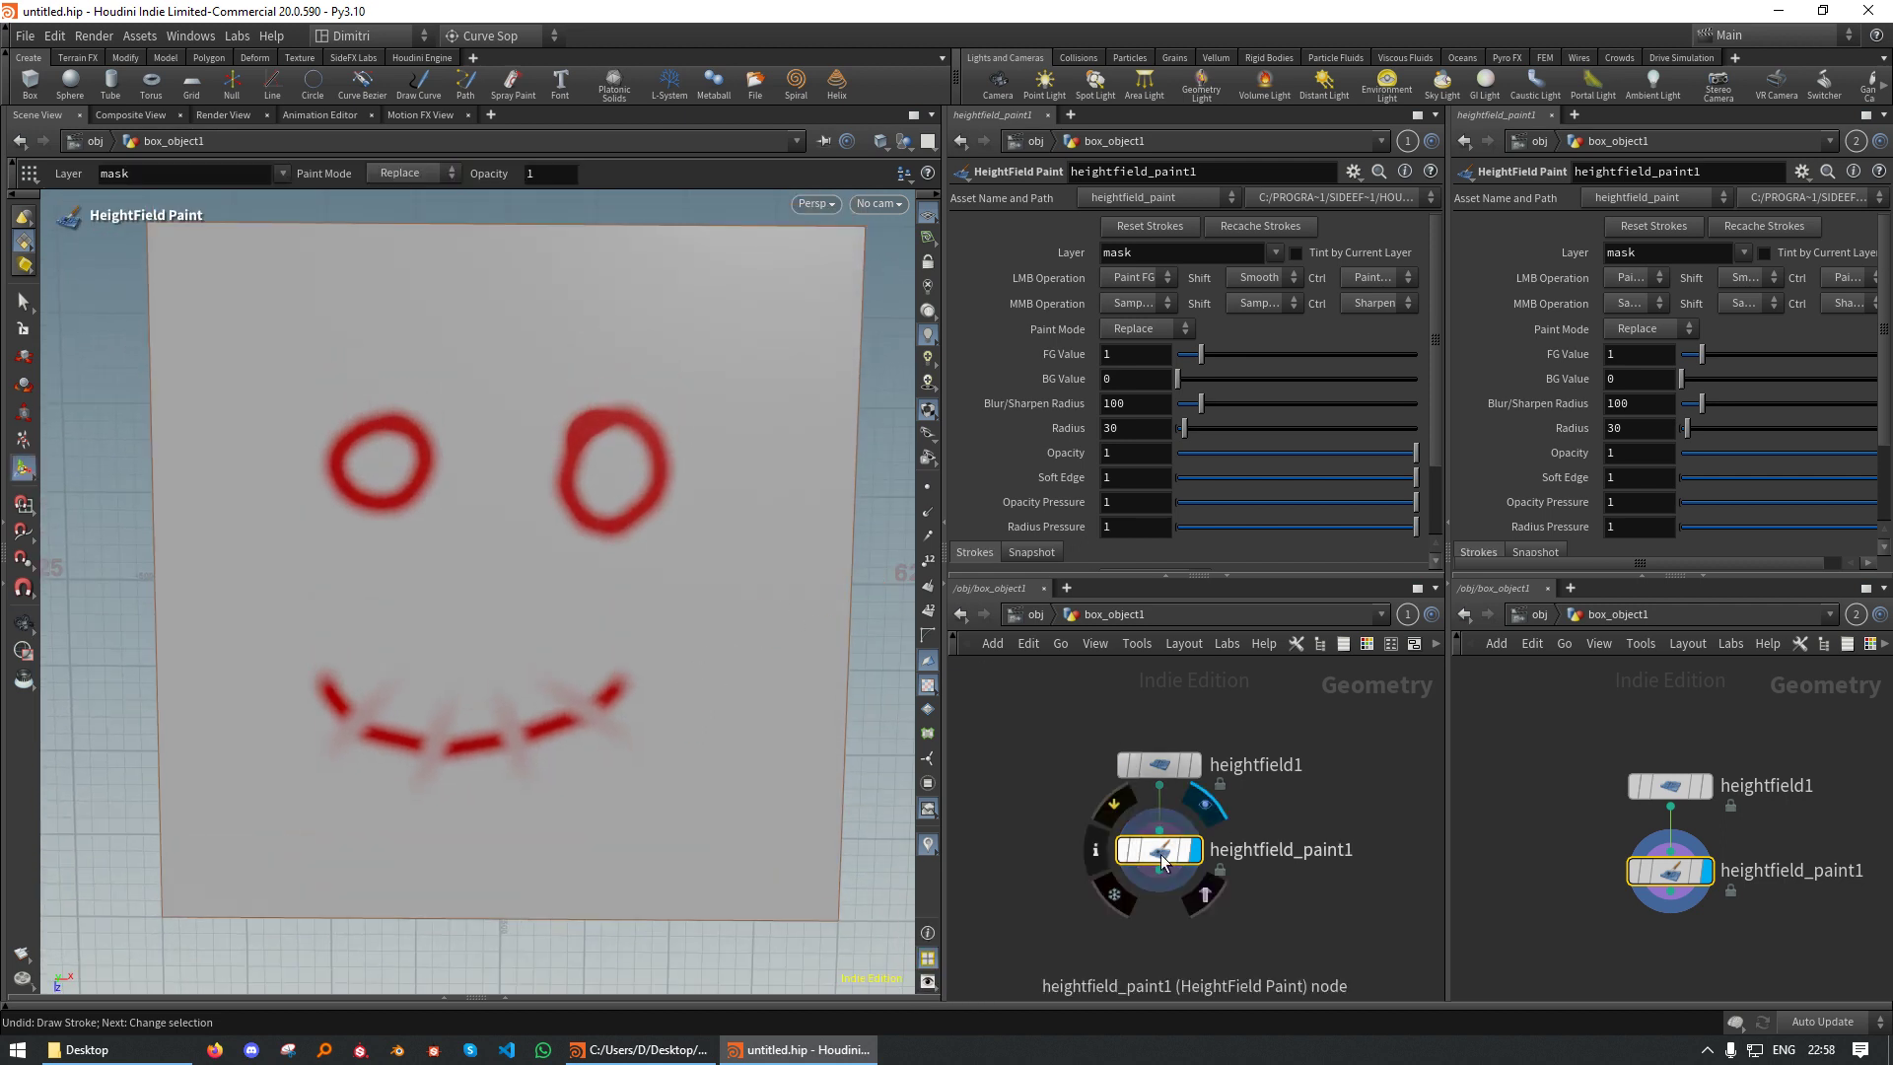
drag(1146, 850, 1092, 850)
mouse_move(866, 774)
alt+mouse_down()
mouse_move(753, 631)
mouse_move(740, 651)
alt+mouse_up()
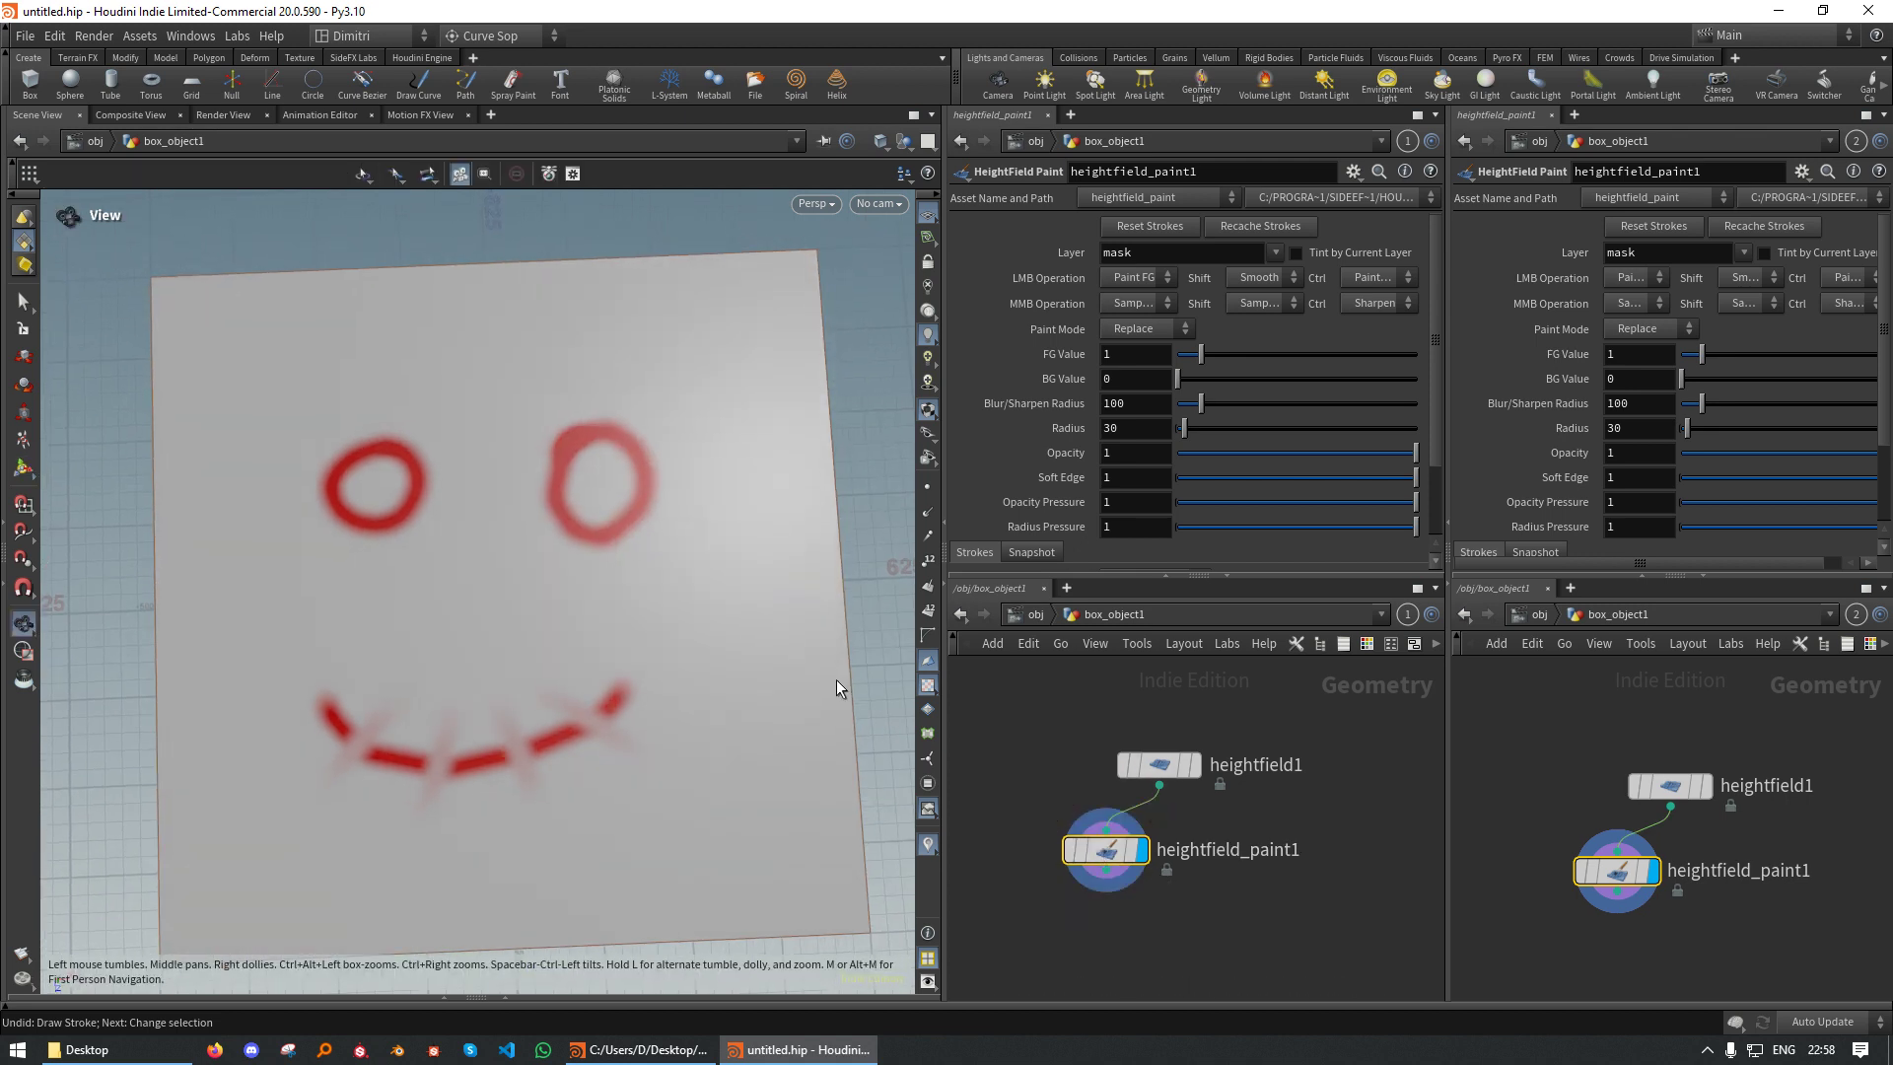
drag(1103, 850, 1060, 868)
mouse_move(1074, 868)
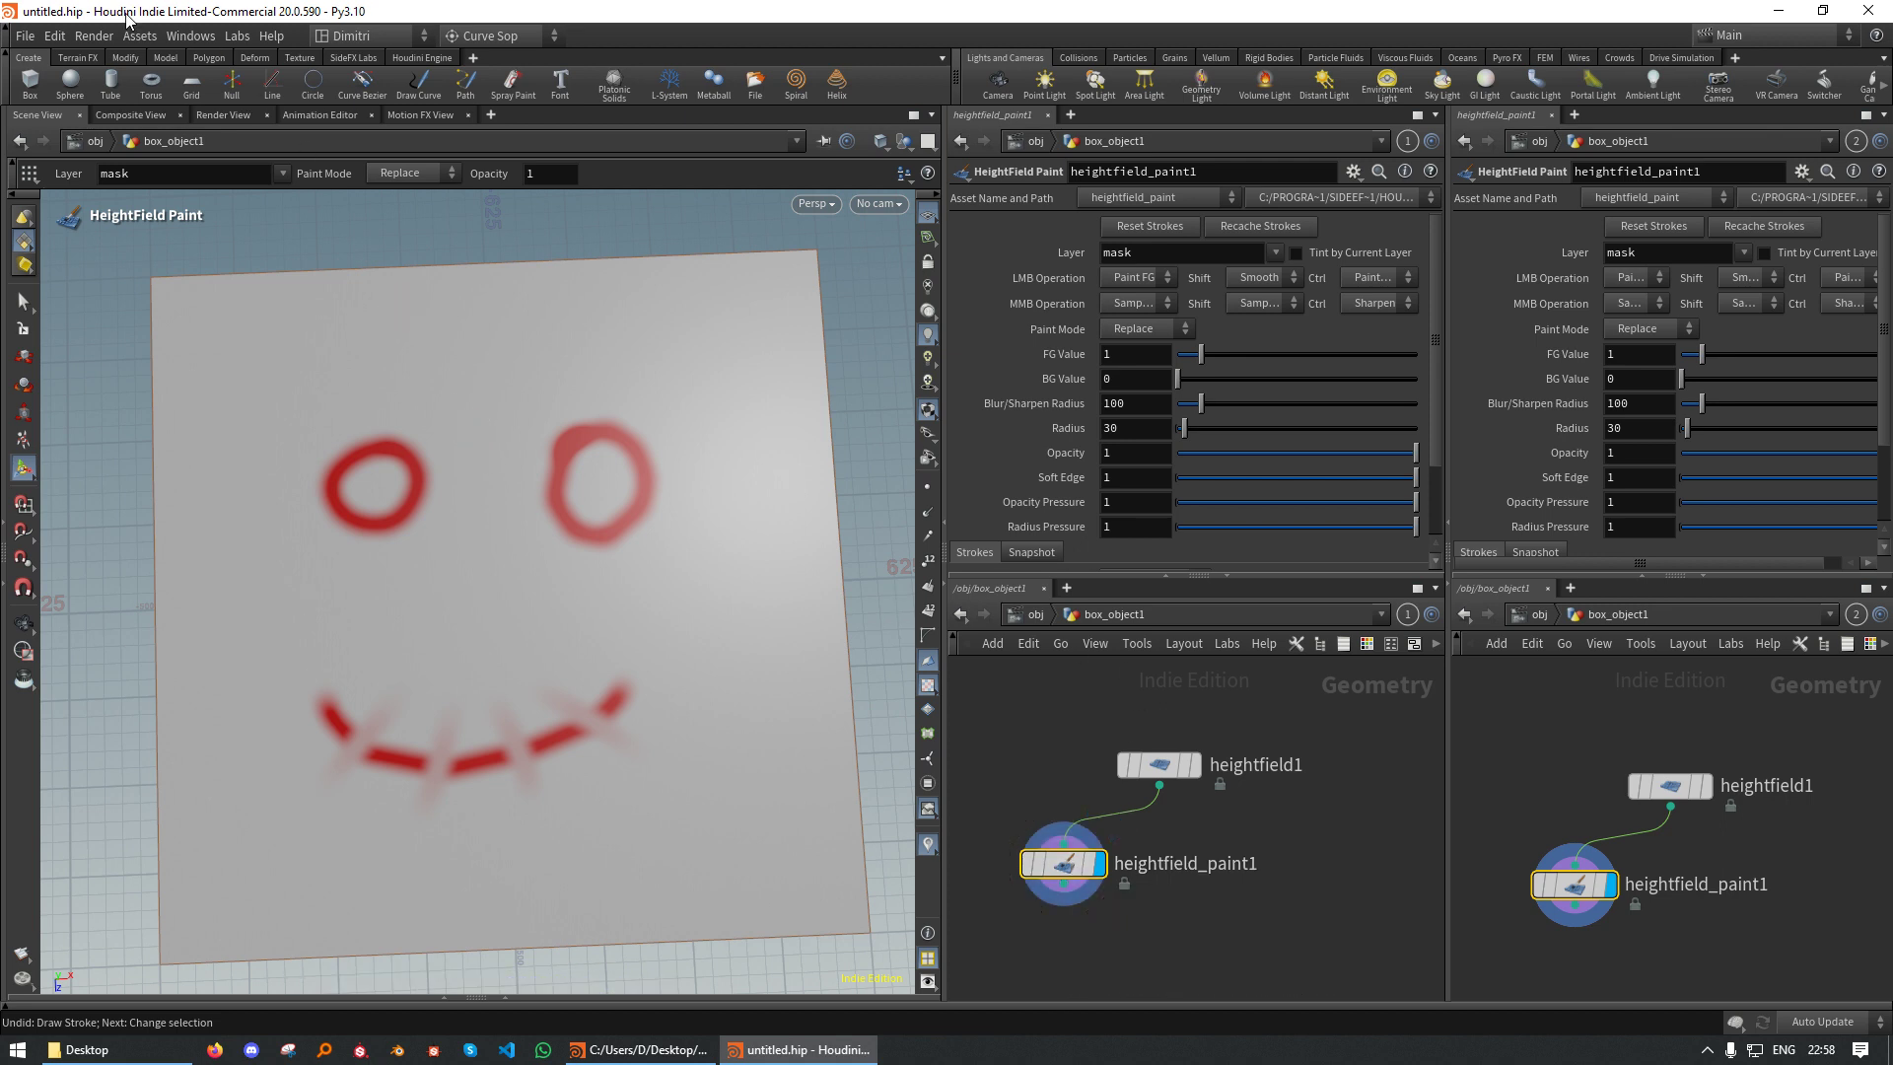
Start a copy of the Sop/heightfield_paint operator from the Asset Manager
click(150, 38)
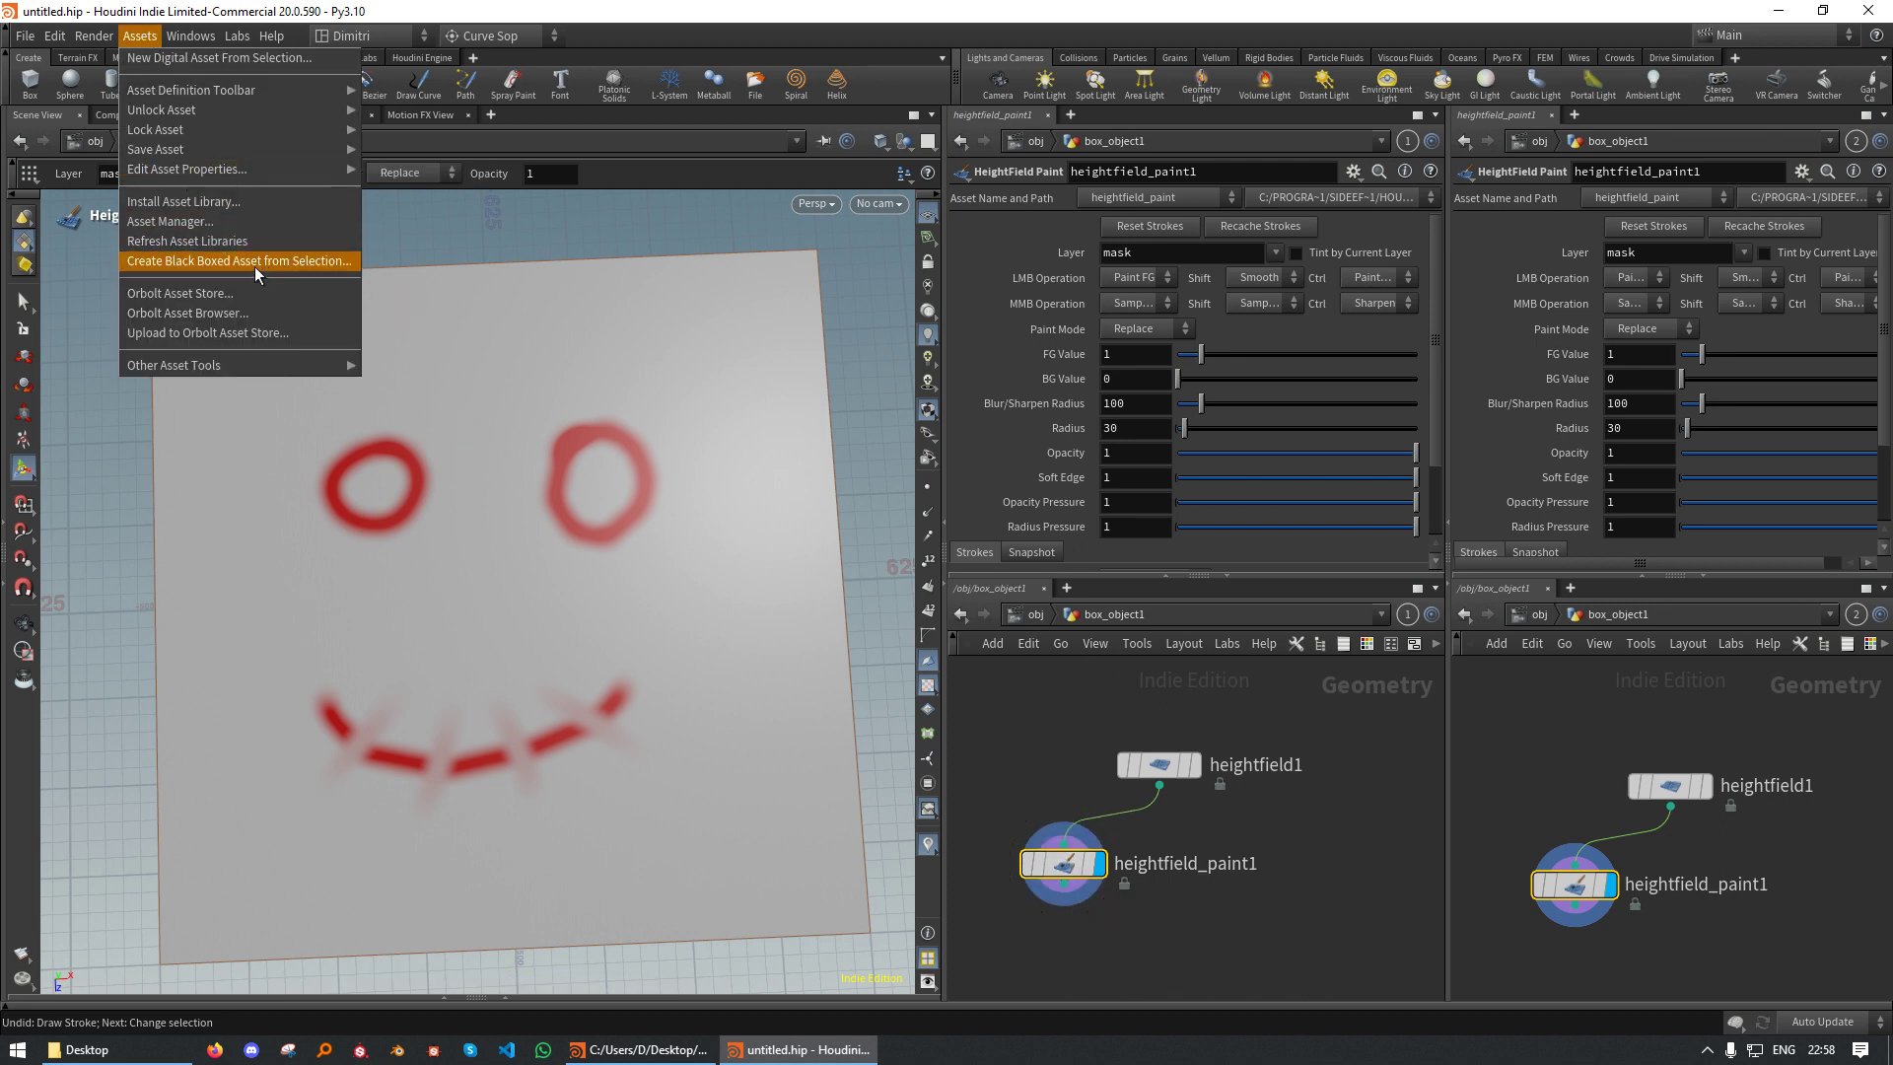
click(232, 228)
drag(194, 23, 573, 233)
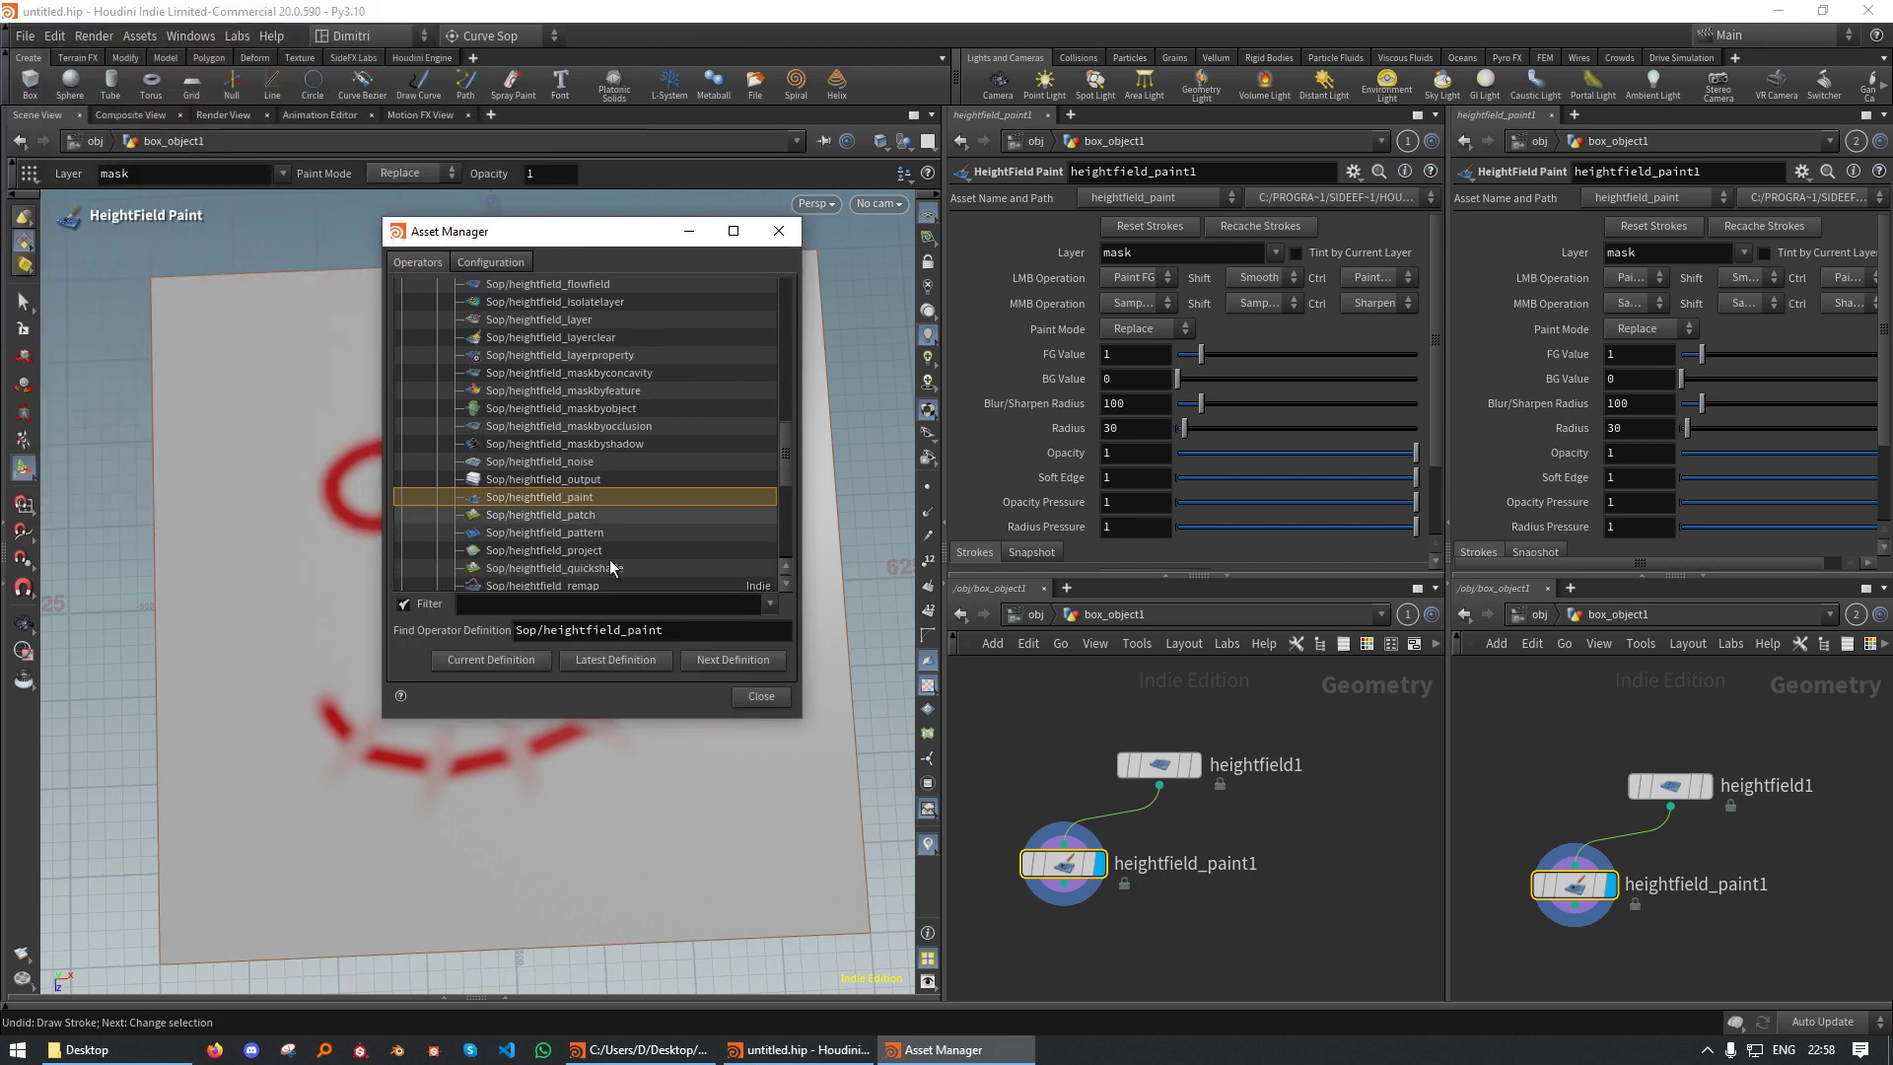
click(1035, 877)
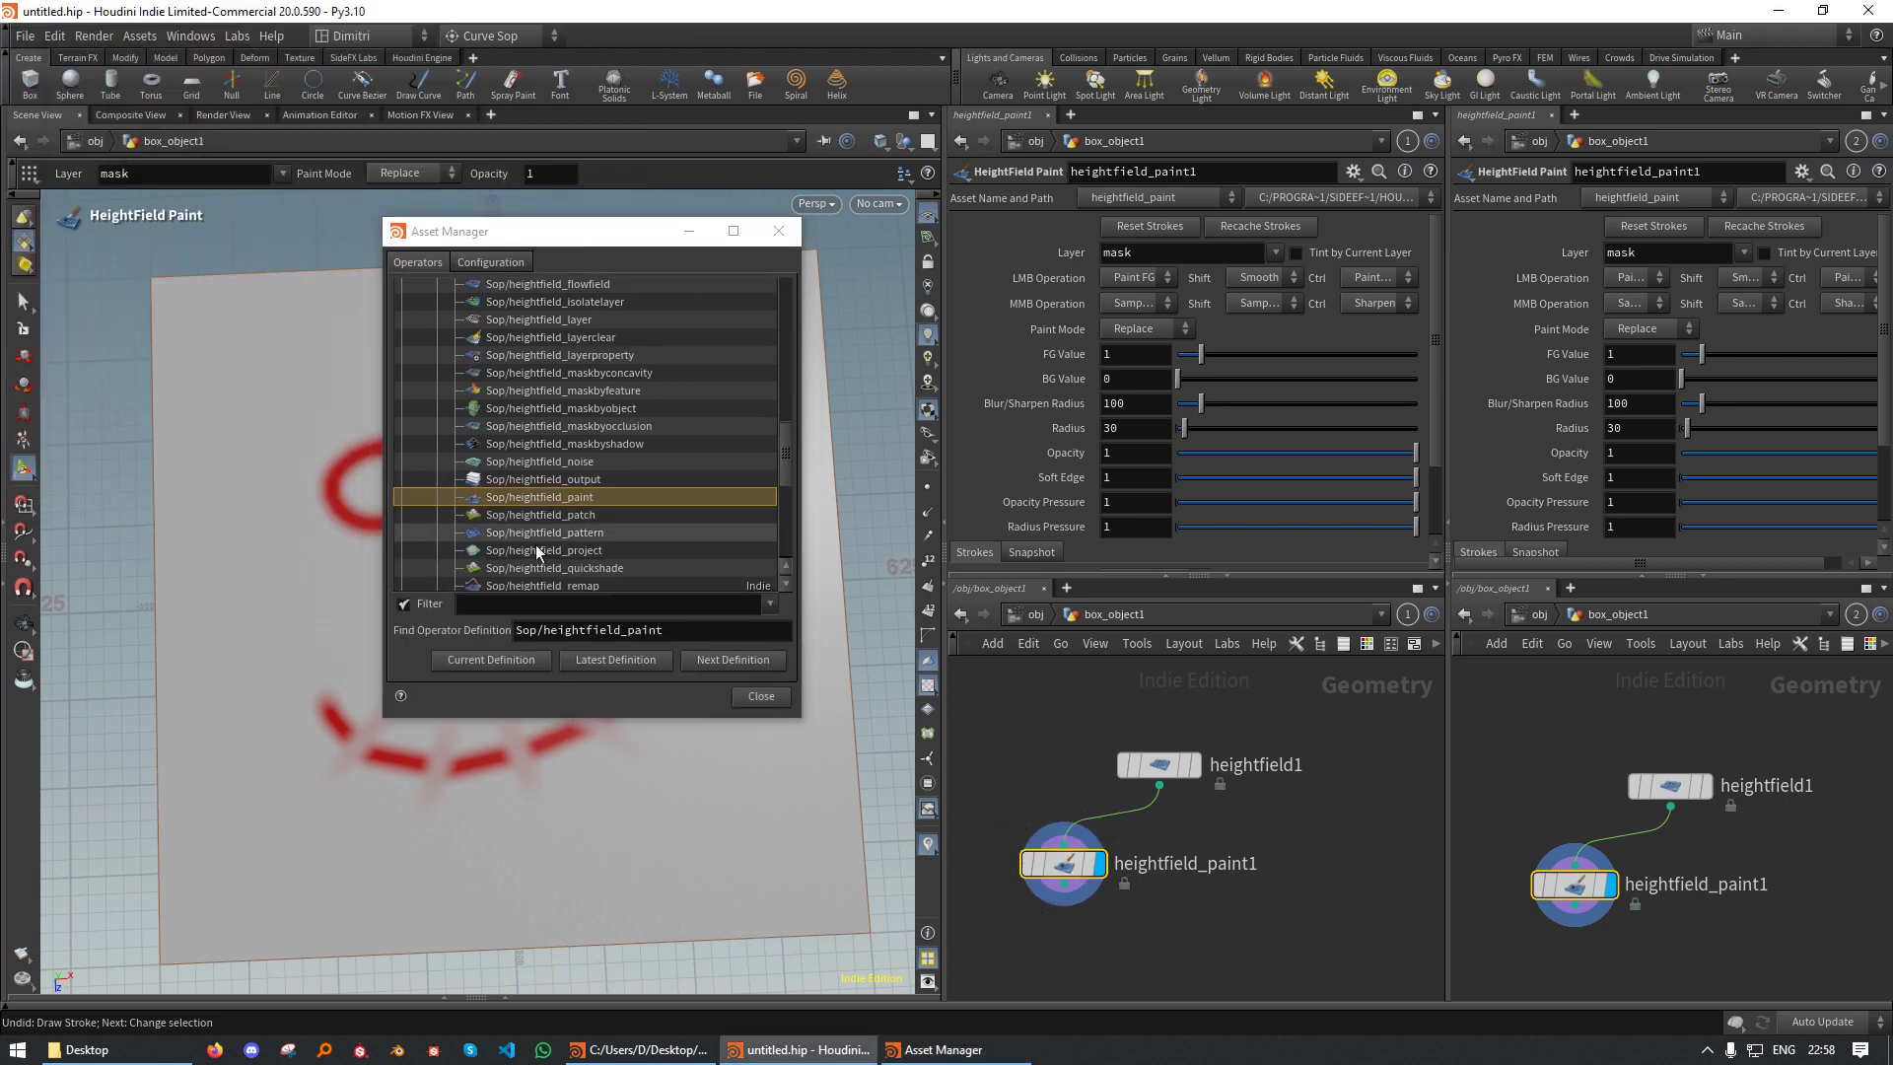
right_click(518, 497)
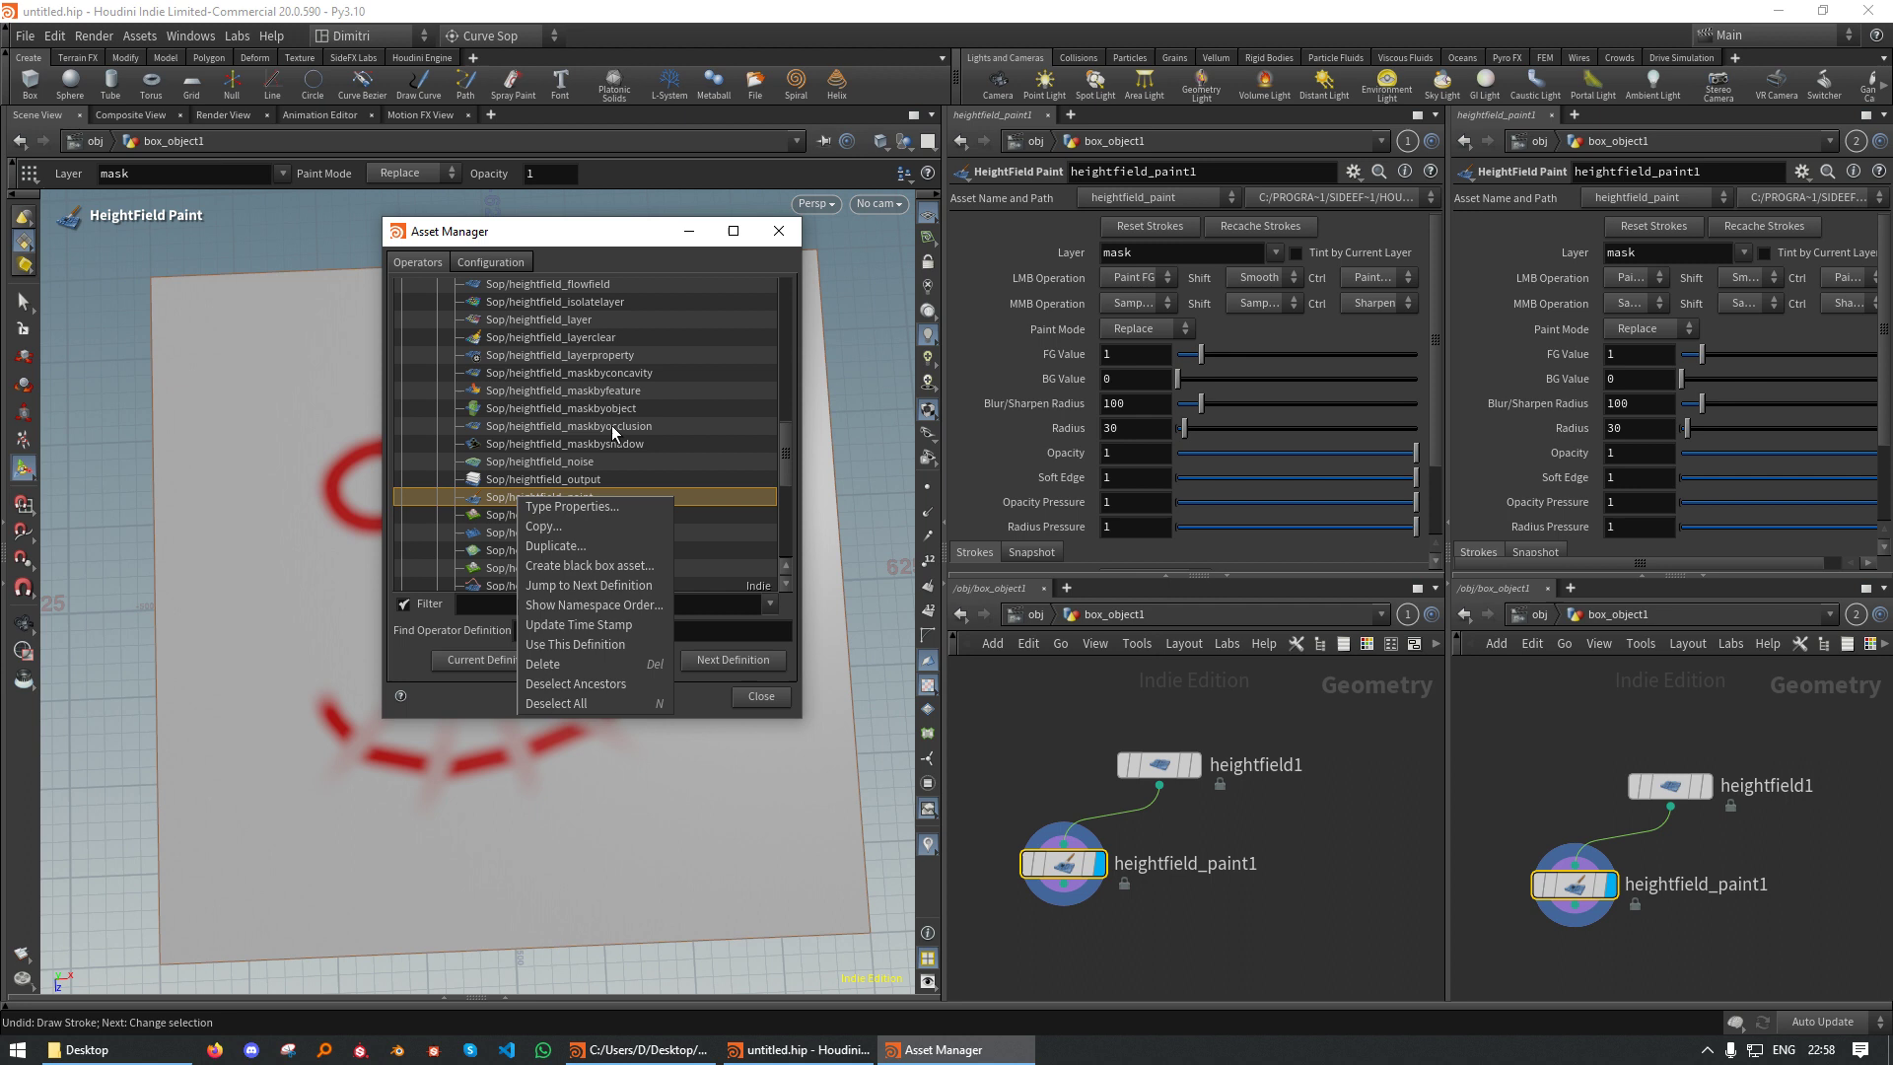
click(562, 519)
Name the copied operator tutorial_heightfield_paint_3D
click(541, 492)
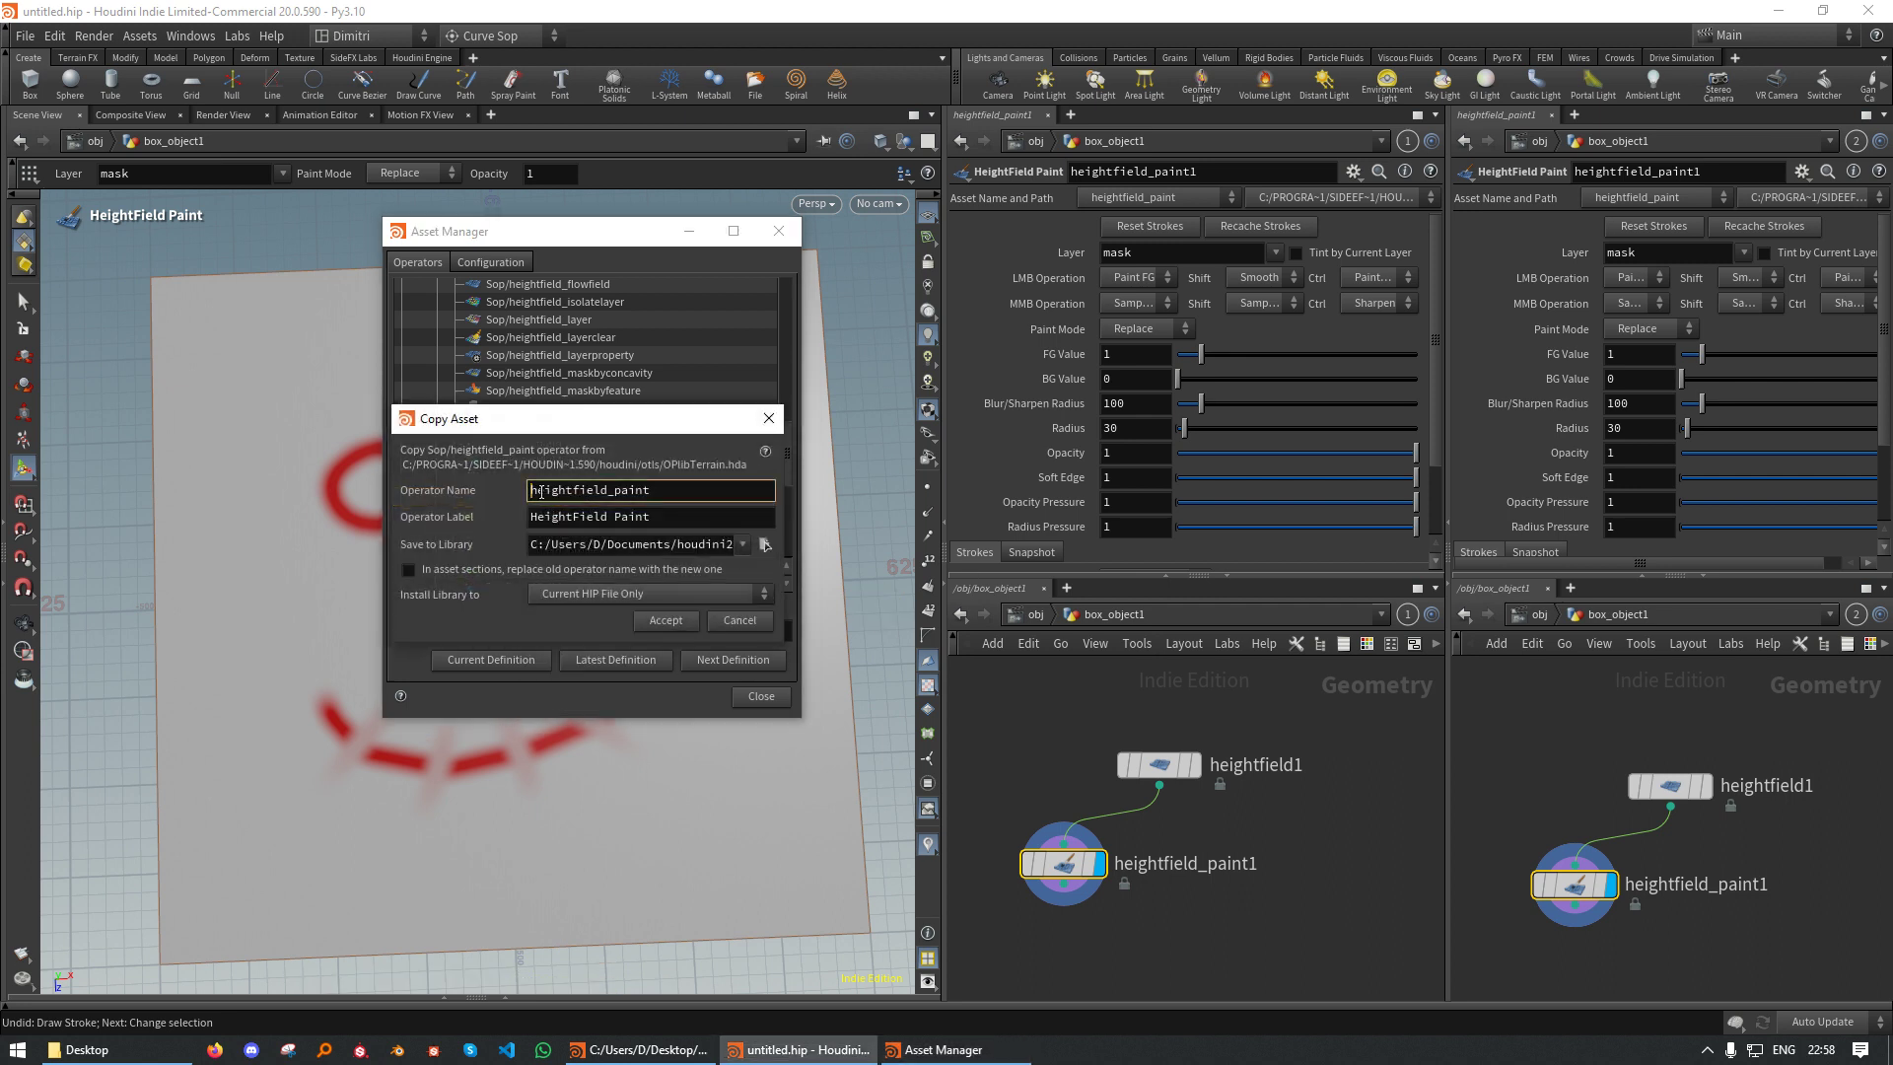
text(tutorial_)
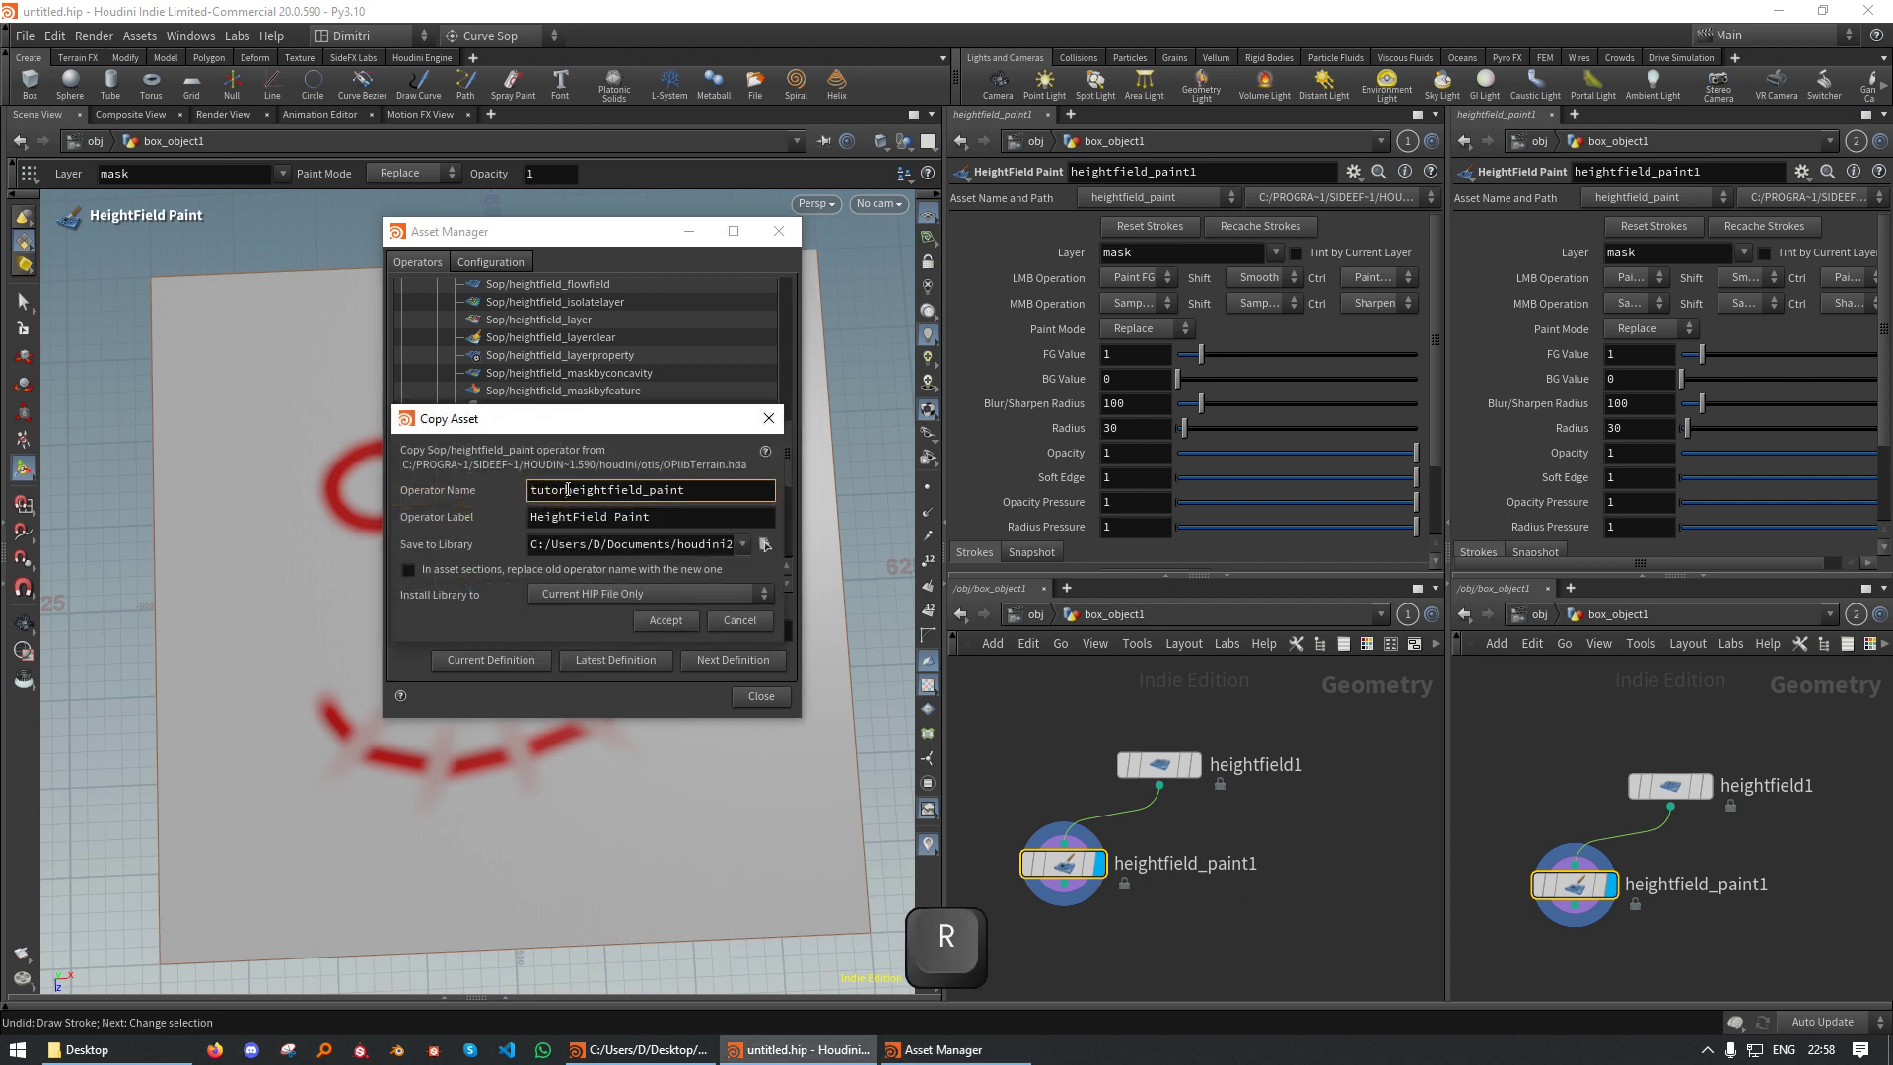
key(End)
text(_3D)
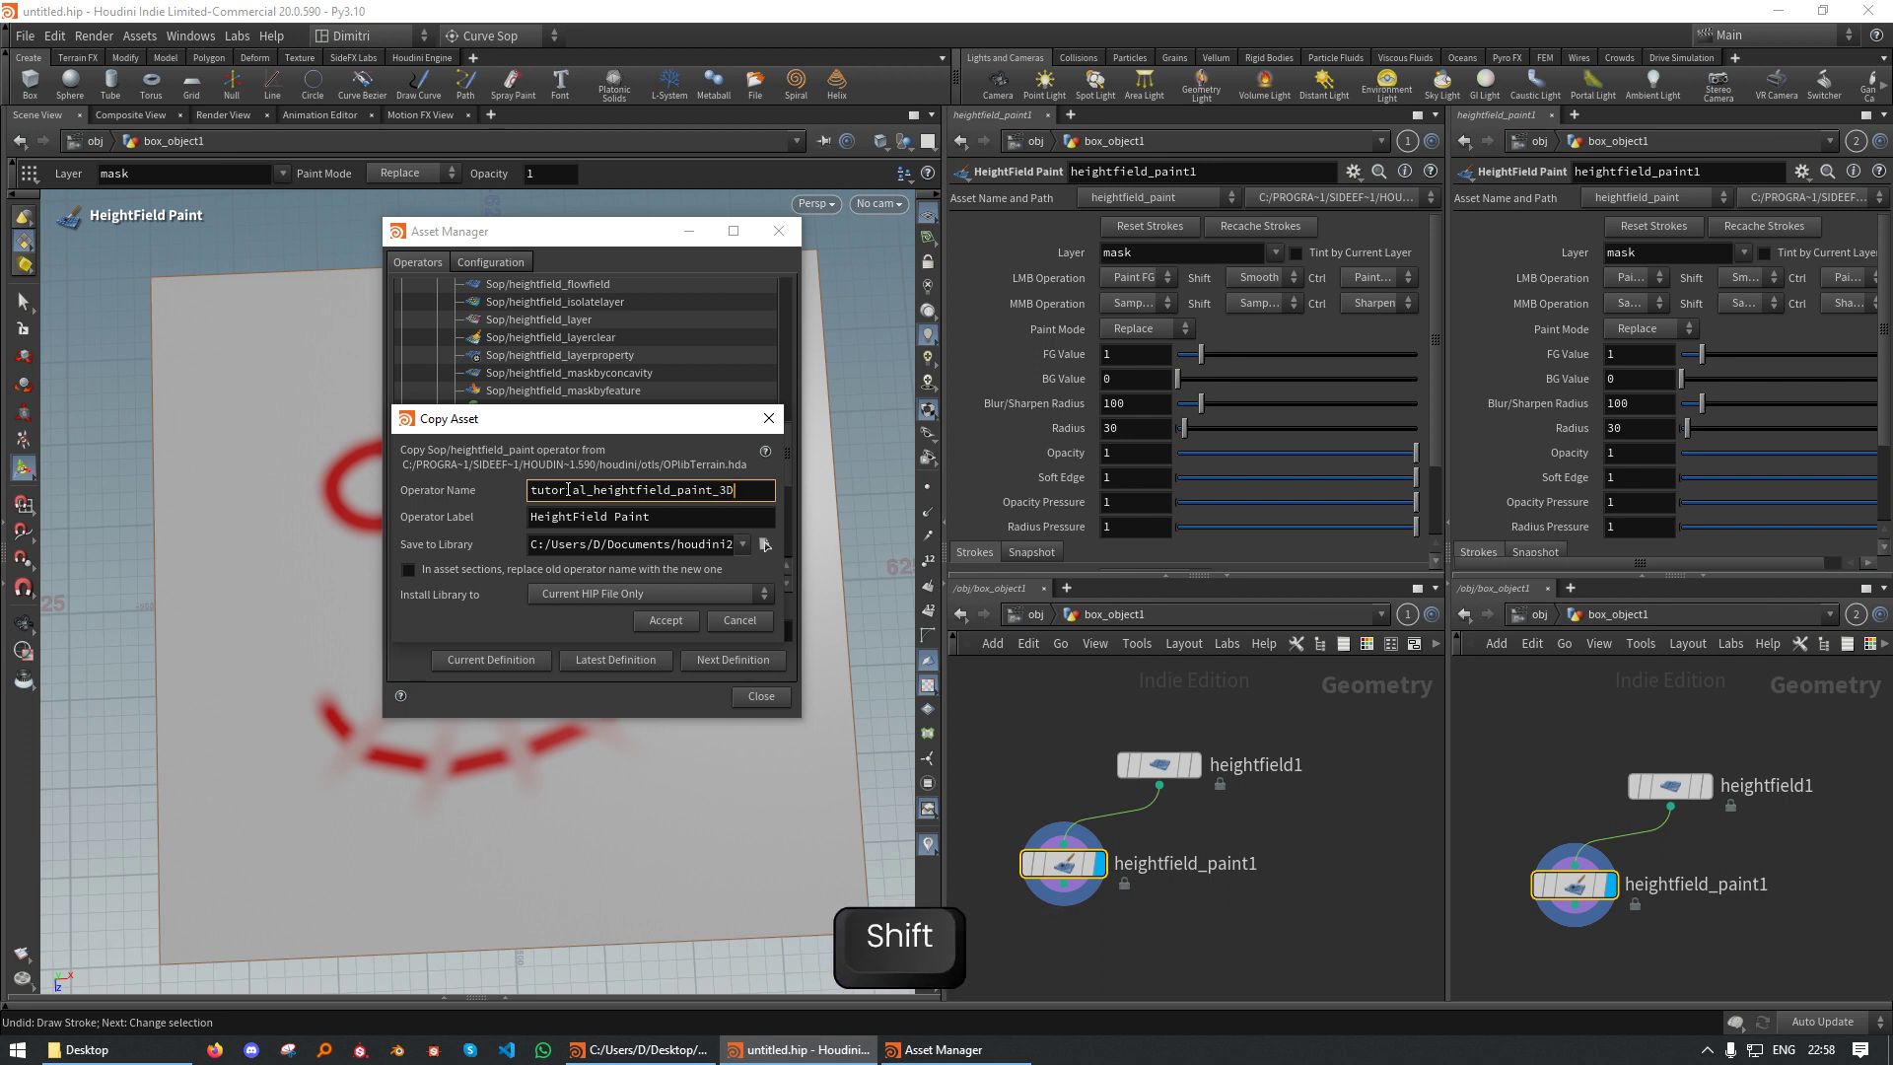
Set the copied asset's operator label to "Tutorial HeightField Paint 3D"
click(536, 519)
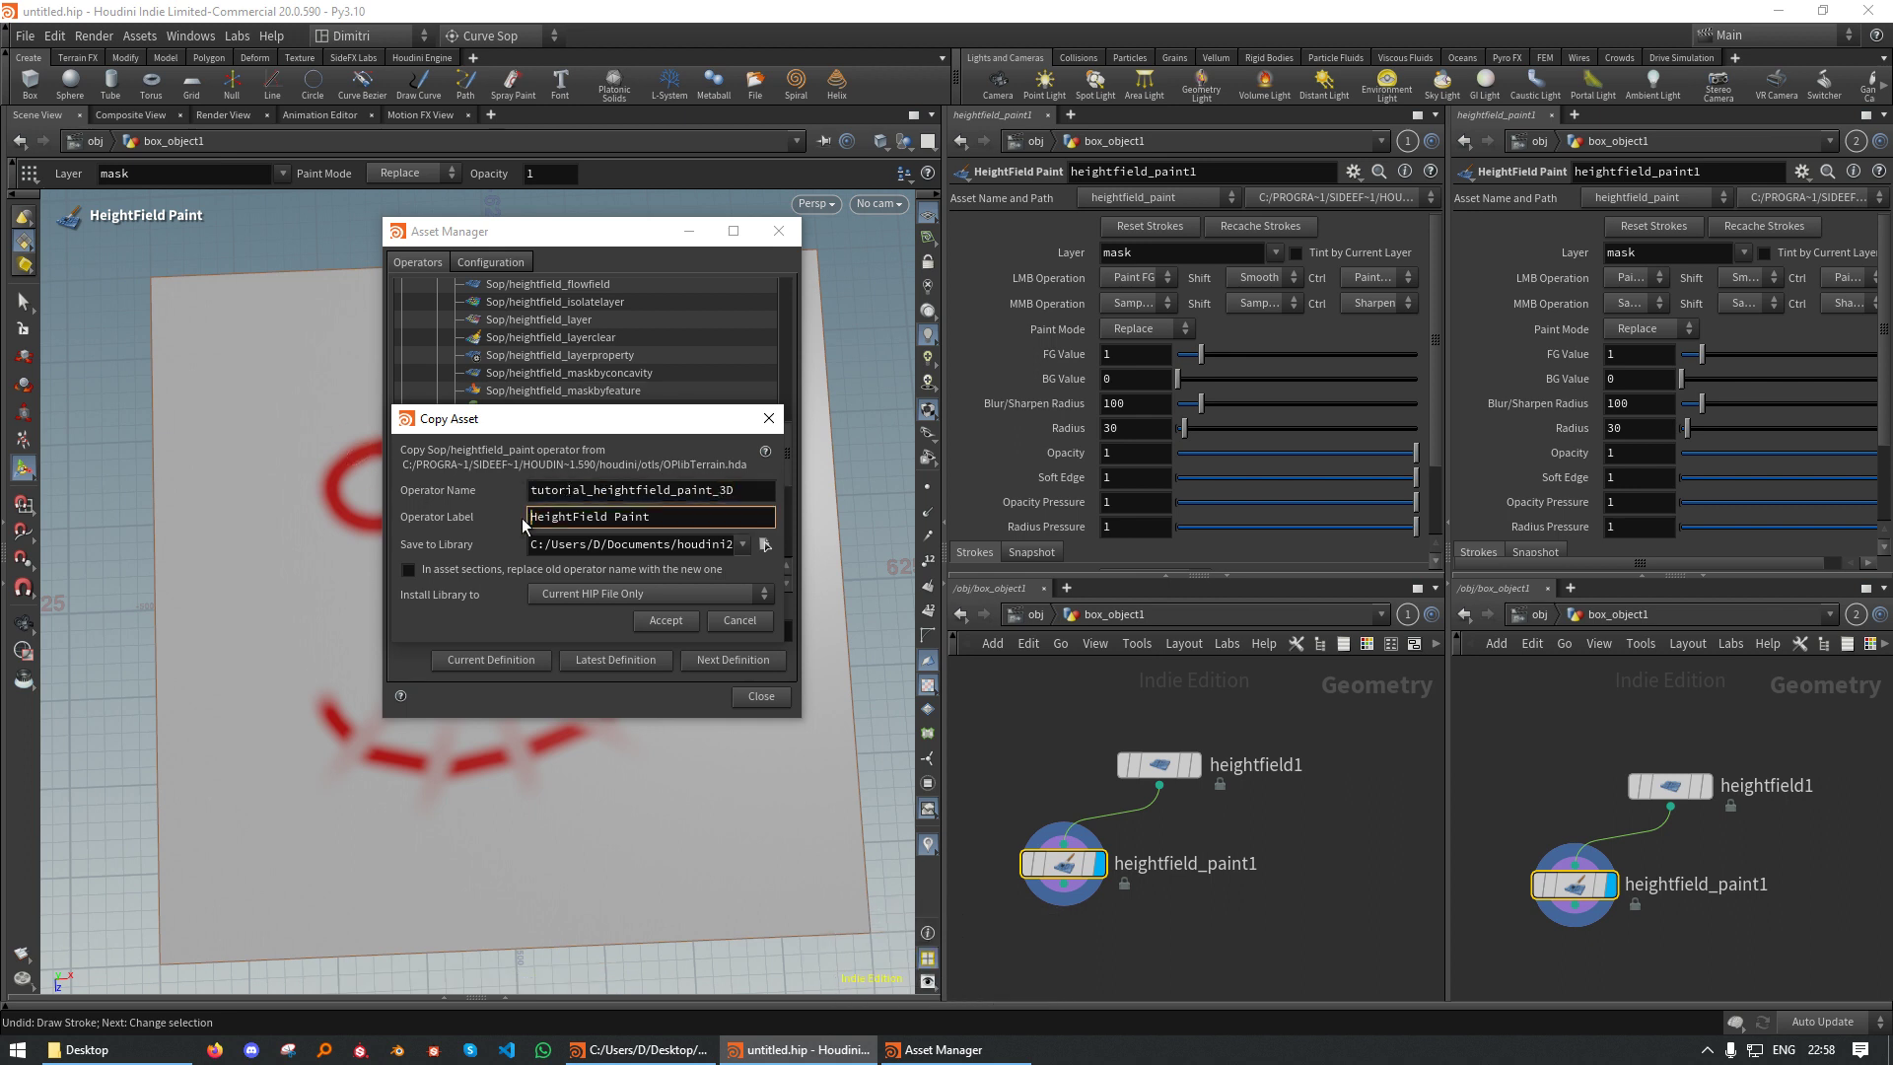
text(Tutoroi)
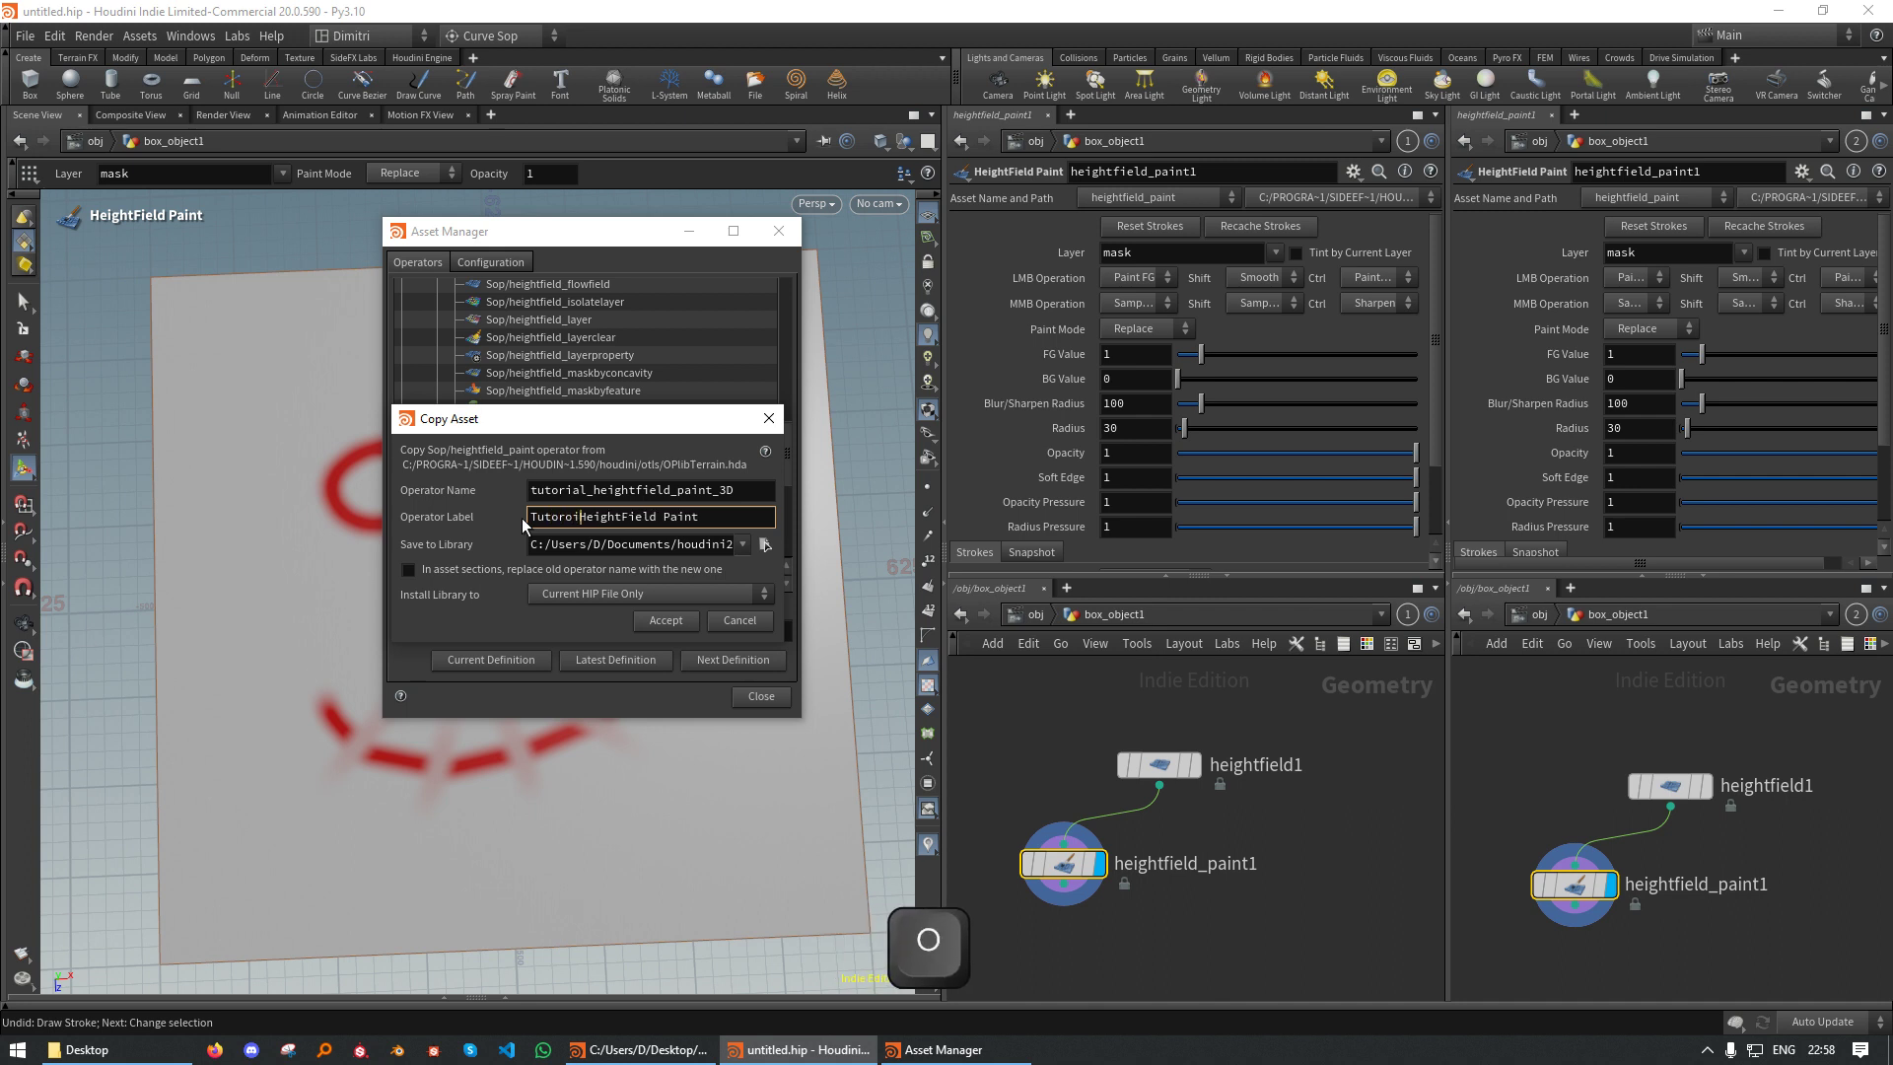
text(a)
key(BackSpace)
key(BackSpace)
key(BackSpace)
text(ial)
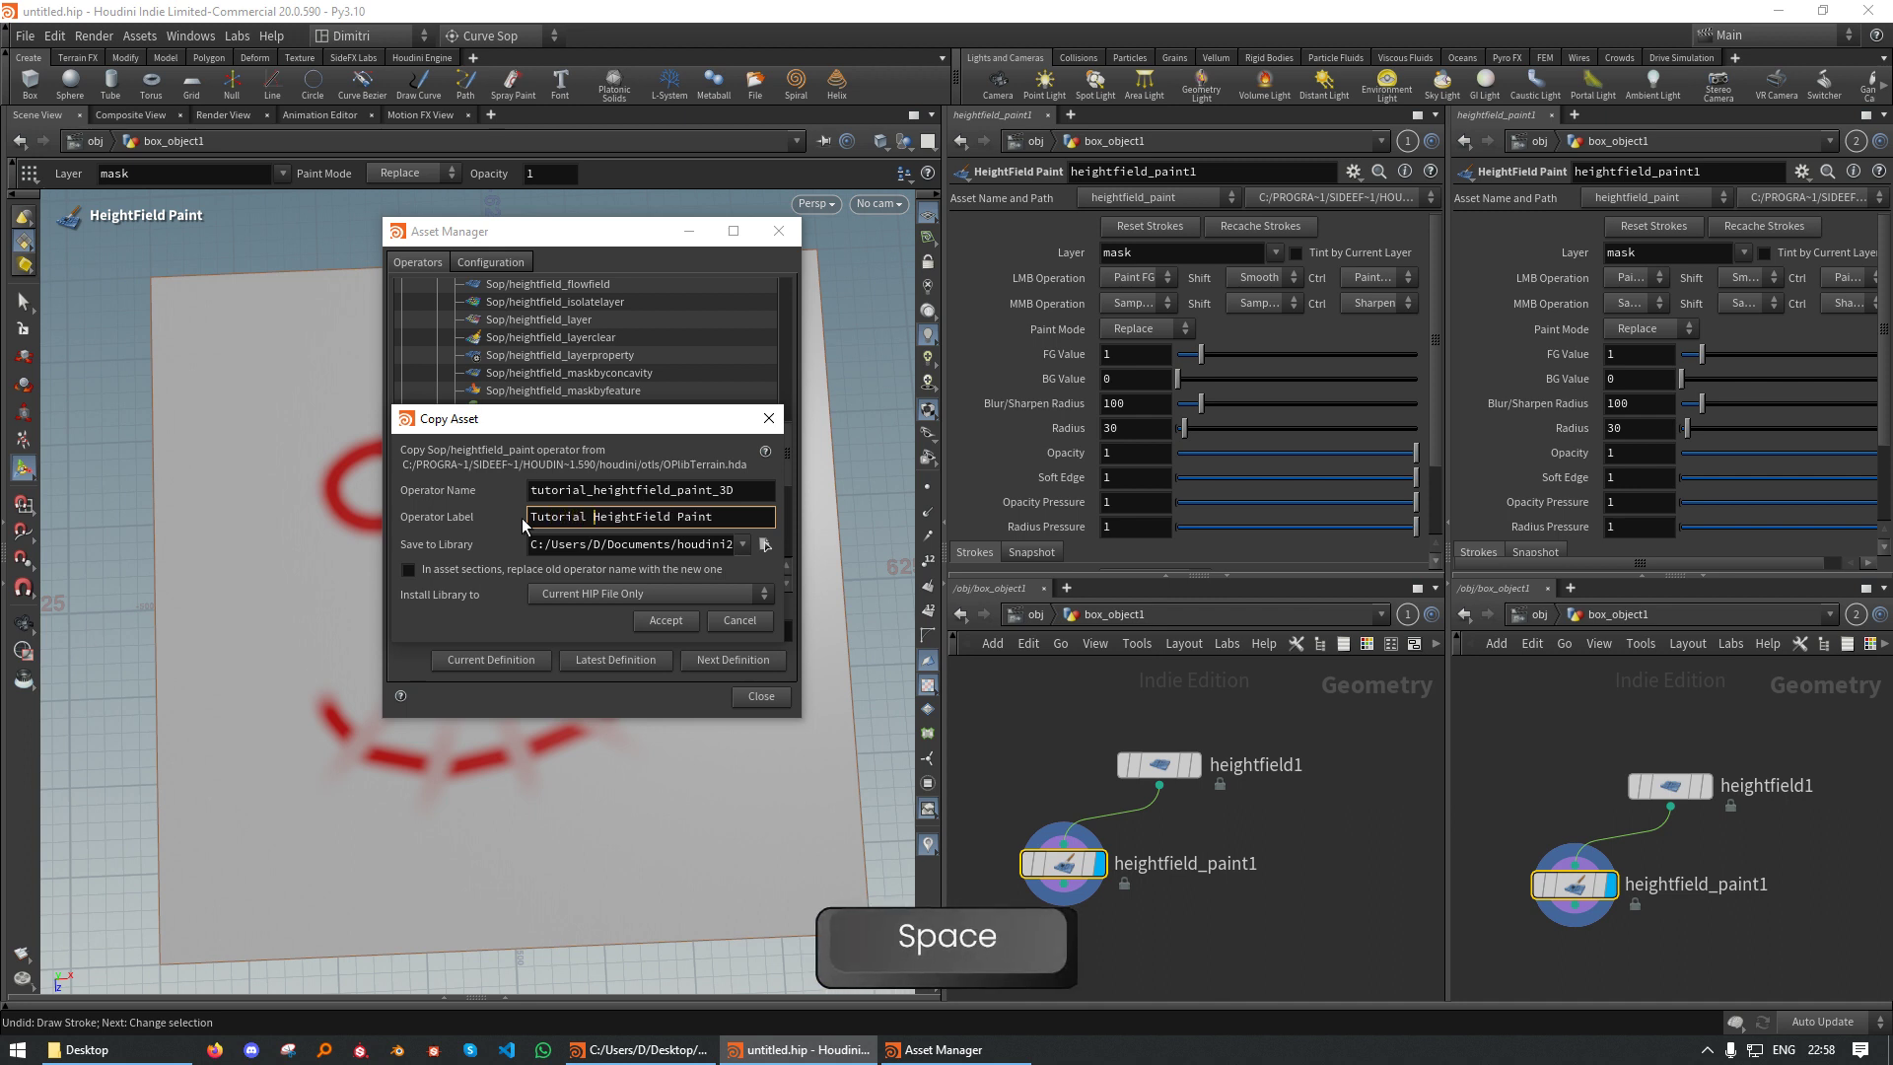
click(738, 518)
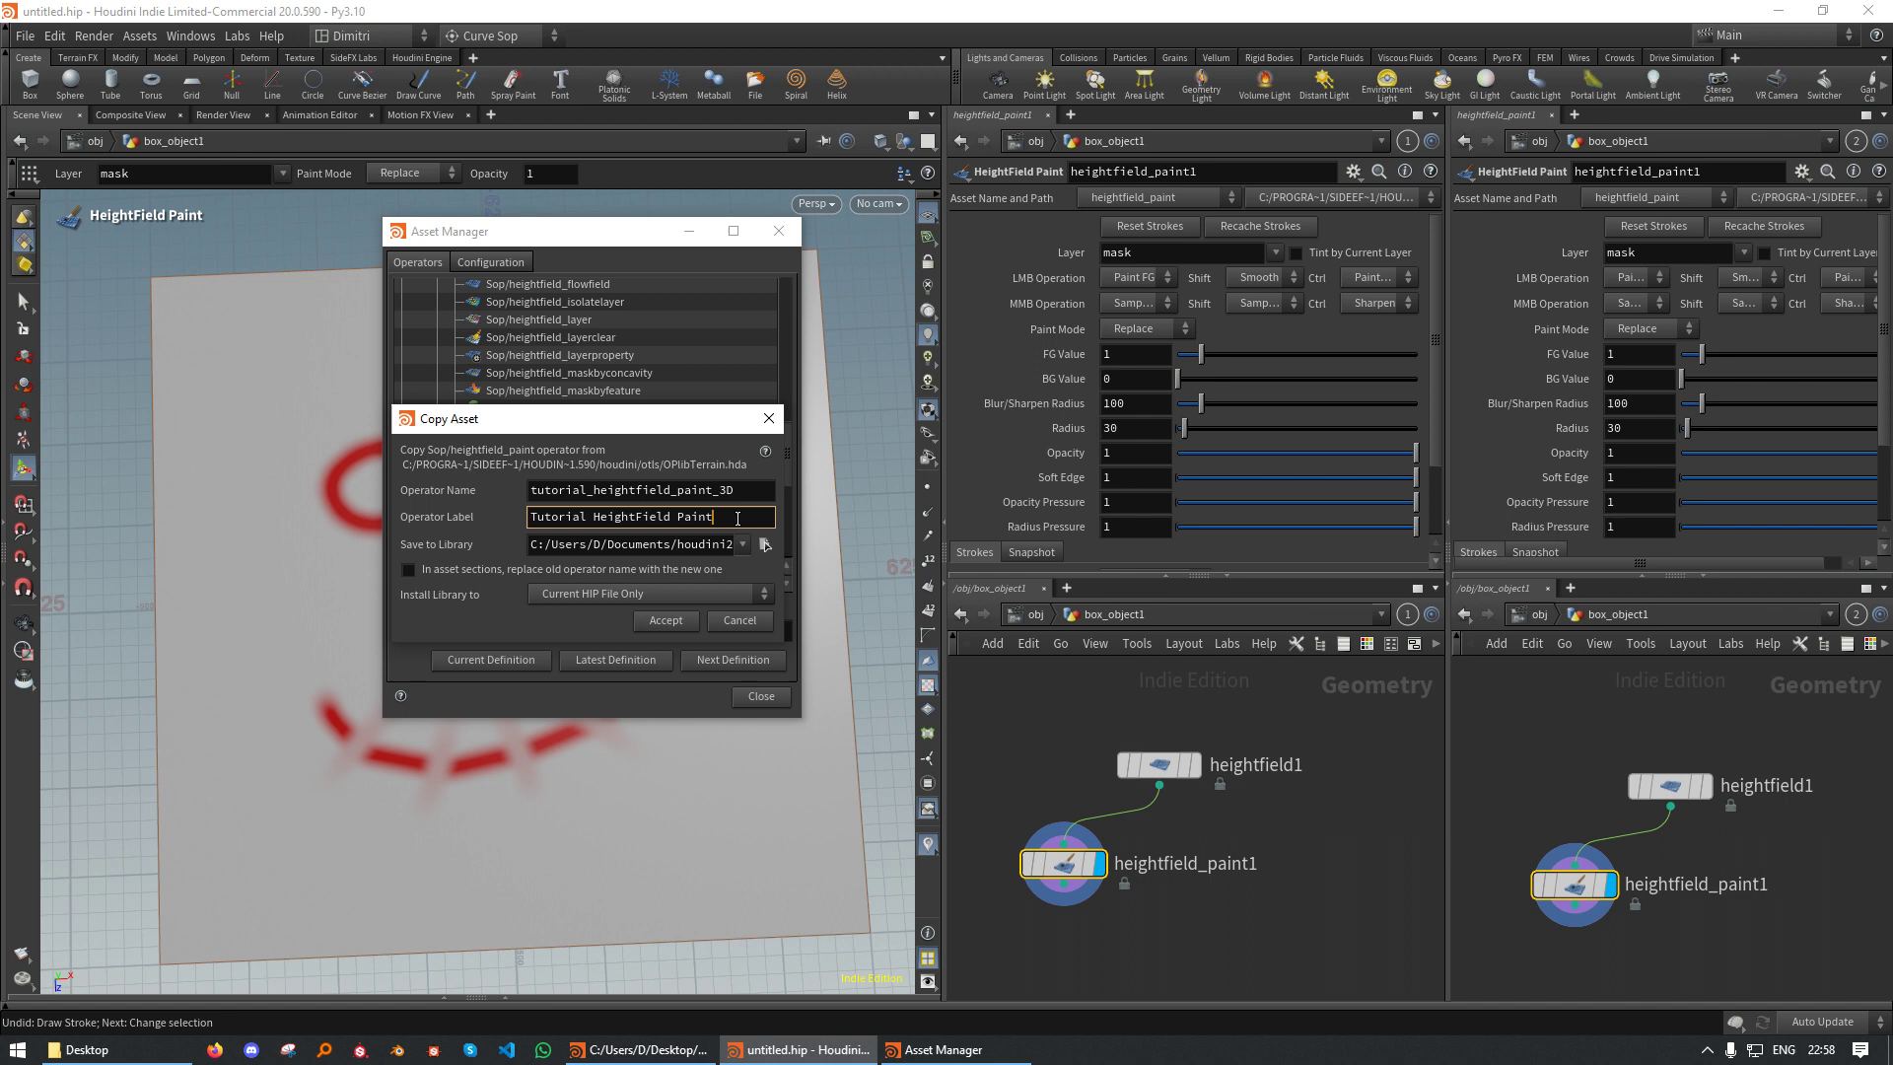
key(BackSpace)
text(3D)
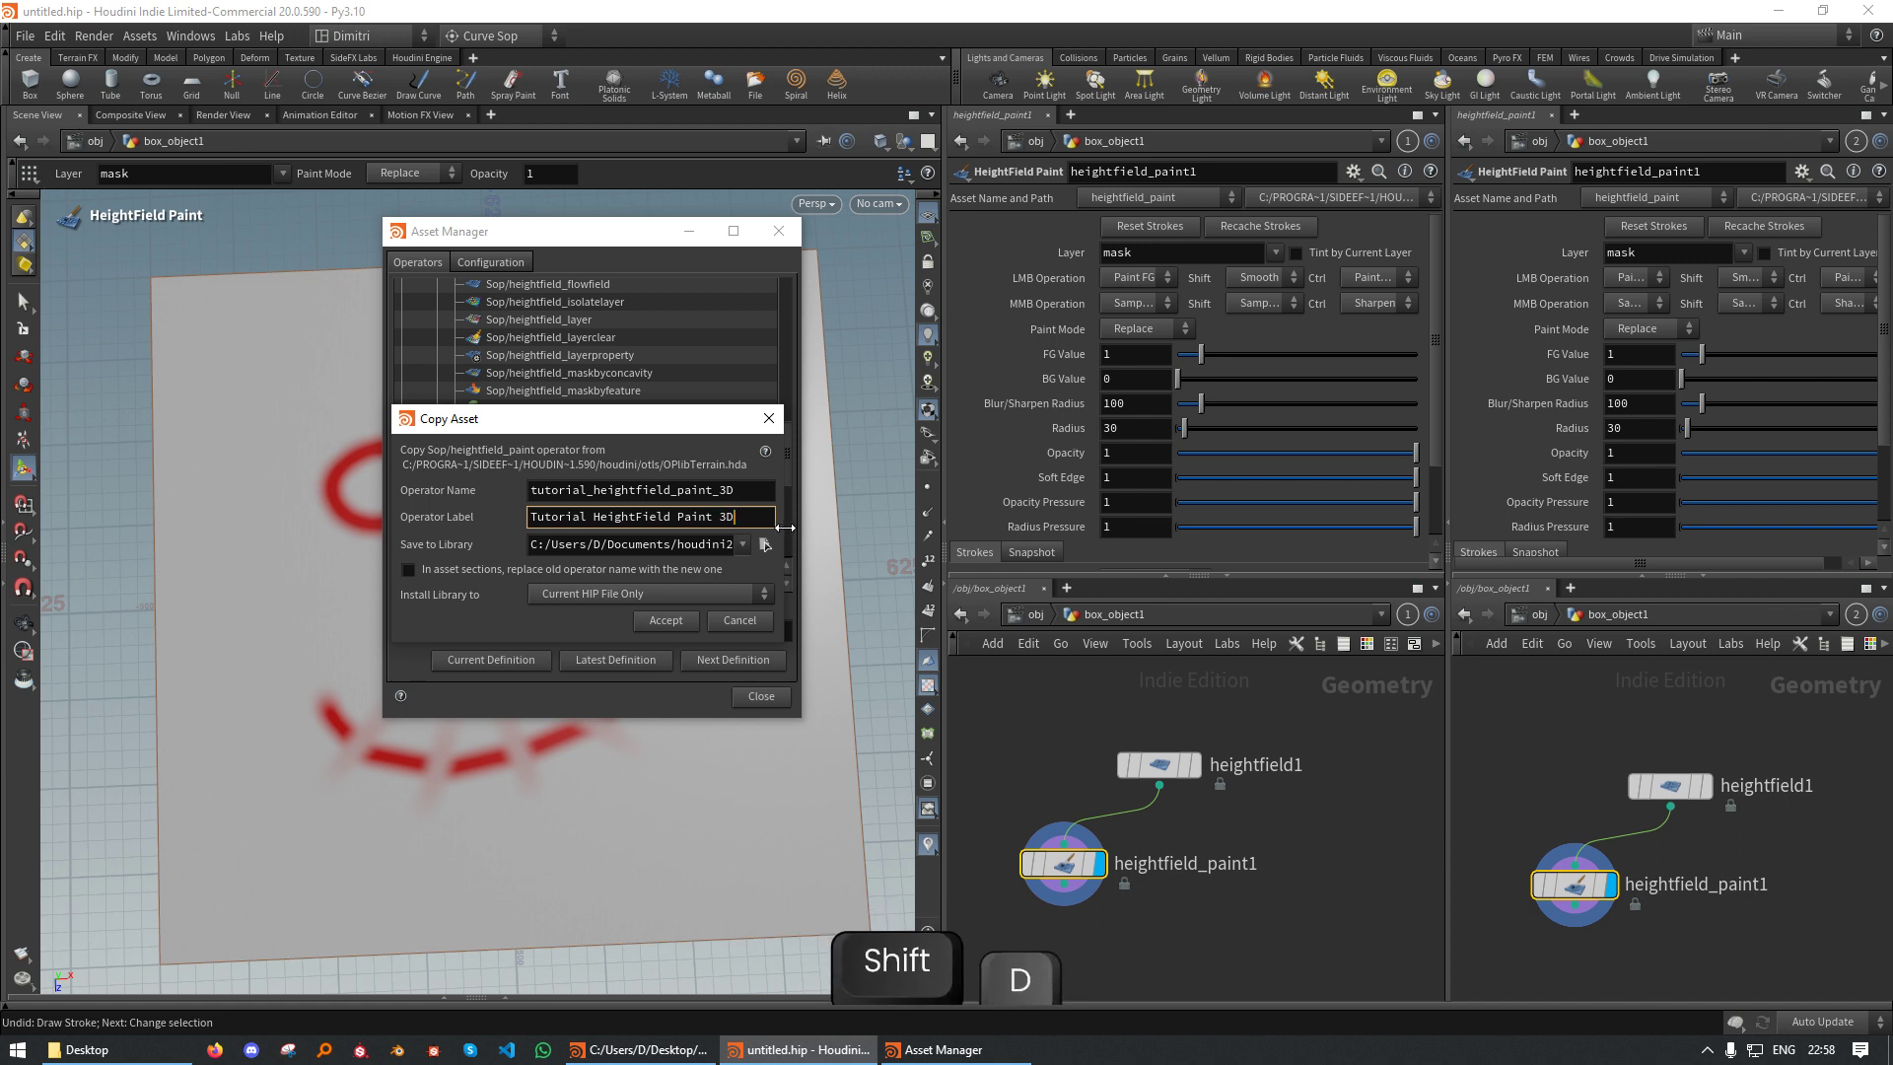
Save the asset copy into the OPcustom.hdalc library and close the Asset Manager
drag(785, 528, 1074, 531)
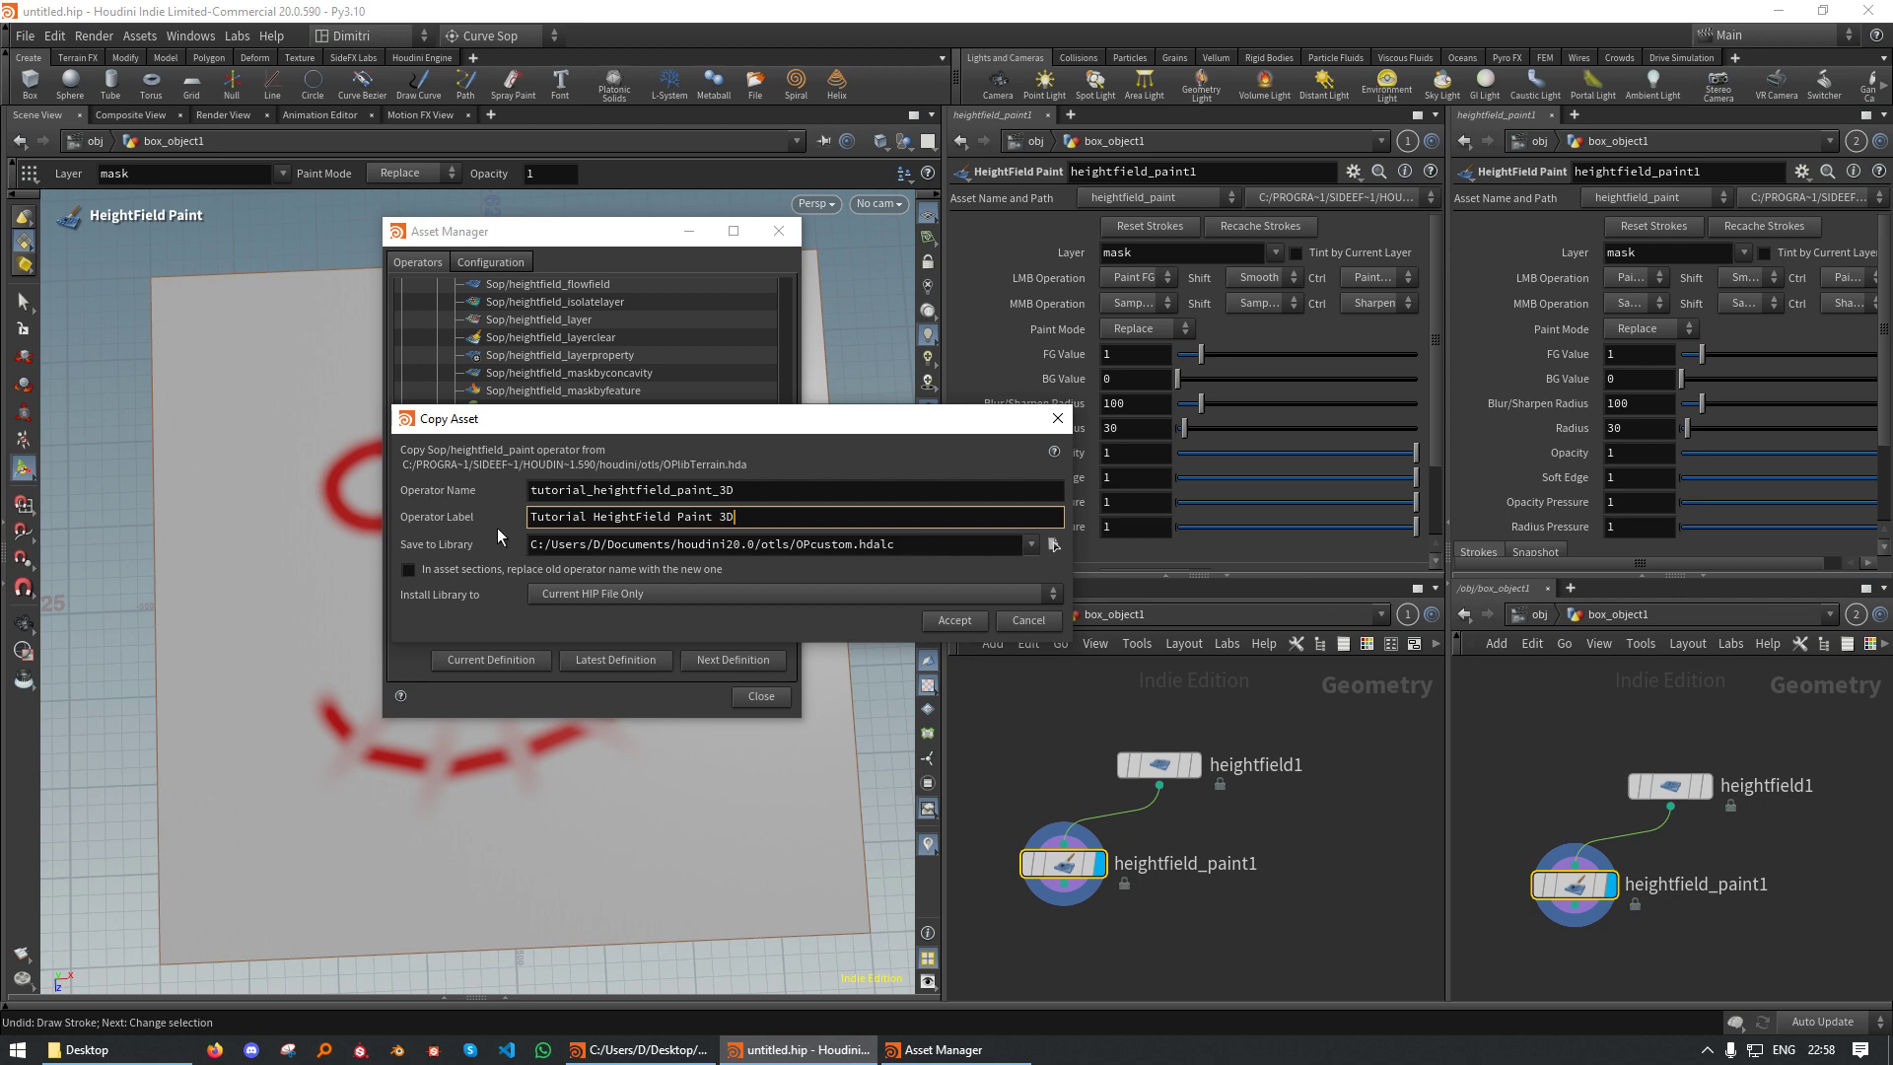
click(952, 621)
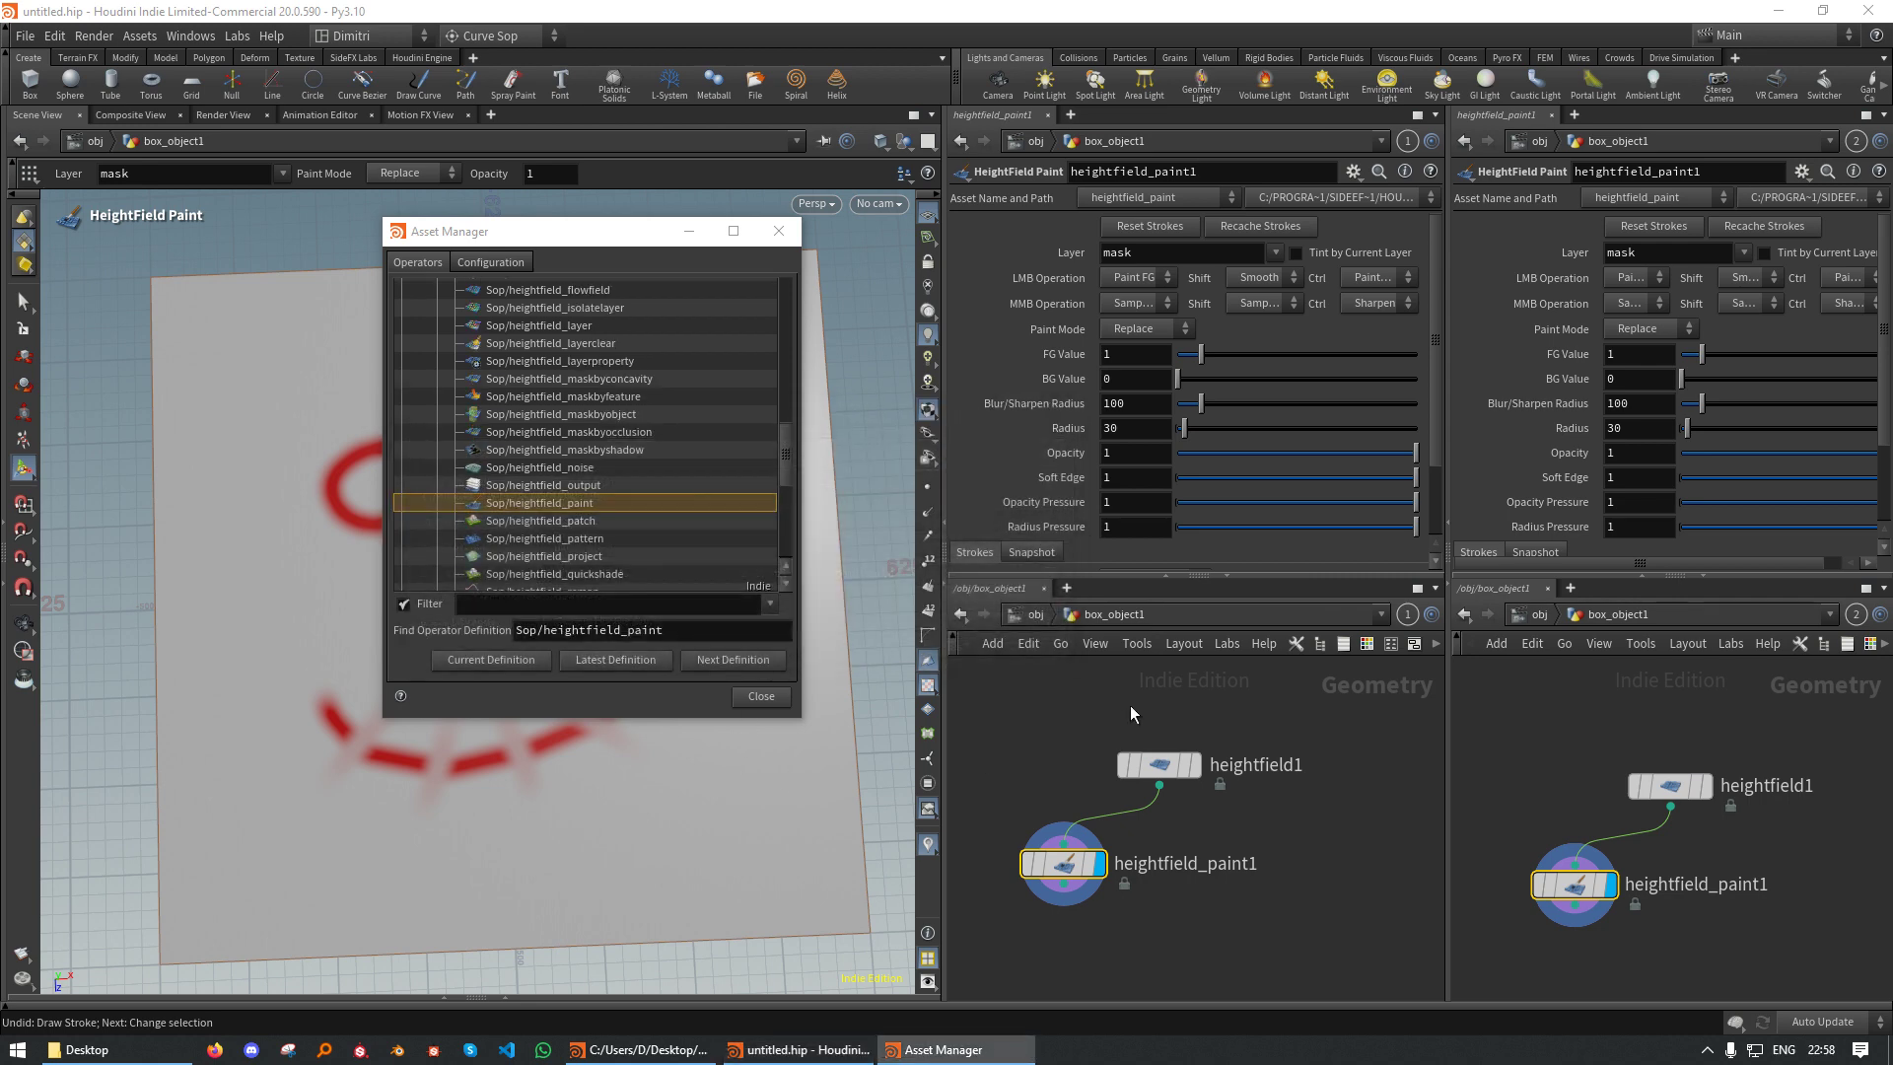
click(760, 696)
Replace the heightfield_paint1 node with a Tutorial HeightField Paint 3D node connected below heightfield1 and display it
mouse_move(655, 566)
alt+mouse_down()
mouse_move(634, 591)
mouse_move(664, 544)
alt+mouse_up()
key(Tab)
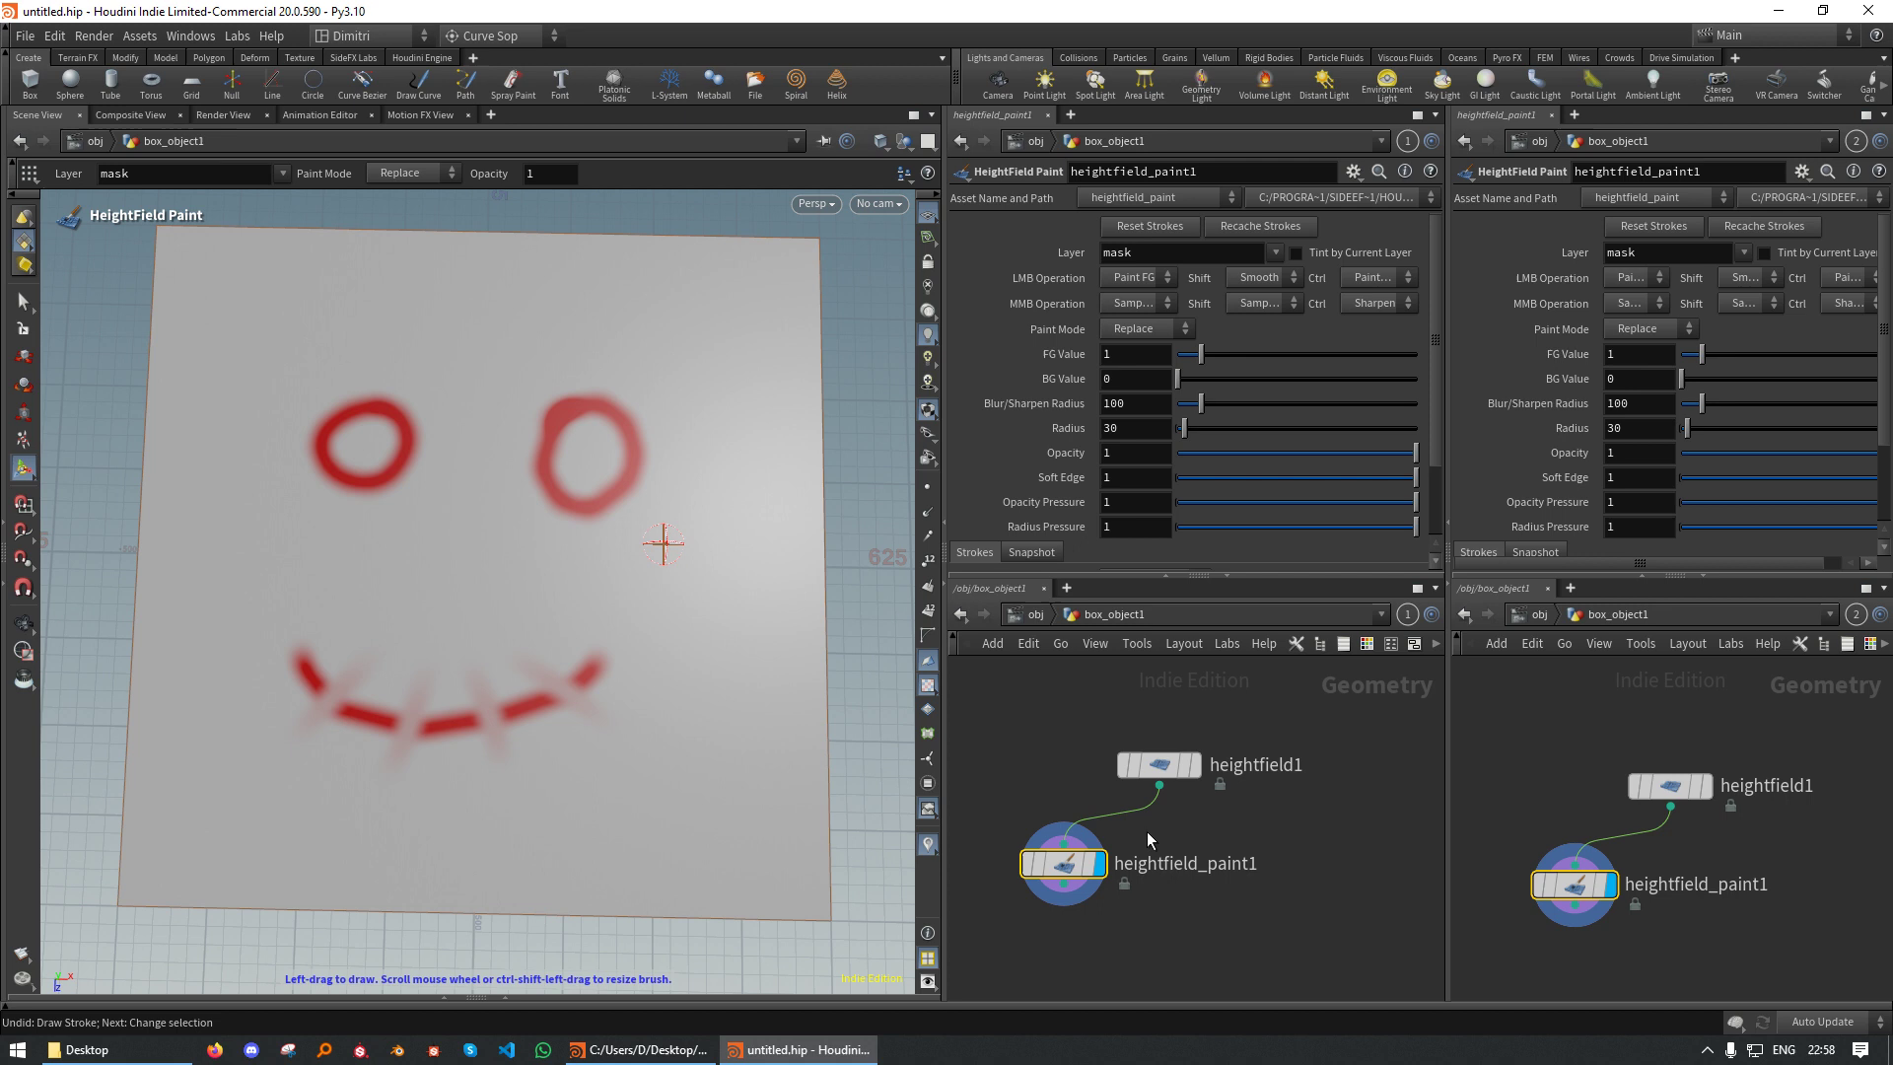
key(Delete)
key(Tab)
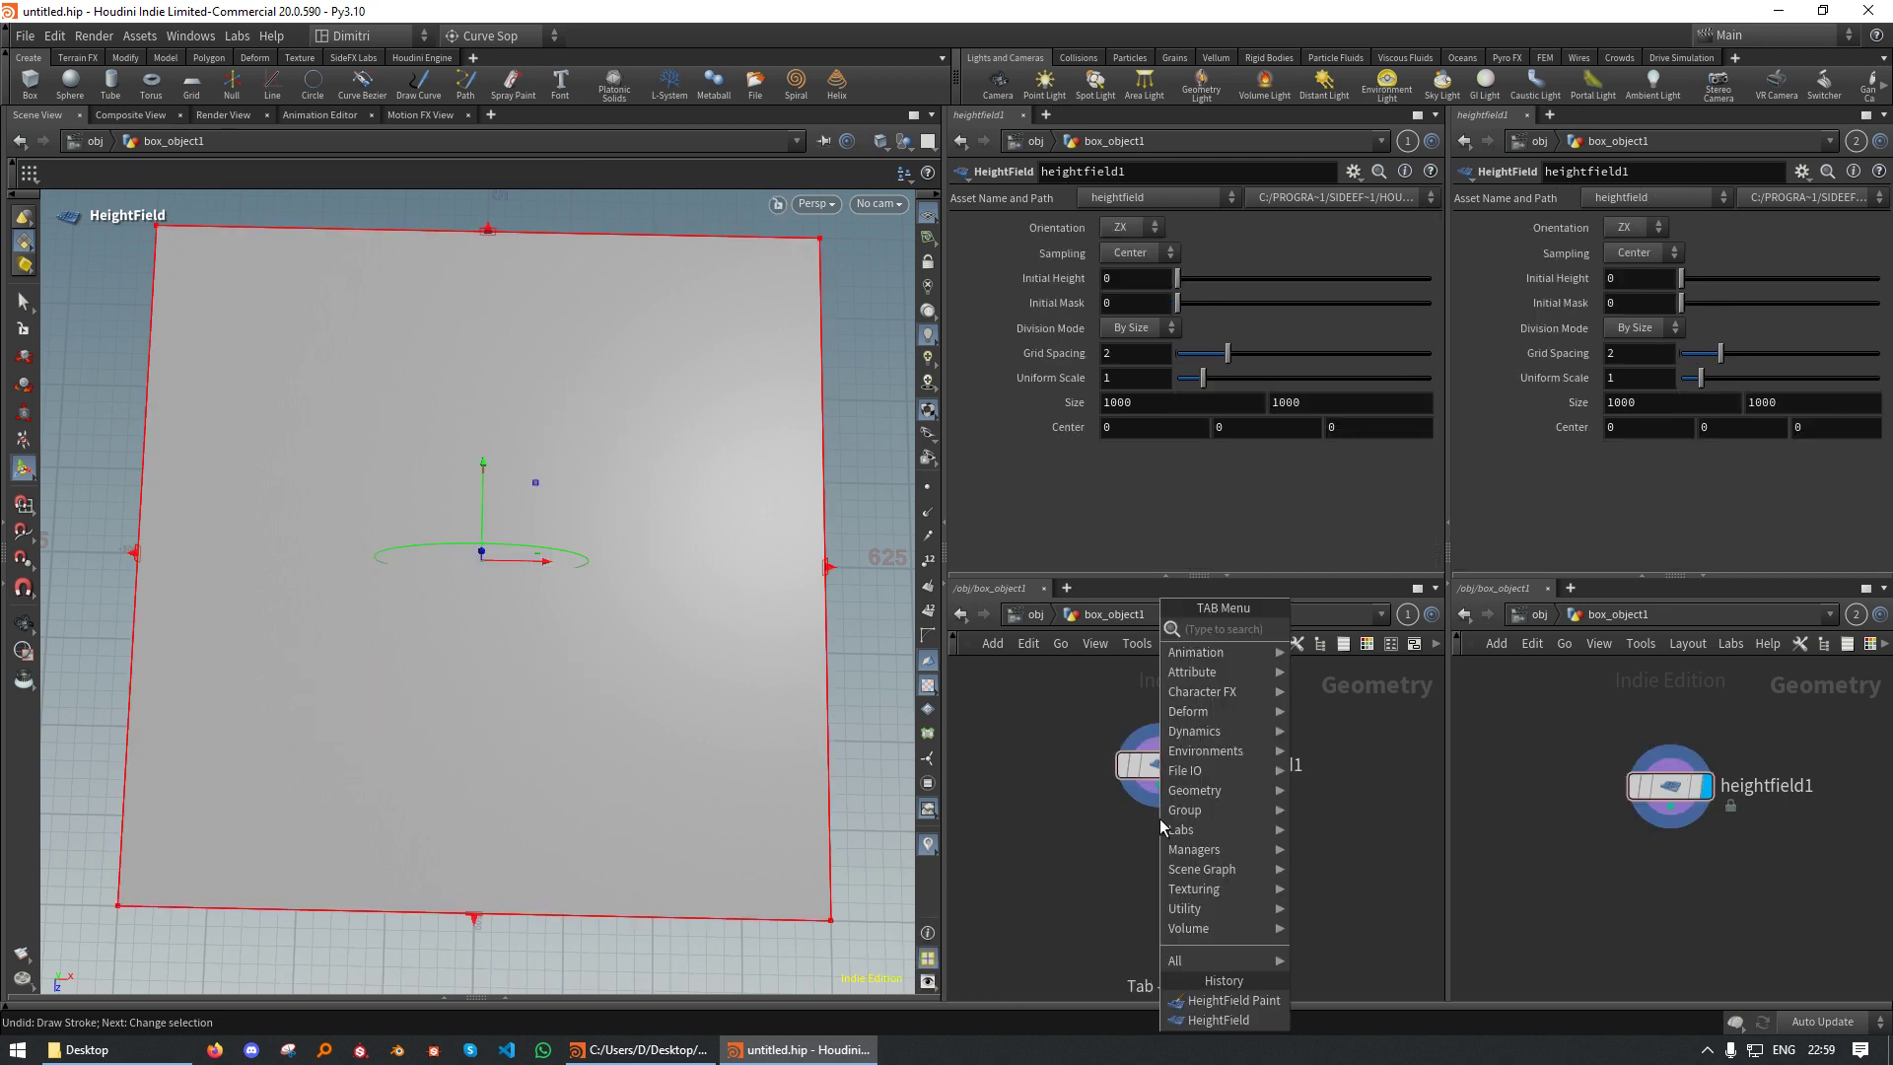
text(3d)
click(1387, 649)
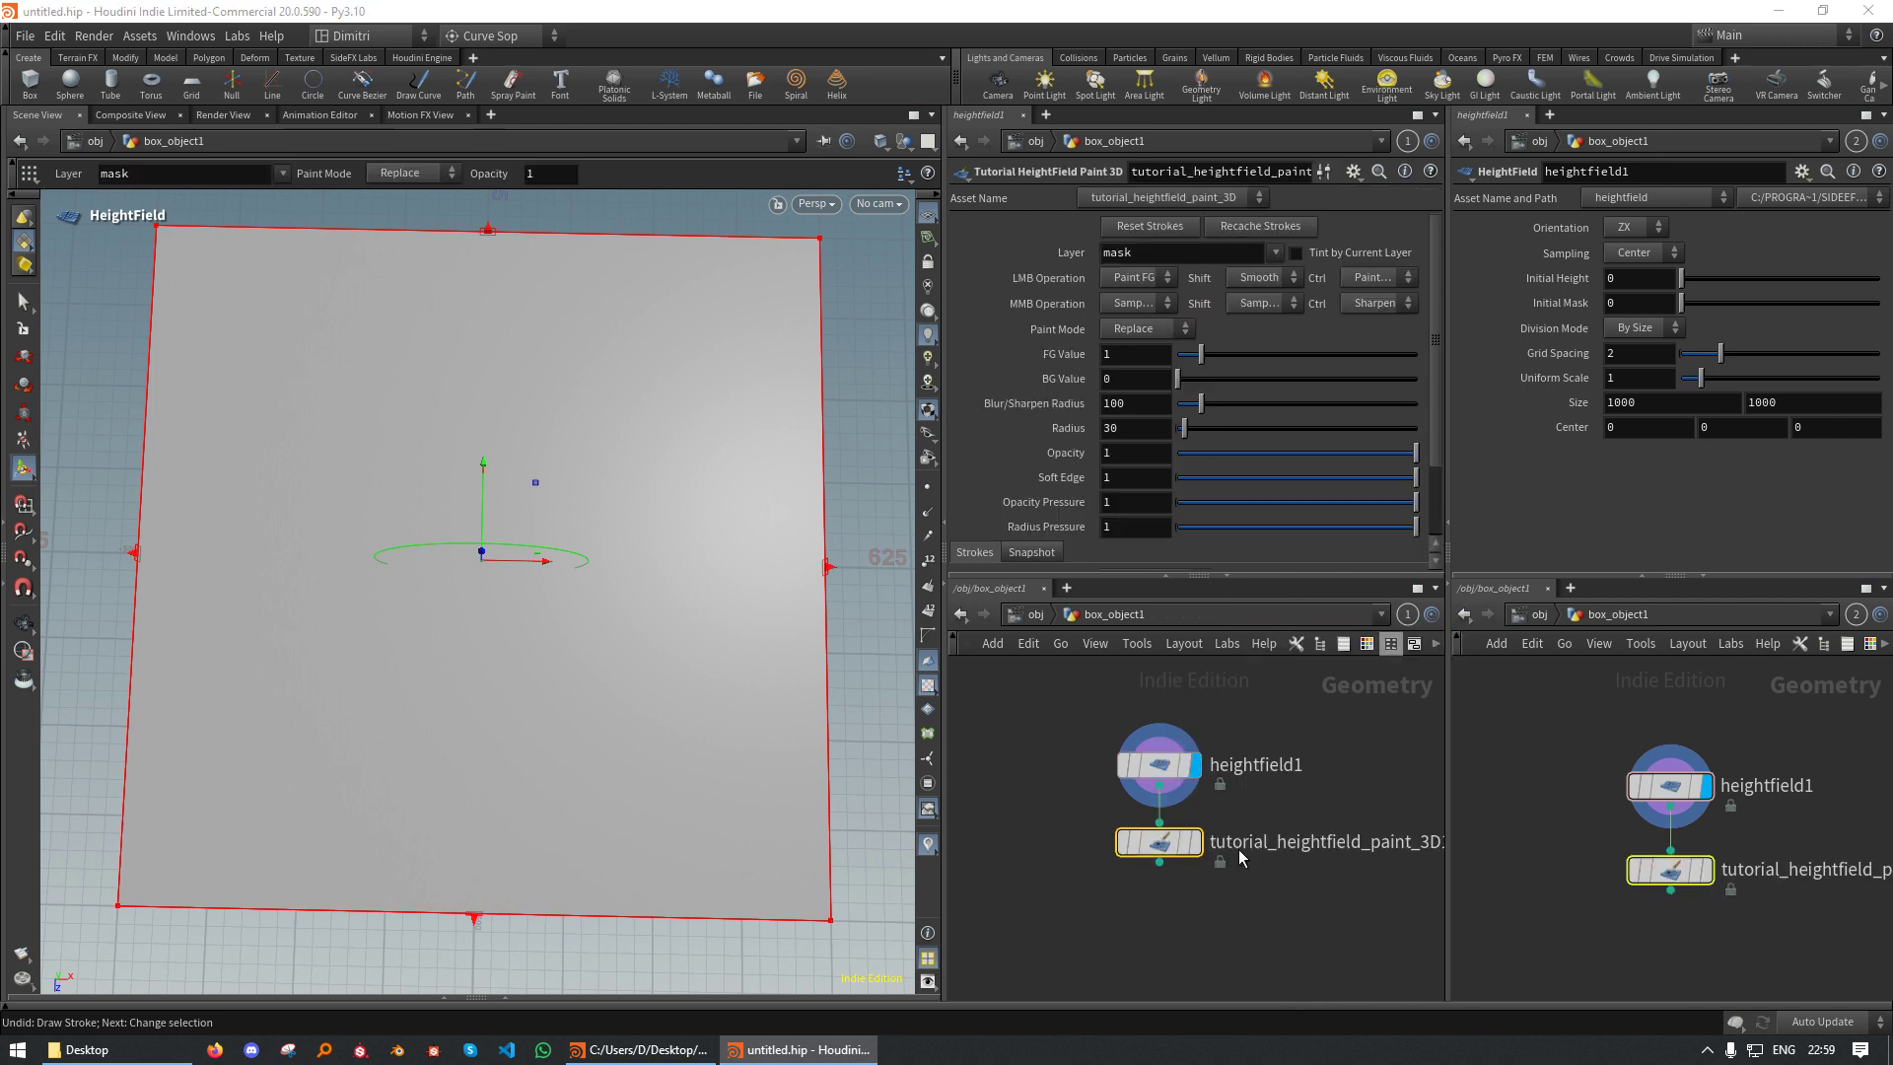
click(1160, 848)
key(Escape)
Allow editing of the contents of the Tutorial HeightField Paint 3D node
drag(467, 597, 533, 600)
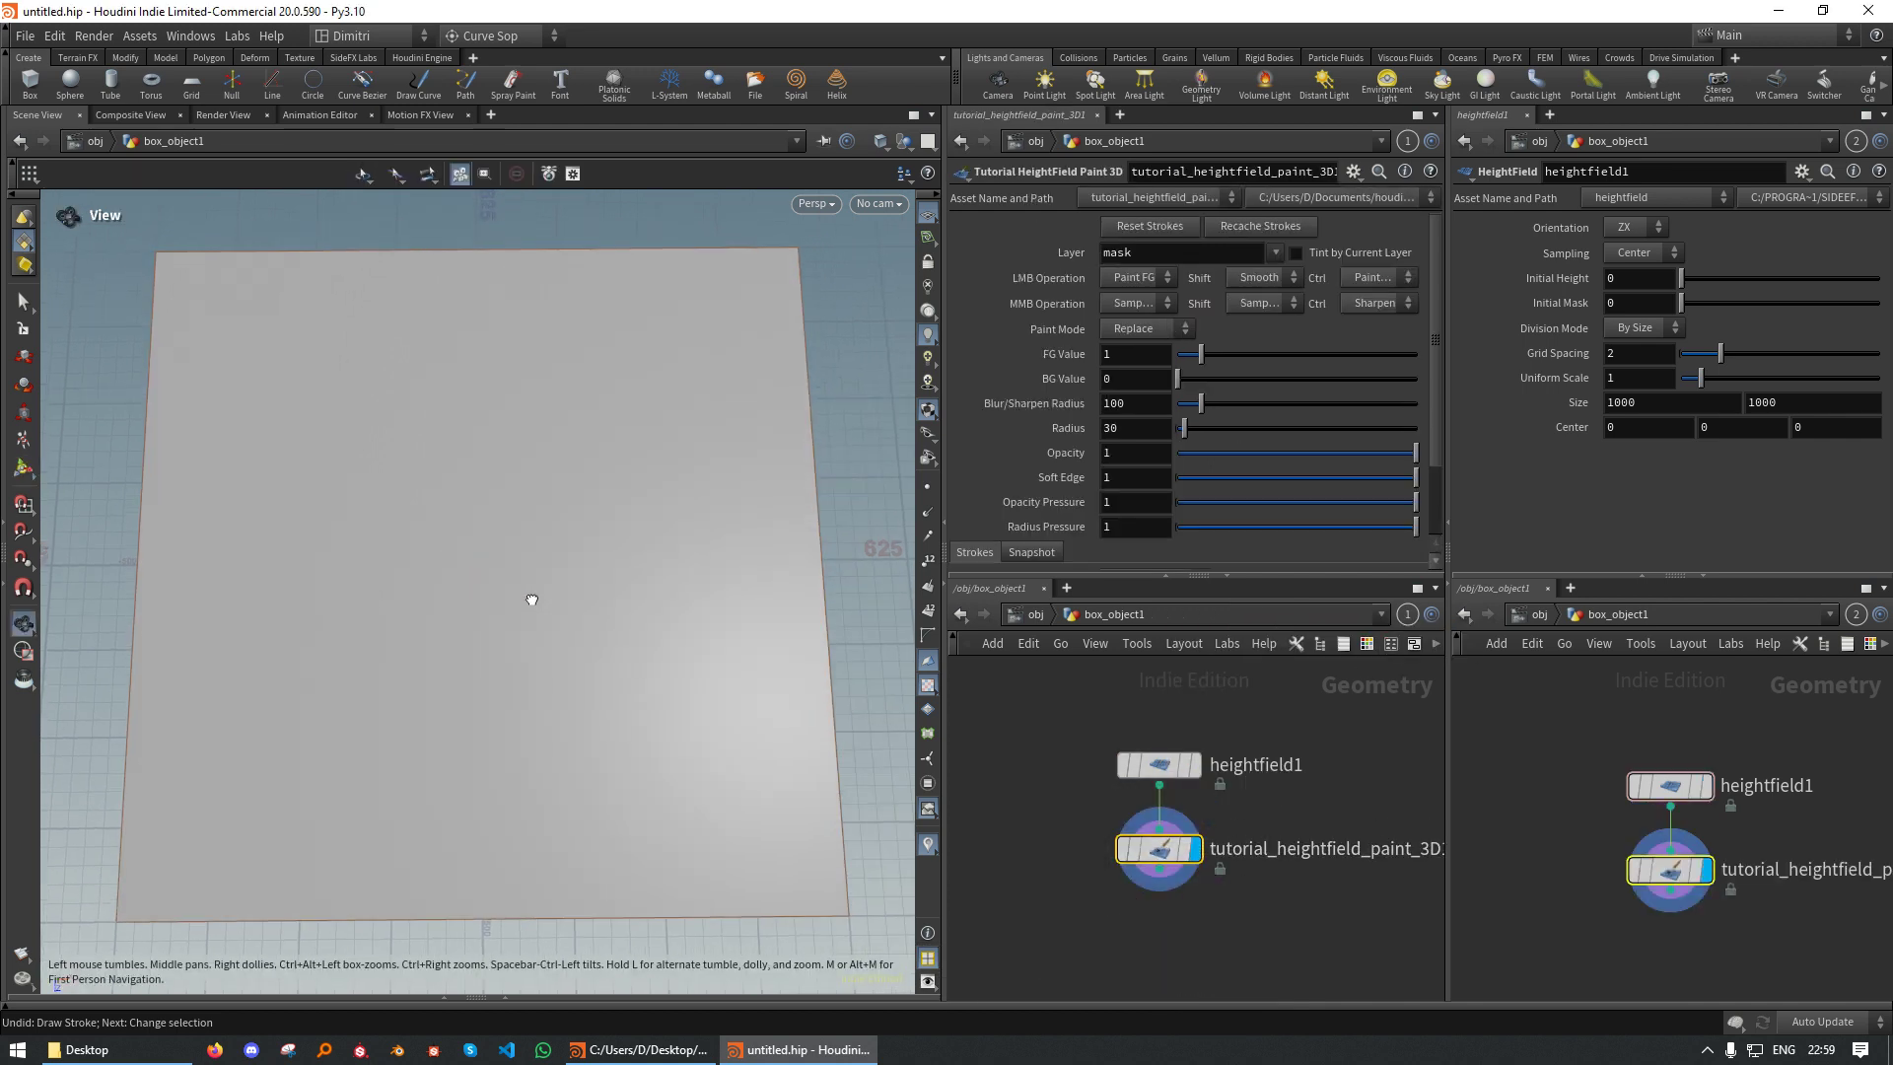
alt+middle_drag(525, 590, 543, 567)
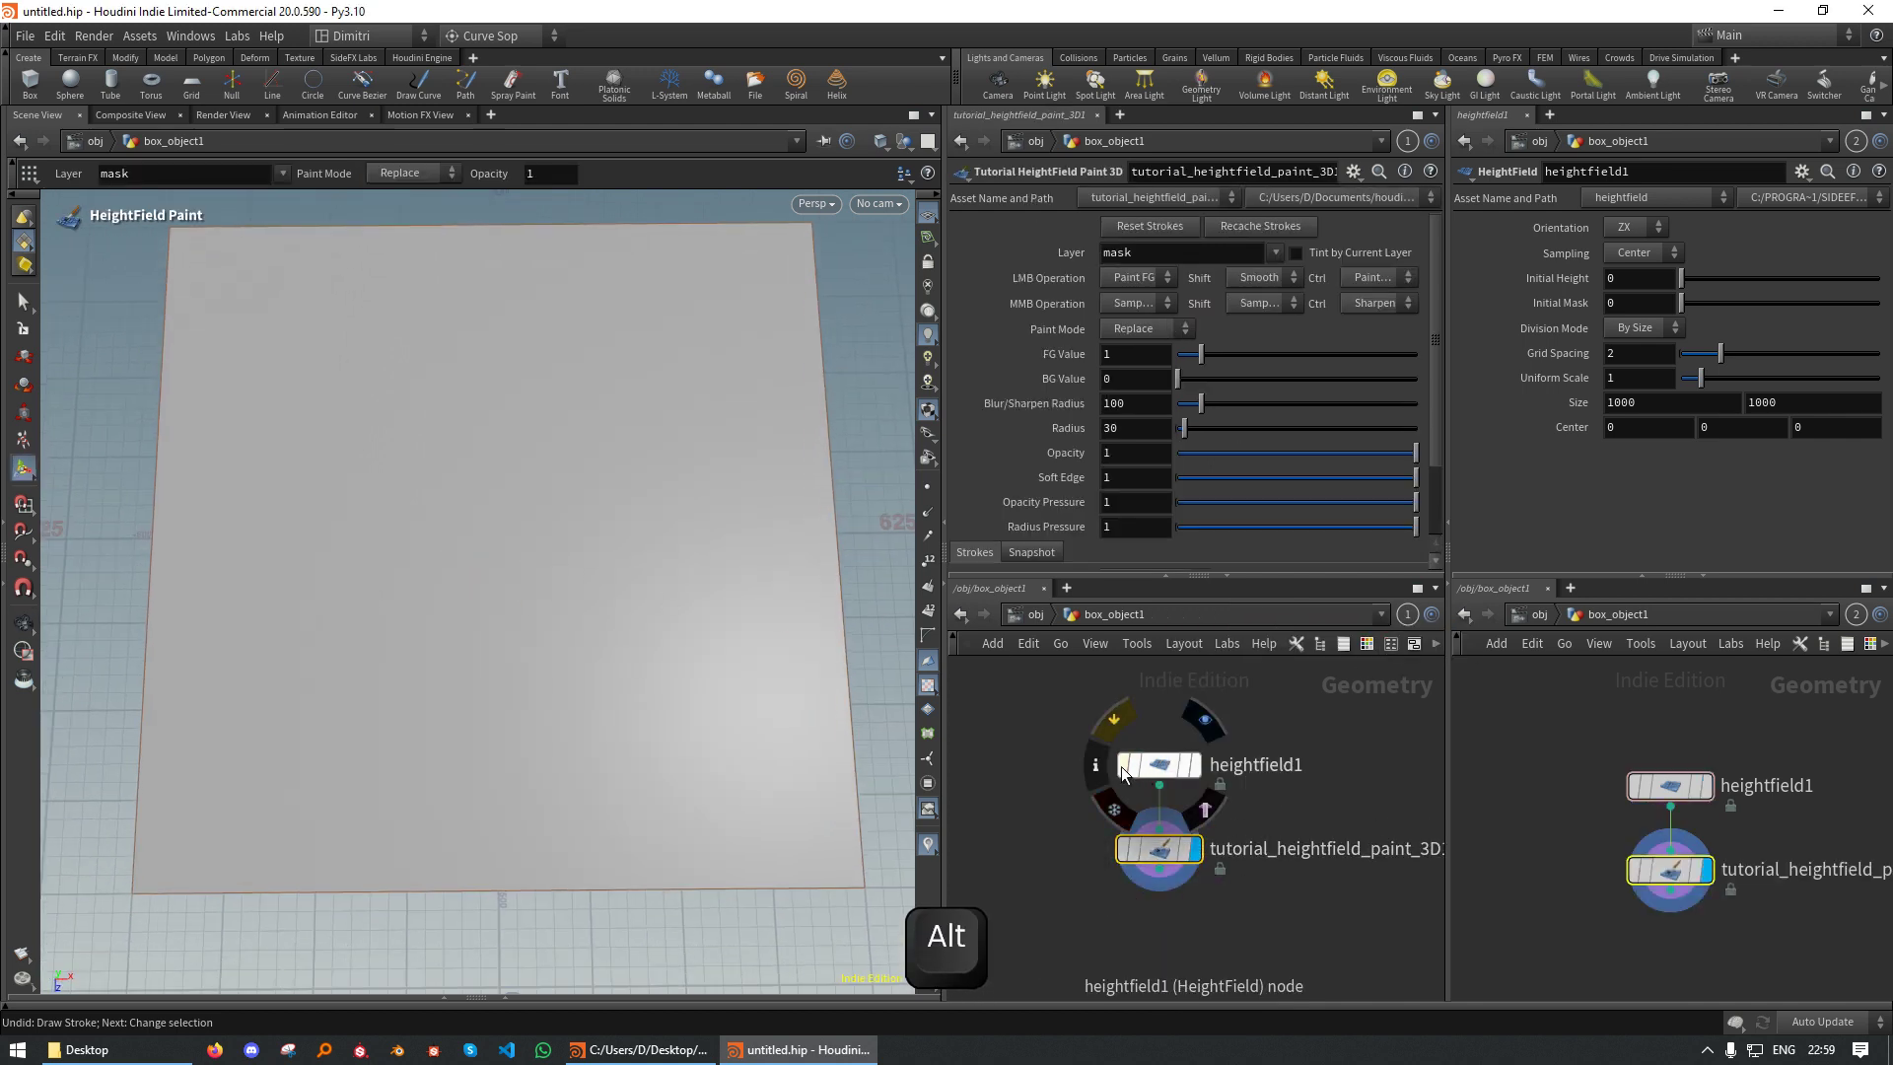
mouse_move(1167, 860)
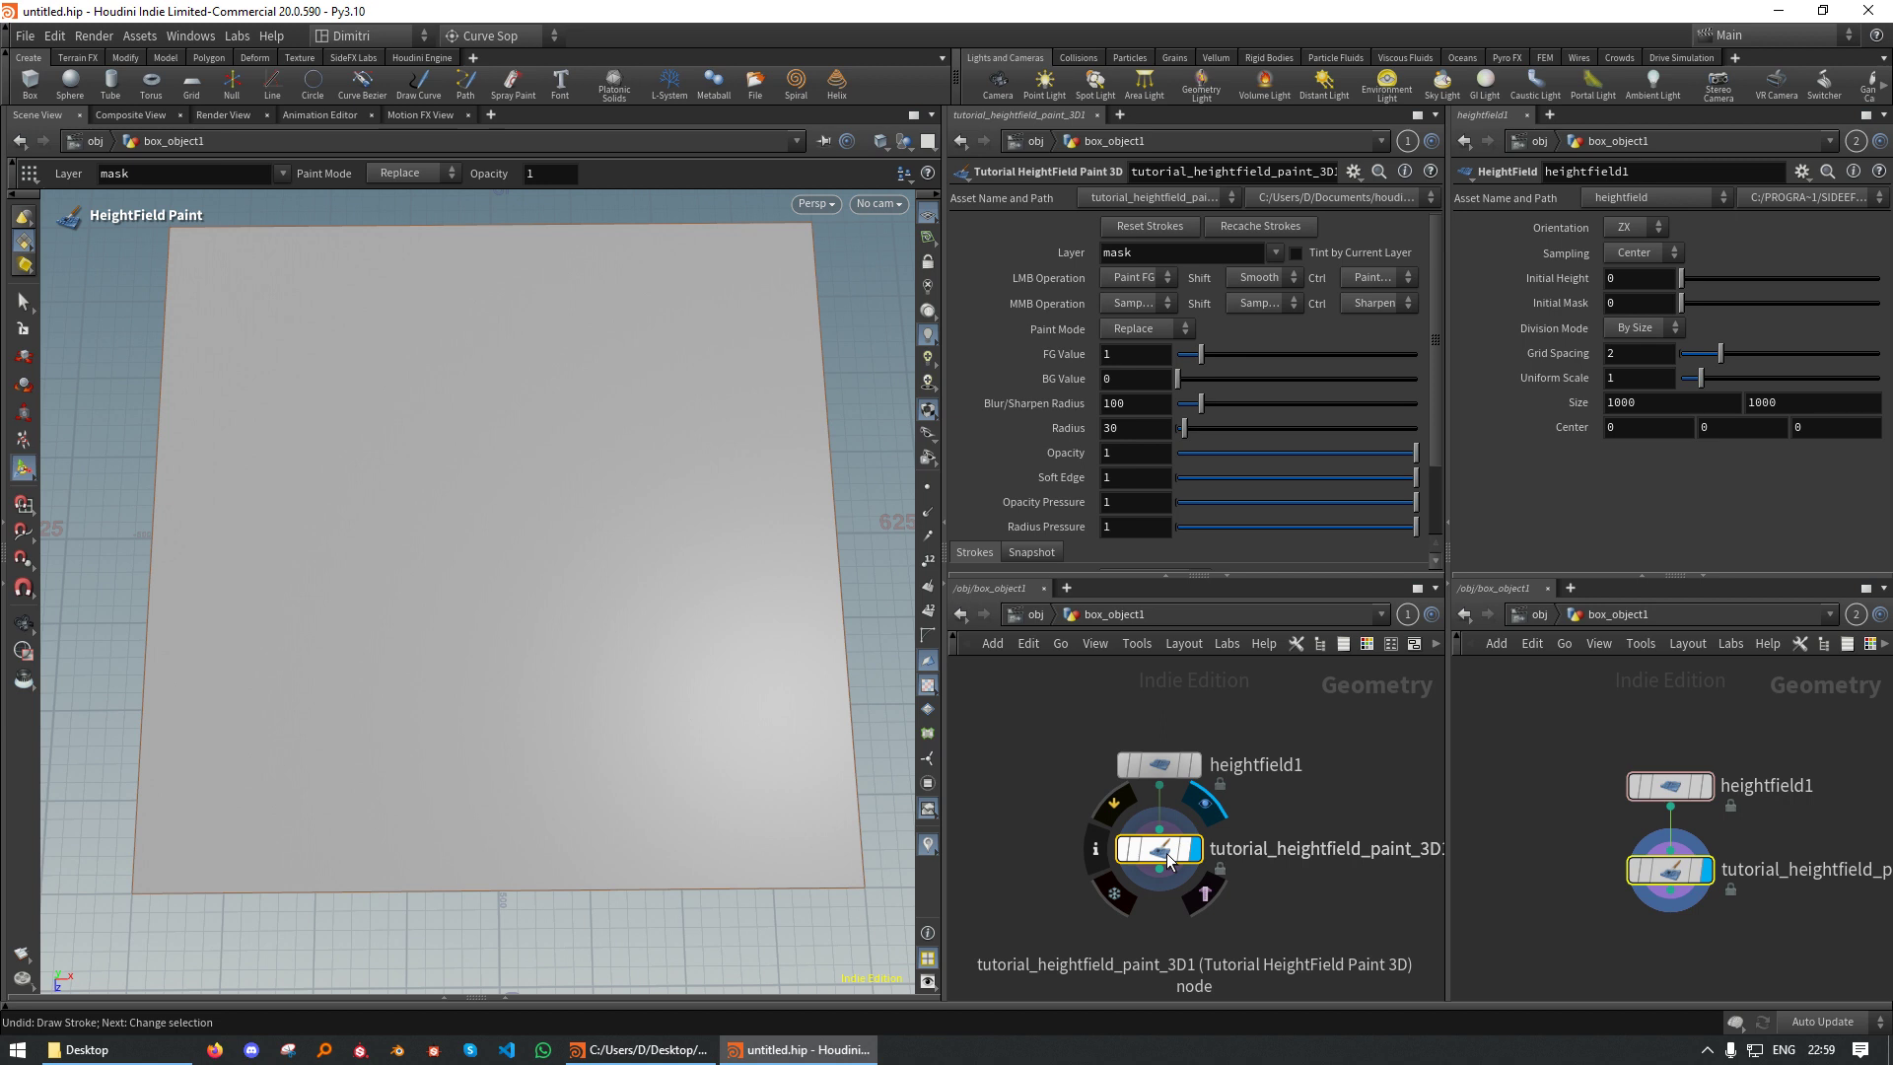
right_click(1168, 860)
click(1233, 924)
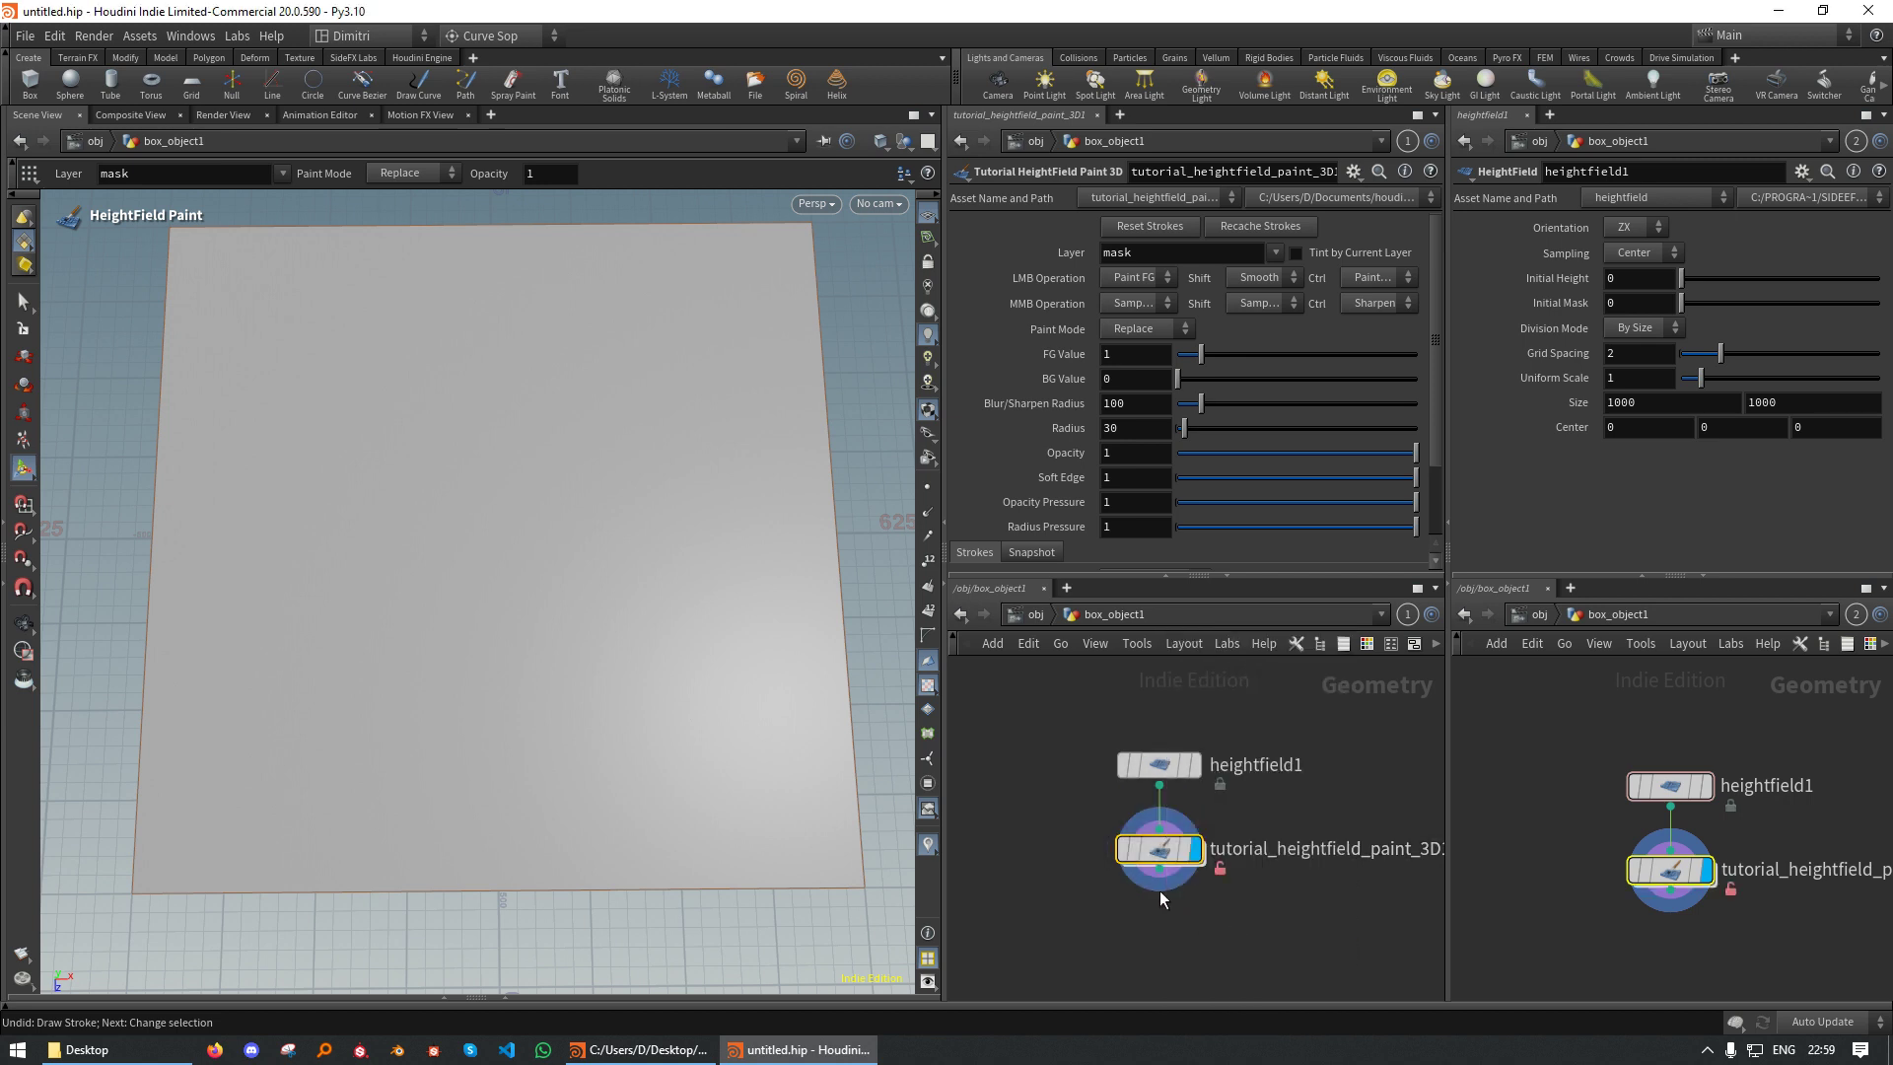
Set the Default State to "sidefx_heightfield_paint_3D" in the Tutorial HeightField Paint 3D node's operator type properties
right_click(1159, 860)
click(1215, 1011)
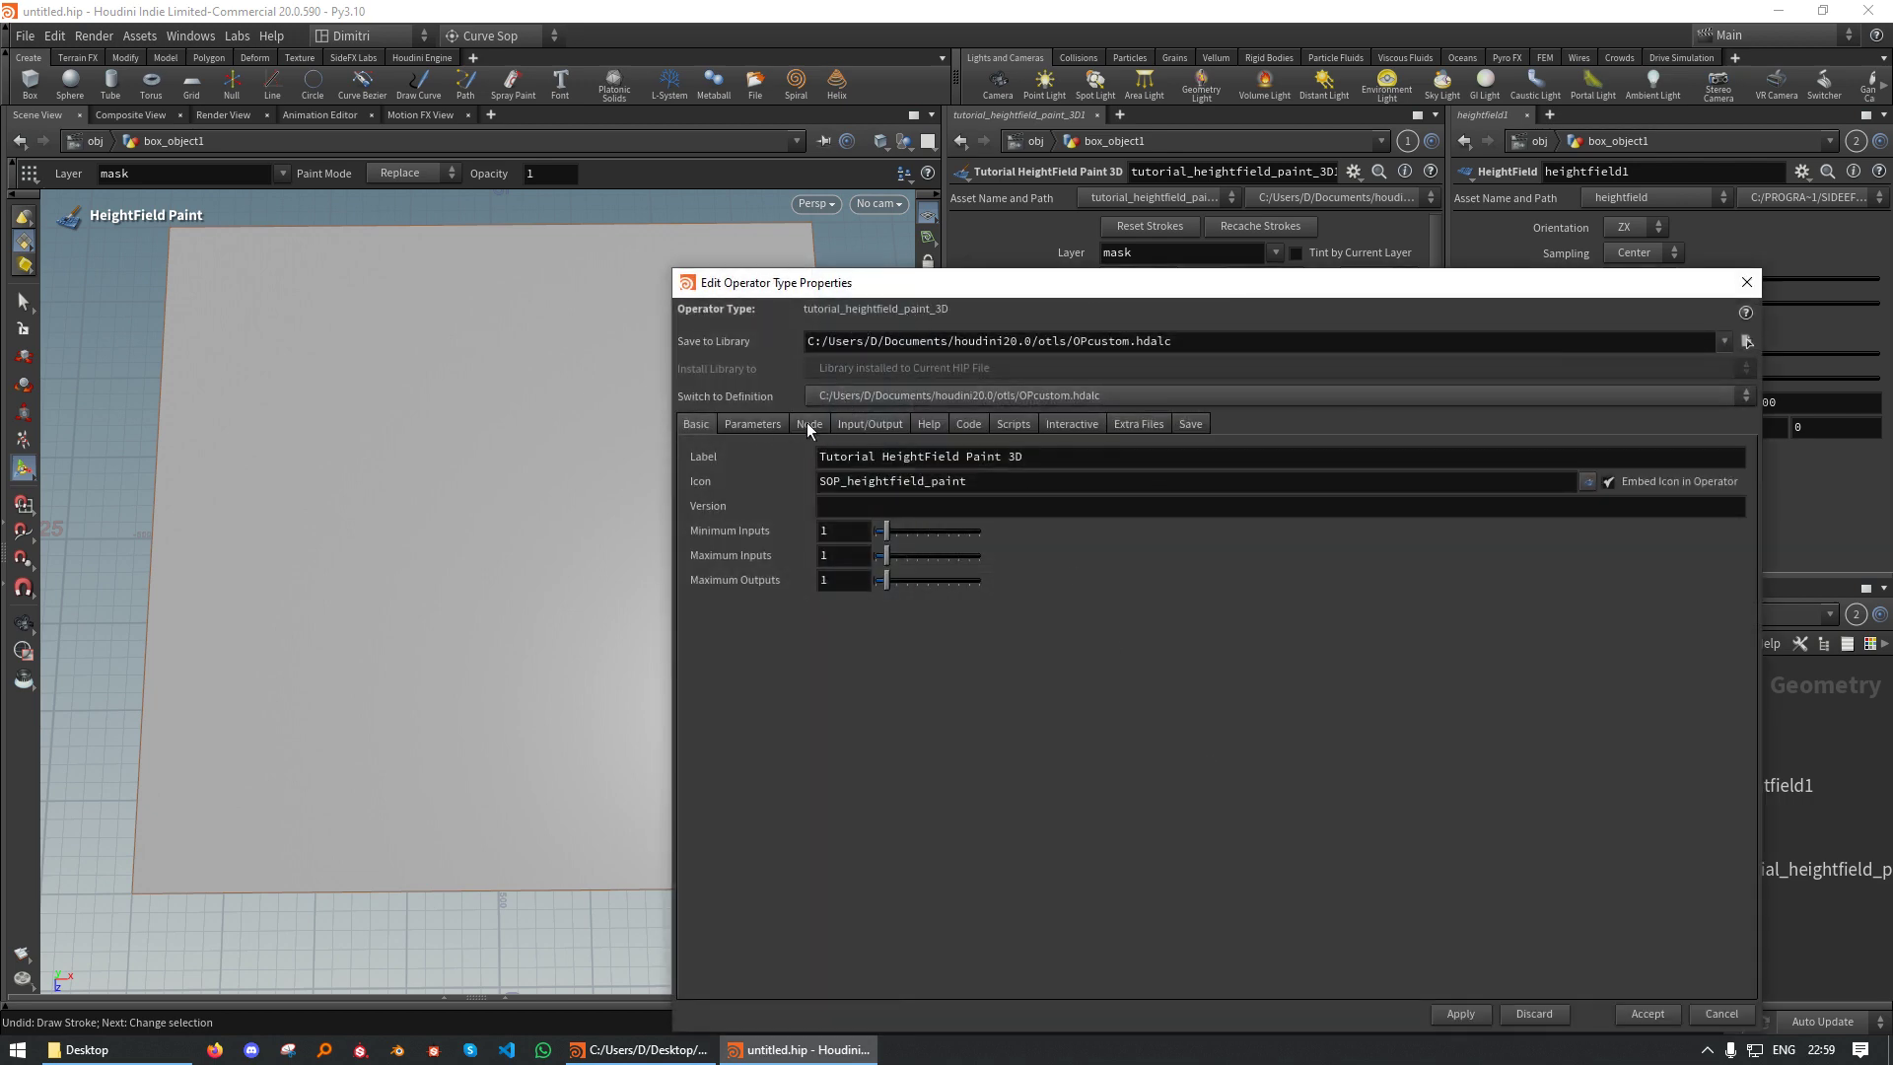
click(808, 423)
click(1030, 607)
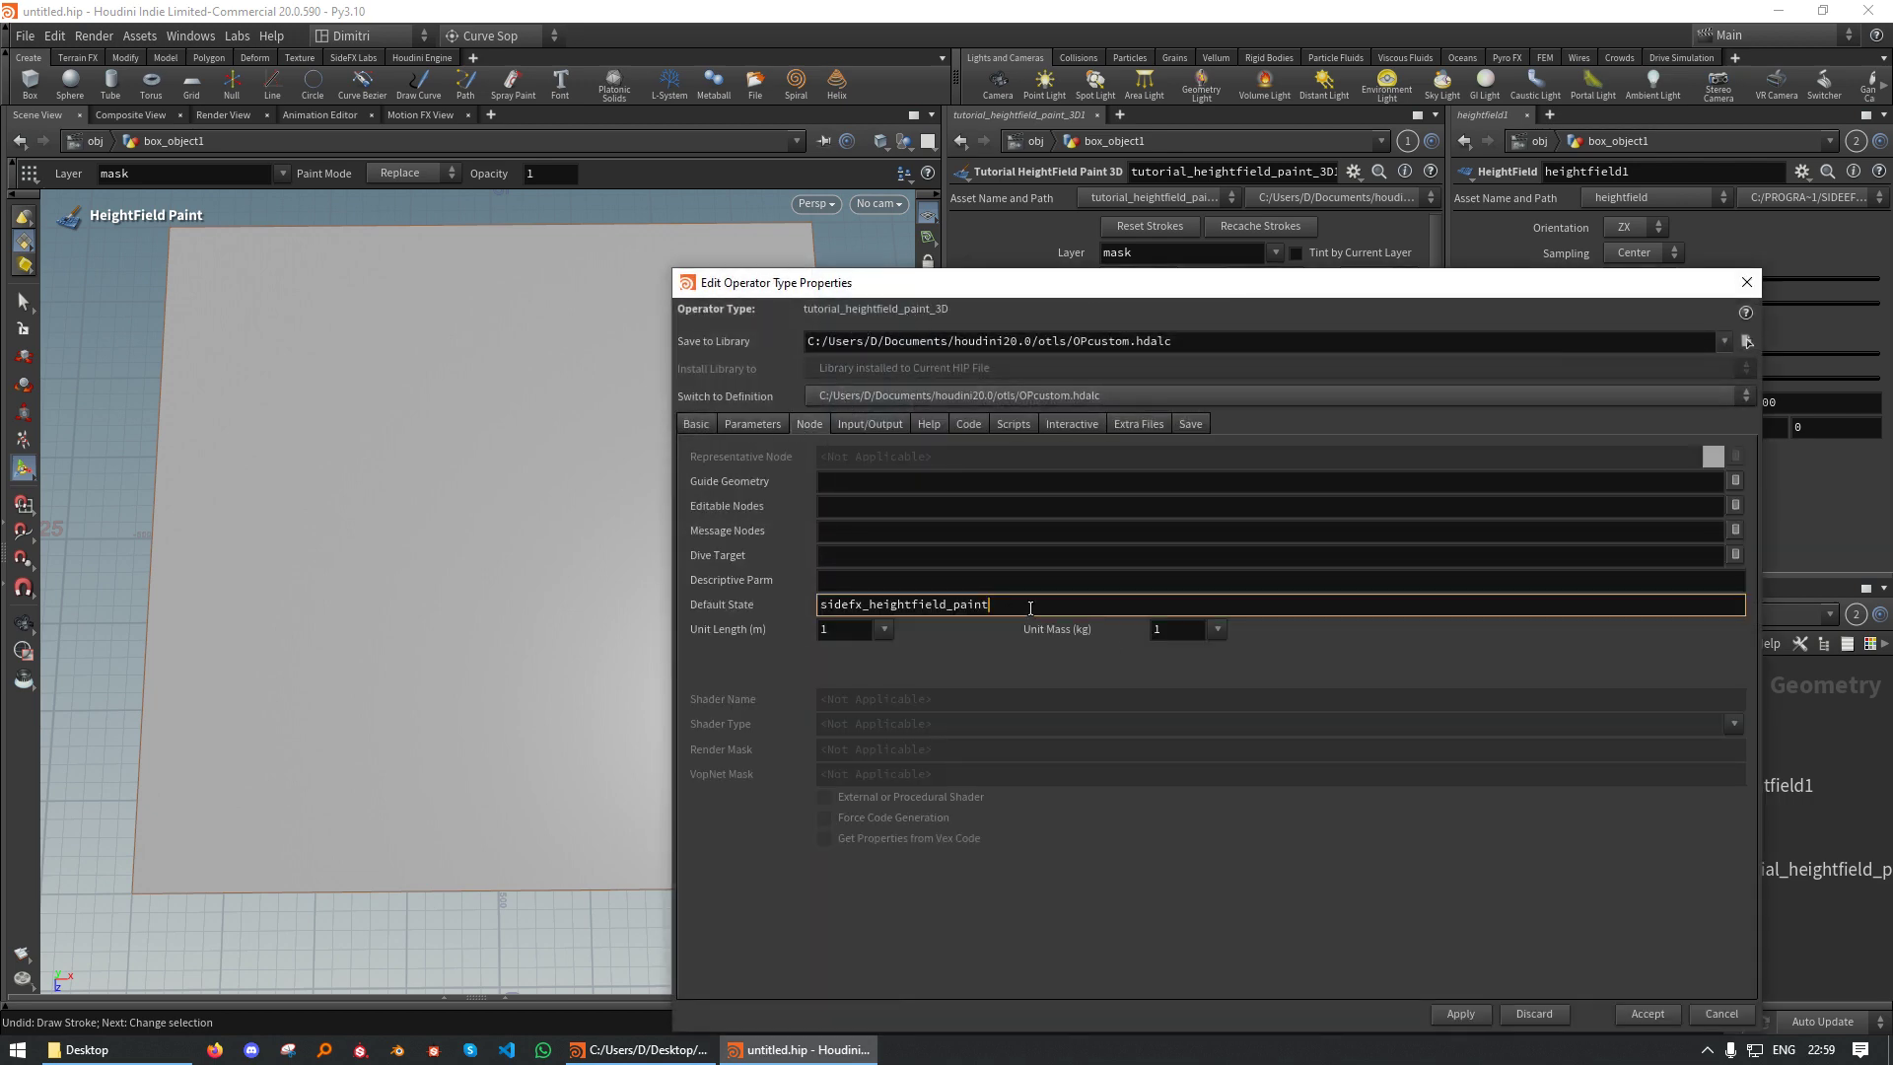
text(_3D)
key(Return)
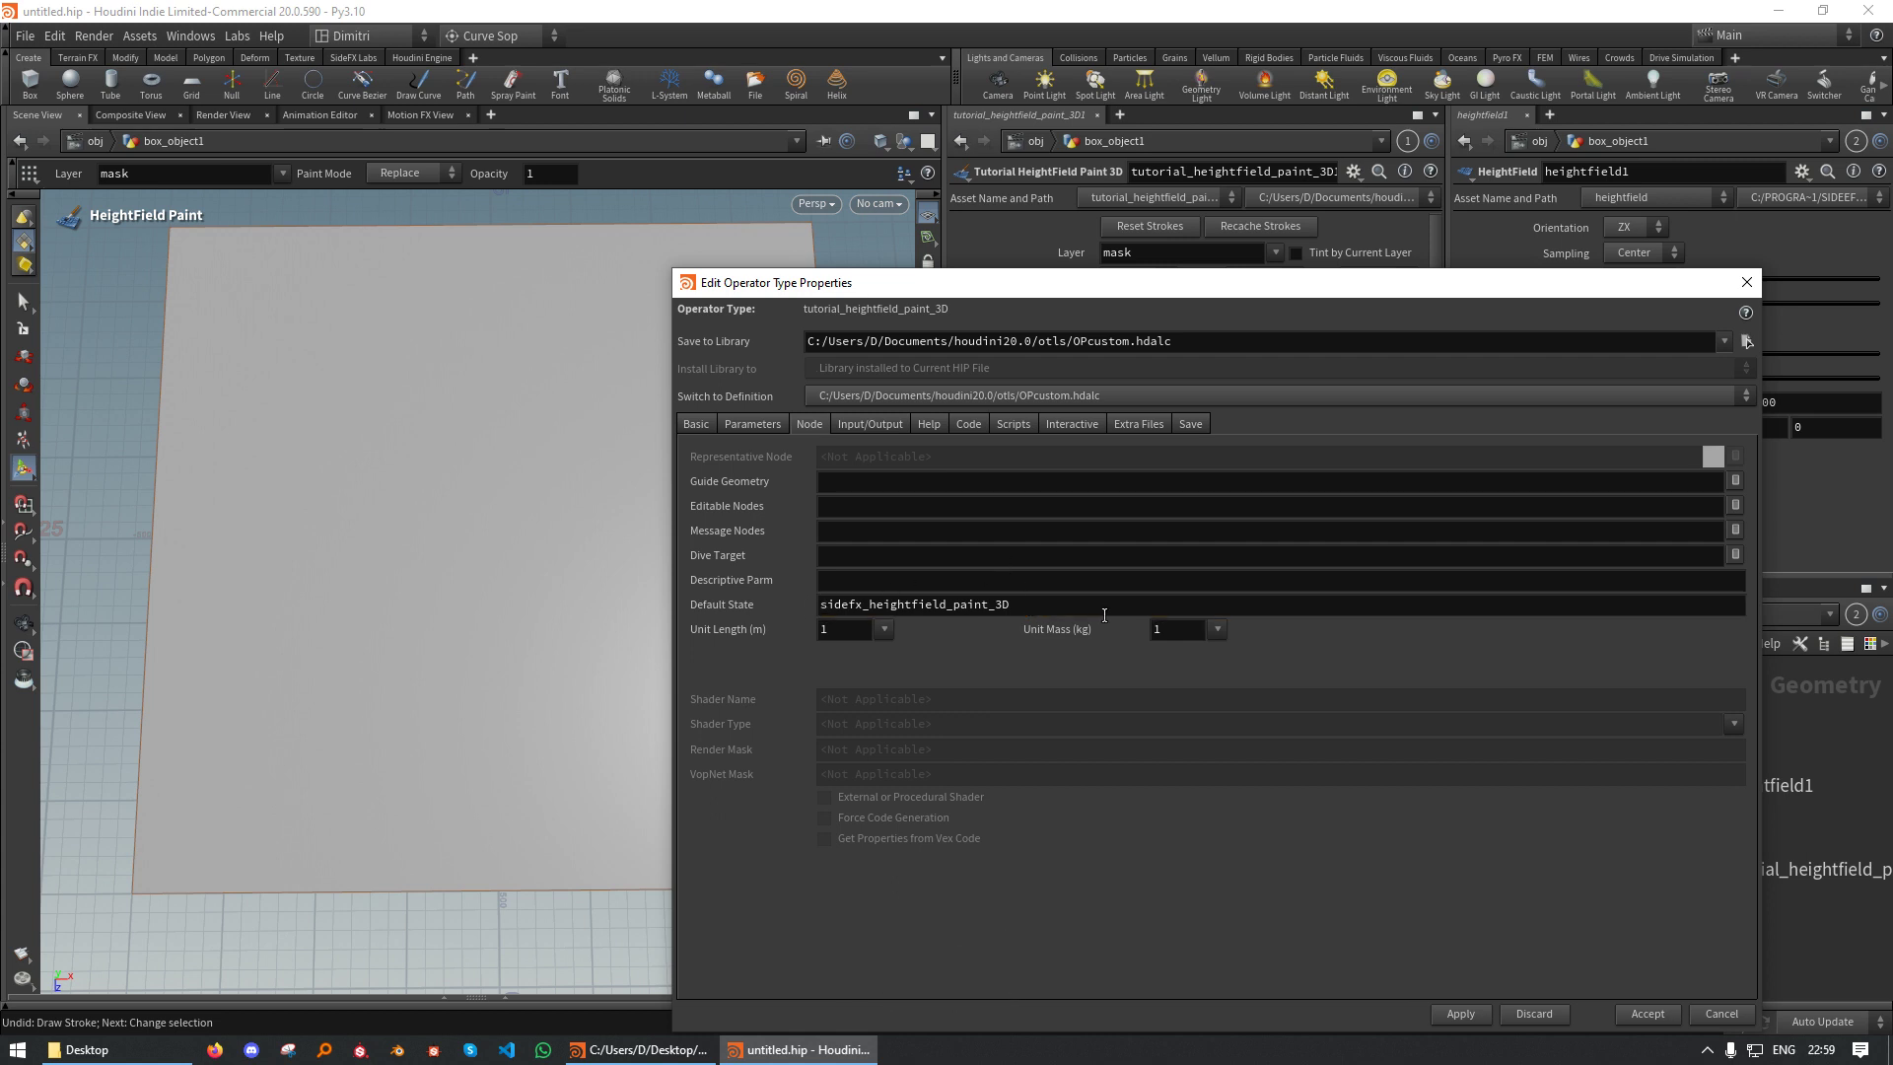
Change the state name in the header comment of the asset's interactive state script to "Heightfield paint 3D"
drag(1000, 288, 806, 255)
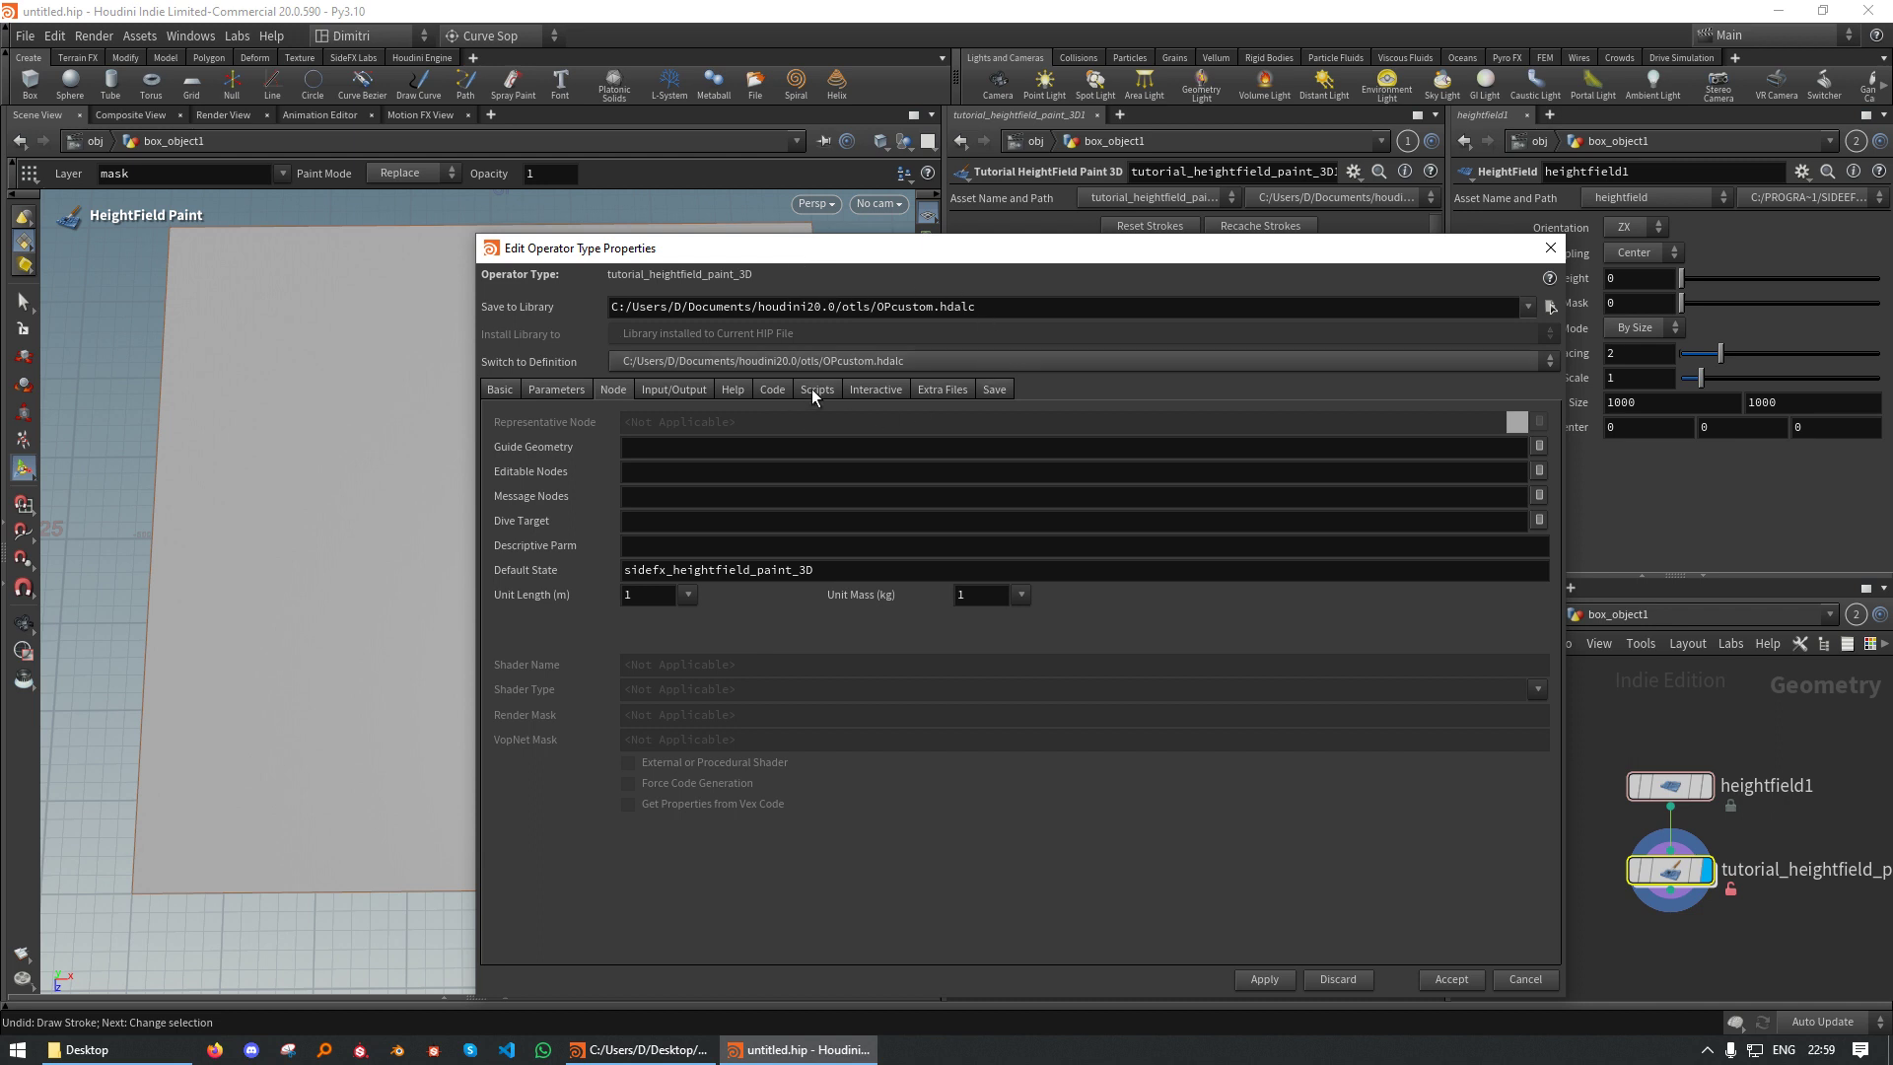
click(880, 390)
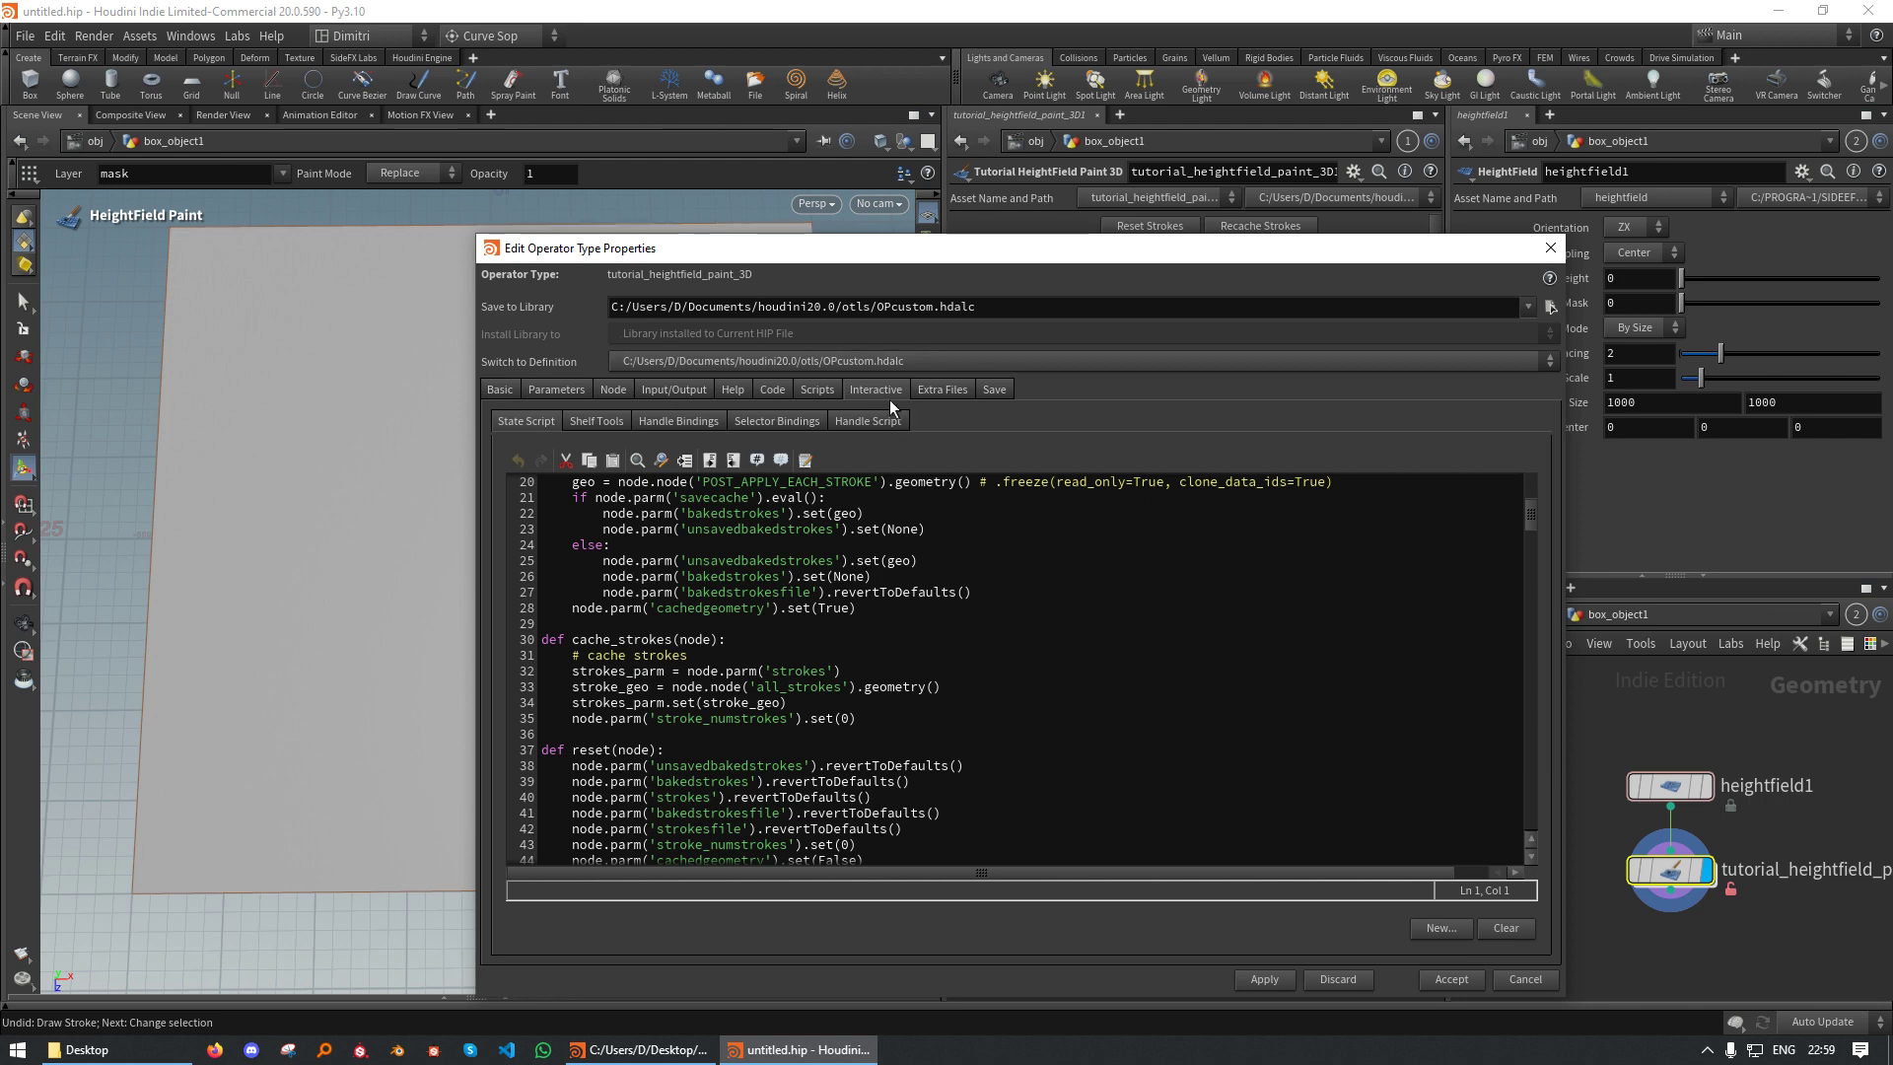
click(973, 623)
scroll(838, 591, up, 6)
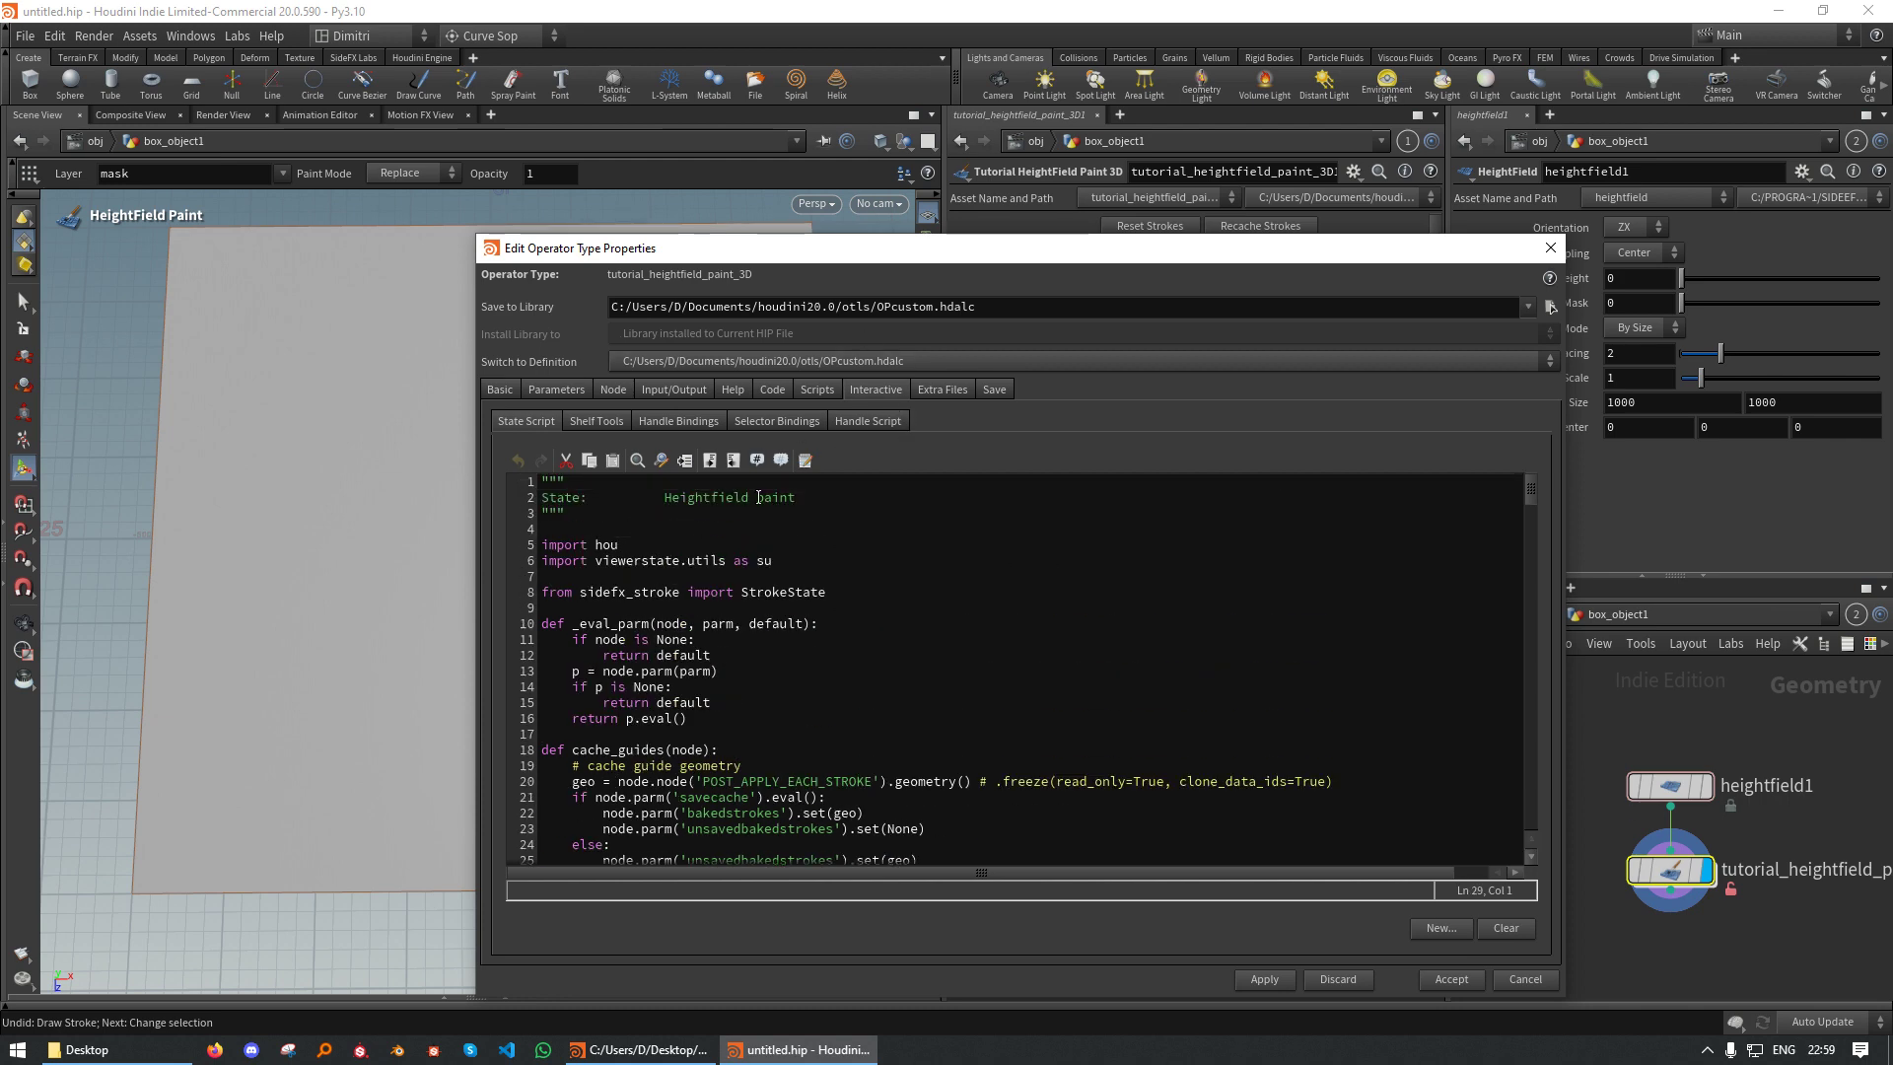
click(864, 503)
text(3)
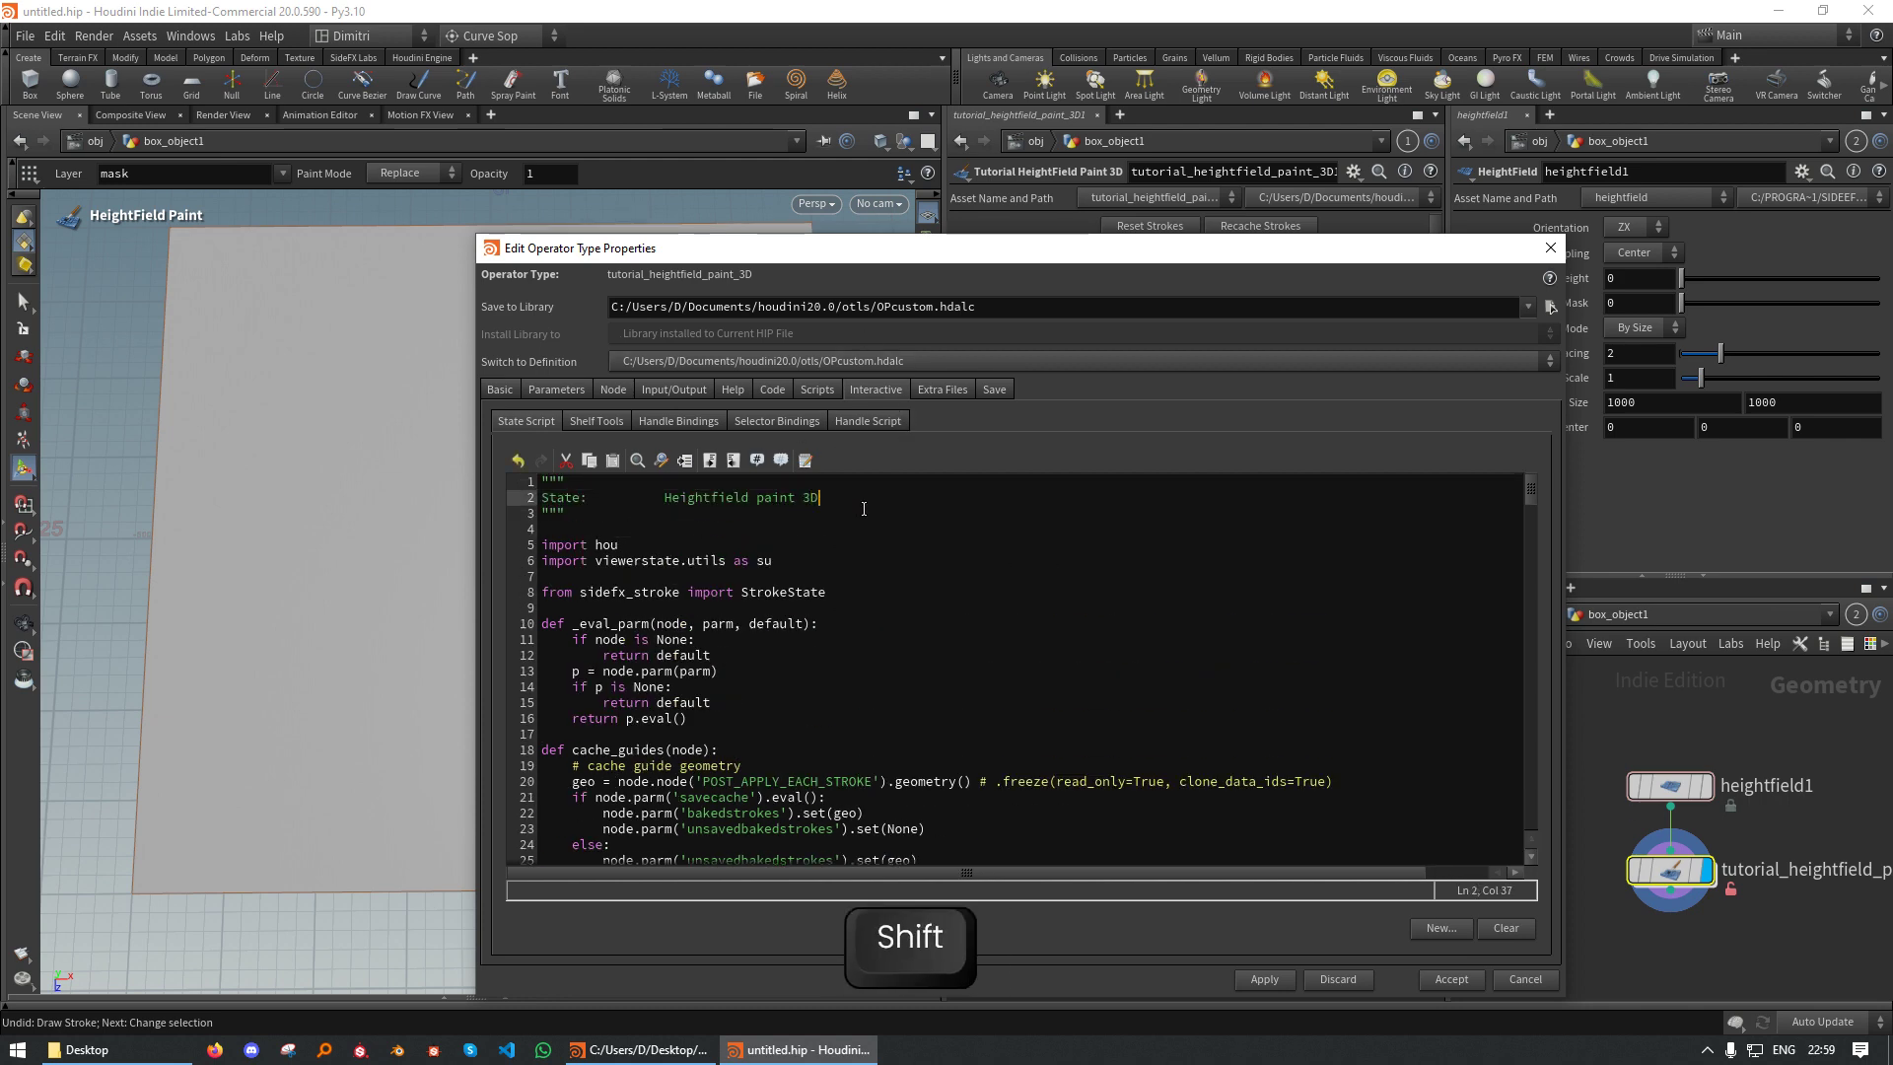
text(D)
Find the state_label line in the state script, change its value to "HeightField Paint 3D" and apply the operator changes
click(832, 576)
key(ctrl+f)
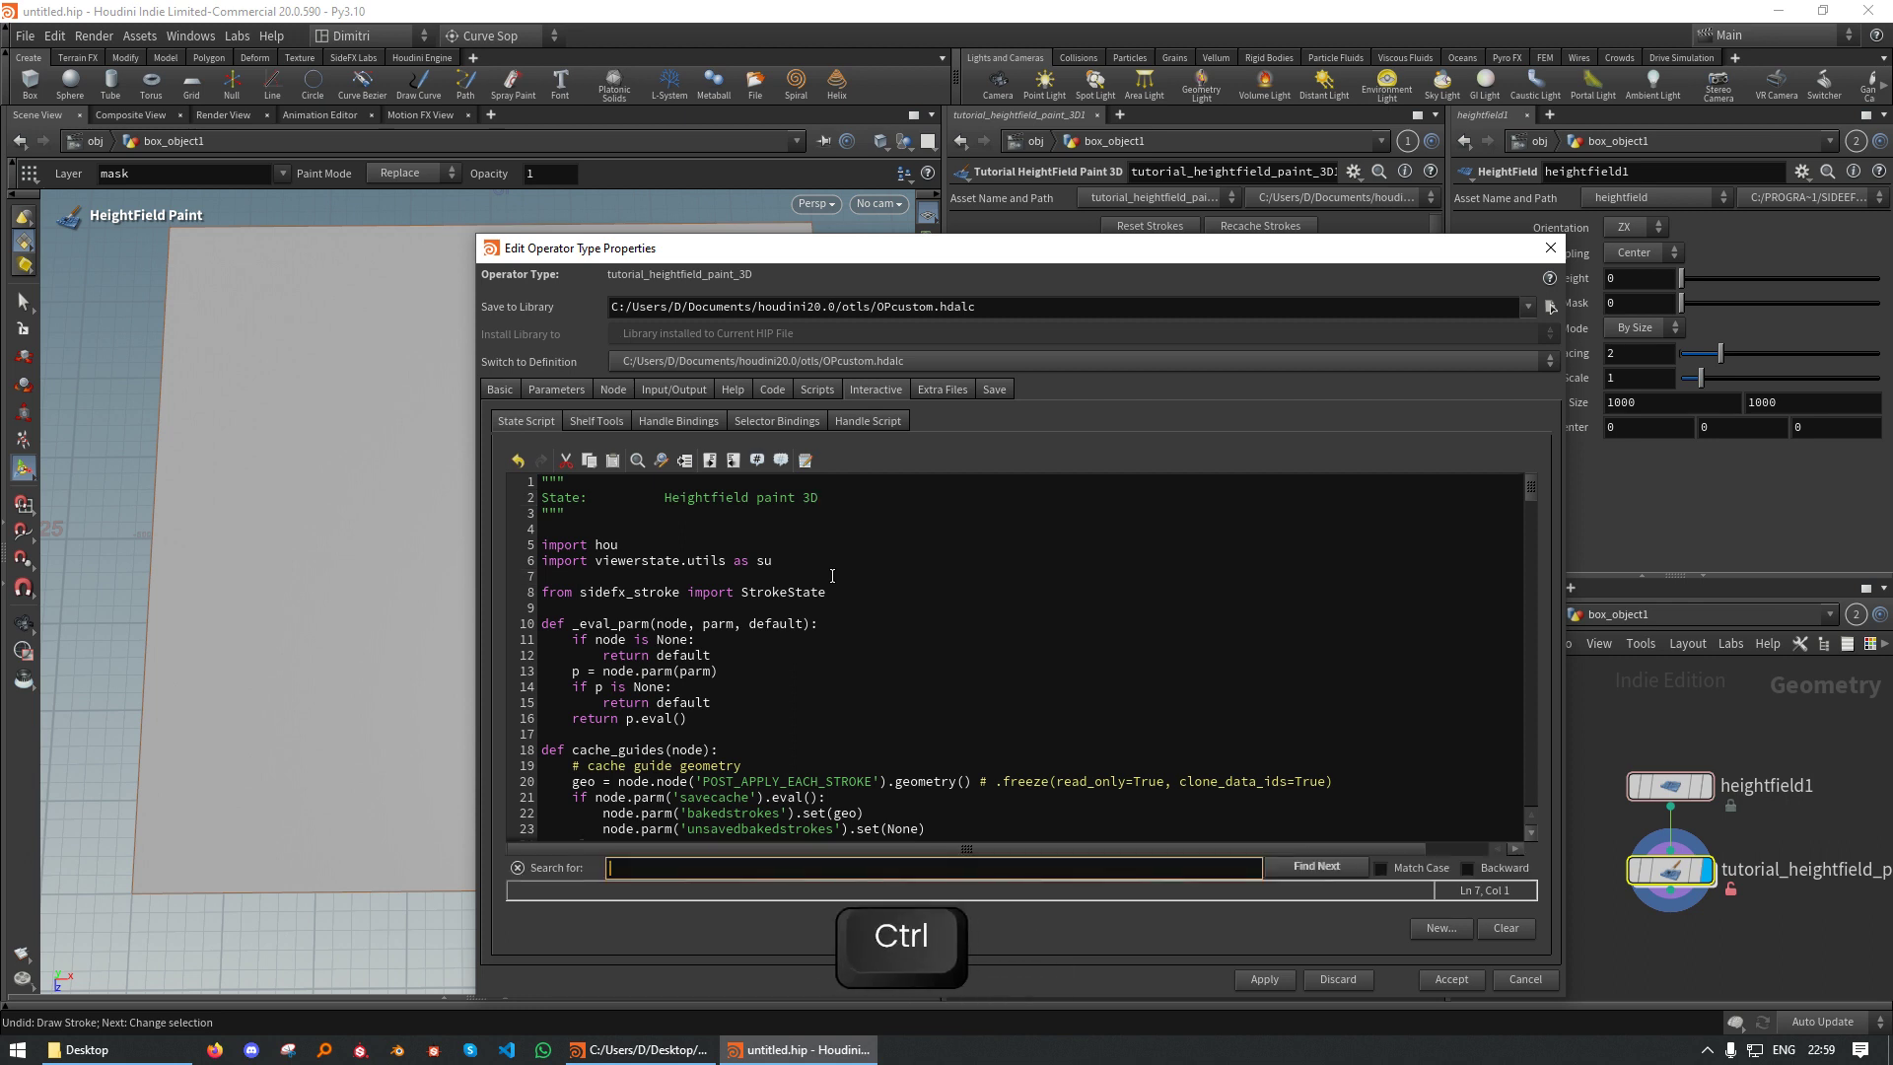
text(paint)
key(Return)
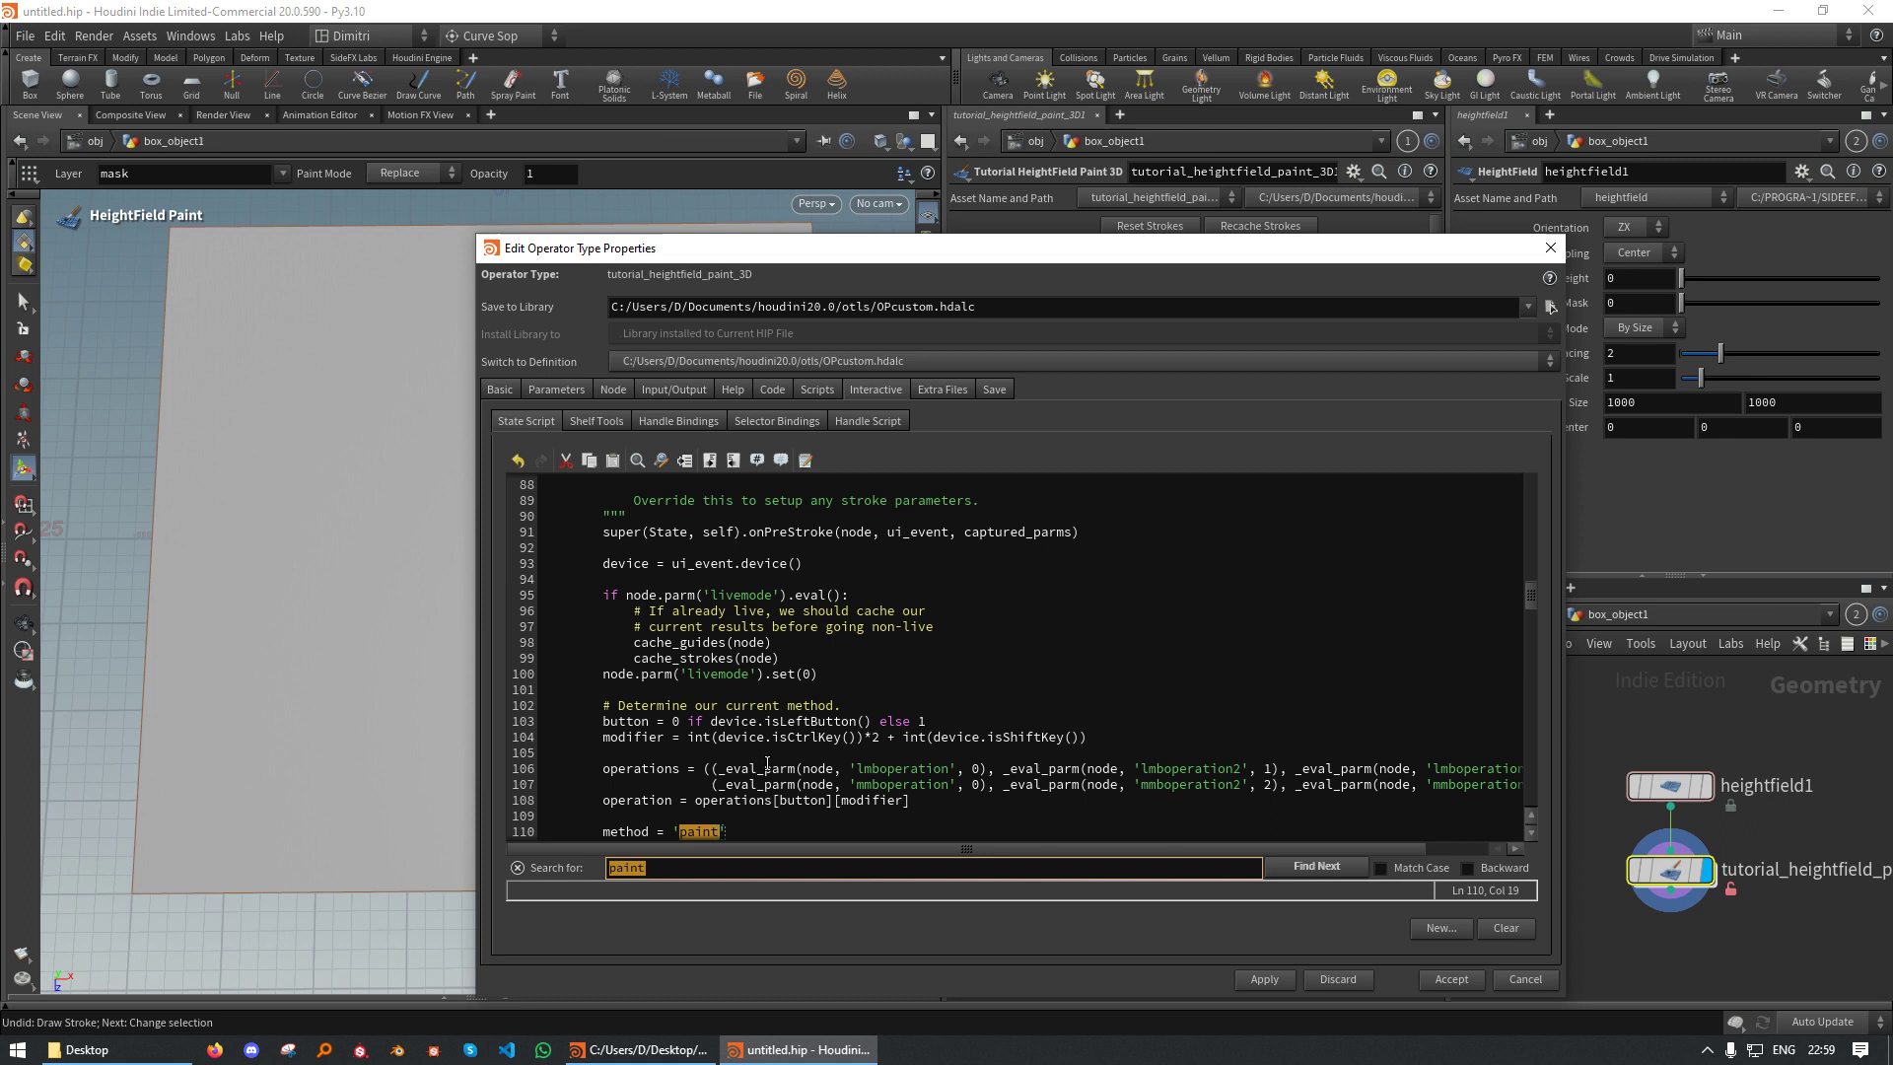
scroll(767, 764, down, 2)
key(Return)
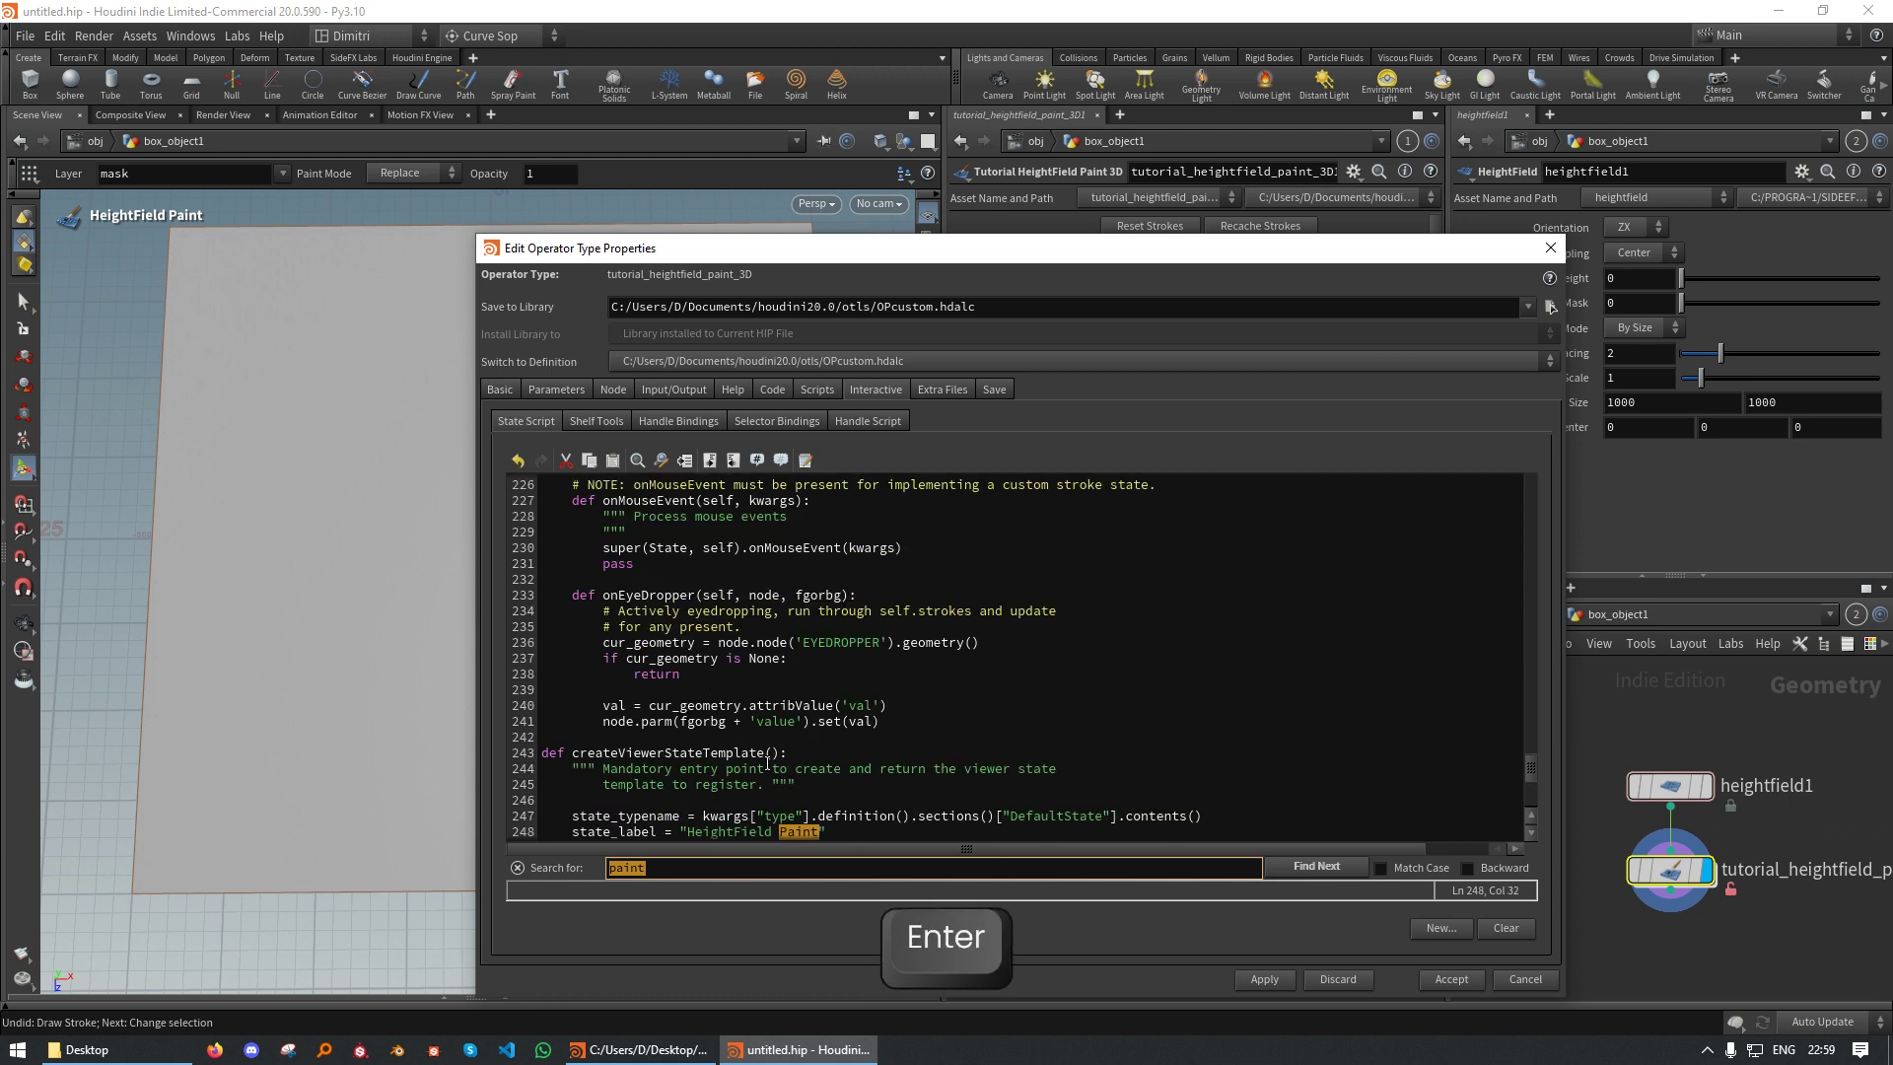
click(825, 832)
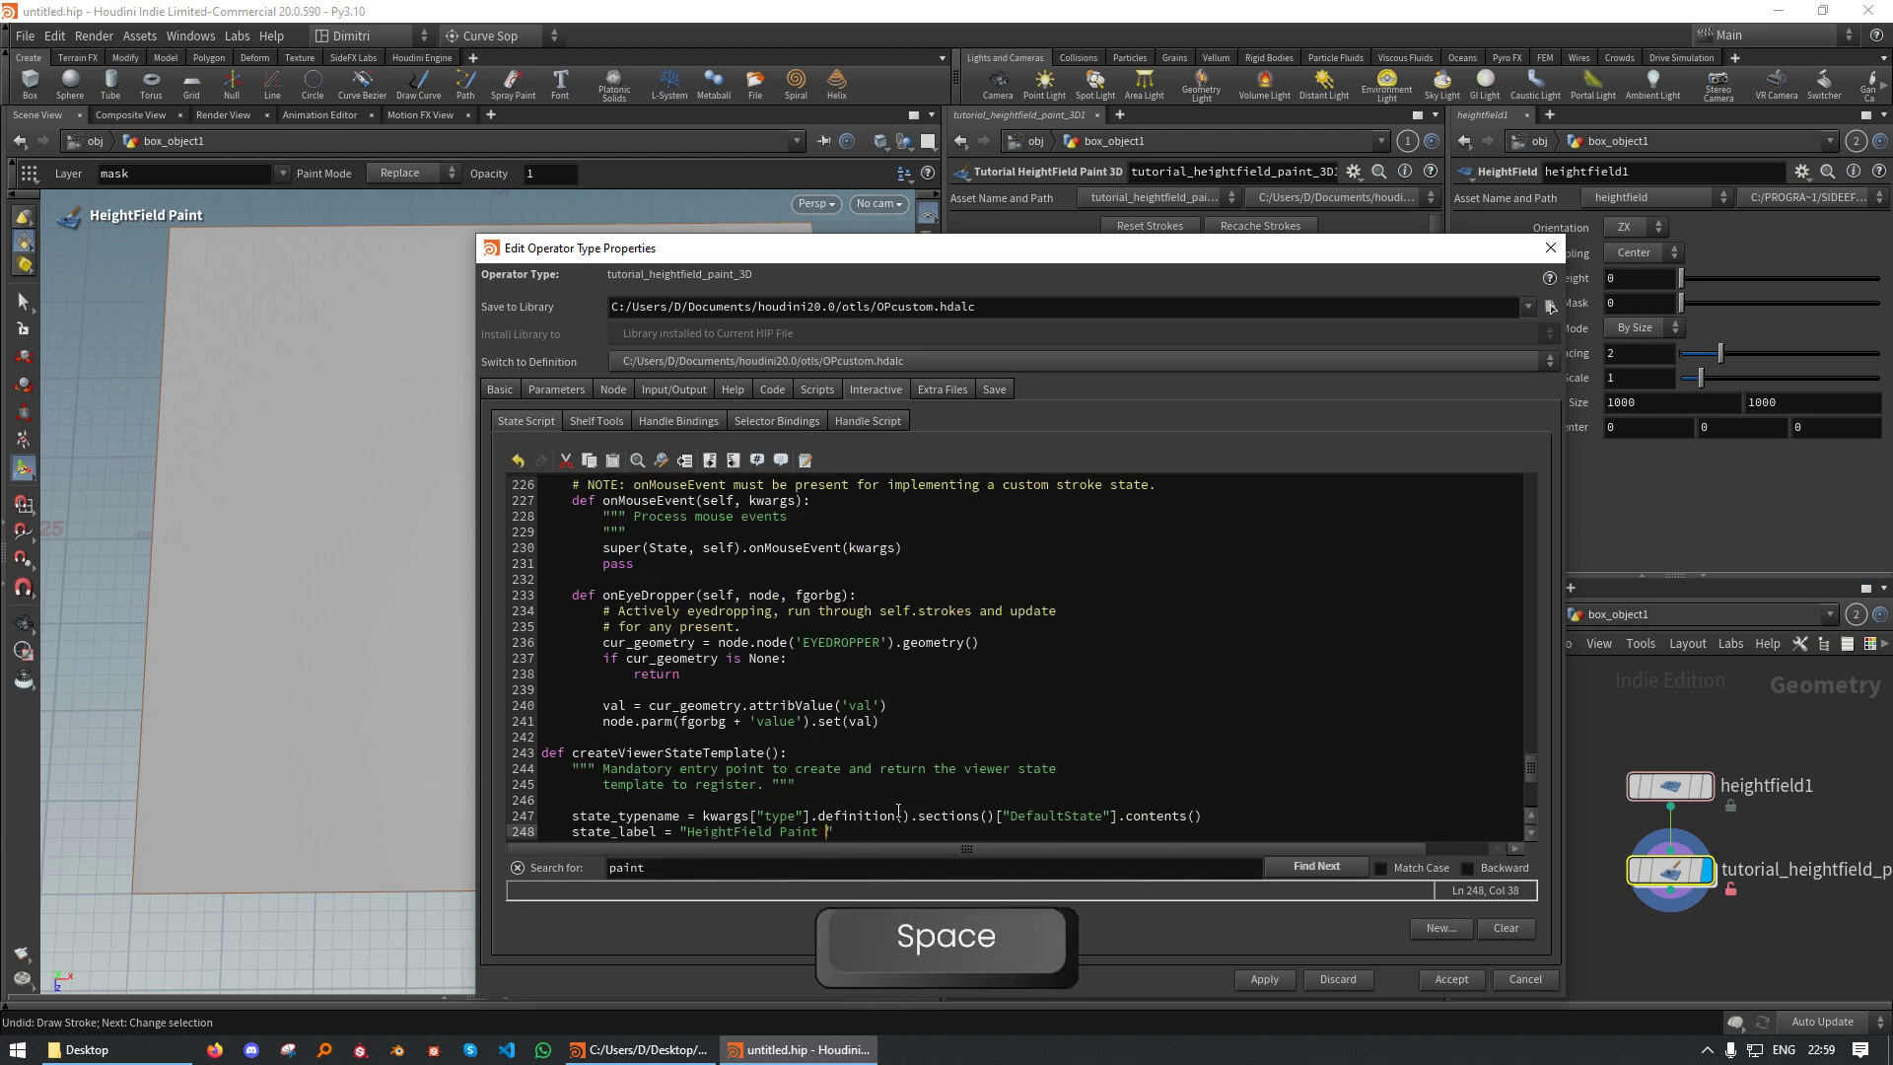
text(3D)
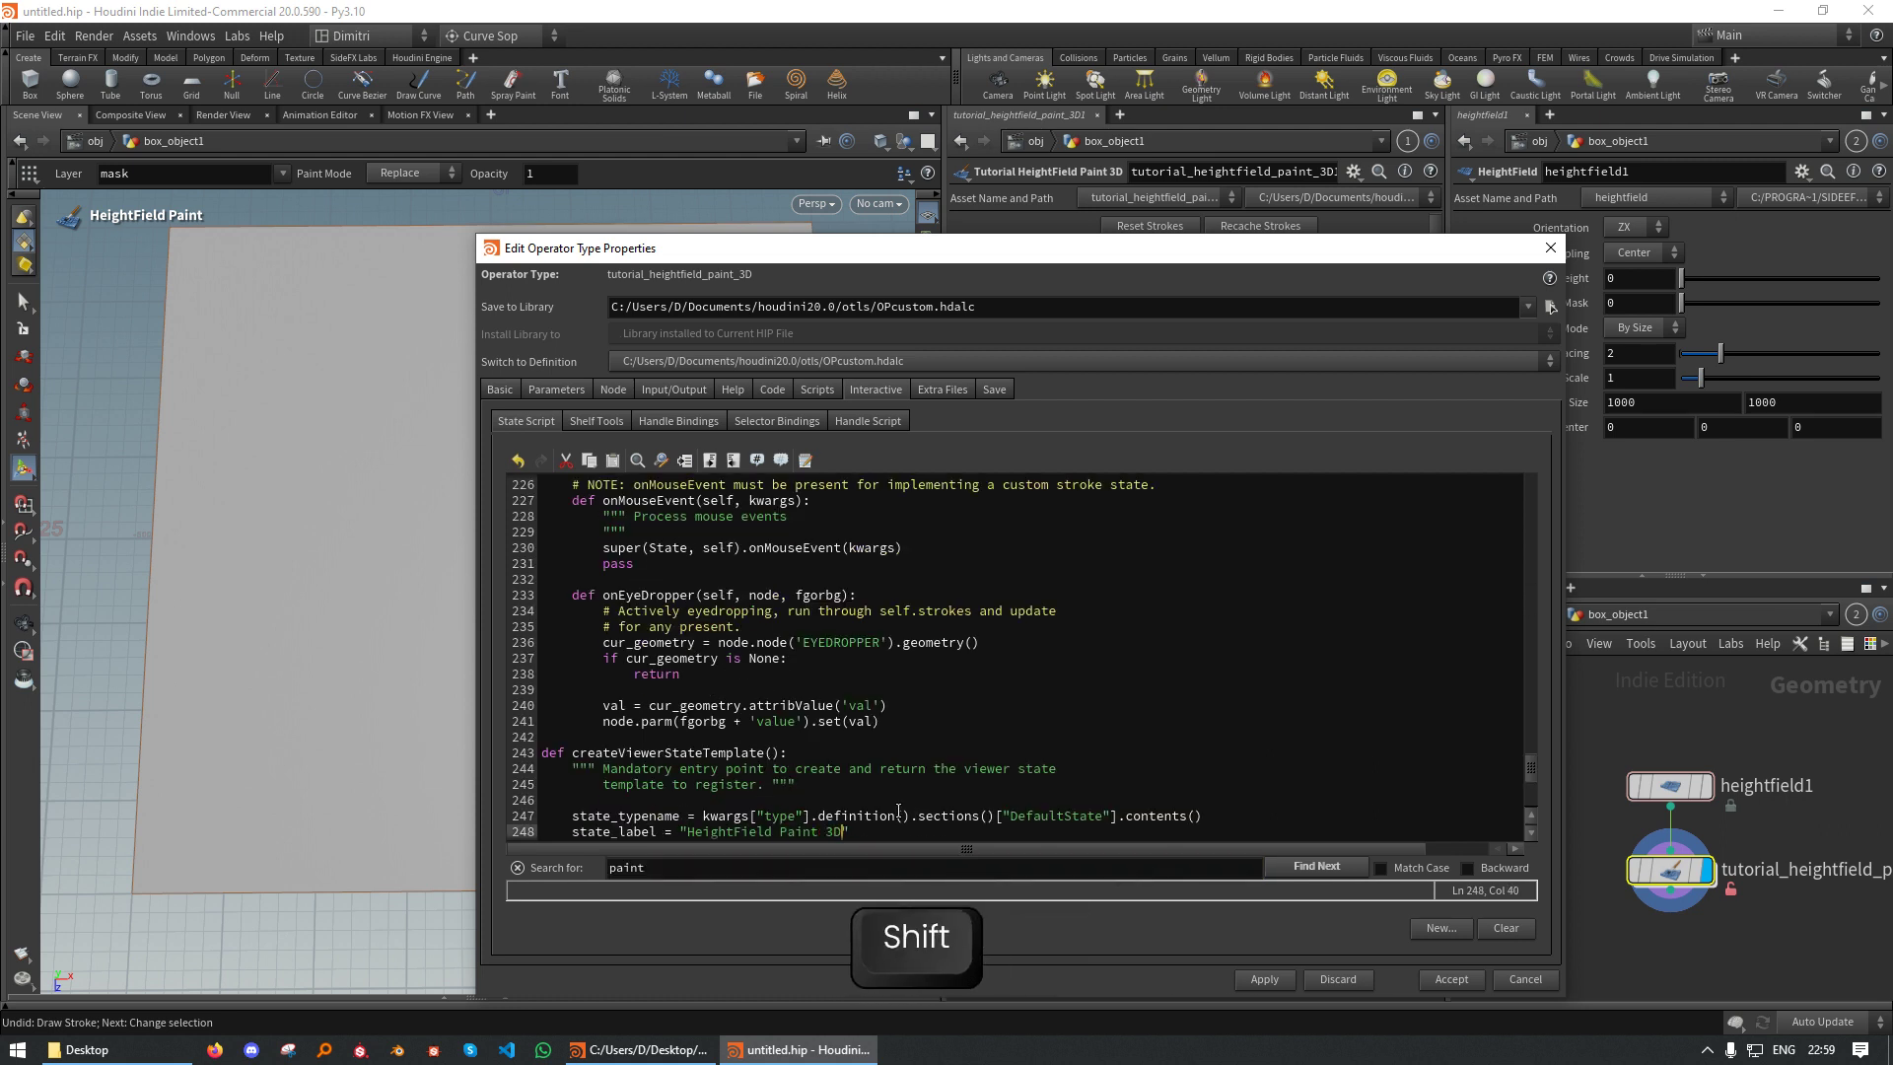
click(1268, 982)
Reactivate the node's viewer state to check its label in the scene view, and clear the operator properties window out of the way
drag(1201, 264, 587, 778)
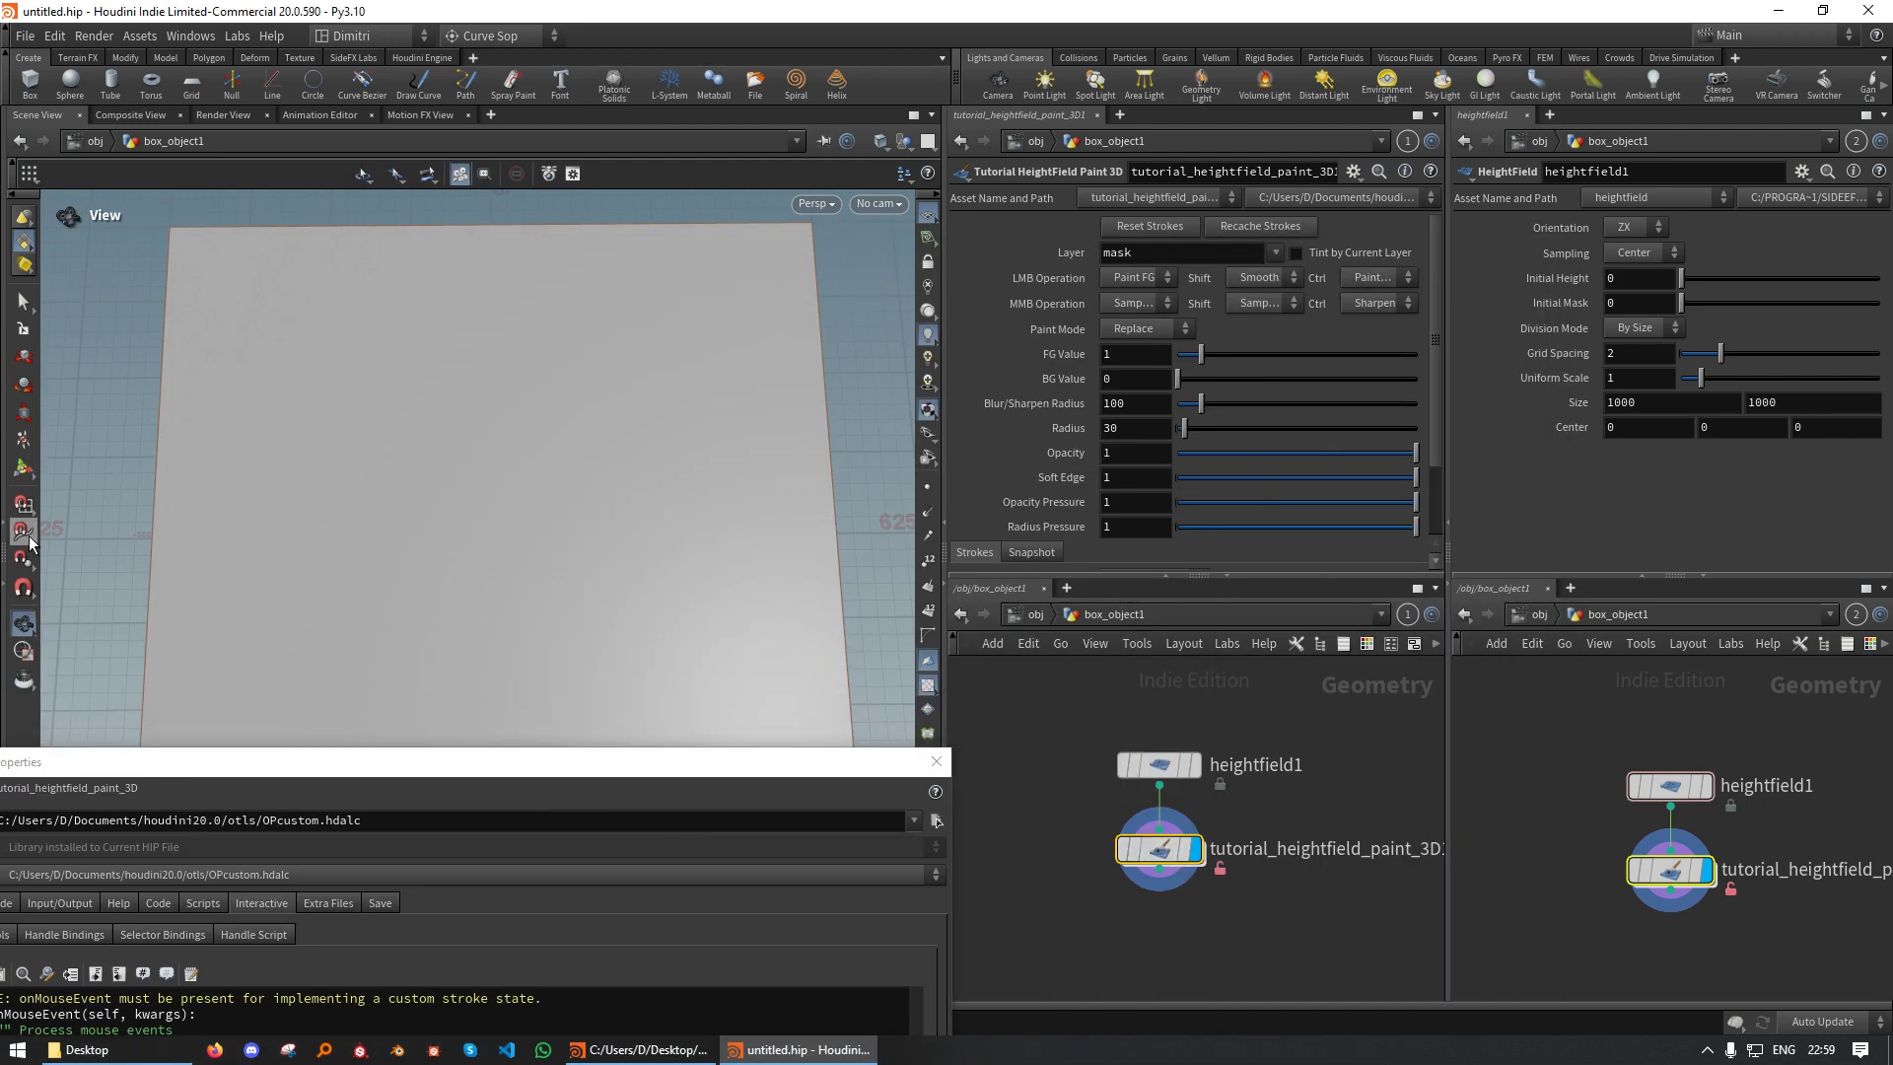
click(24, 467)
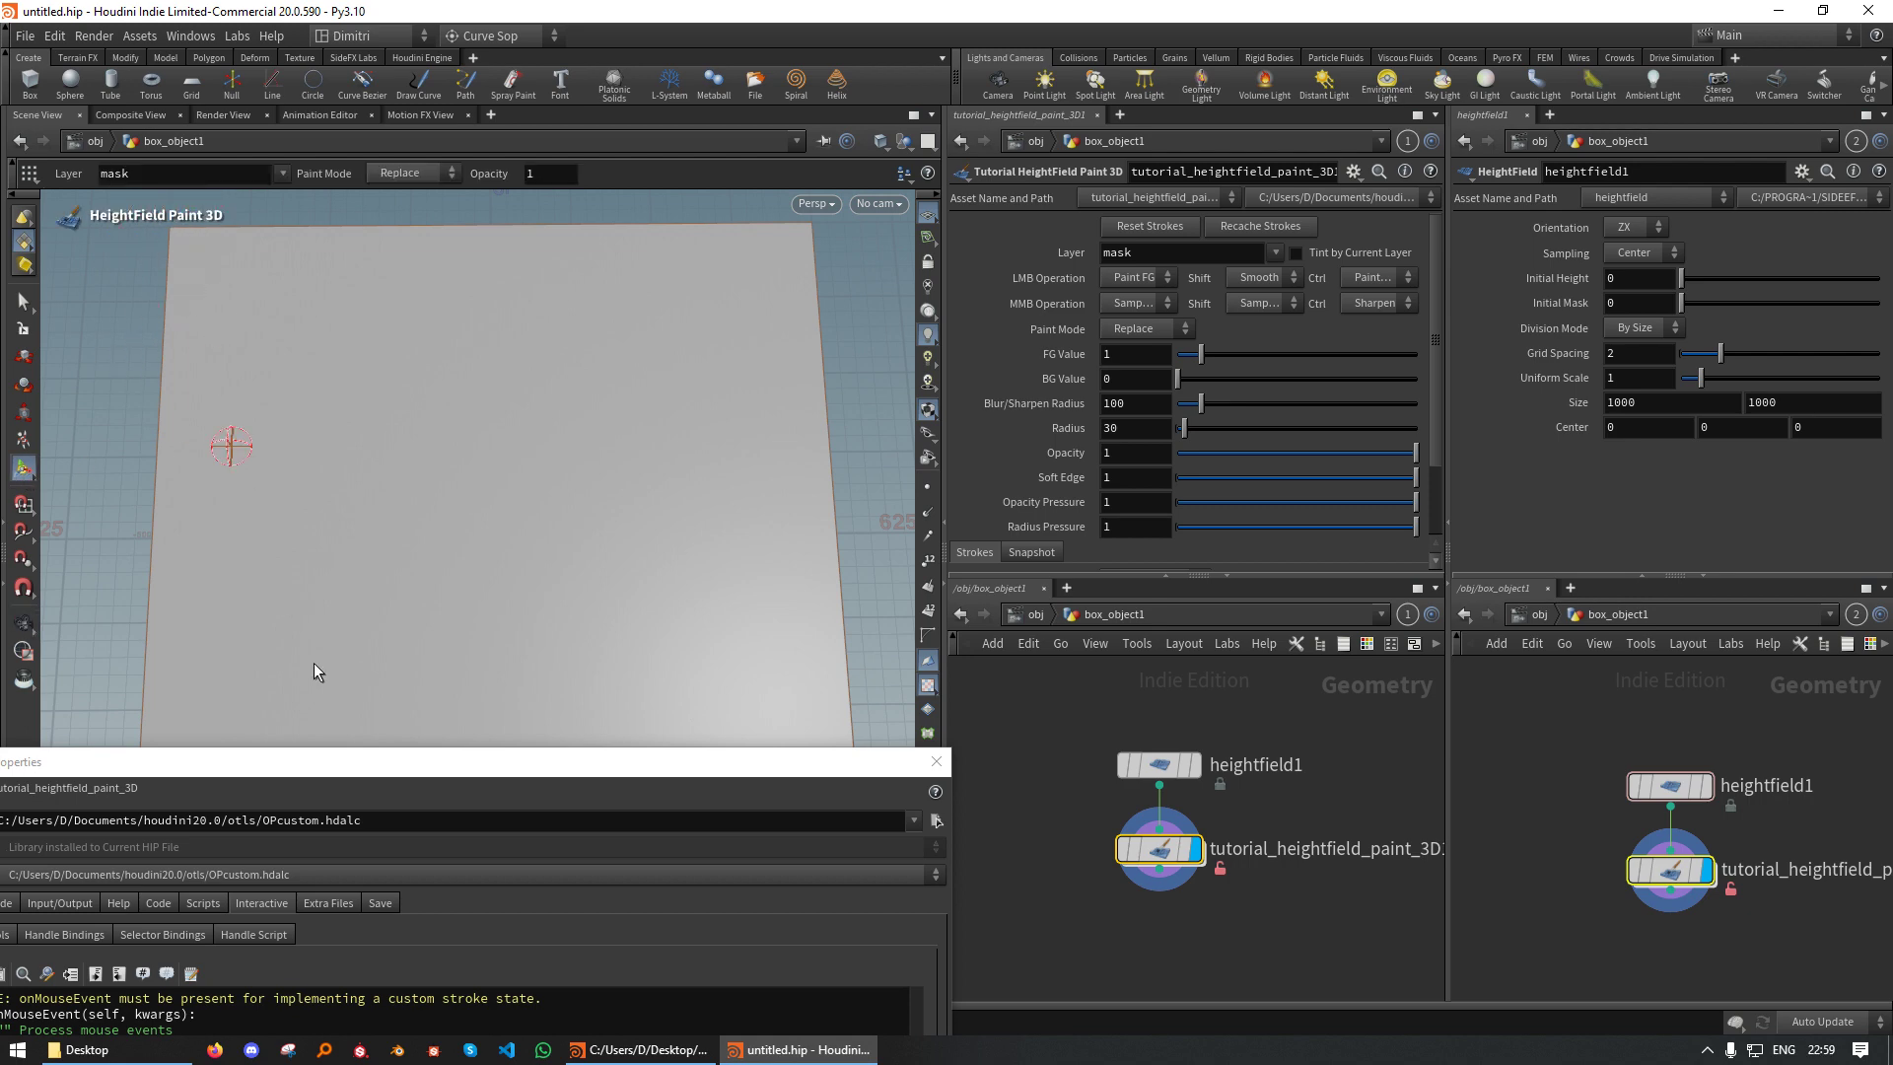
drag(310, 761, 693, 237)
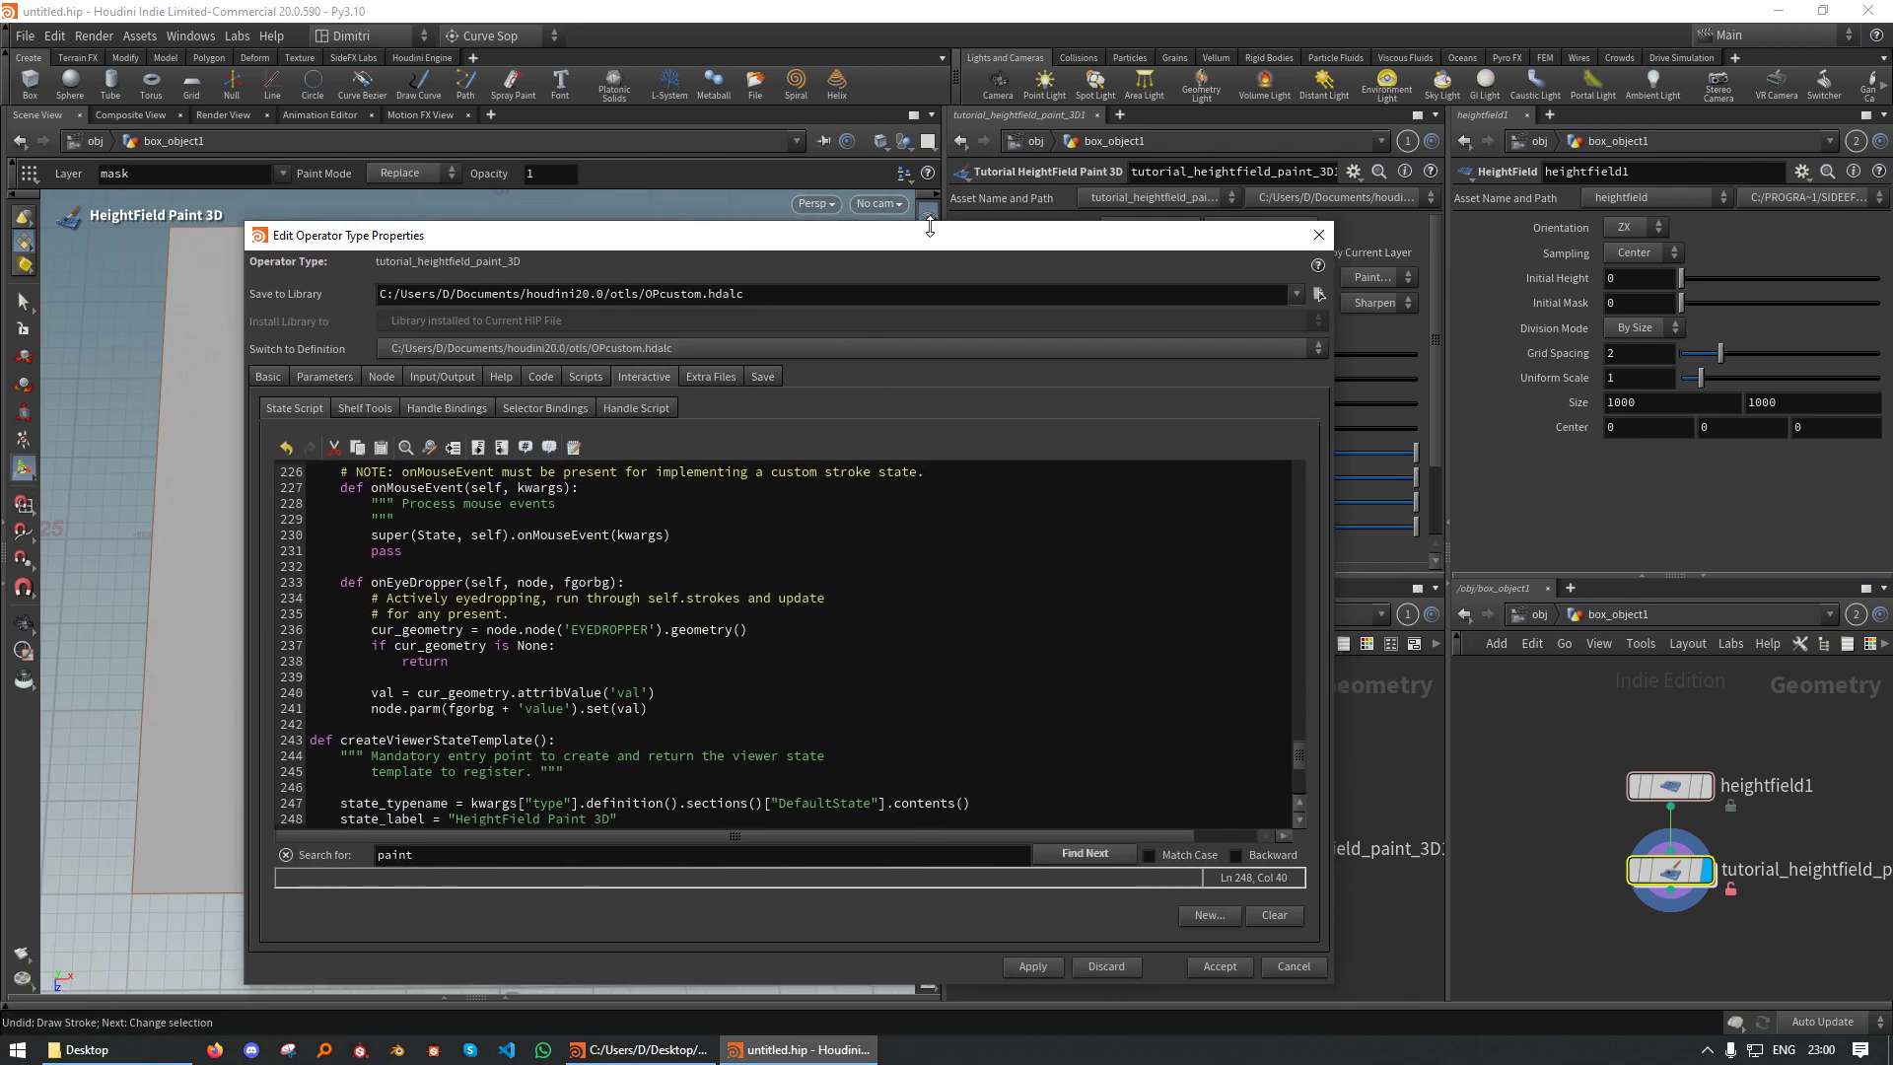
drag(930, 241, 0, 172)
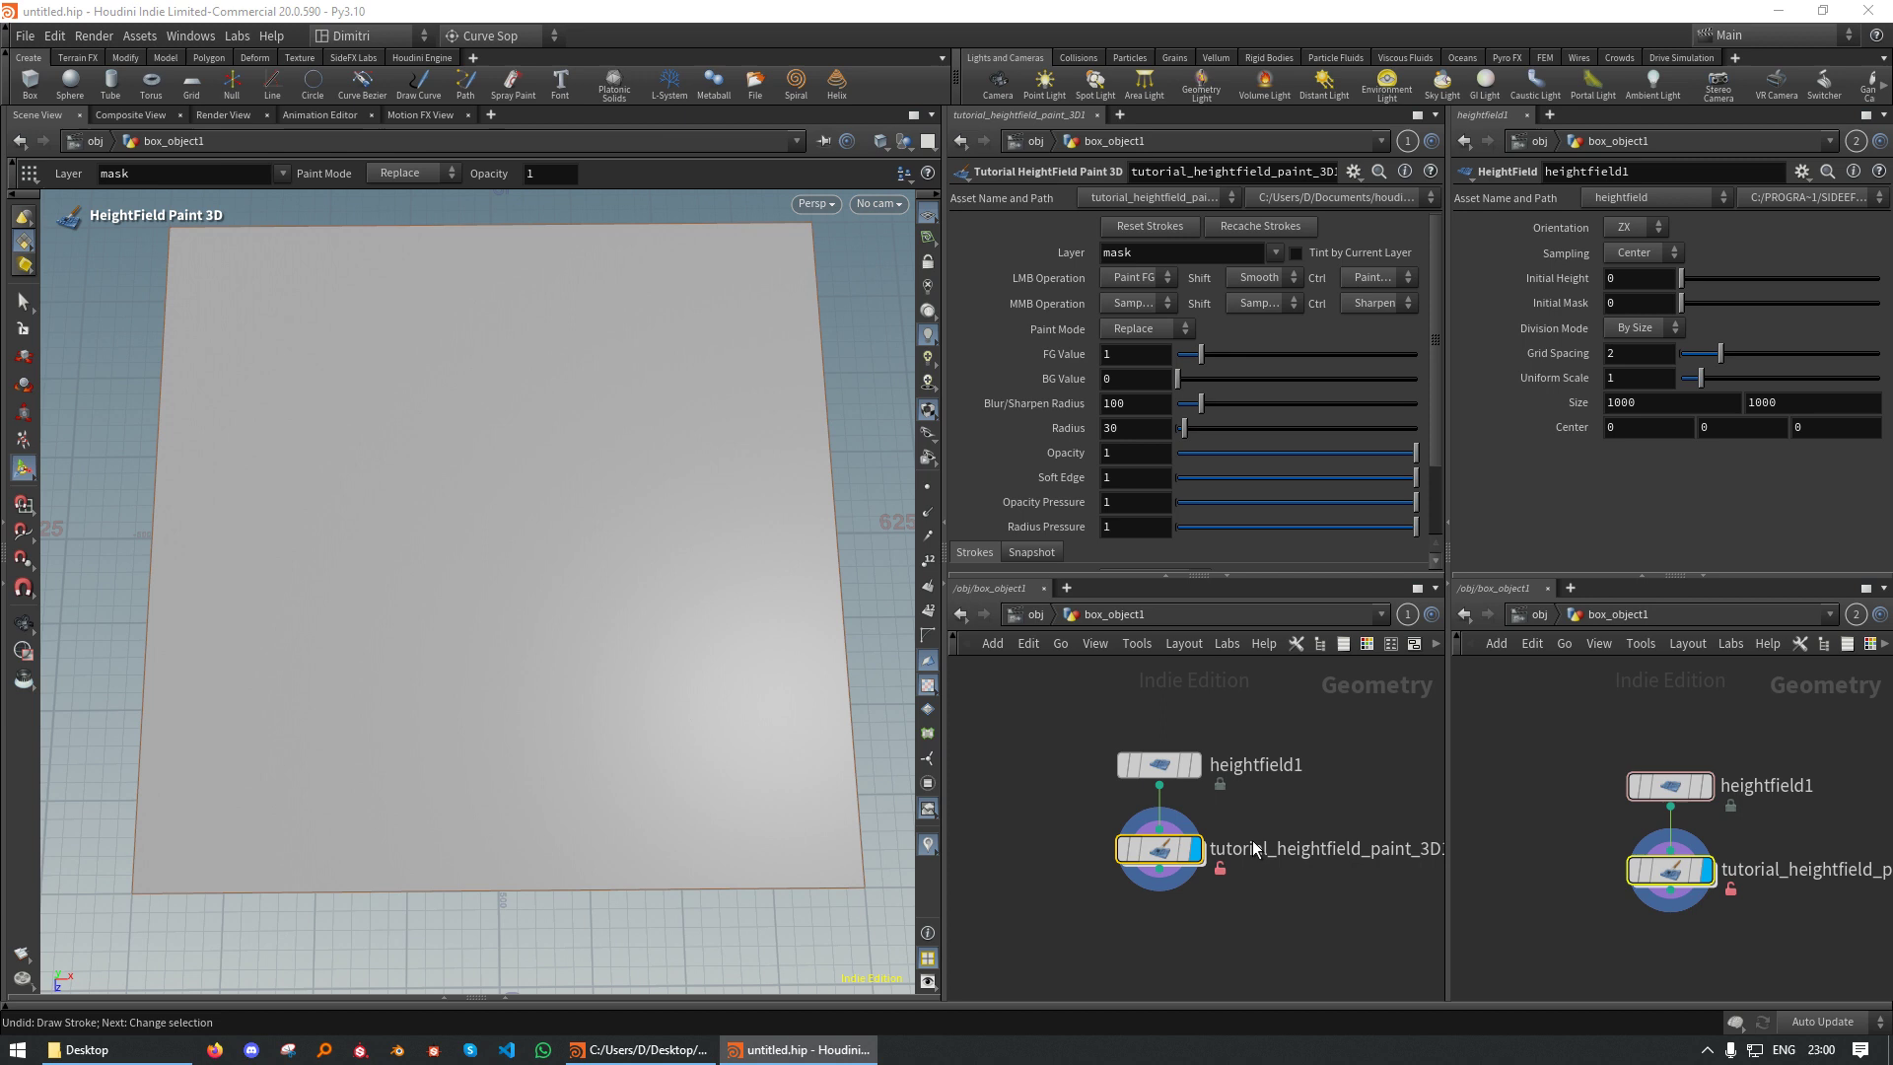
Dive inside the Tutorial HeightField Paint 3D node and examine the heightfield crop branch, stroke1, ray_missing_points and the nodes combining all strokes
double_click(1160, 850)
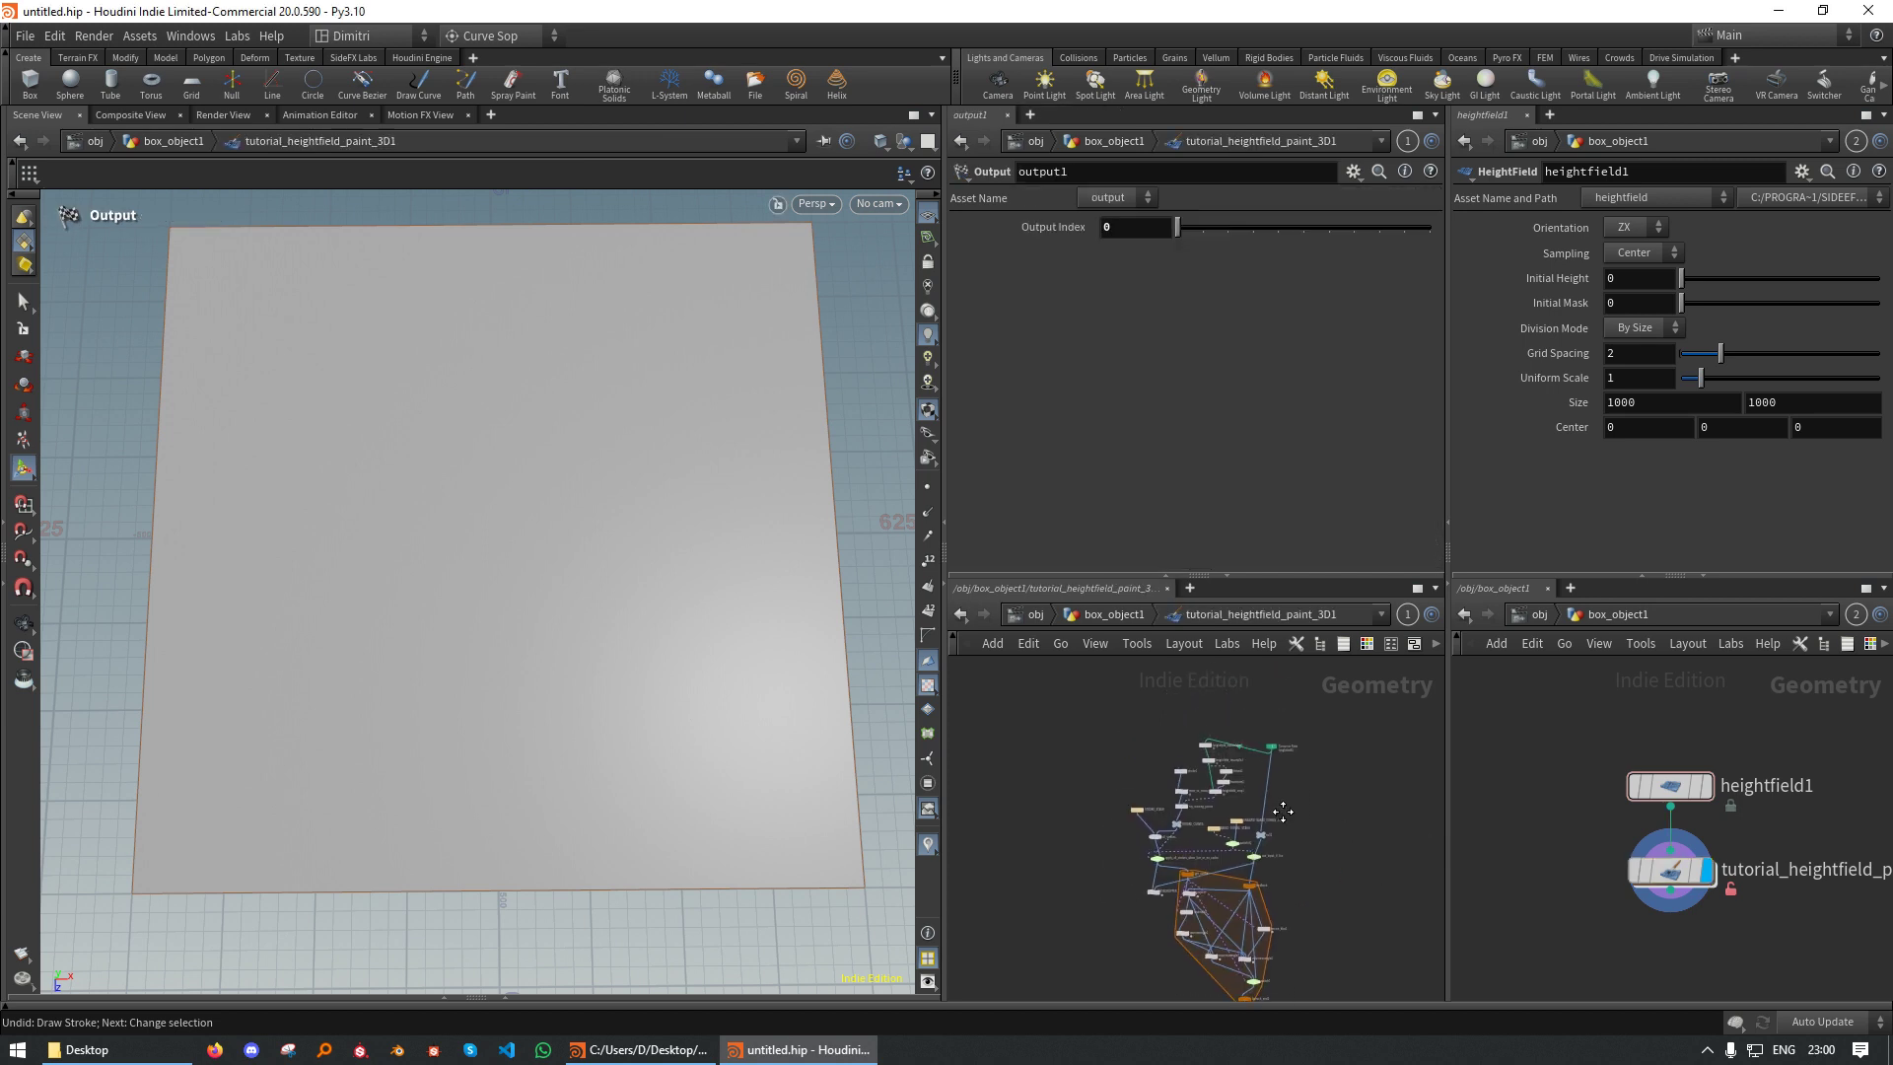
scroll(1283, 811, up, 5)
drag(1209, 800, 1261, 705)
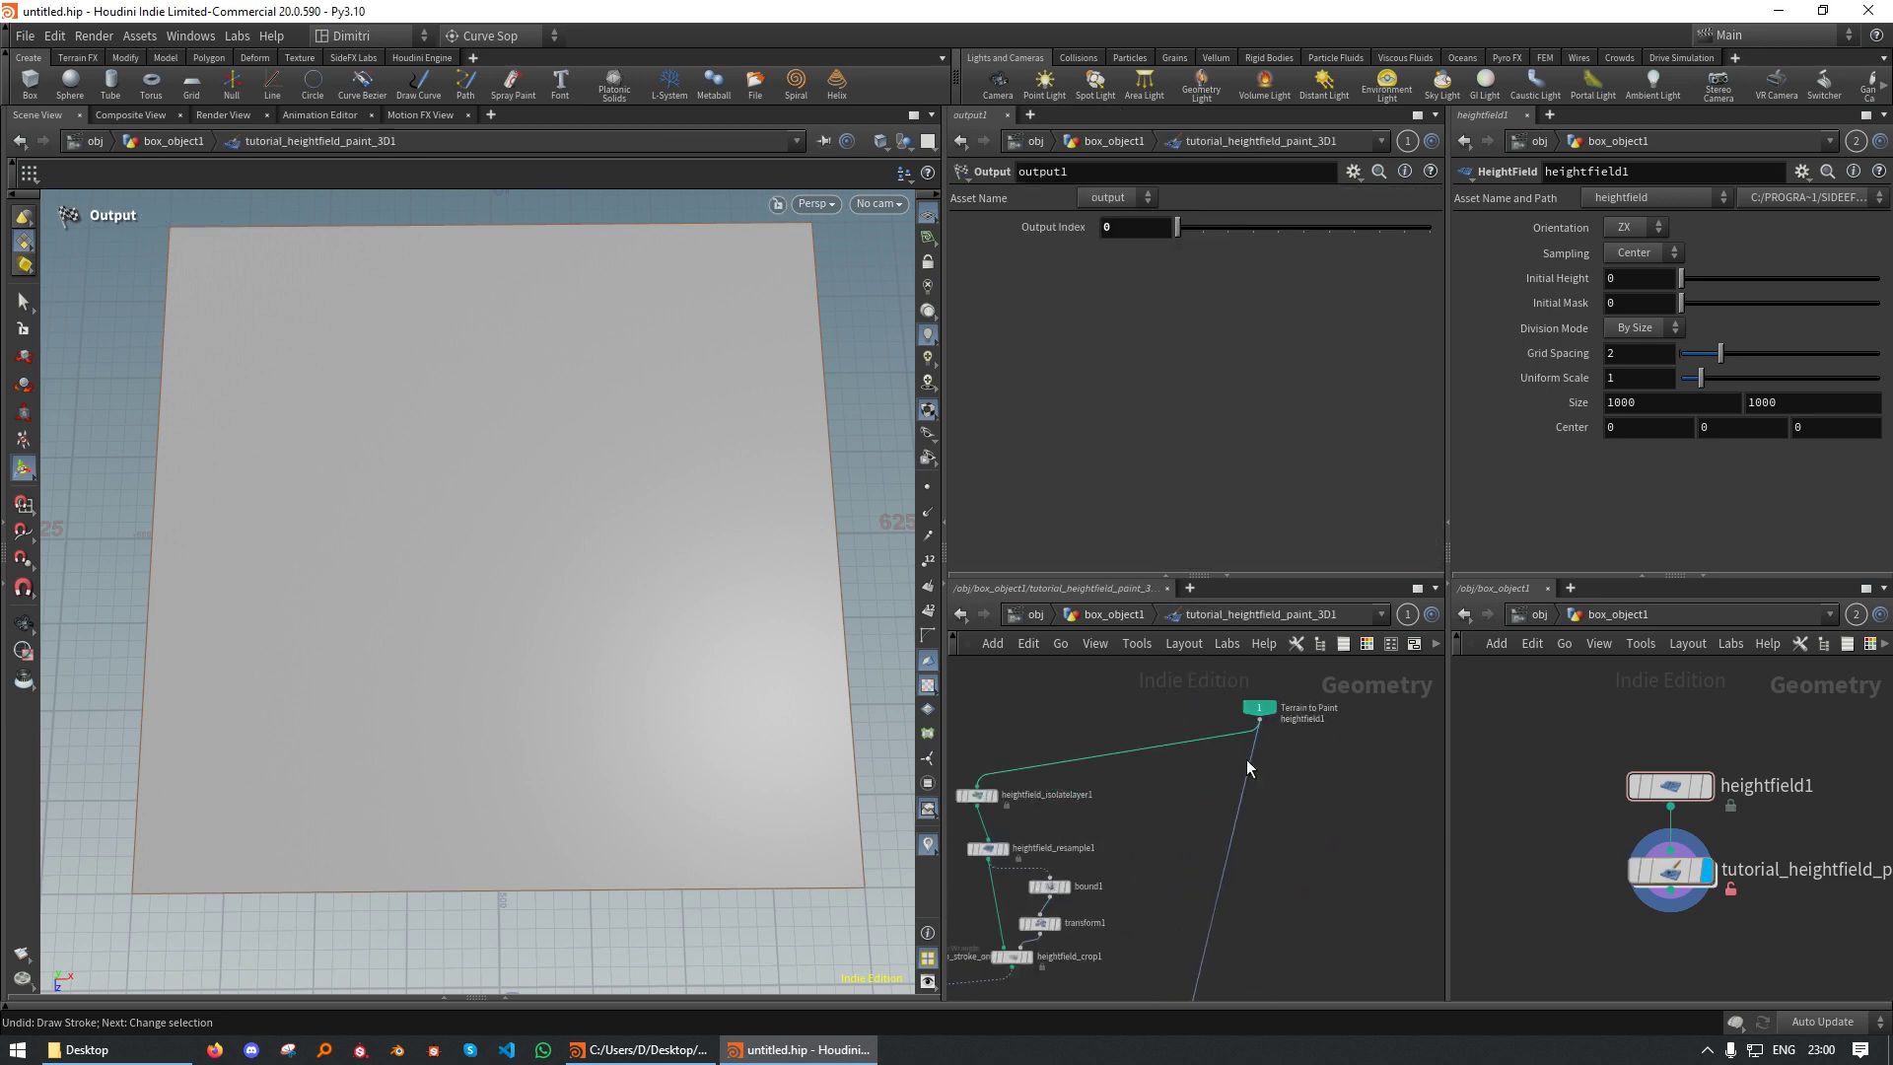
mouse_move(1161, 874)
middle_down()
mouse_move(1284, 790)
mouse_move(1335, 813)
middle_up()
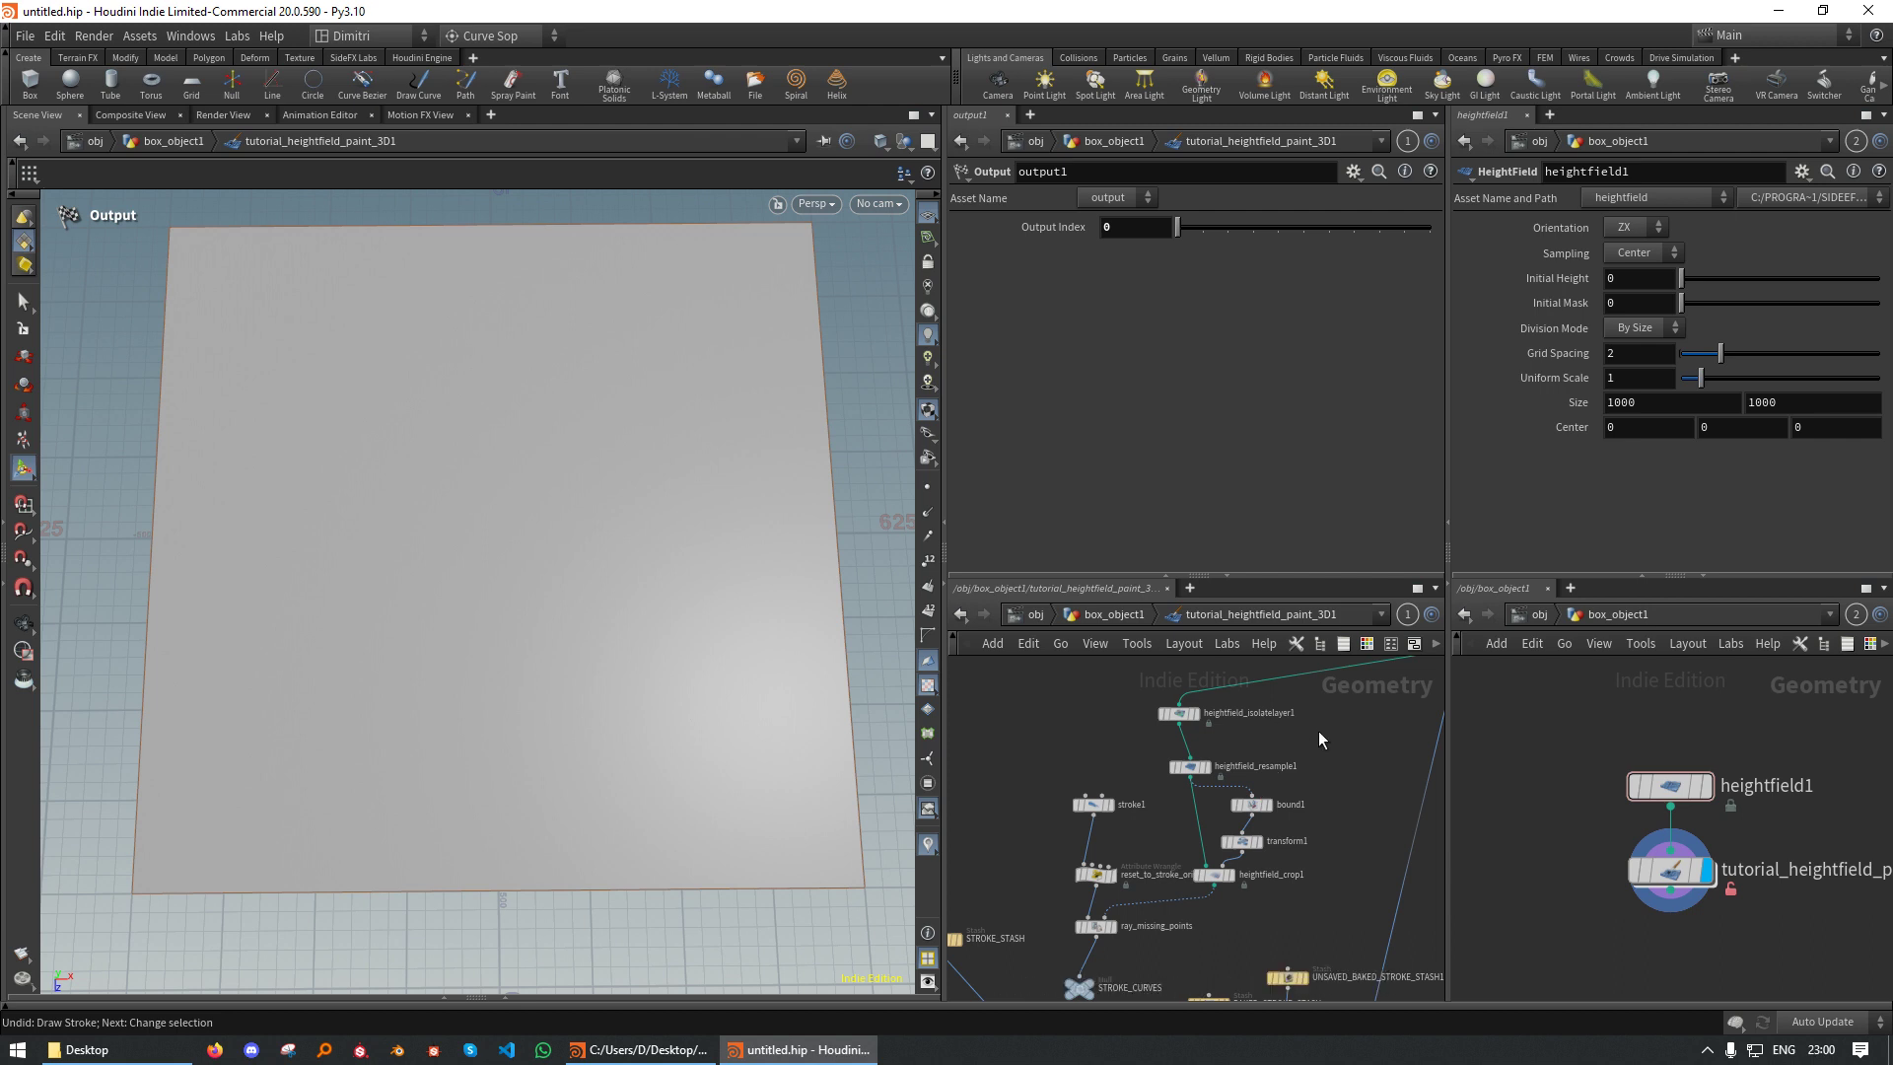
drag(1299, 901, 1163, 694)
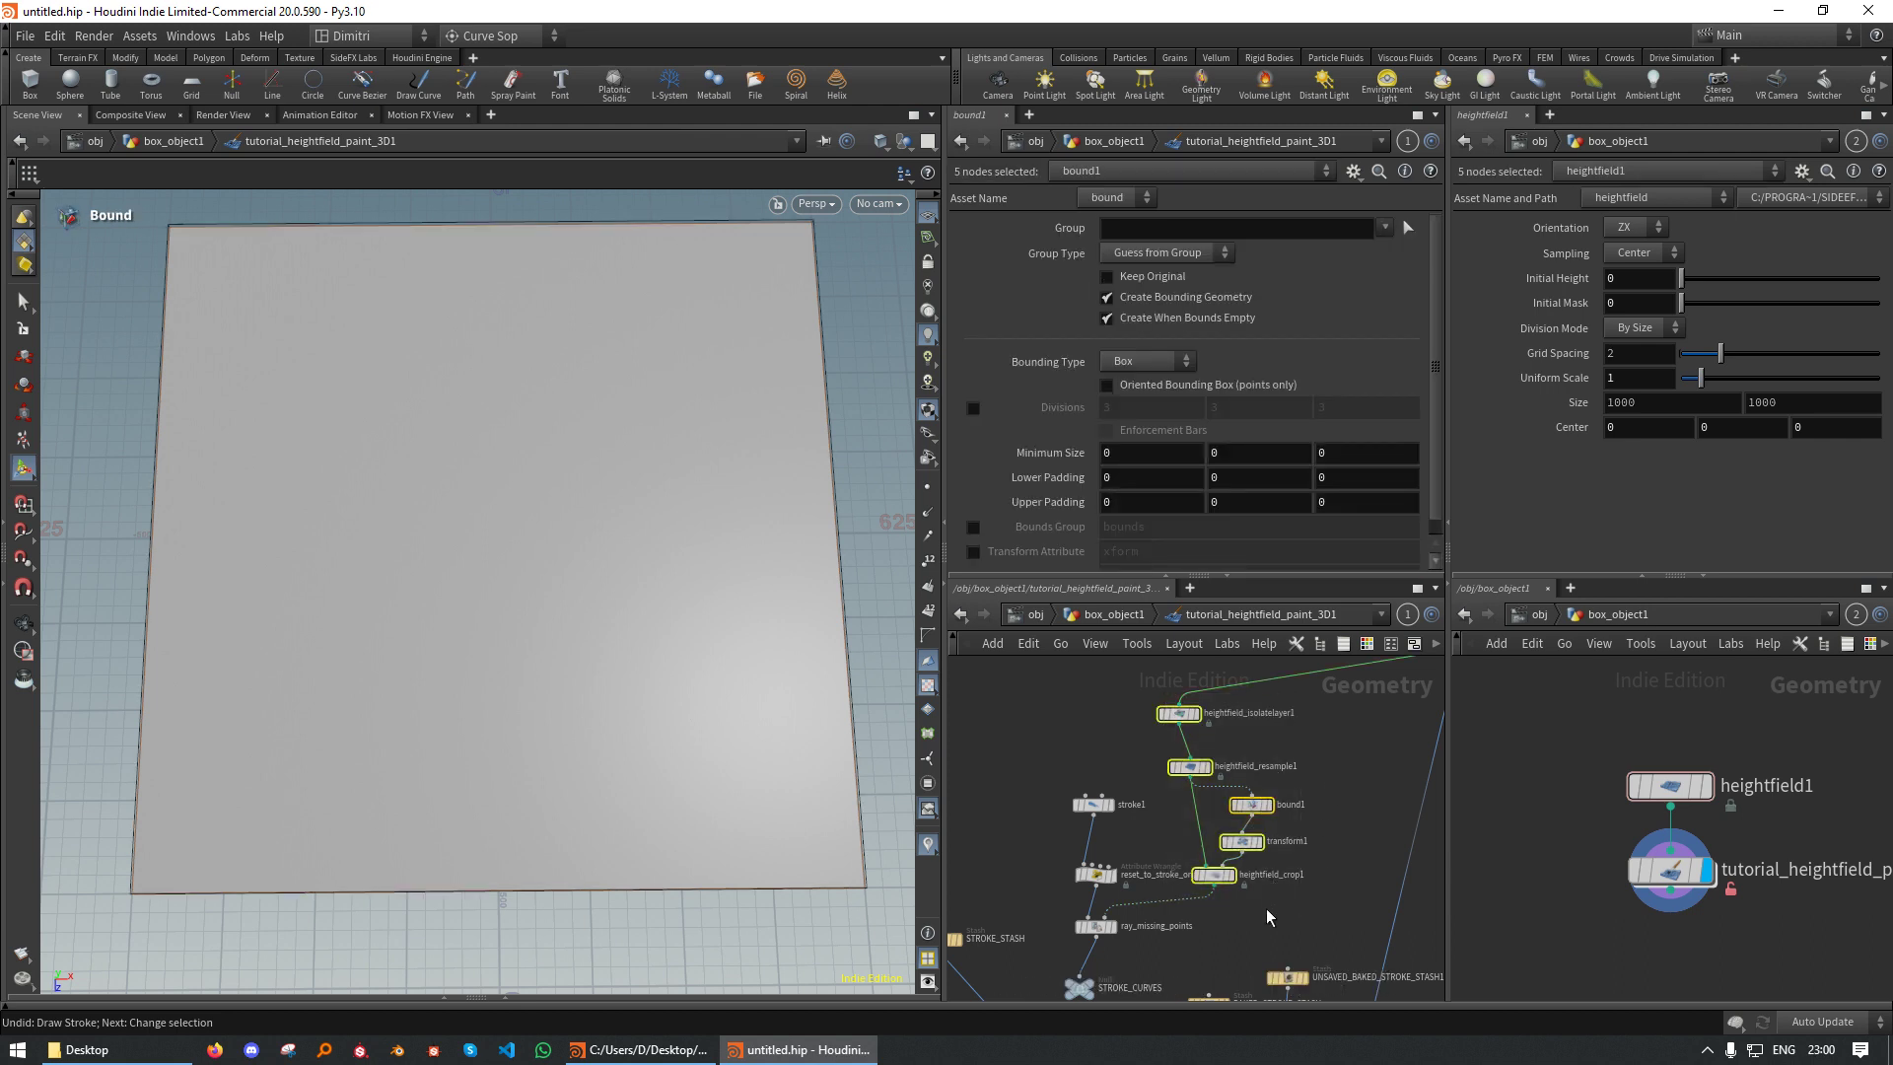
middle_drag(1093, 839, 1168, 782)
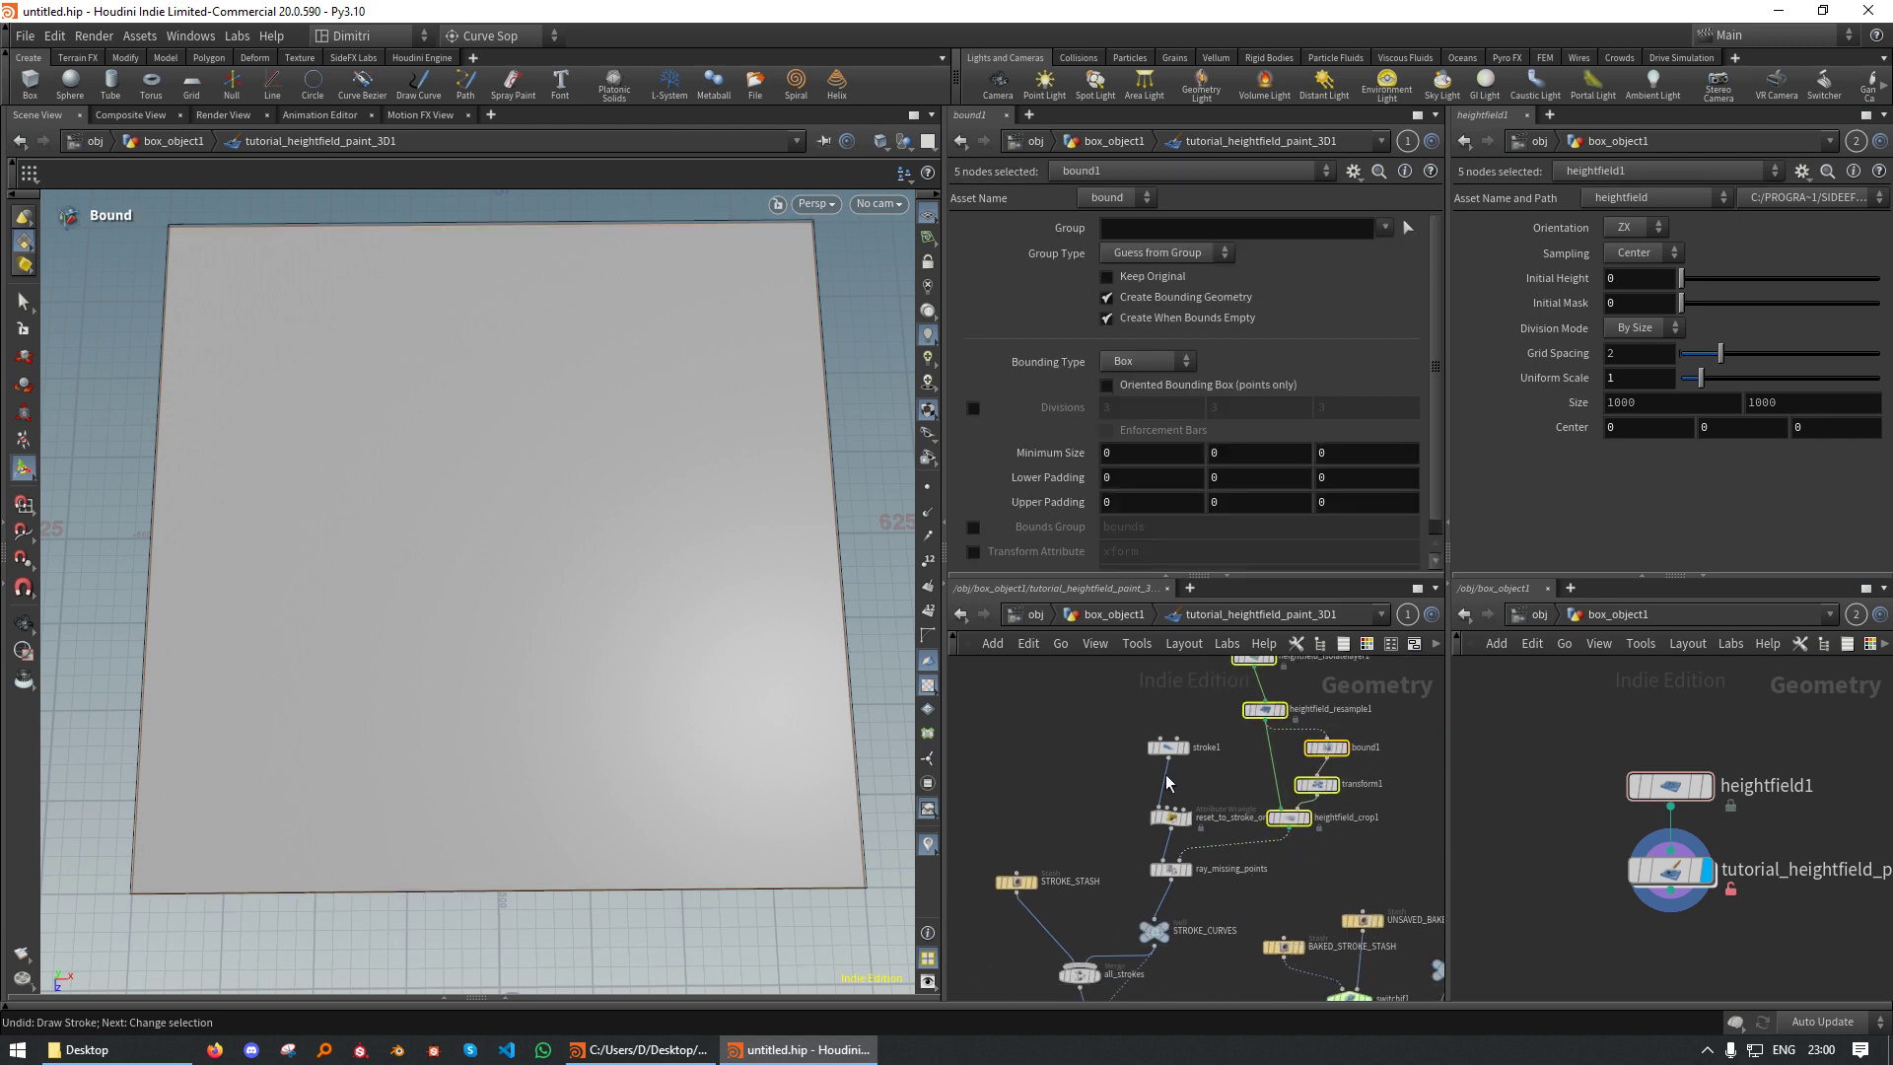
click(1169, 747)
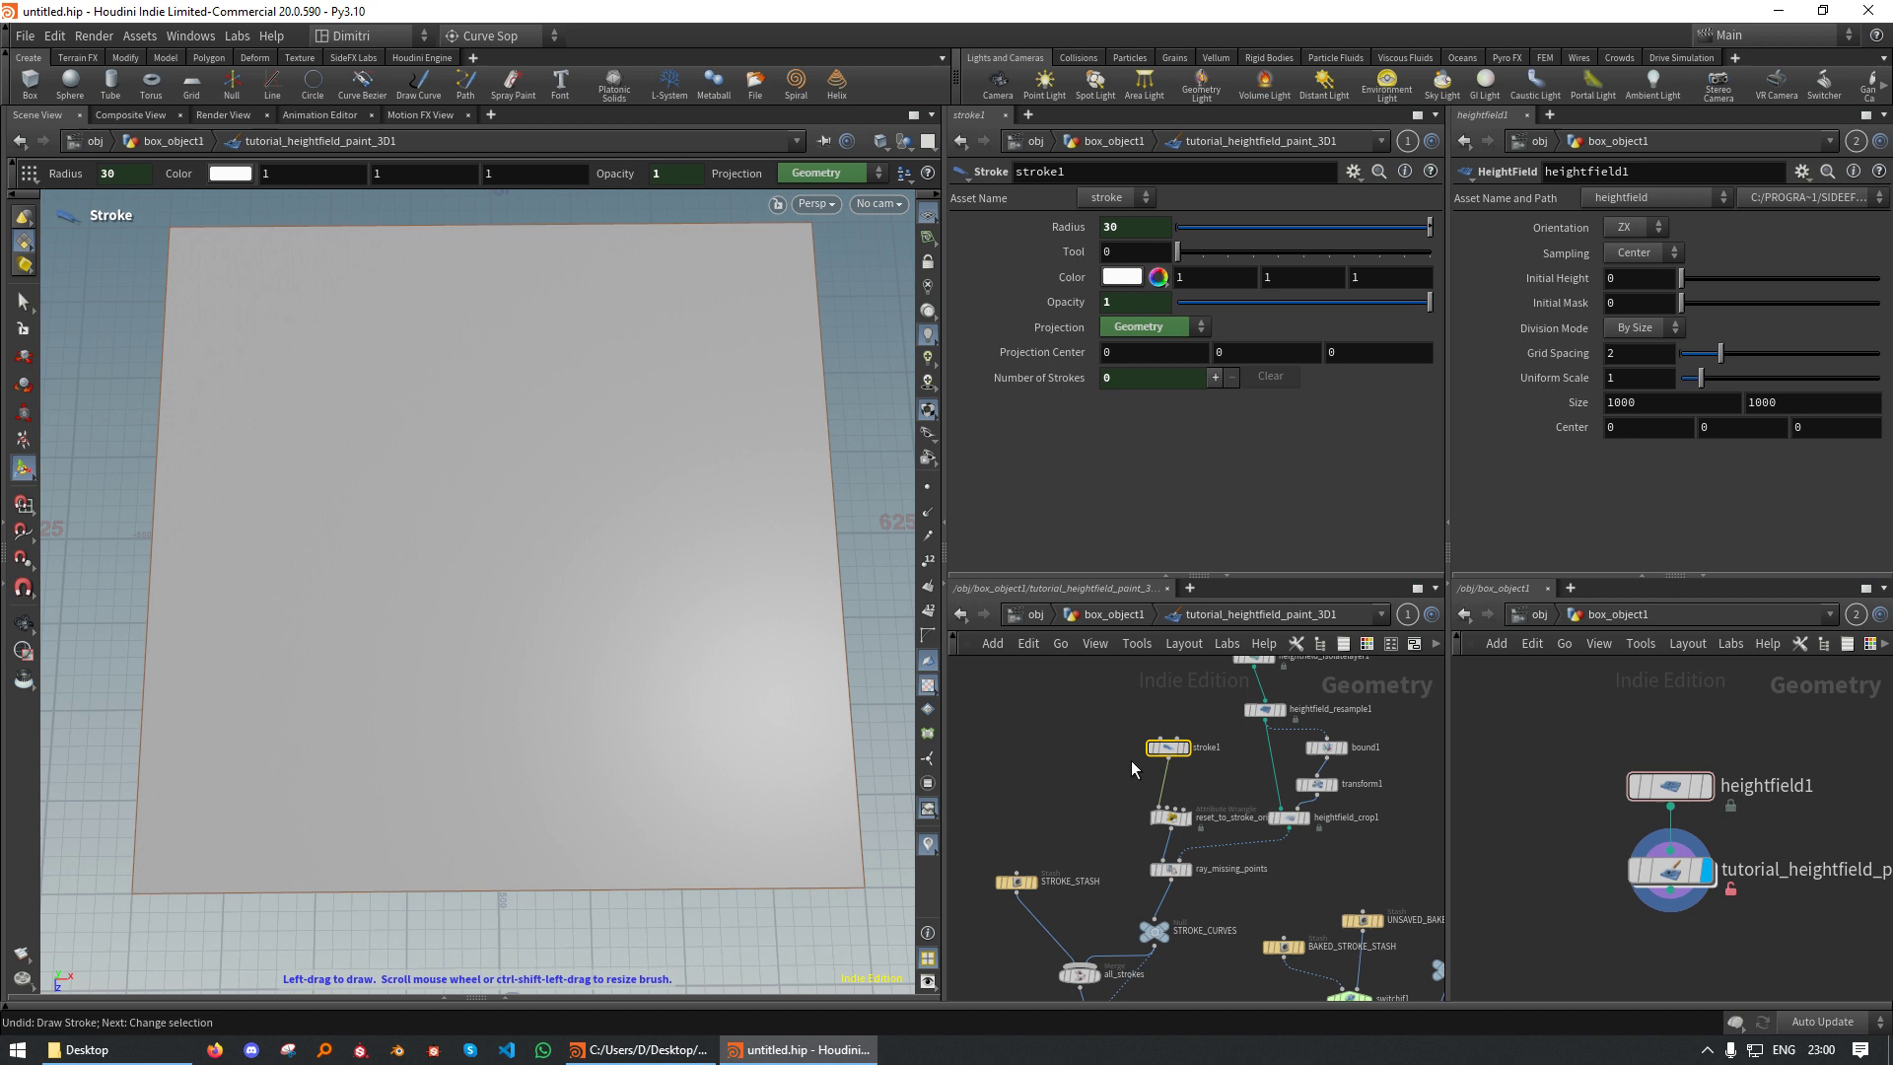
middle_drag(1177, 826, 1116, 760)
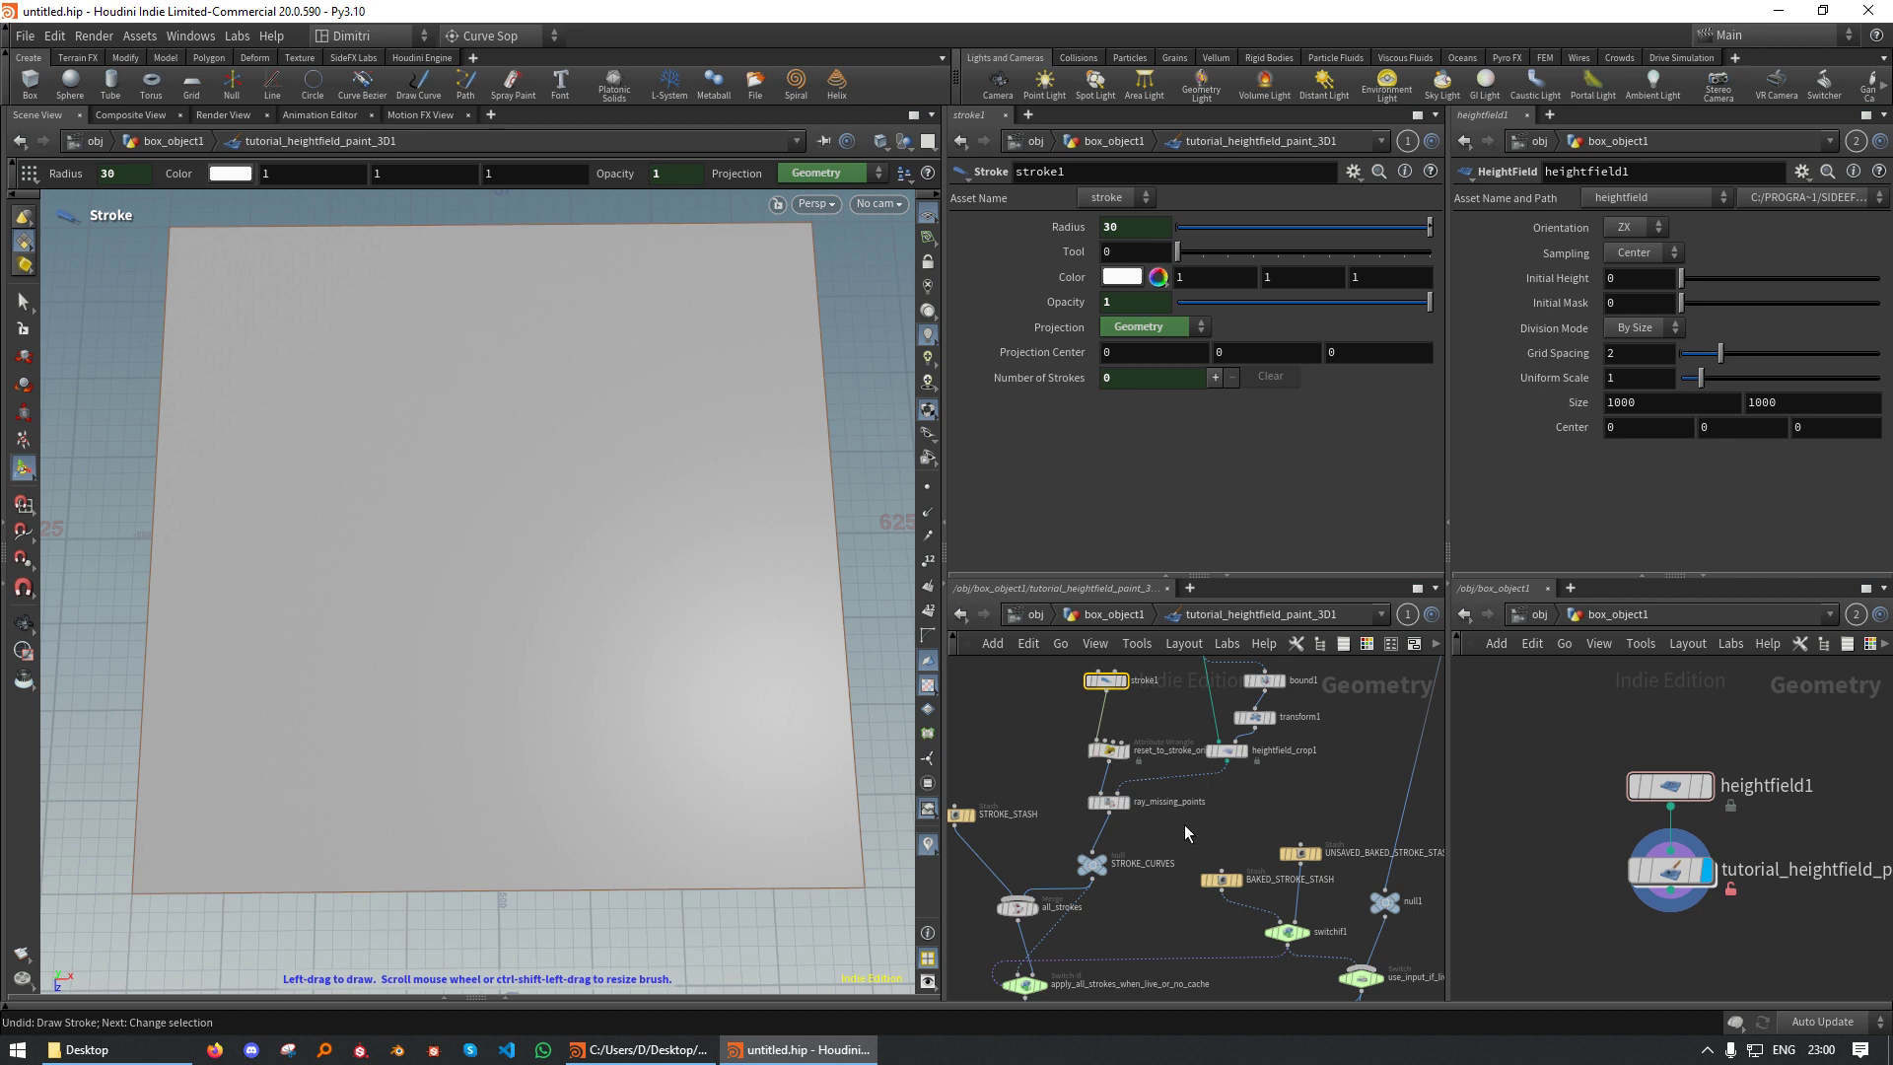
click(1096, 799)
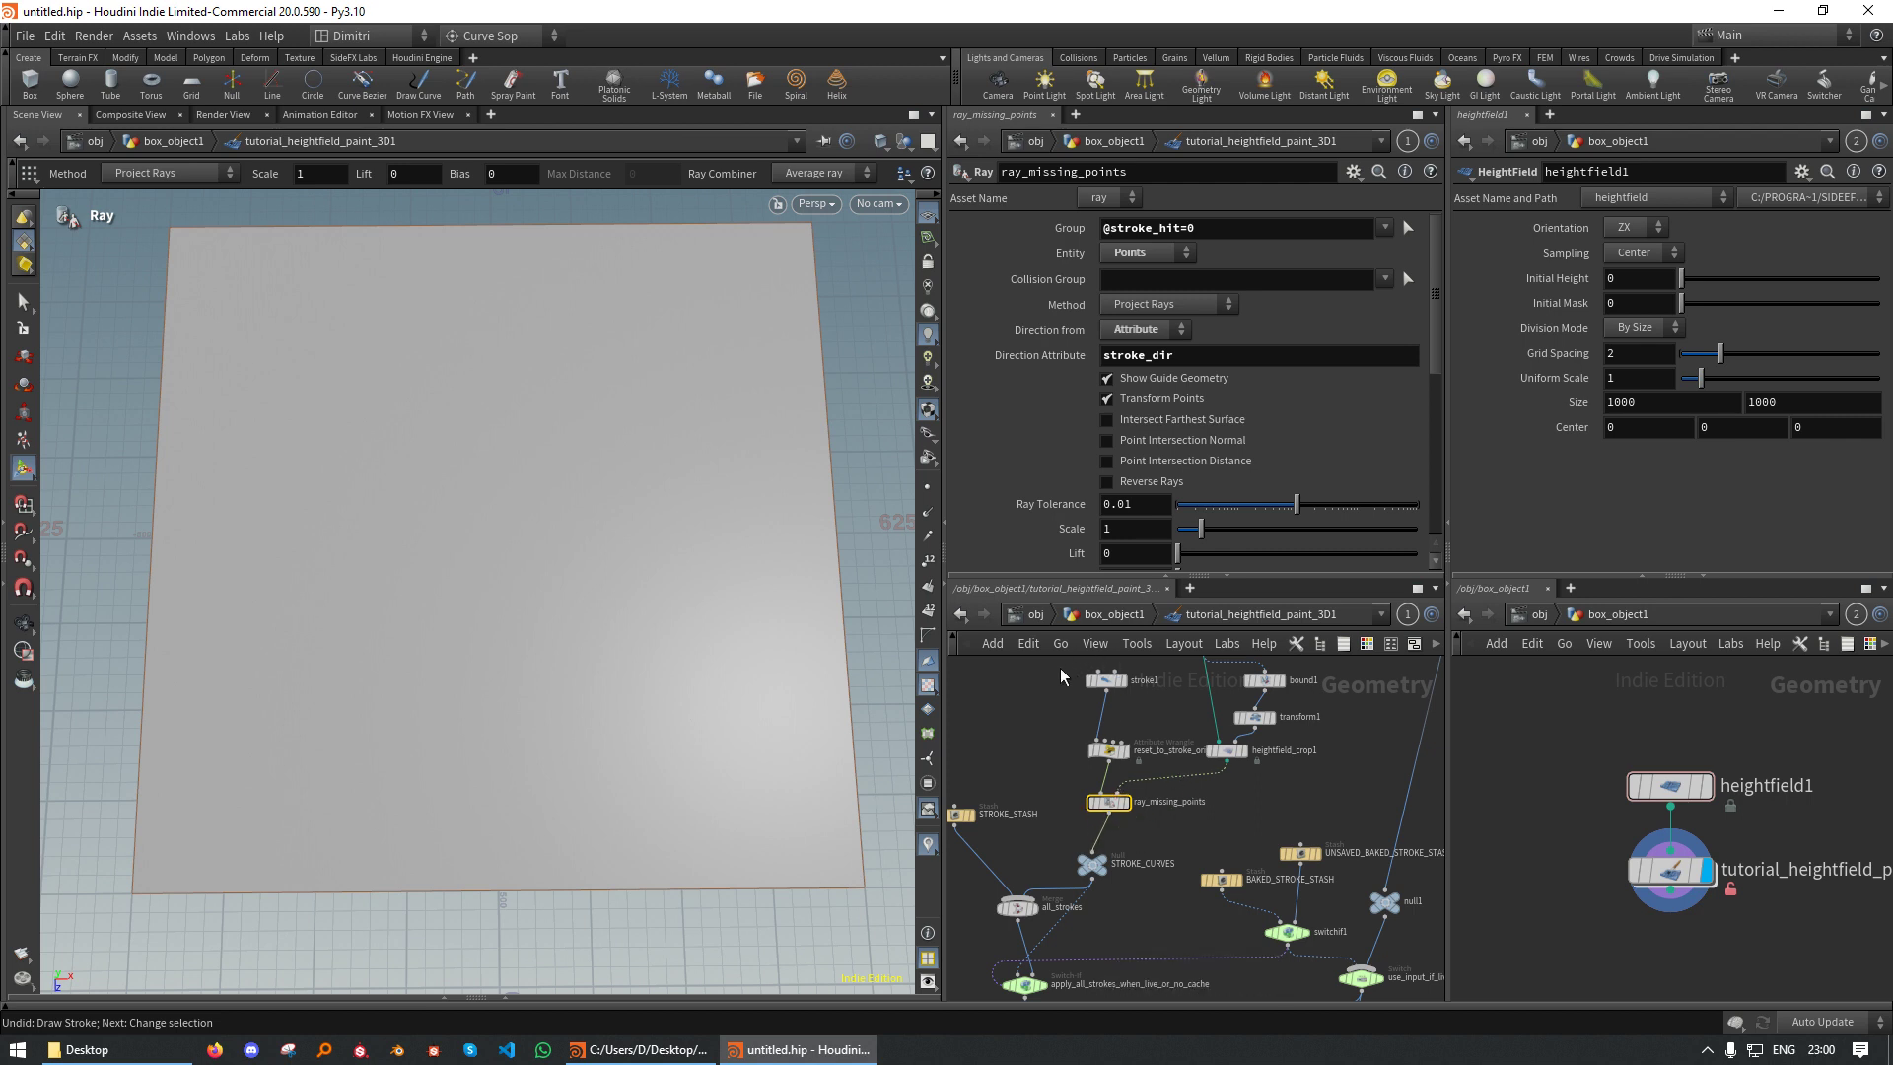
middle_drag(1163, 882, 1189, 743)
middle_drag(1137, 841, 1229, 910)
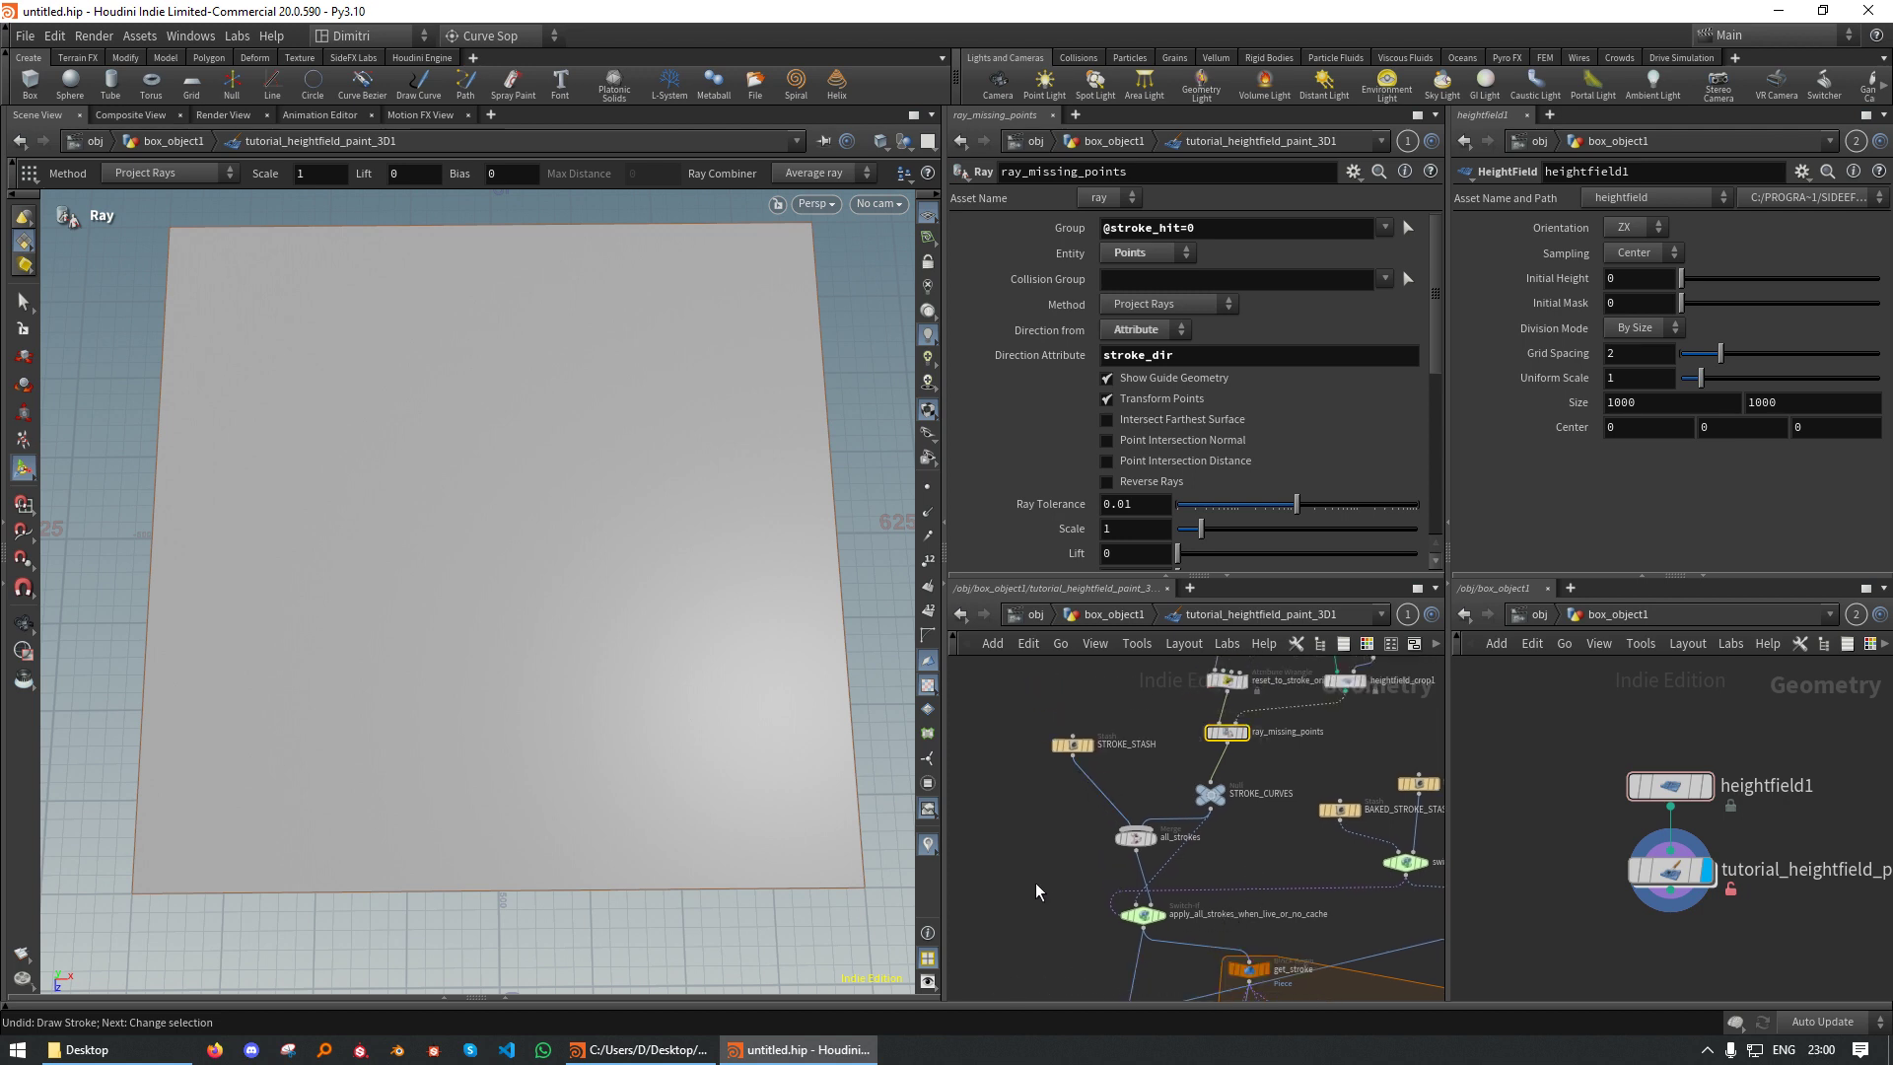
drag(1021, 947, 1199, 750)
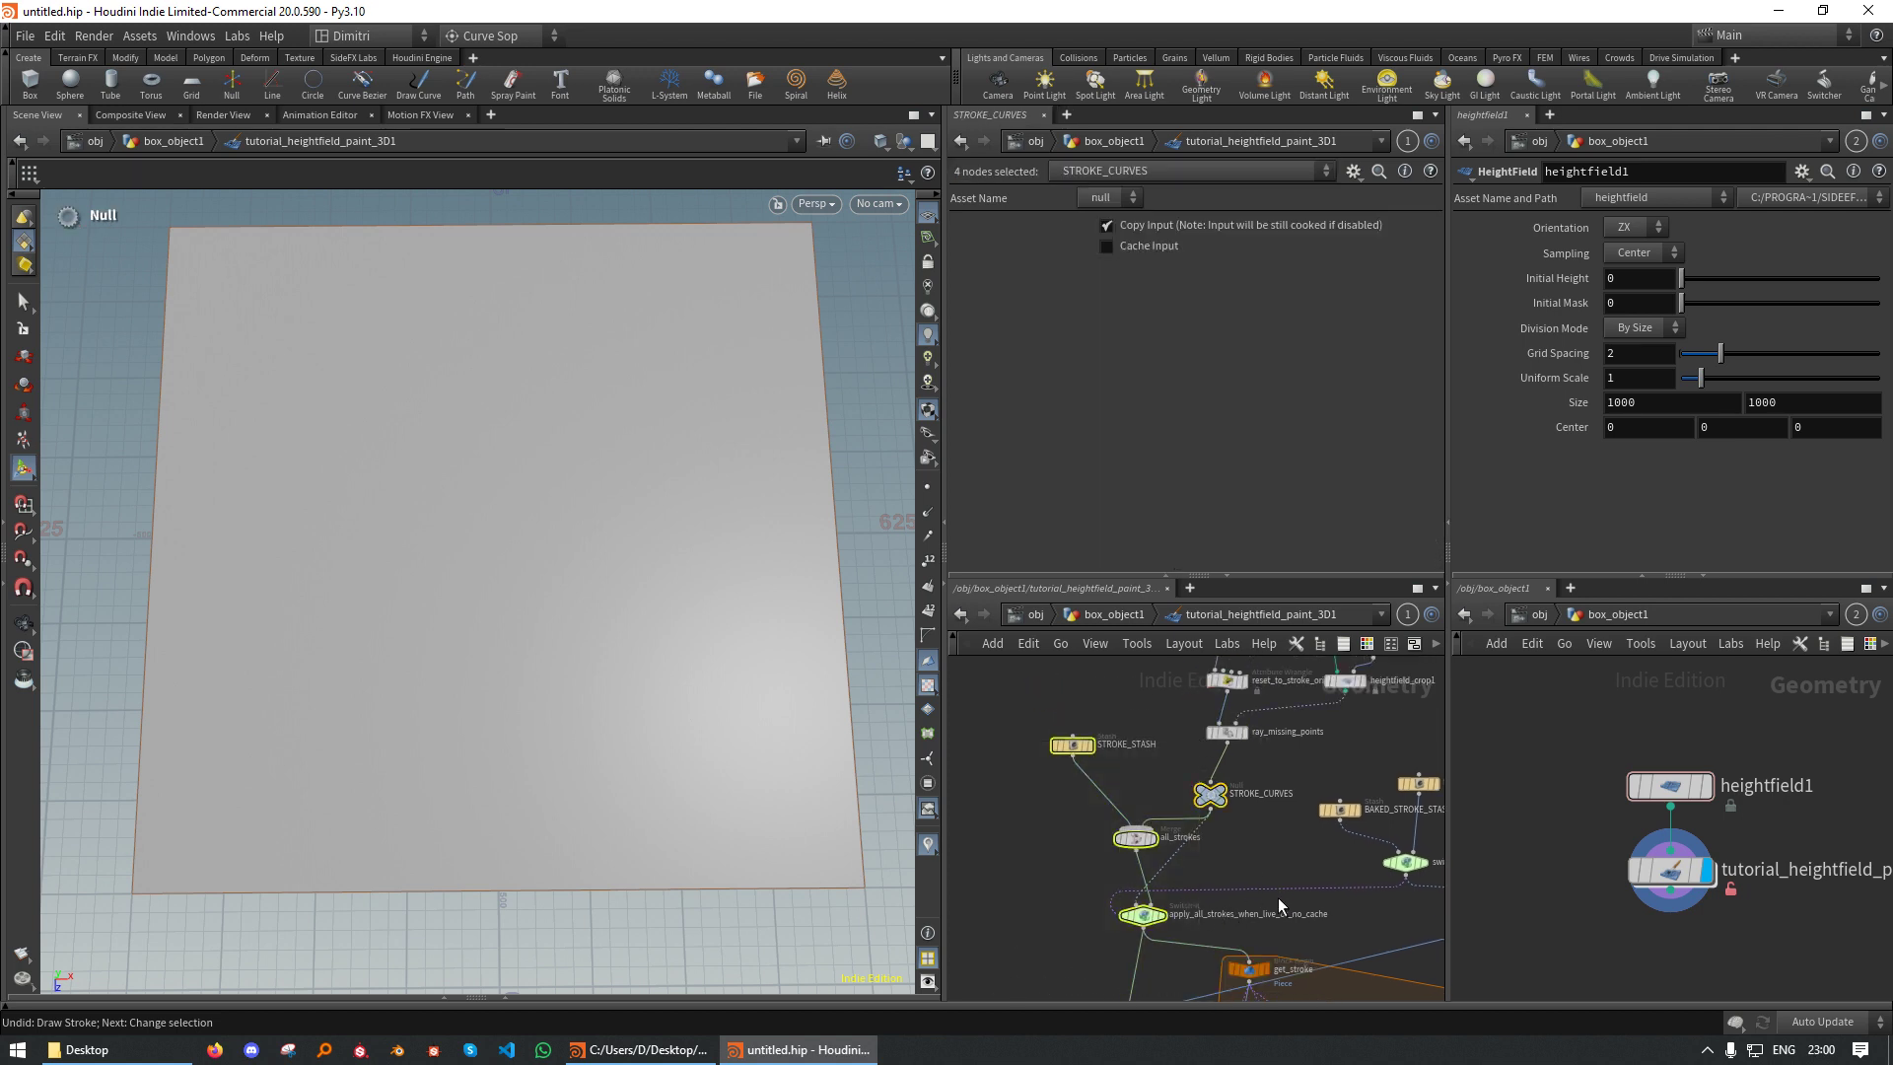
Move the EYEDROPPER node farther away from the for-each block that starts at get_stroke
scroll(1278, 897, down, 4)
click(1049, 850)
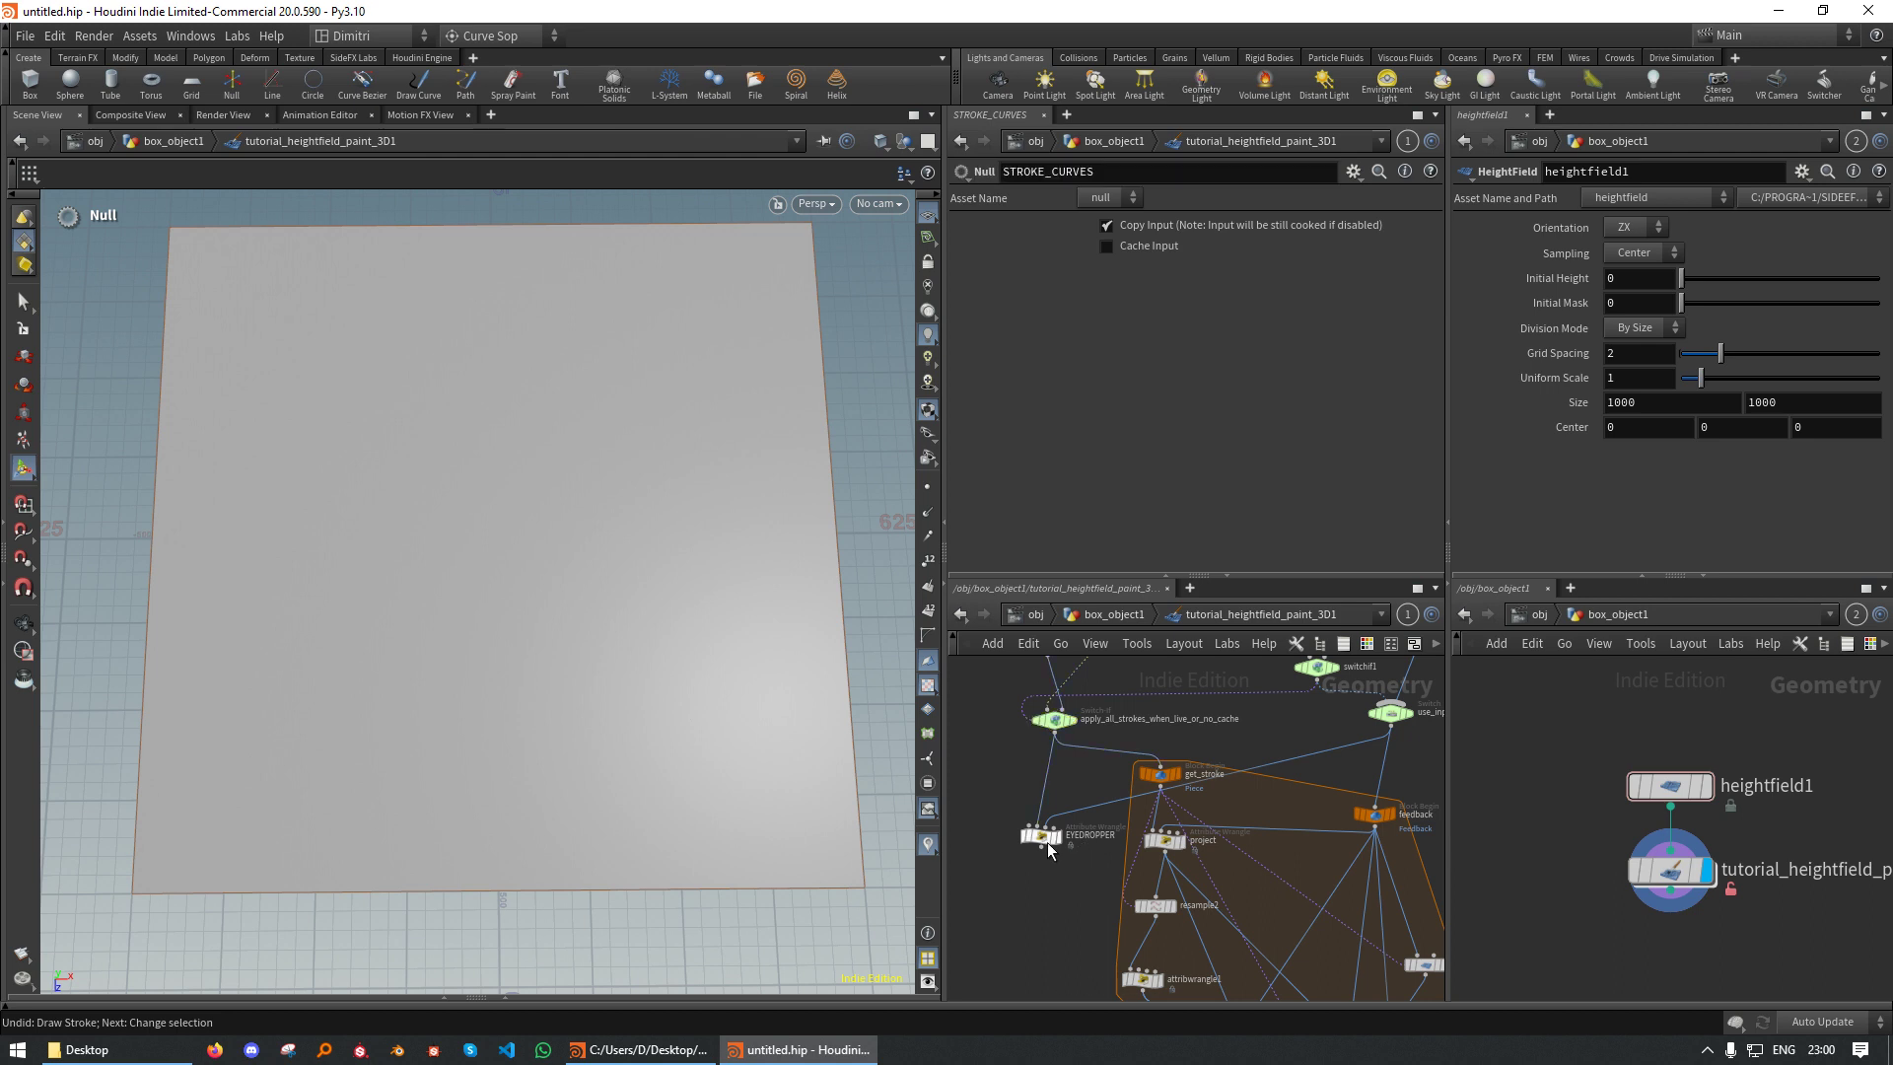
drag(1049, 850, 969, 823)
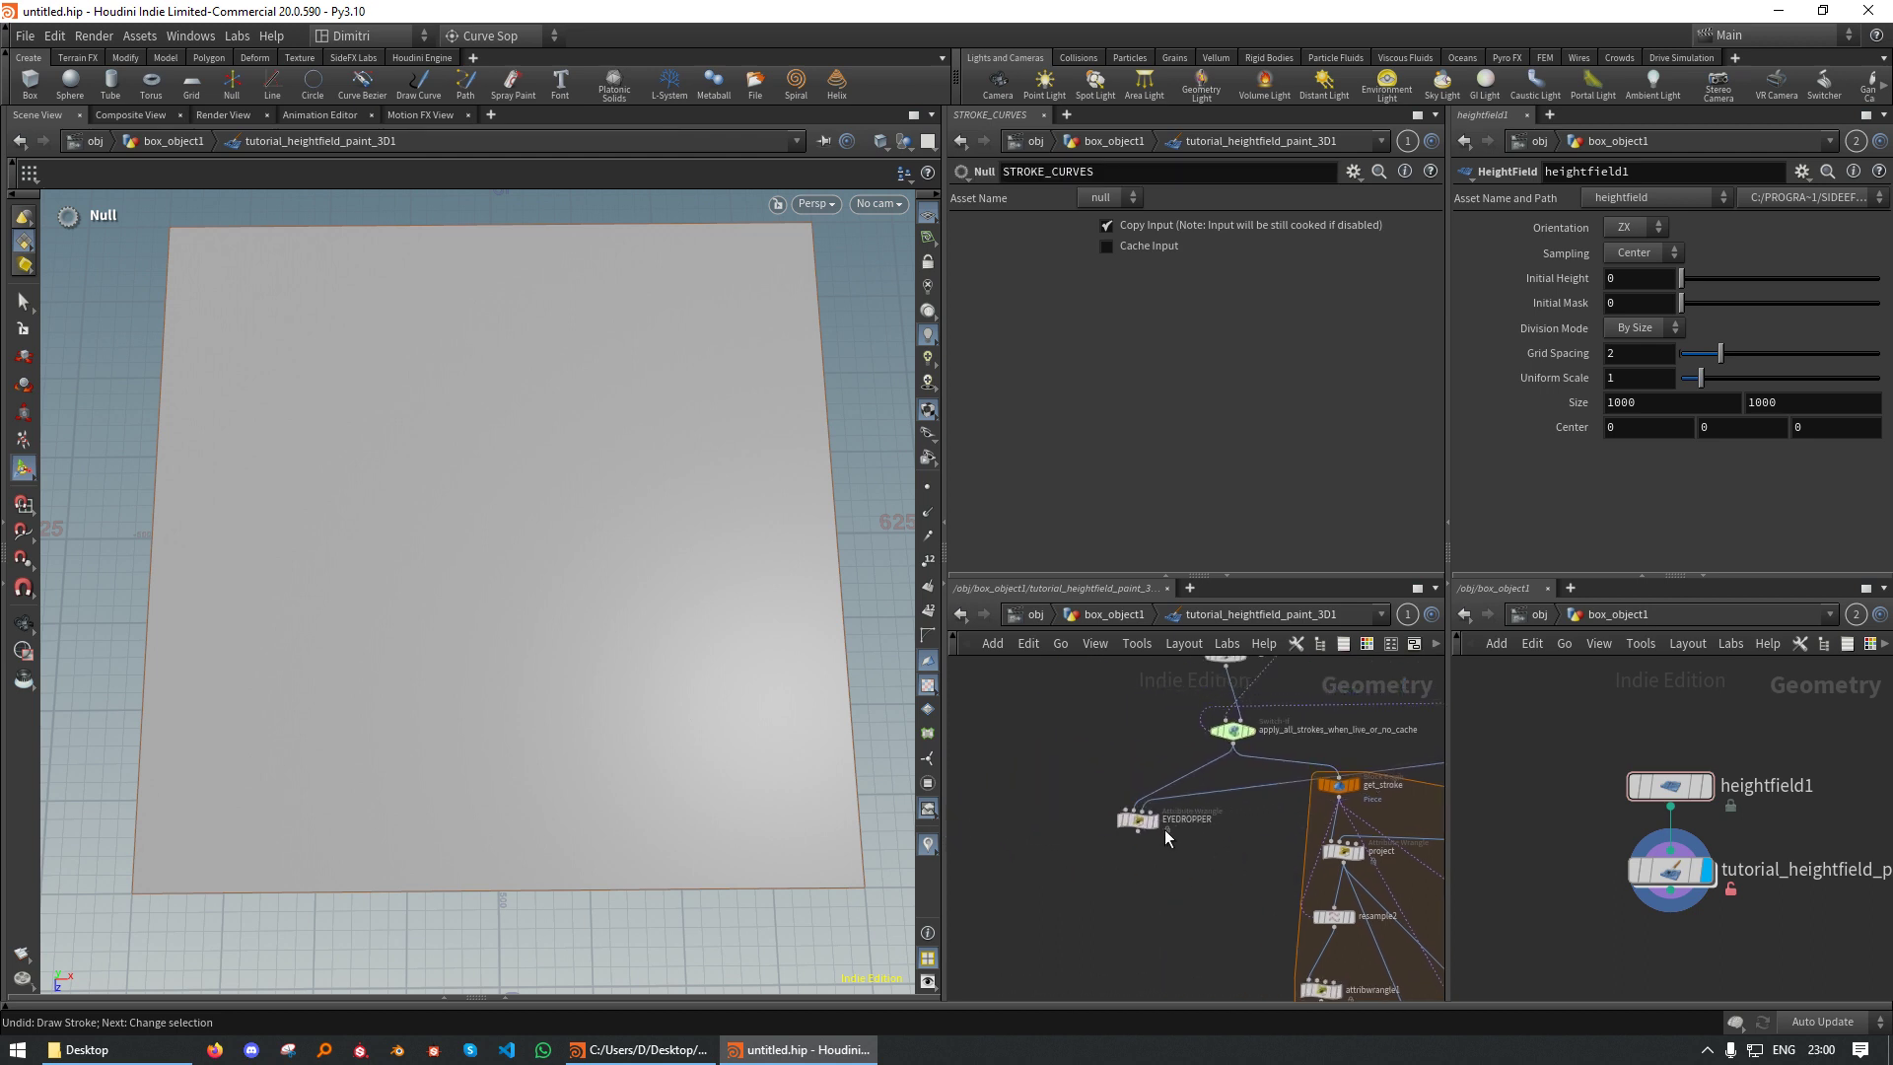
drag(1137, 823, 1048, 818)
Examine the for-each block's network and the VEX code of its project attribute wrangle
middle_drag(1196, 861, 976, 811)
middle_drag(1087, 753, 1055, 686)
mouse_move(1208, 846)
middle_down()
mouse_move(1228, 941)
mouse_move(1176, 832)
mouse_move(1204, 778)
mouse_move(1219, 868)
middle_up()
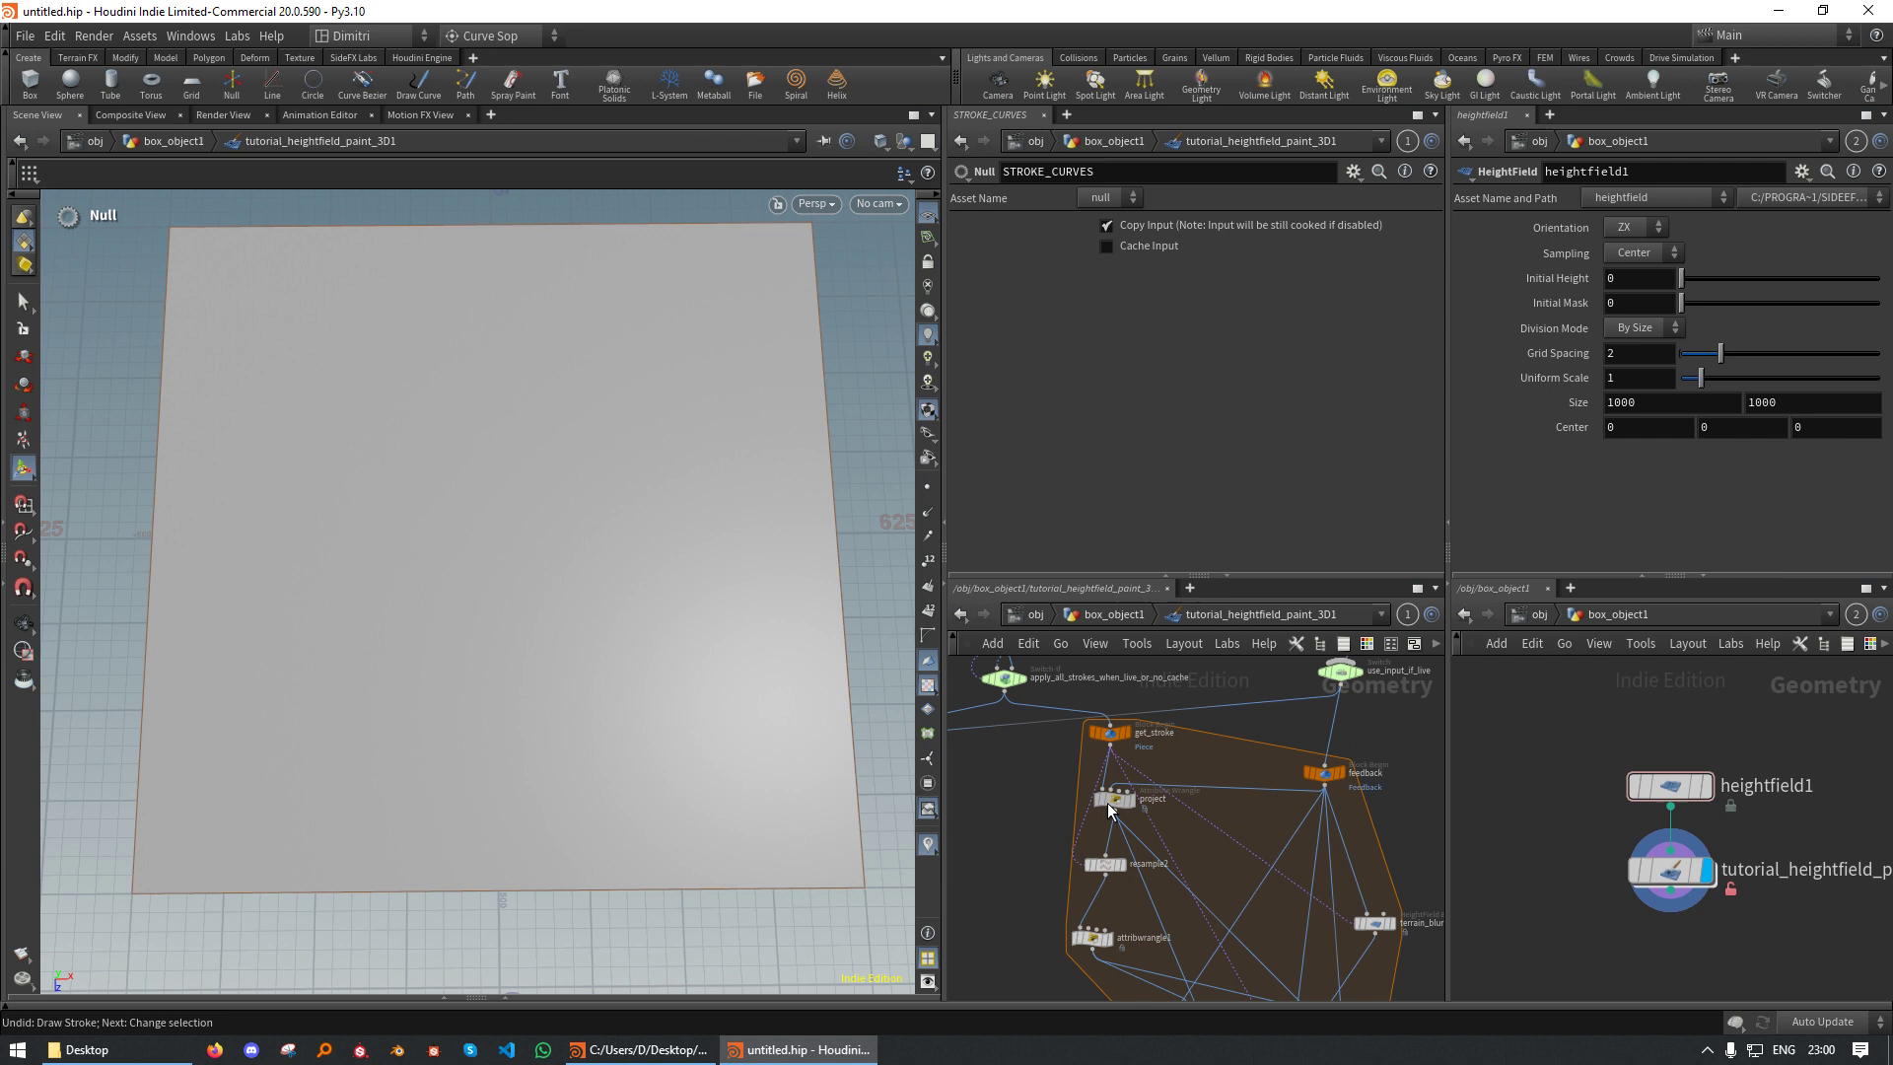
click(1111, 802)
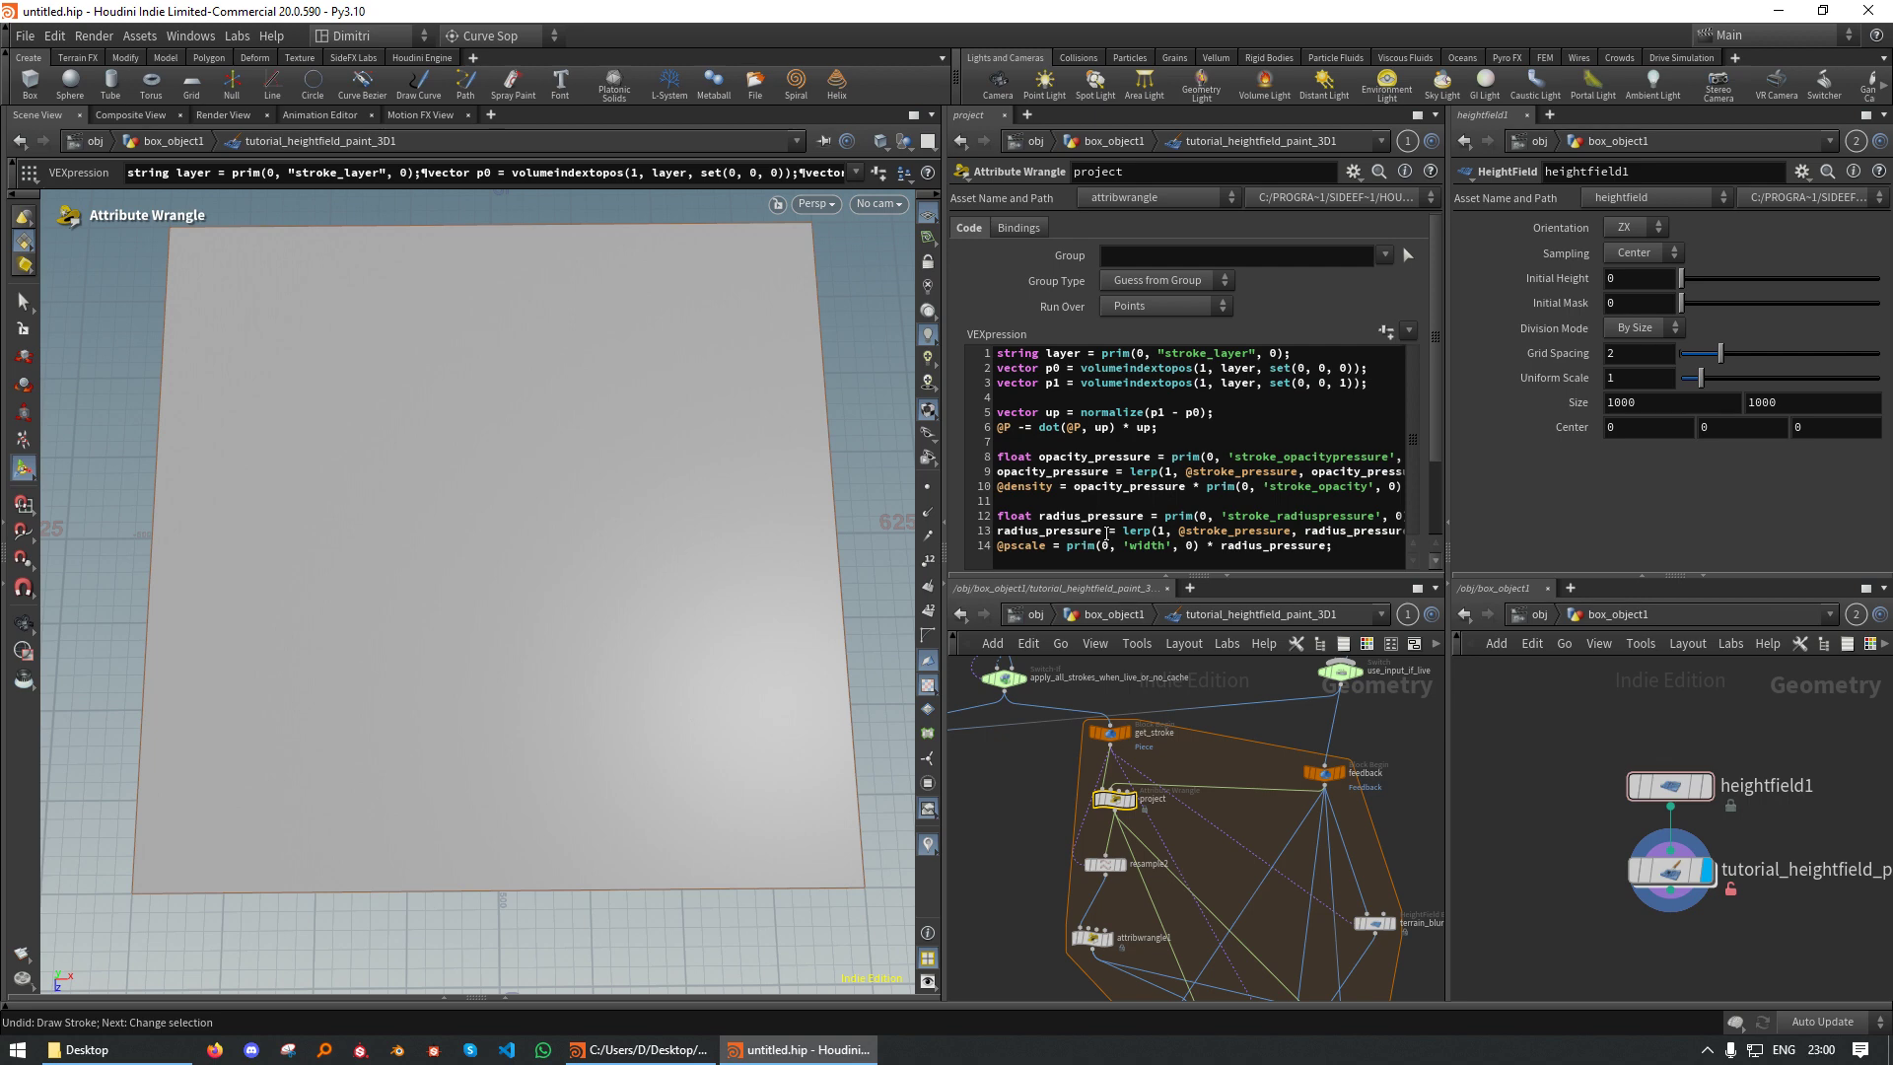
mouse_move(1204, 767)
middle_down()
mouse_move(1203, 808)
mouse_move(1223, 758)
middle_up()
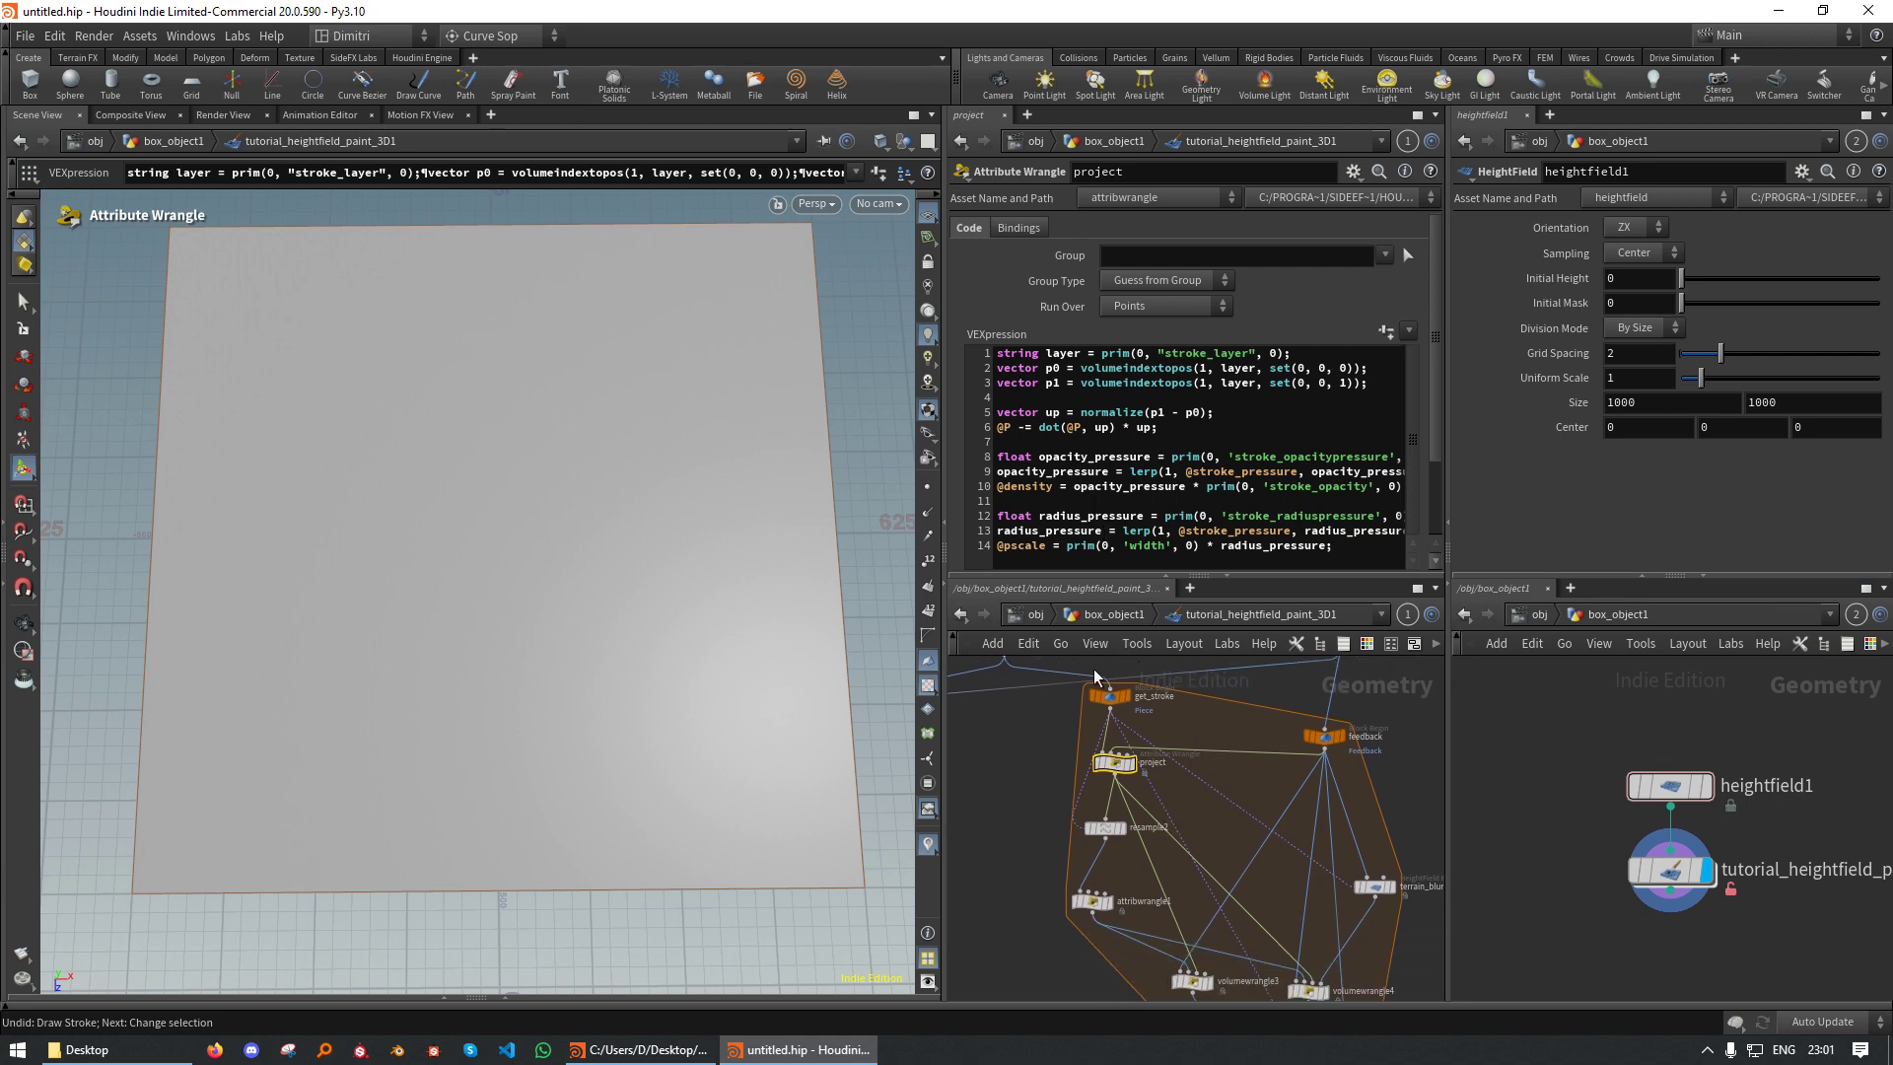
middle_click(1103, 693)
middle_drag(1044, 796, 1038, 689)
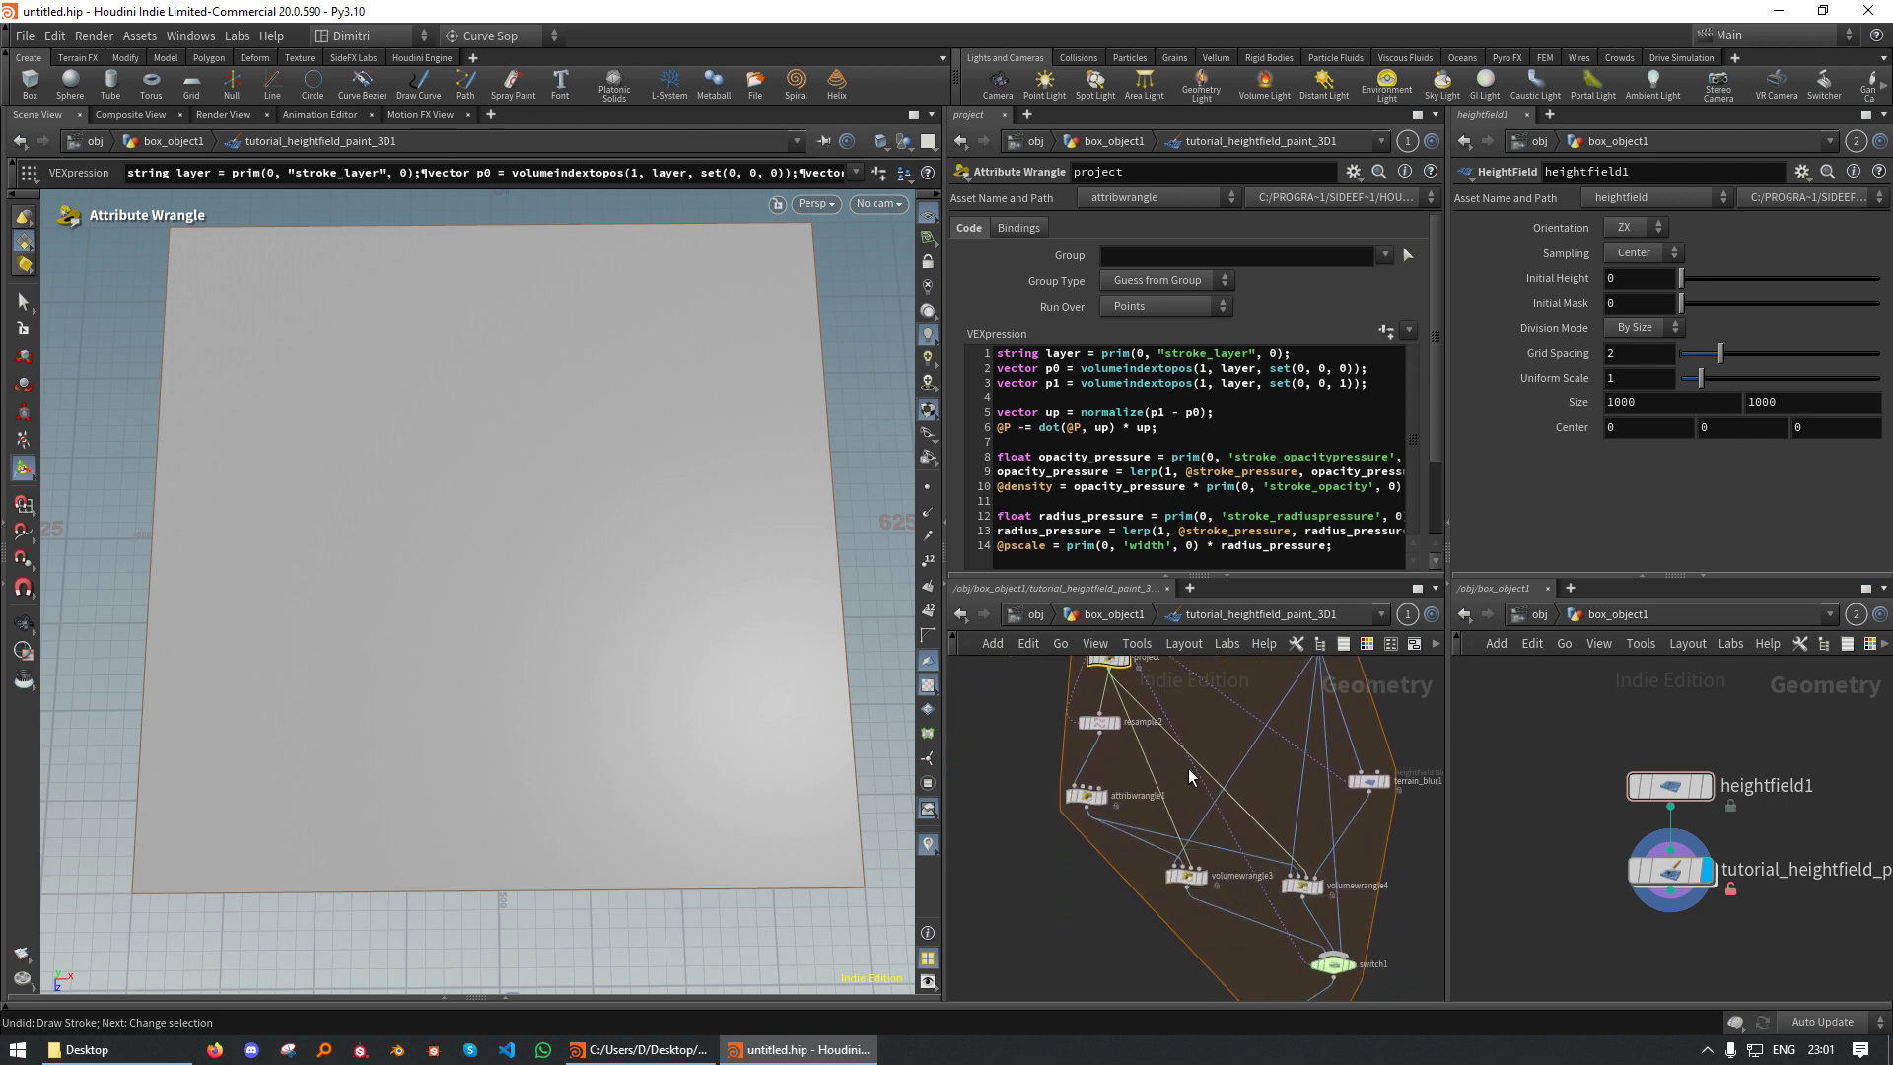
Examine resample2's length expression and the Stroke Quality parameter of the Tutorial HeightField Paint 3D node
click(1098, 722)
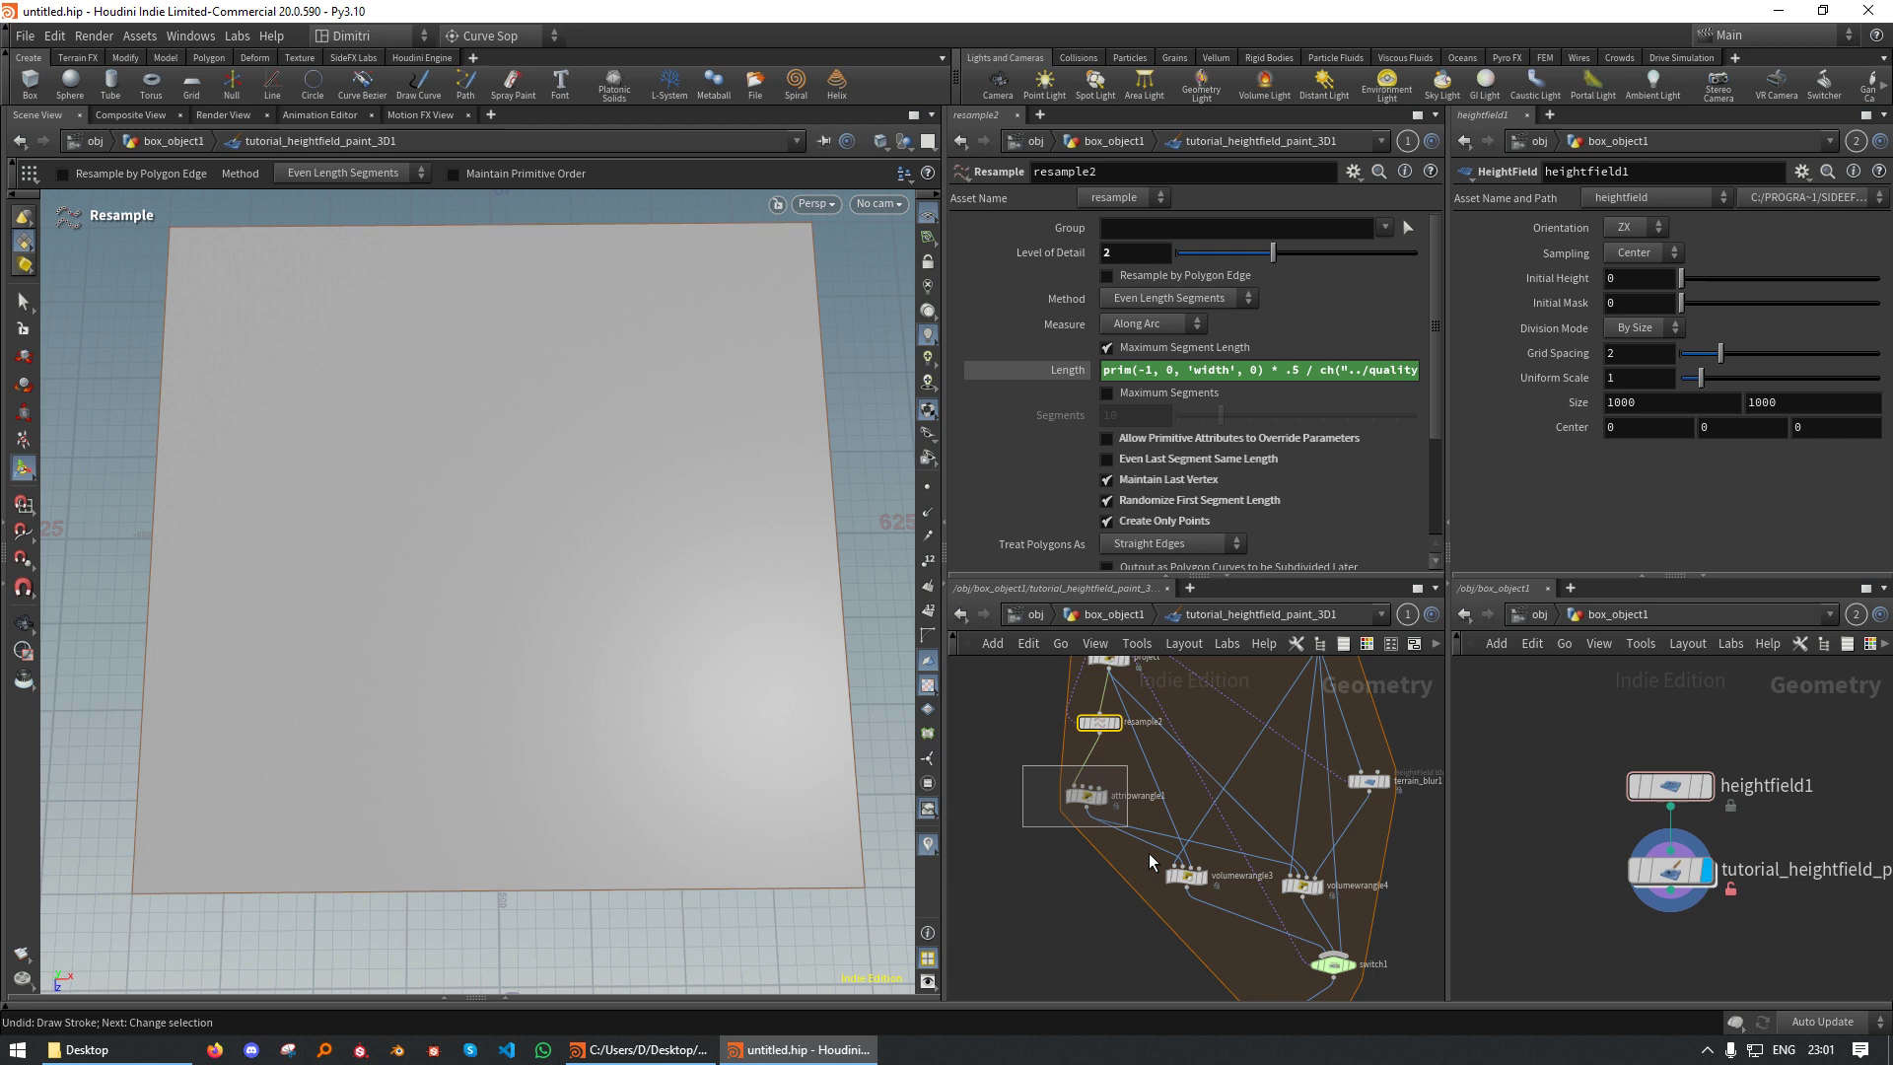
click(1086, 795)
click(1099, 722)
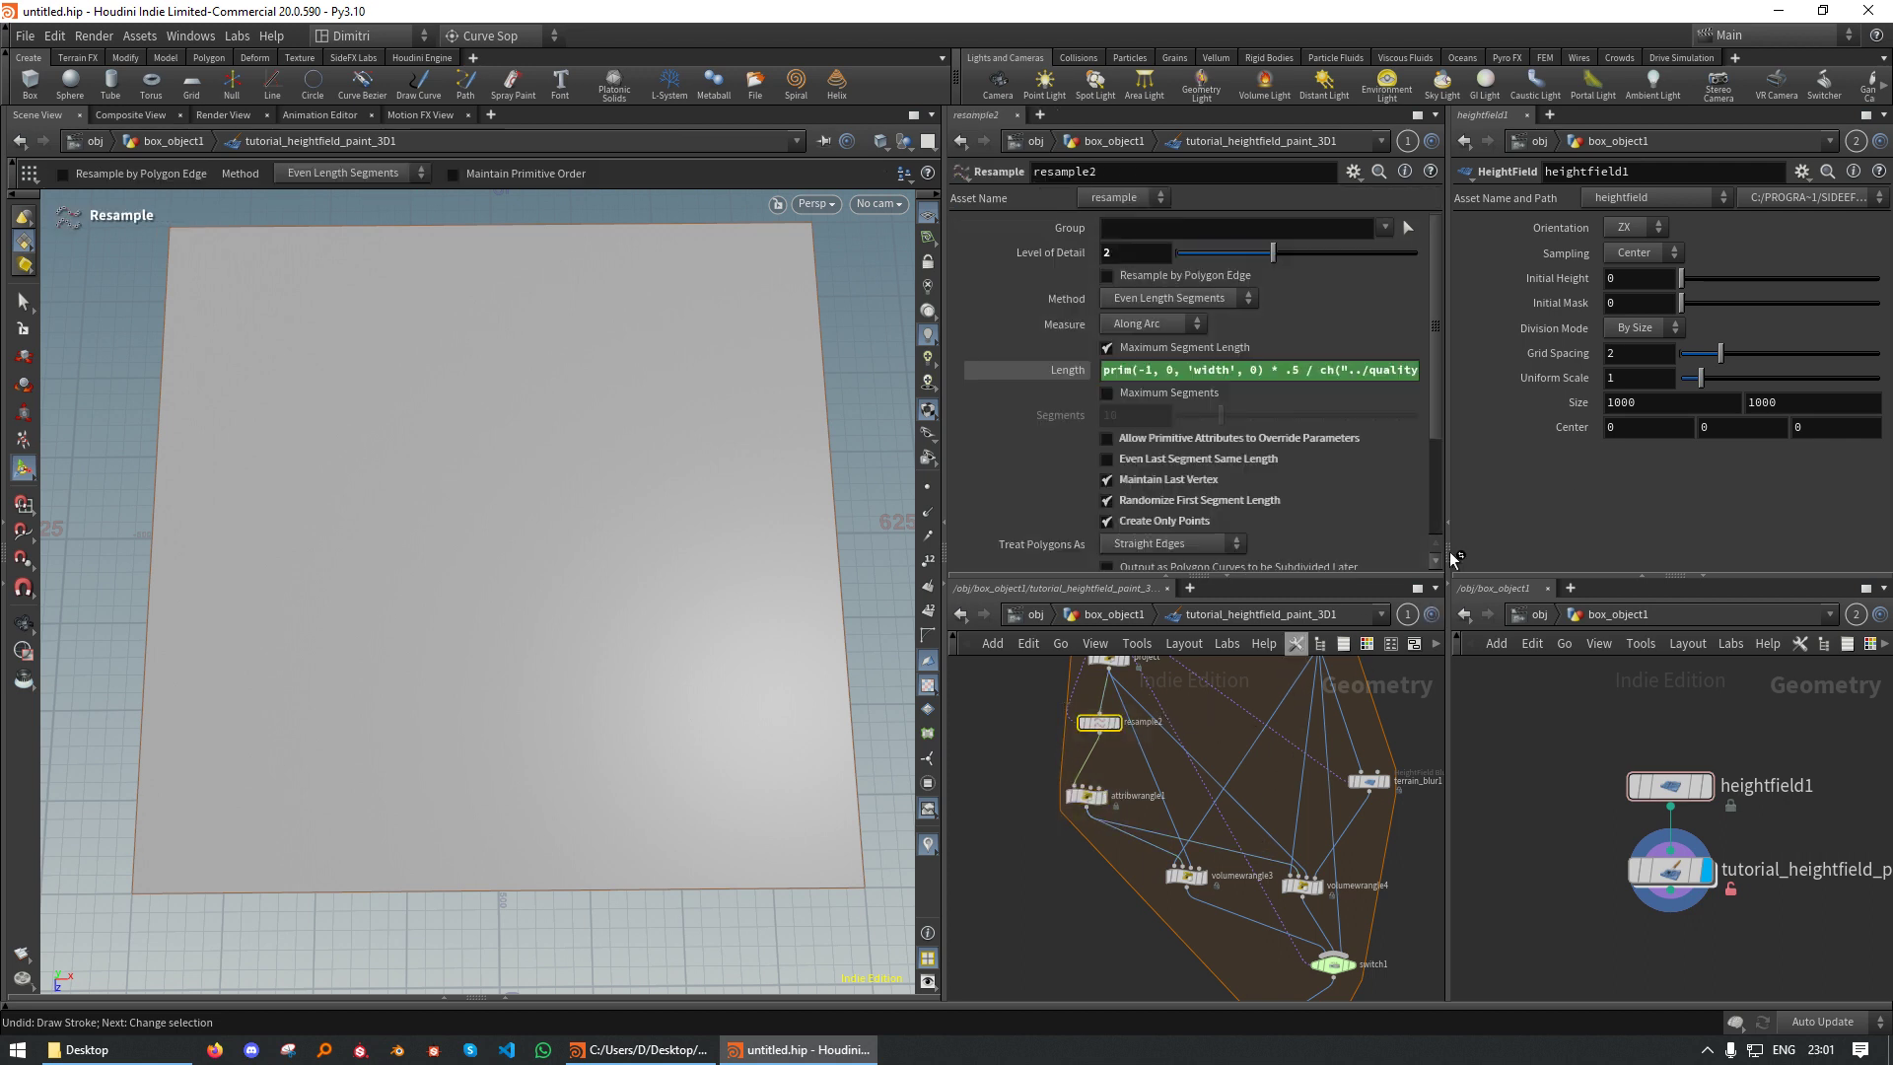
click(1728, 900)
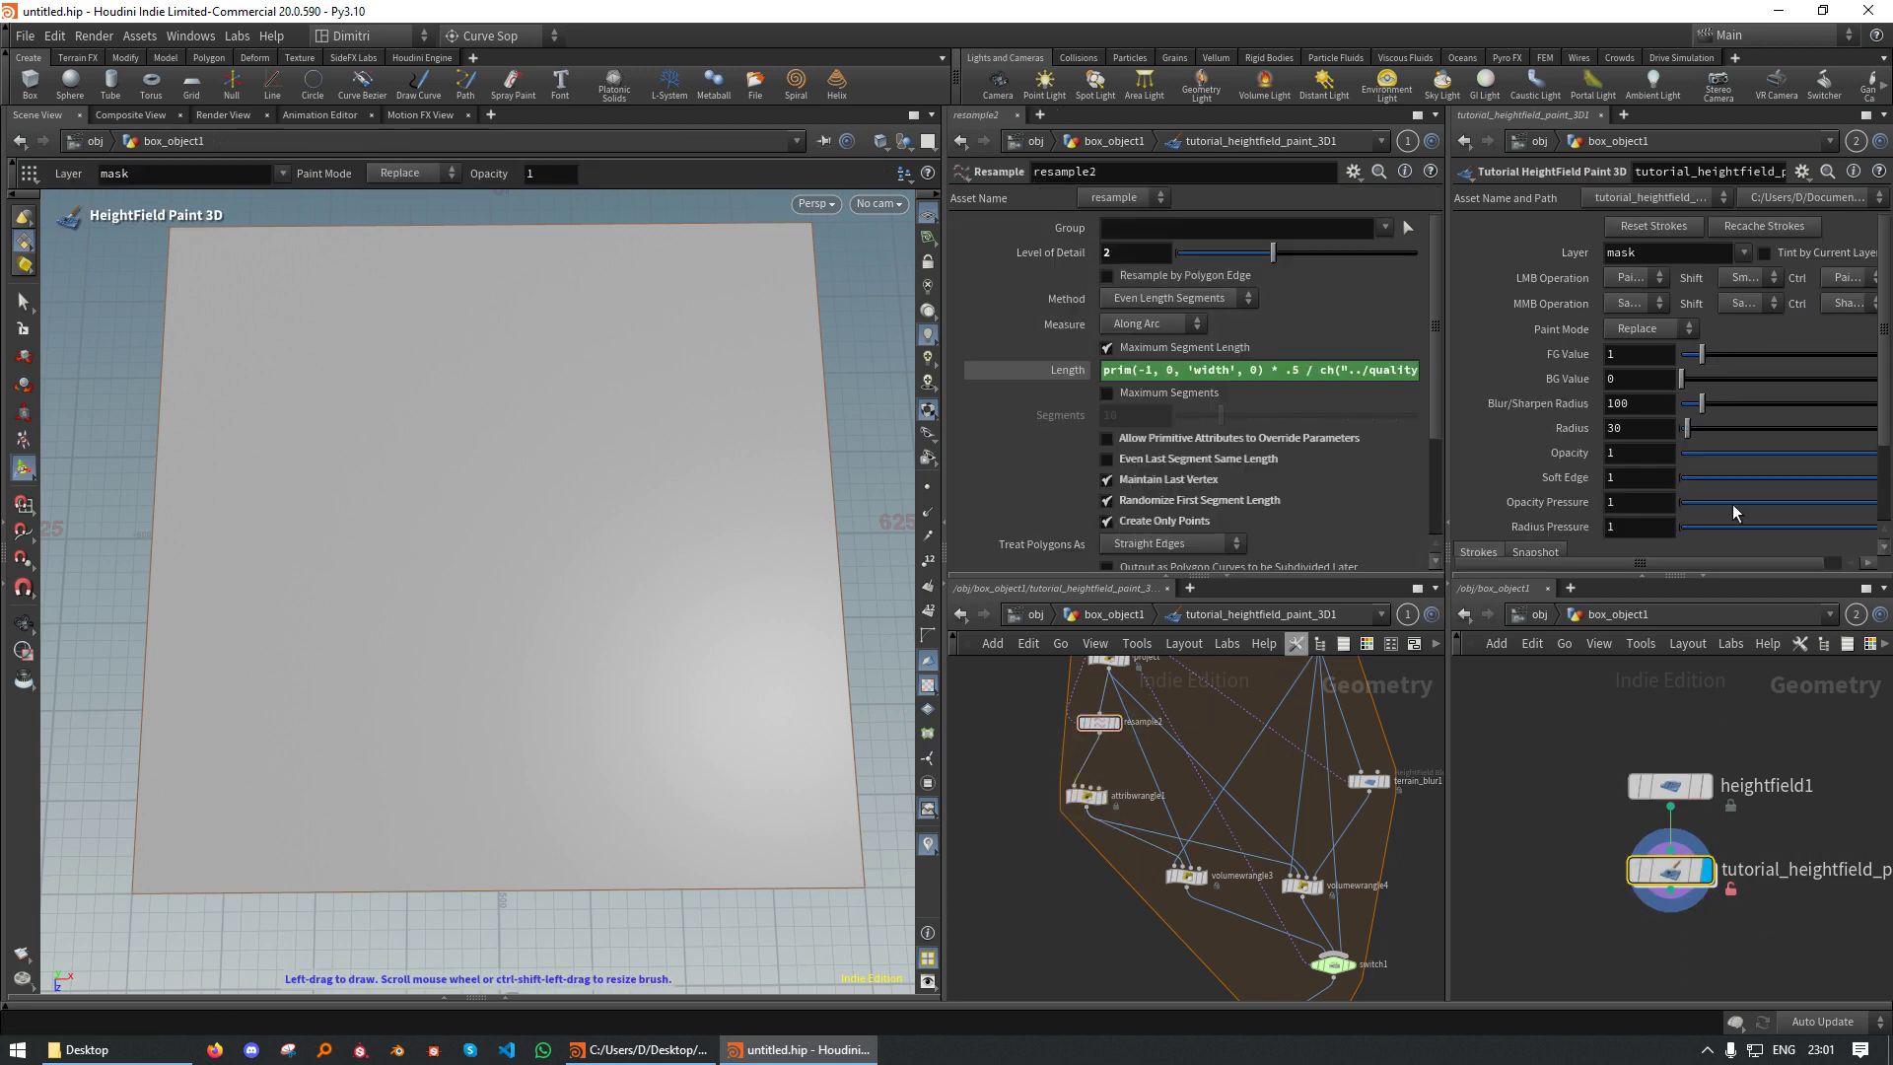
scroll(1669, 474, down, 1)
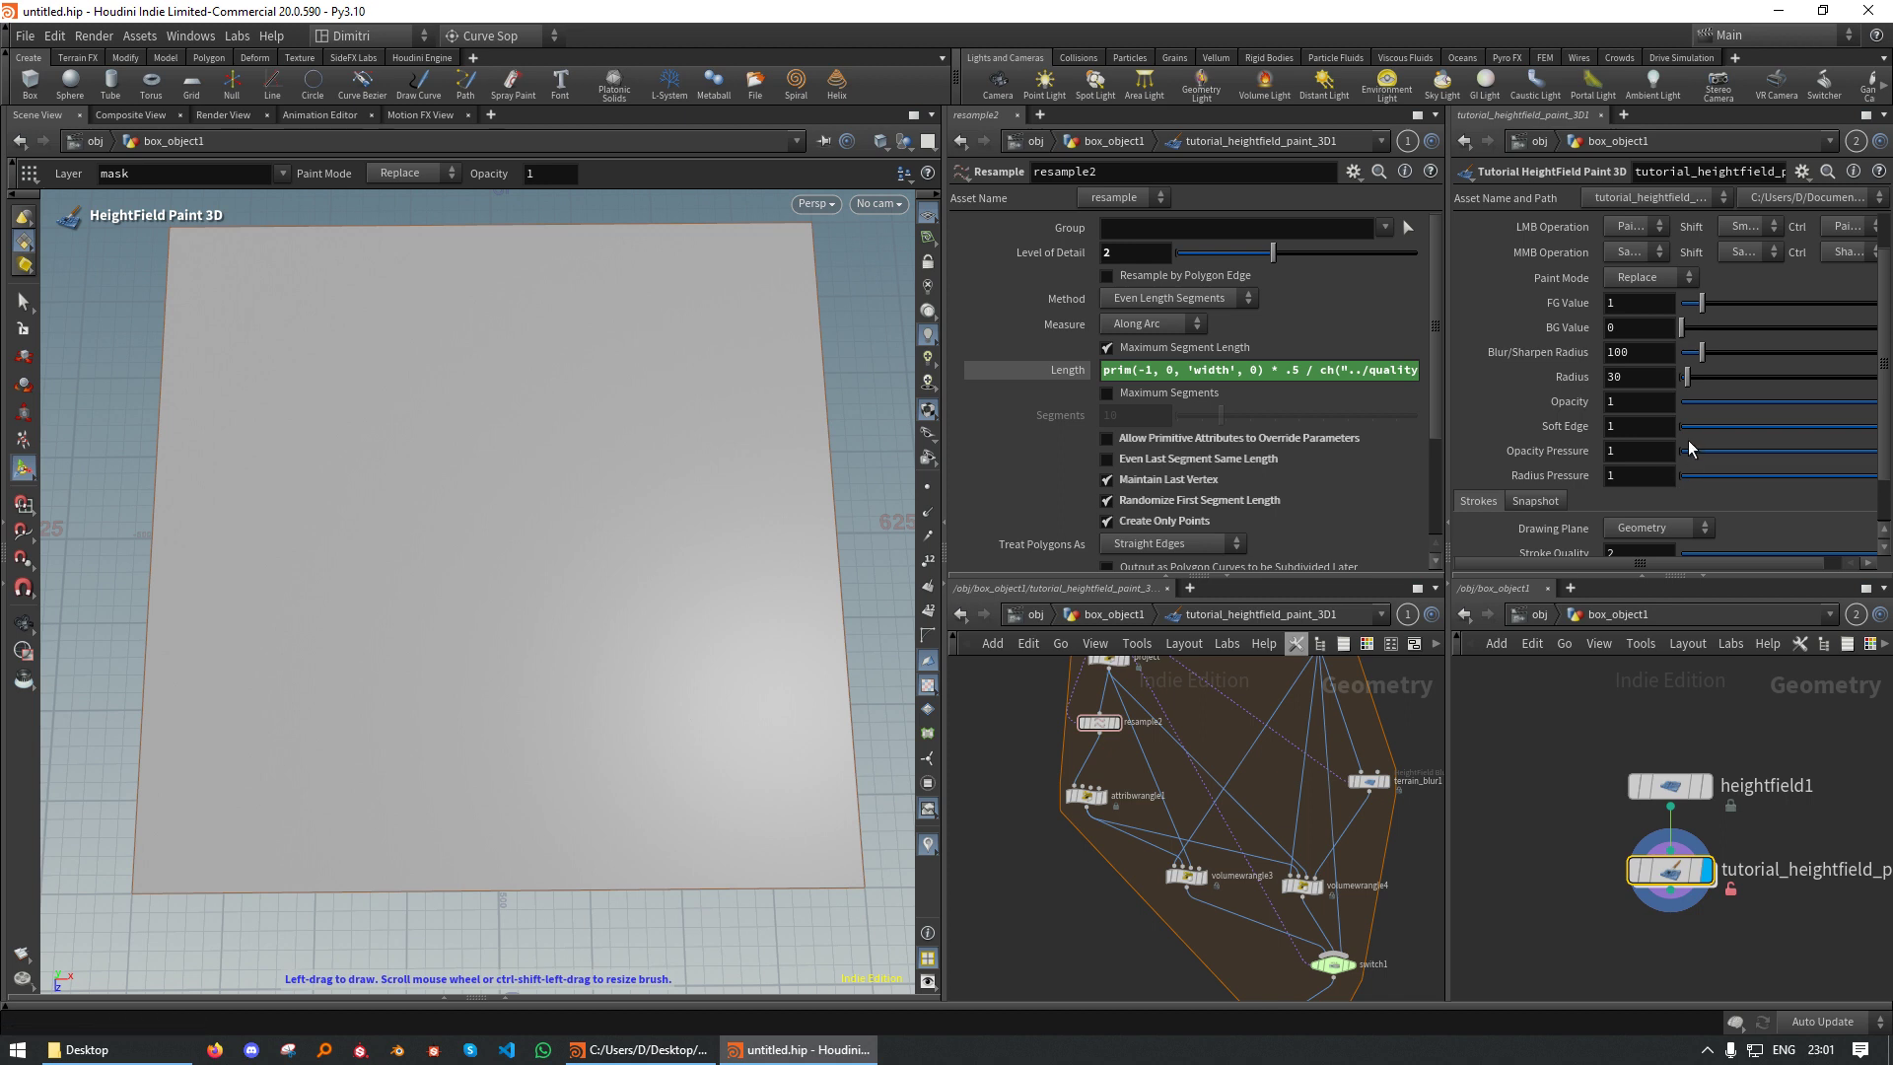
scroll(1676, 464, down, 2)
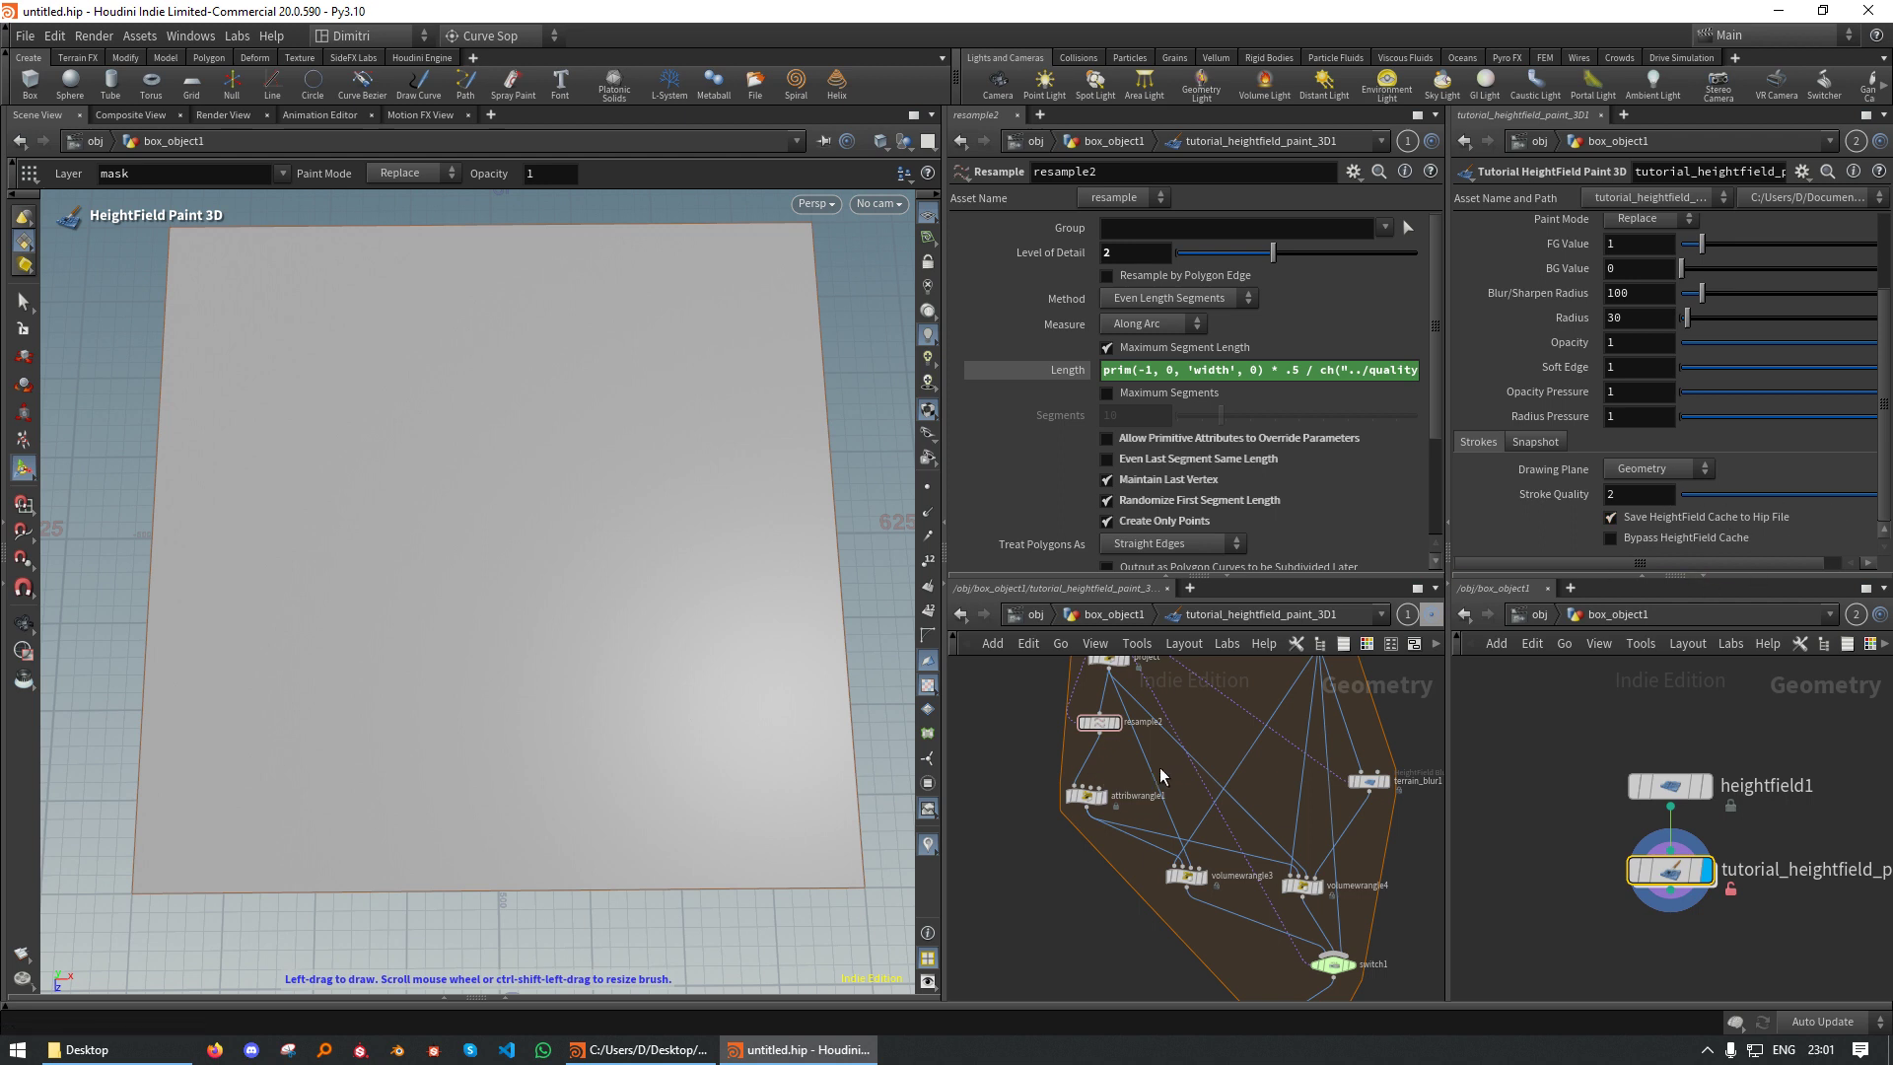
Examine the VEX code of attribwrangle1 and volumewrangle3 inside the for-each block
middle_drag(1181, 807, 1160, 720)
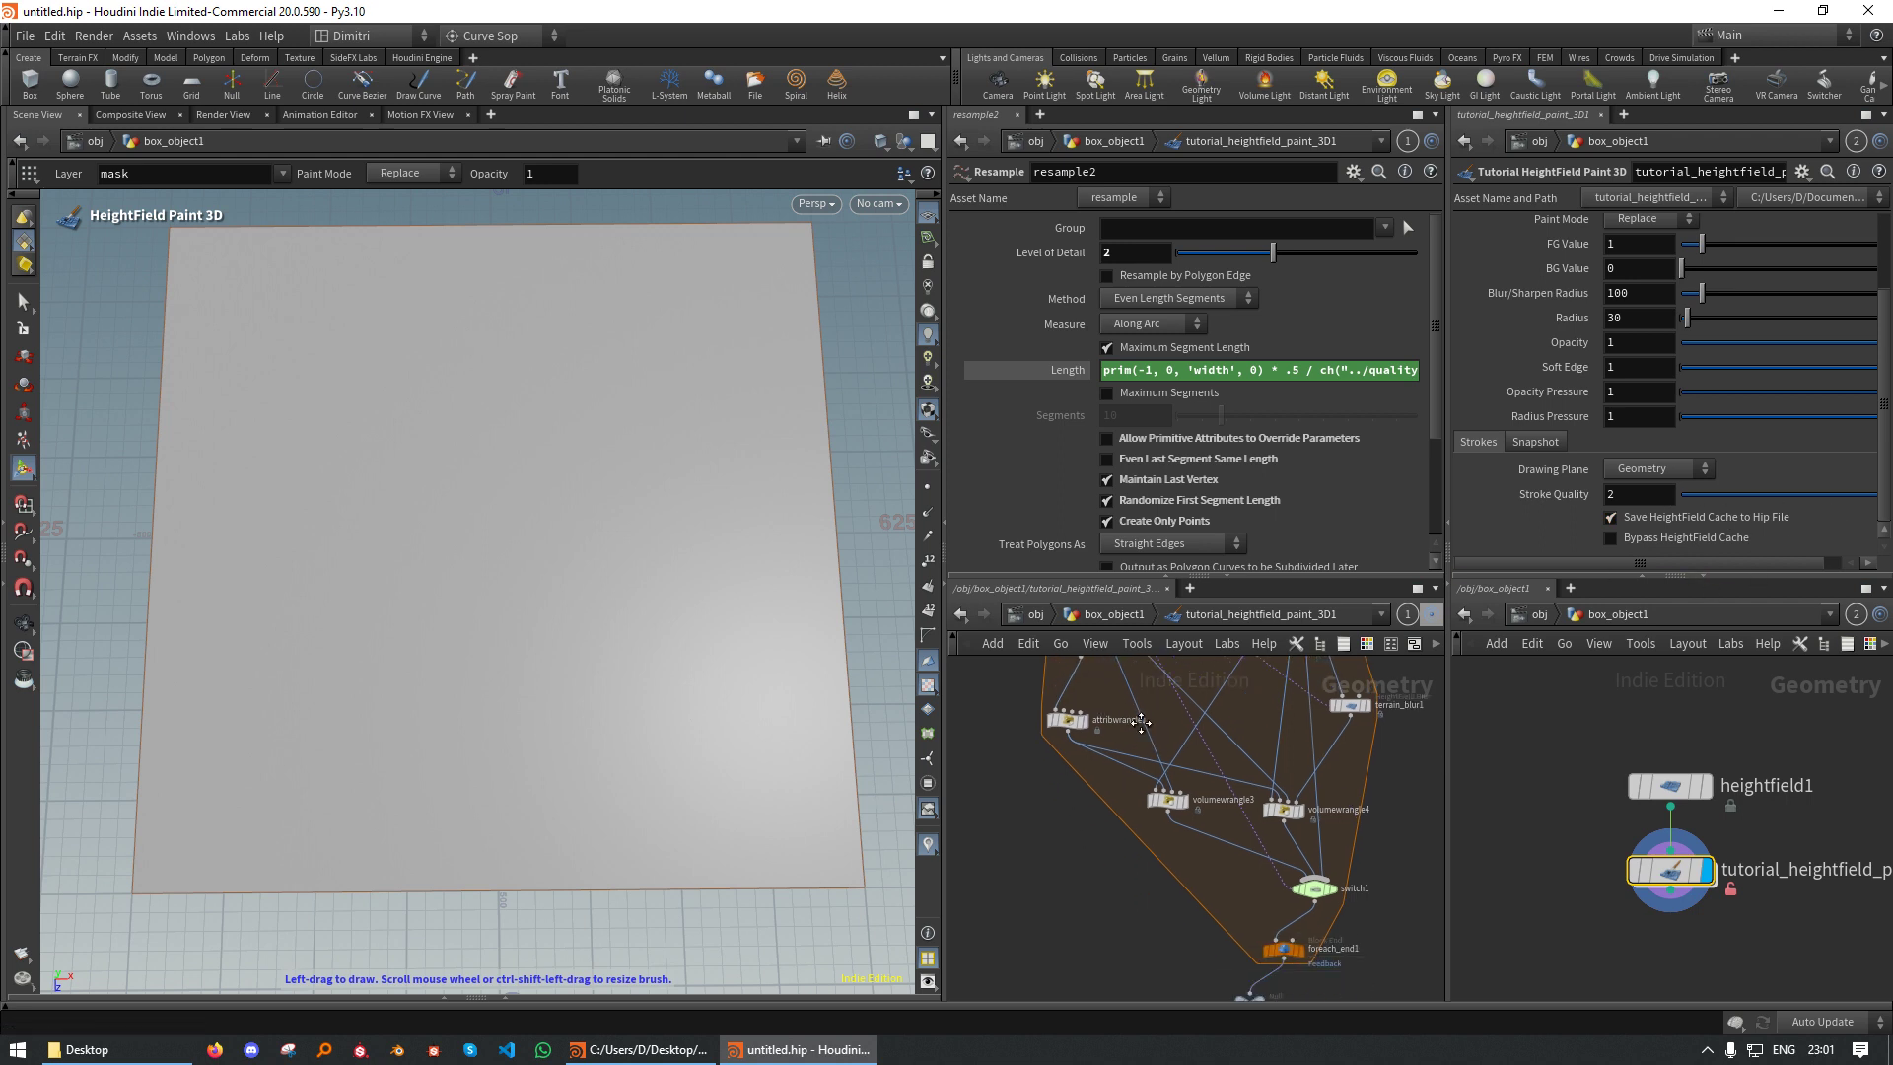
click(1070, 708)
middle_drag(1122, 812, 1079, 761)
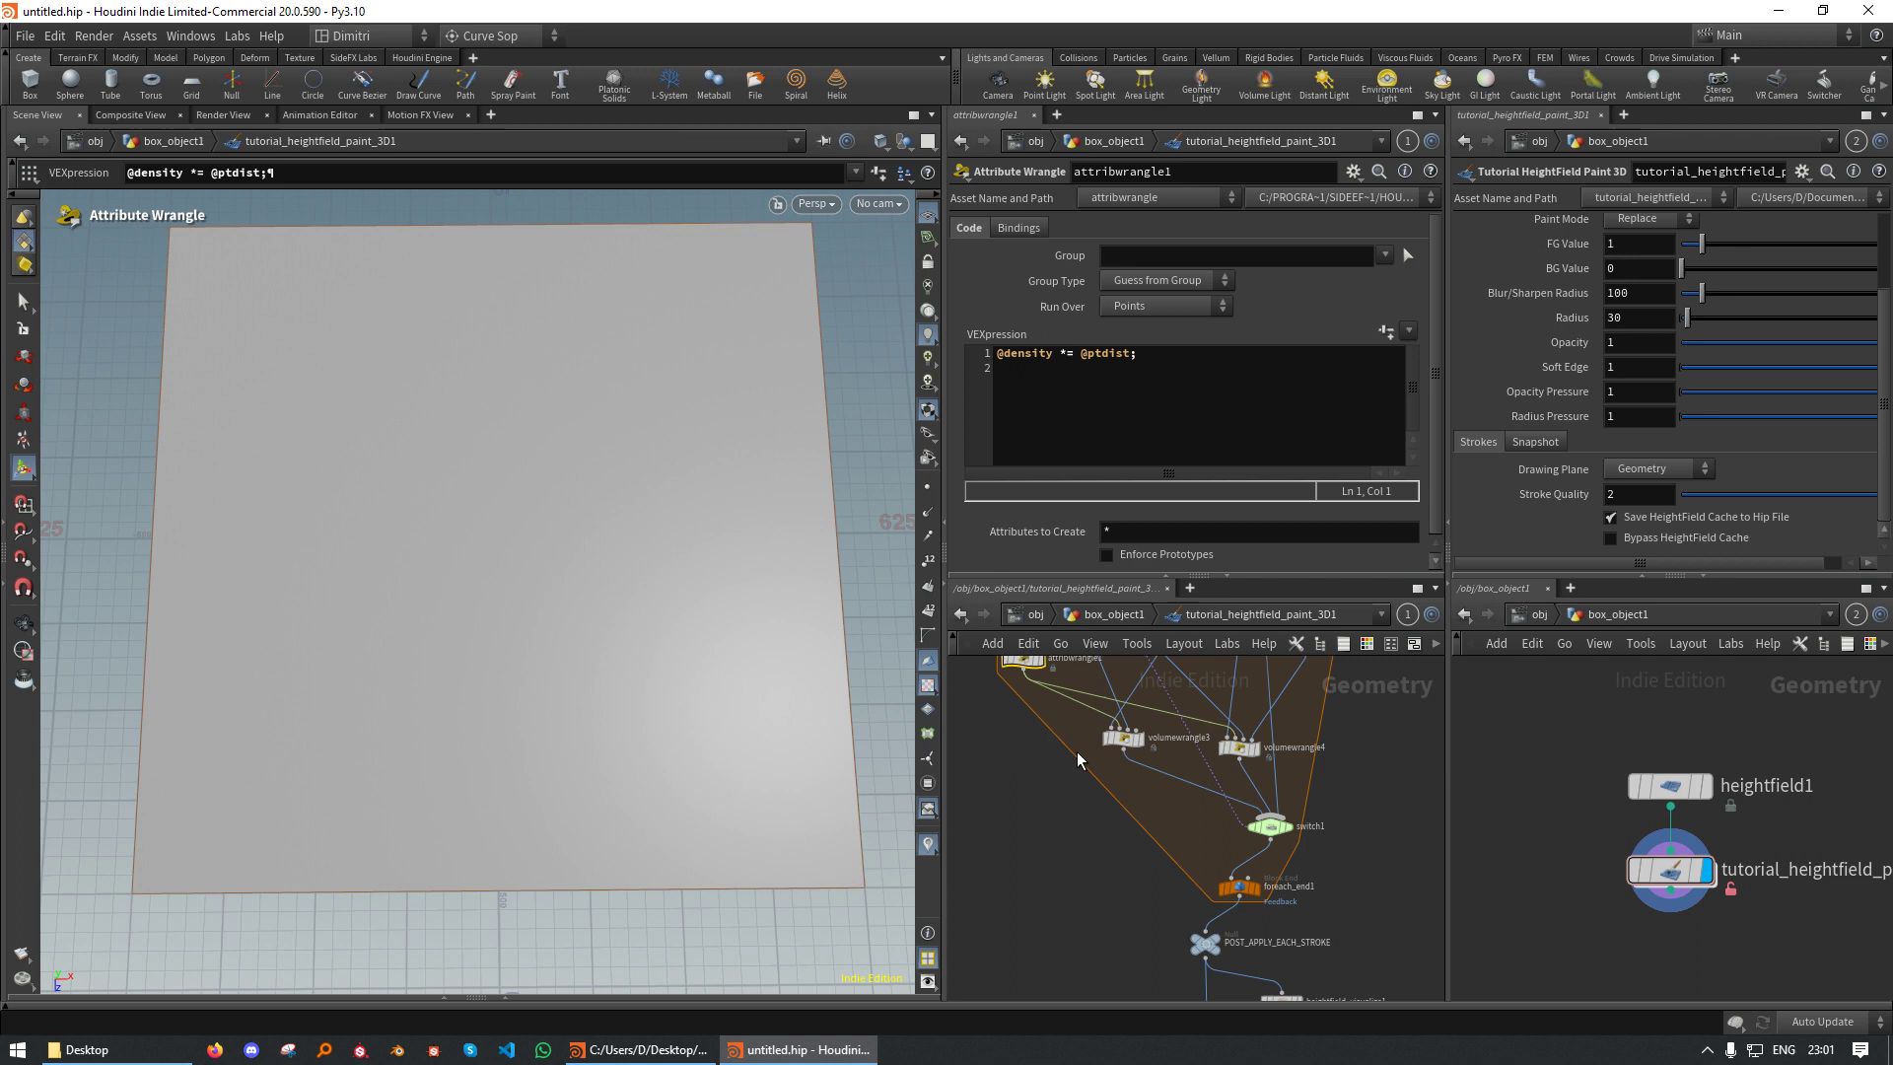
drag(1081, 776, 1164, 708)
middle_drag(1049, 769, 1146, 812)
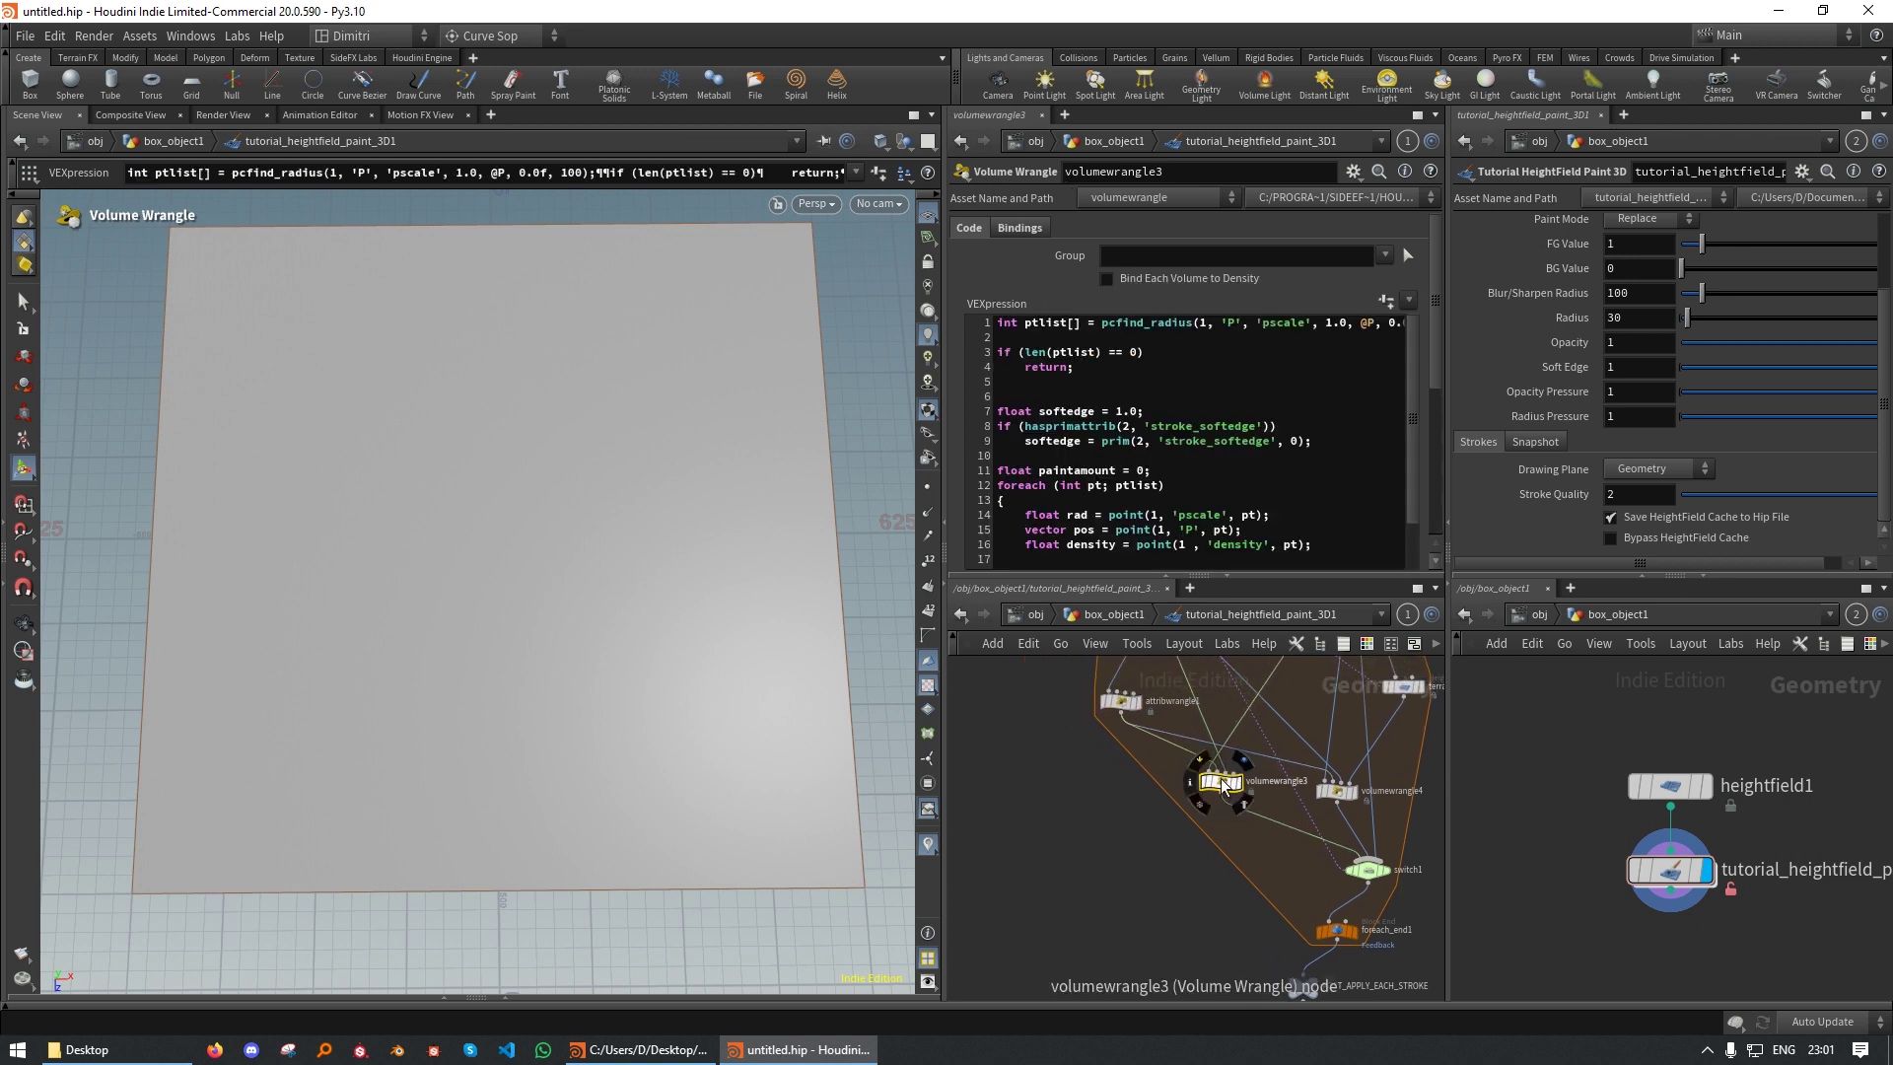
Move volumewrangle3 beneath attribwrangle1 and place switch1 between and below the two volume wrangles
drag(1221, 778, 1148, 780)
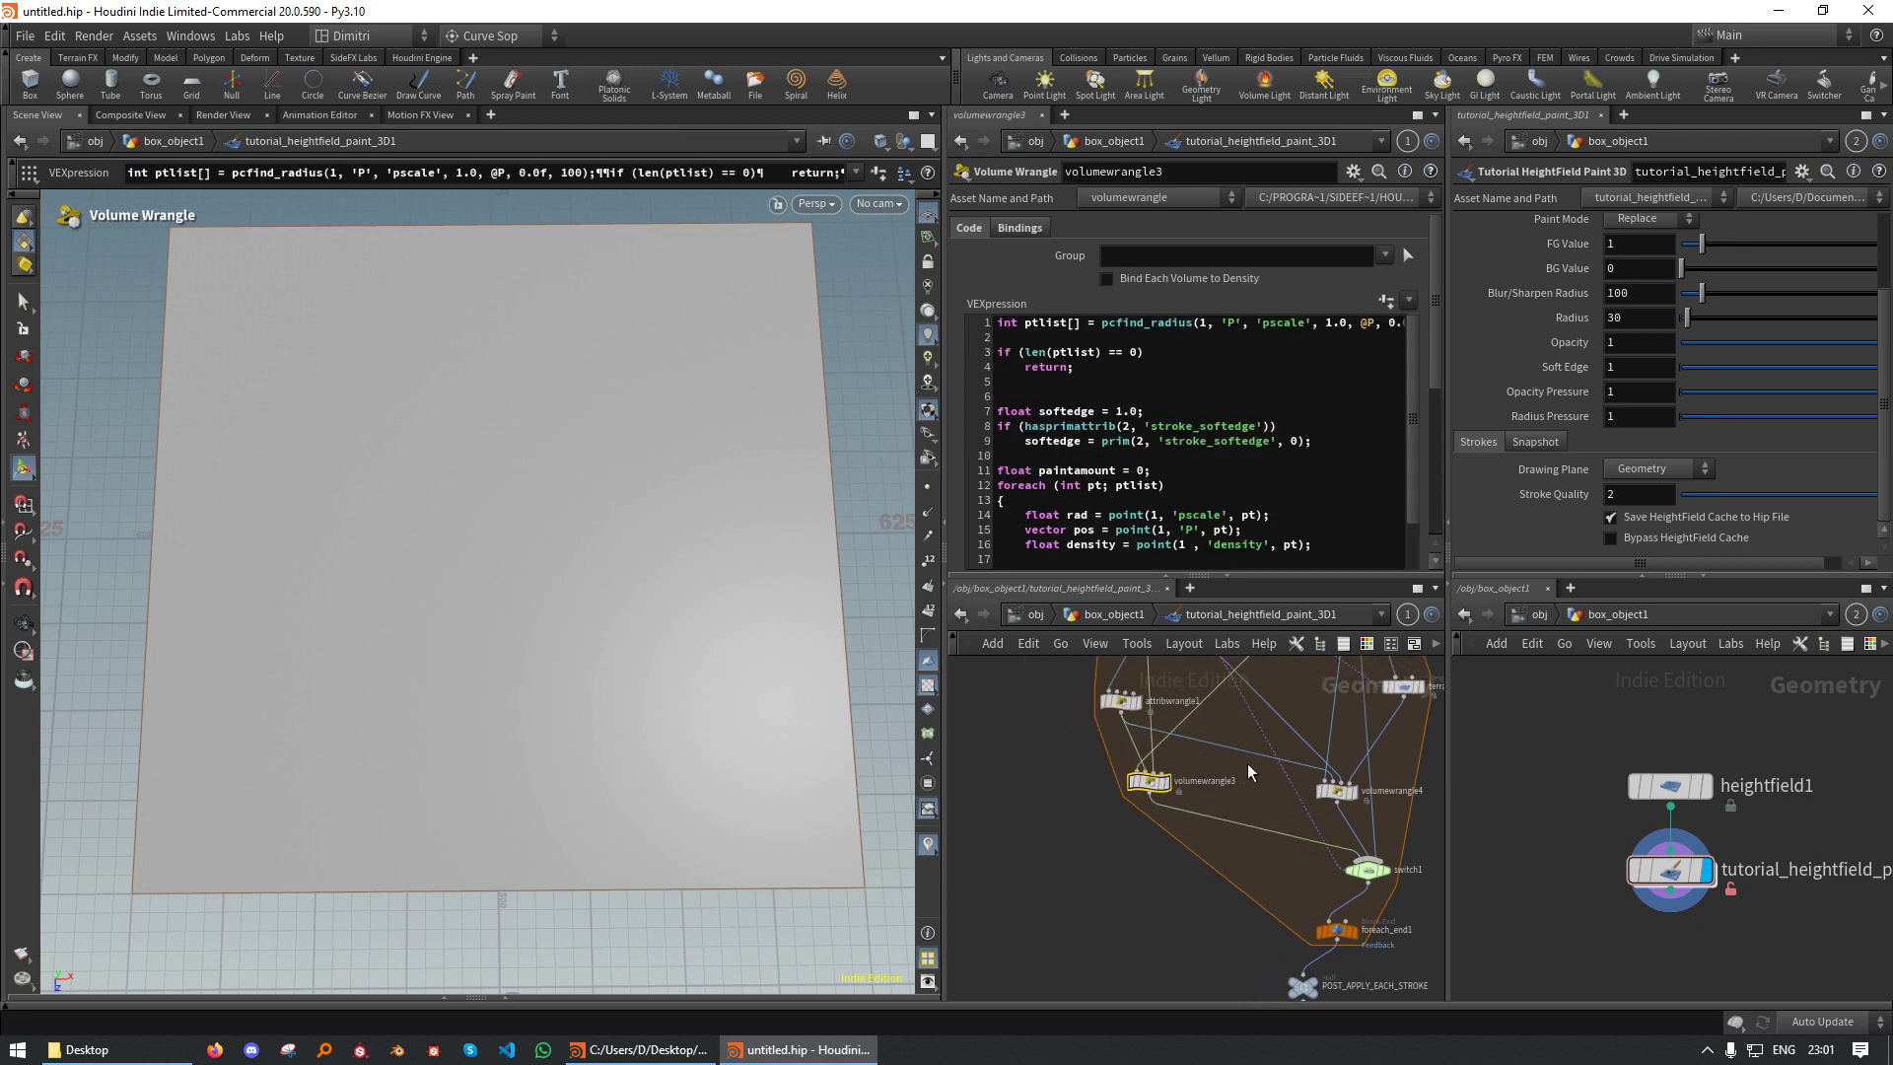
middle_drag(1247, 764, 1126, 785)
mouse_move(1263, 857)
drag(1259, 854, 1139, 848)
key(Escape)
Examine the code of volumewrangle4, the terrain_blur1 settings and the connections feeding the for-each block
click(1215, 781)
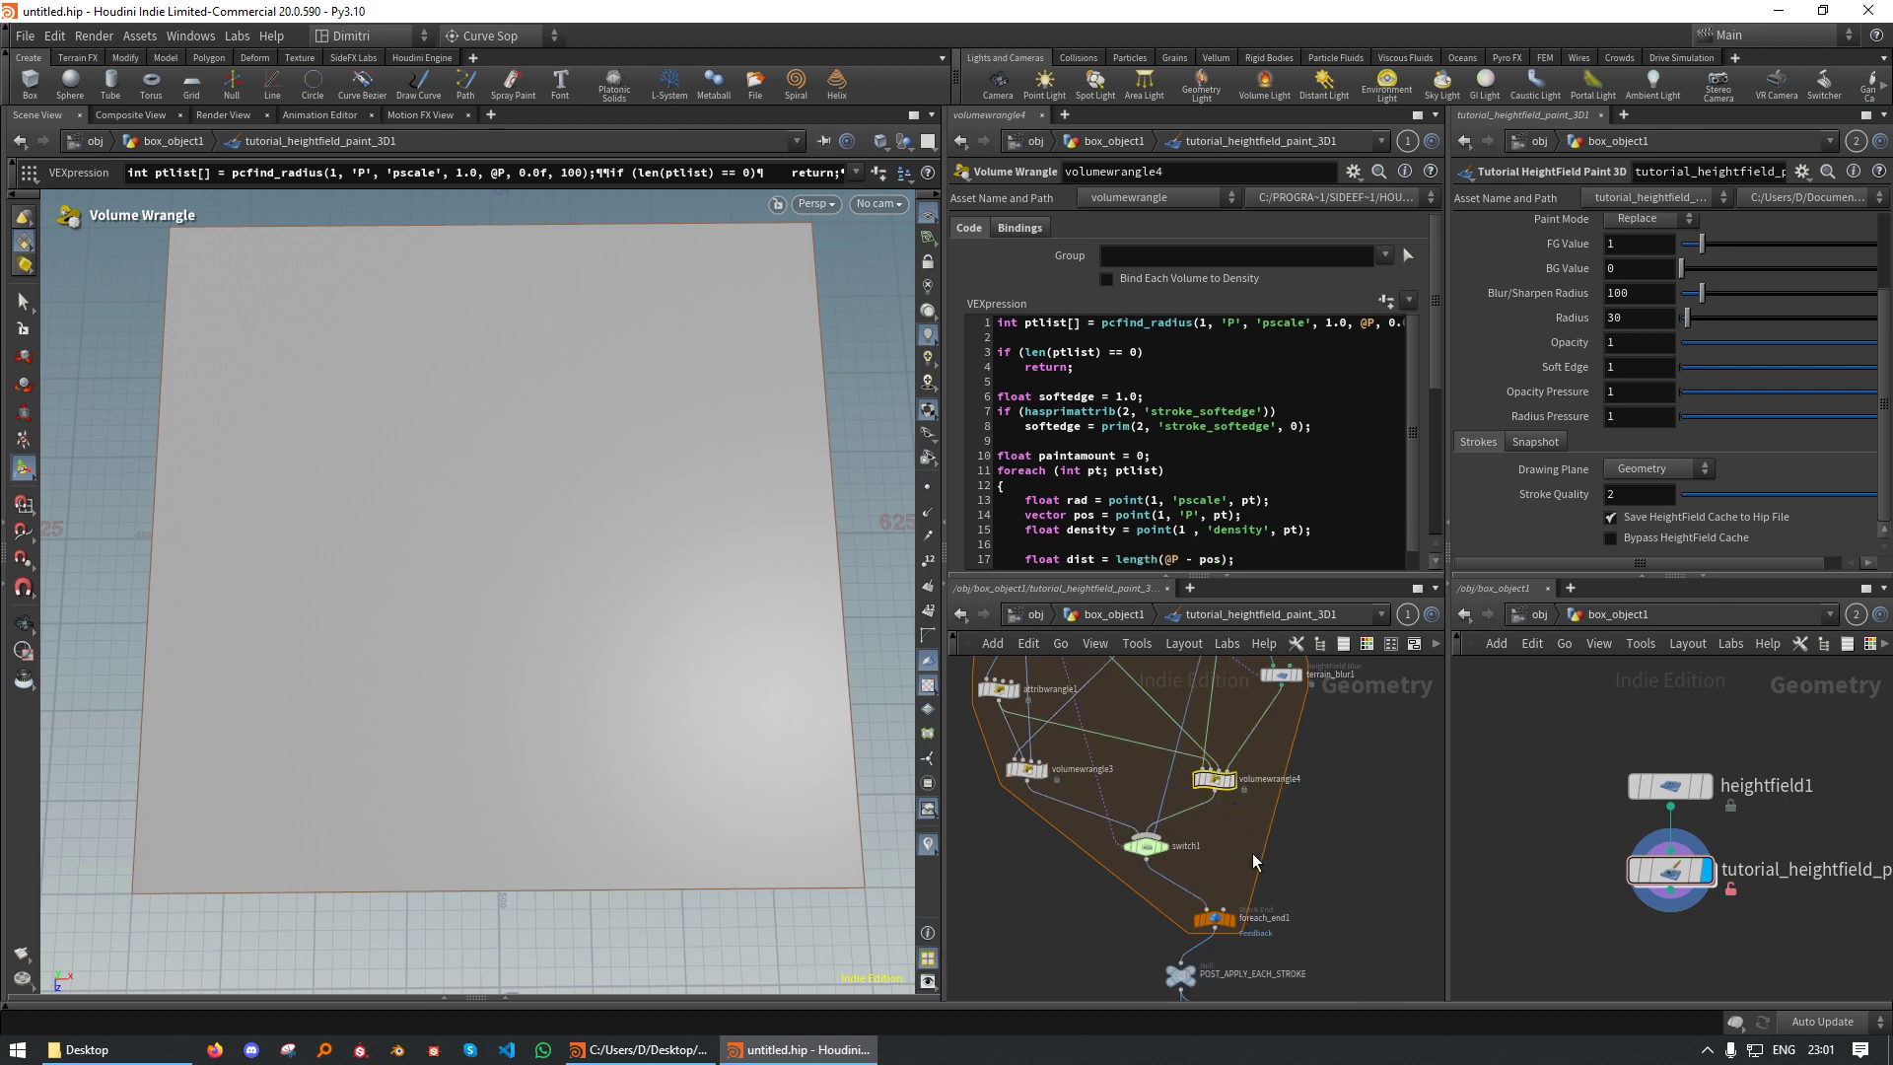
middle_drag(1313, 763, 1312, 825)
click(1248, 807)
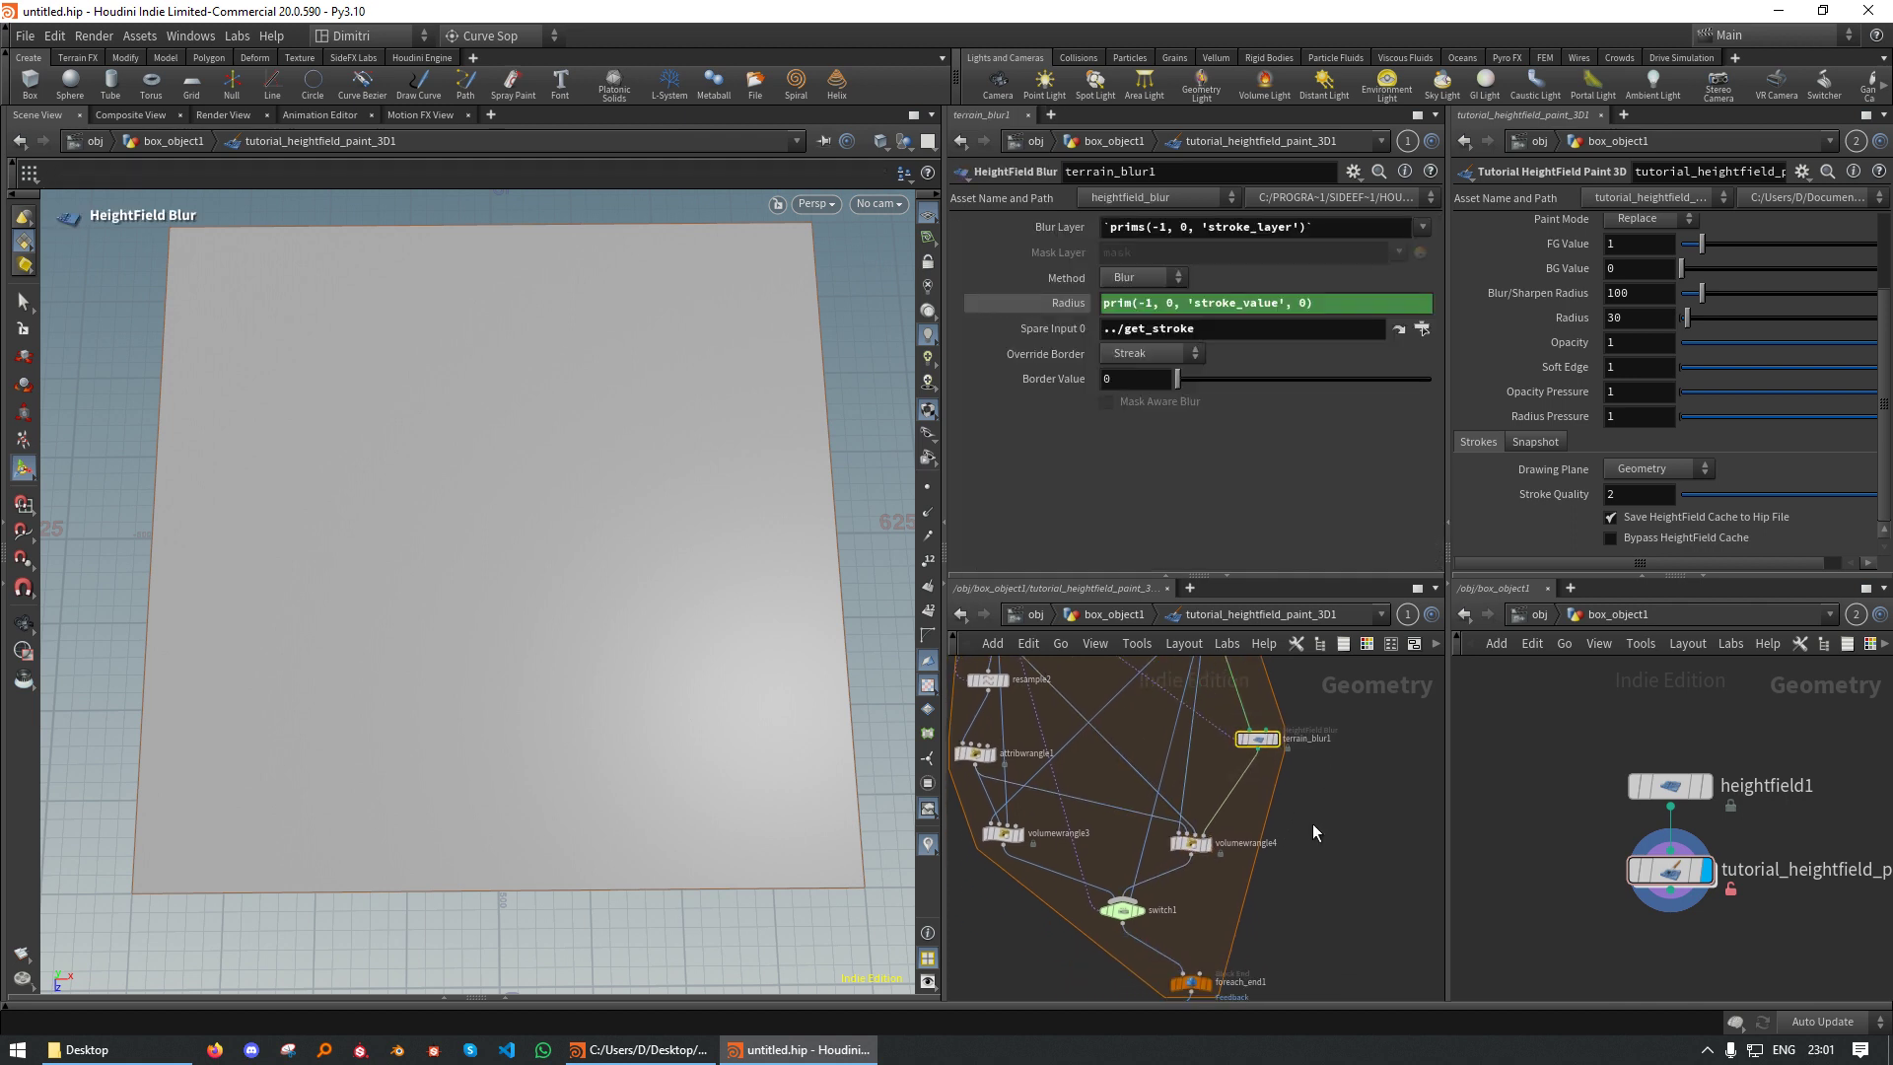
drag(1254, 836, 1196, 821)
middle_drag(1305, 887, 1280, 964)
middle_drag(1253, 855, 1245, 961)
scroll(1245, 949, down, 4)
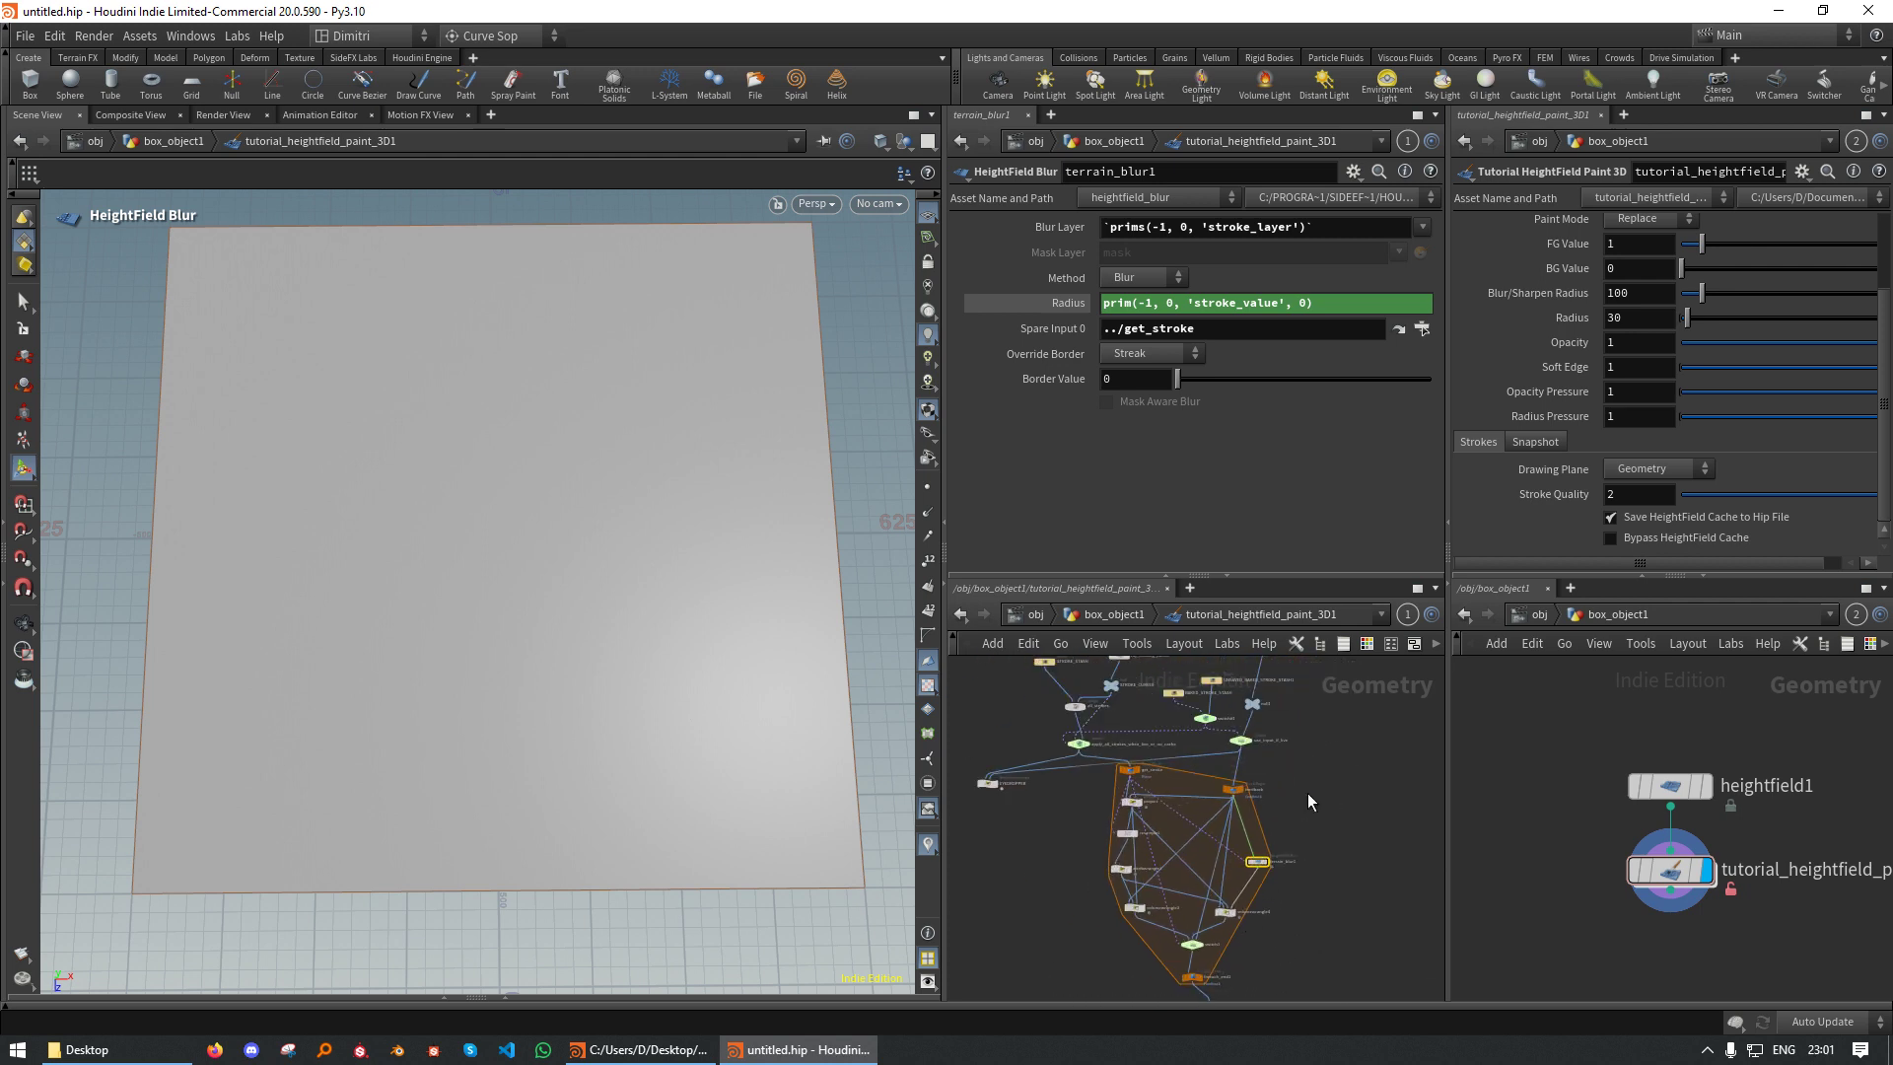
middle_drag(1267, 814, 1256, 878)
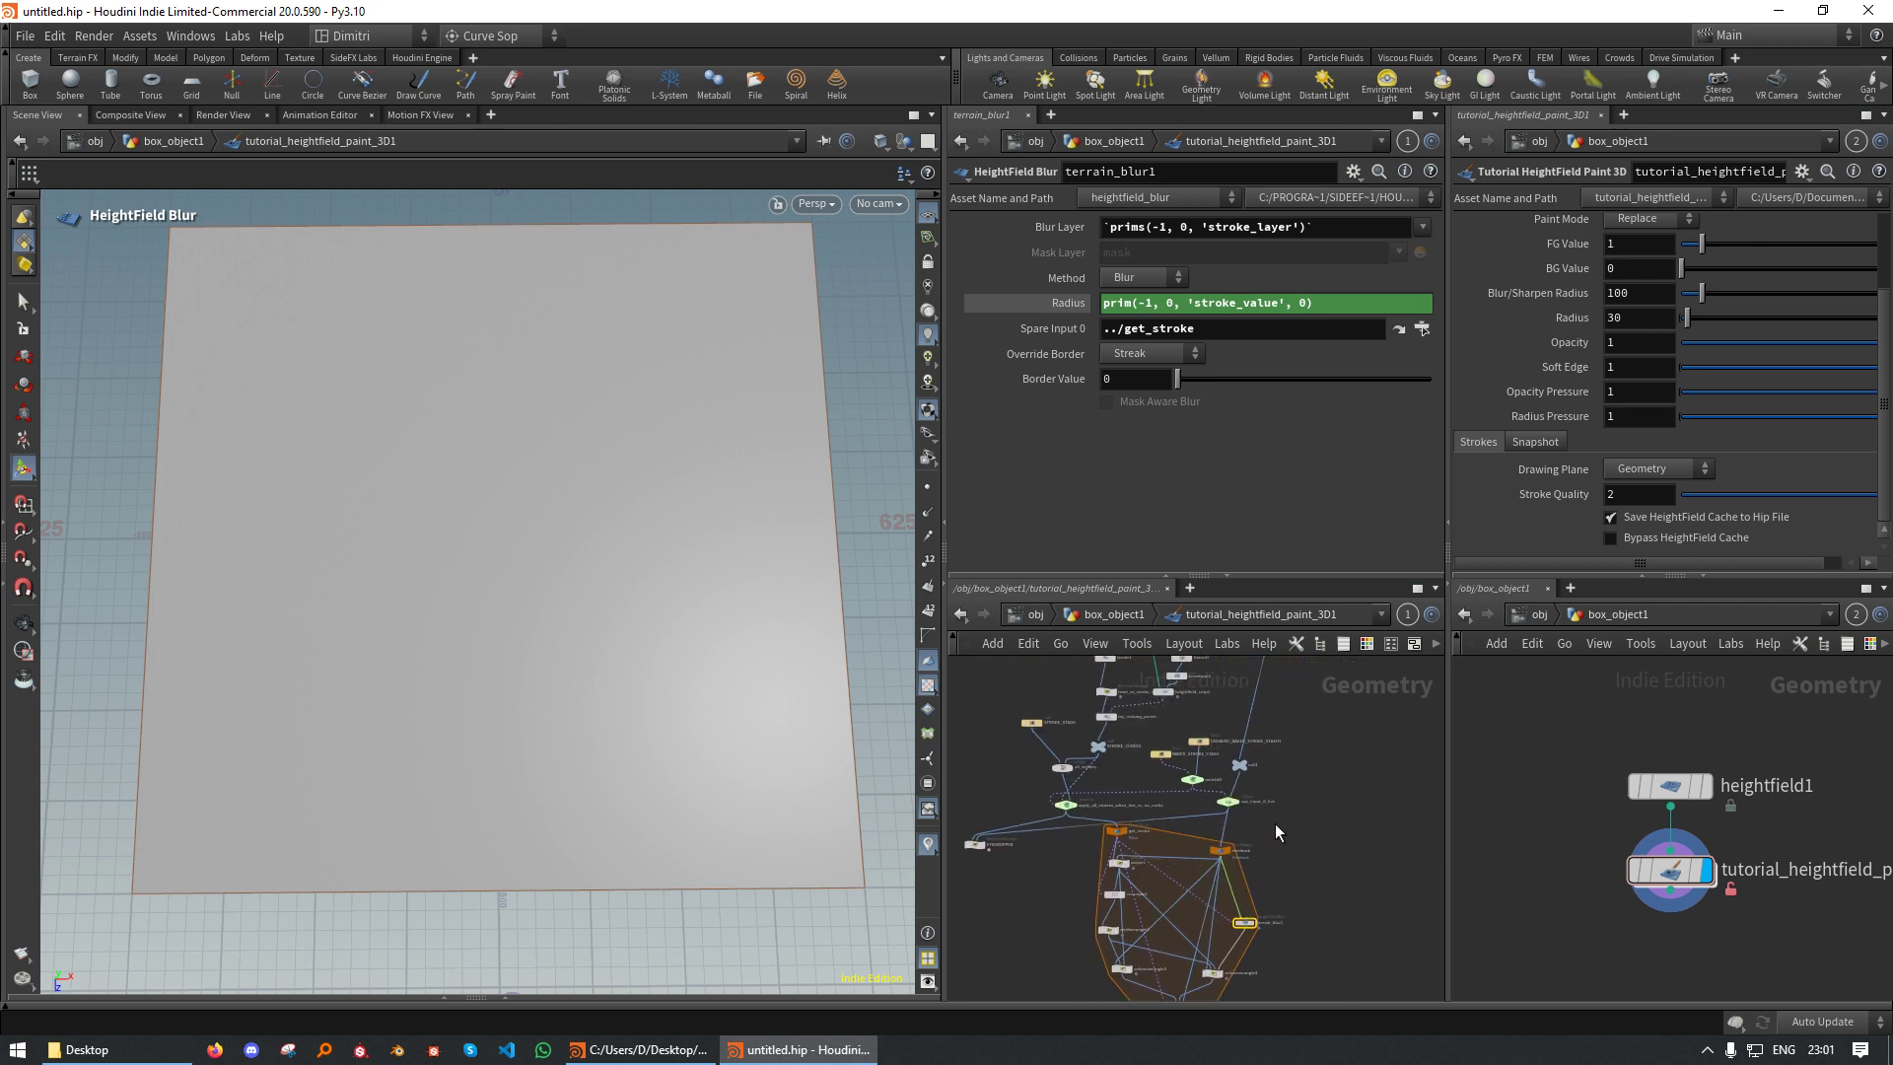
scroll(1275, 824, up, 4)
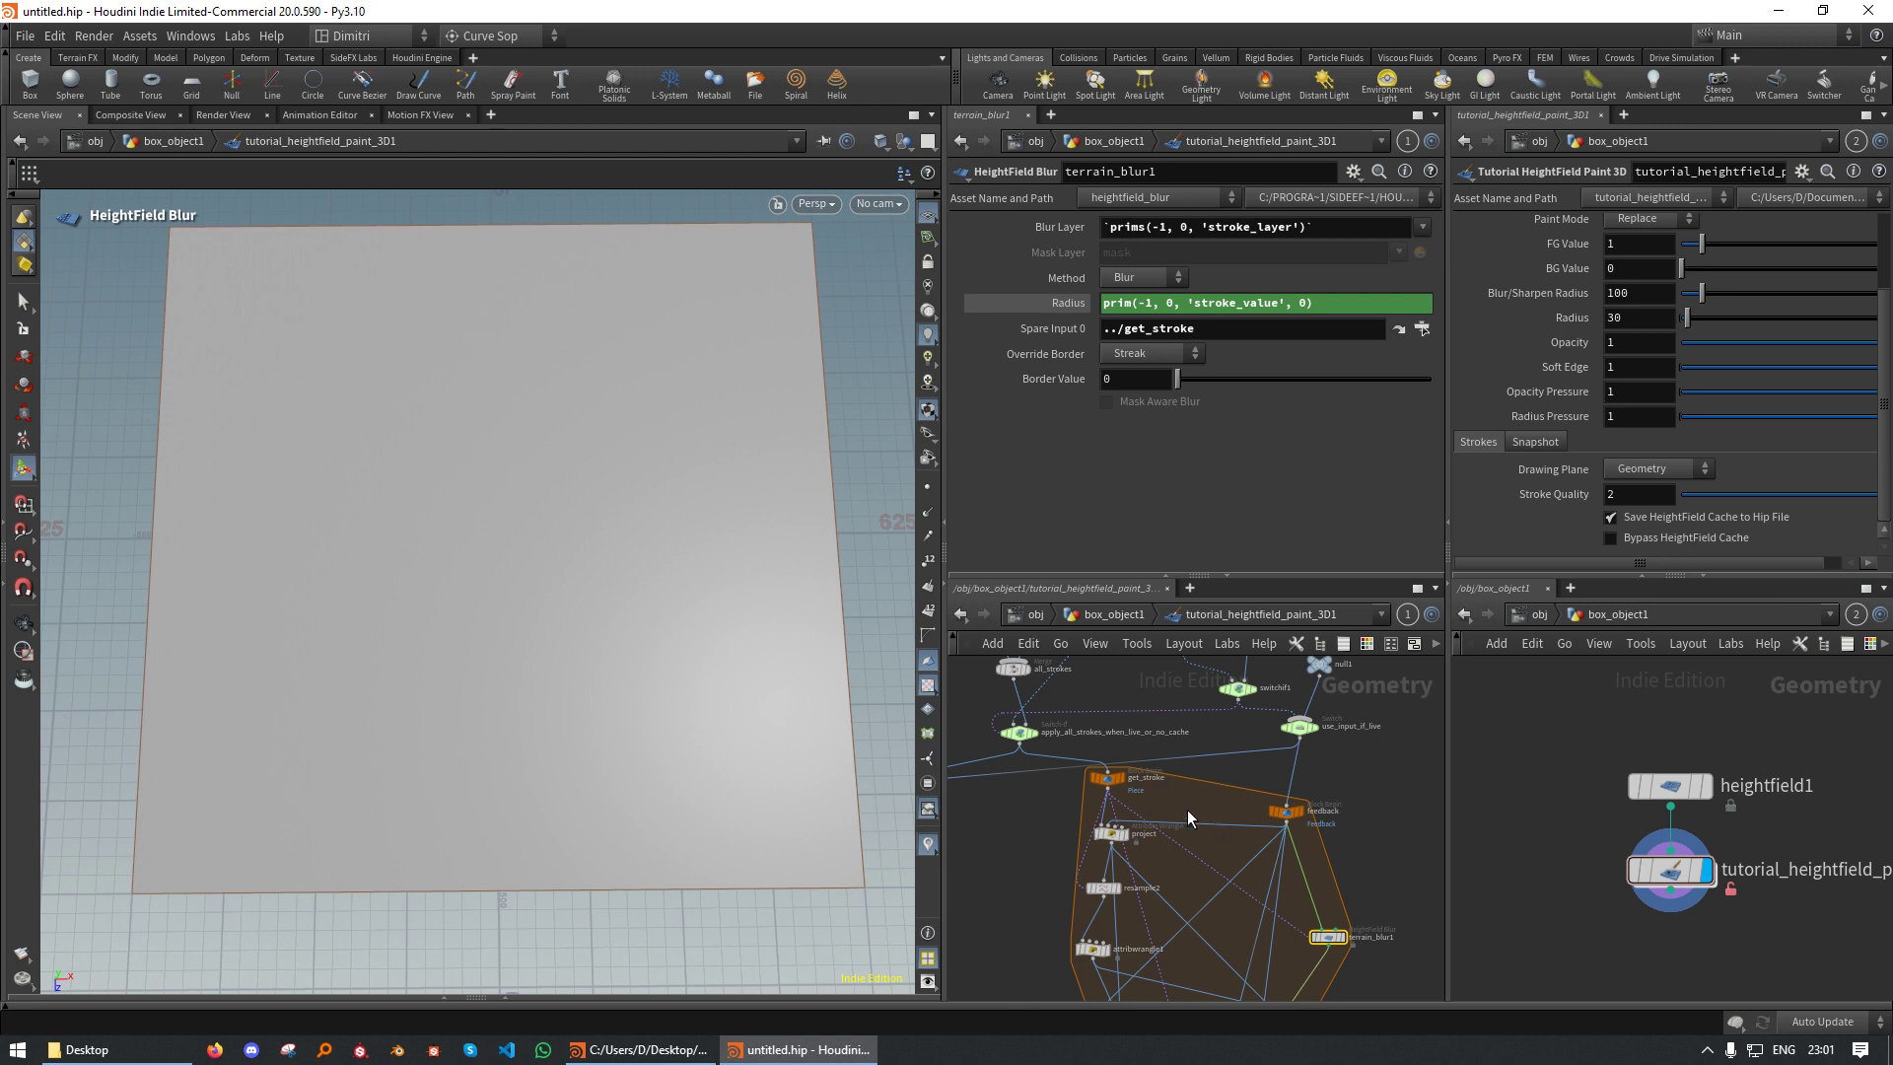
Line up the POST_APPLY_EACH_STROKE, visualize, switch and output nodes directly below the for-each end node, and inspect heightfield_visualize1's settings
middle_drag(1246, 891, 1186, 702)
middle_drag(1233, 986, 1238, 744)
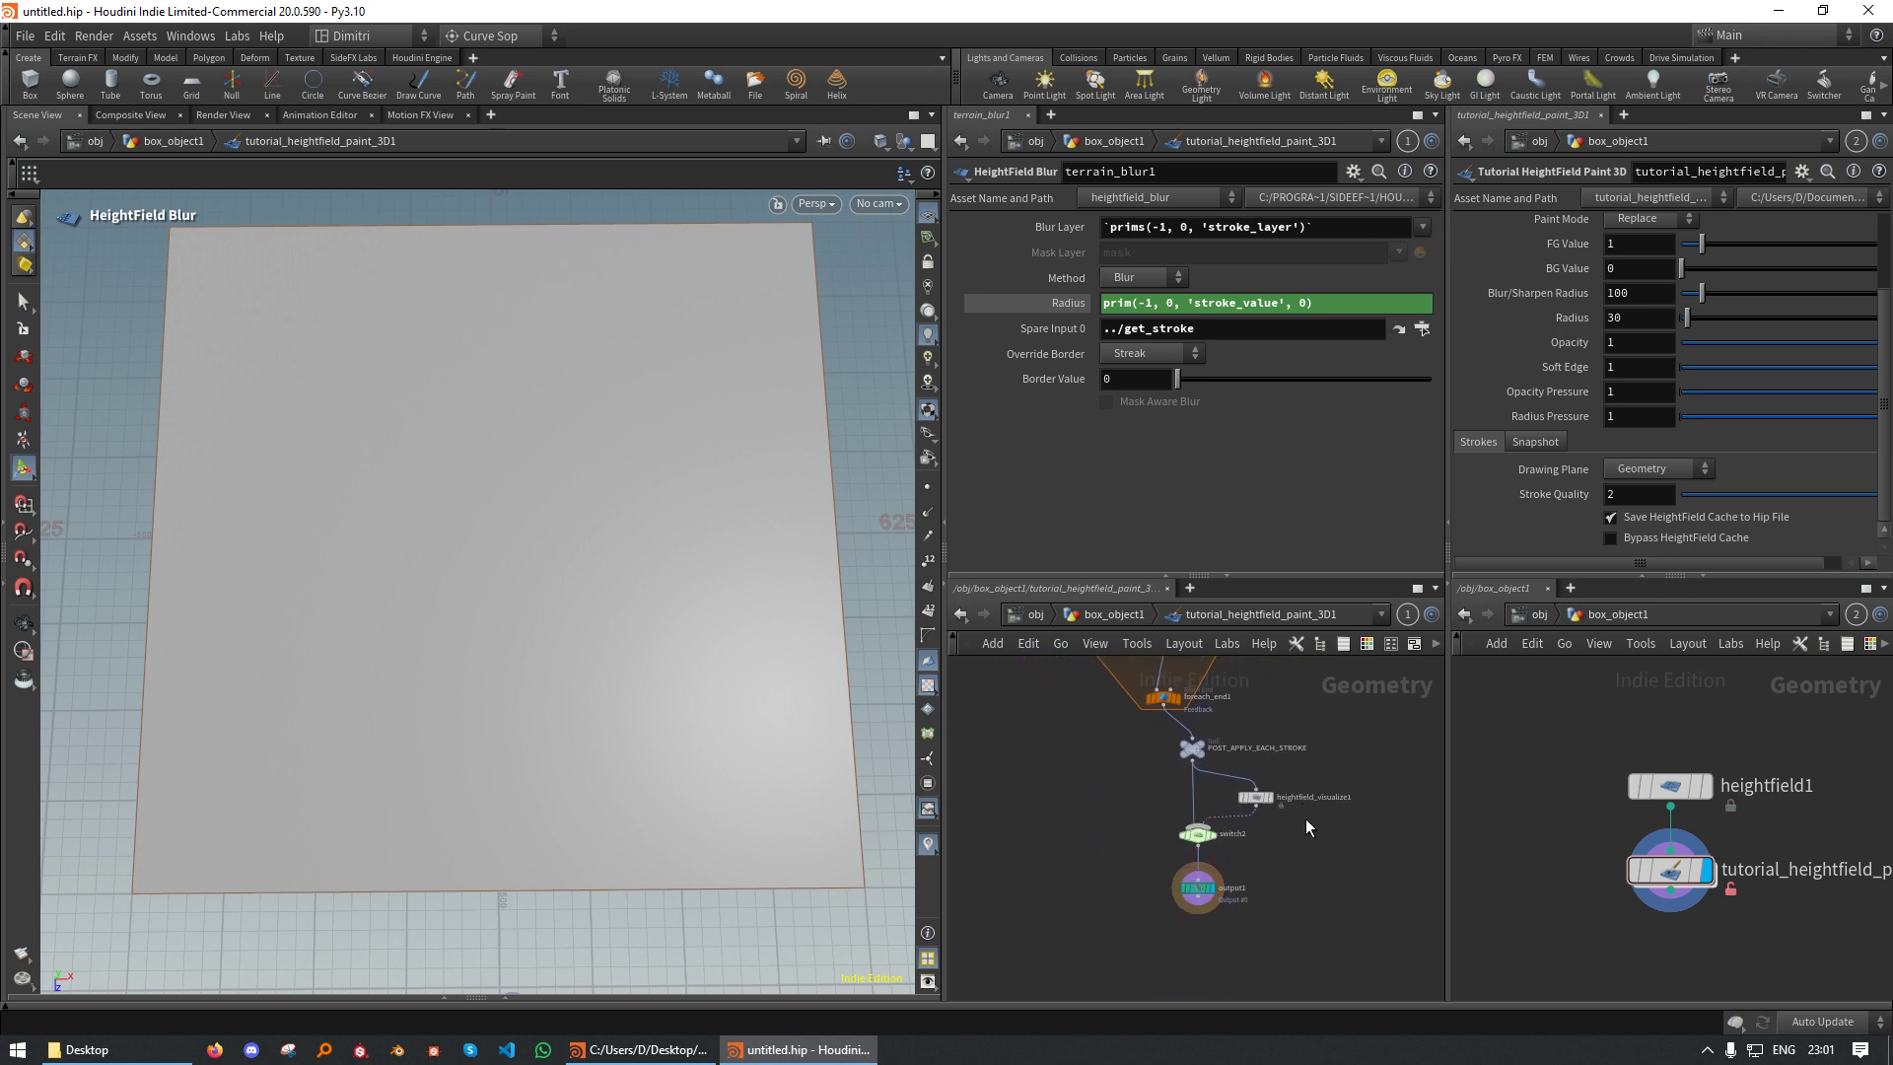
drag(1306, 937, 1166, 799)
click(1319, 873)
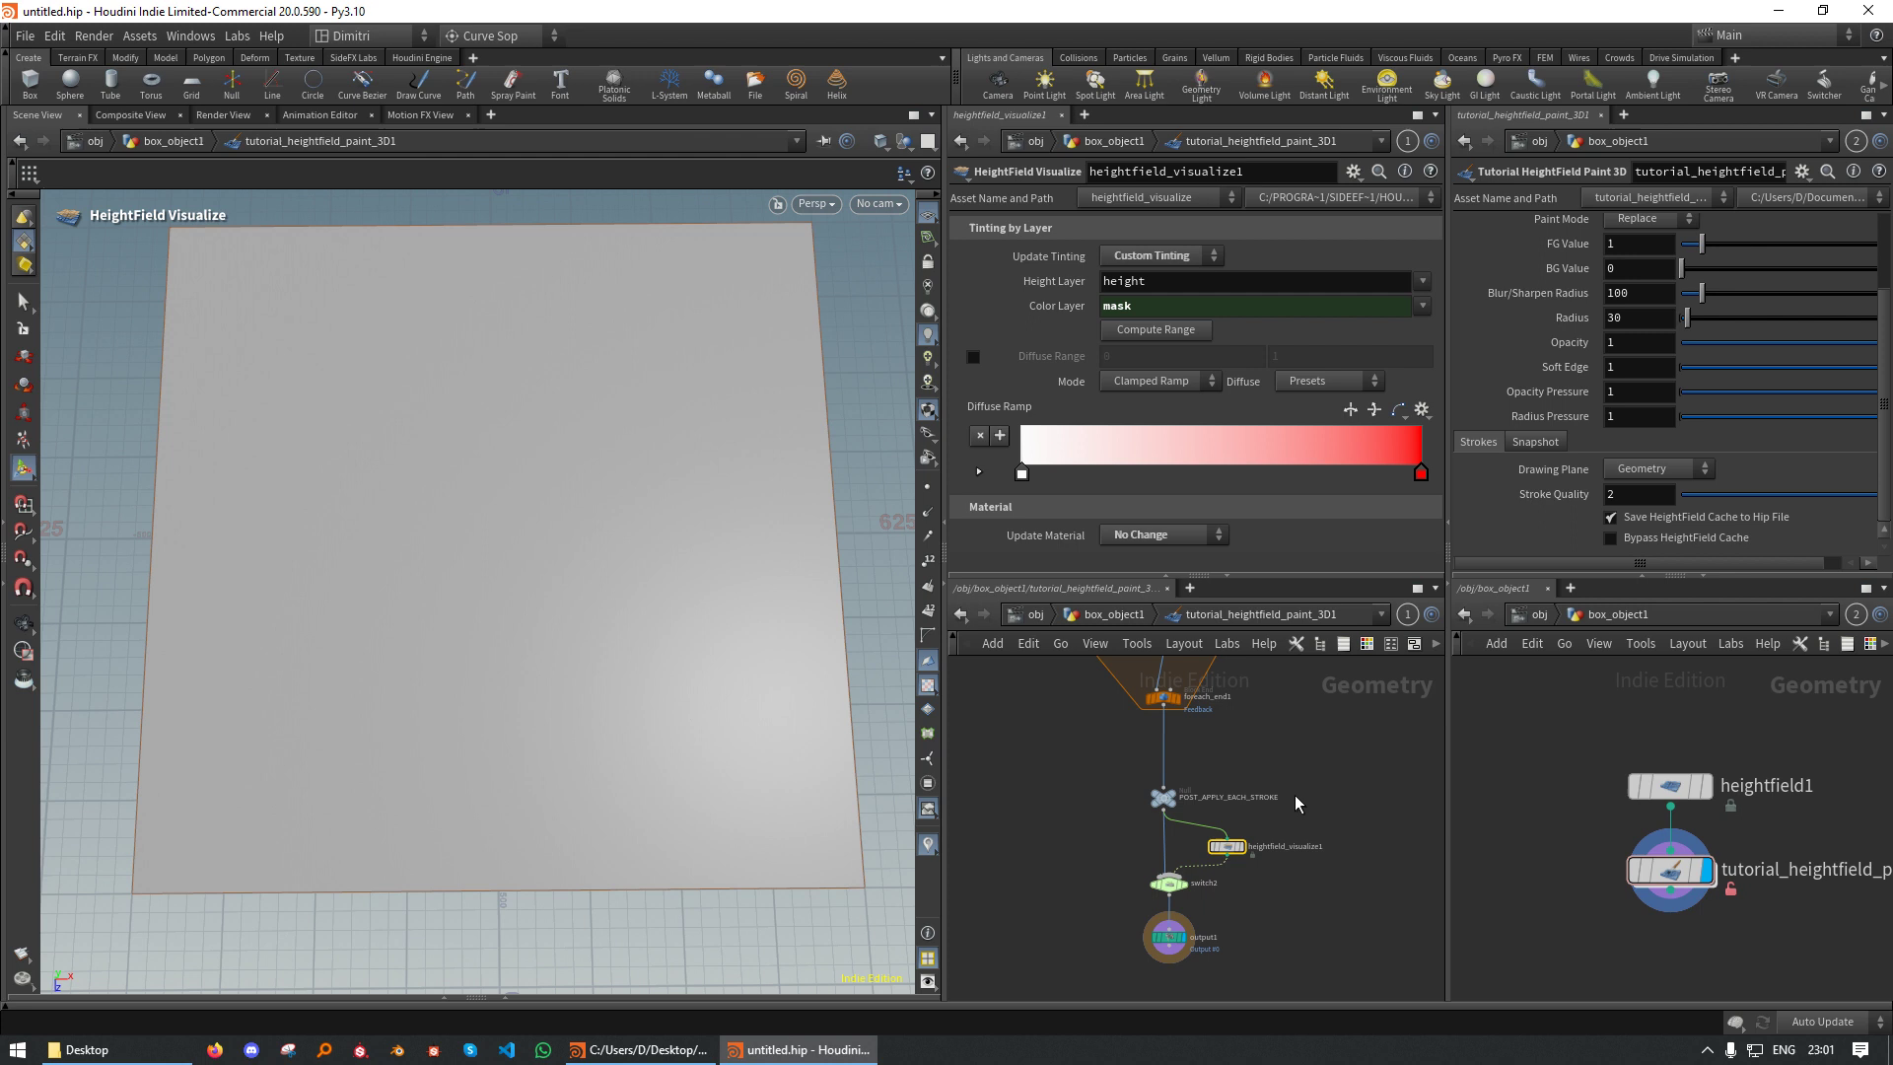
scroll(1268, 882, up, 3)
middle_drag(1262, 734, 1252, 903)
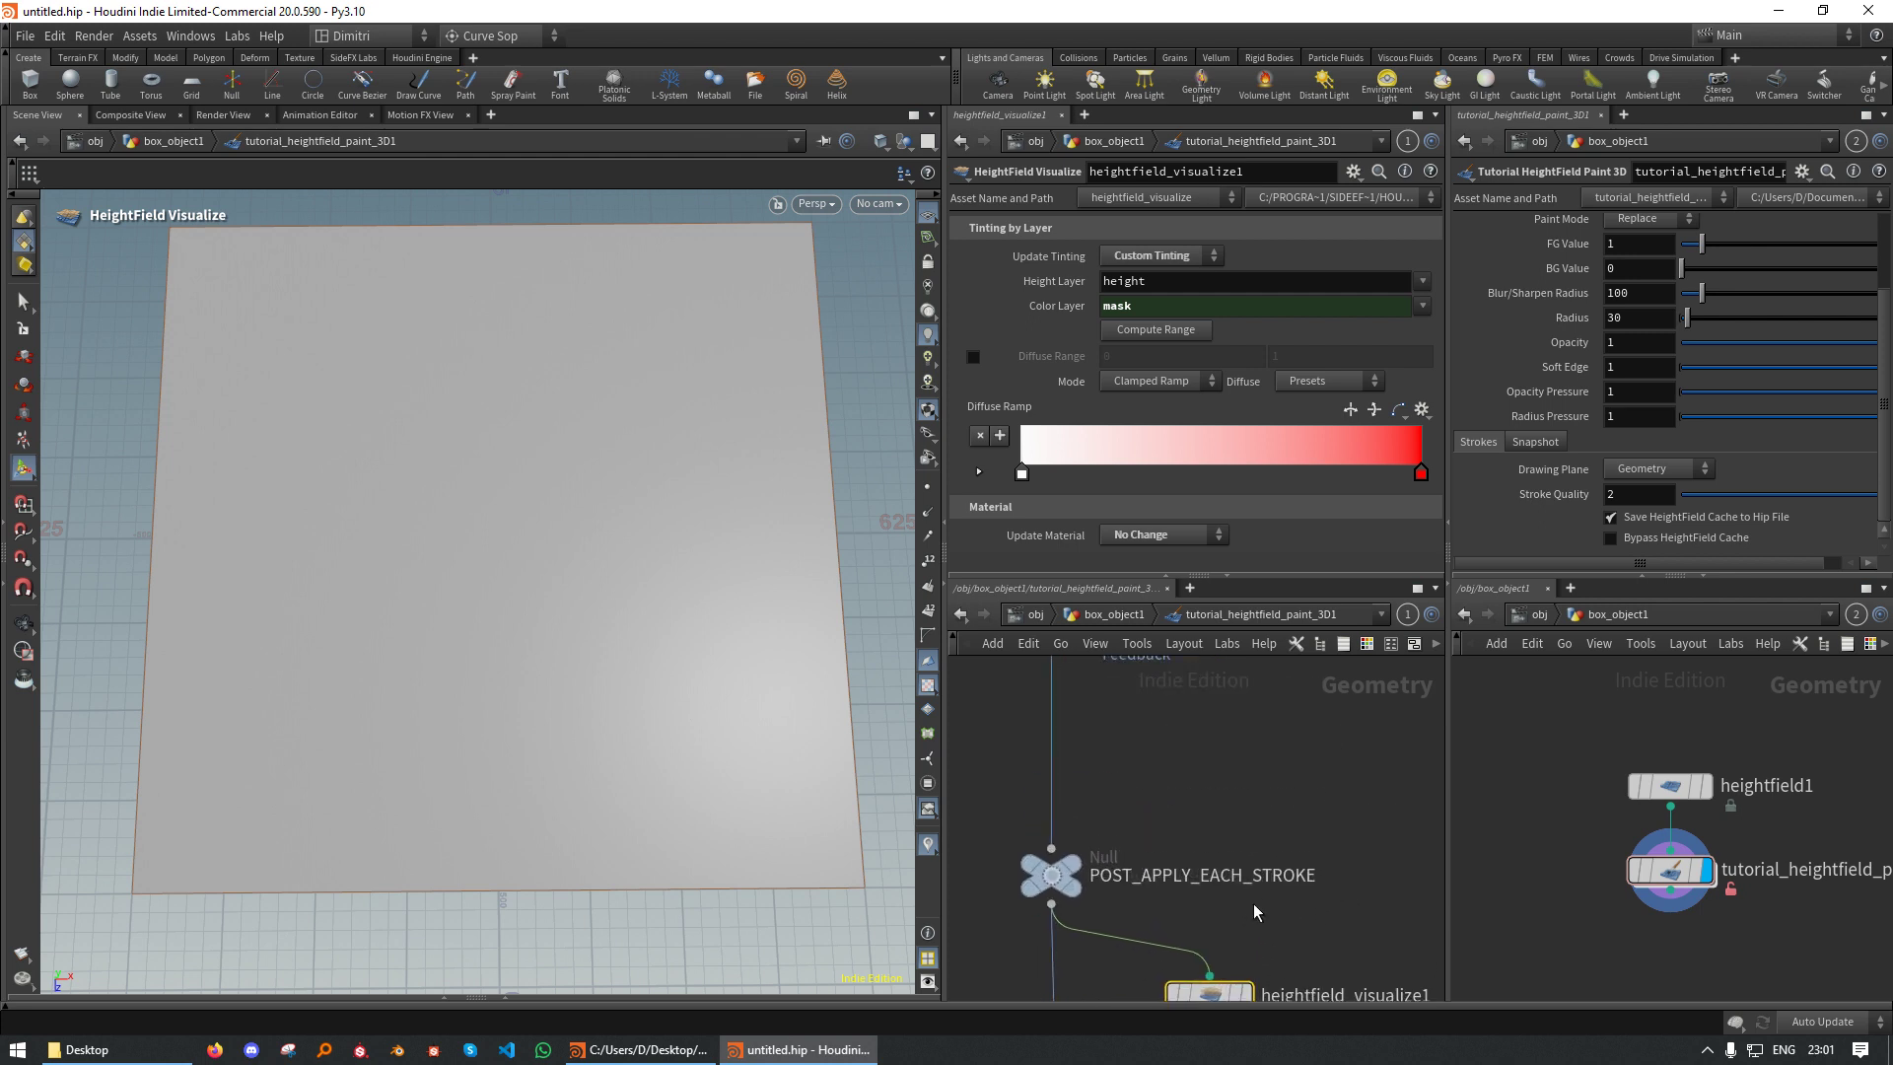
Rearrange the STROKE_STASH and all_strokes nodes so they sit neatly beside and below STROKE_CURVES
scroll(1334, 796, down, 3)
mouse_move(1336, 781)
middle_down()
mouse_move(1314, 991)
mouse_move(1361, 837)
mouse_move(1368, 890)
middle_up()
scroll(1336, 869, down, 3)
scroll(1038, 785, up, 4)
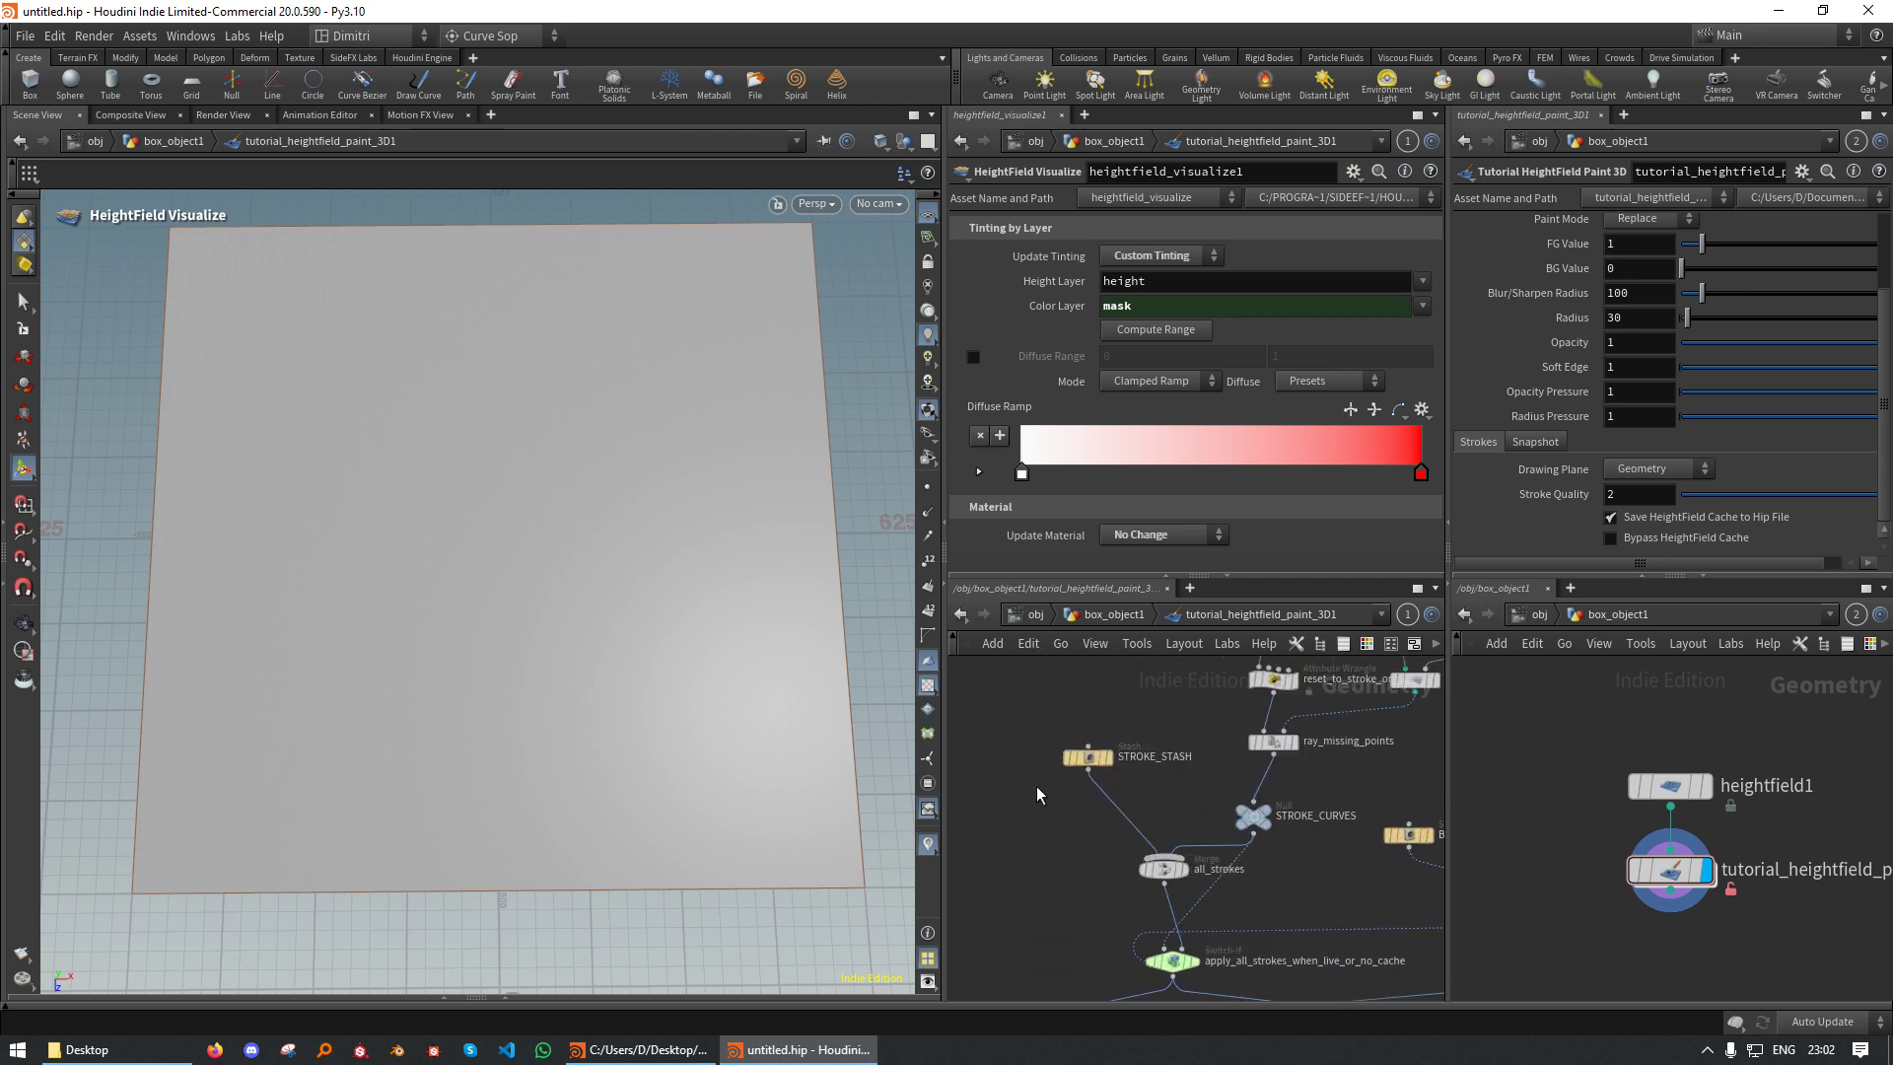
drag(1037, 785, 1034, 805)
middle_drag(1152, 771, 1166, 685)
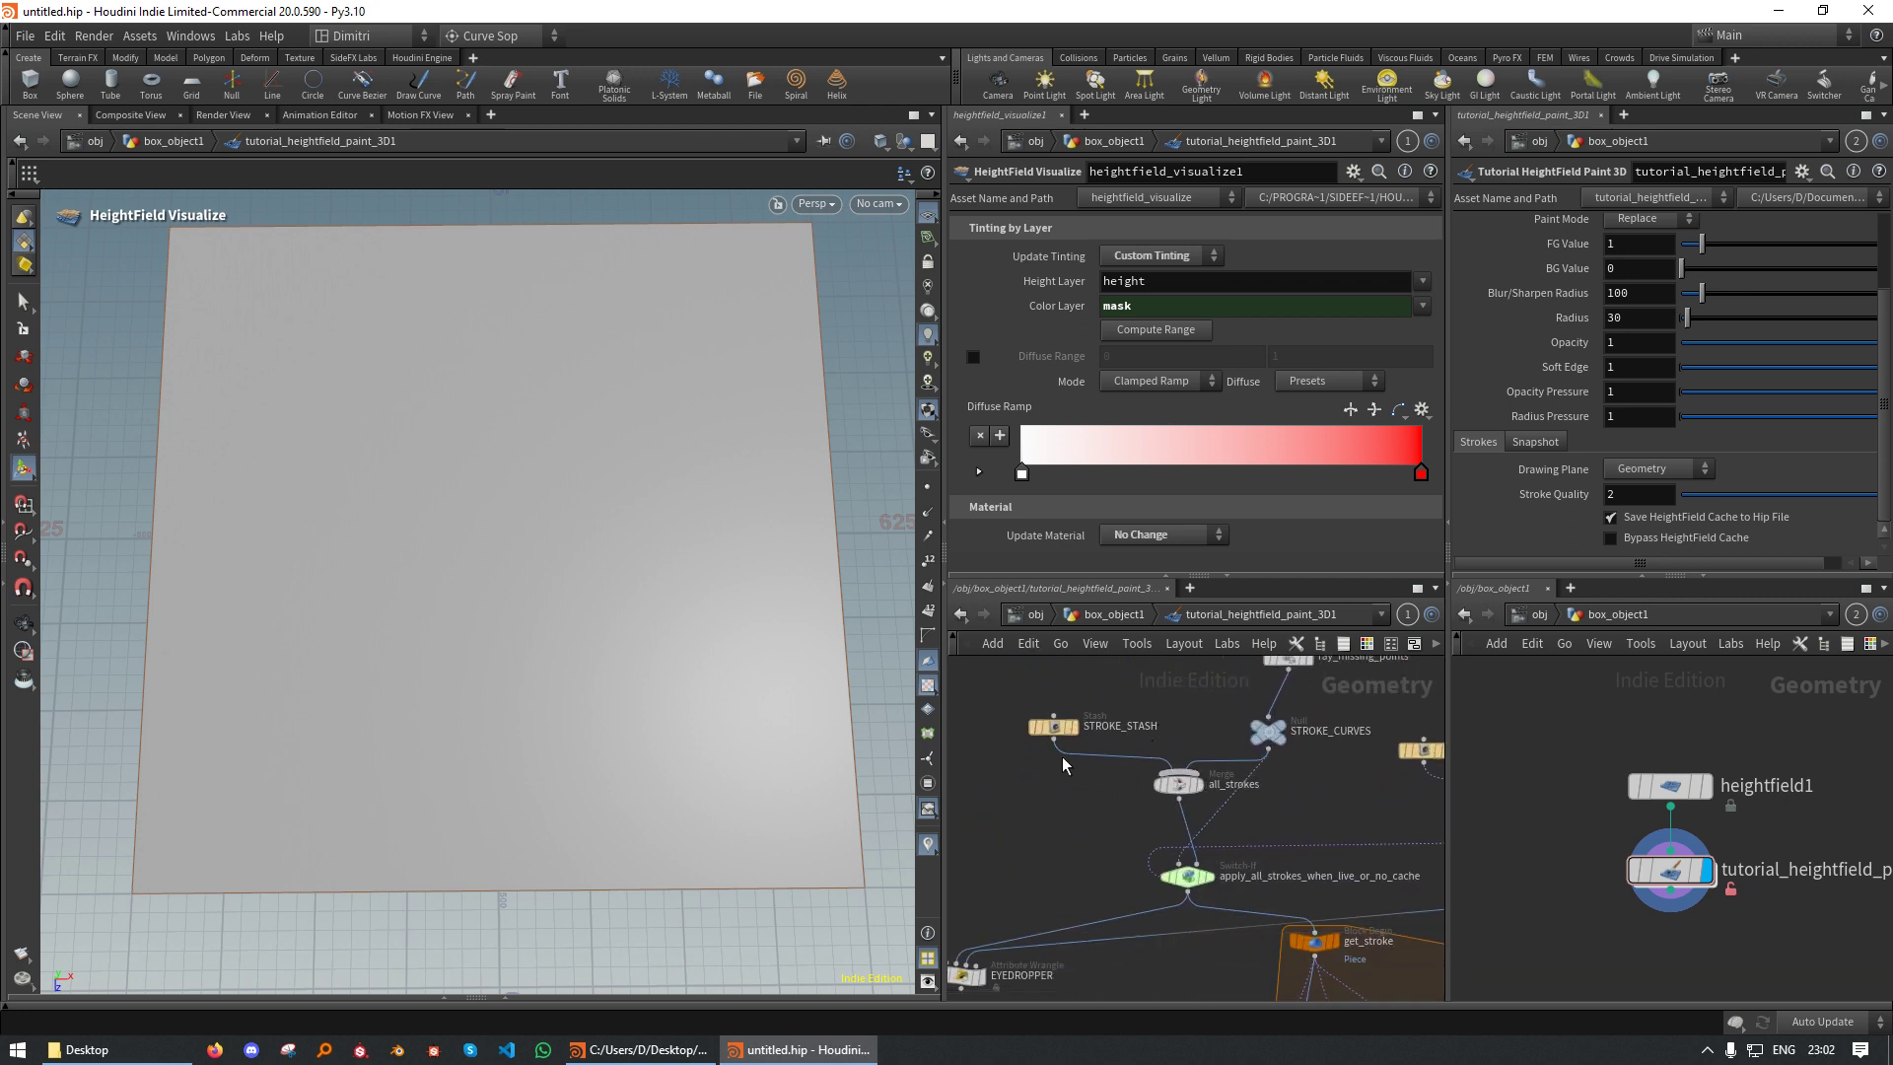
drag(1057, 732, 1050, 738)
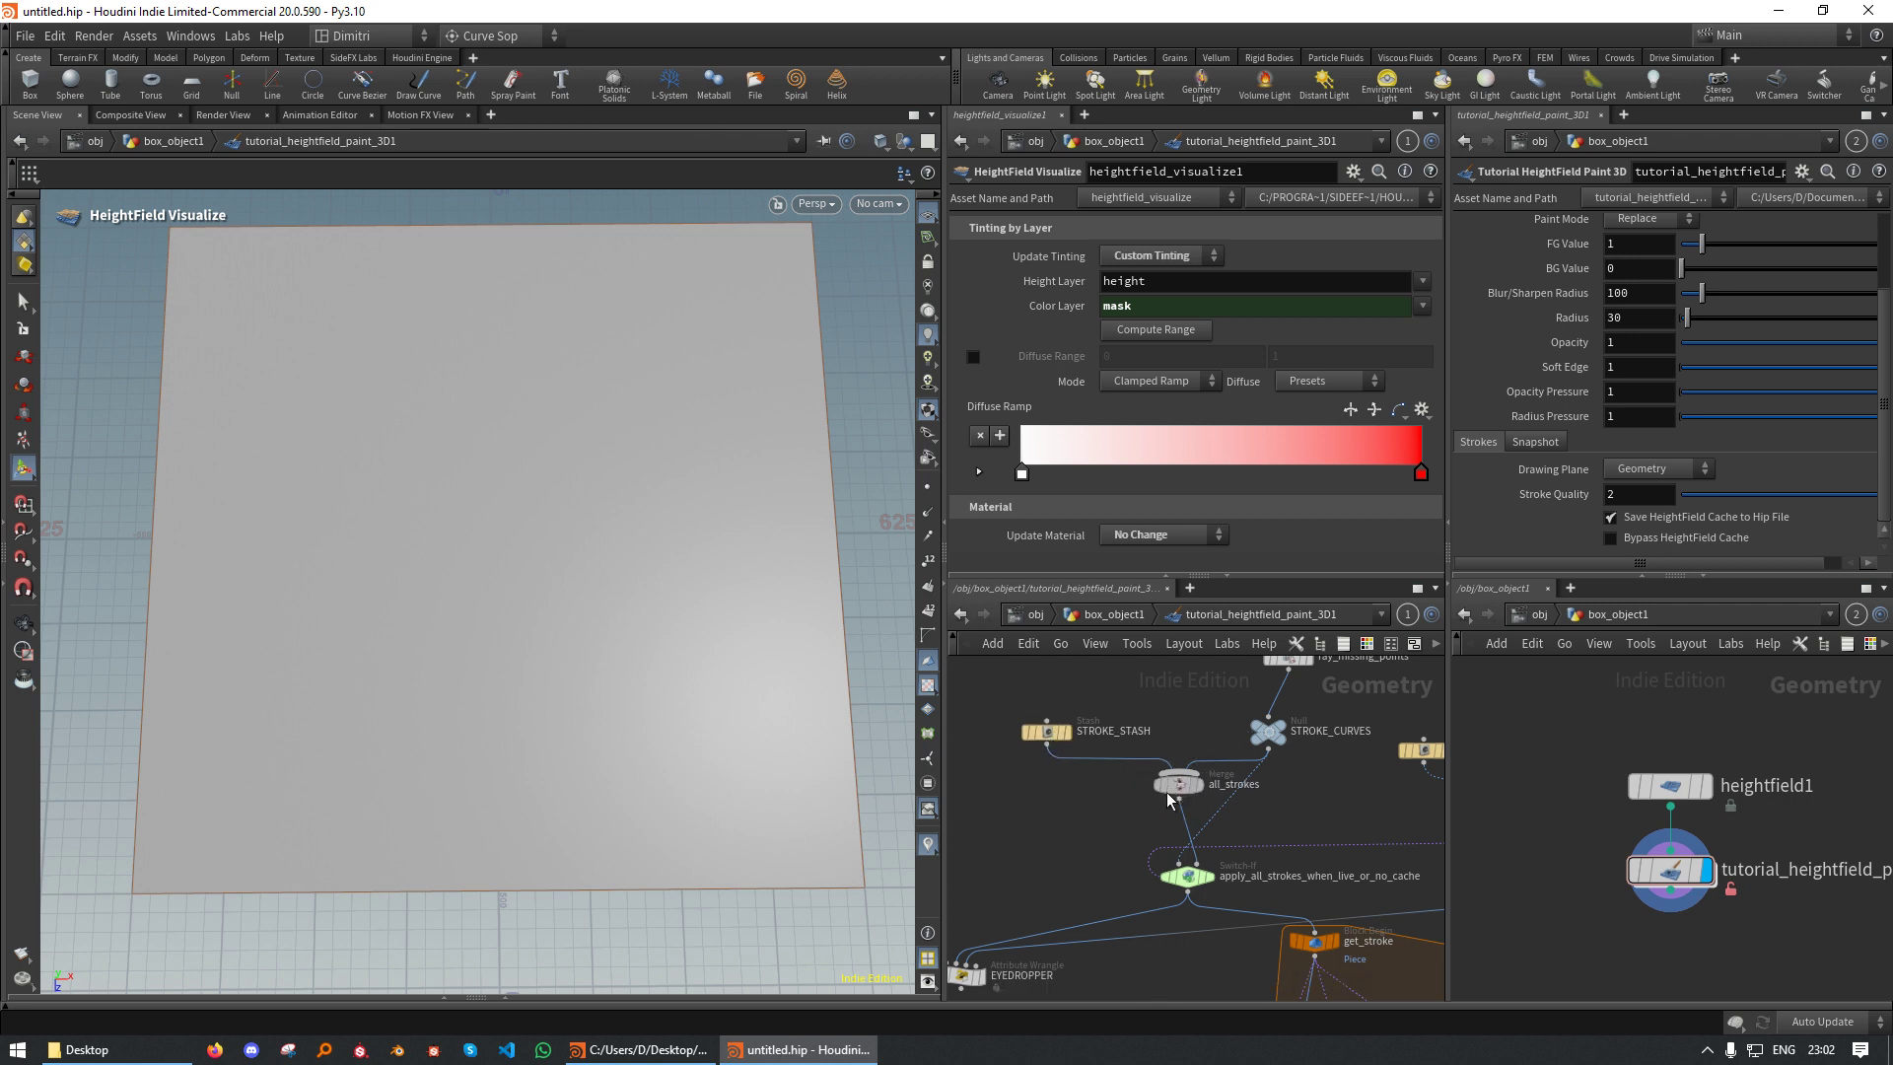
drag(1171, 787, 1161, 810)
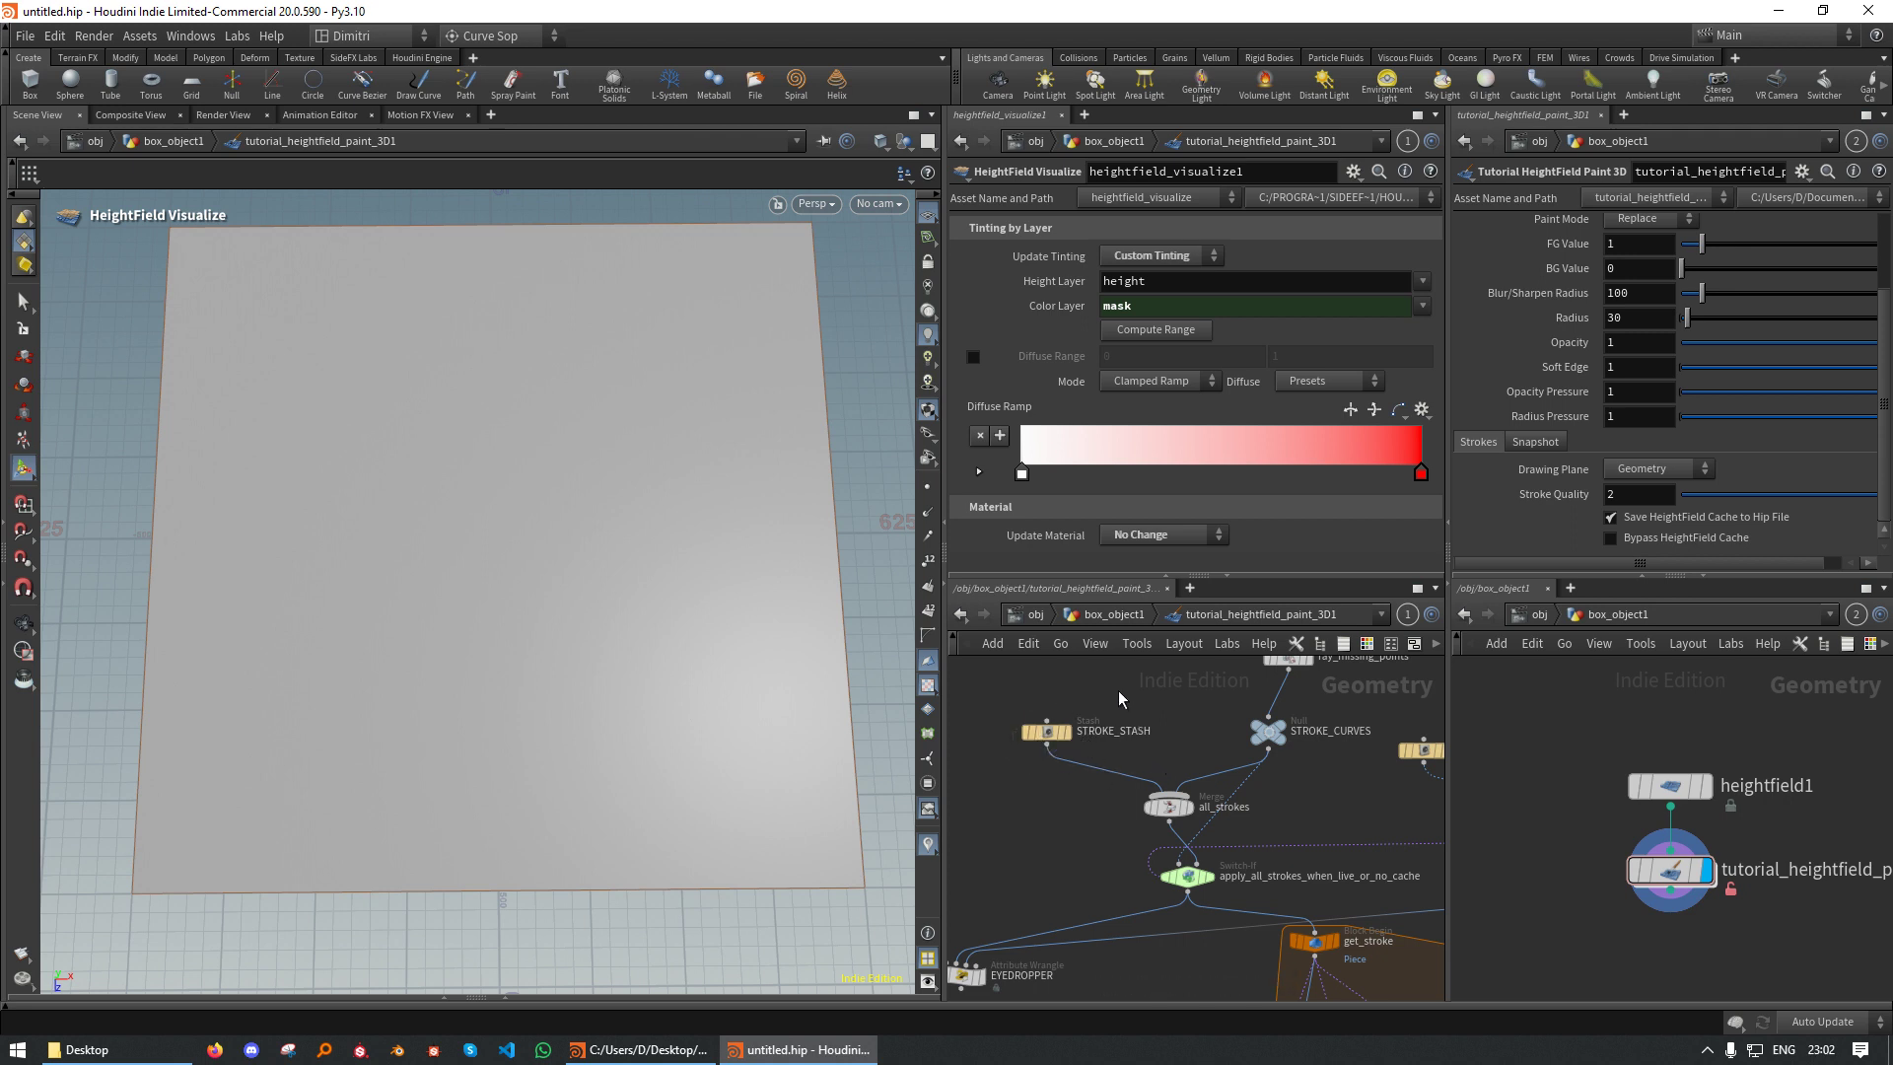
drag(1047, 731, 1075, 731)
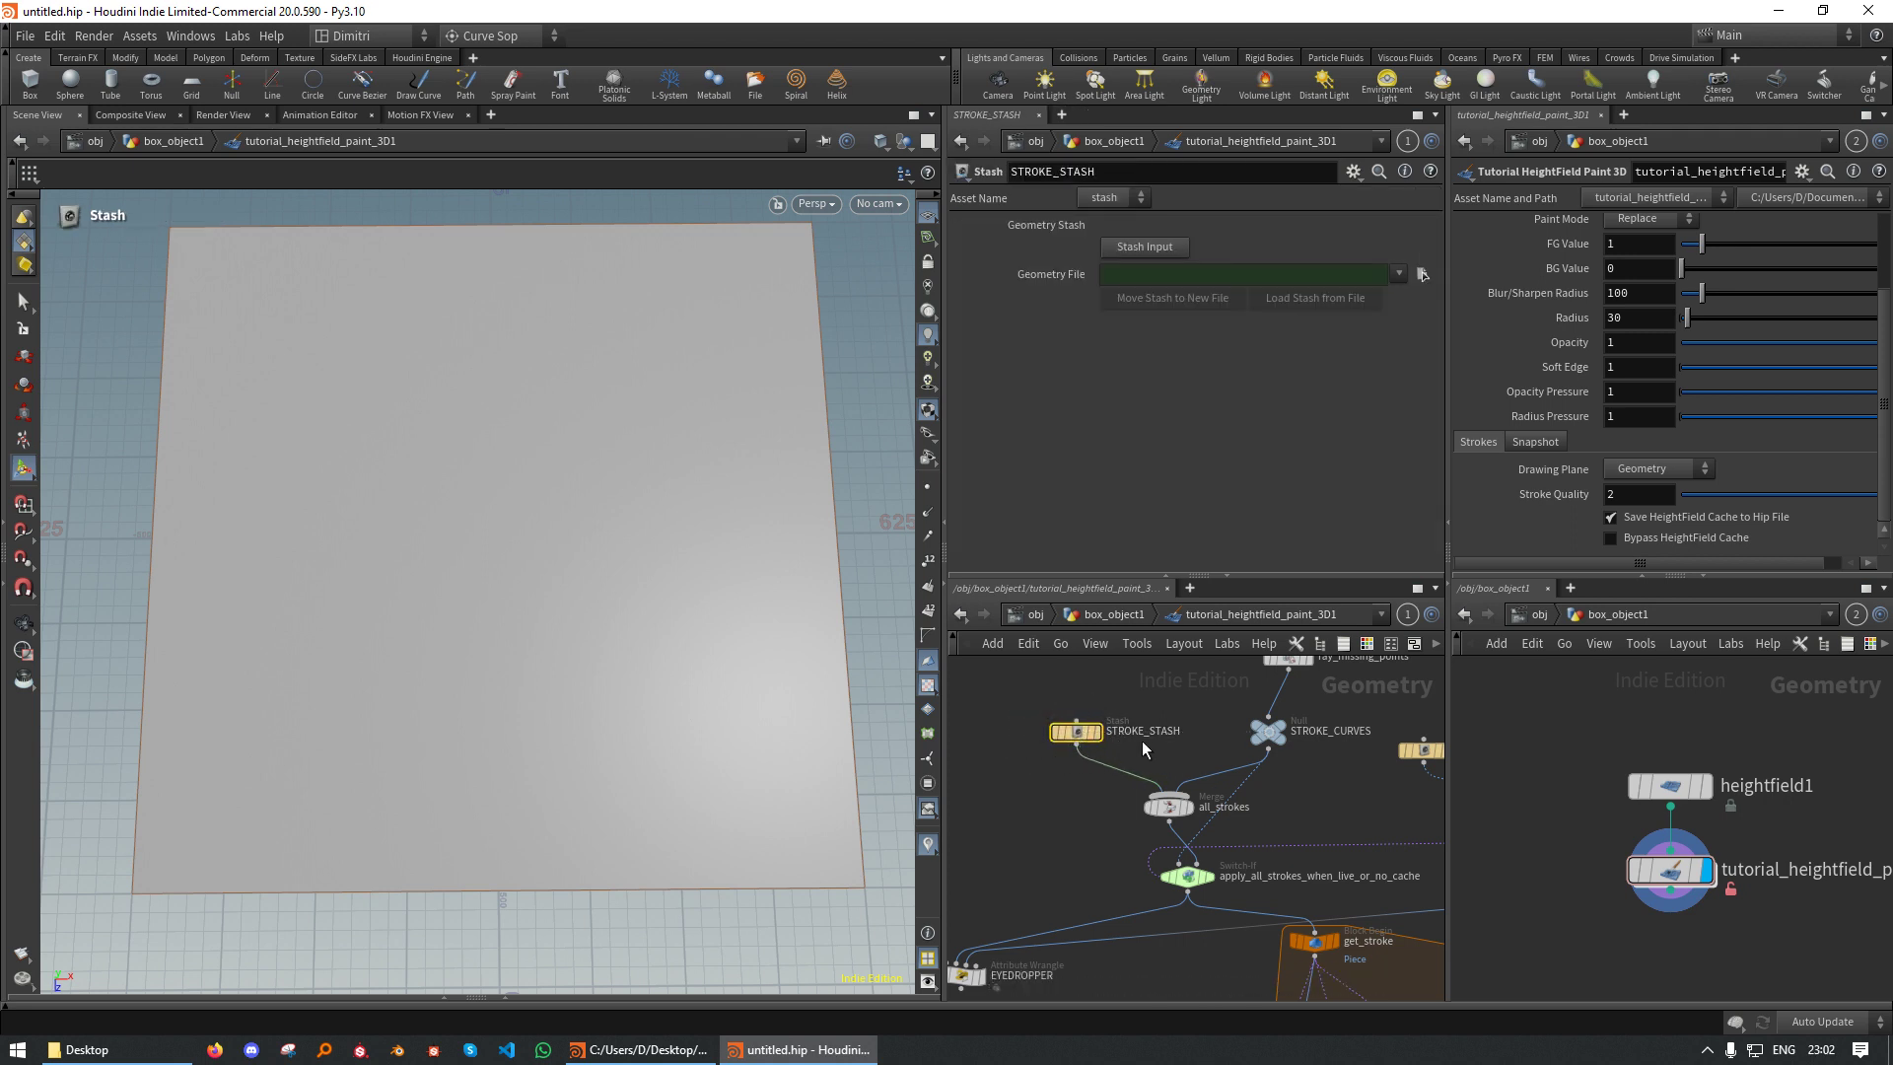
Examine the STROKE_STASH and baked stroke stash nodes within the overall network, and check the paint asset's available node actions
mouse_move(1087, 737)
mouse_move(1184, 767)
middle_down()
mouse_move(1018, 767)
mouse_move(1075, 762)
mouse_move(1225, 809)
mouse_move(1182, 767)
middle_up()
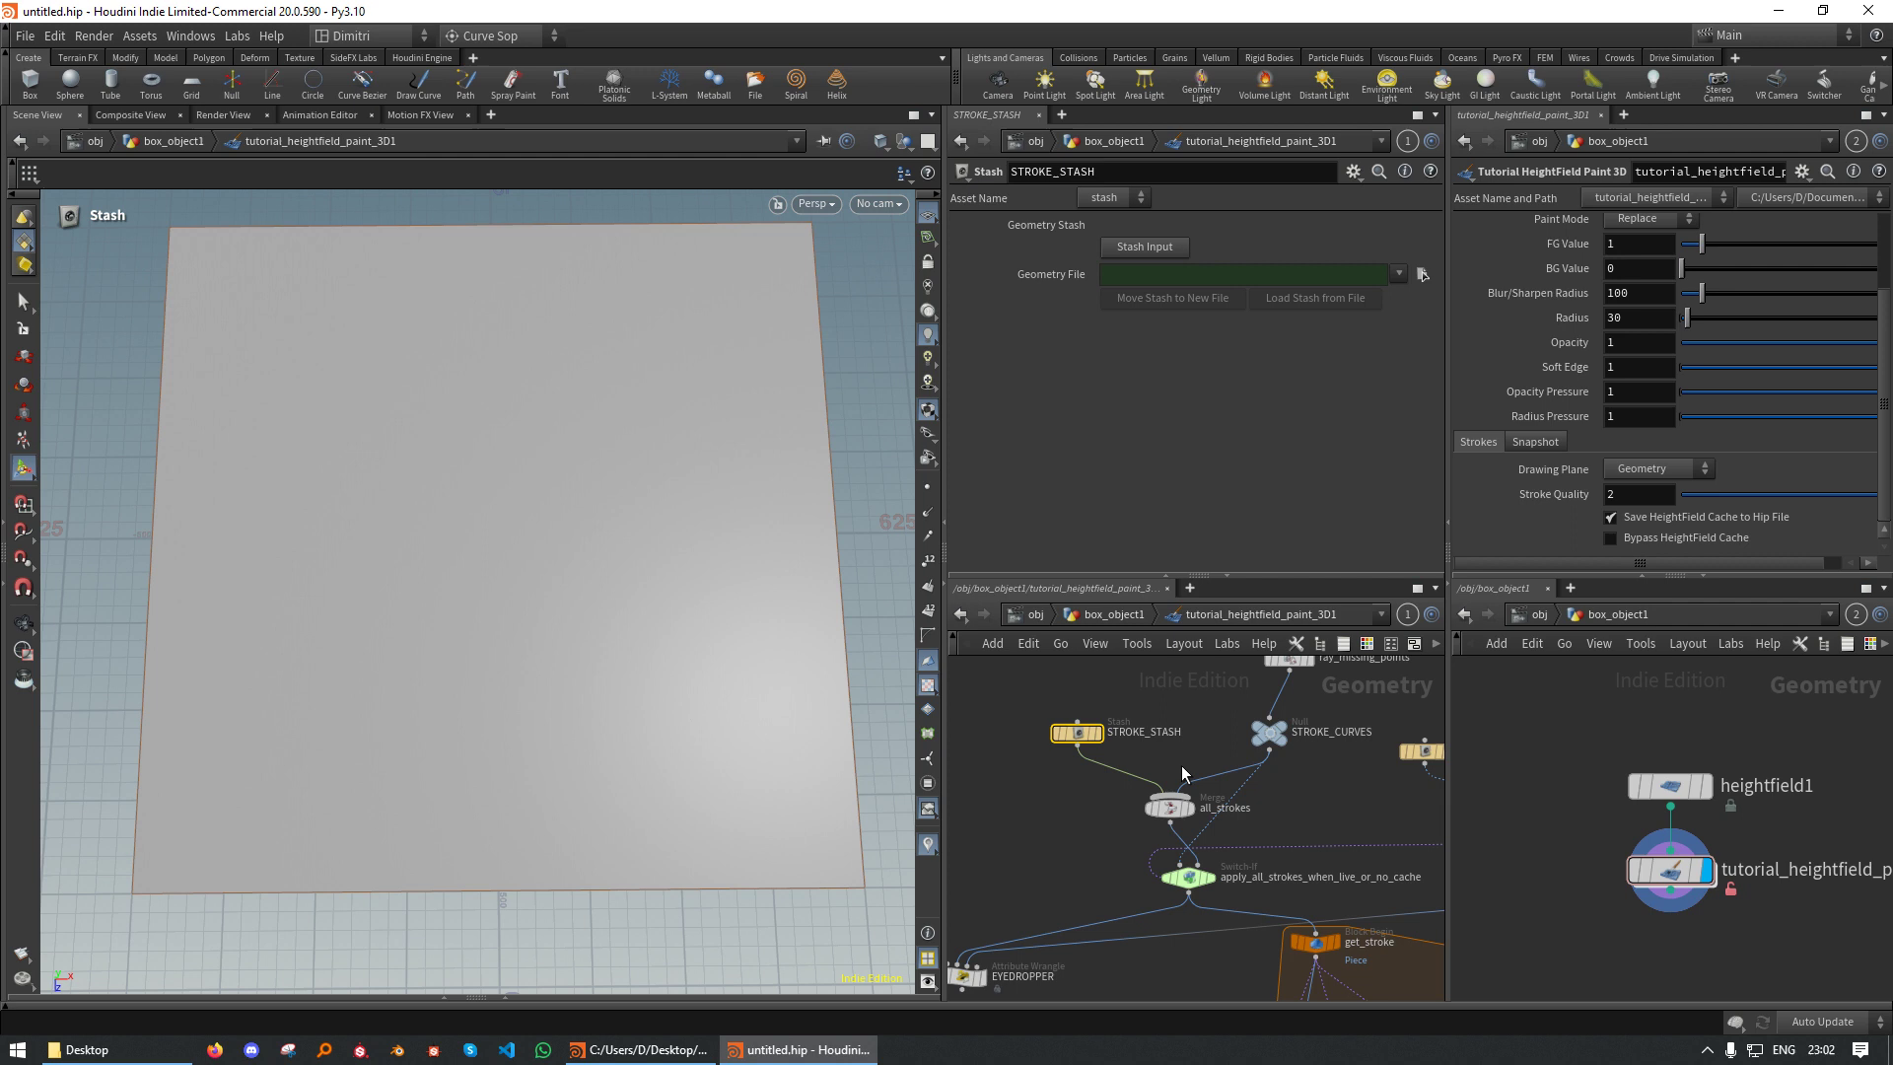
key(h)
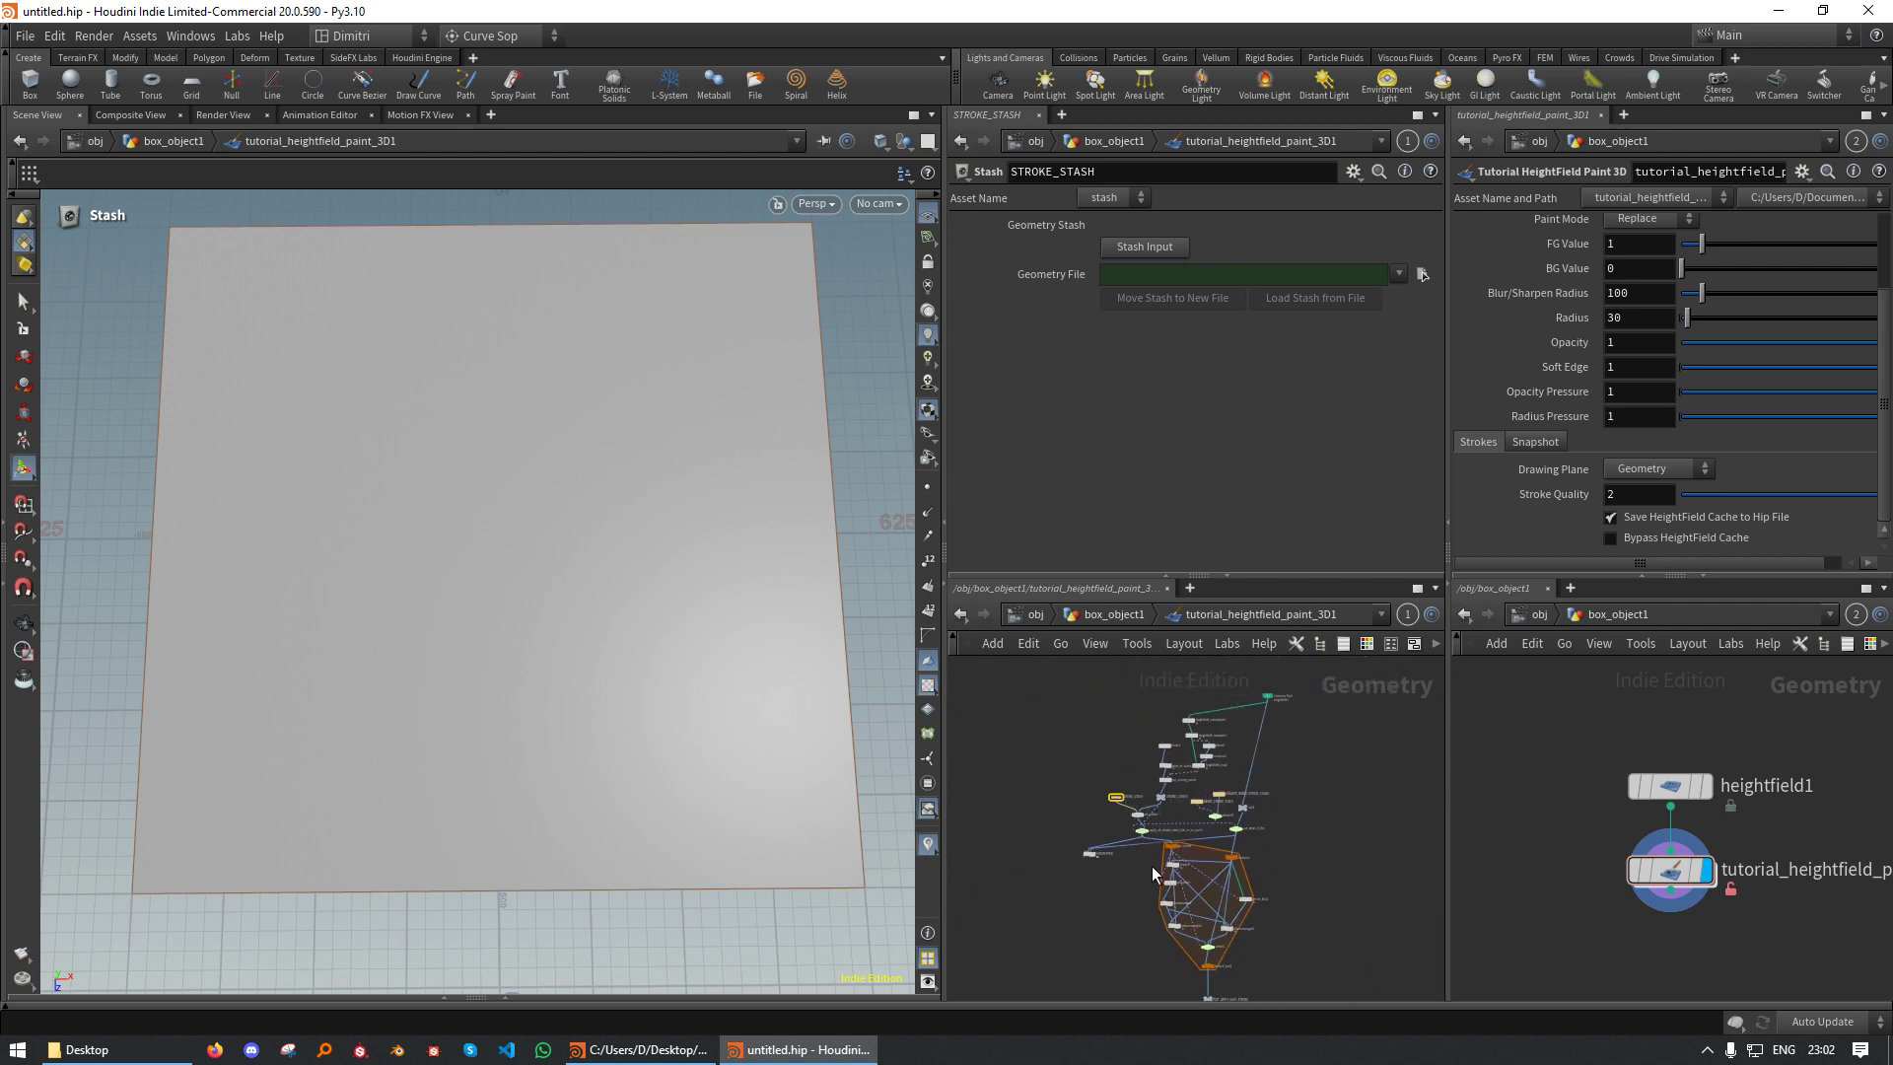
scroll(1151, 866, up, 6)
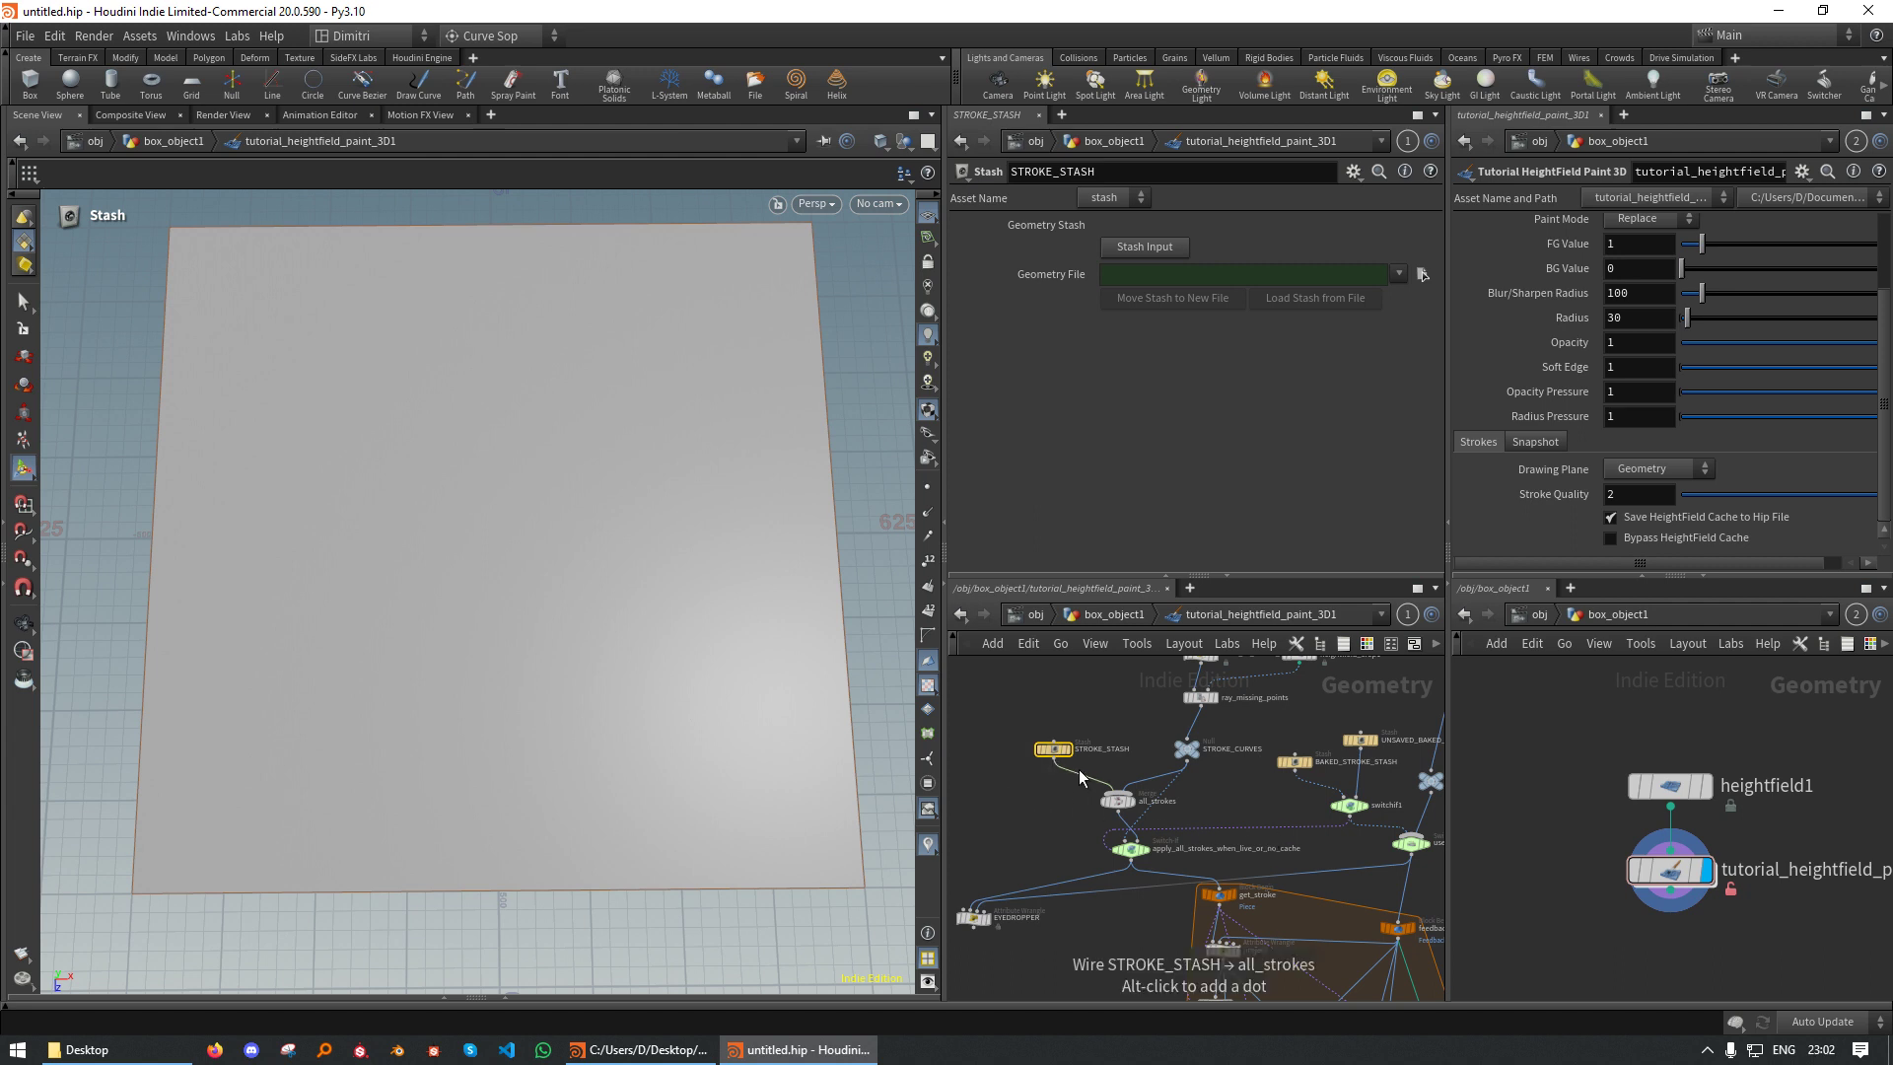
middle_drag(1254, 810, 1222, 743)
click(1292, 758)
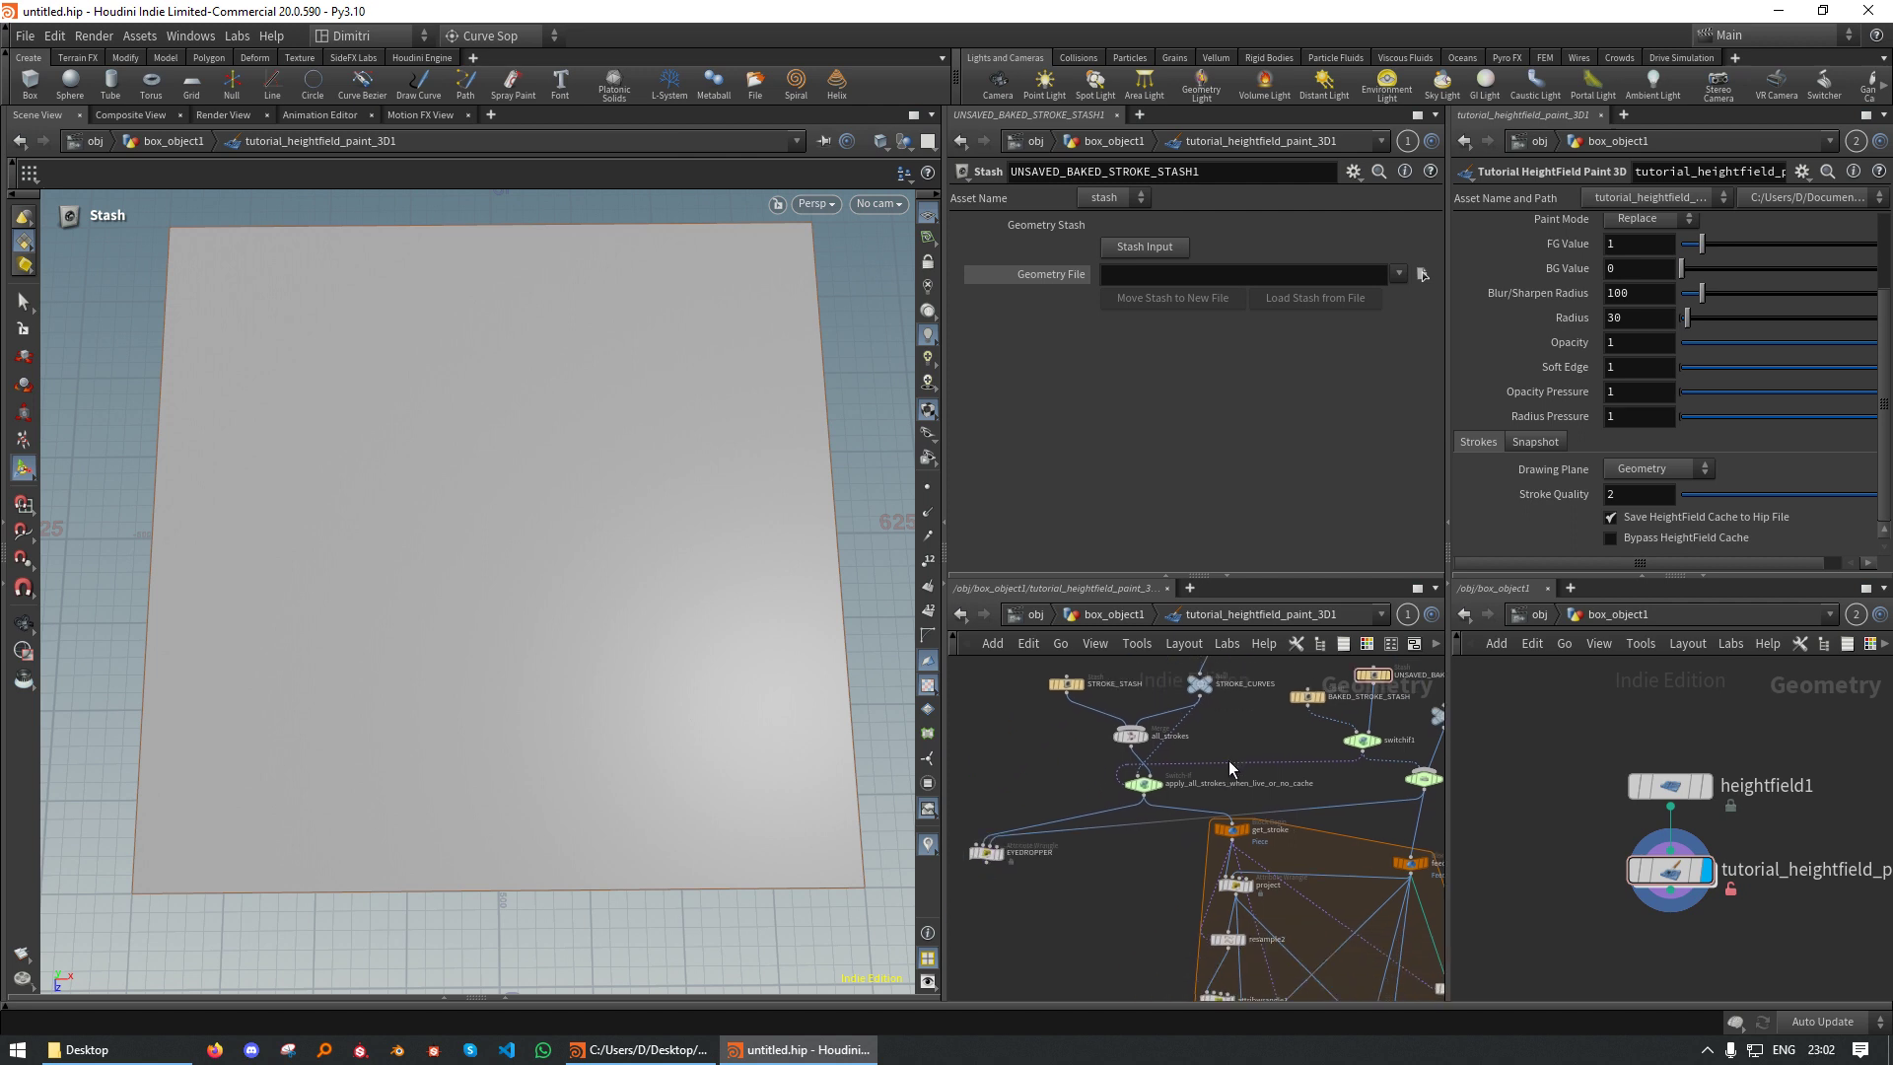
right_click(1667, 862)
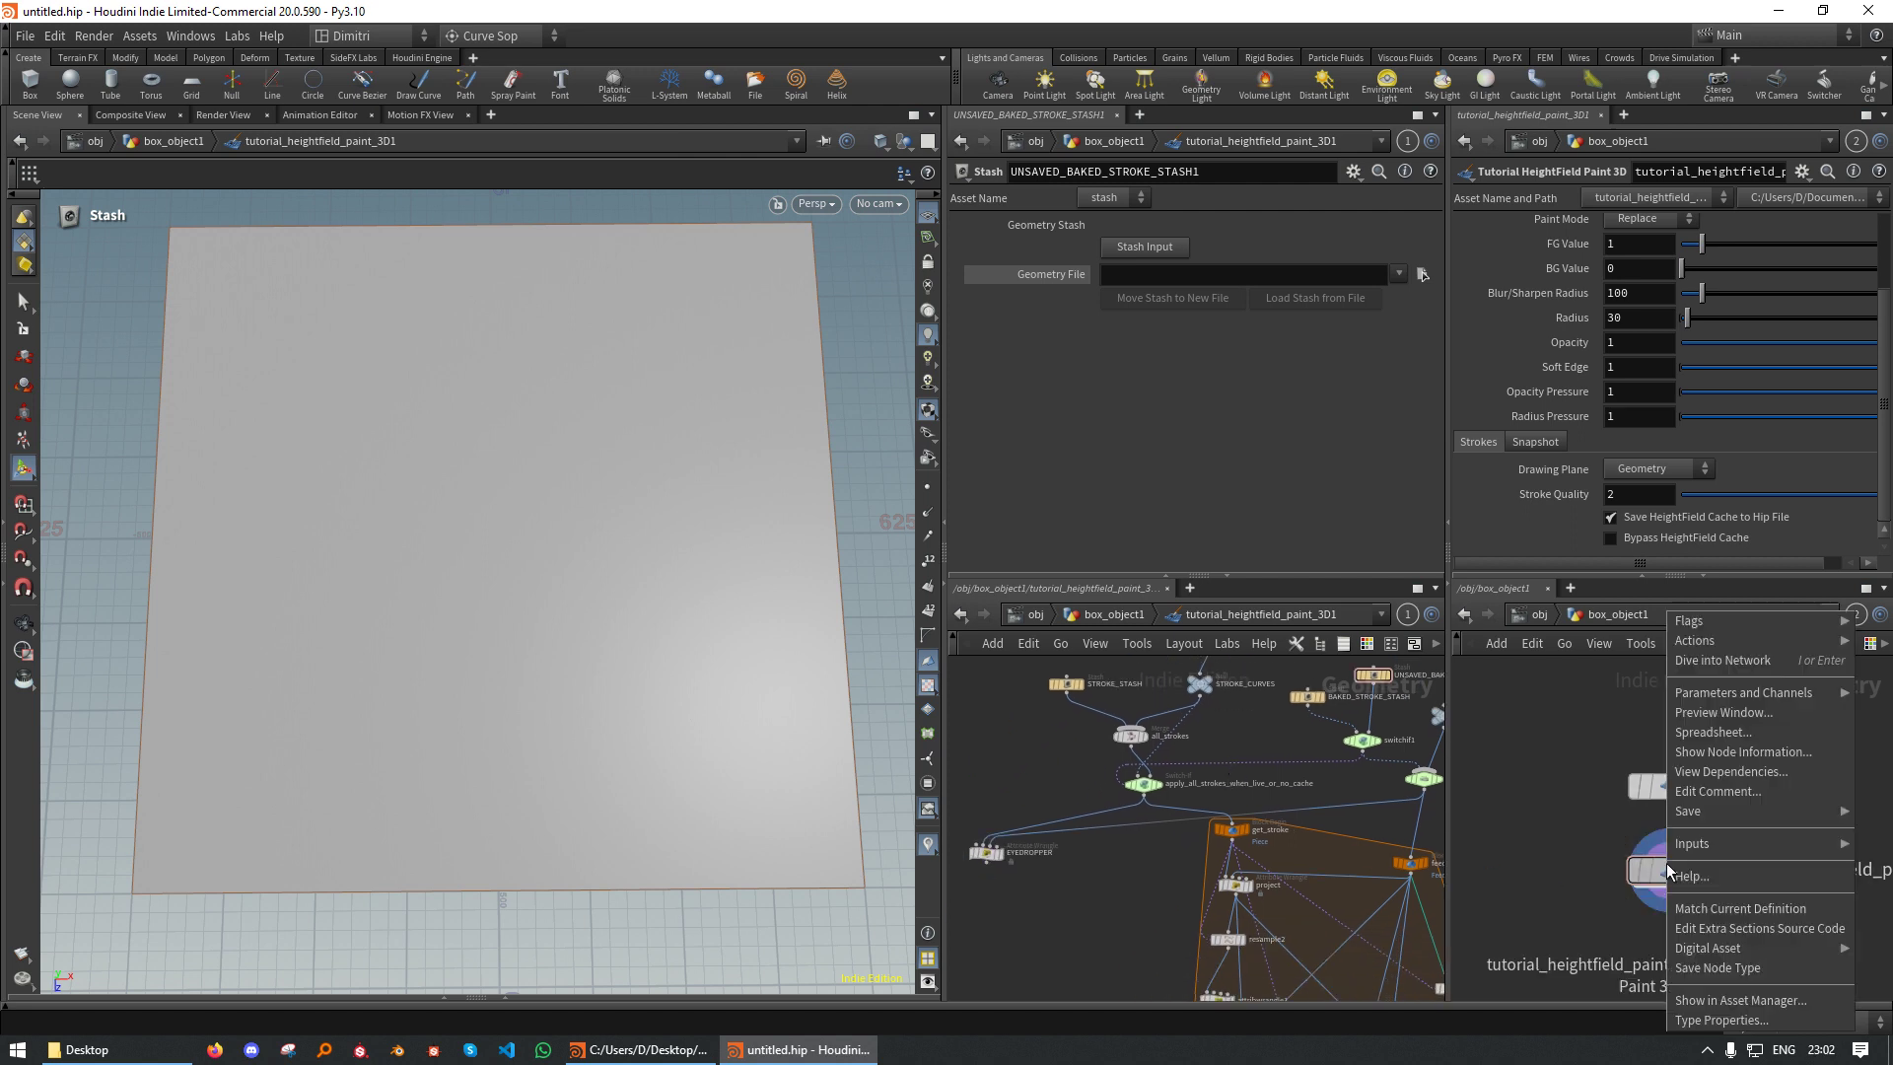
click(1505, 830)
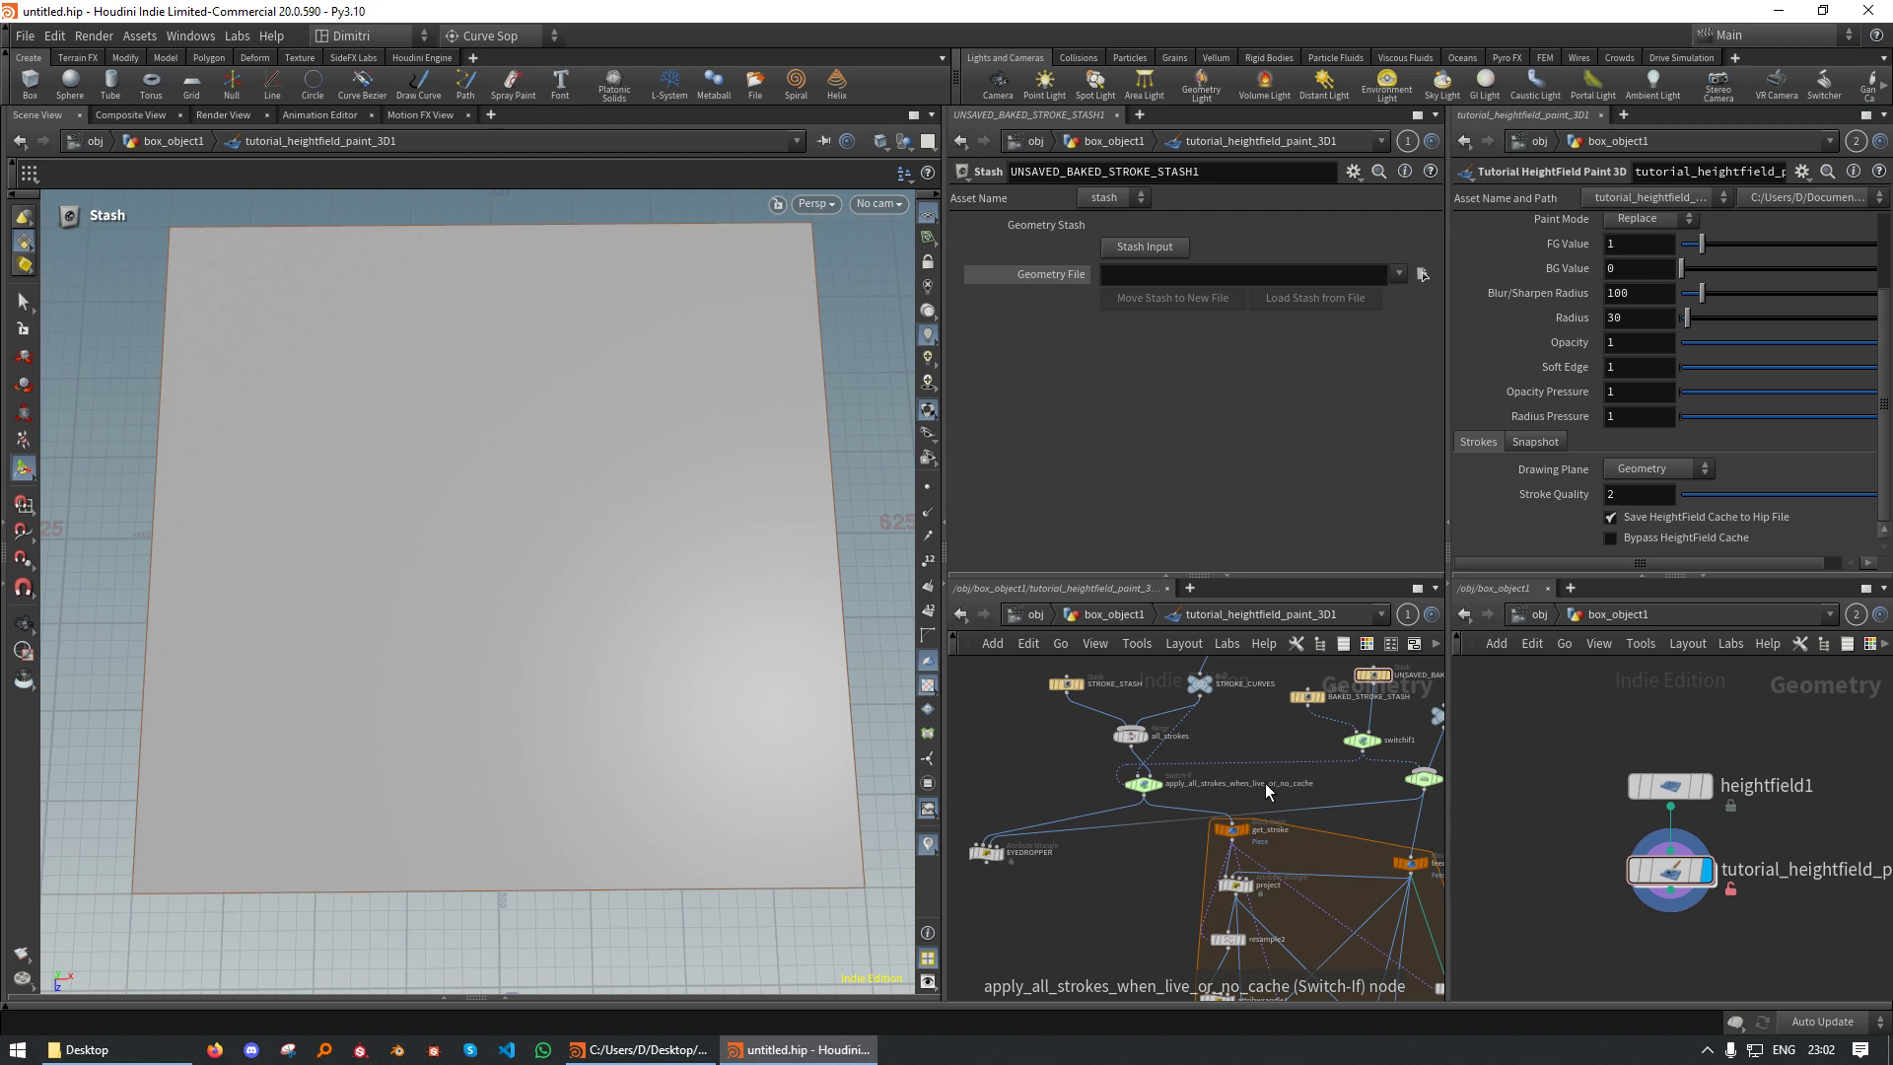
Delete attribwrangle1, volumewrangle3, volumewrangle4 and terrain_blur1 from the for-each block
middle_drag(1269, 876, 1233, 777)
middle_drag(1090, 871, 1002, 752)
middle_drag(1090, 994, 1136, 834)
middle_drag(1097, 673, 1068, 850)
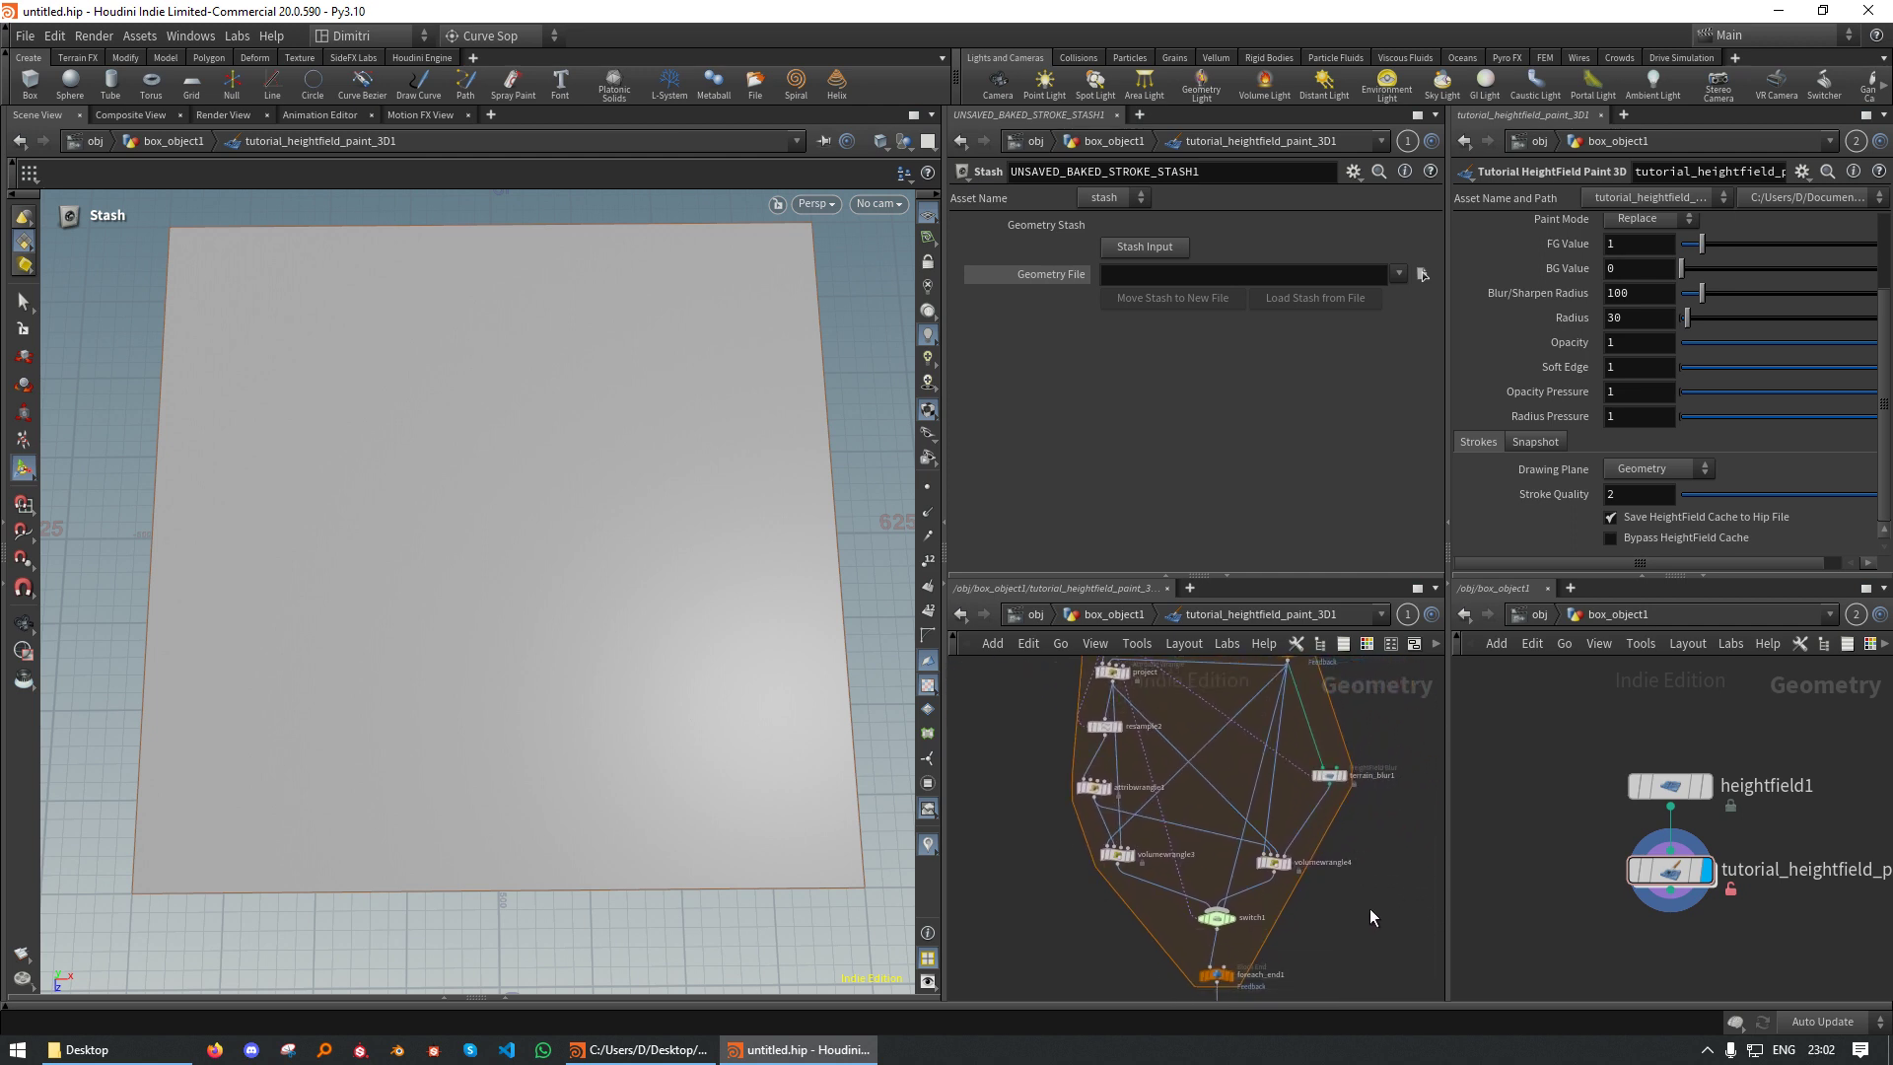
drag(1367, 908, 1073, 761)
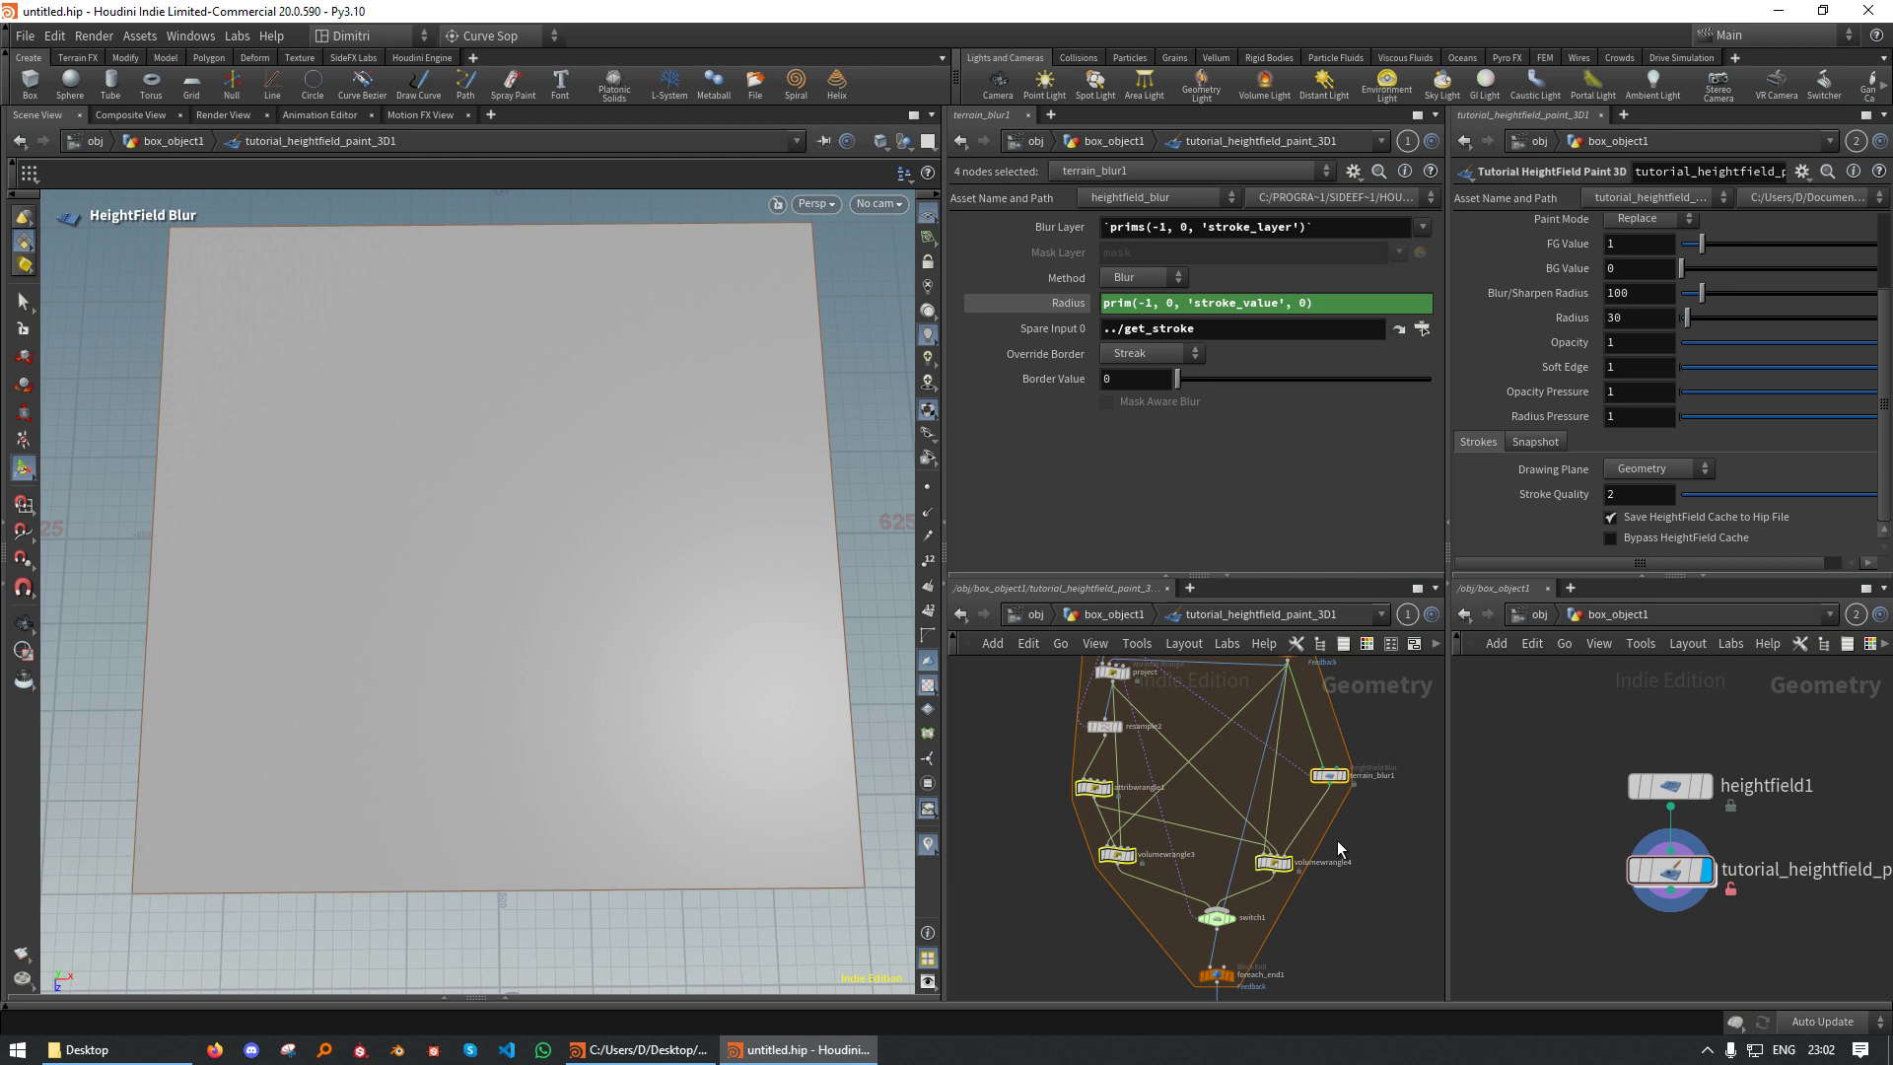
key(Delete)
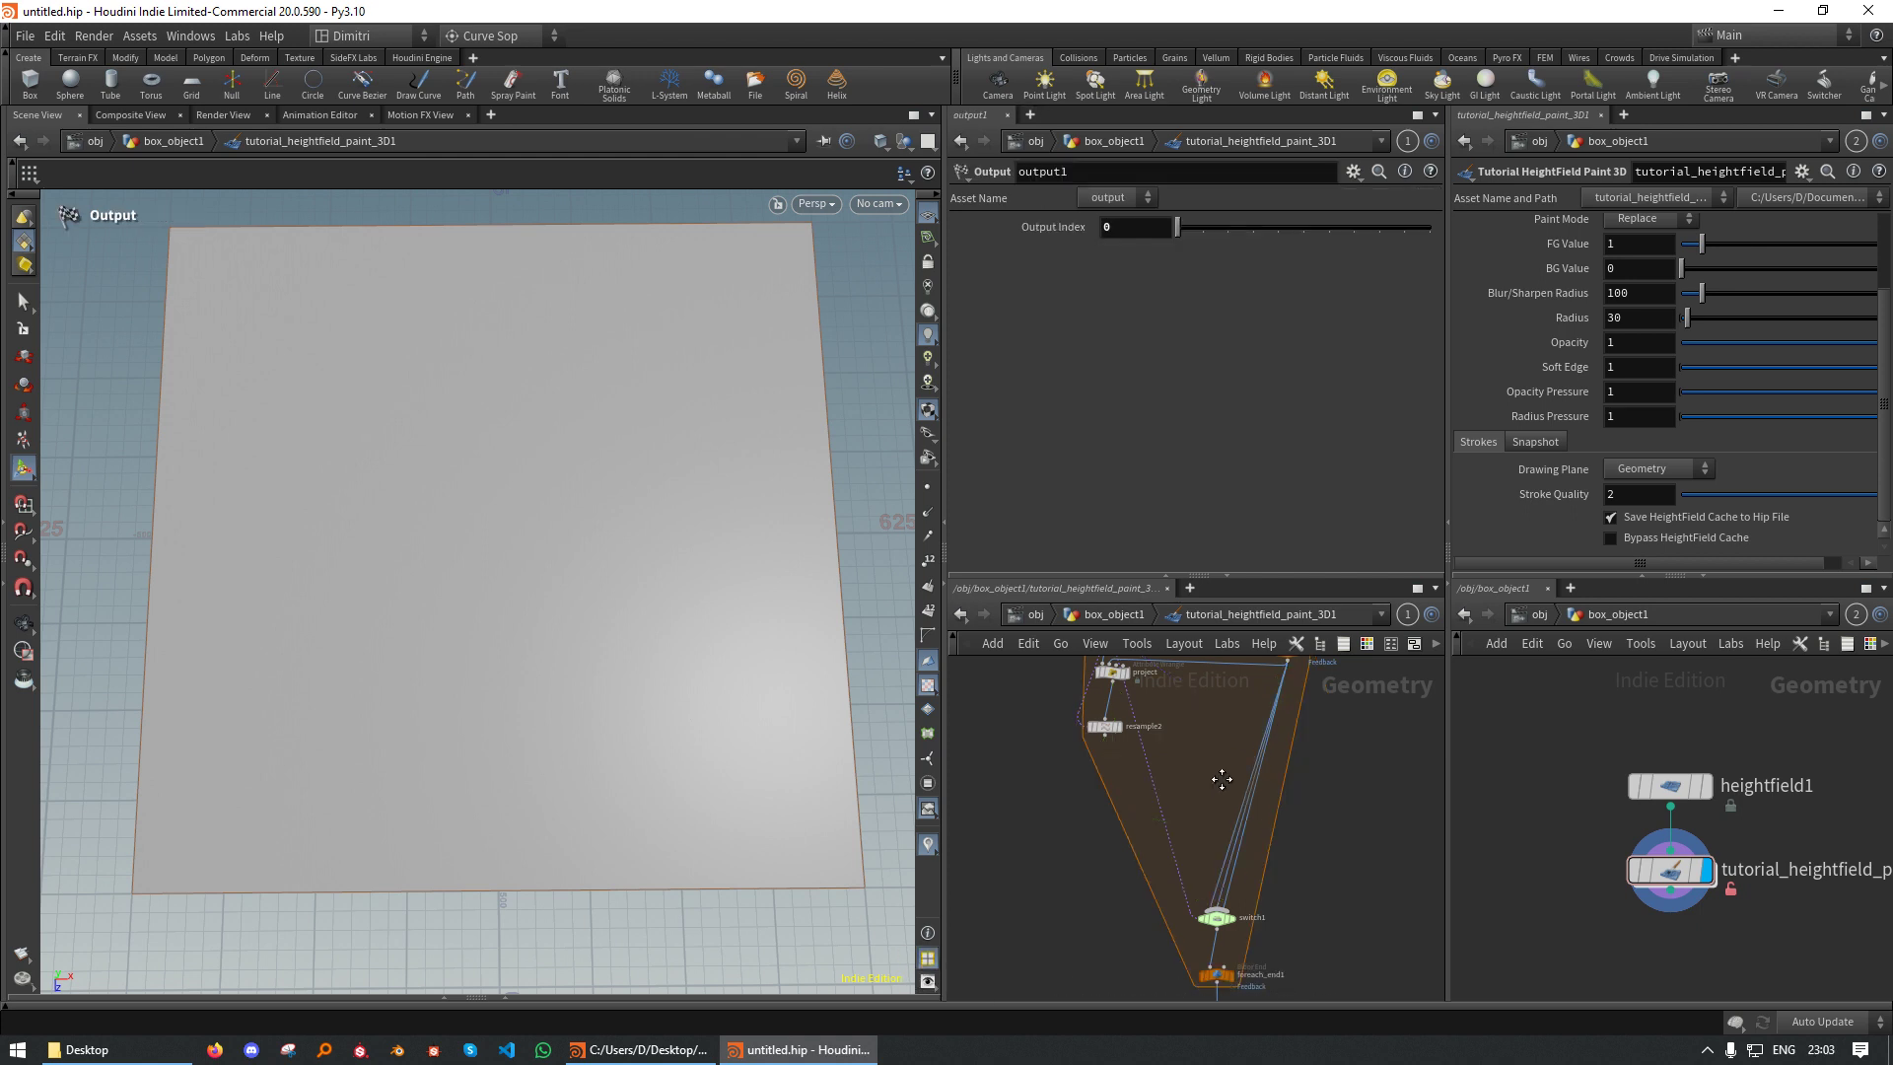
Delete switch1 from the for-each block and wire resample2's output into the for-each end node
middle_drag(1192, 794, 1280, 825)
drag(1410, 892, 1275, 950)
key(Delete)
mouse_move(1235, 843)
middle_down()
mouse_move(1209, 749)
mouse_move(1268, 855)
middle_up()
drag(1370, 803, 1197, 785)
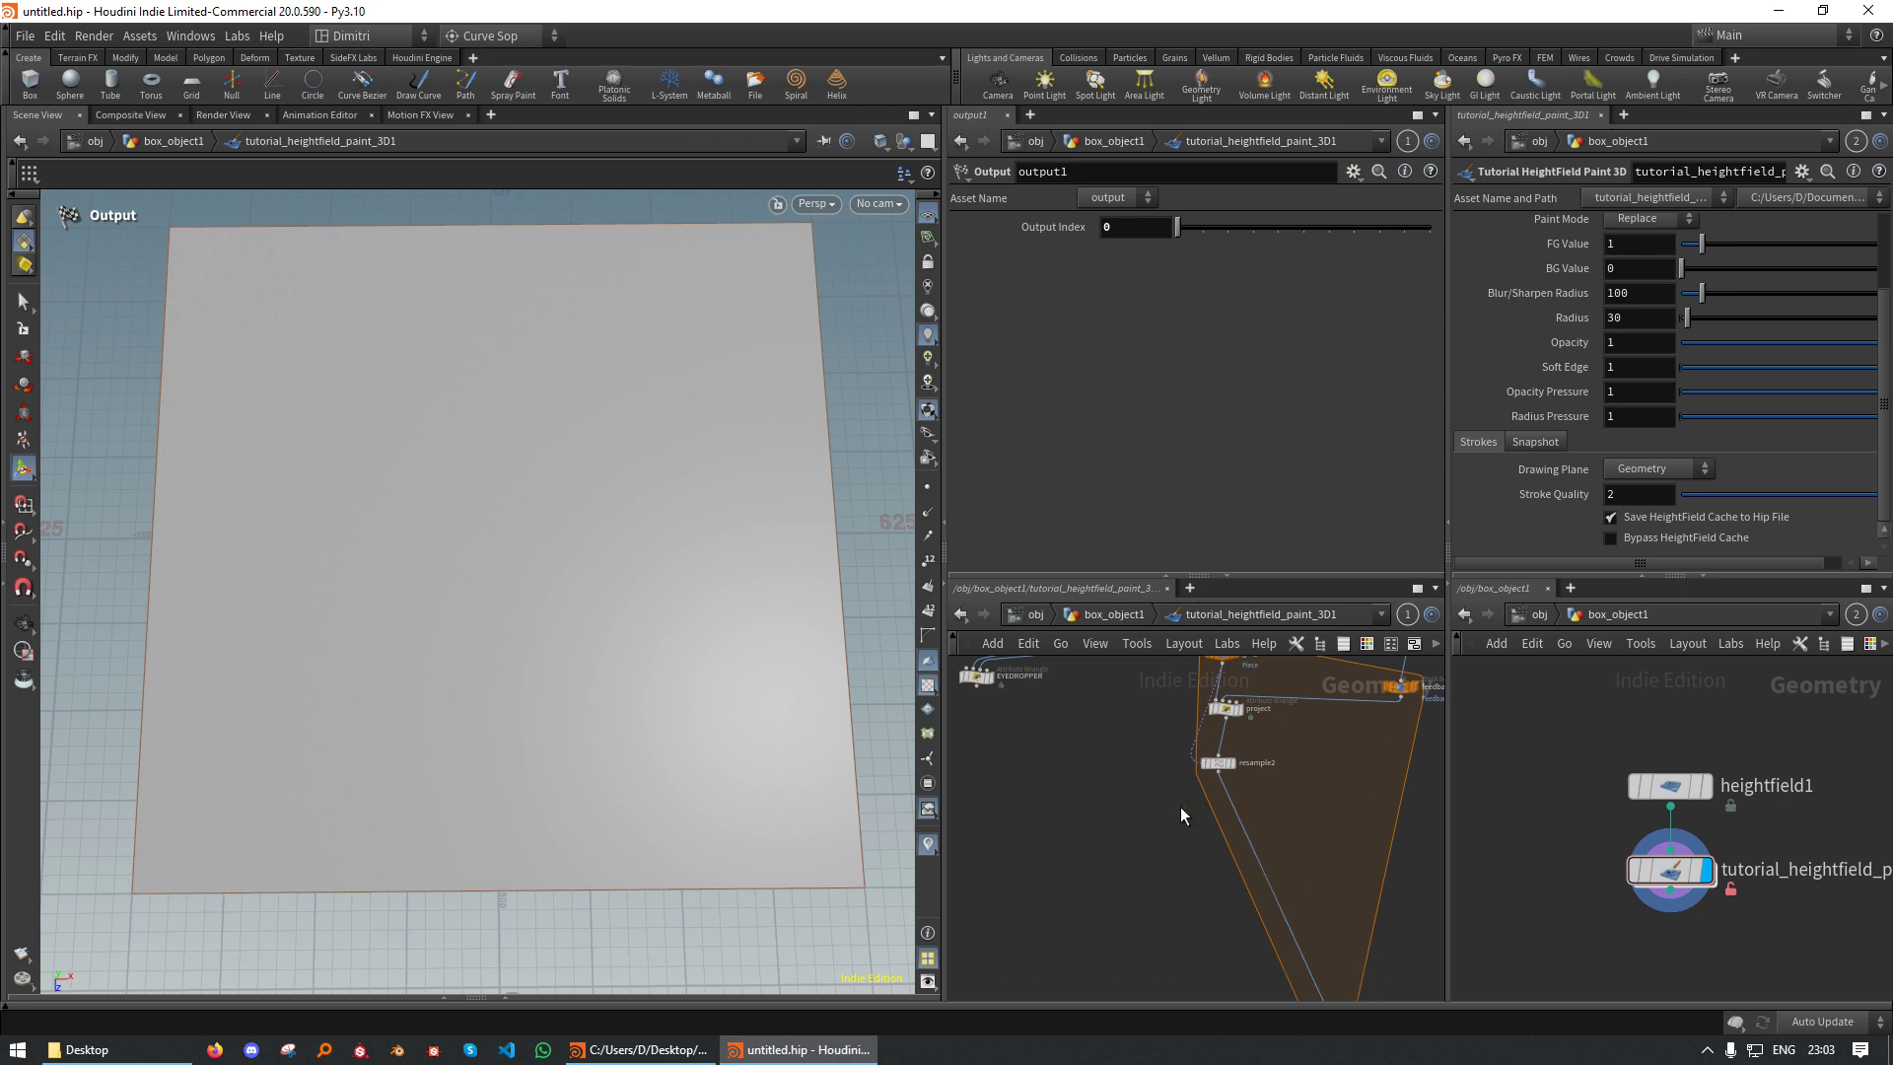
middle_drag(1202, 820, 1234, 854)
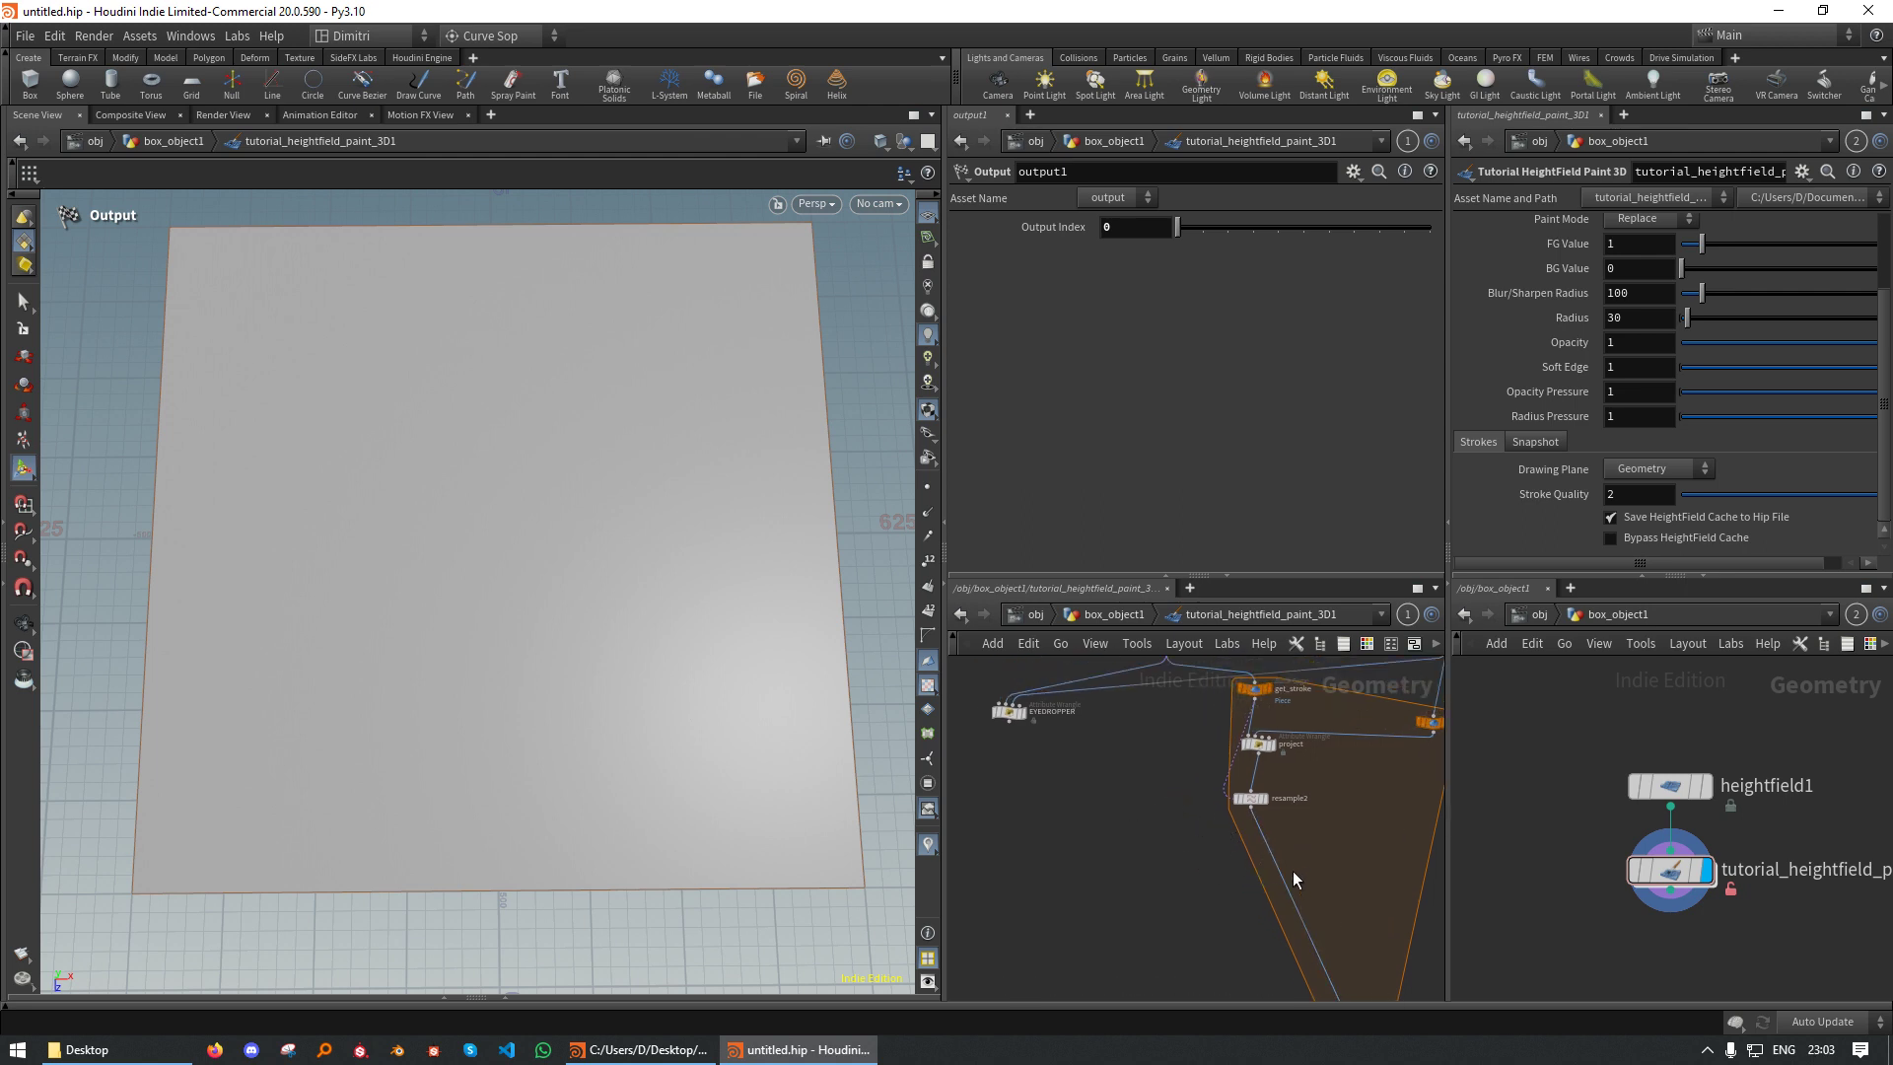
scroll(1293, 872, up, 5)
key(Tab)
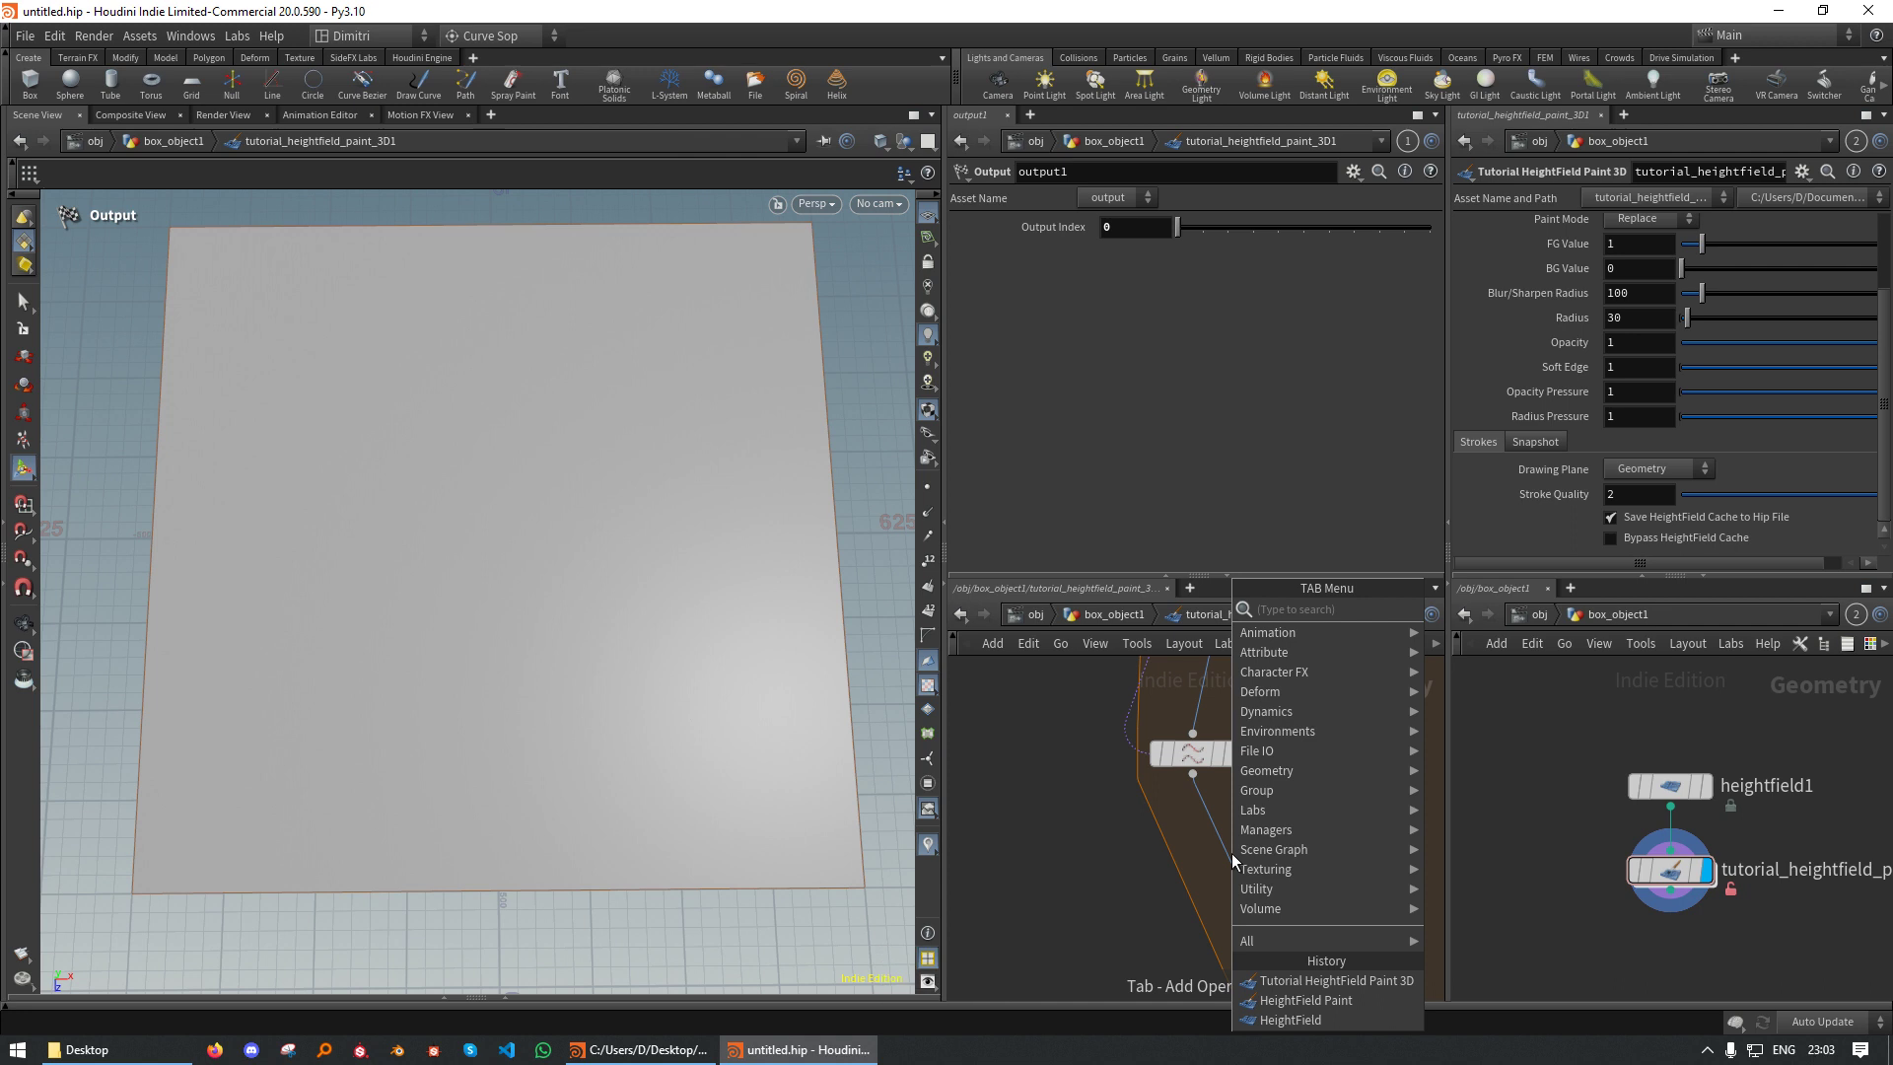
click(1134, 751)
middle_drag(1134, 752, 1116, 929)
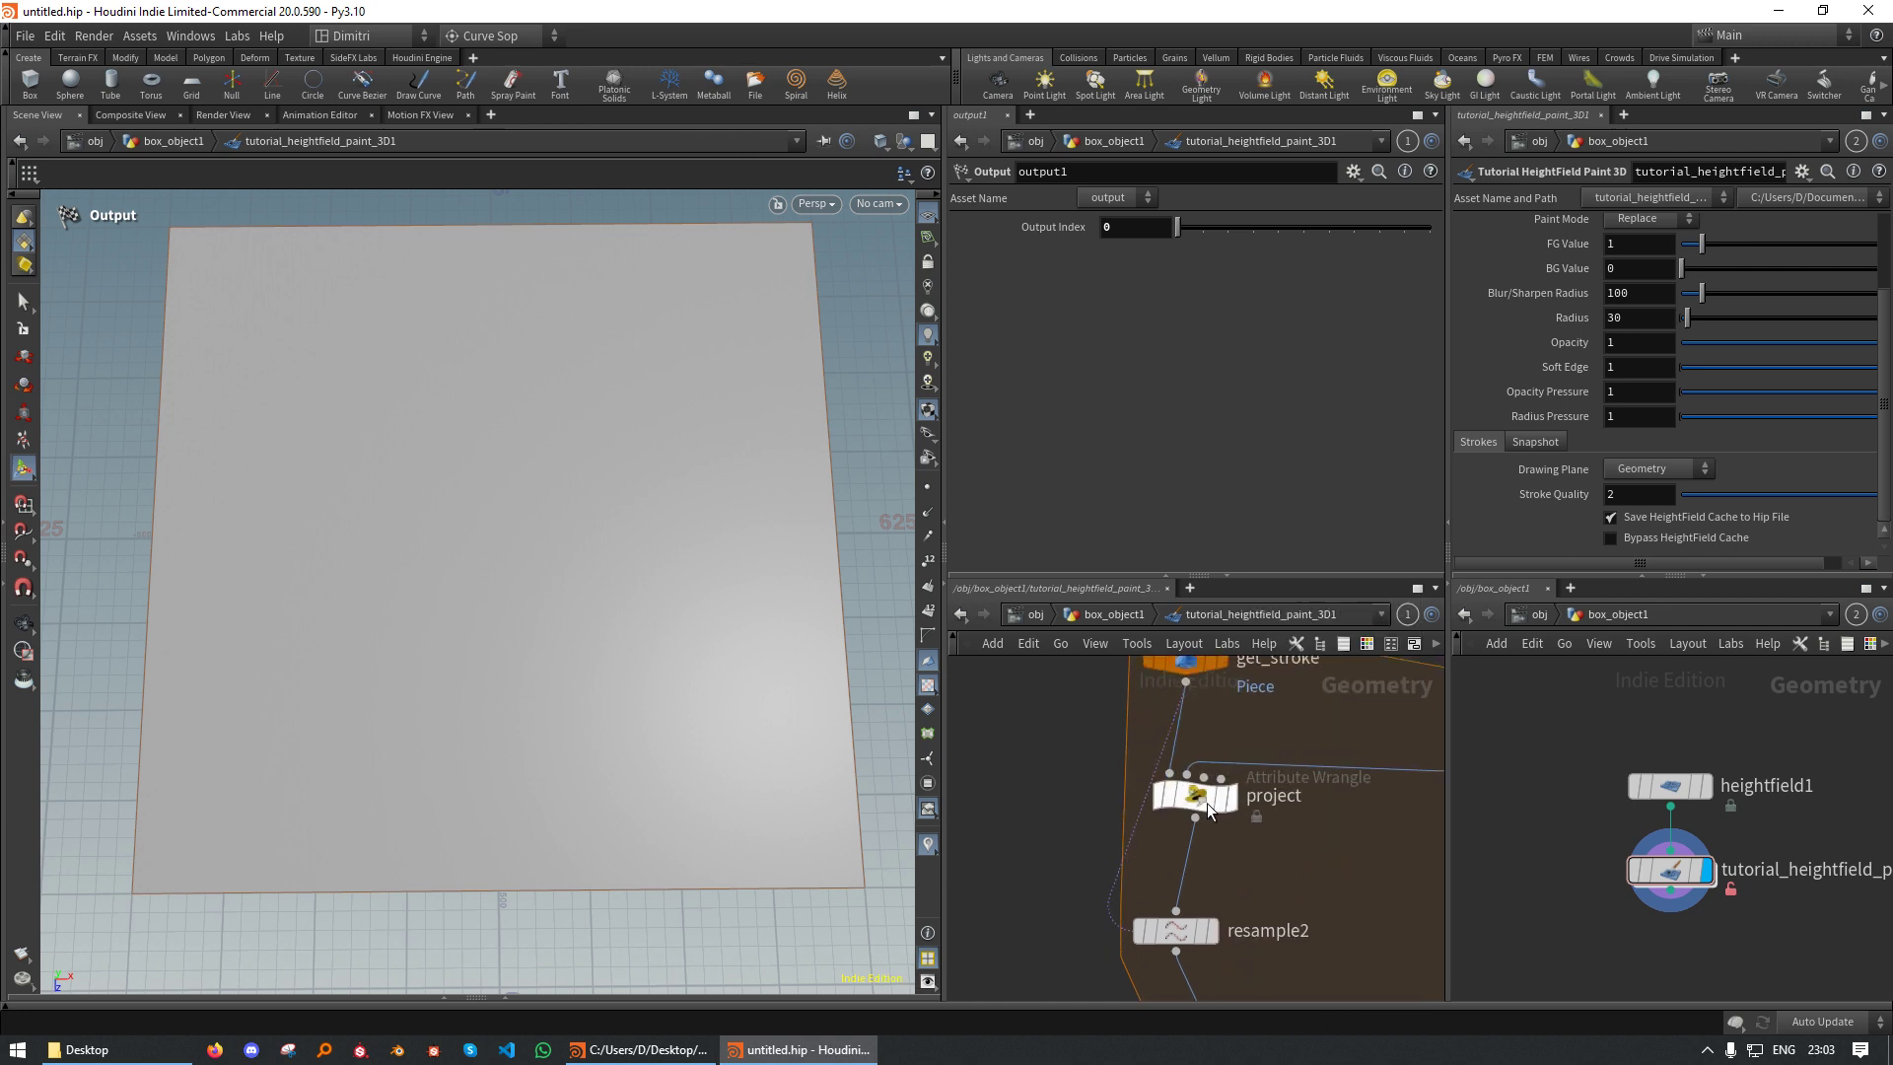
click(1214, 803)
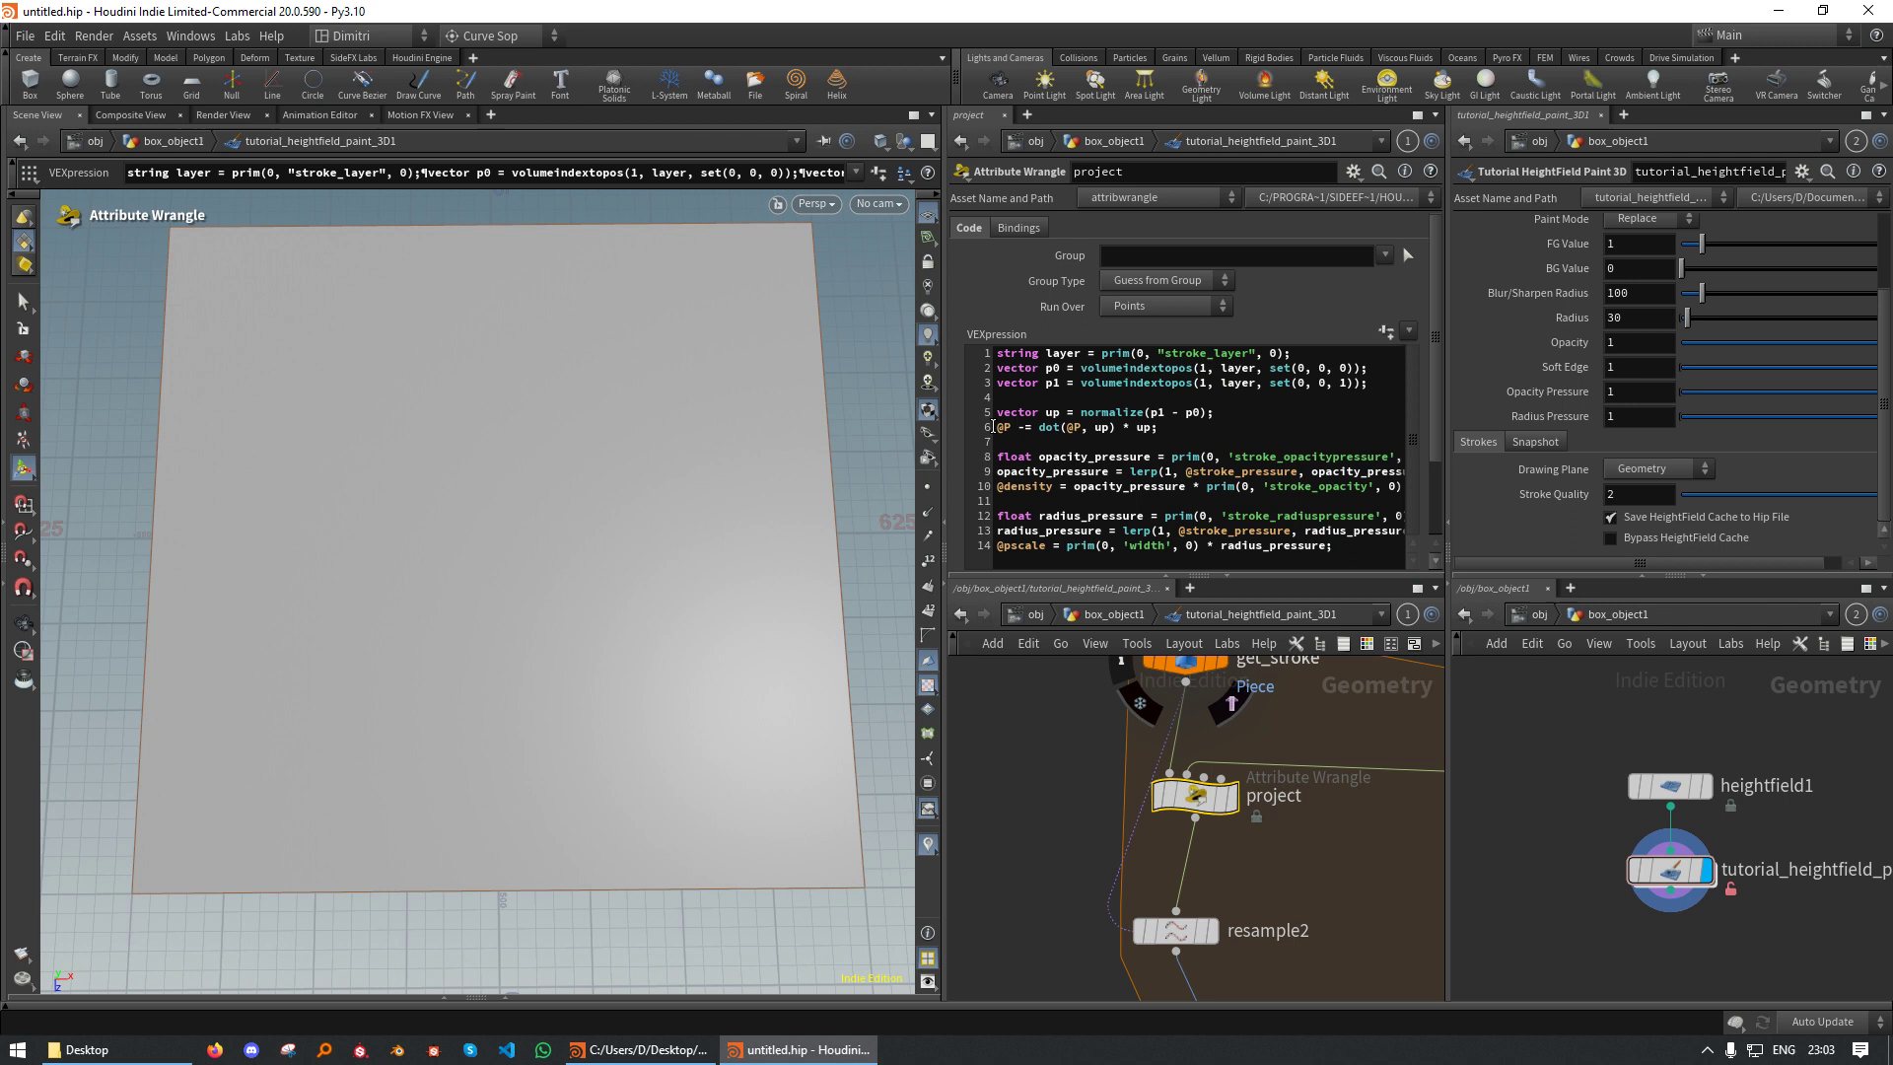
click(994, 427)
text(//)
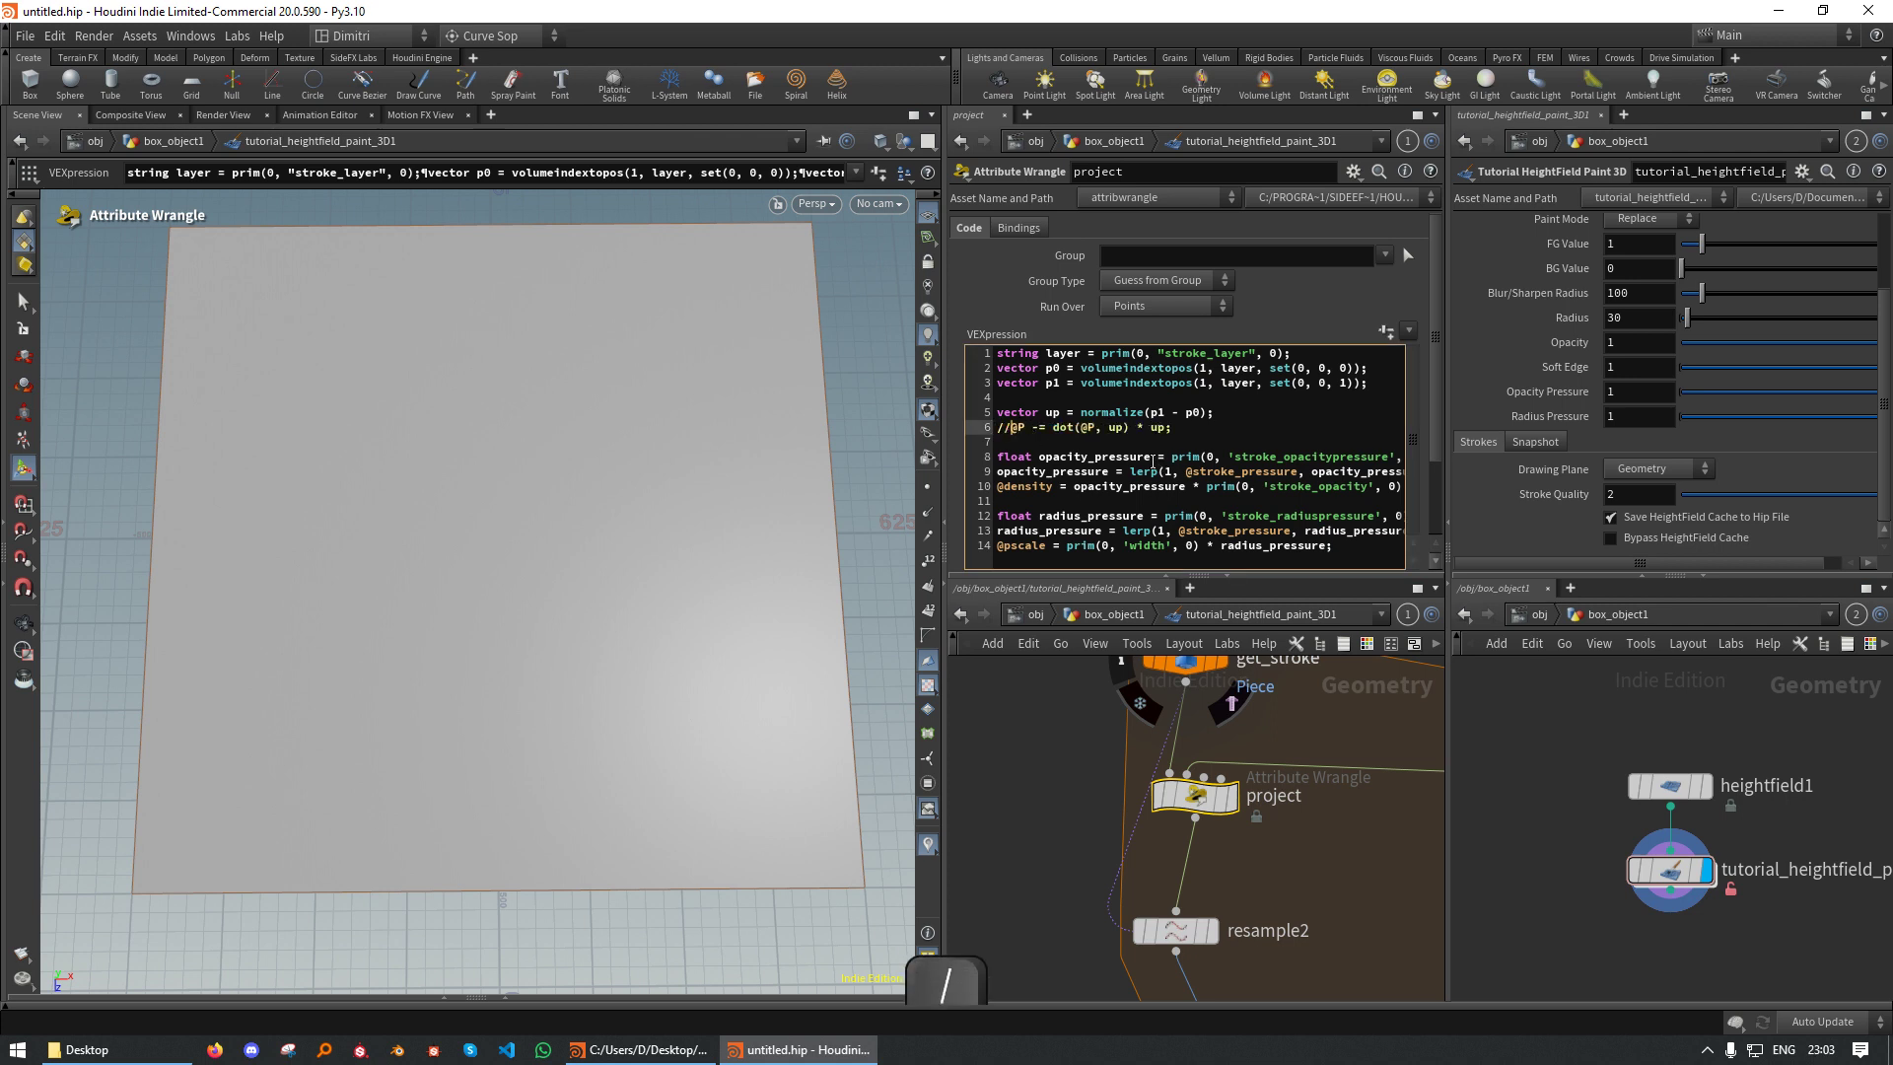
click(1205, 426)
key(Return)
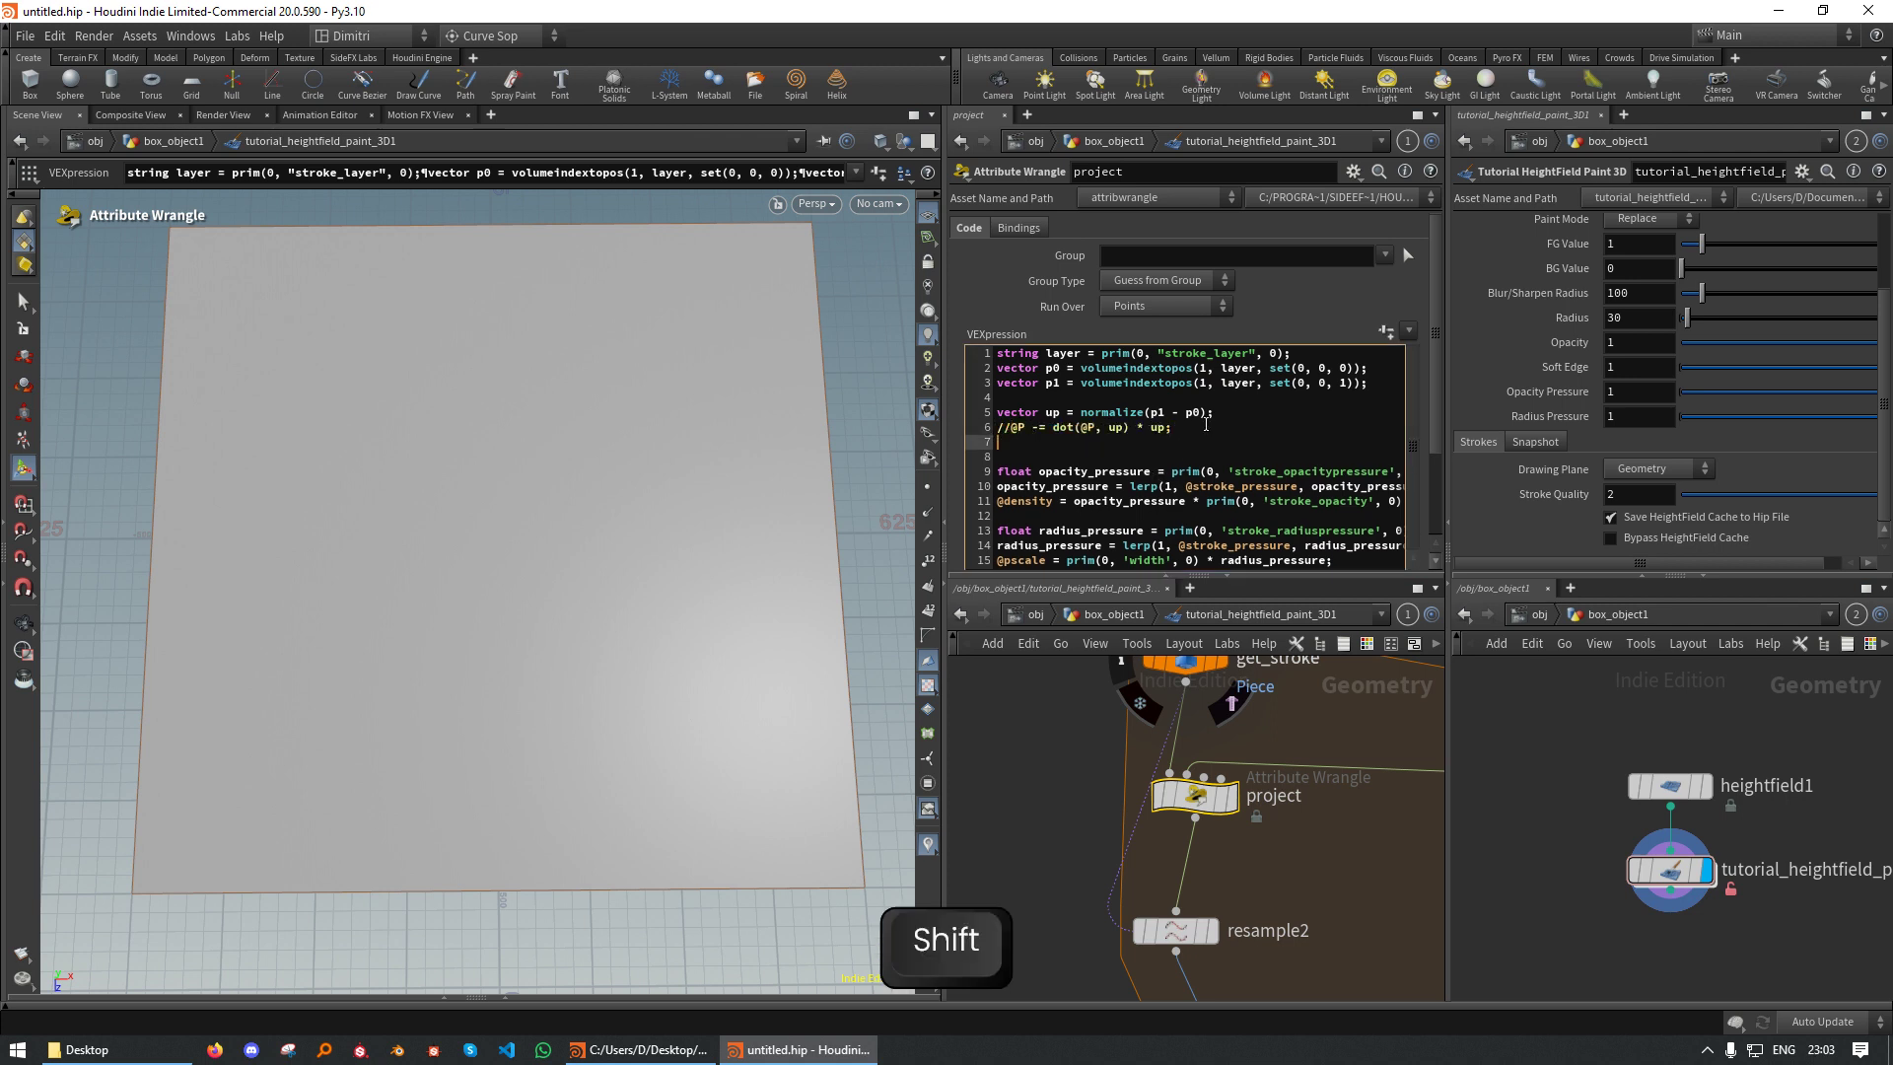
text(@up)
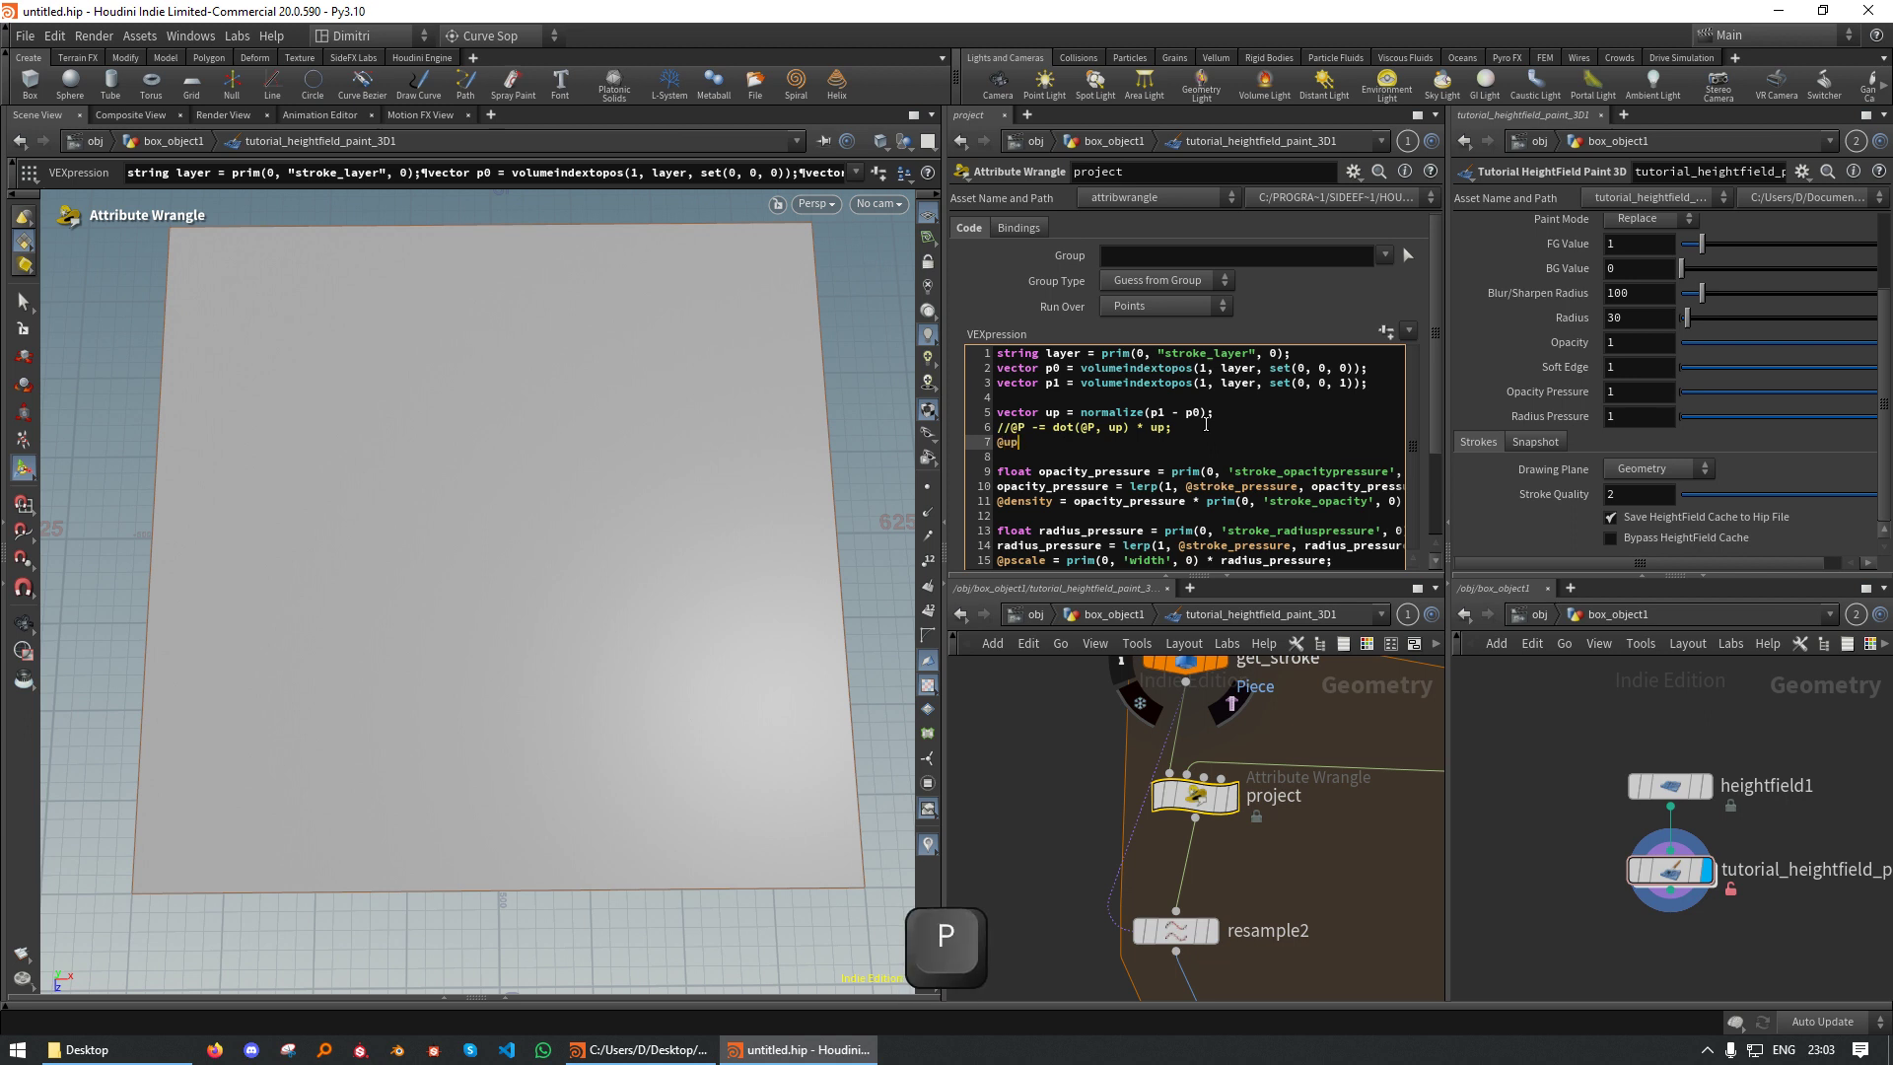
text( = up;)
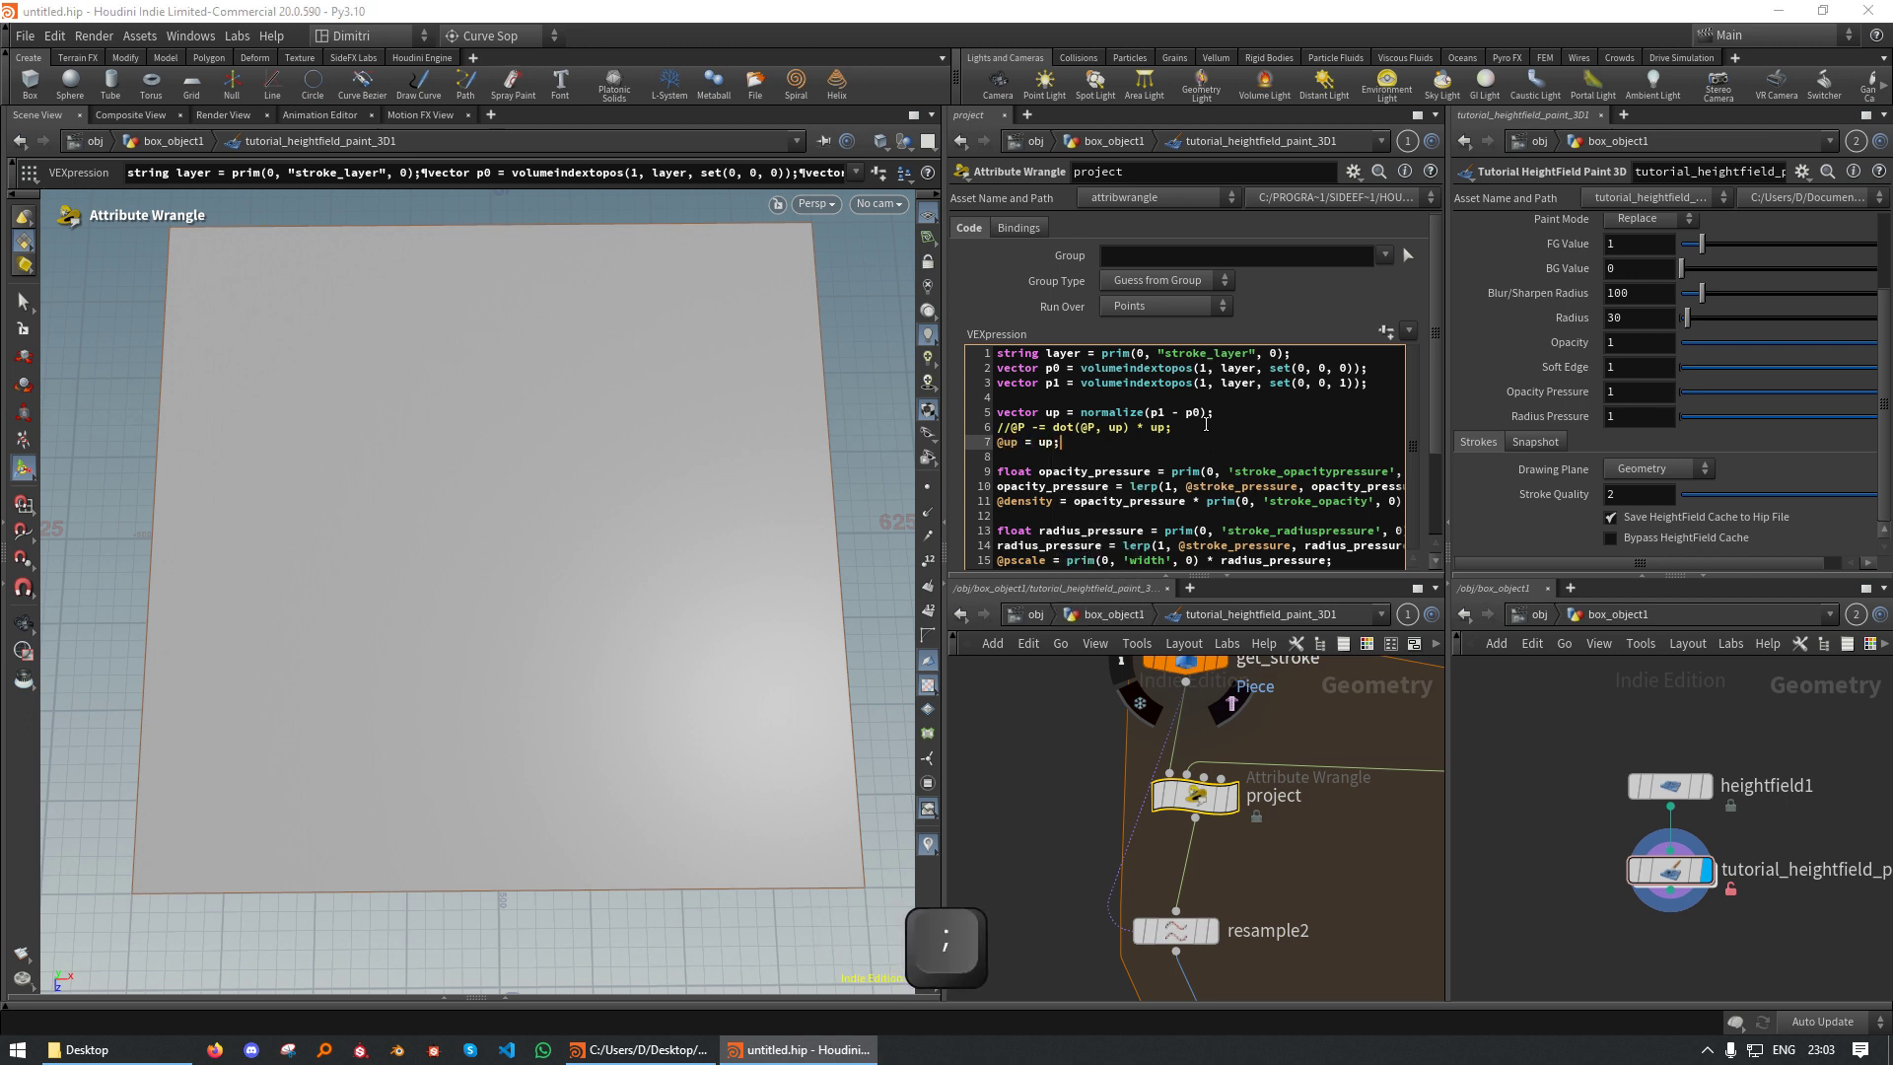
key(Return)
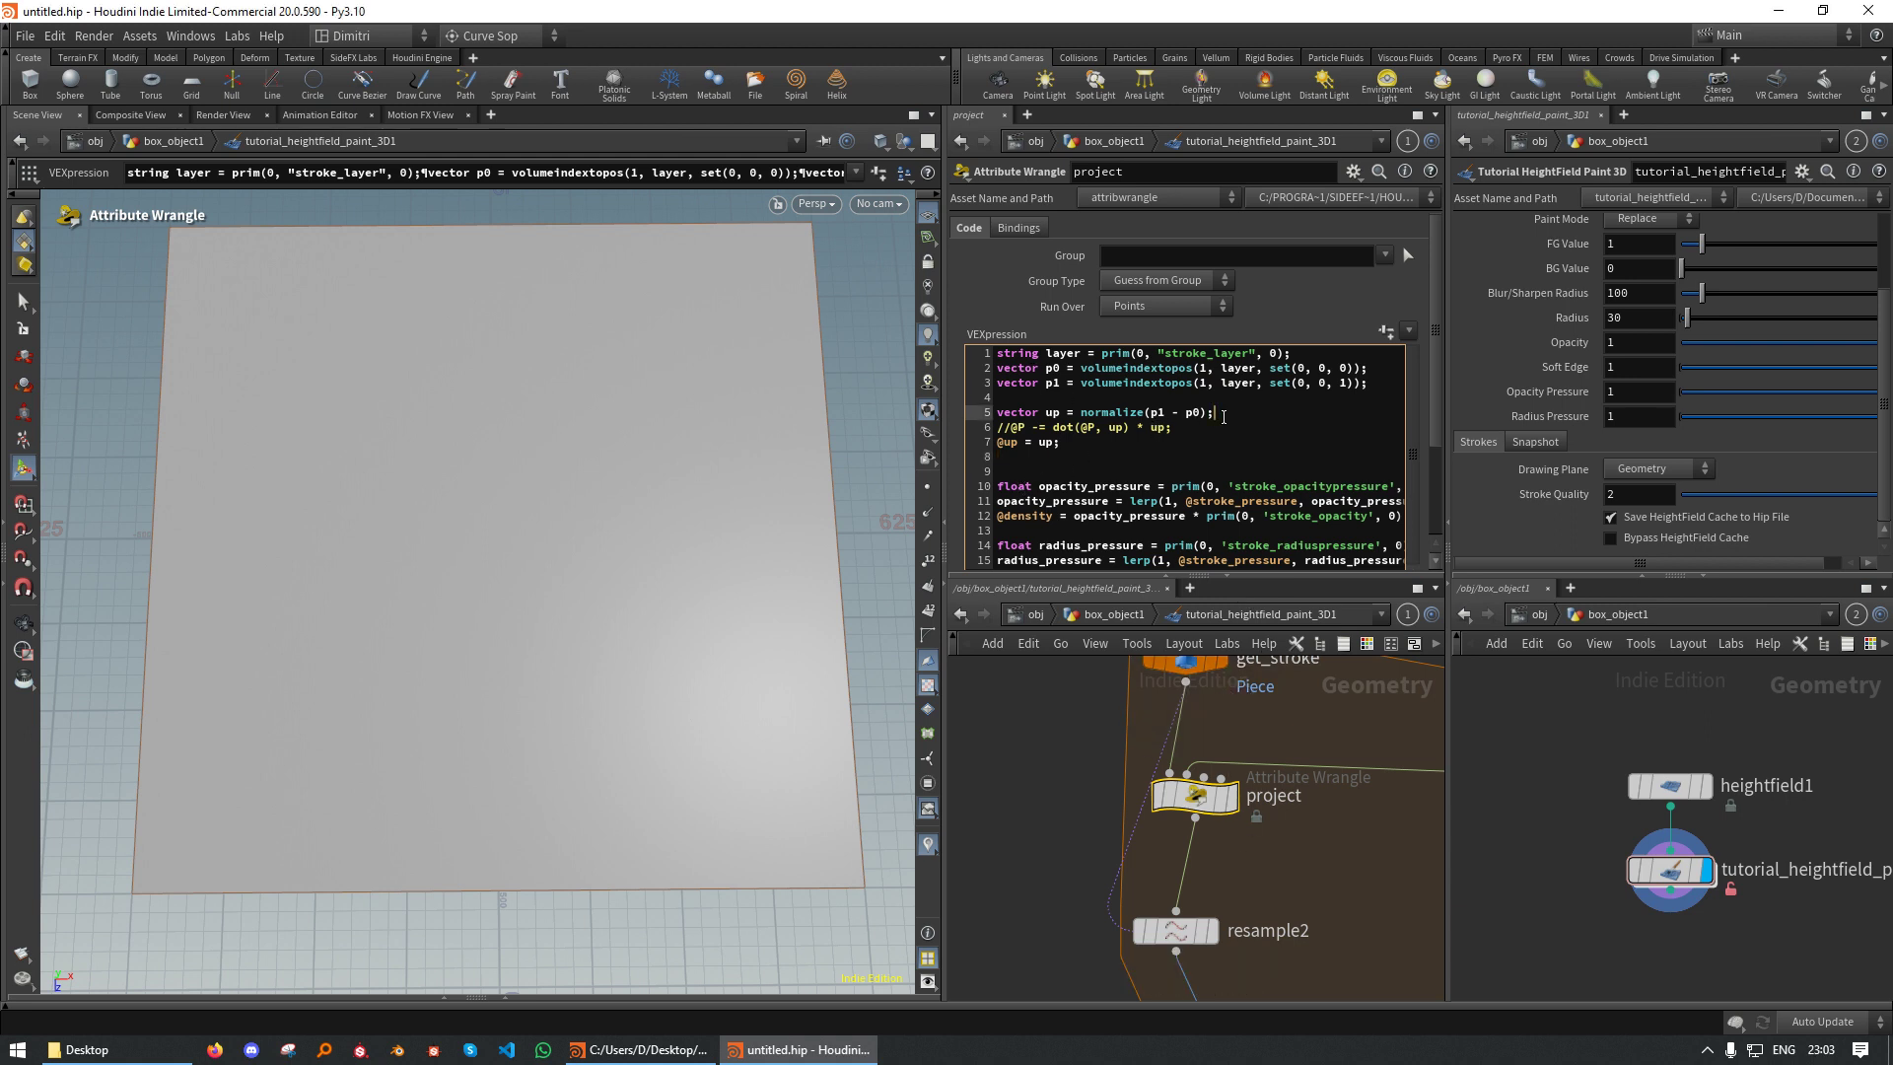
drag(1205, 414, 994, 368)
click(1358, 441)
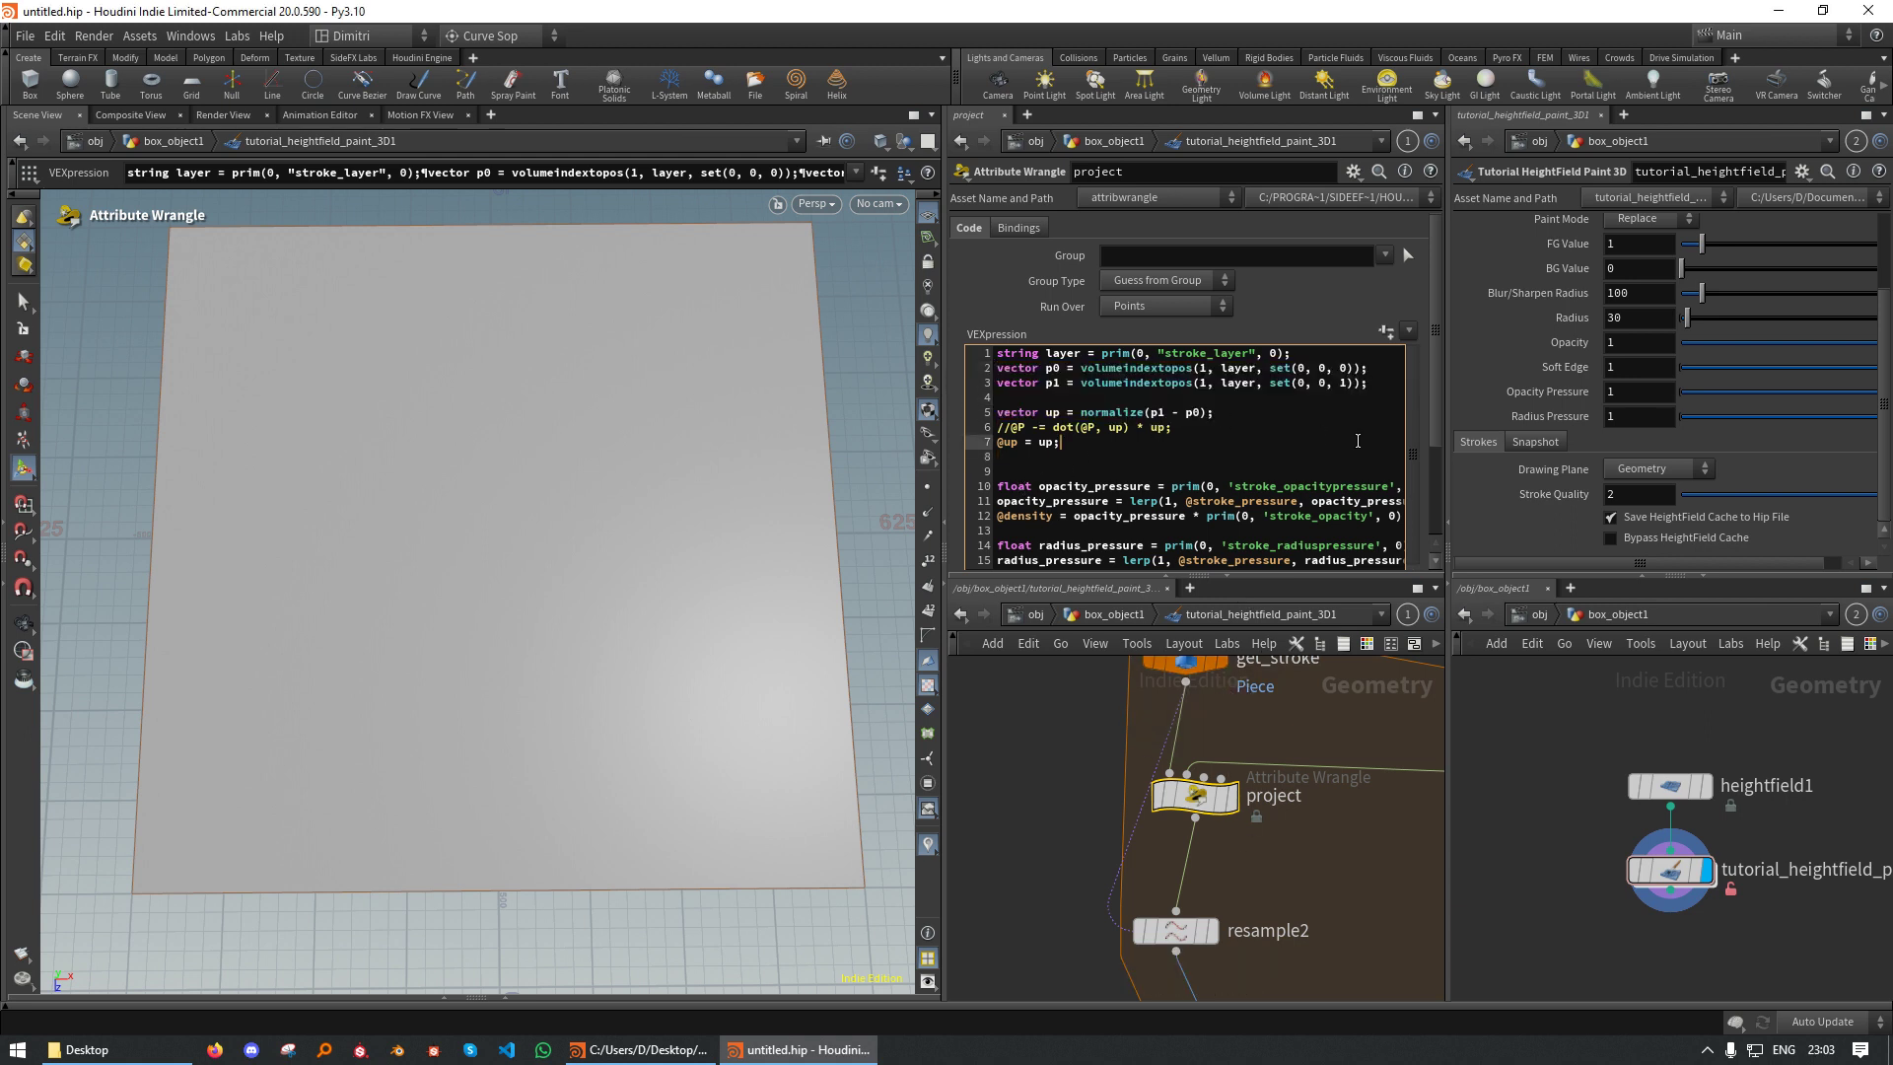
click(1261, 412)
scroll(1273, 432, down, 1)
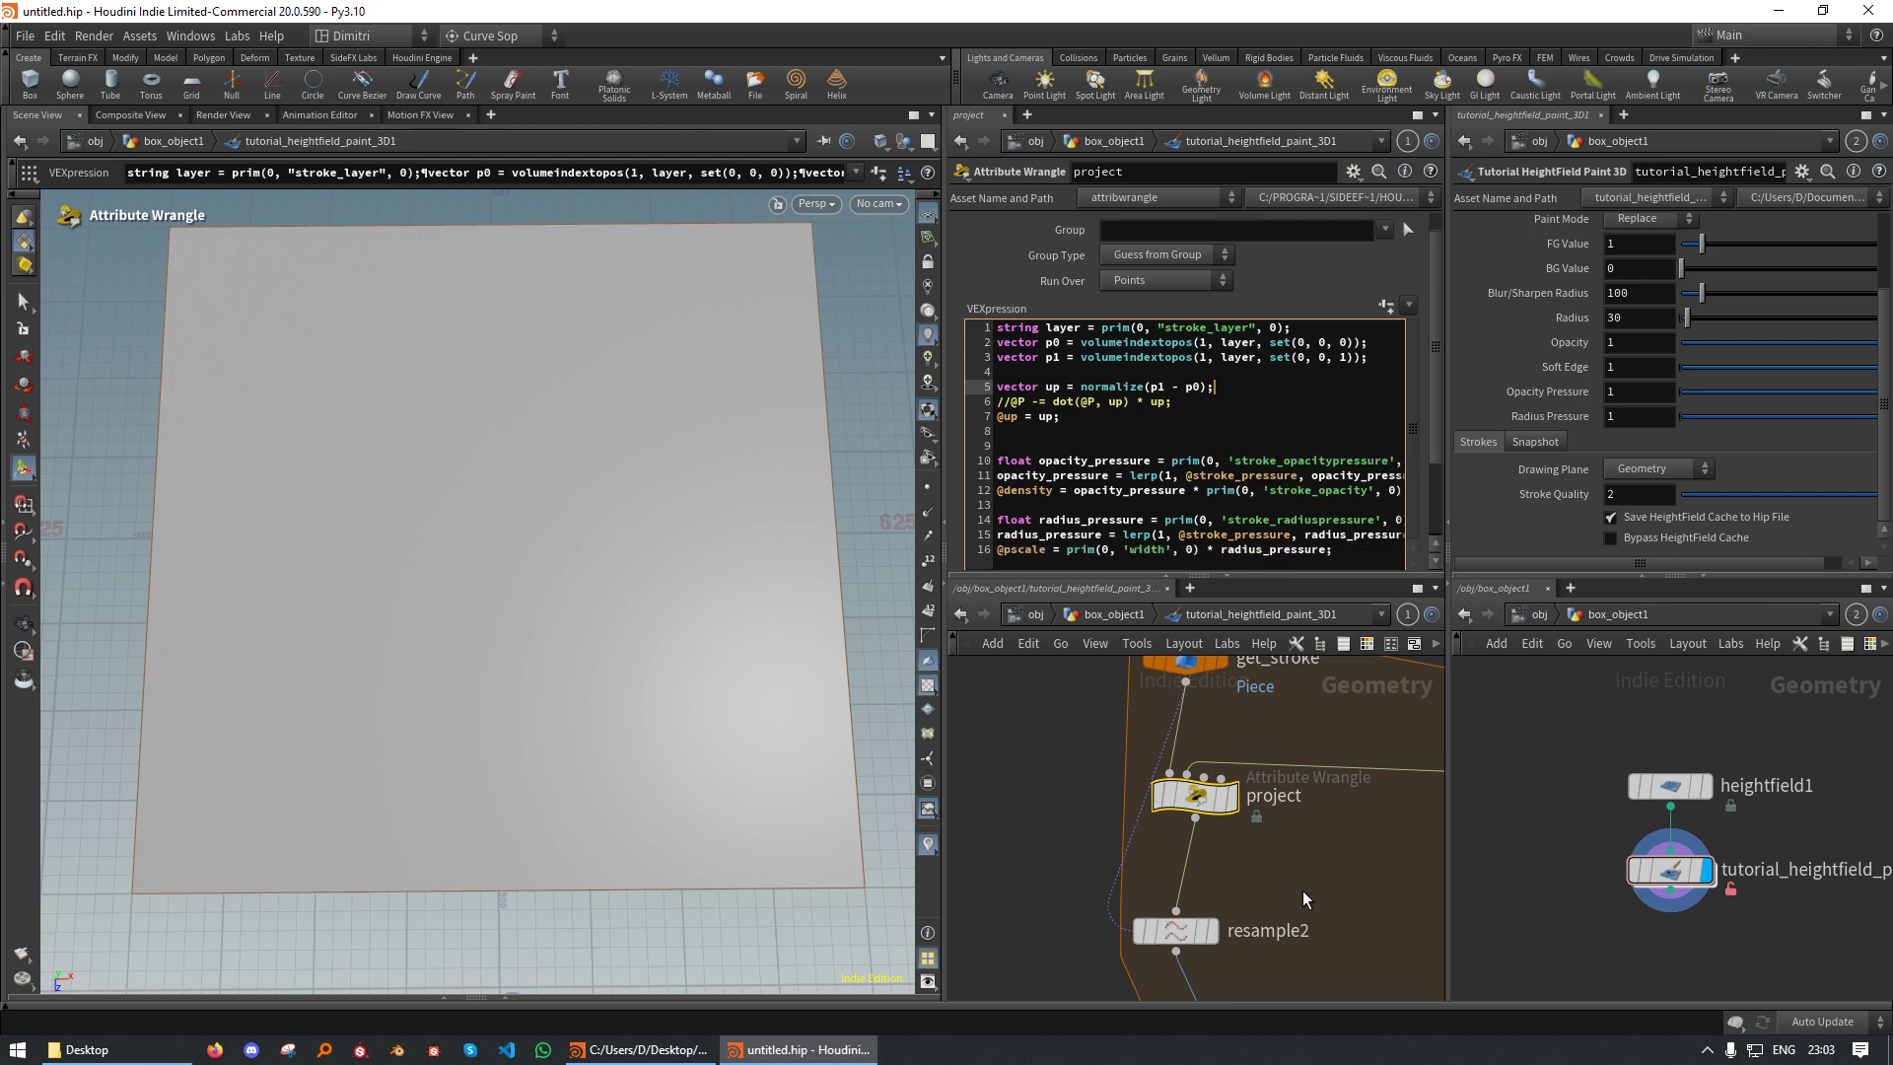
Align resample2 directly beneath the project wrangle and make it the displayed node
middle_drag(1327, 957, 1258, 862)
click(1103, 838)
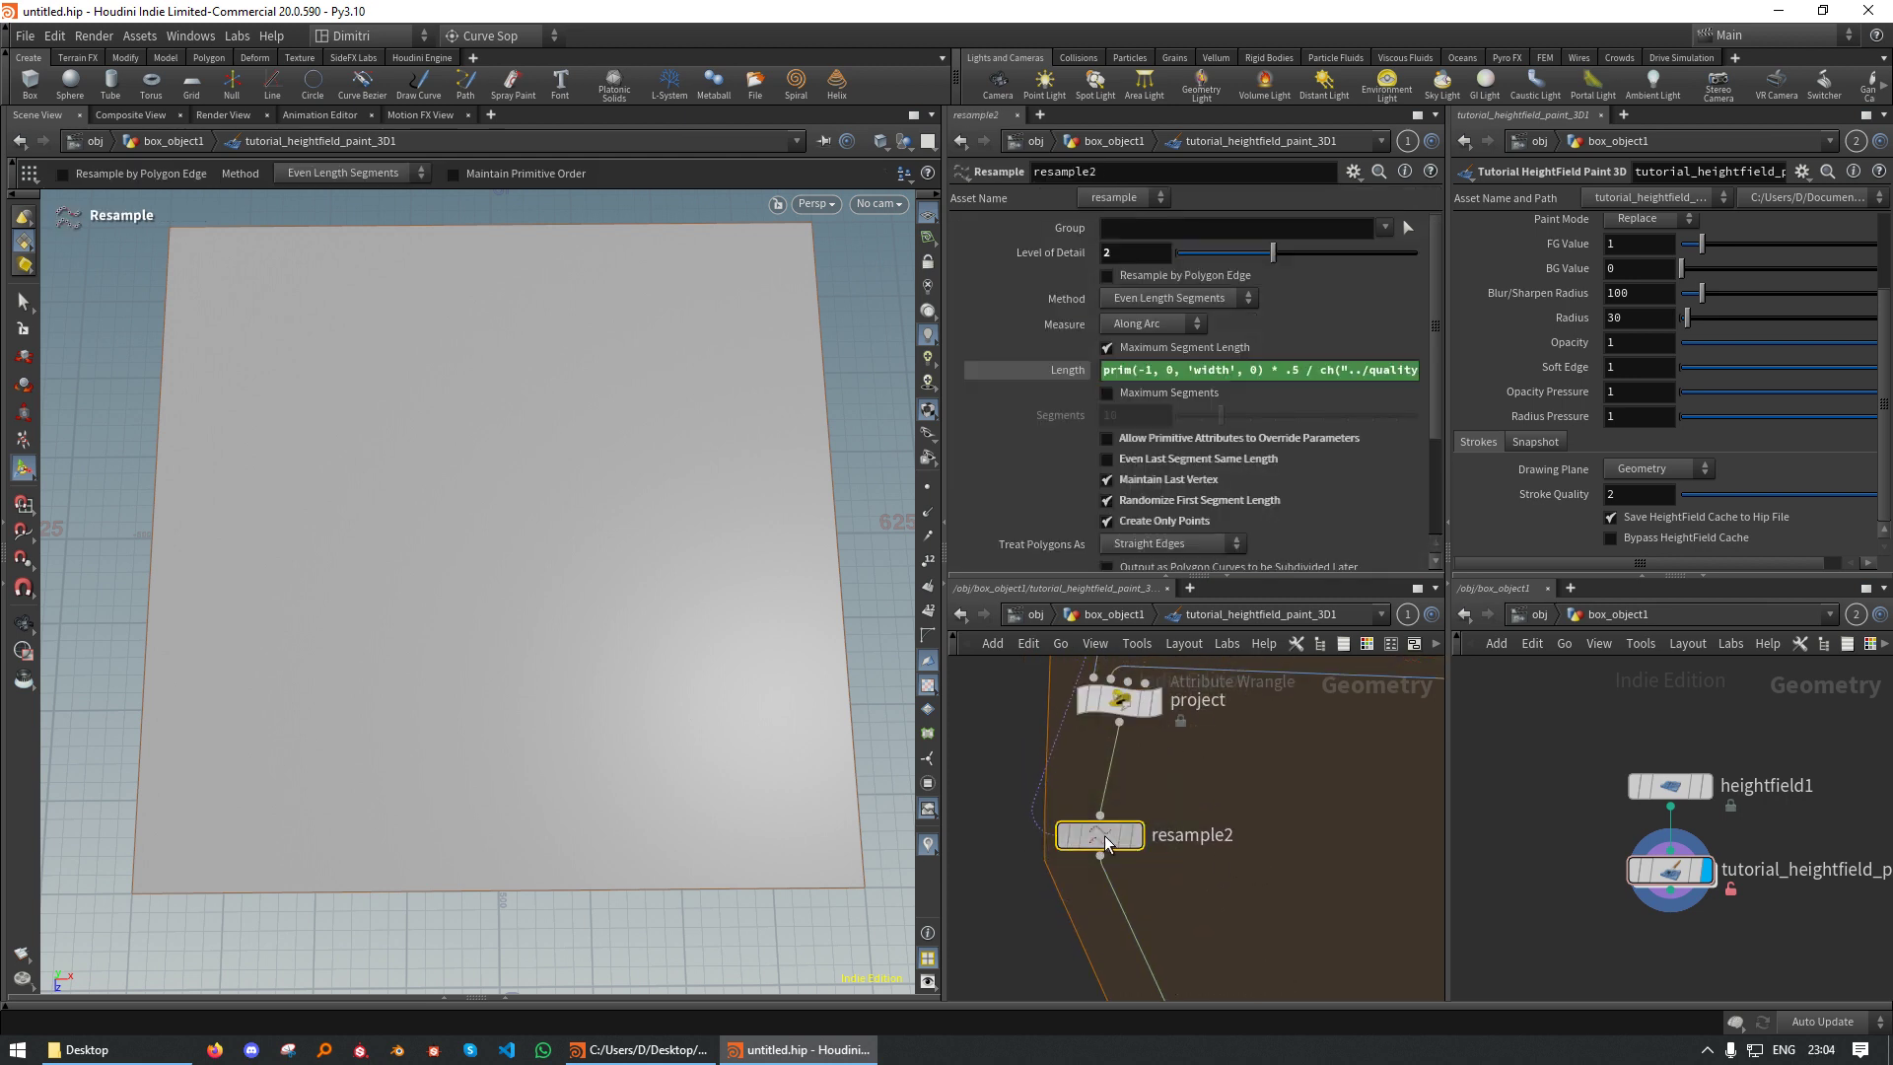
drag(1105, 844, 1124, 819)
click(1155, 811)
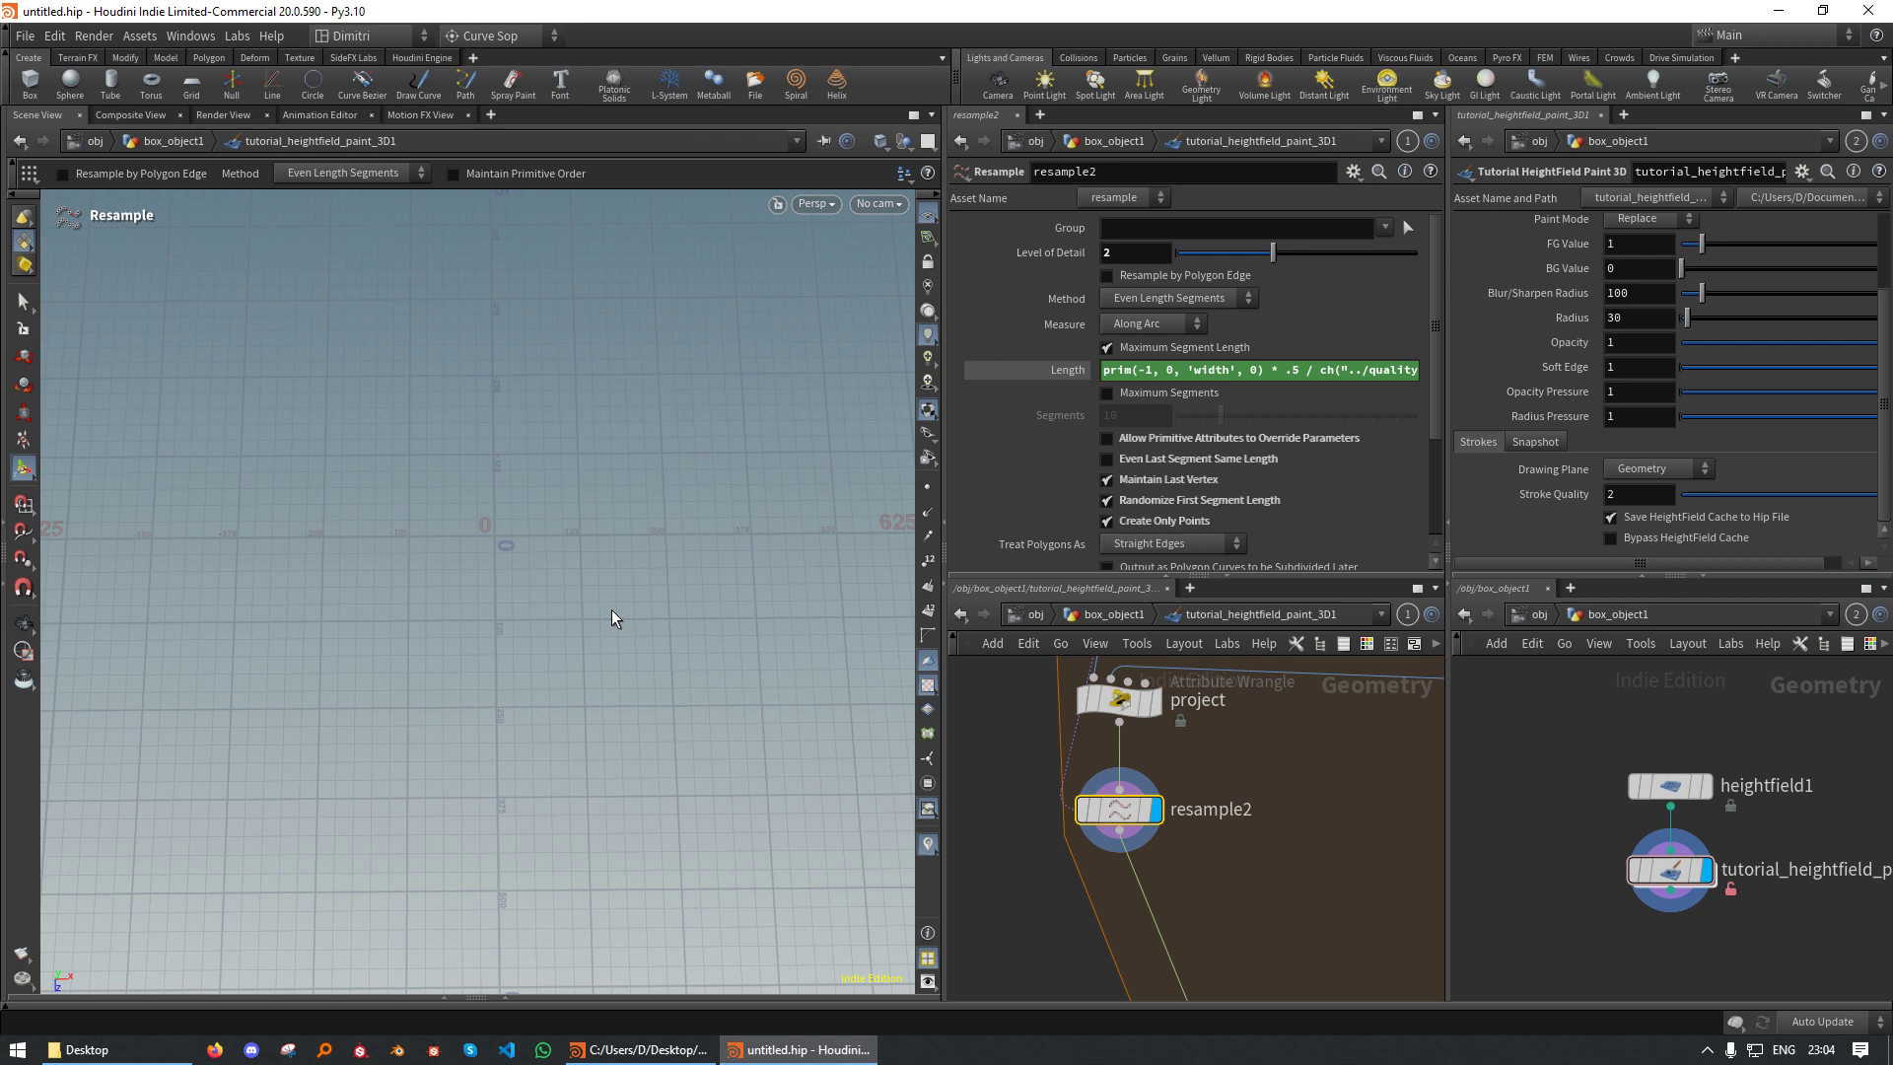
Wire the all_strokes output directly into get_stroke, bypassing apply_all_strokes_when_live_or_no_cache
scroll(1284, 805, down, 5)
middle_drag(1279, 773, 1219, 908)
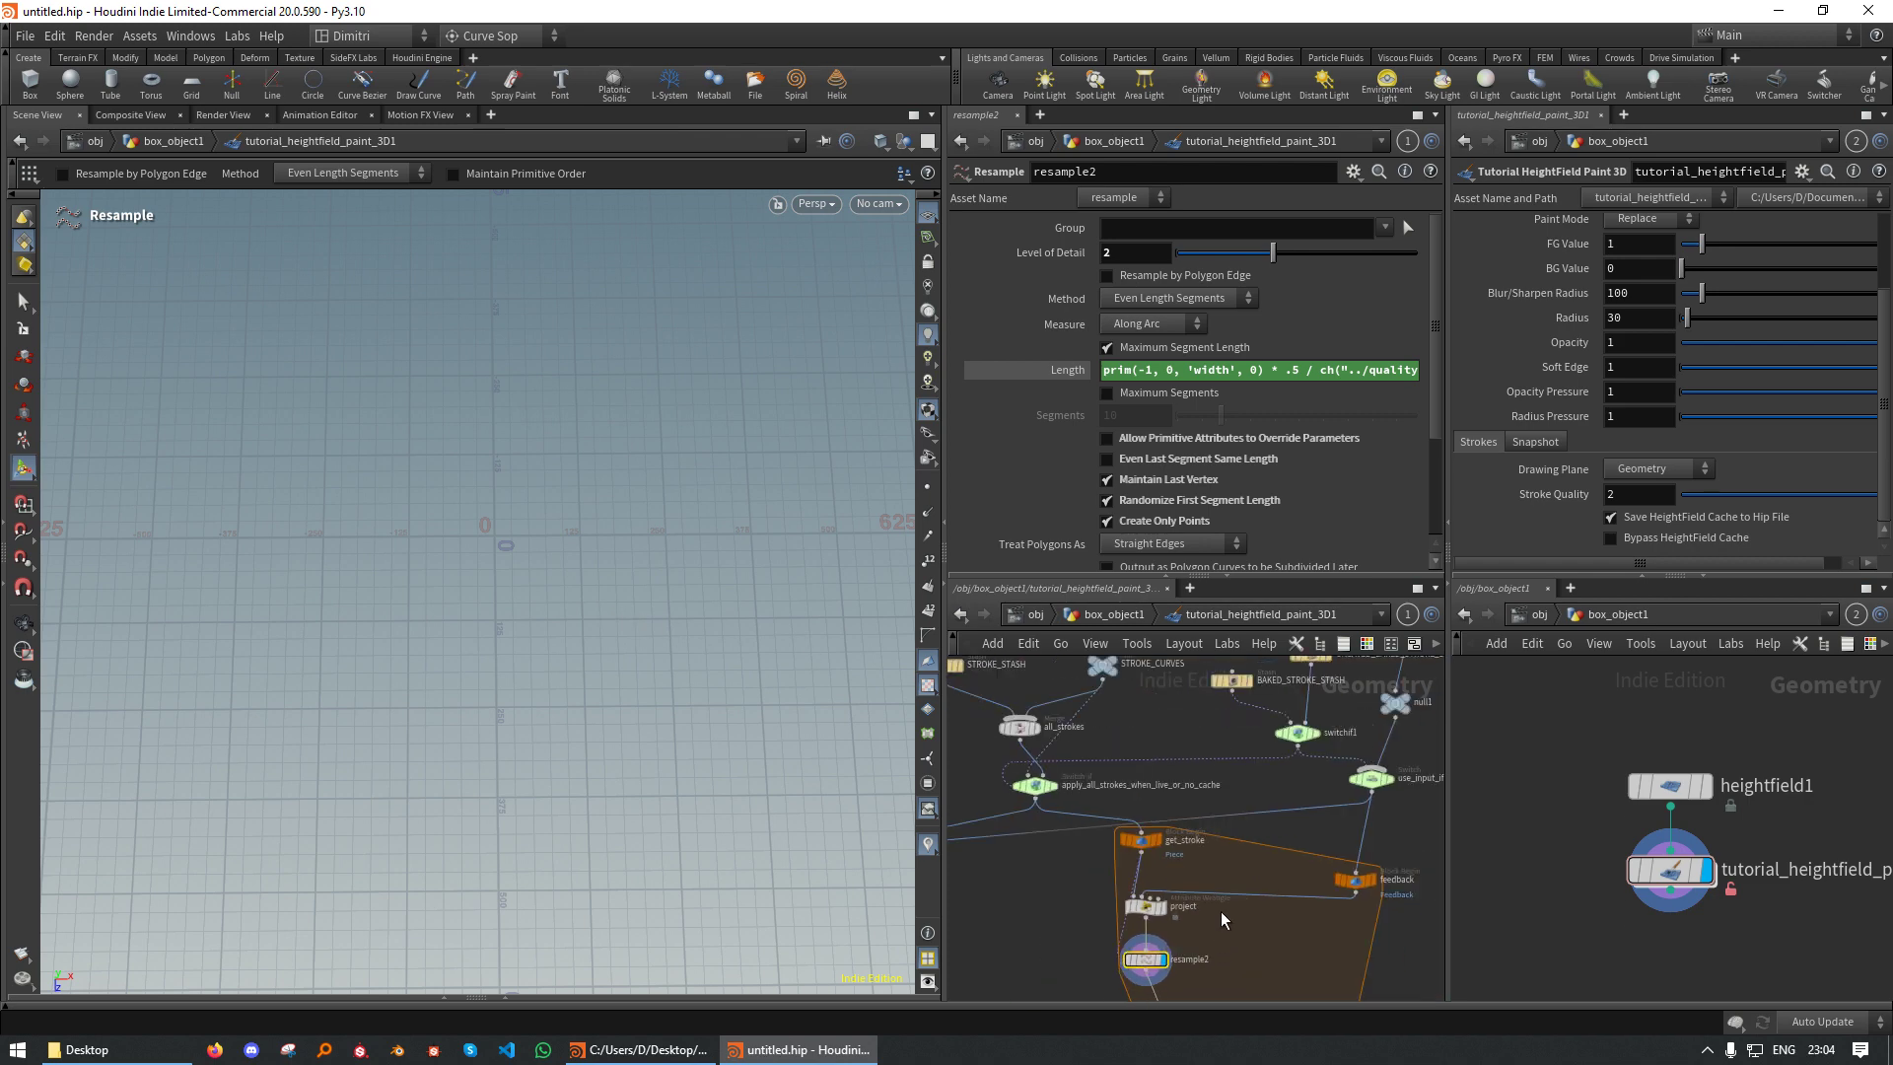
middle_drag(1249, 817, 1307, 887)
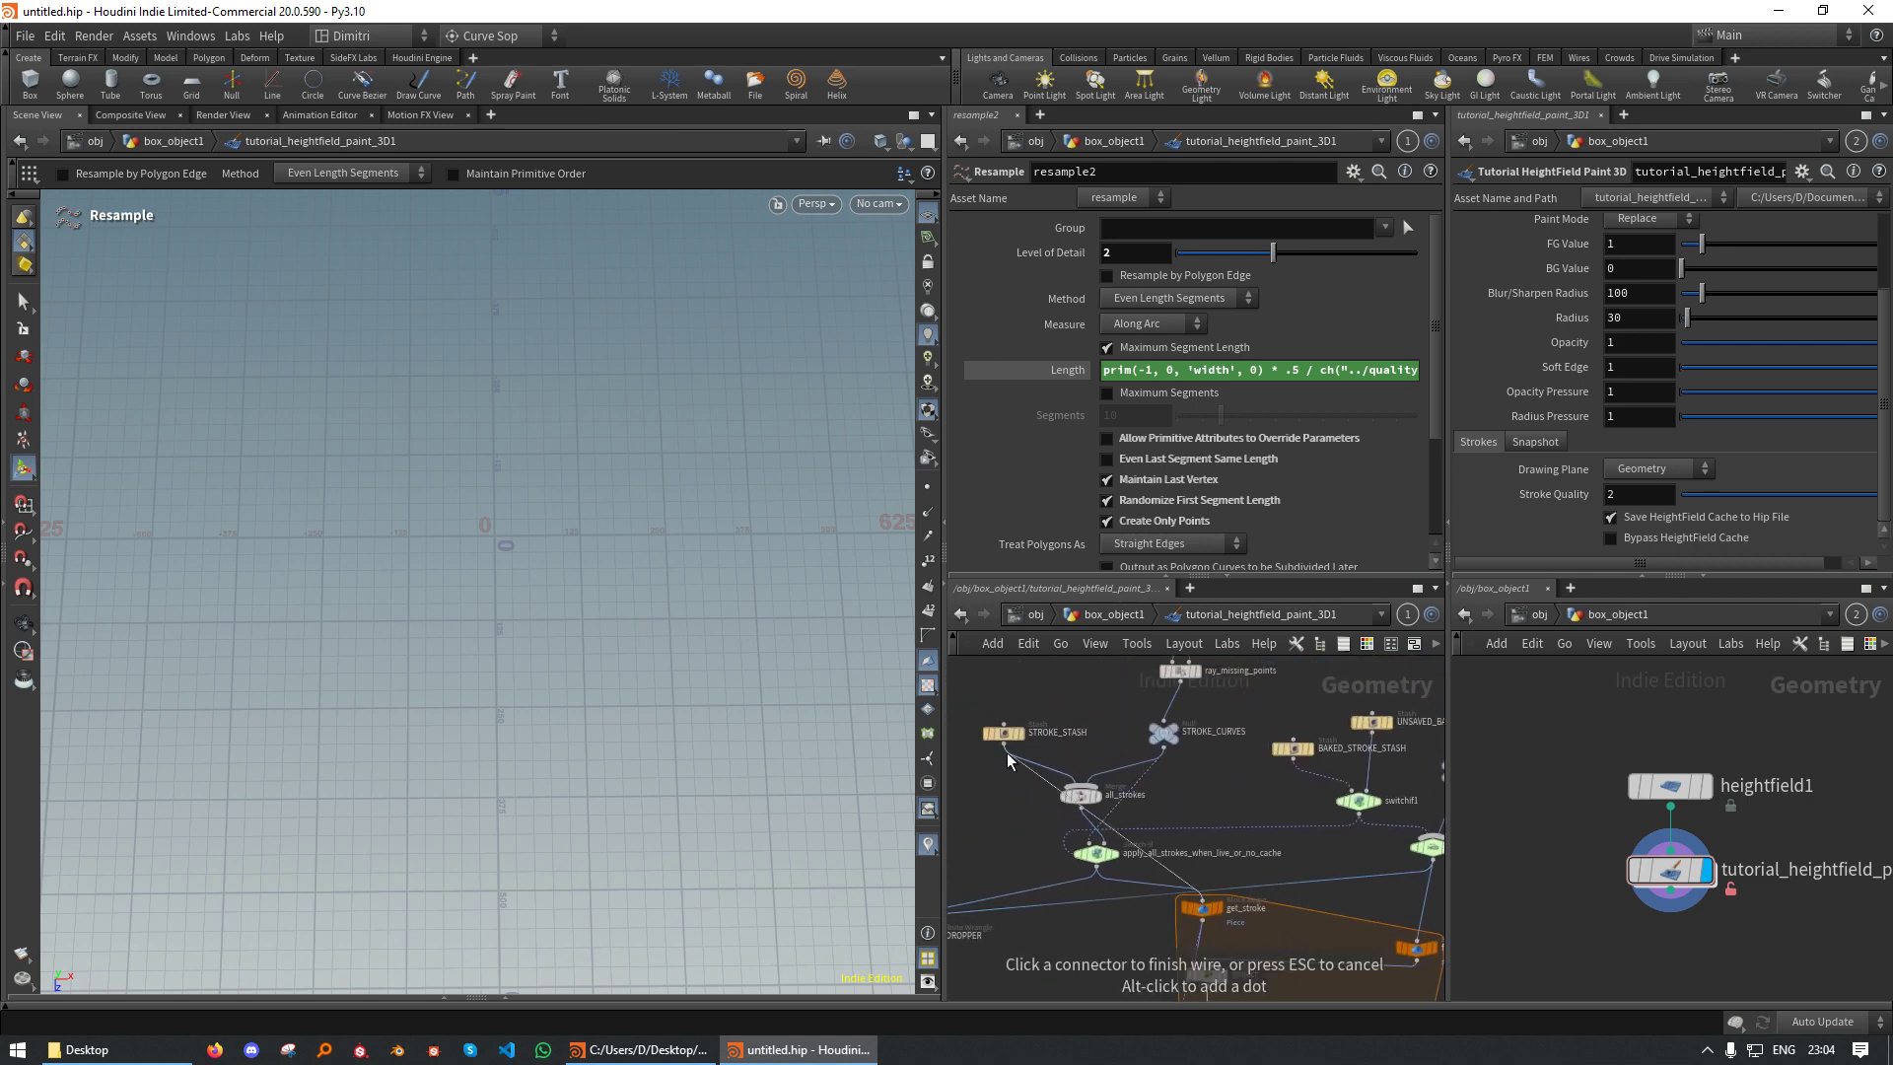
click(1081, 806)
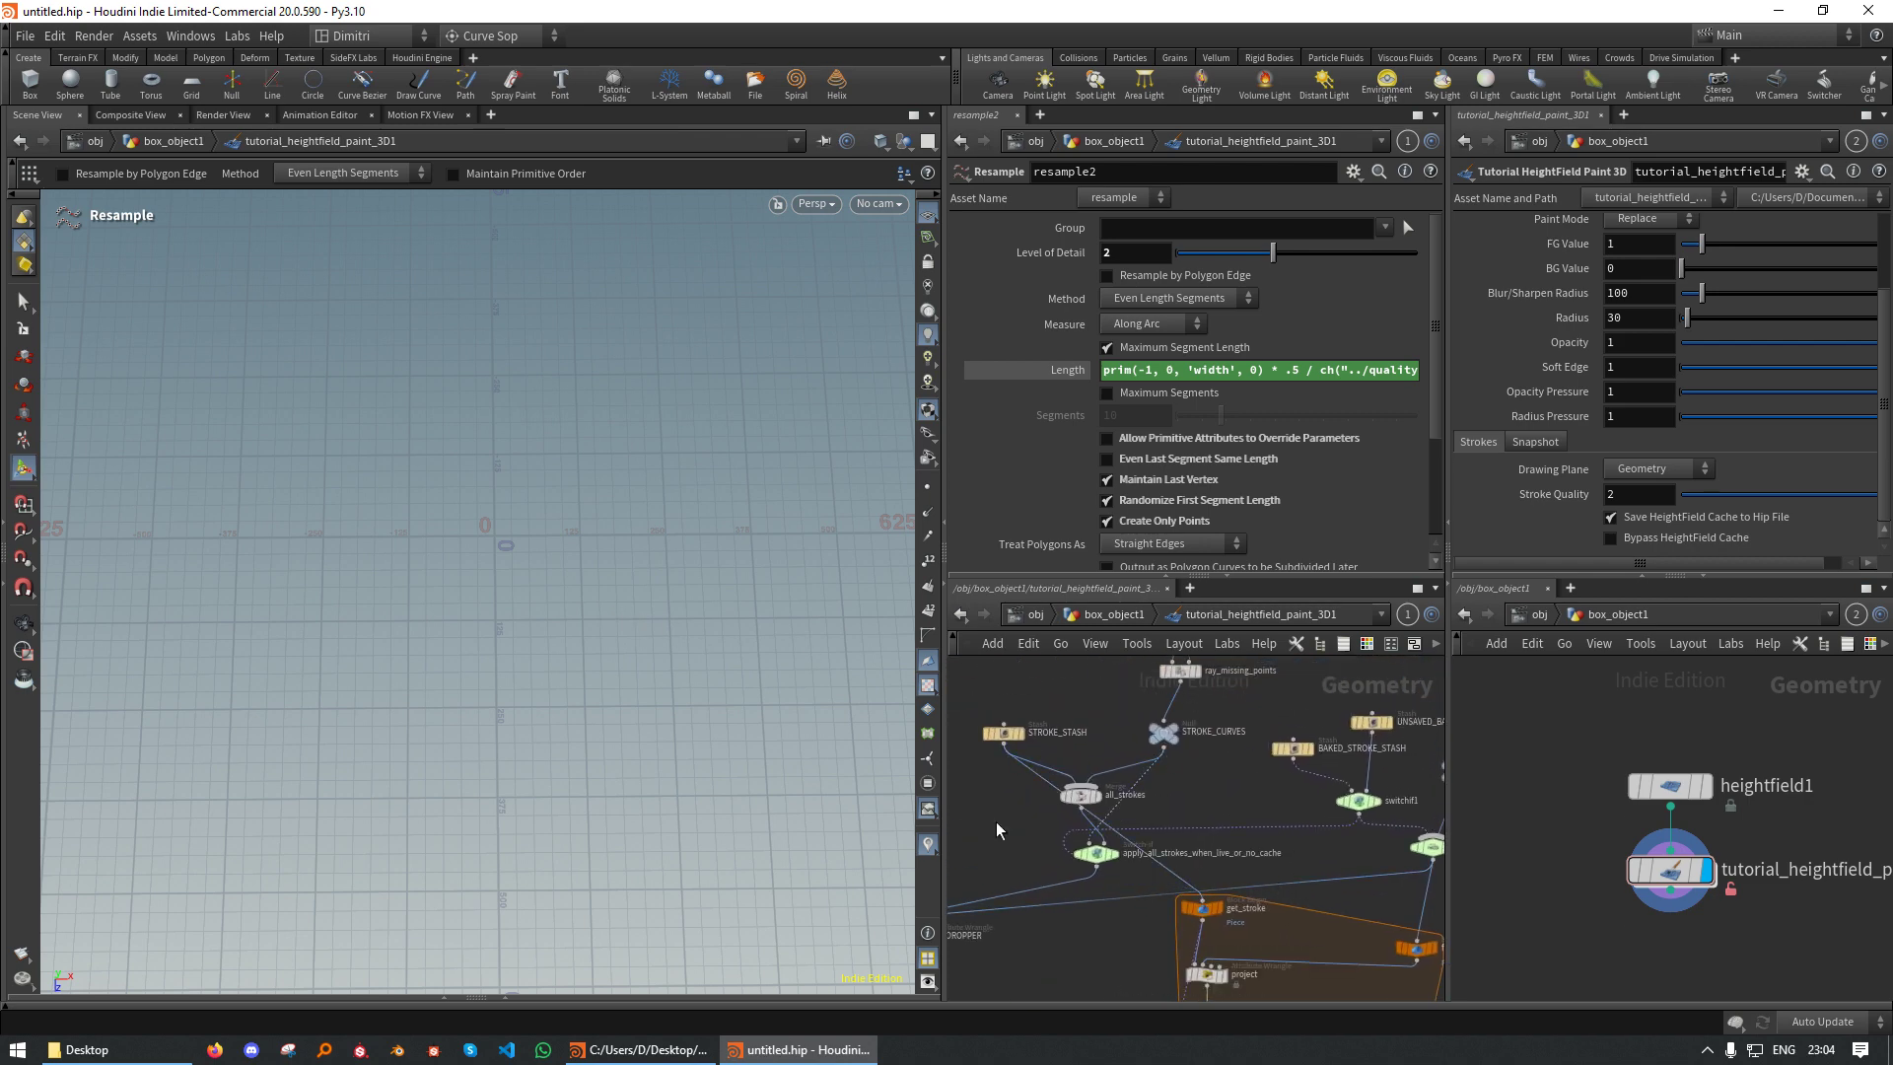
Return to box_object1 and paint a roughly horizontal test stroke across the lower half of the heightfield
click(1121, 617)
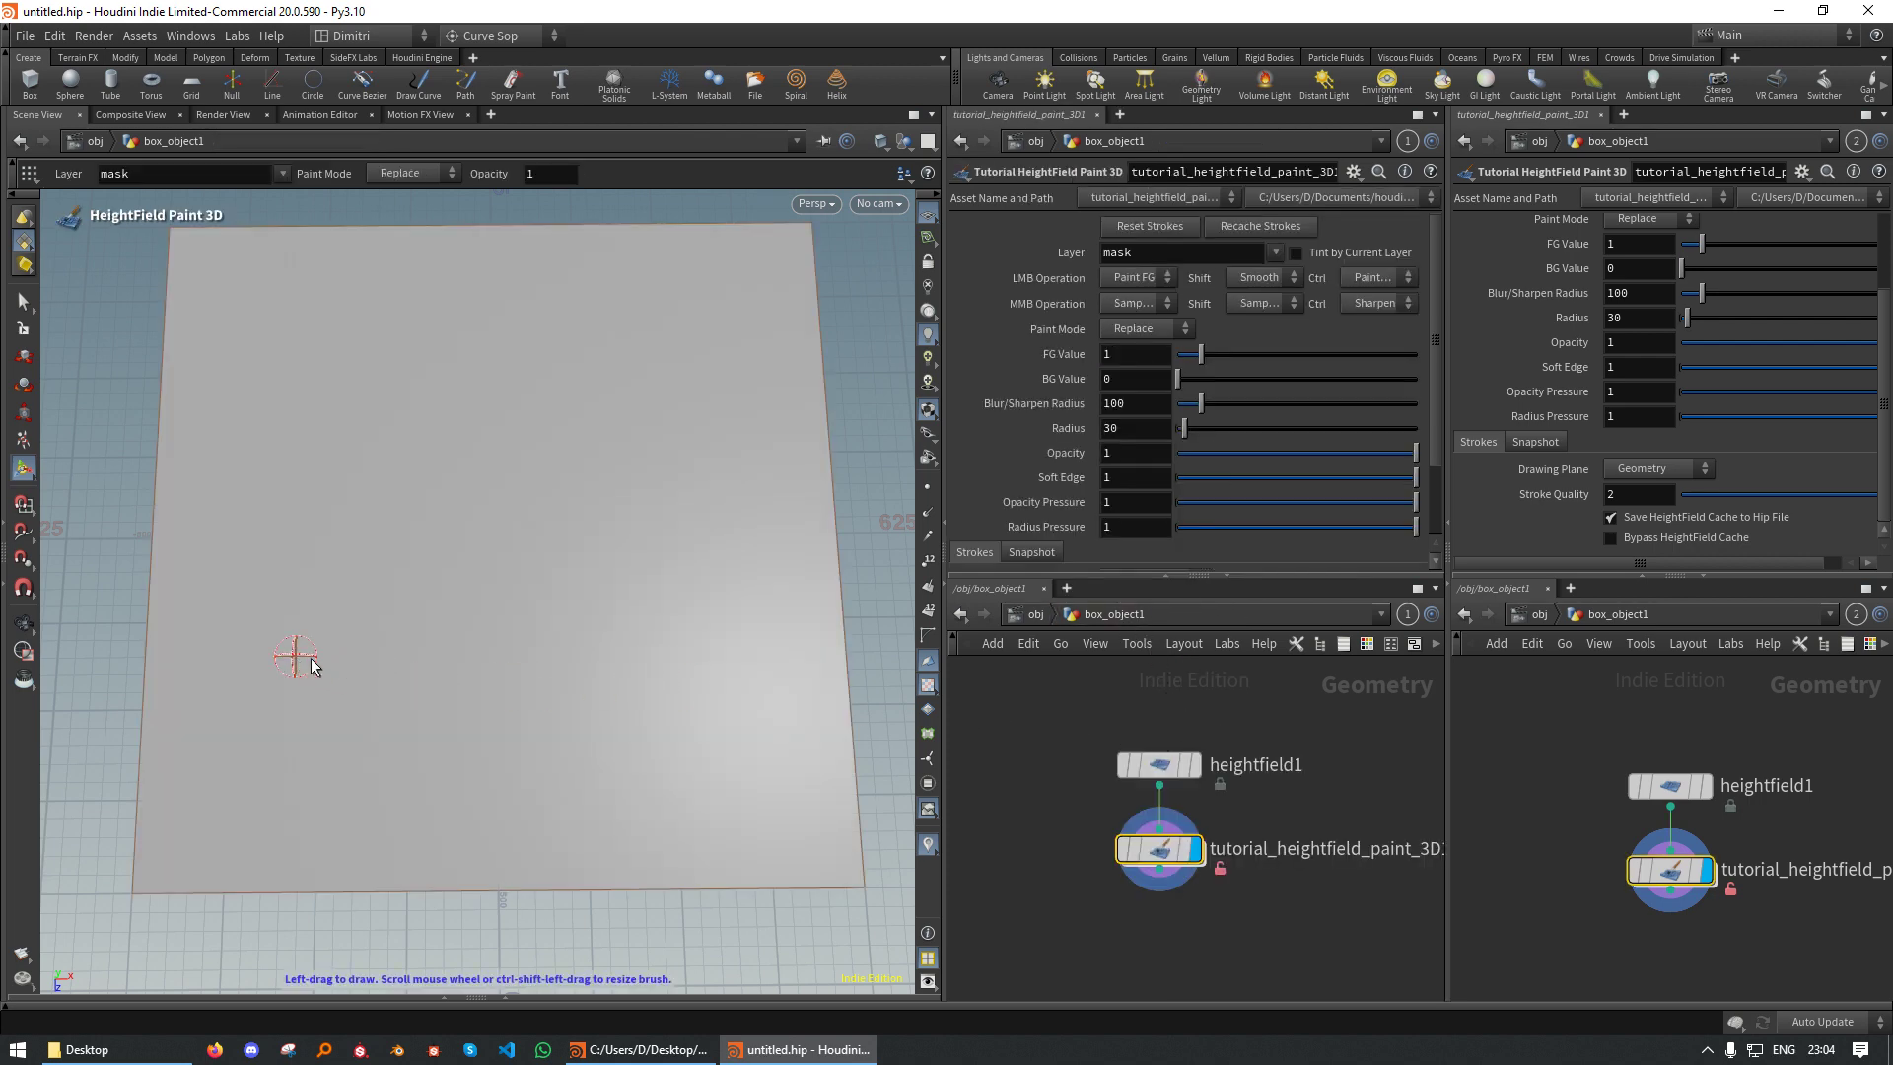
drag(295, 657, 613, 662)
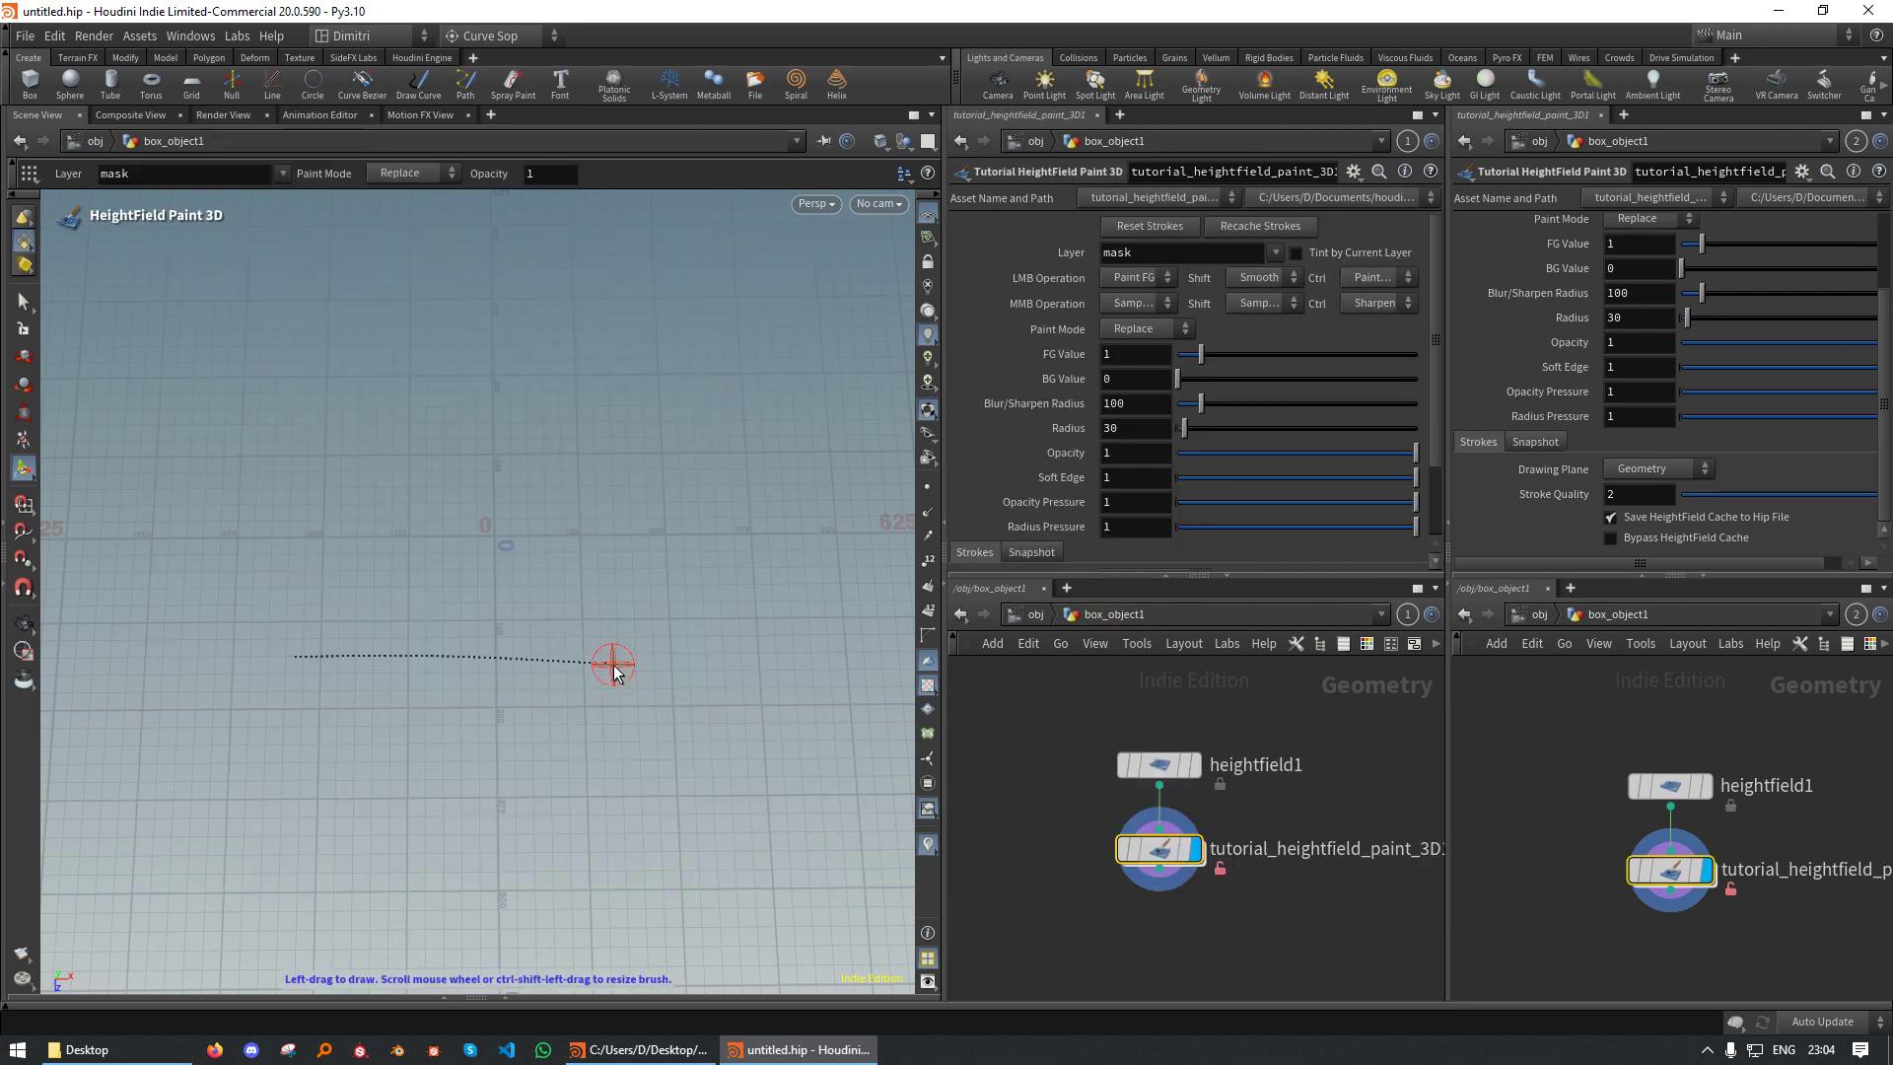
Reopen the paint asset's network, disable Create Only Points on resample2 and show points in the viewport
double_click(1165, 857)
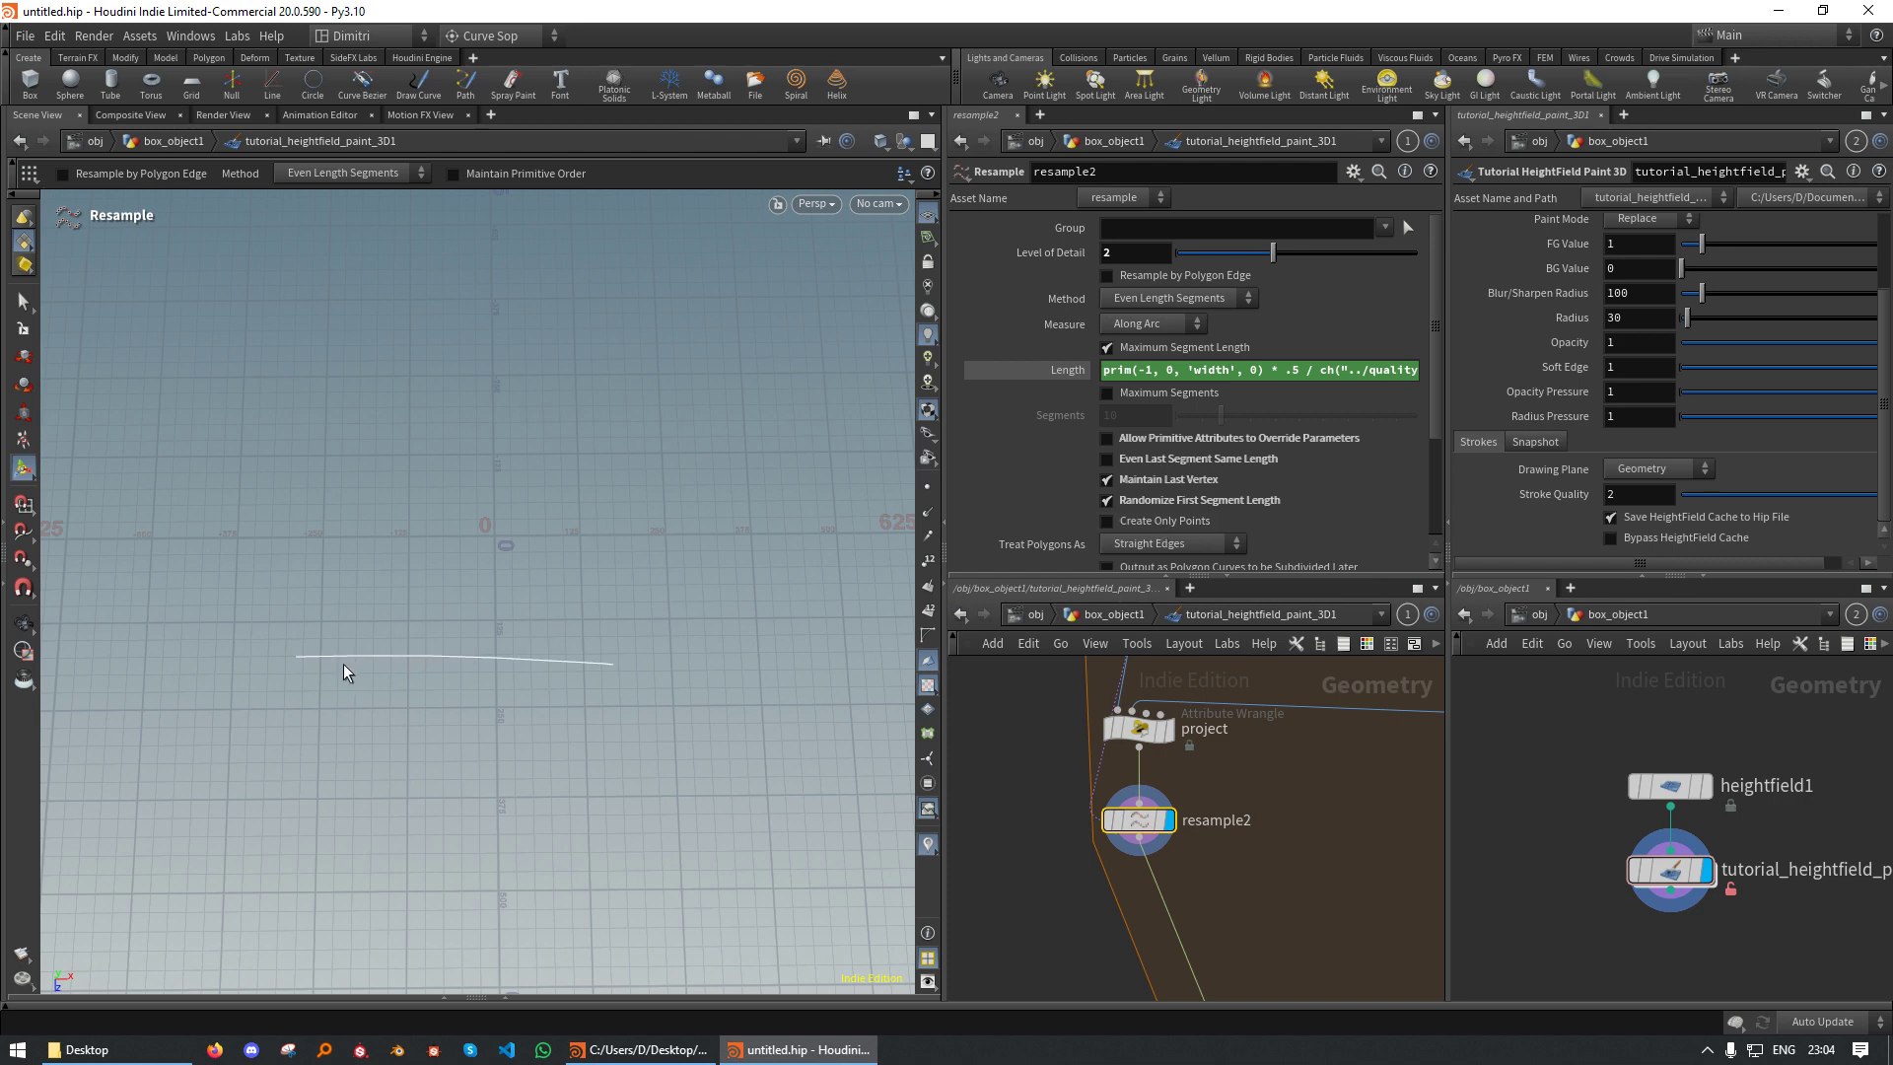
click(925, 488)
click(924, 493)
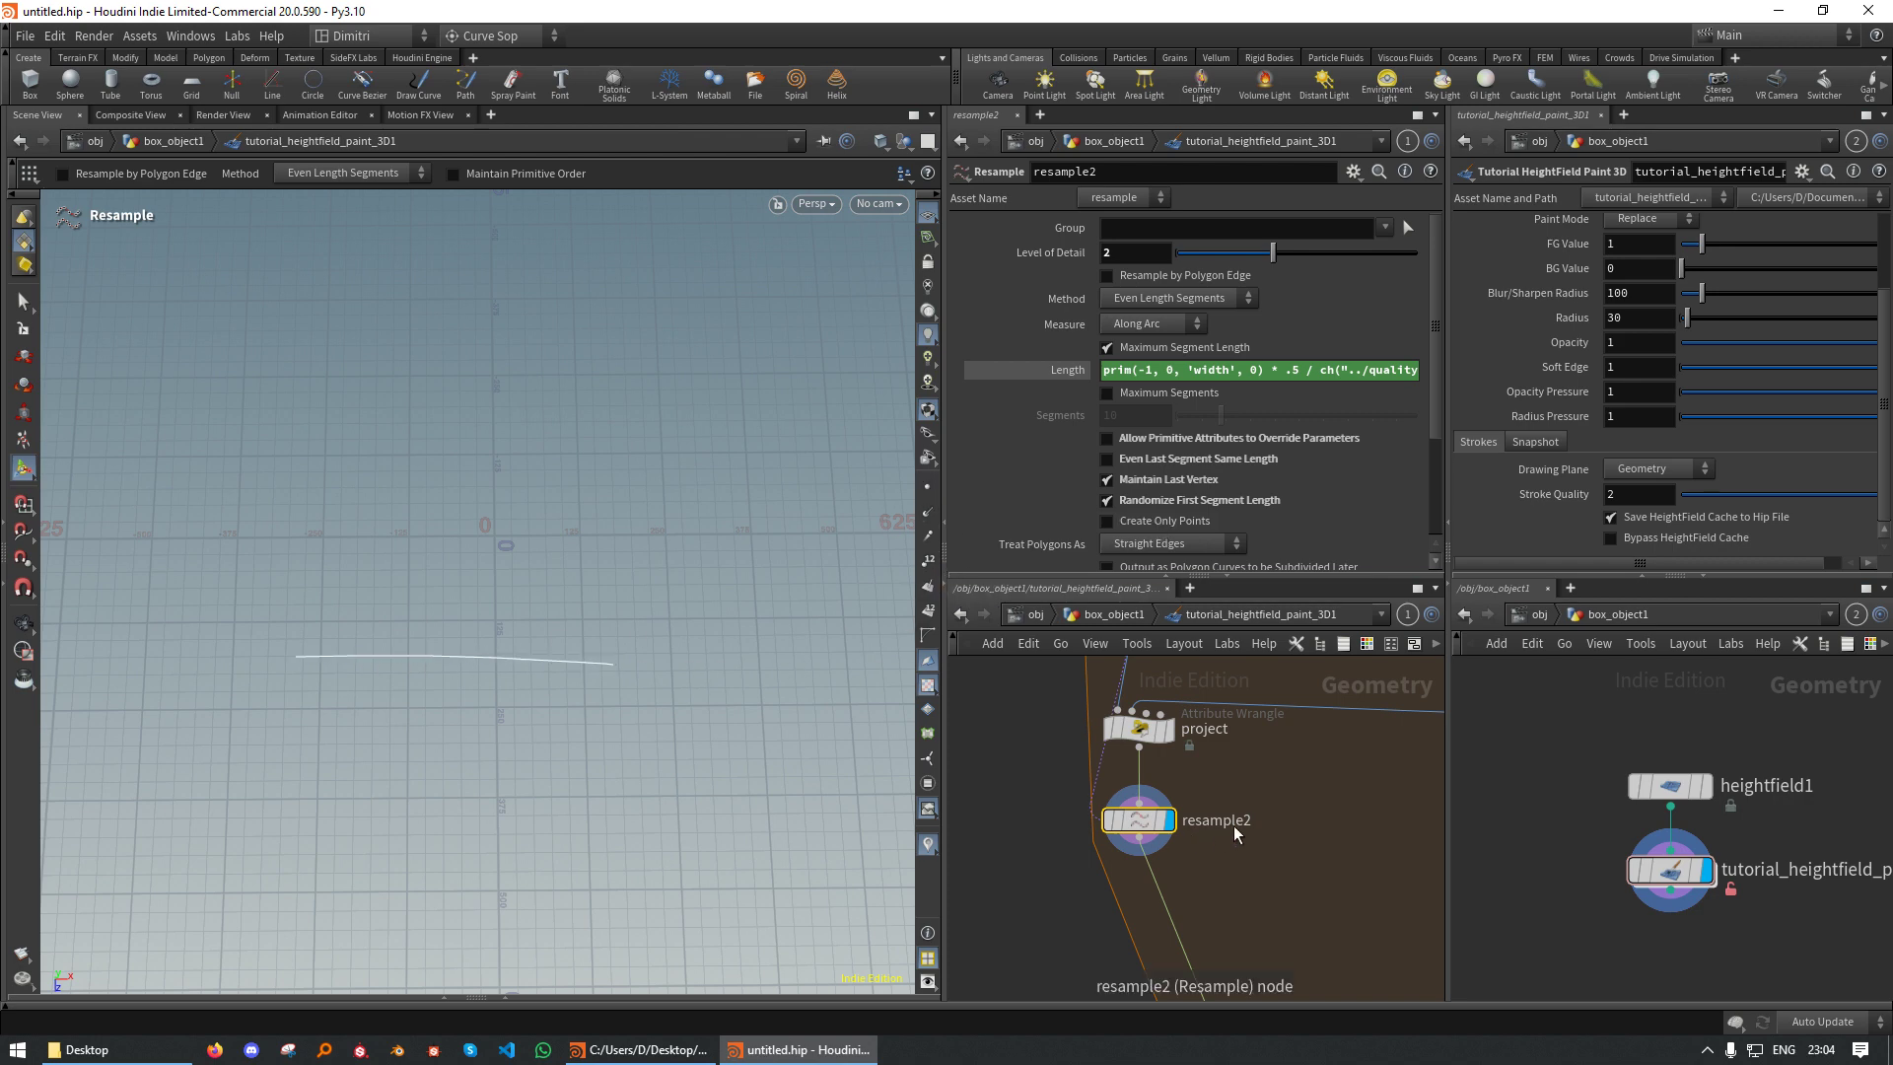
Compare the stroke's point spacing at the project wrangle with the resampled points at resample2
middle_drag(1234, 825, 1274, 922)
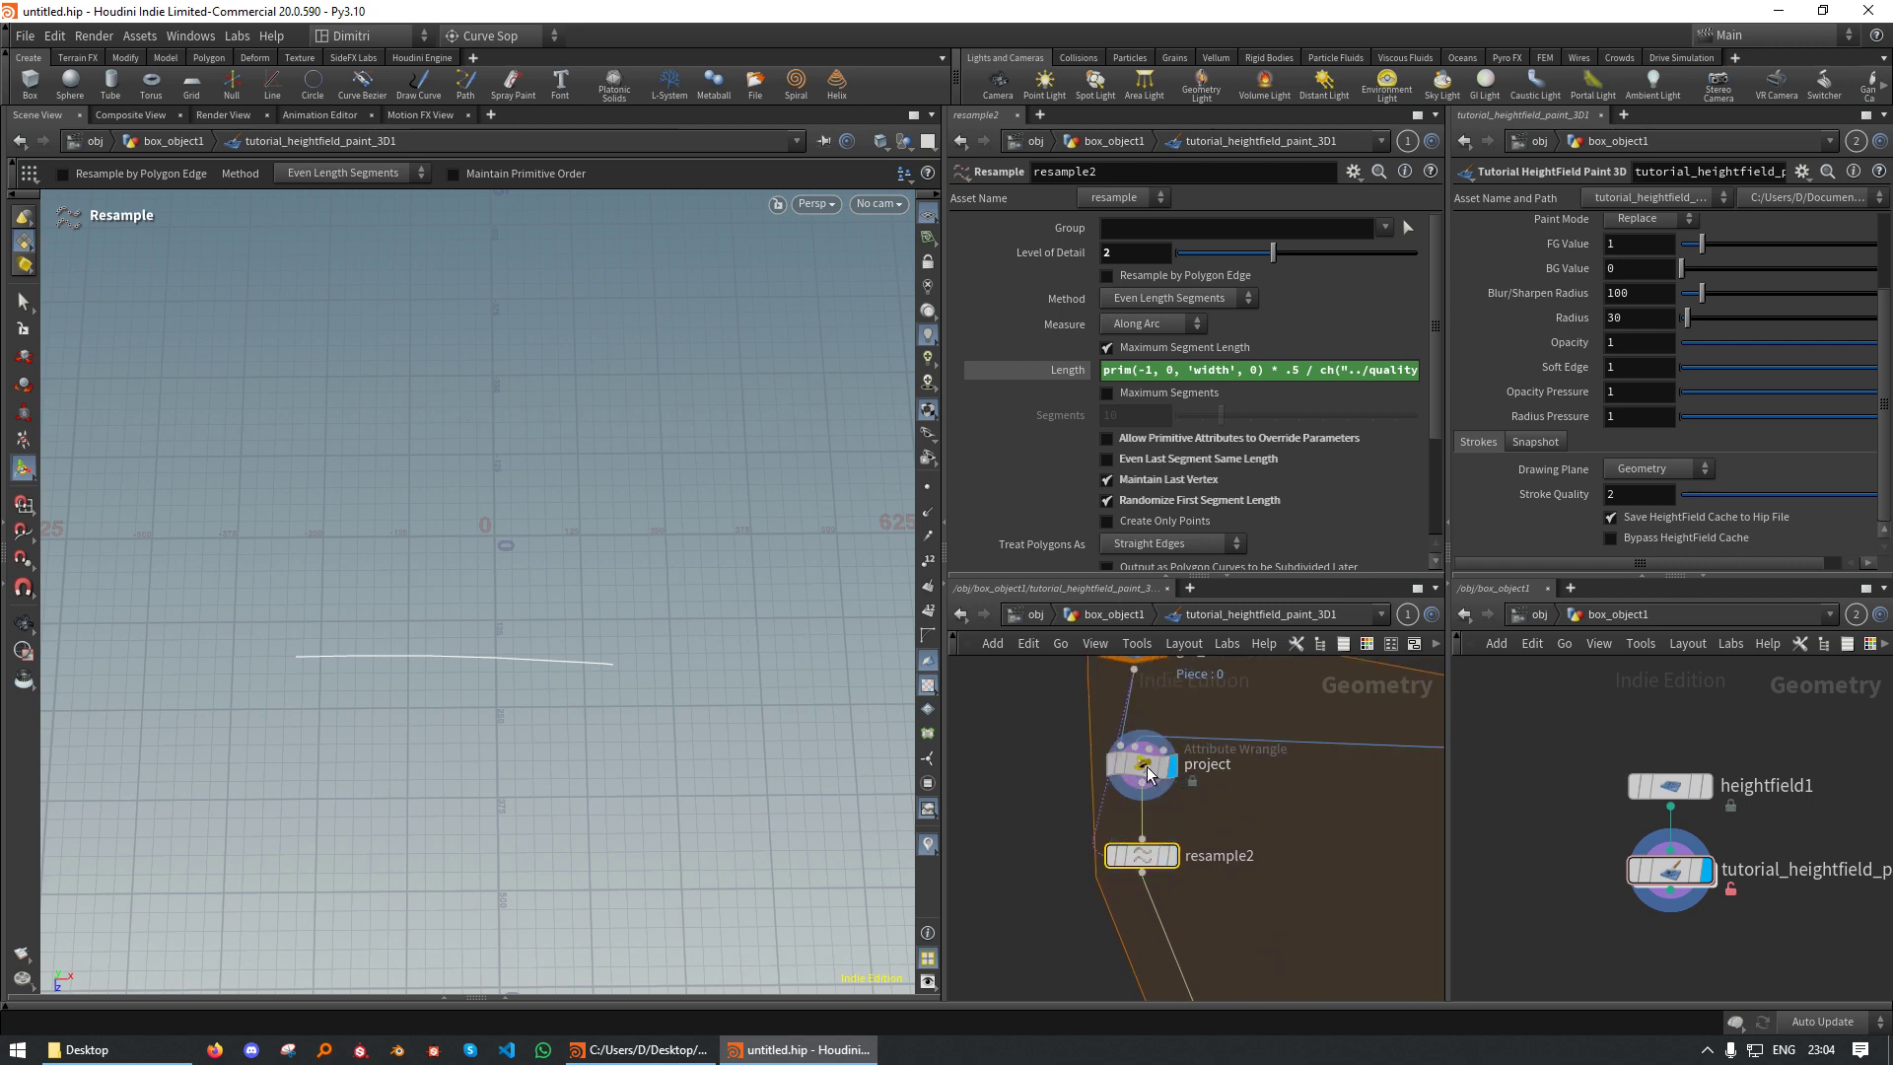
click(1146, 767)
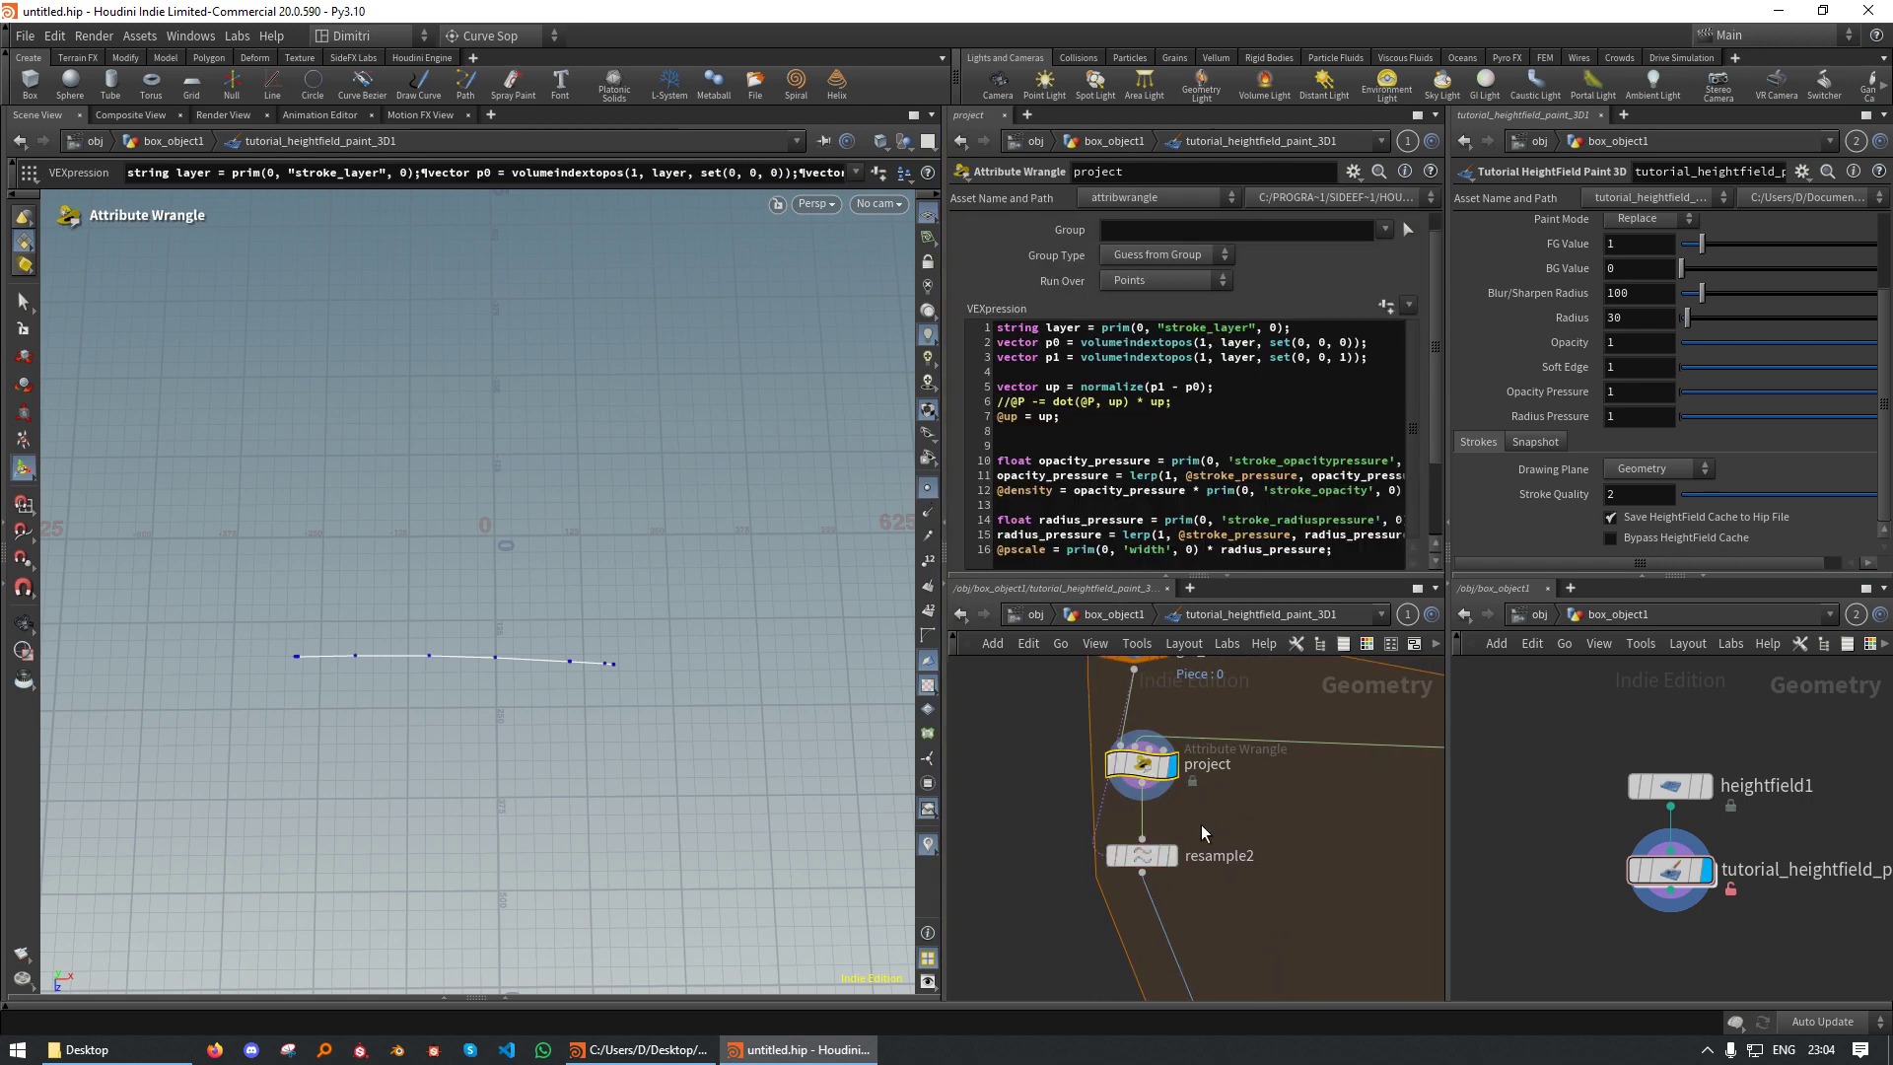
click(1170, 856)
click(1141, 858)
middle_drag(1287, 912, 1268, 795)
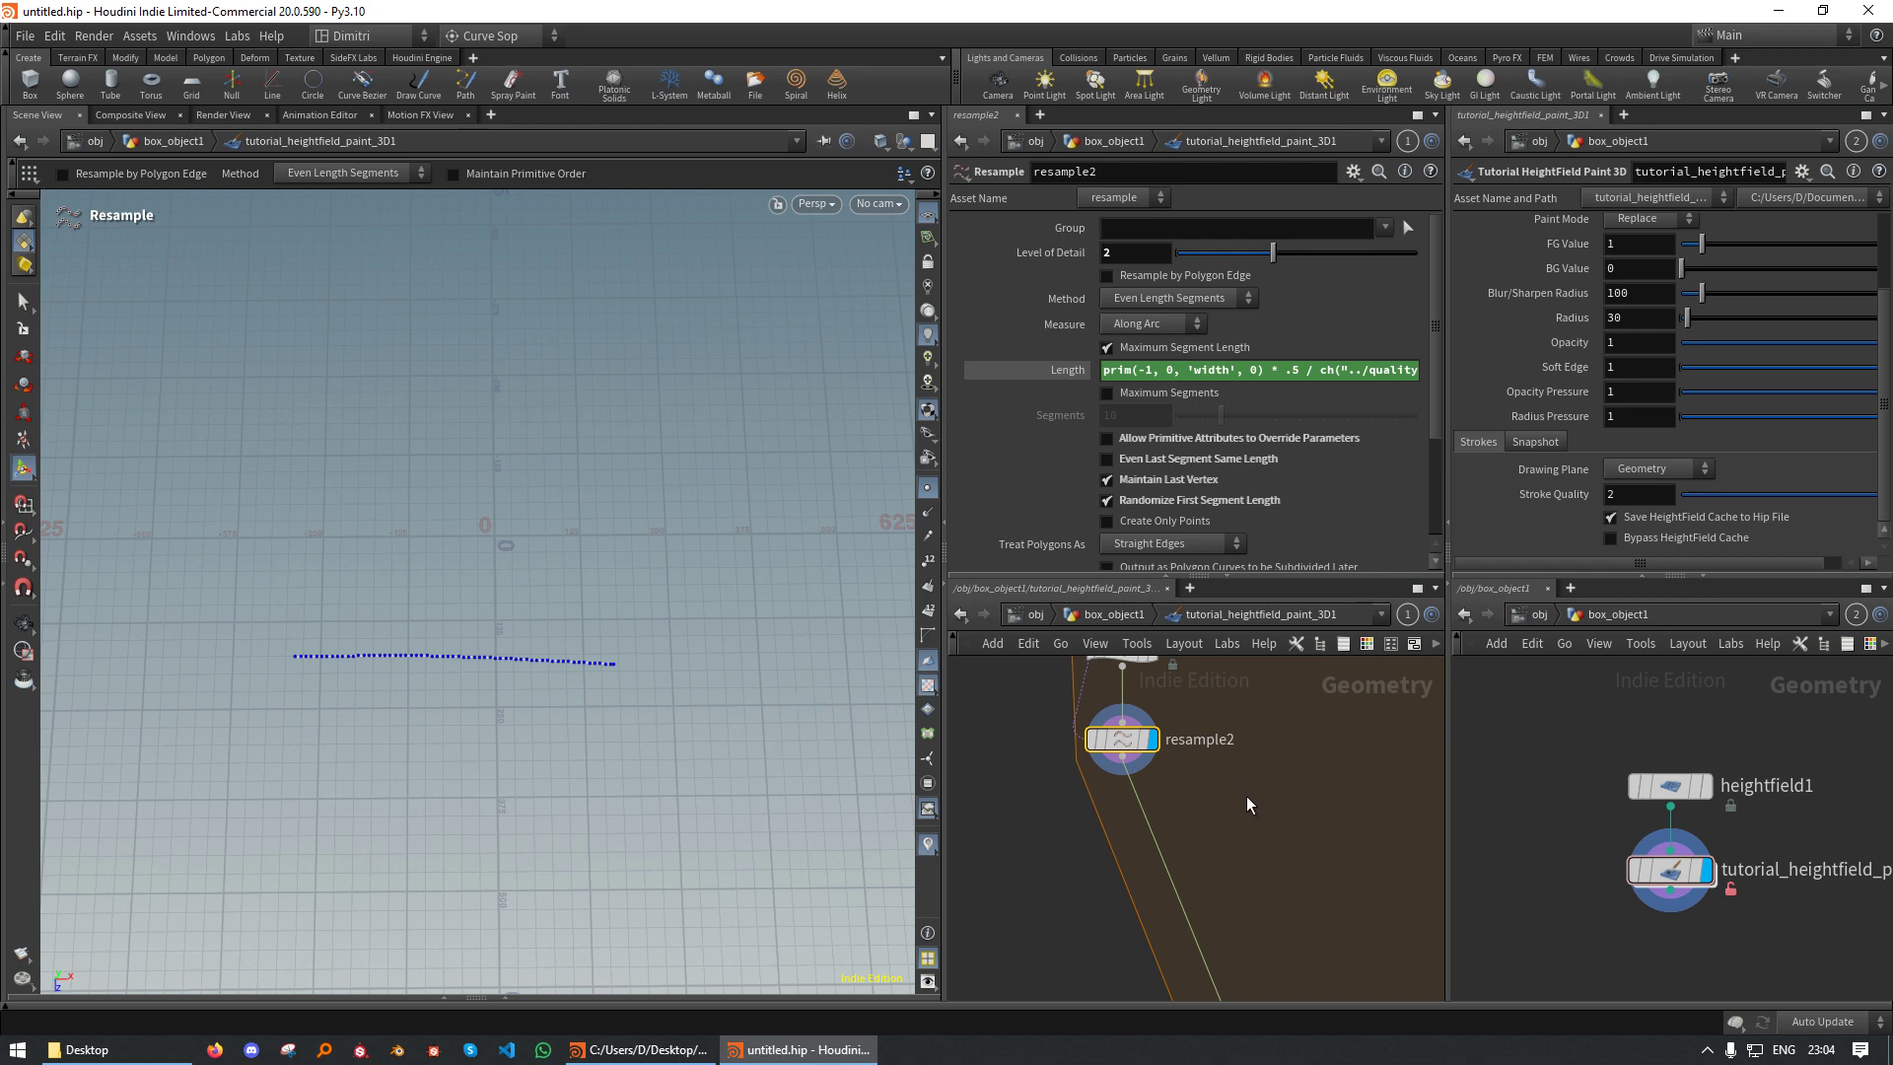
middle_drag(1246, 796, 1313, 768)
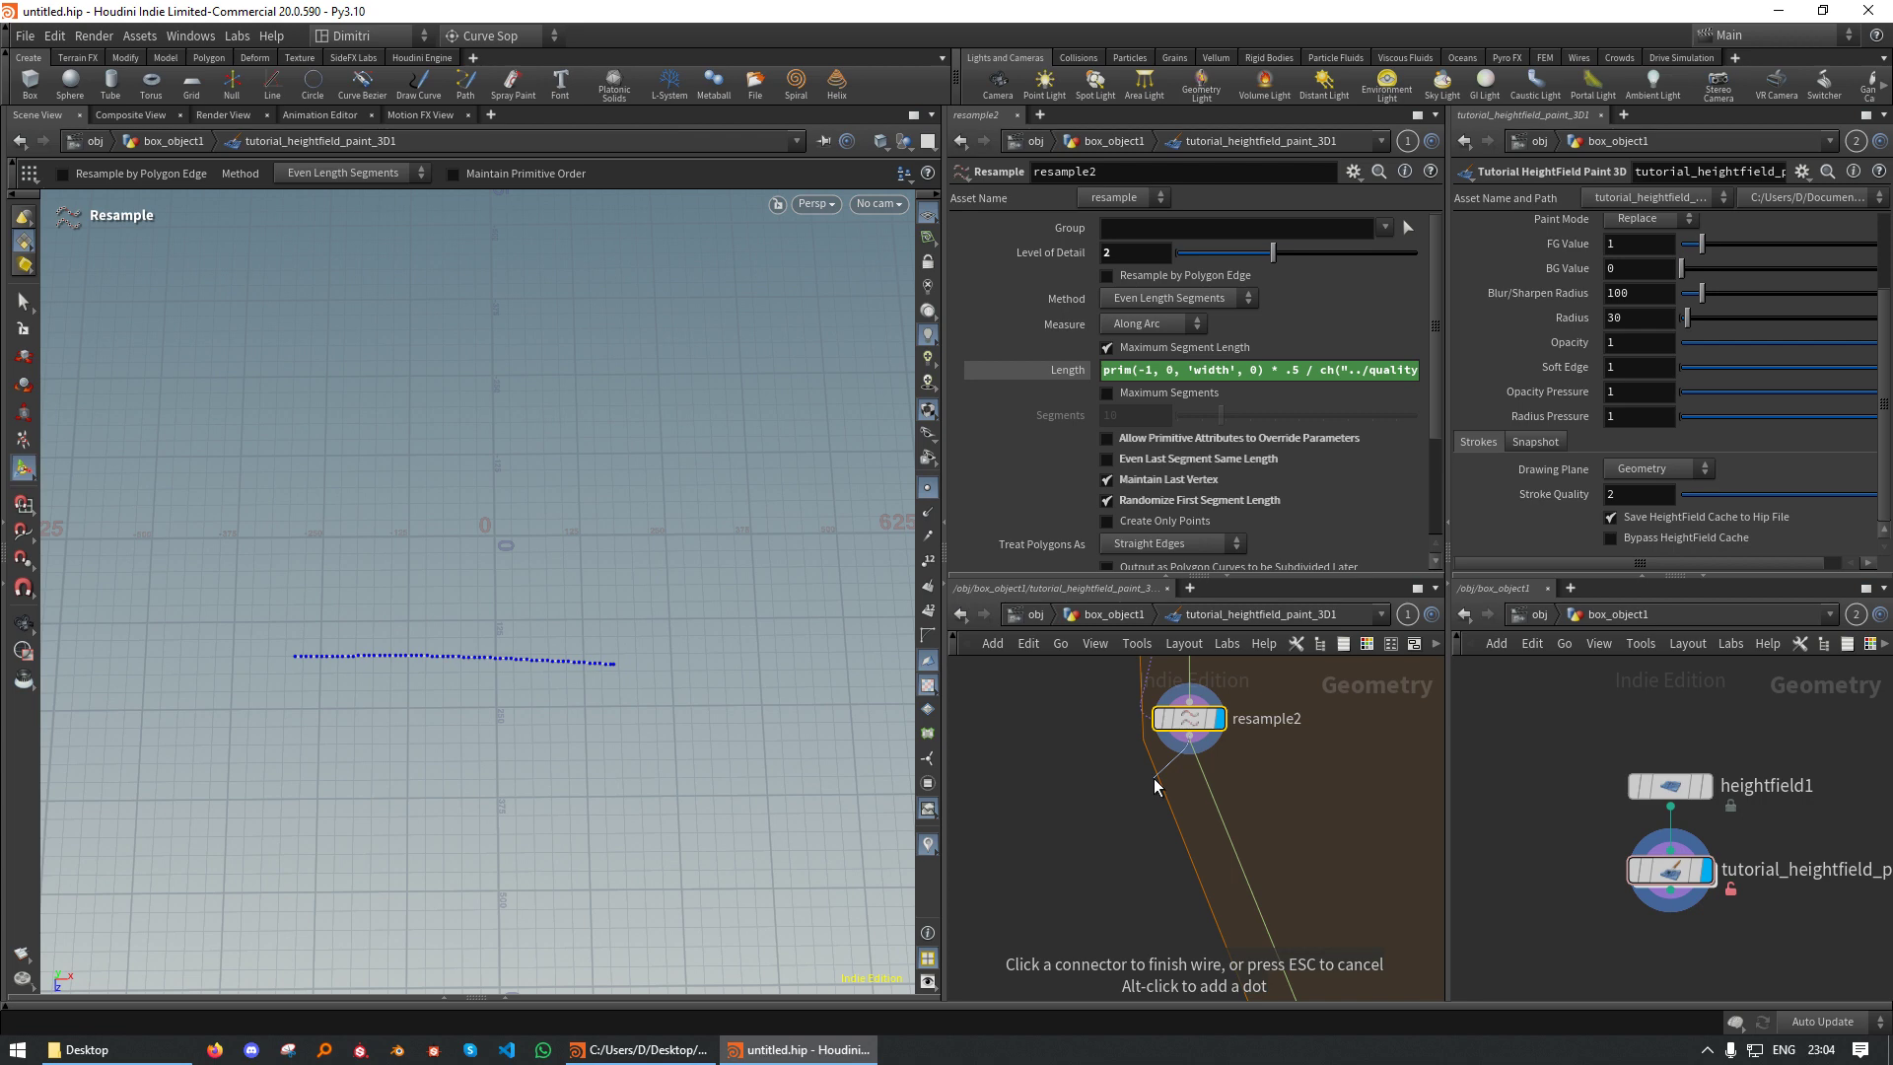
key(Escape)
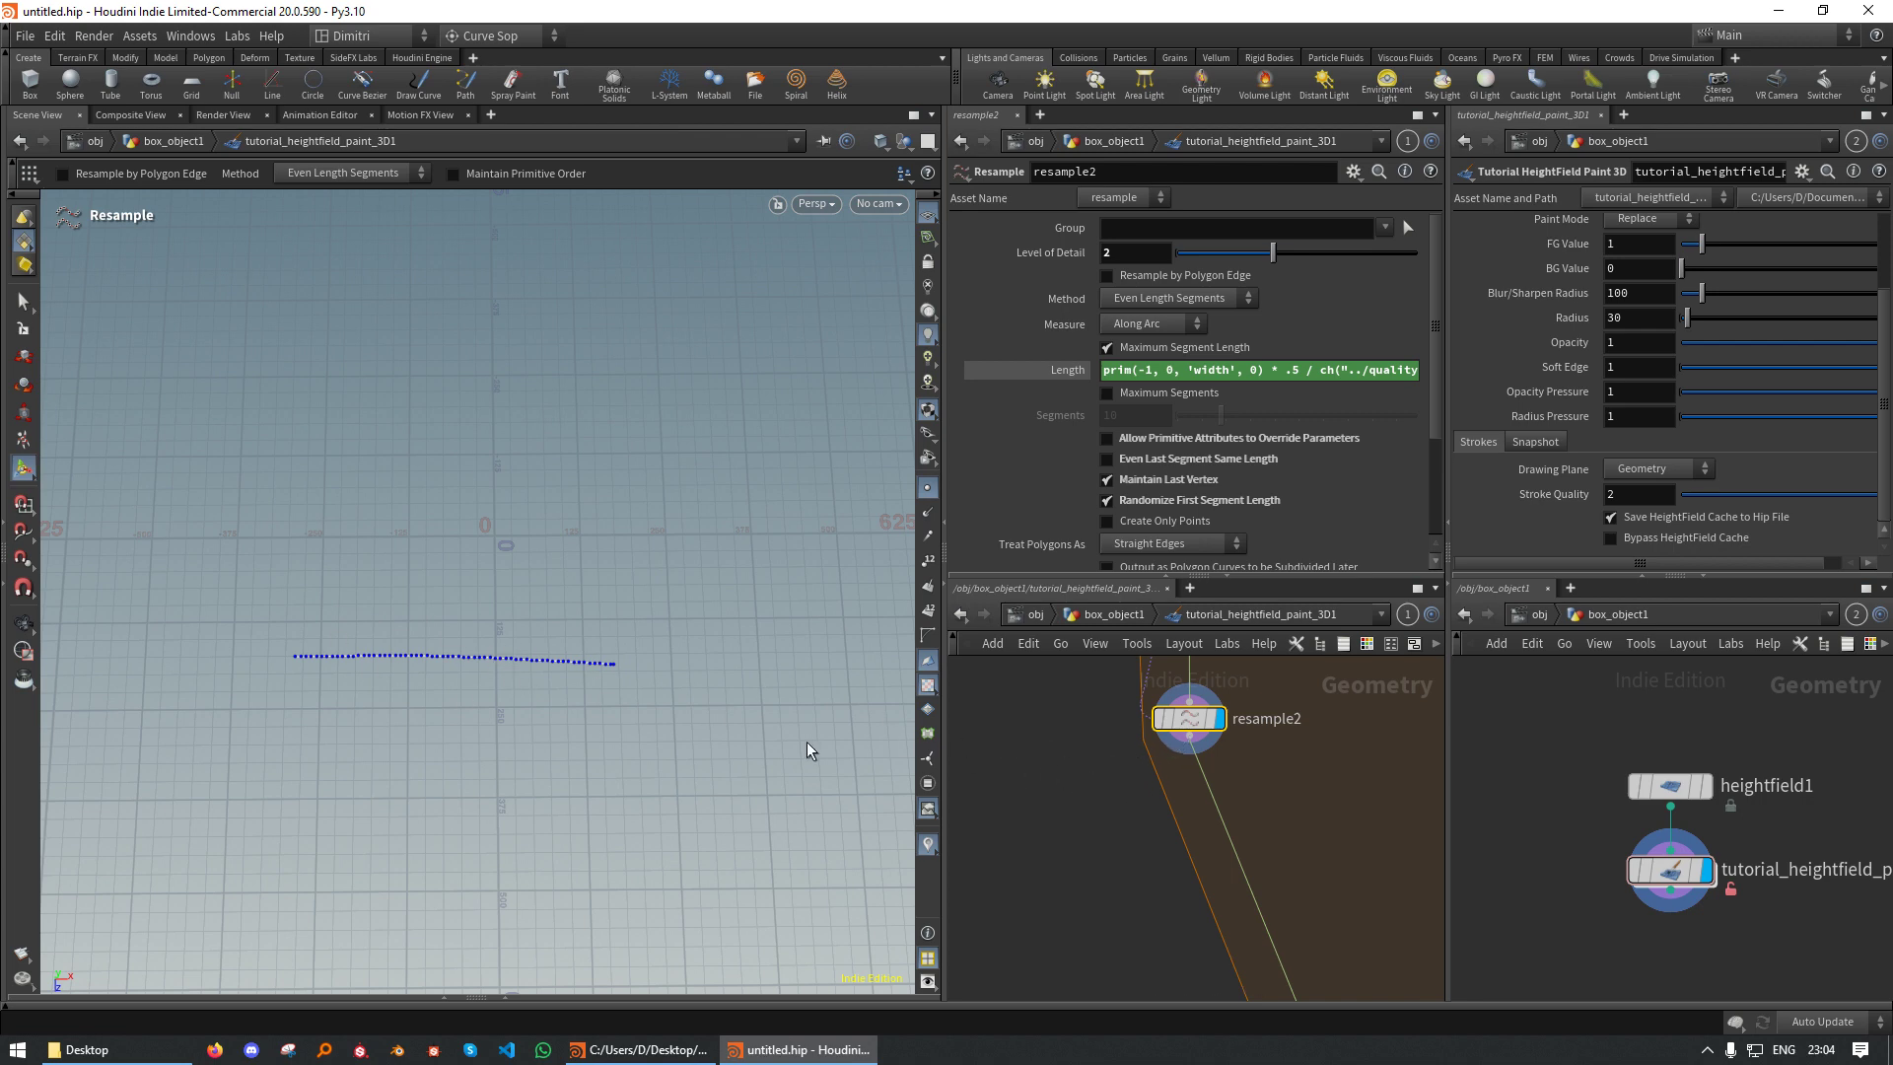
Add a scene marker visualizer named N with Vector style, attribute N and a length scale of 100
click(926, 844)
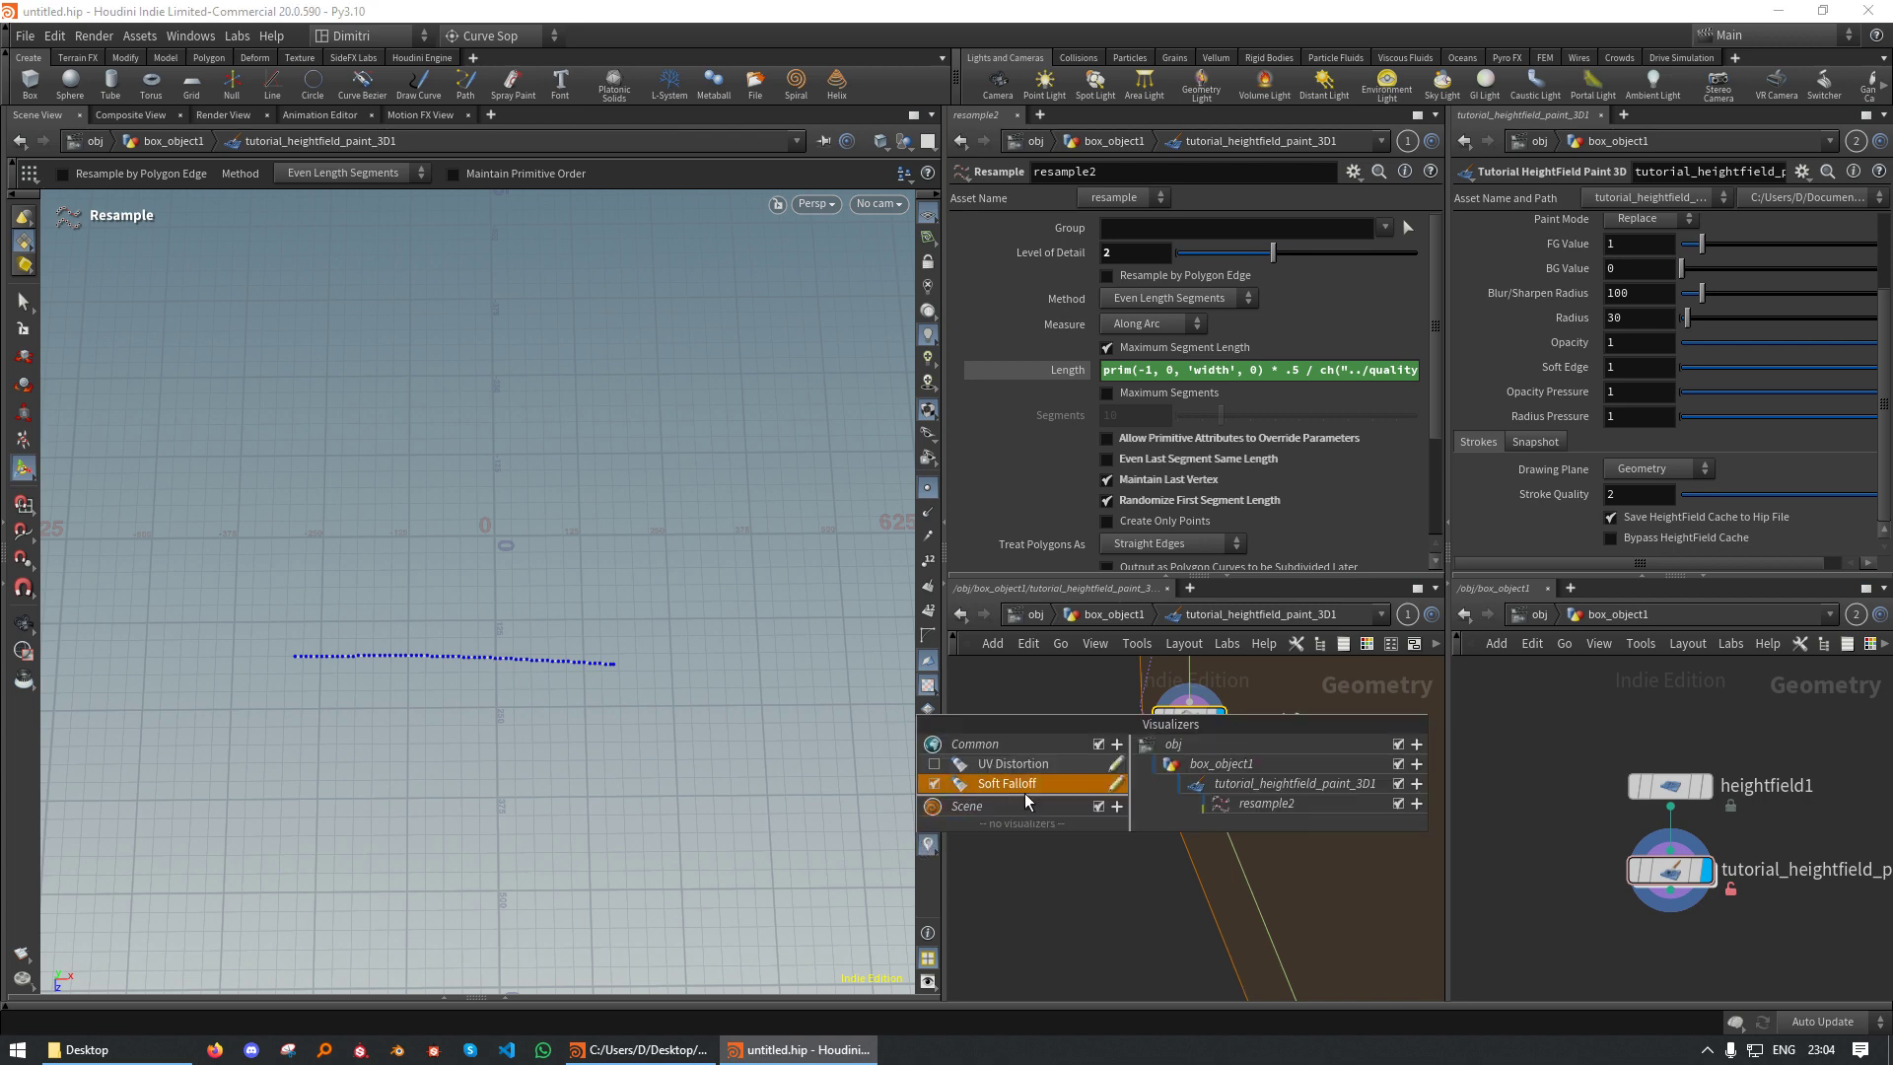
click(1117, 805)
click(1159, 827)
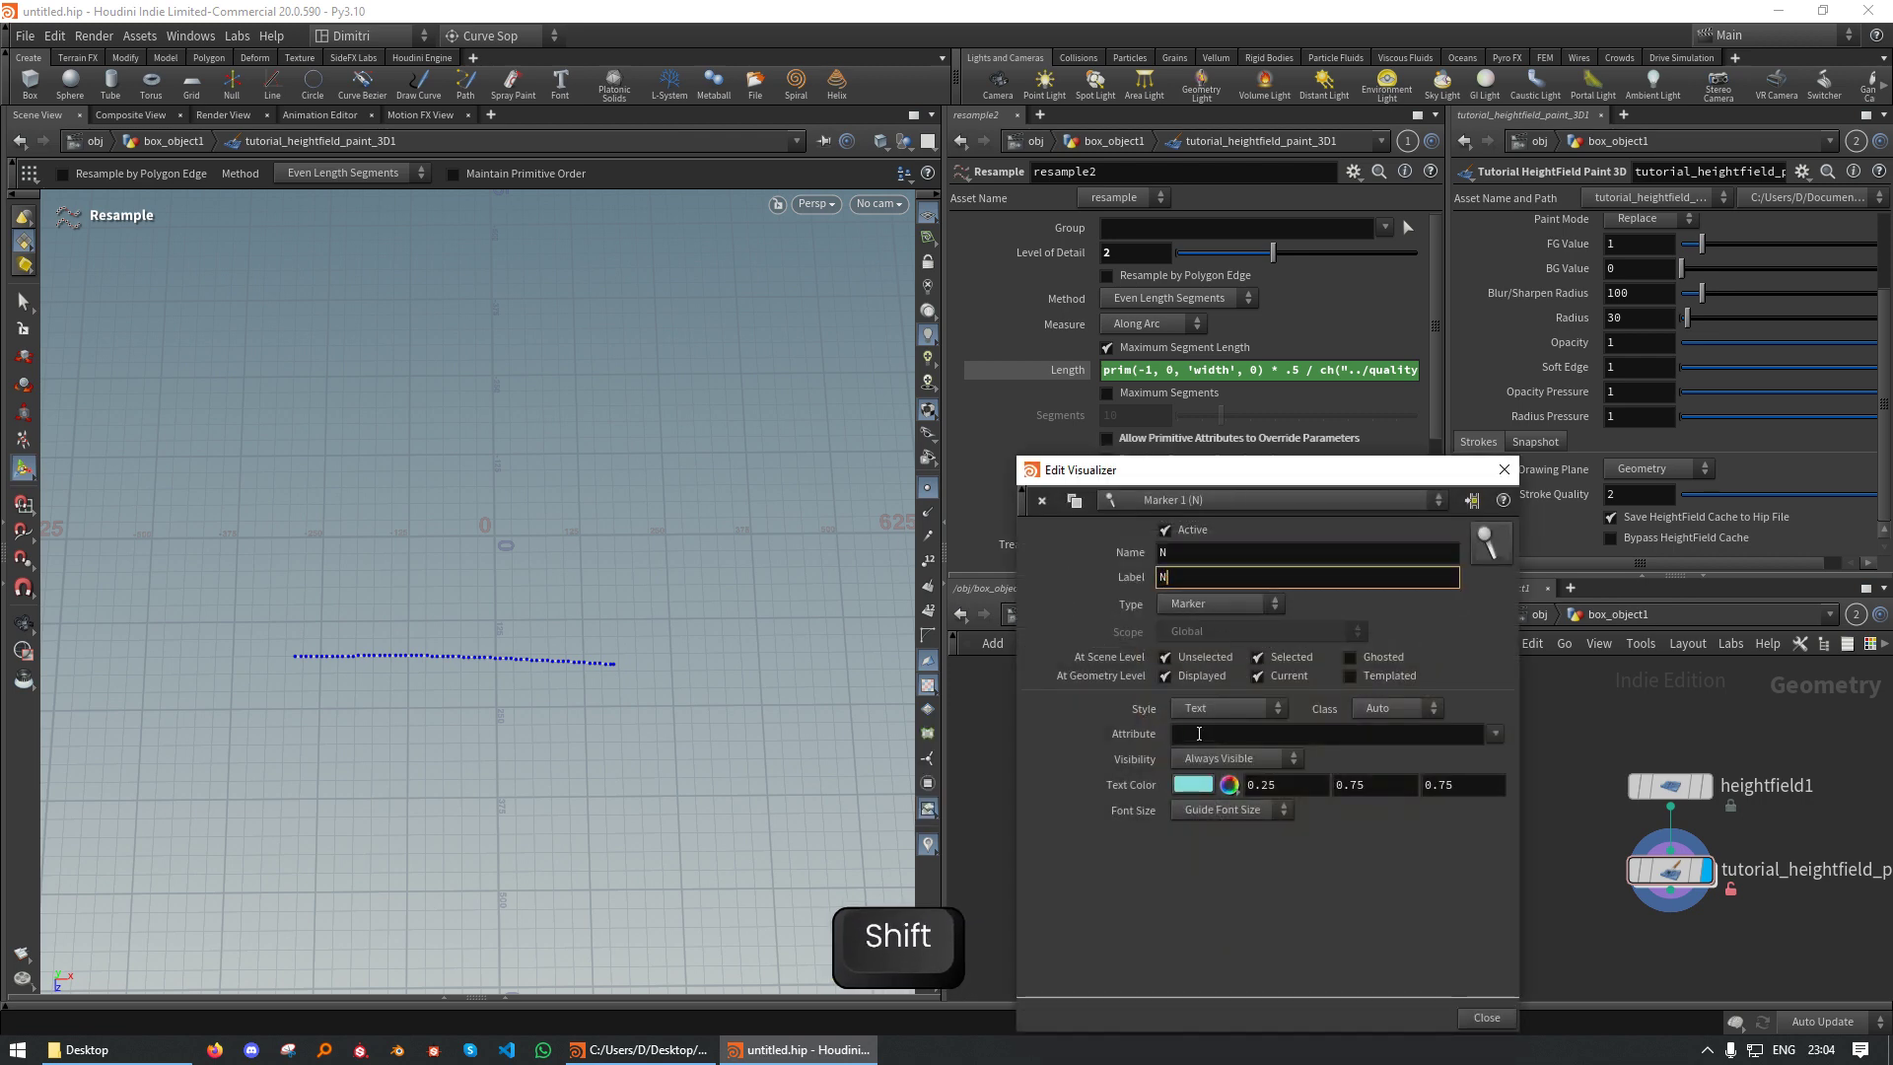
click(1228, 708)
click(1197, 807)
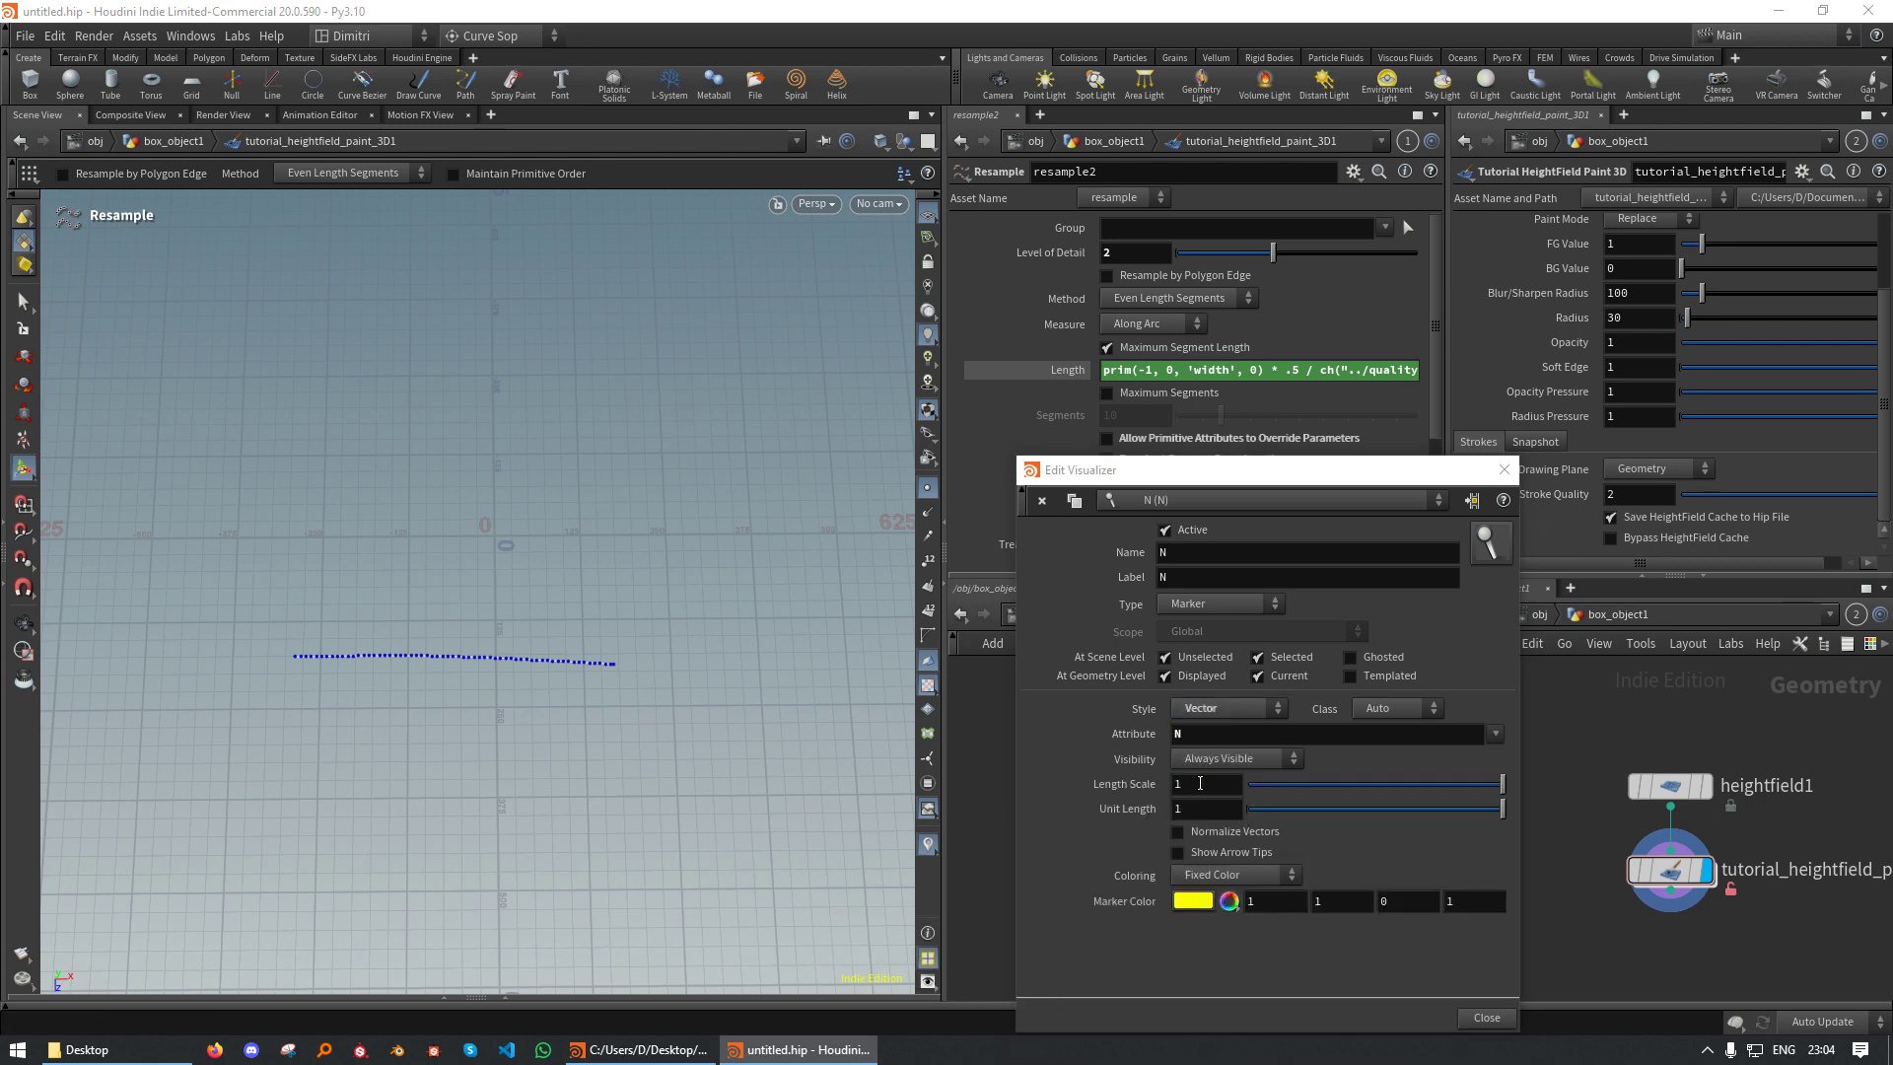
click(1208, 782)
key(Return)
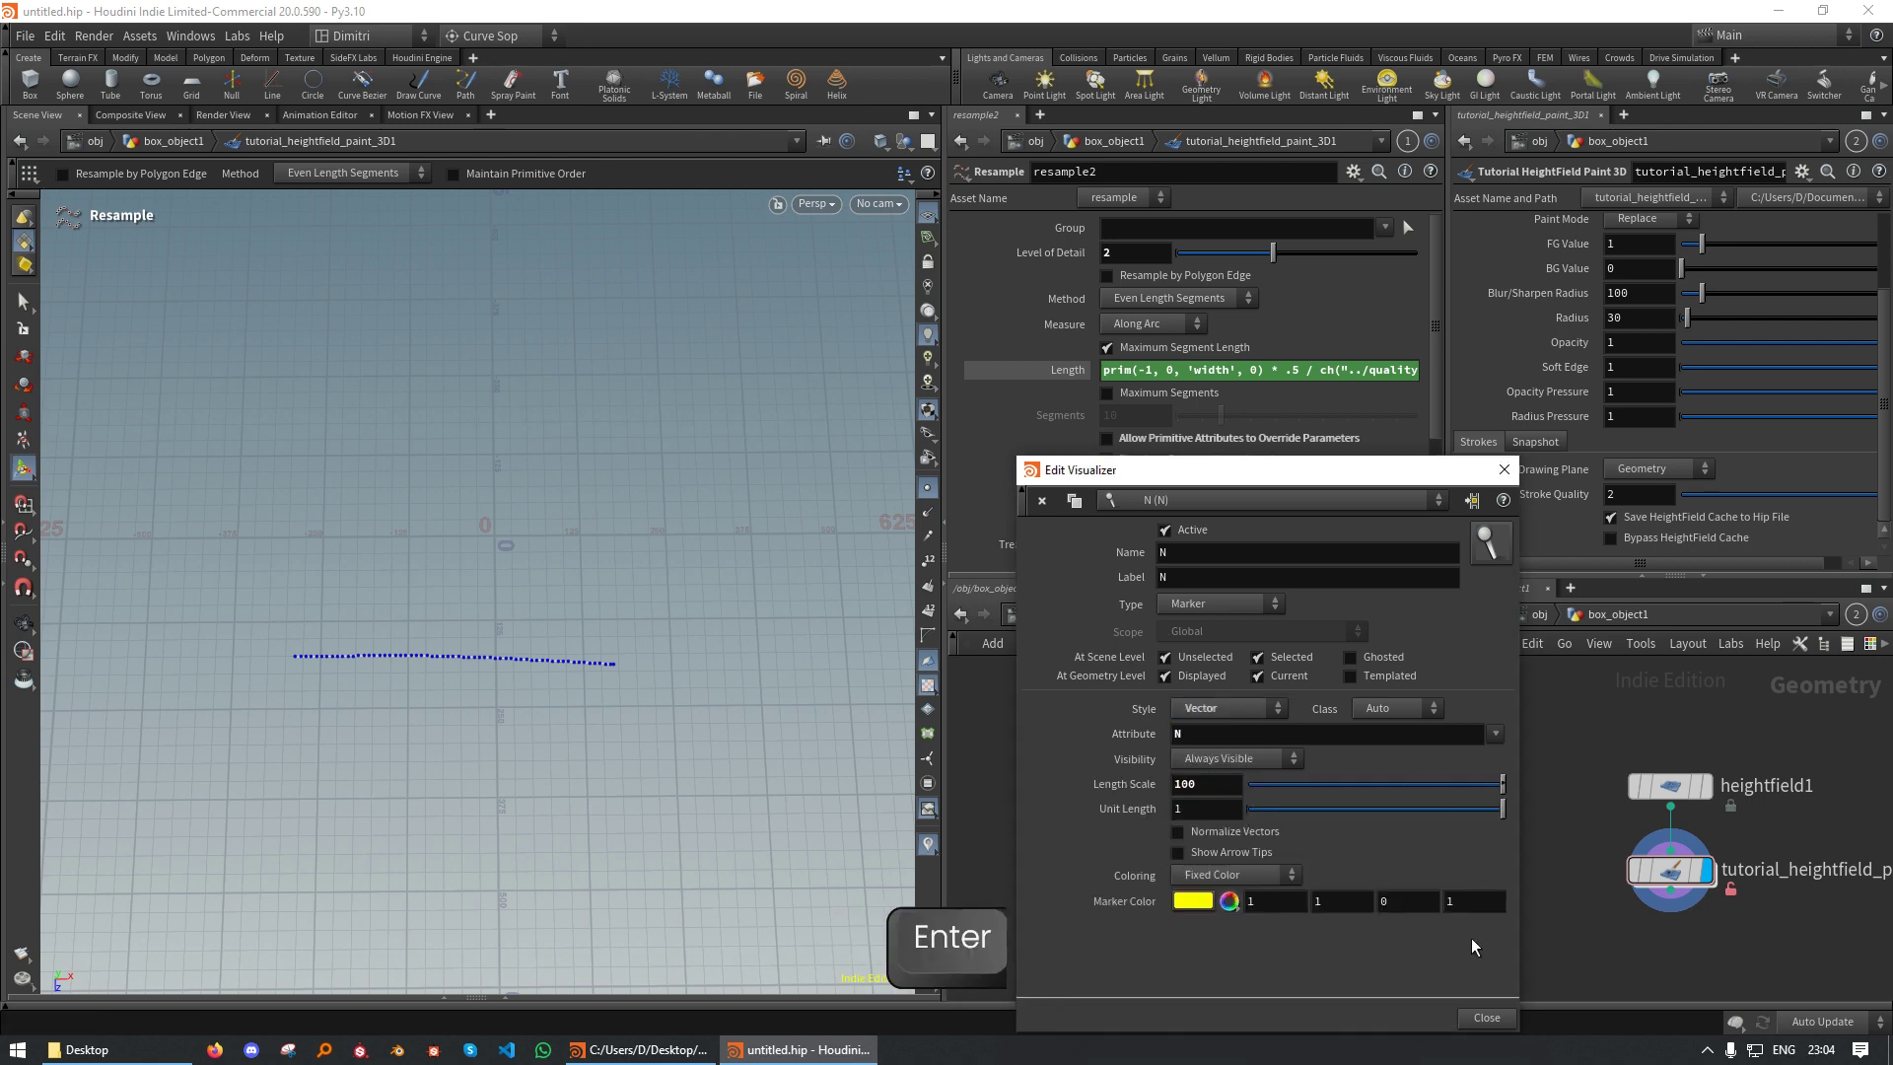
click(1504, 469)
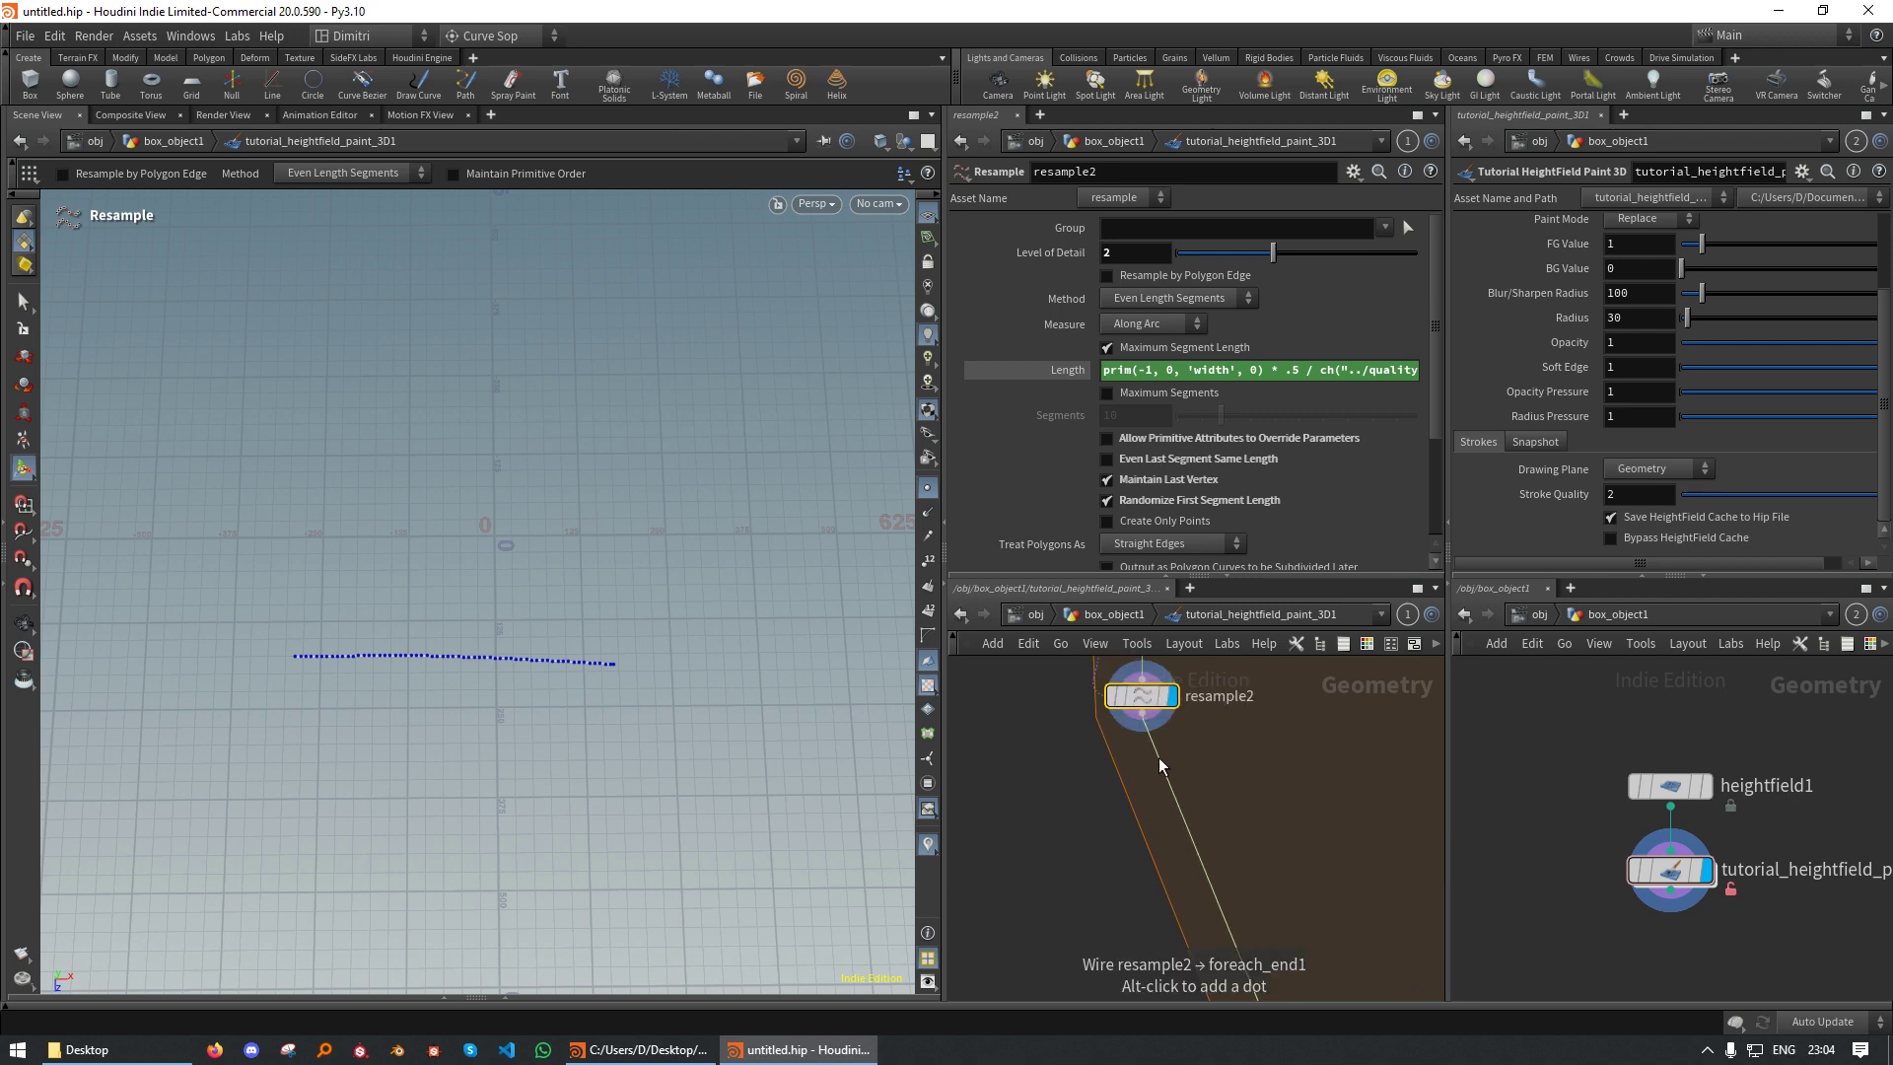
Insert a PolyFrame node between resample2 and foreach_end1, align it below resample2 and display it
key(Tab)
text(p)
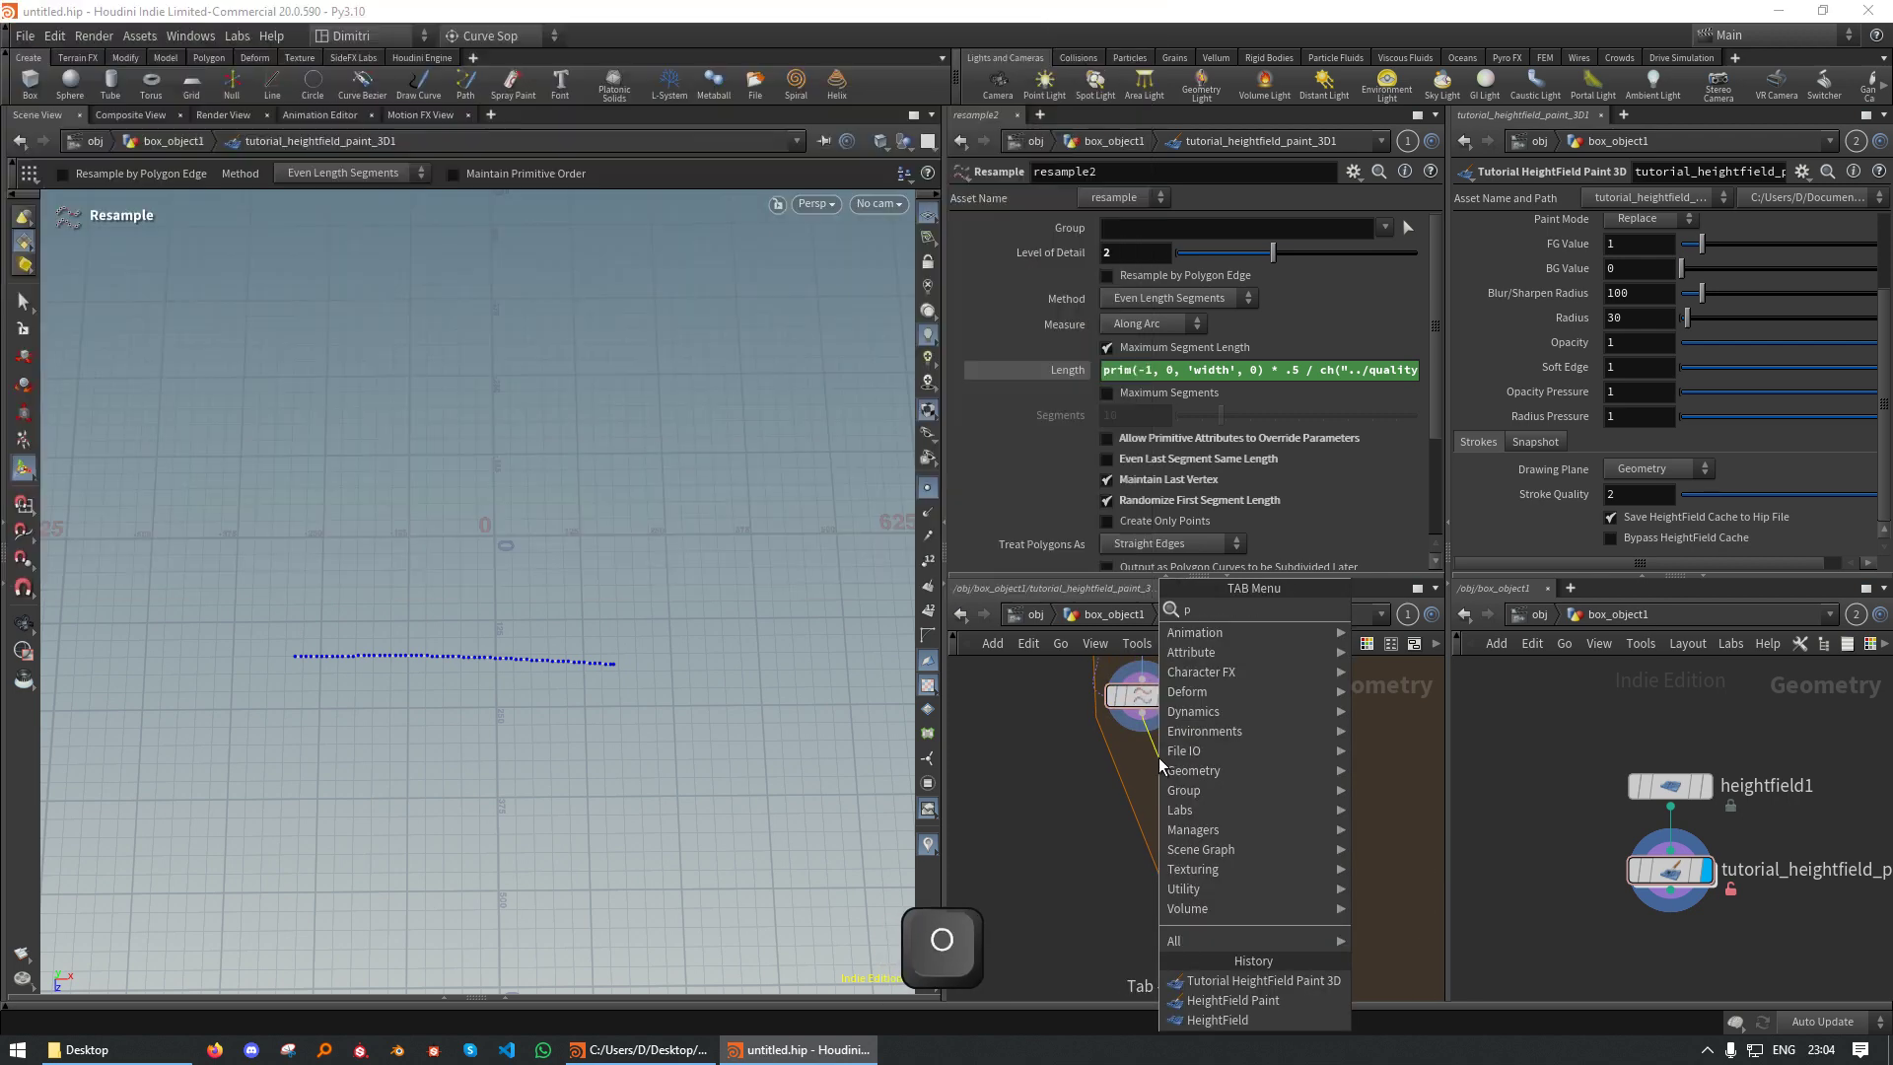
text(olyfram)
key(Return)
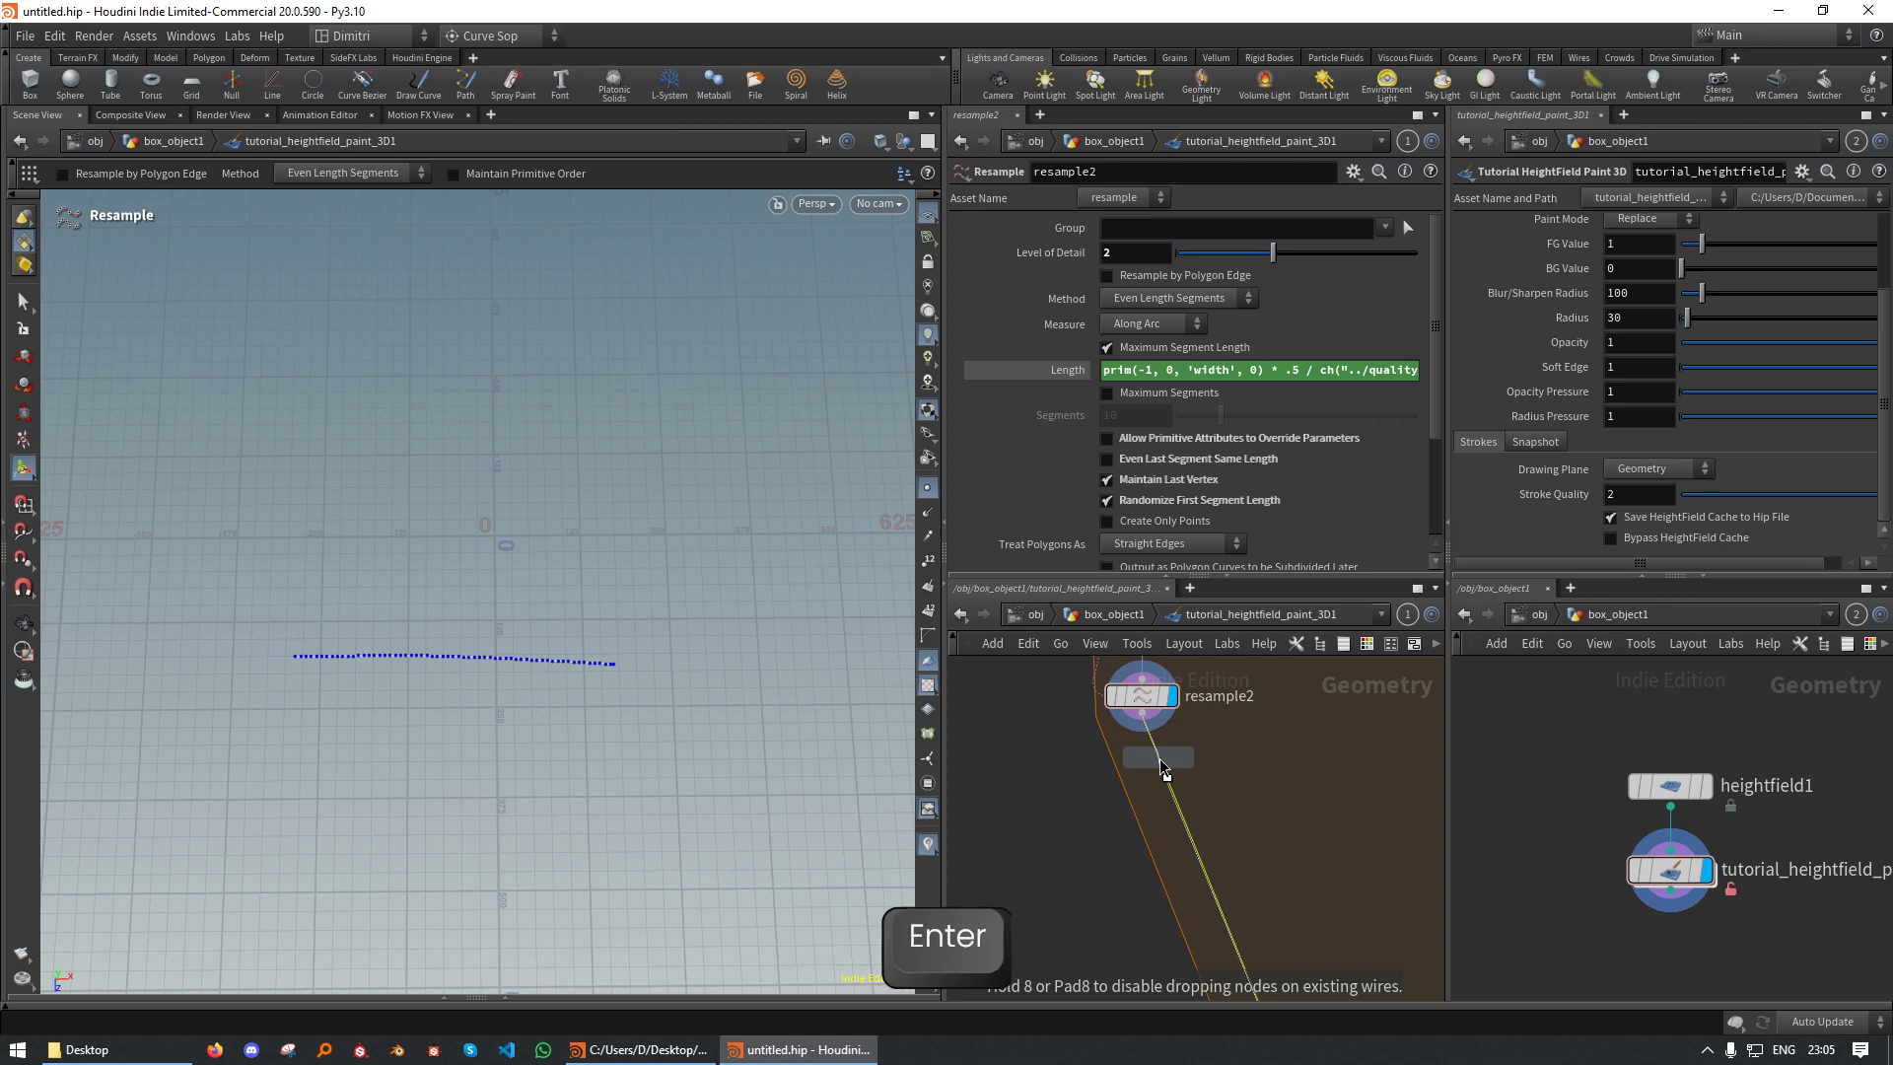
click(1165, 771)
drag(1165, 771, 1145, 776)
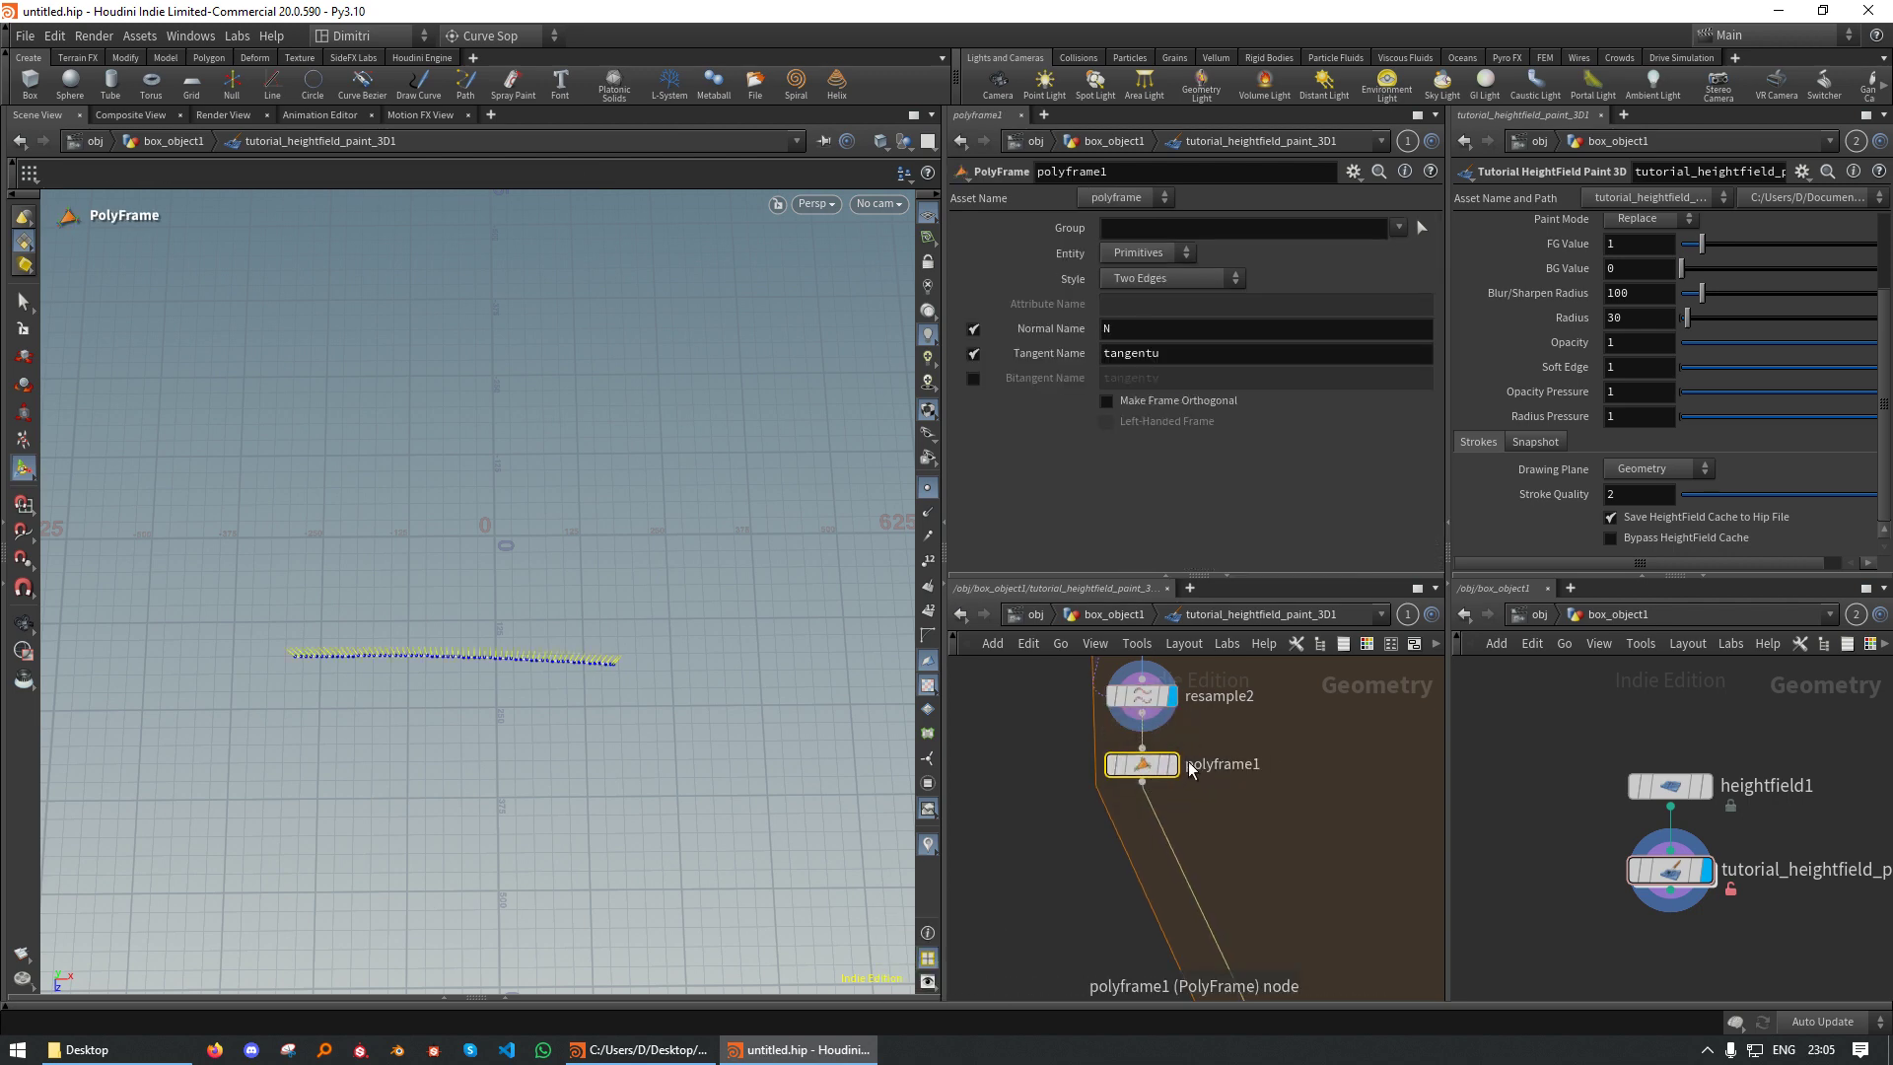
click(1174, 765)
On polyframe1, disable the Normal Name output, set the Tangent Name to N and the Style to First Edge
click(975, 328)
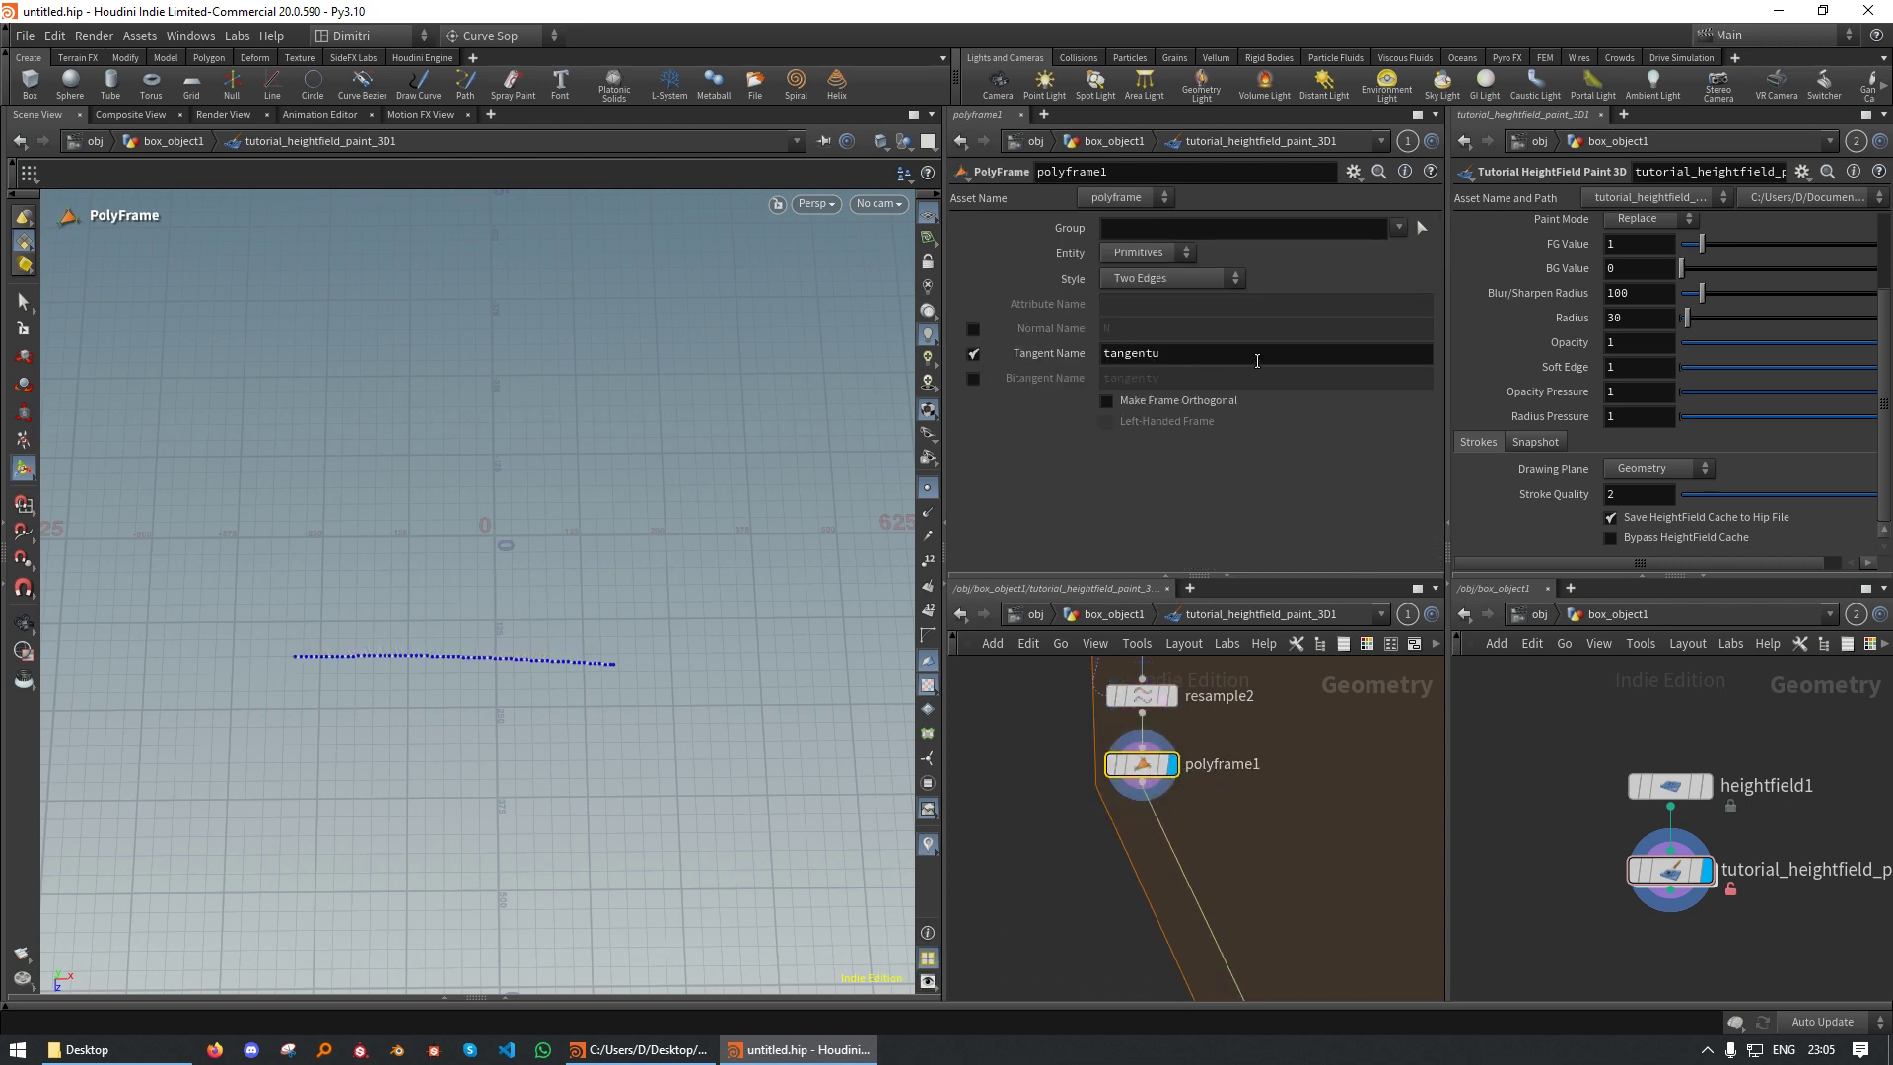
double_click(1129, 353)
text(N)
click(1139, 281)
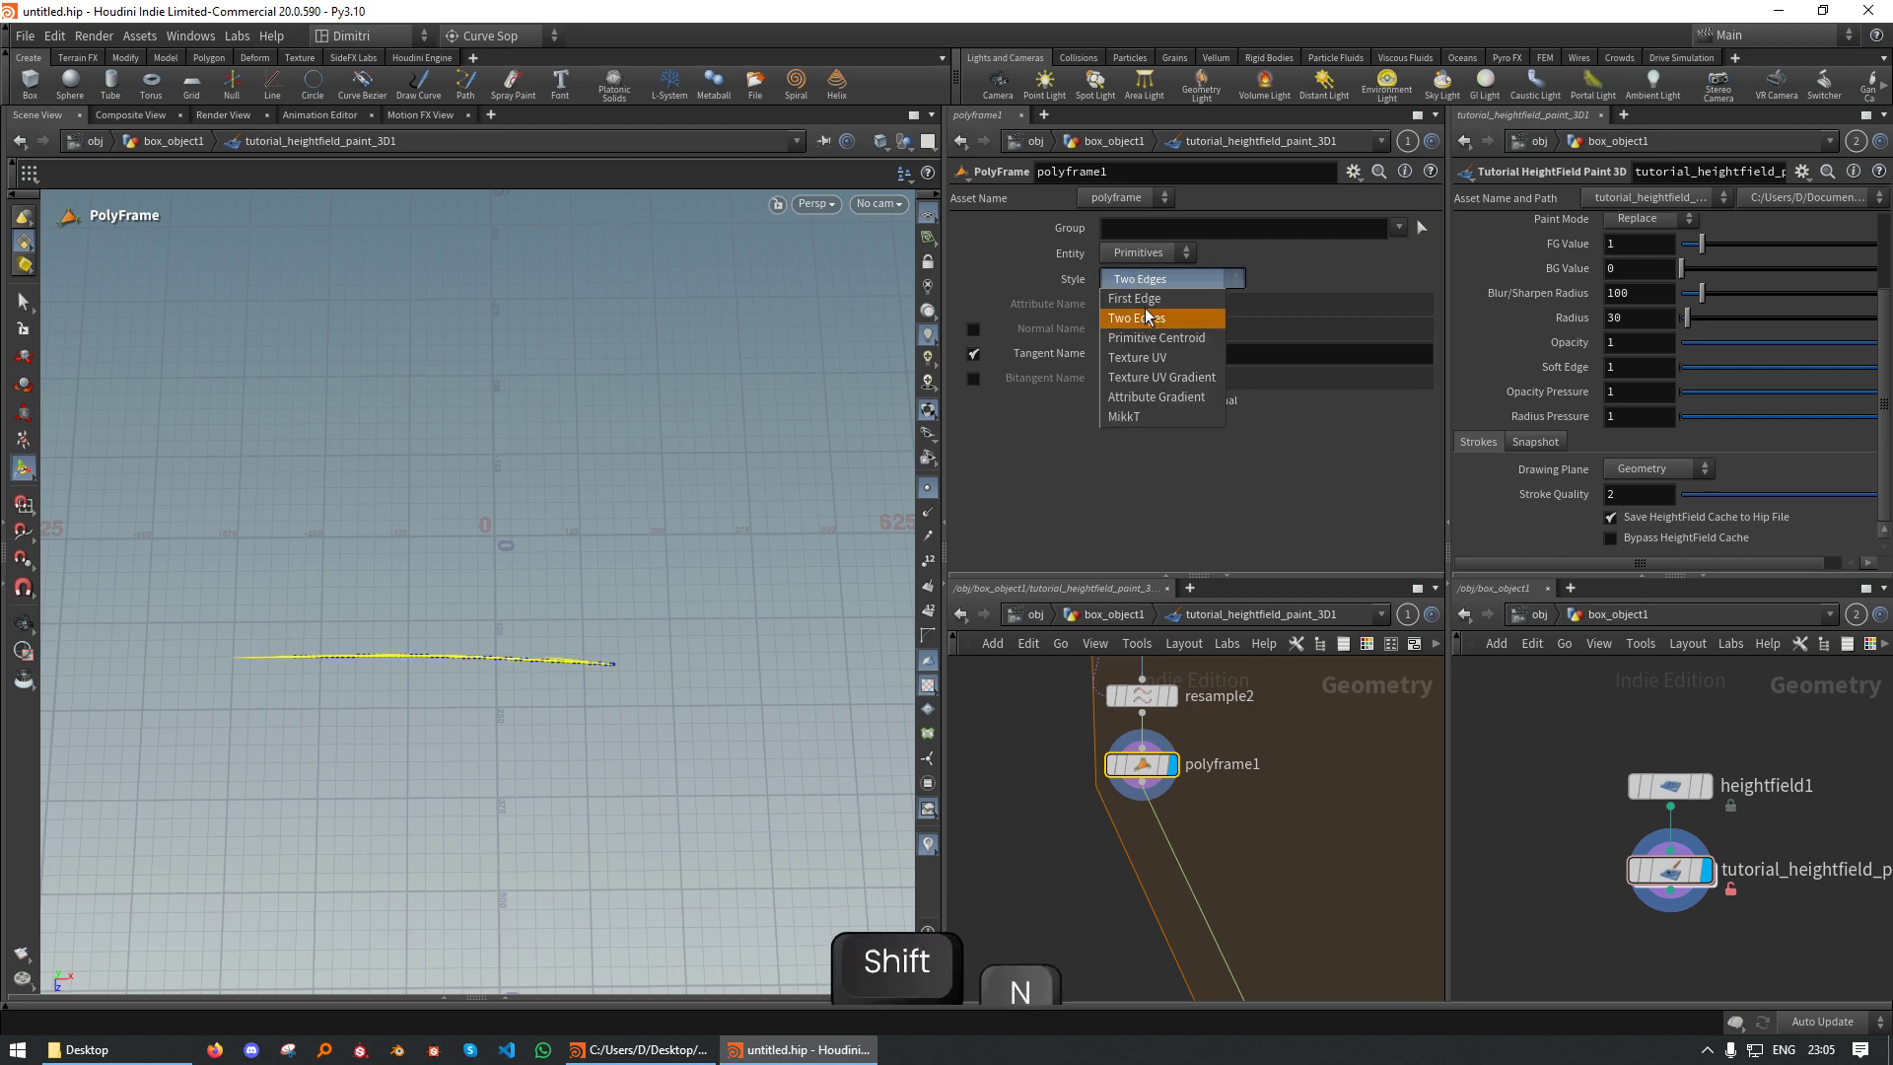
click(1148, 299)
alt+right_drag(436, 696, 719, 667)
alt+middle_drag(601, 658, 678, 623)
alt+right_drag(679, 623, 625, 641)
alt+drag(626, 641, 618, 608)
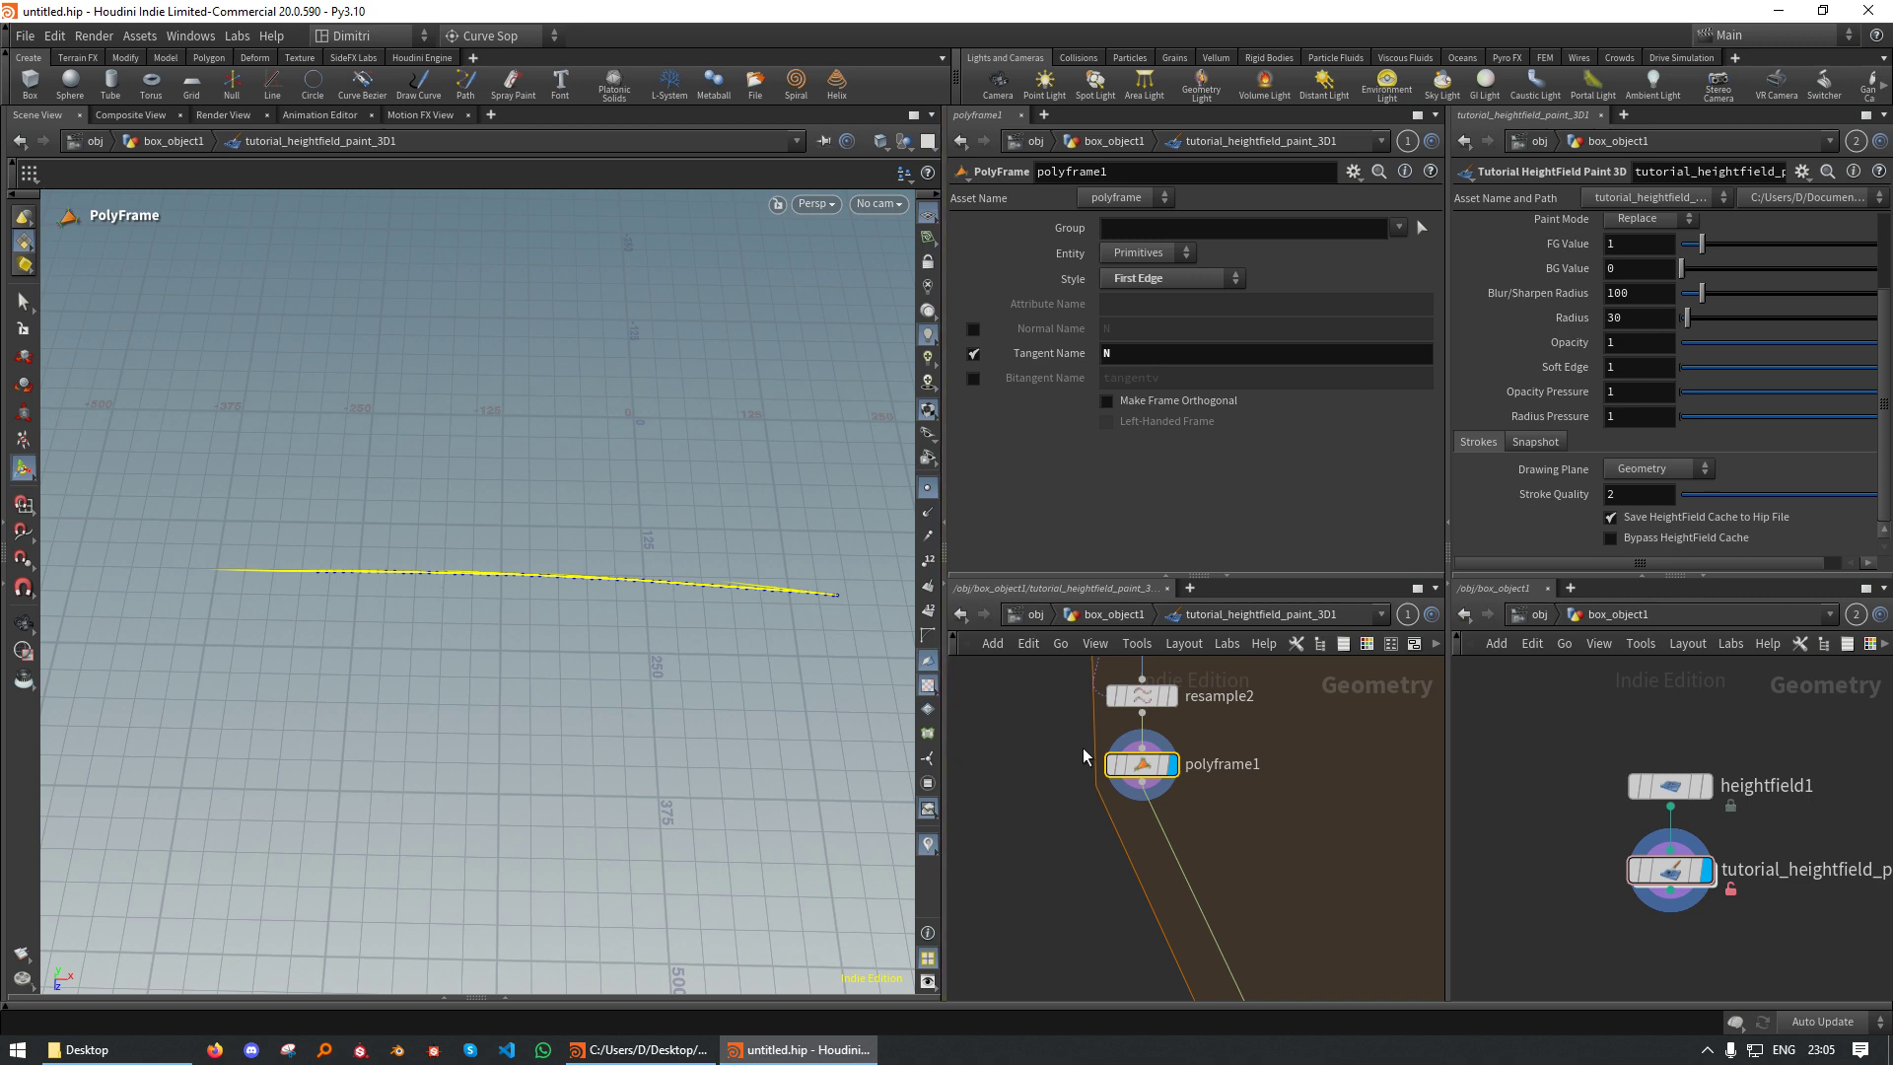
middle_drag(1272, 848, 1249, 799)
middle_drag(1229, 735, 1257, 858)
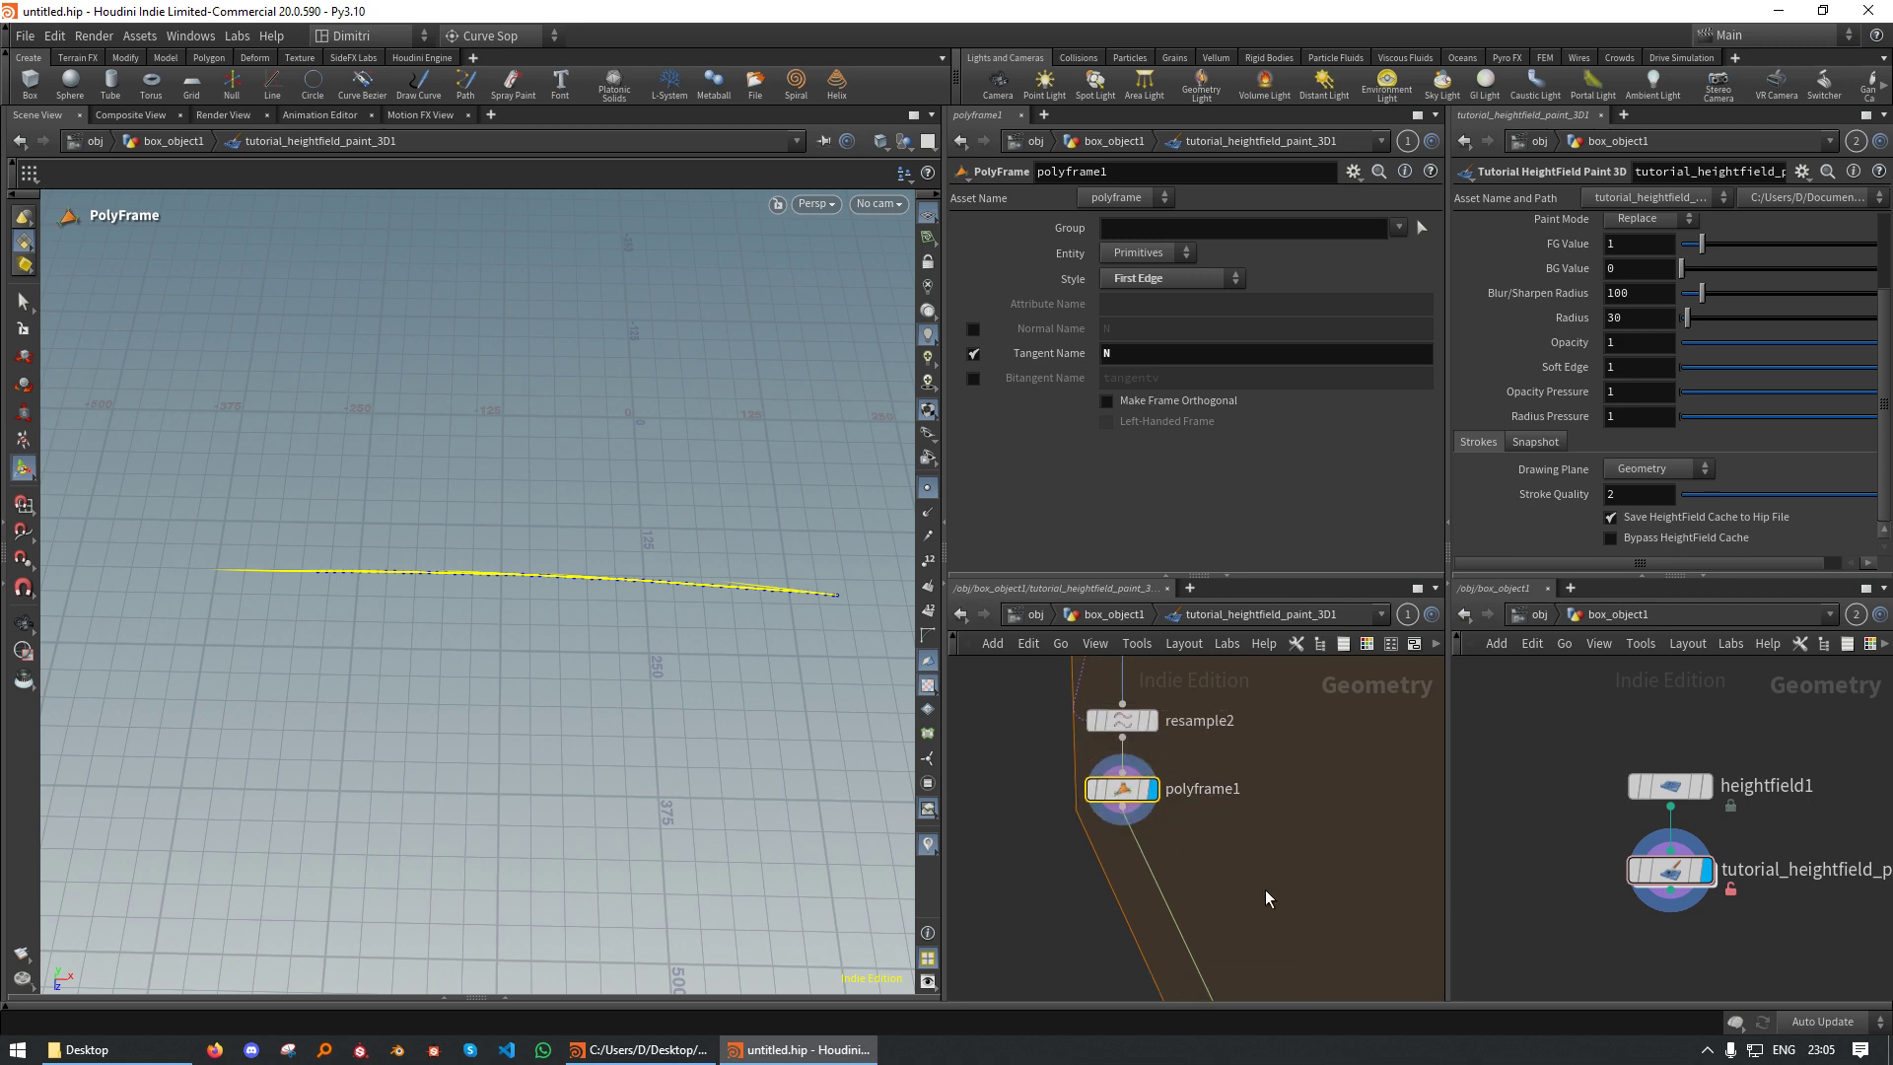
middle_drag(1268, 896, 1307, 856)
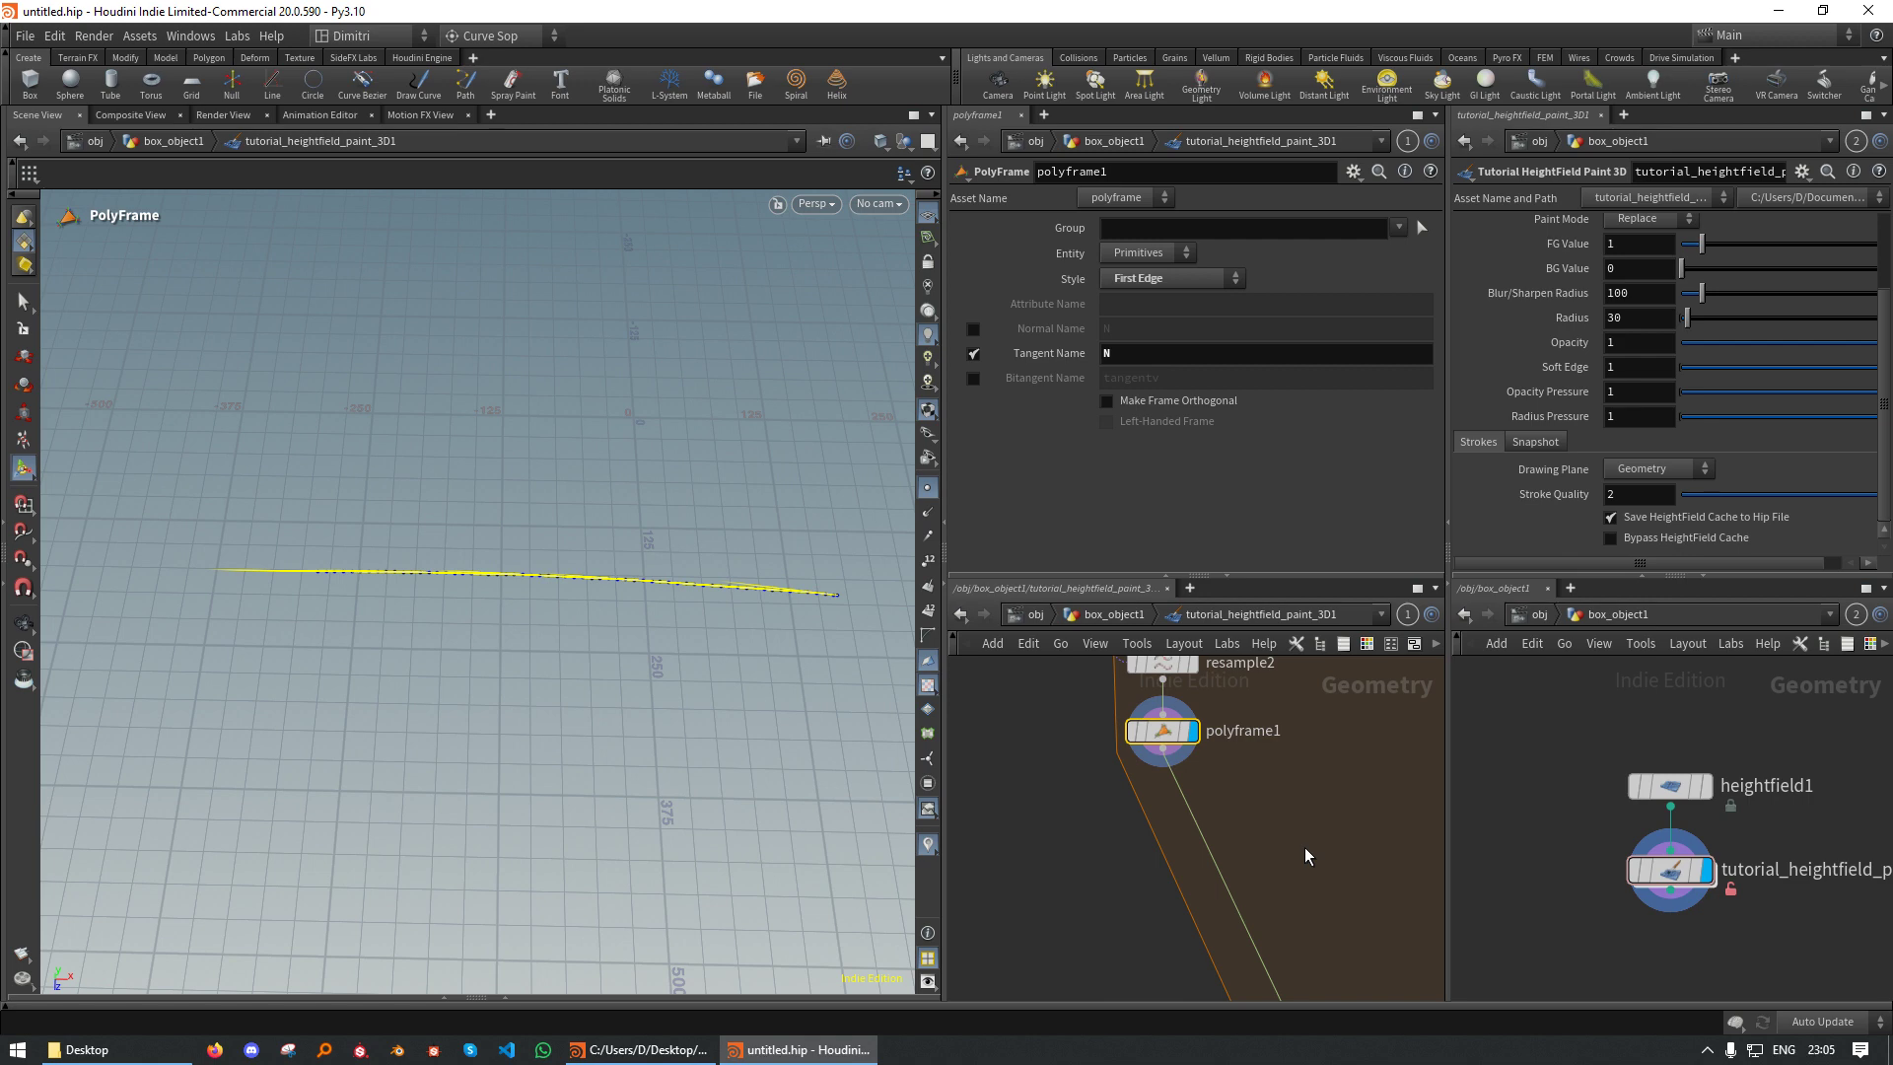
Add a Copy to Points node beside polyframe1 in the for-each network
scroll(1296, 855, down, 3)
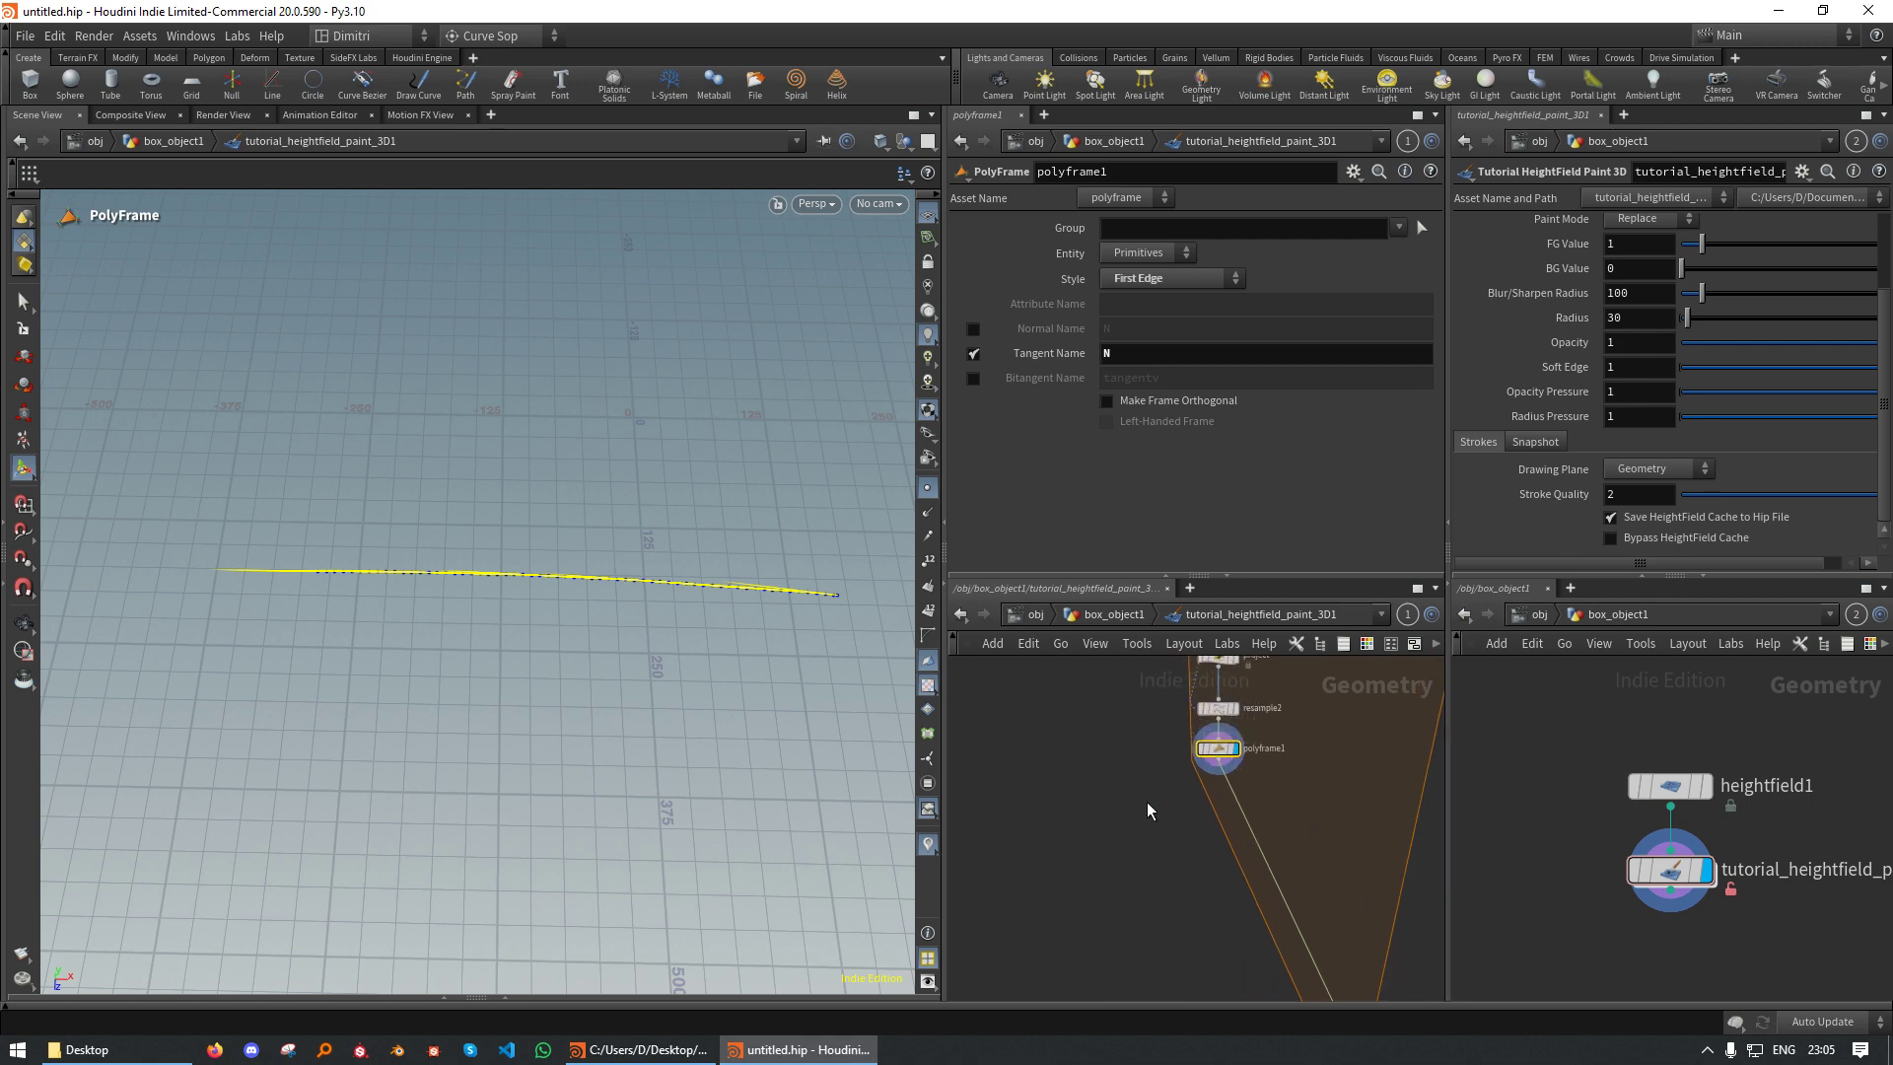
key(Tab)
text(cop)
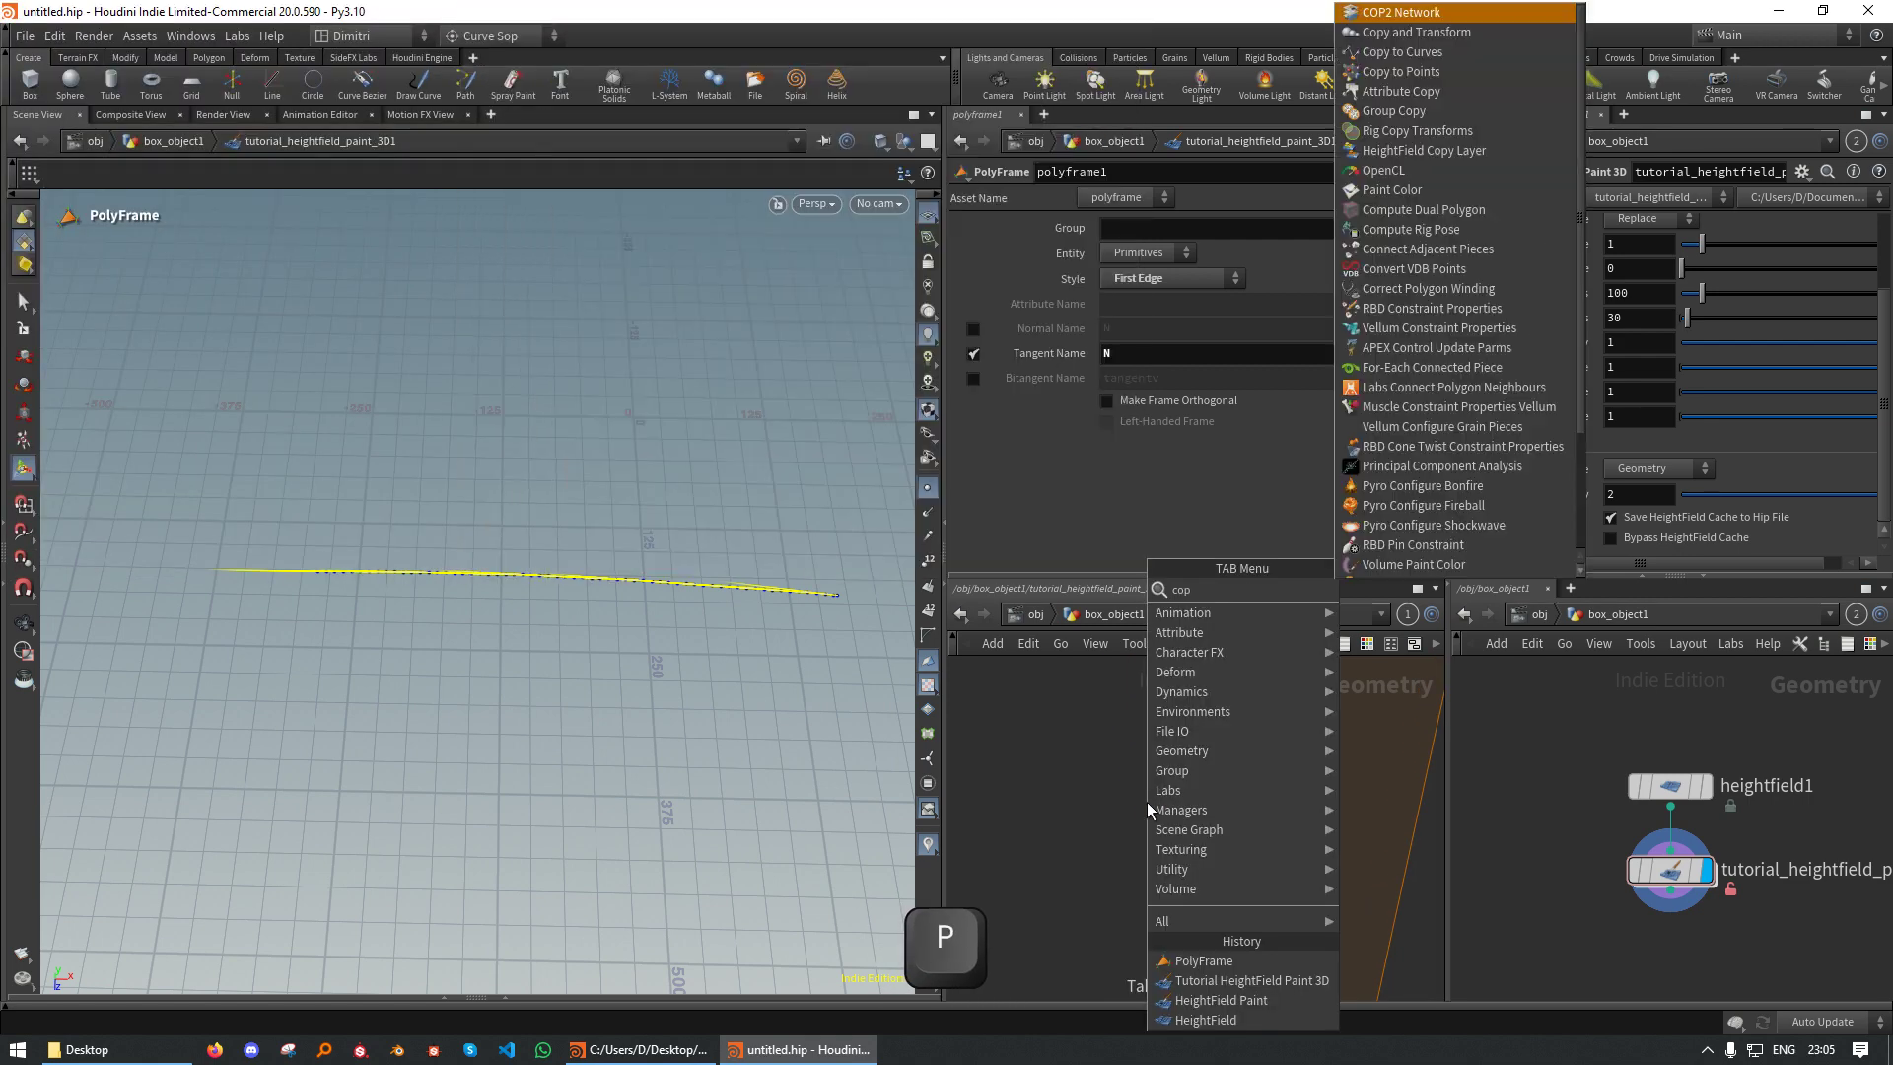
text(y)
key(Down)
key(Down)
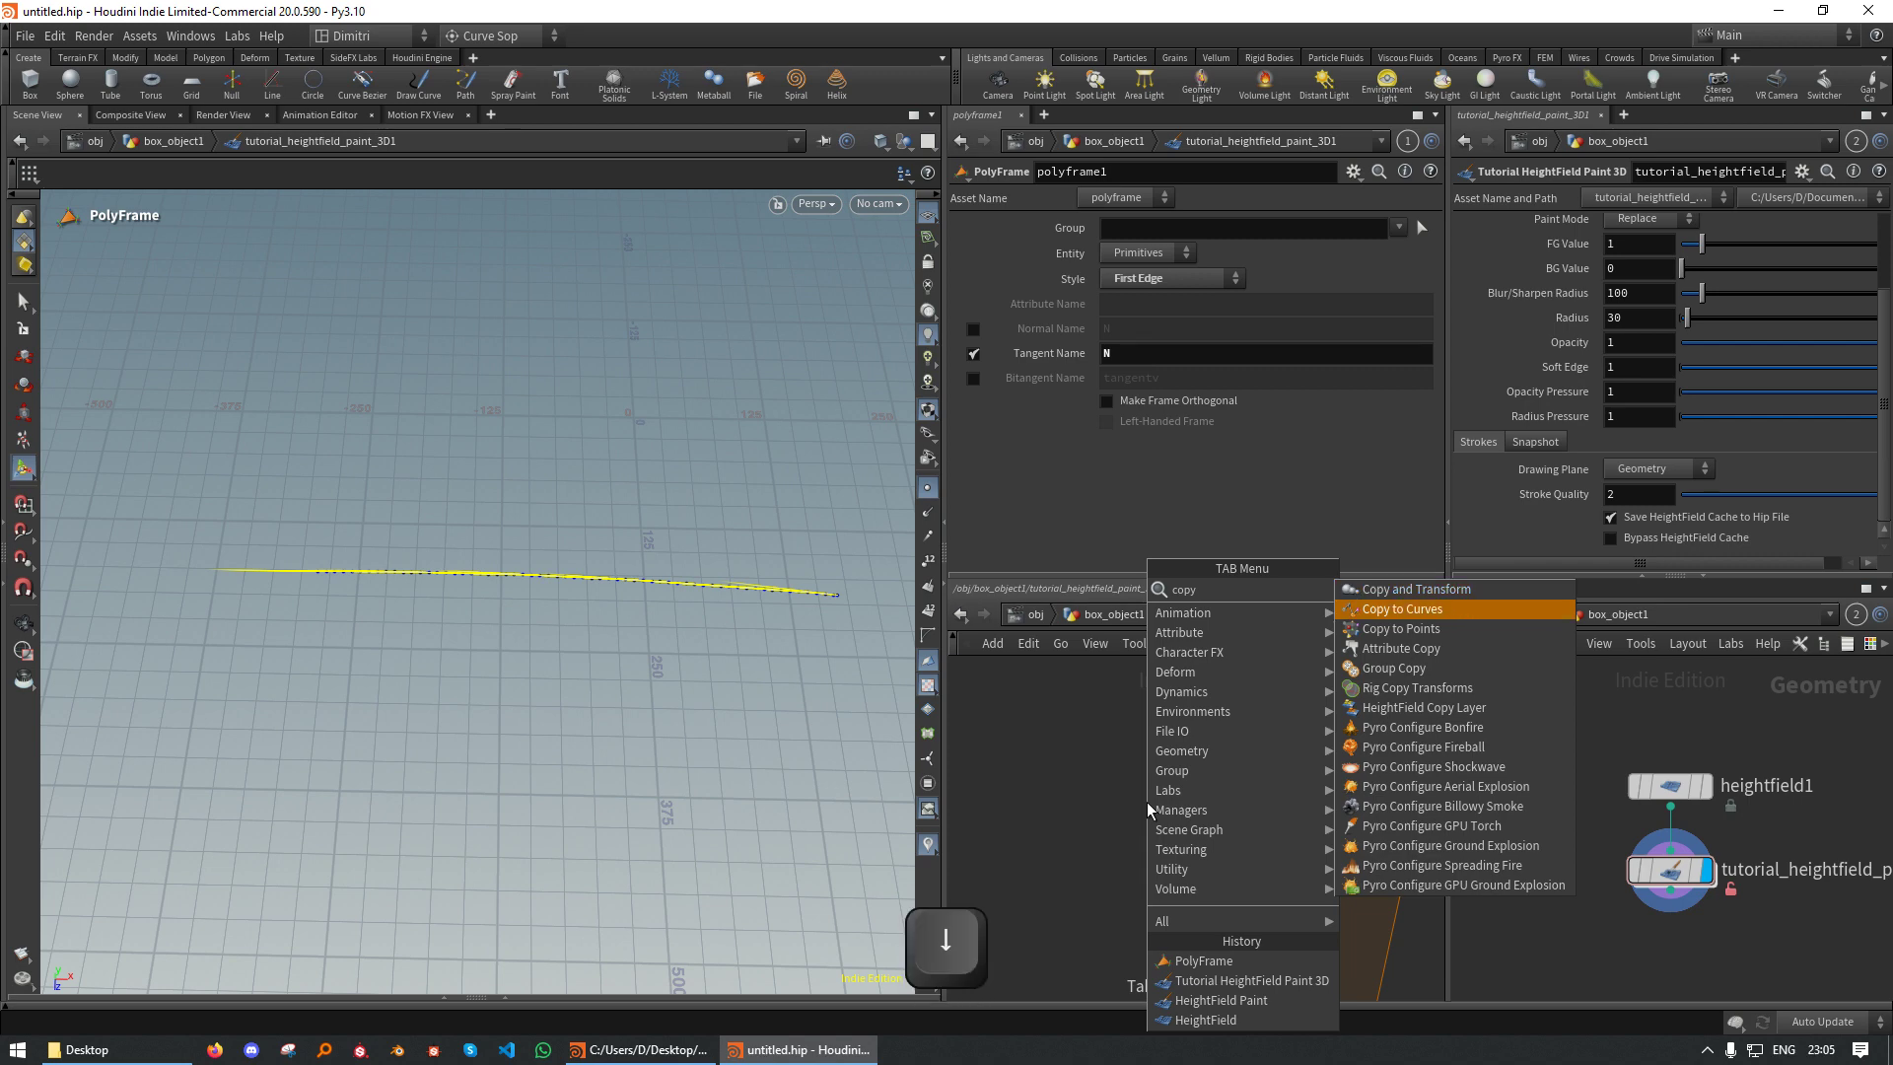
key(Return)
click(1146, 801)
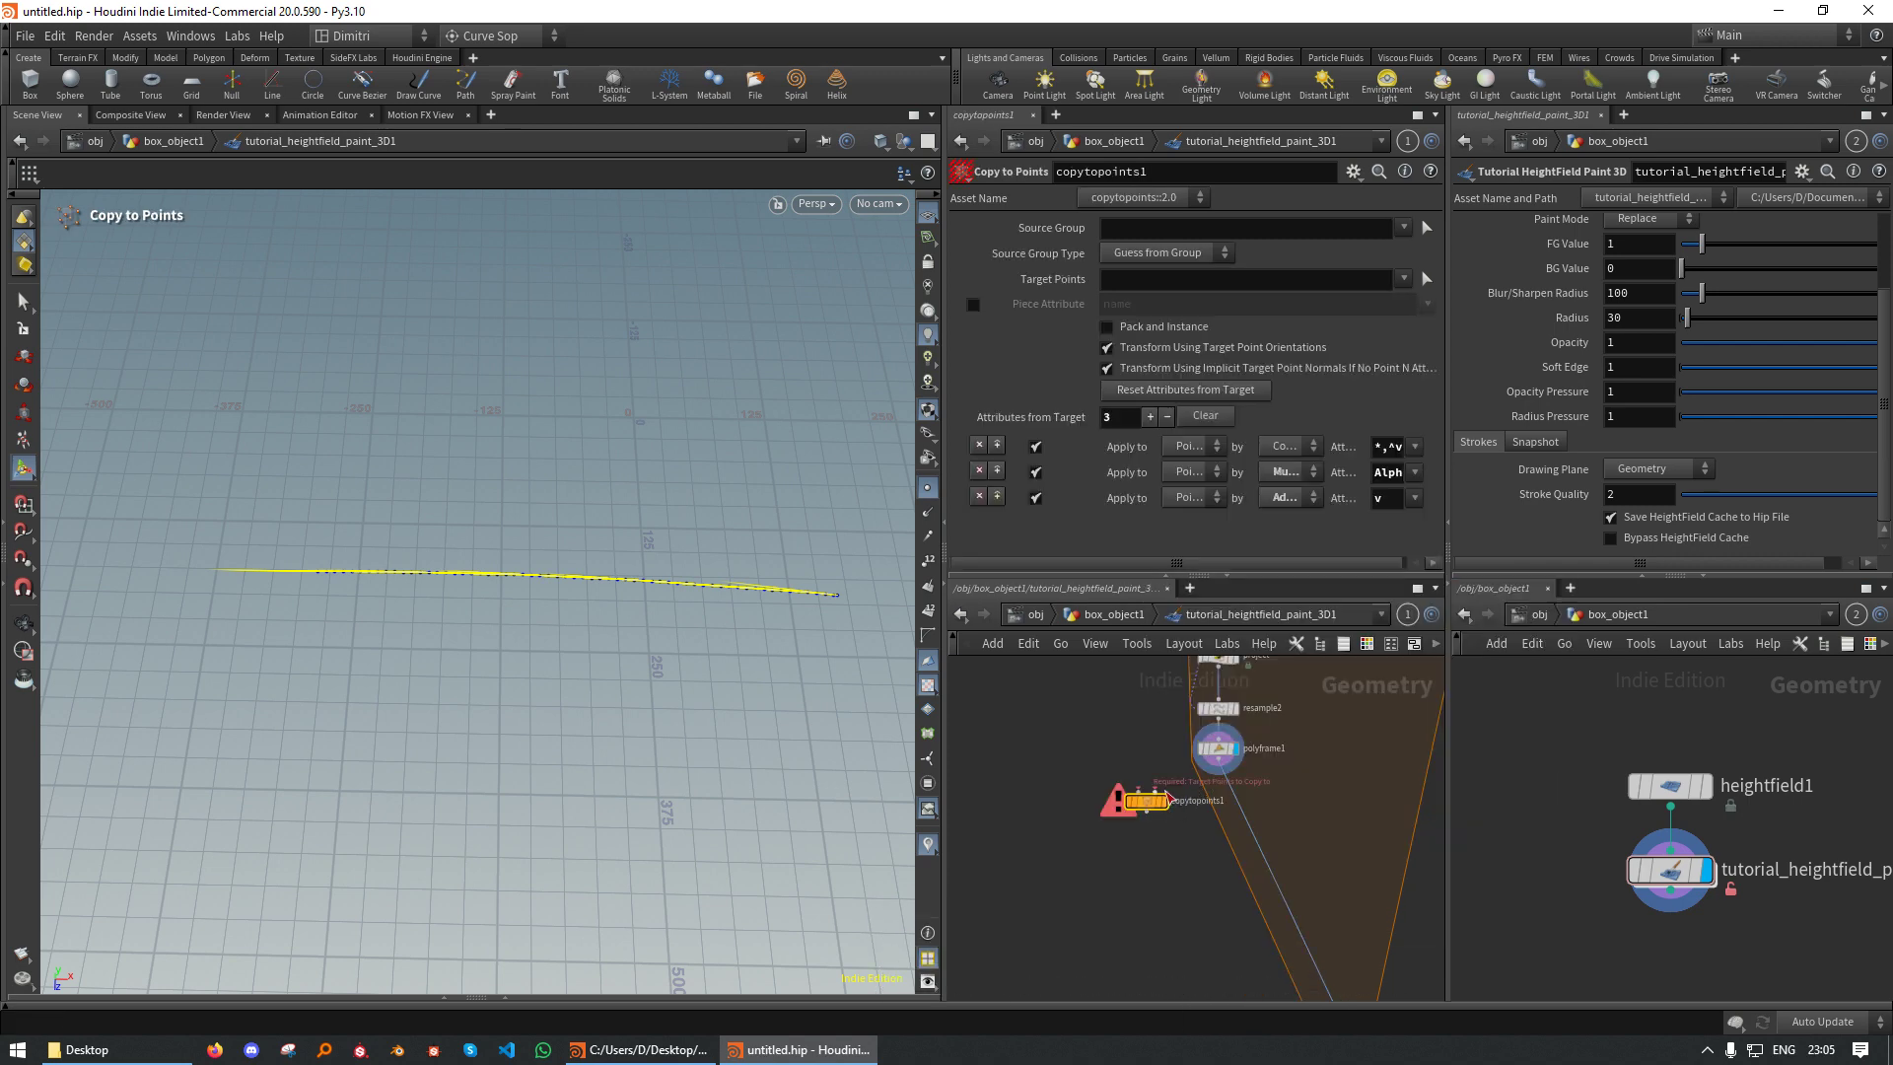
Add a polygon Sphere node and wire it into copytopoints1's first input, with polyframe1 supplying the target points
key(Tab)
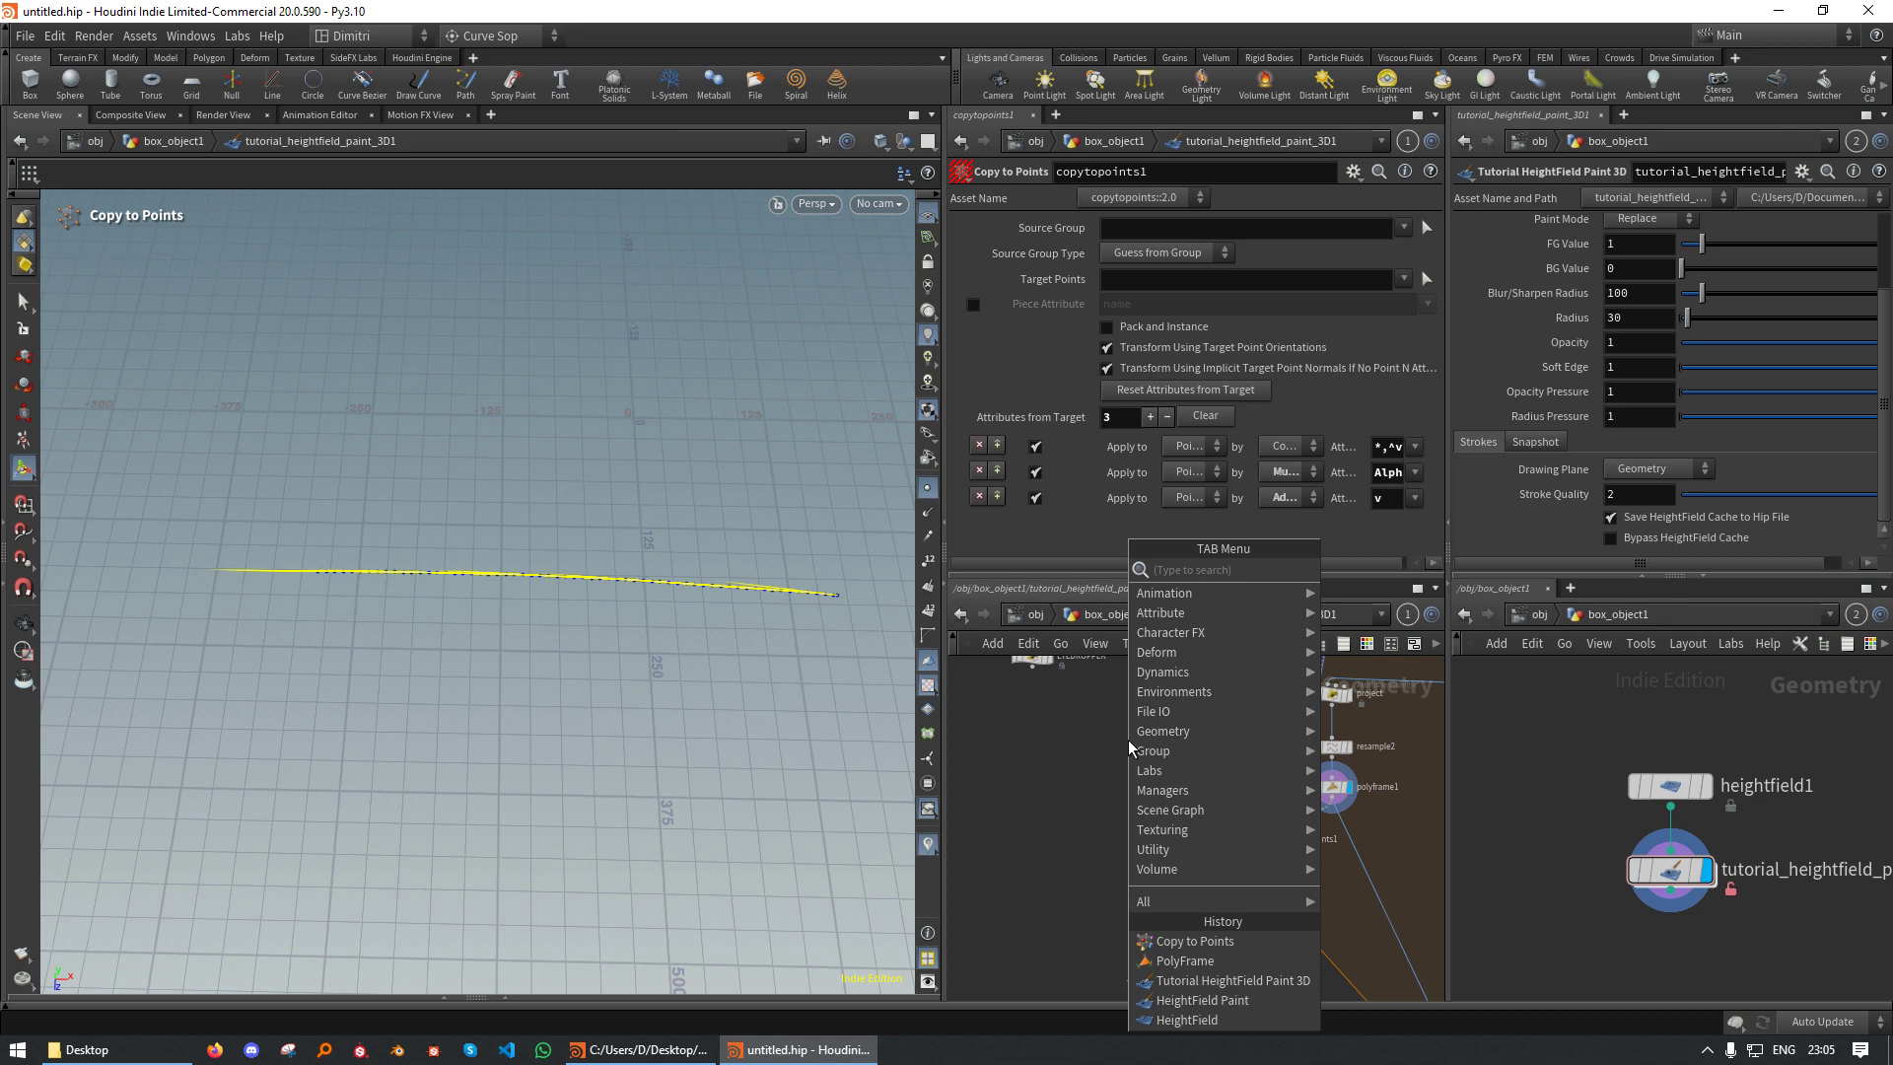
text(she)
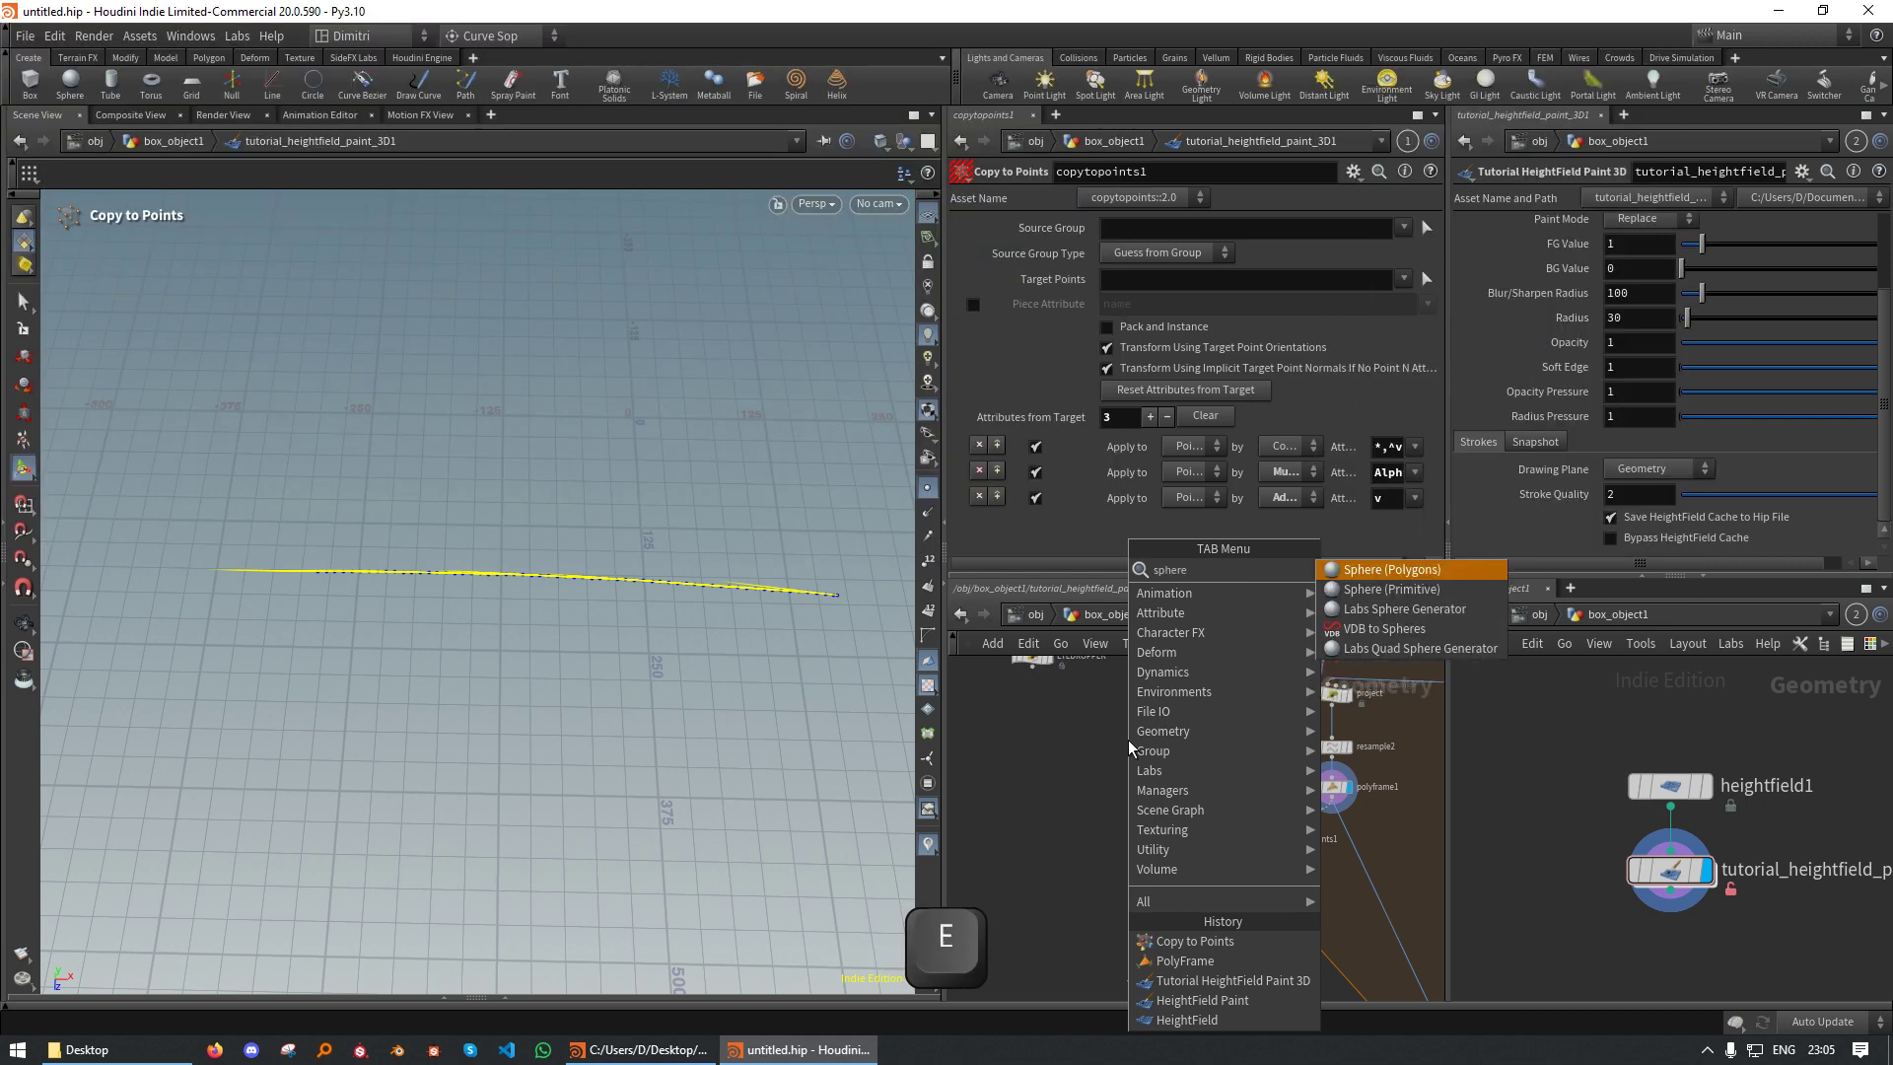
key(Return)
click(1126, 740)
drag(1125, 750, 1250, 830)
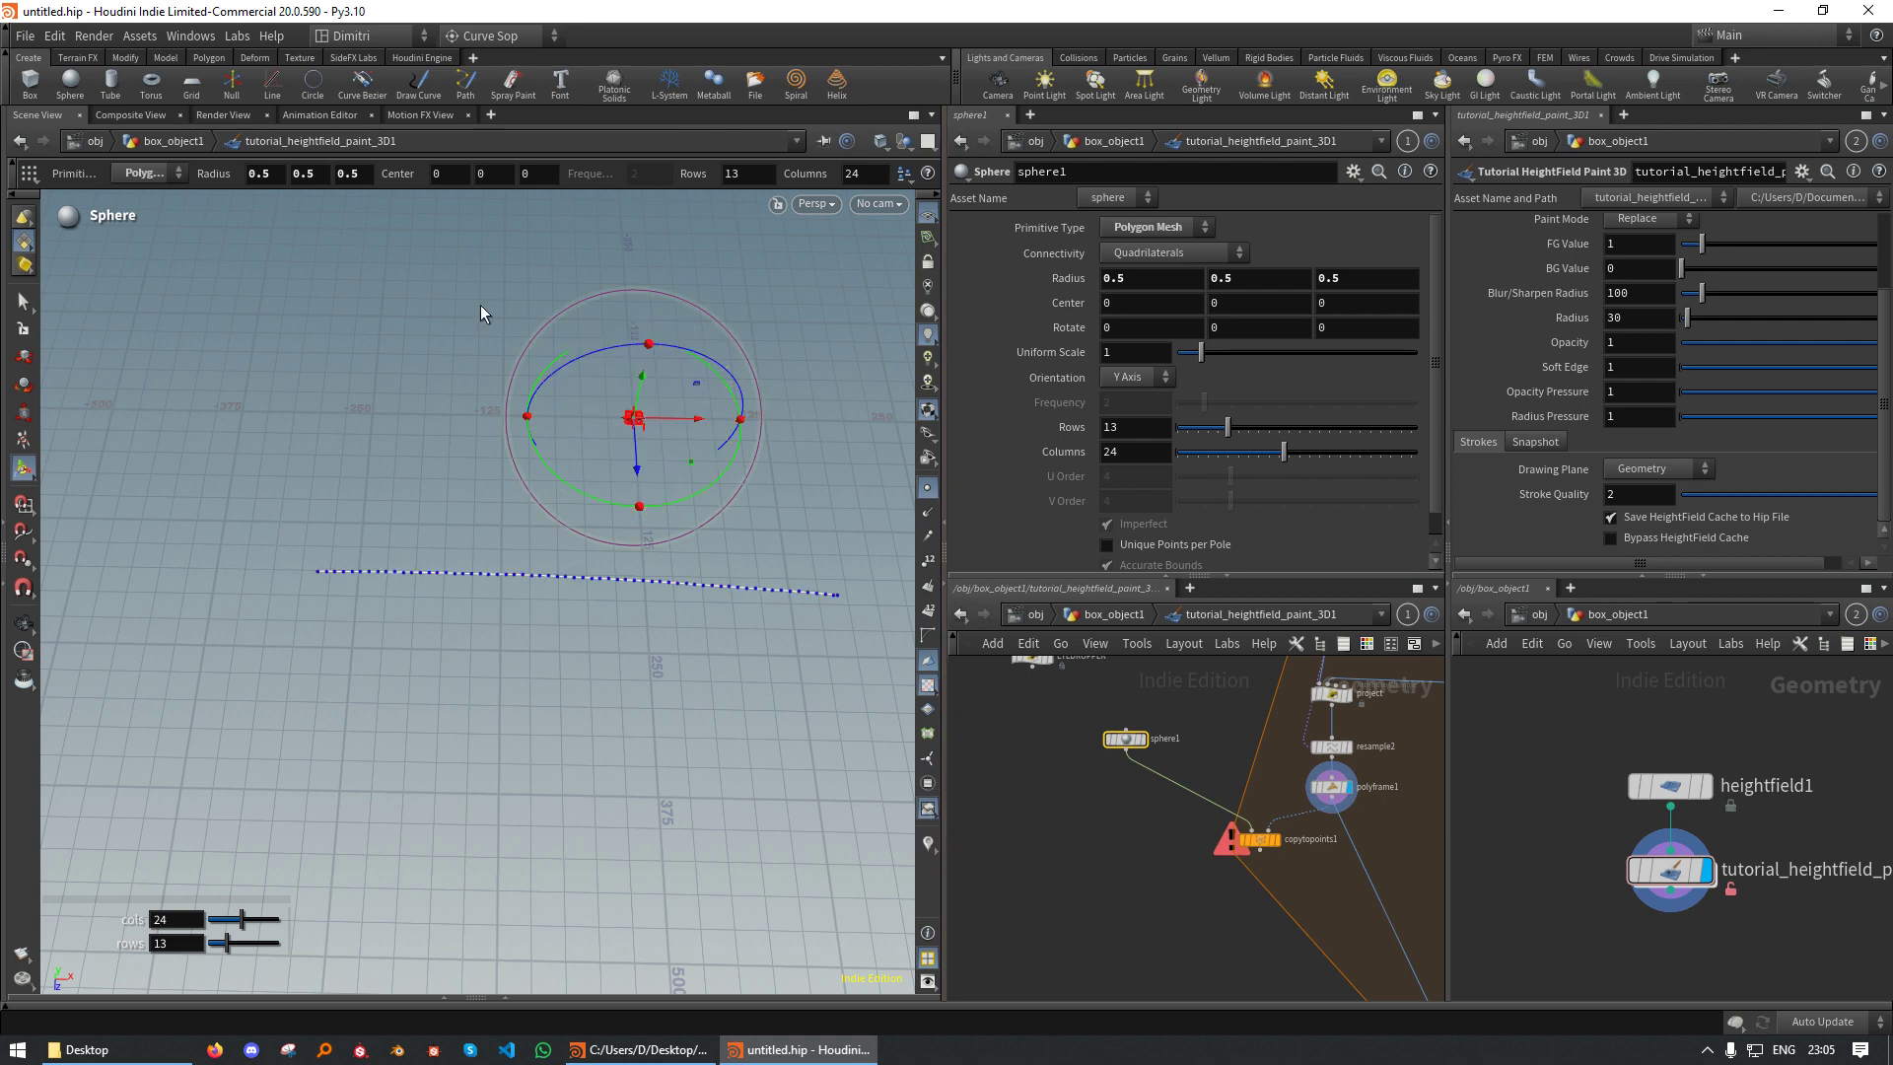
key(Escape)
Display copytopoints1 and turn off the point display in the viewport
click(1277, 840)
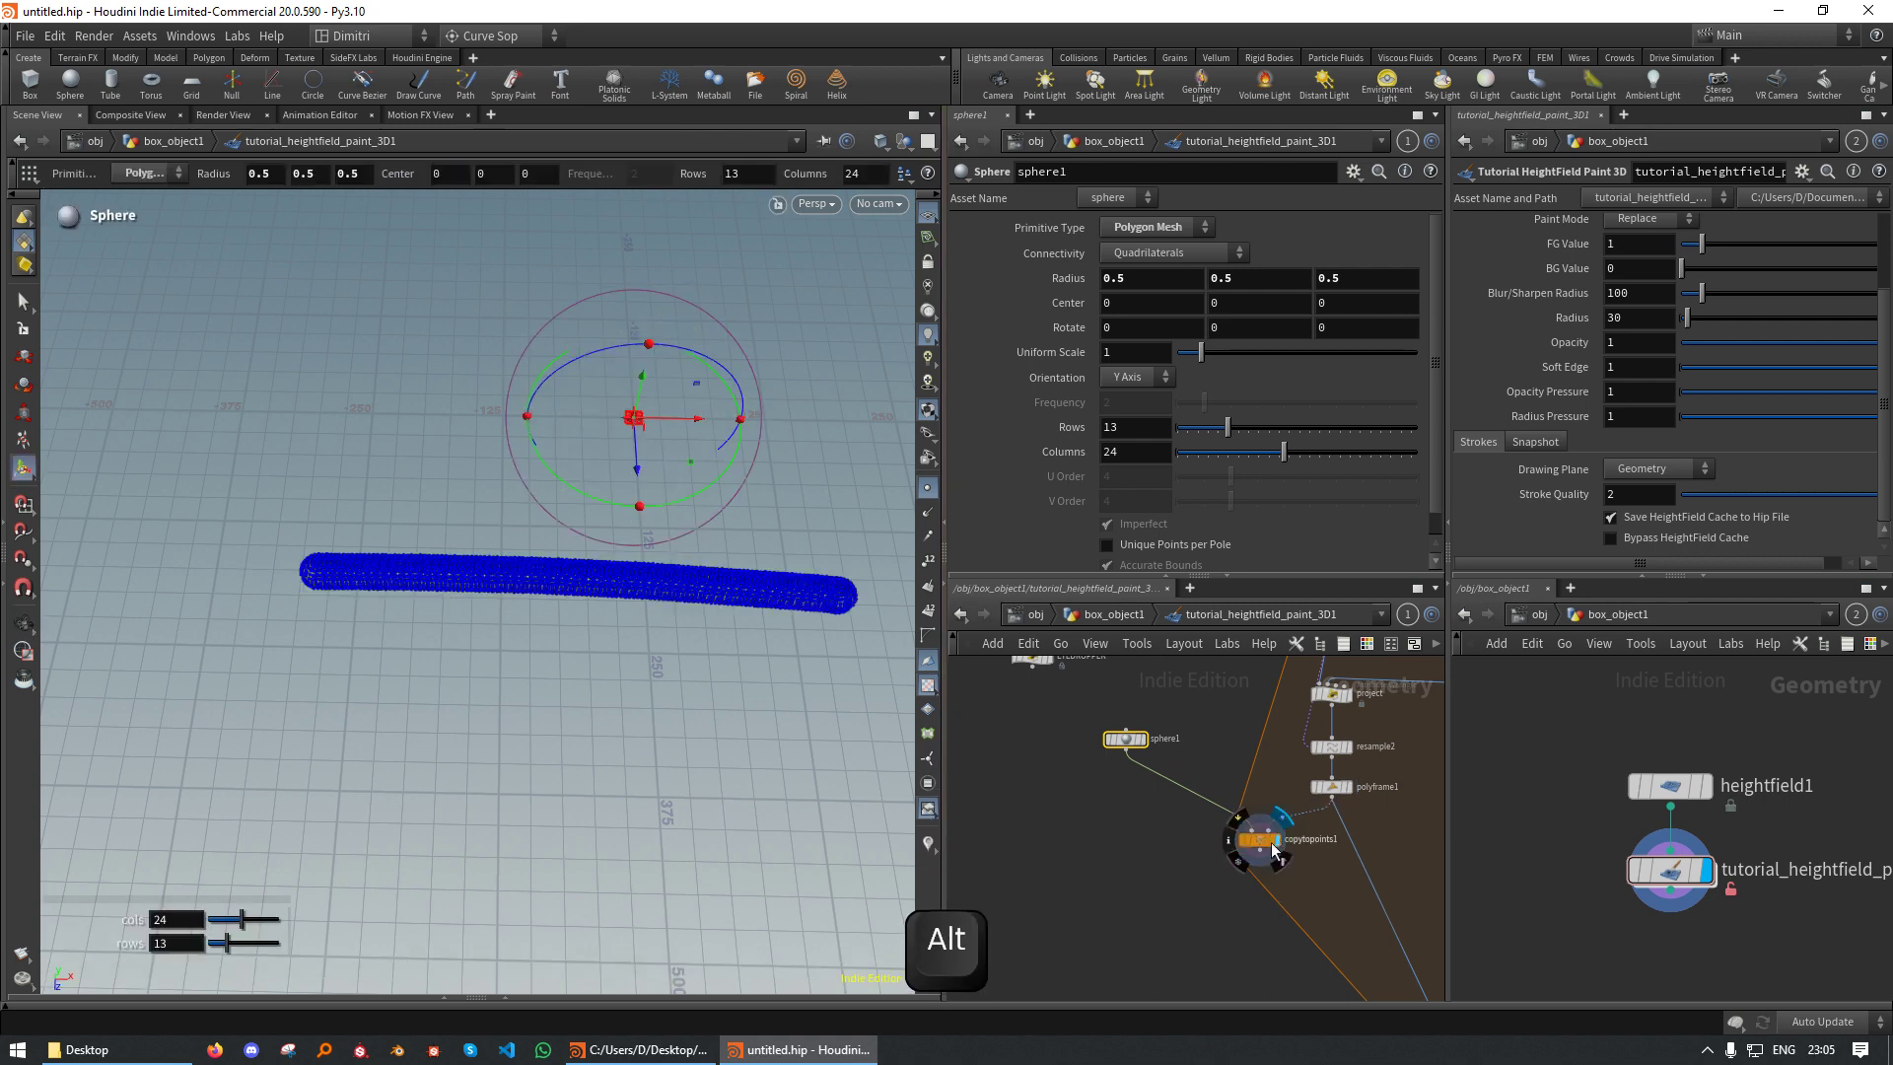
click(1258, 840)
alt+right_drag(719, 608, 823, 602)
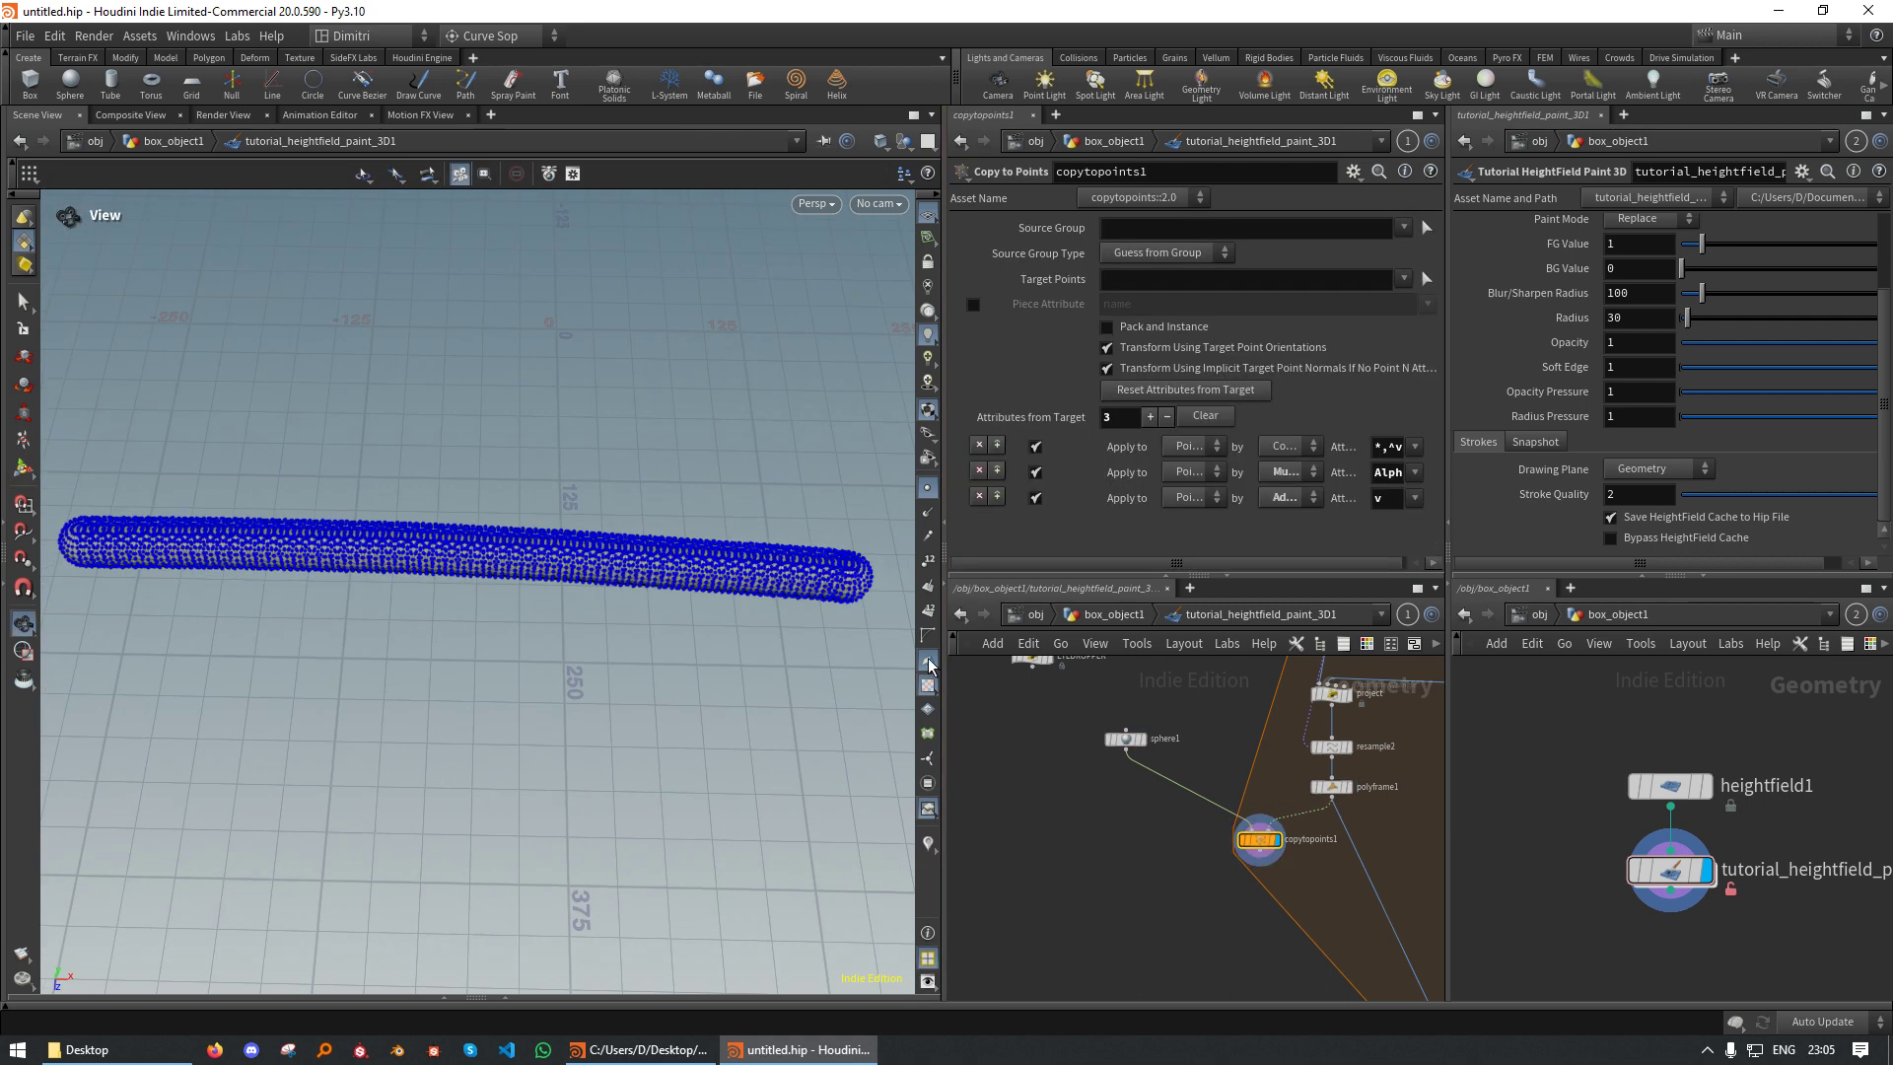
click(928, 487)
alt+drag(754, 616, 681, 634)
key(Return)
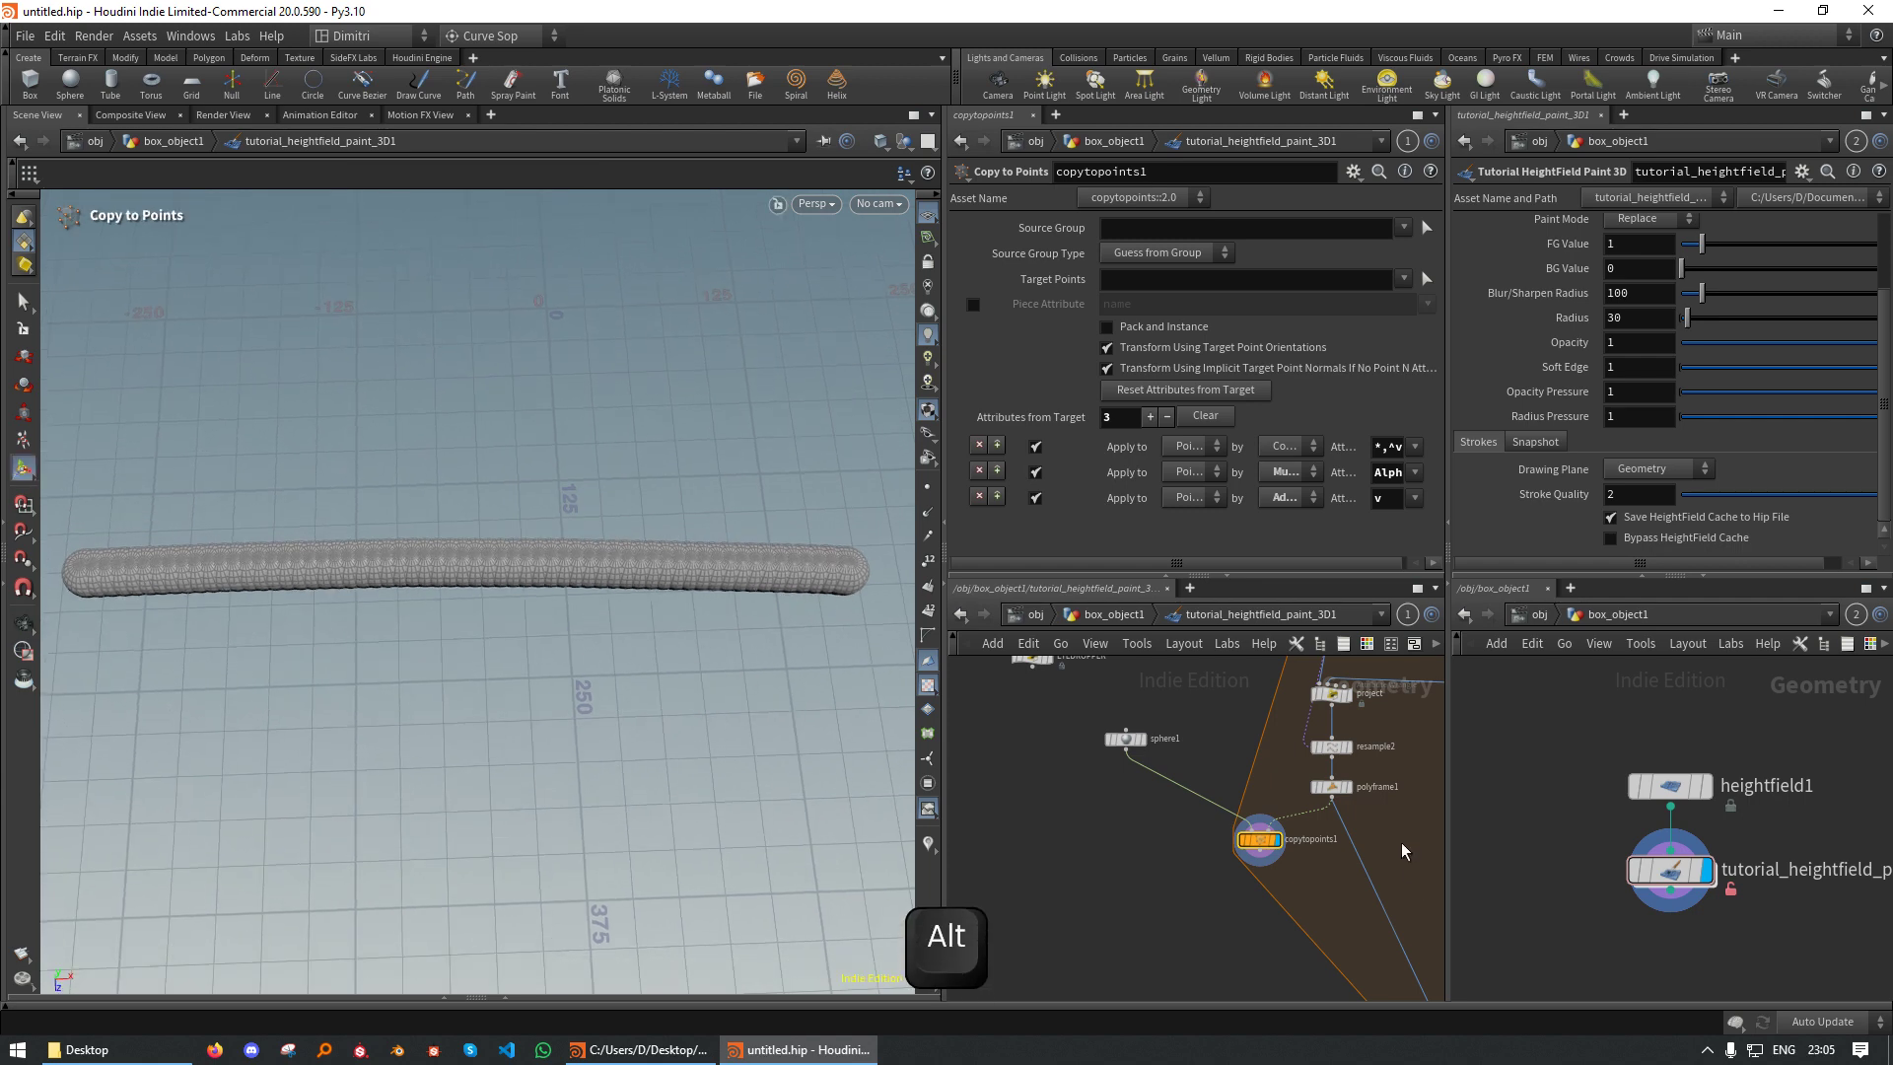
Add a Test Geometry: Pig Head node next to sphere1
middle_drag(1229, 764, 1221, 792)
drag(1120, 769, 1113, 799)
key(Tab)
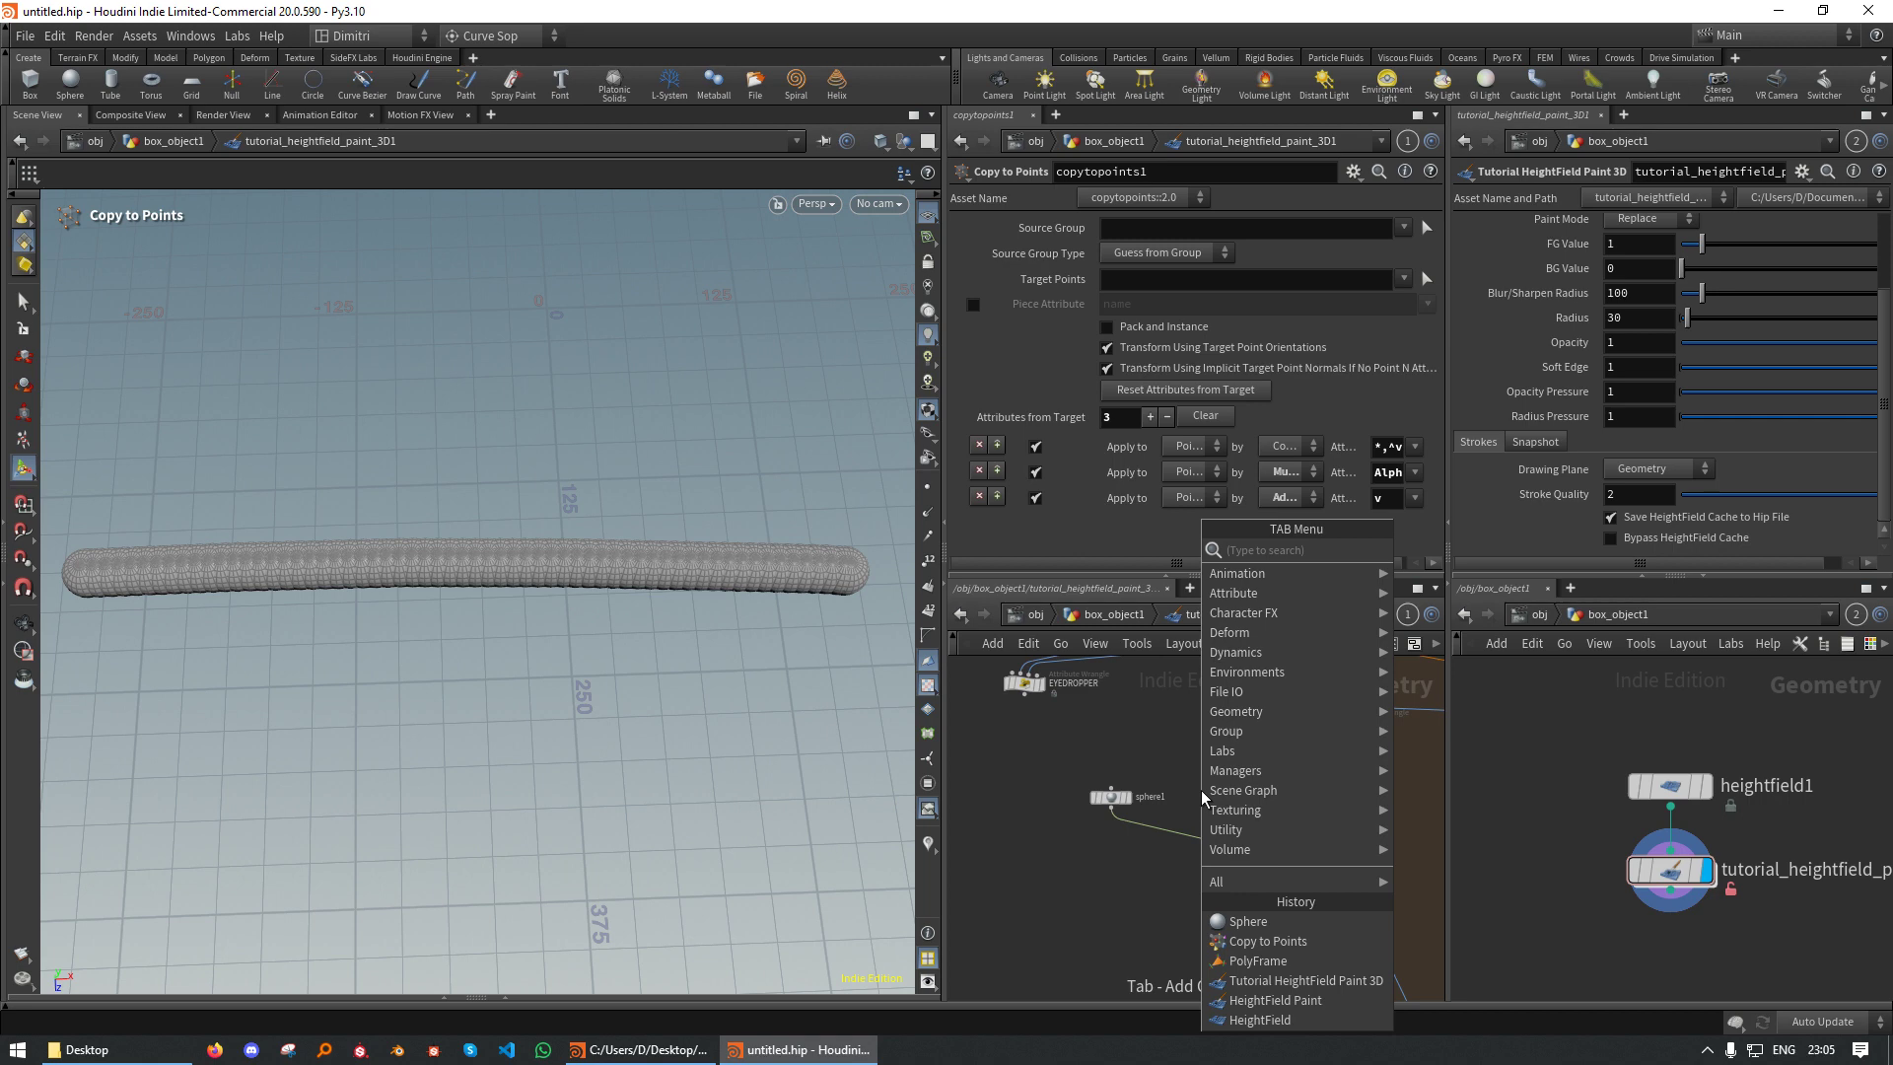
text(pighead)
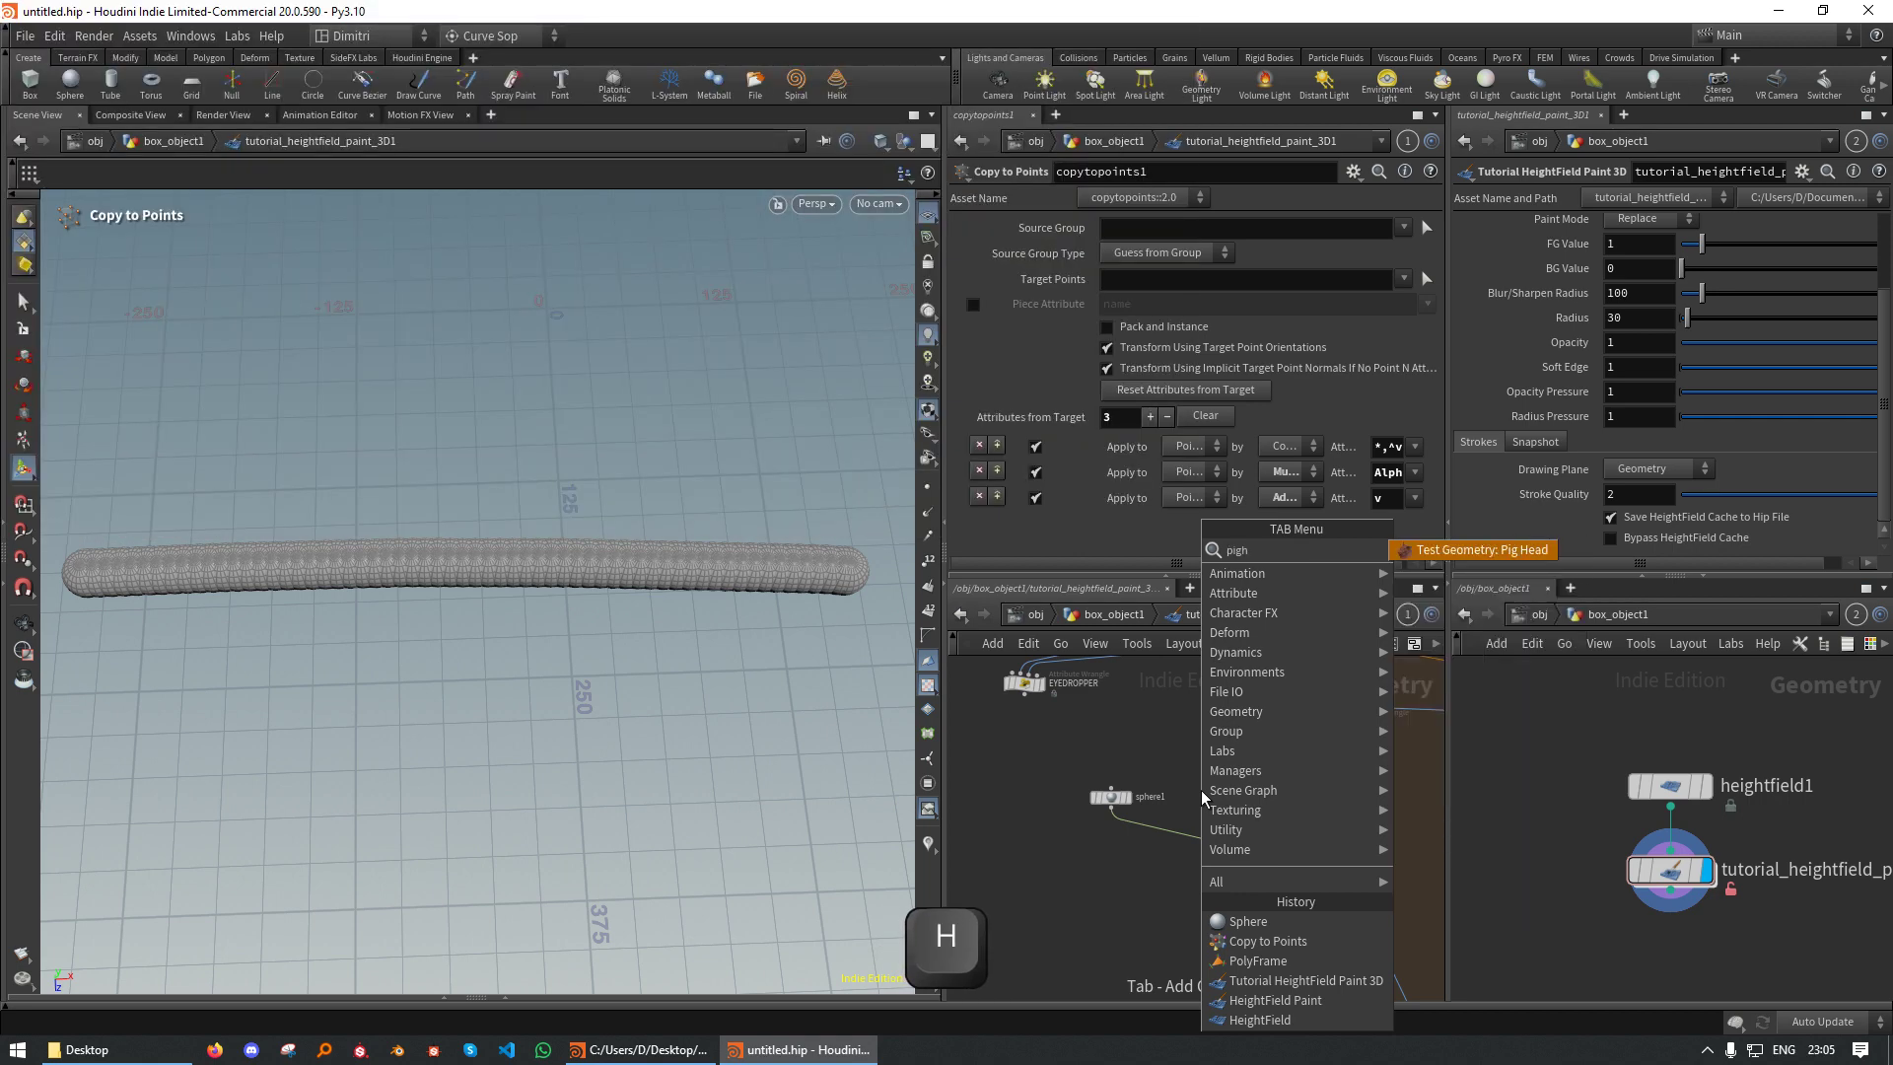
key(Return)
click(1189, 787)
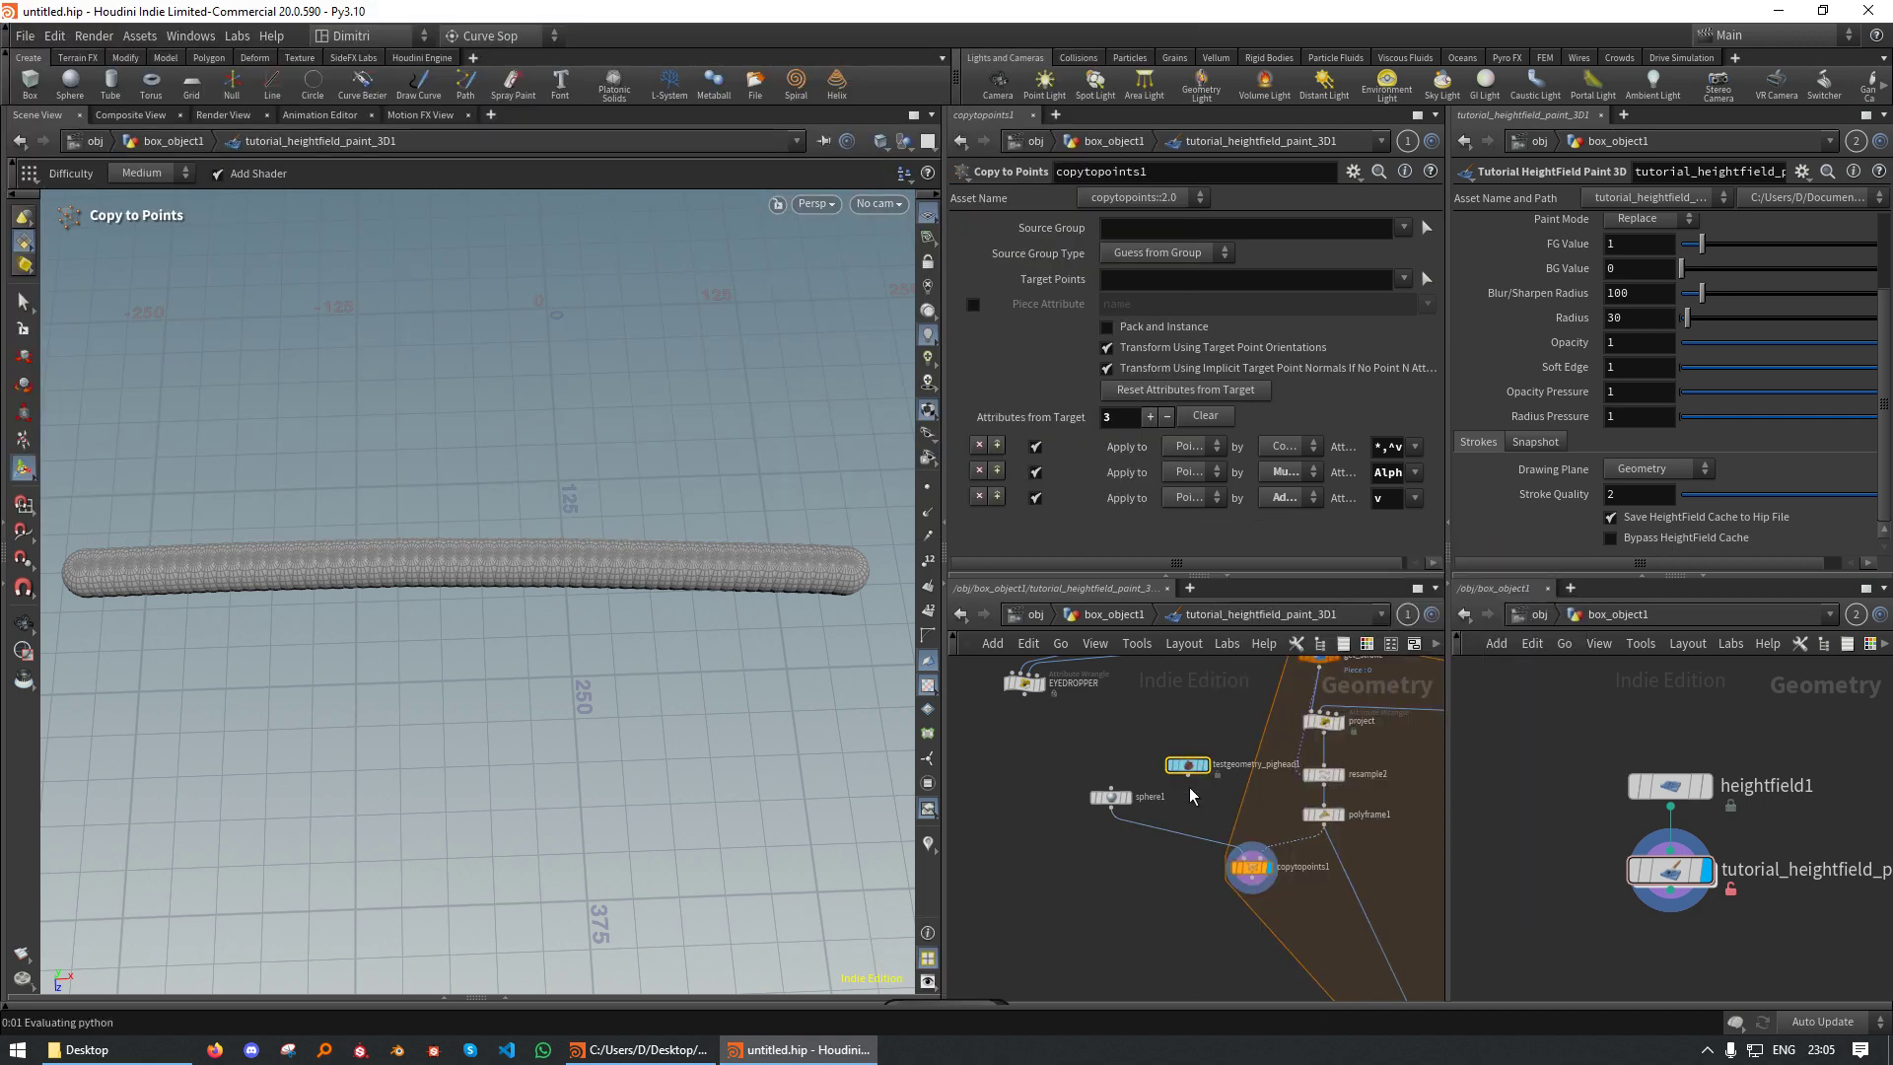
Append a Transform from Centroid node to the pig head and set its Y translate to 0.5
key(Tab)
text(tranf)
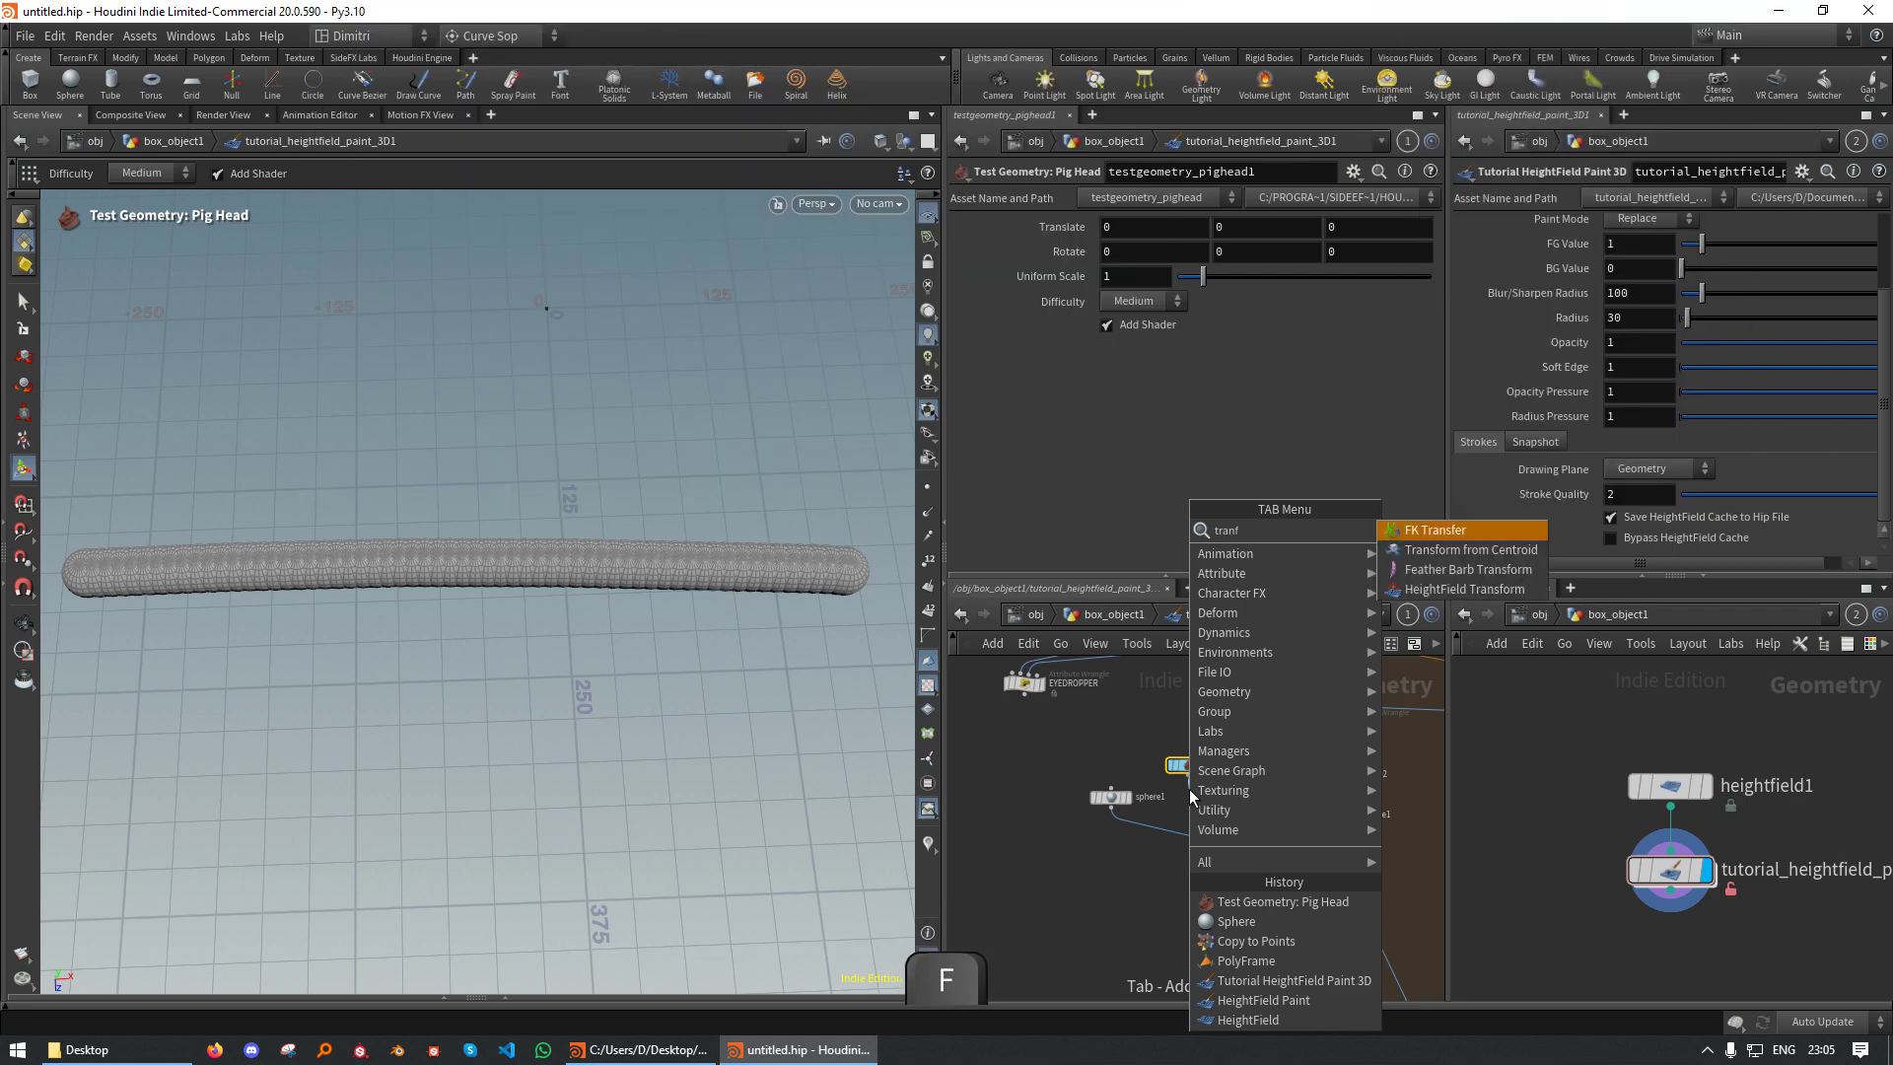
key(Down)
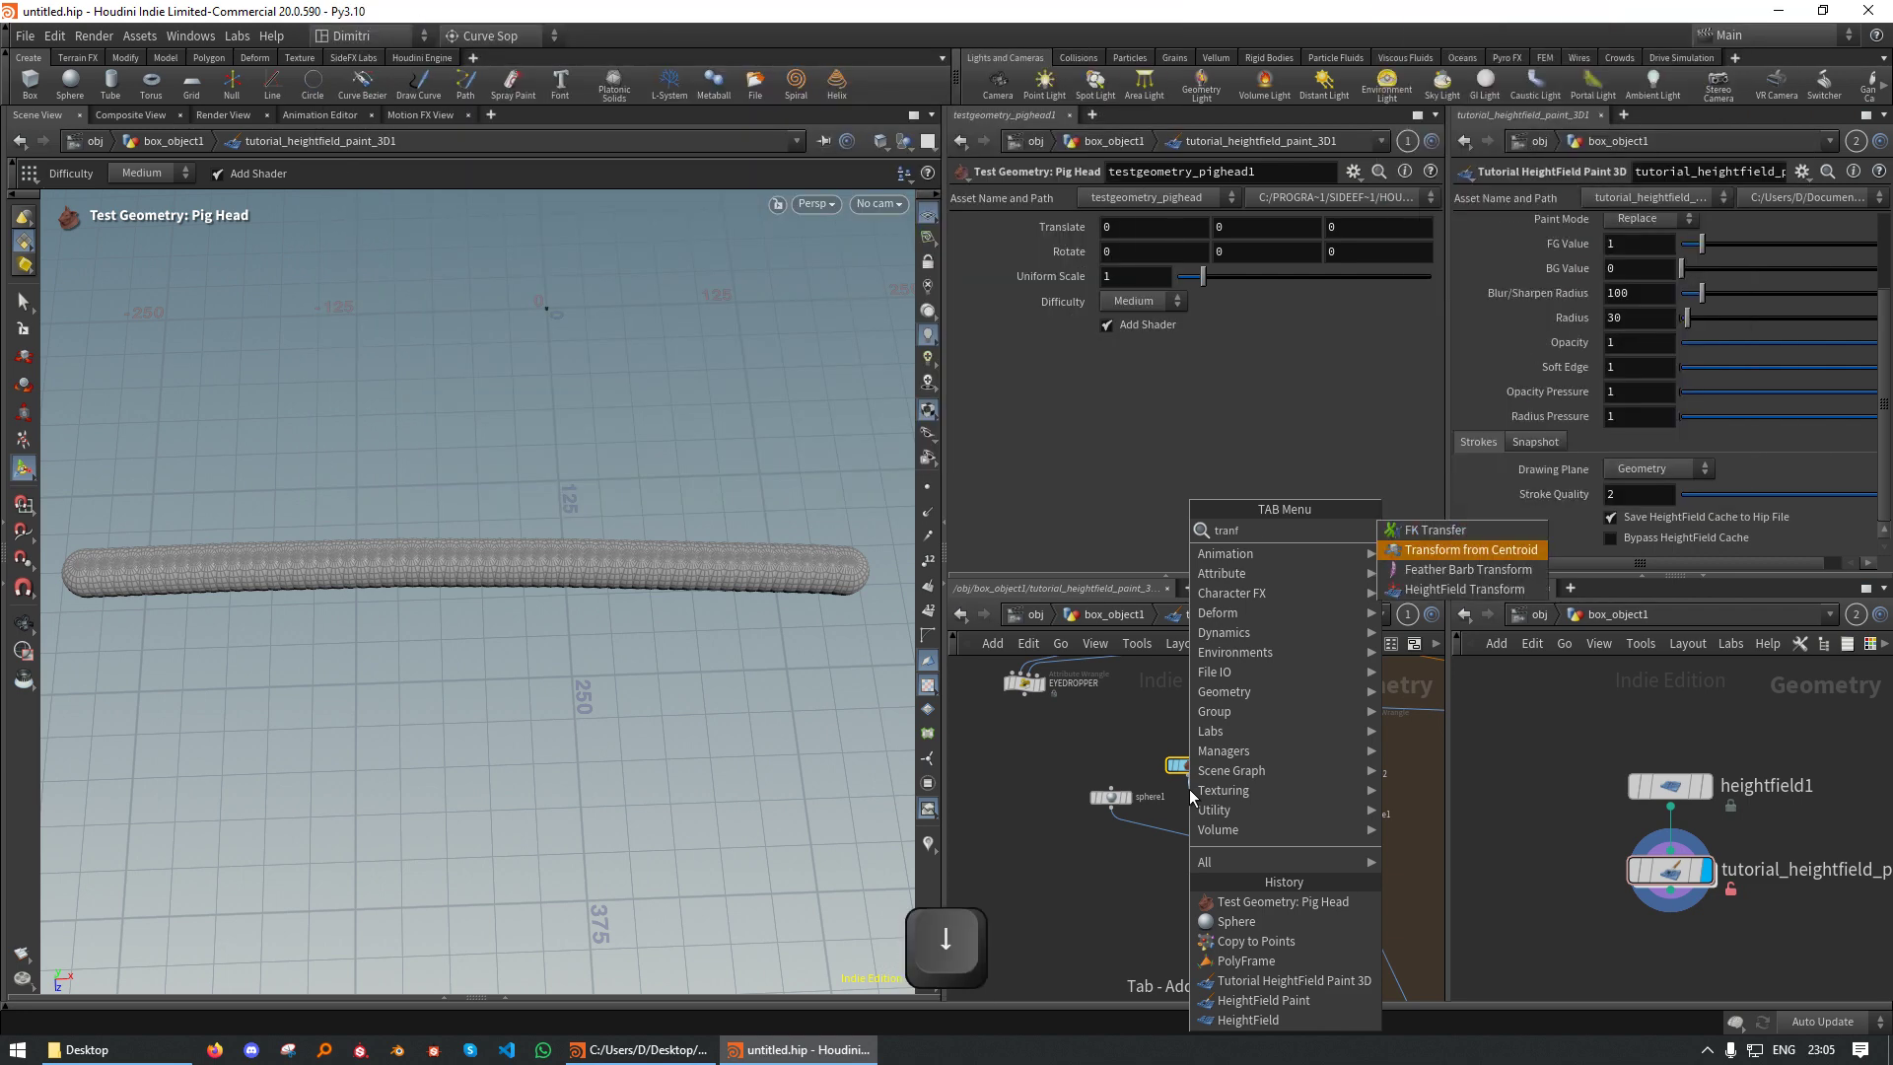
key(Return)
click(1260, 303)
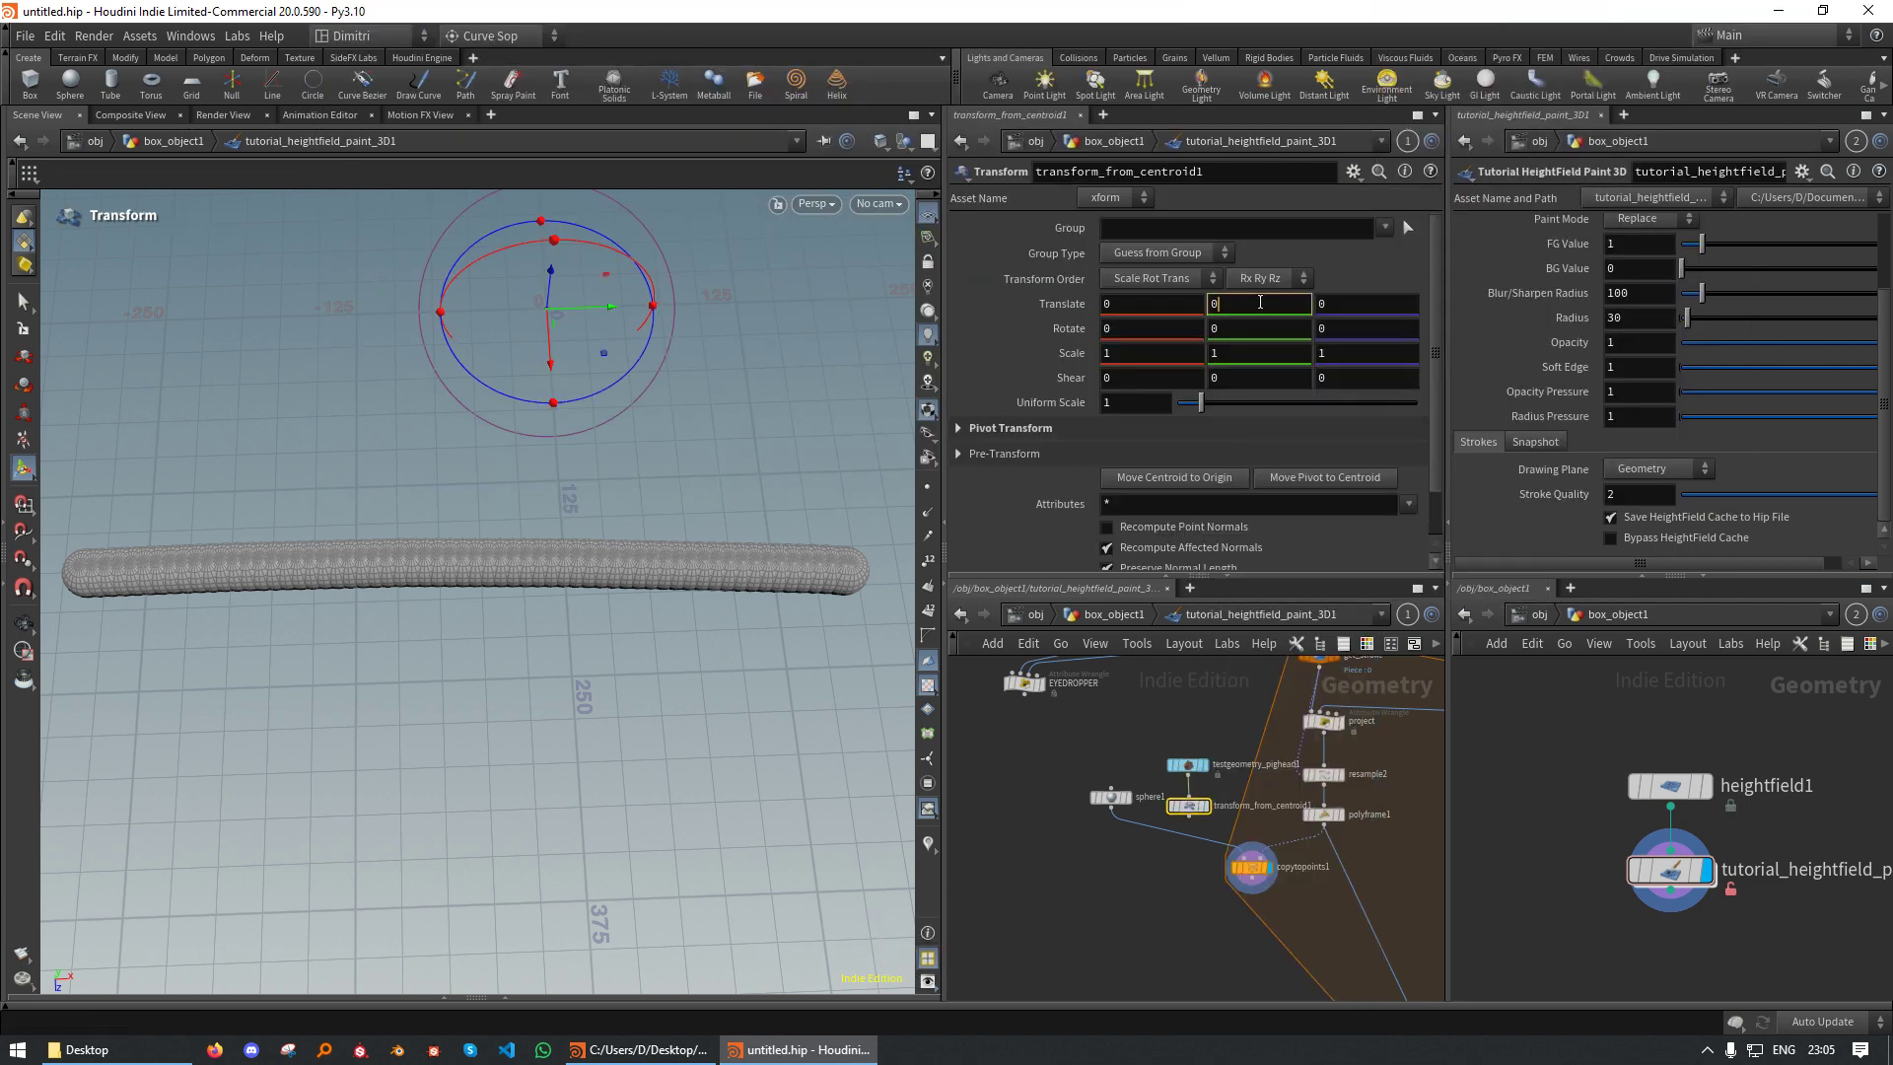
text(.5)
key(Return)
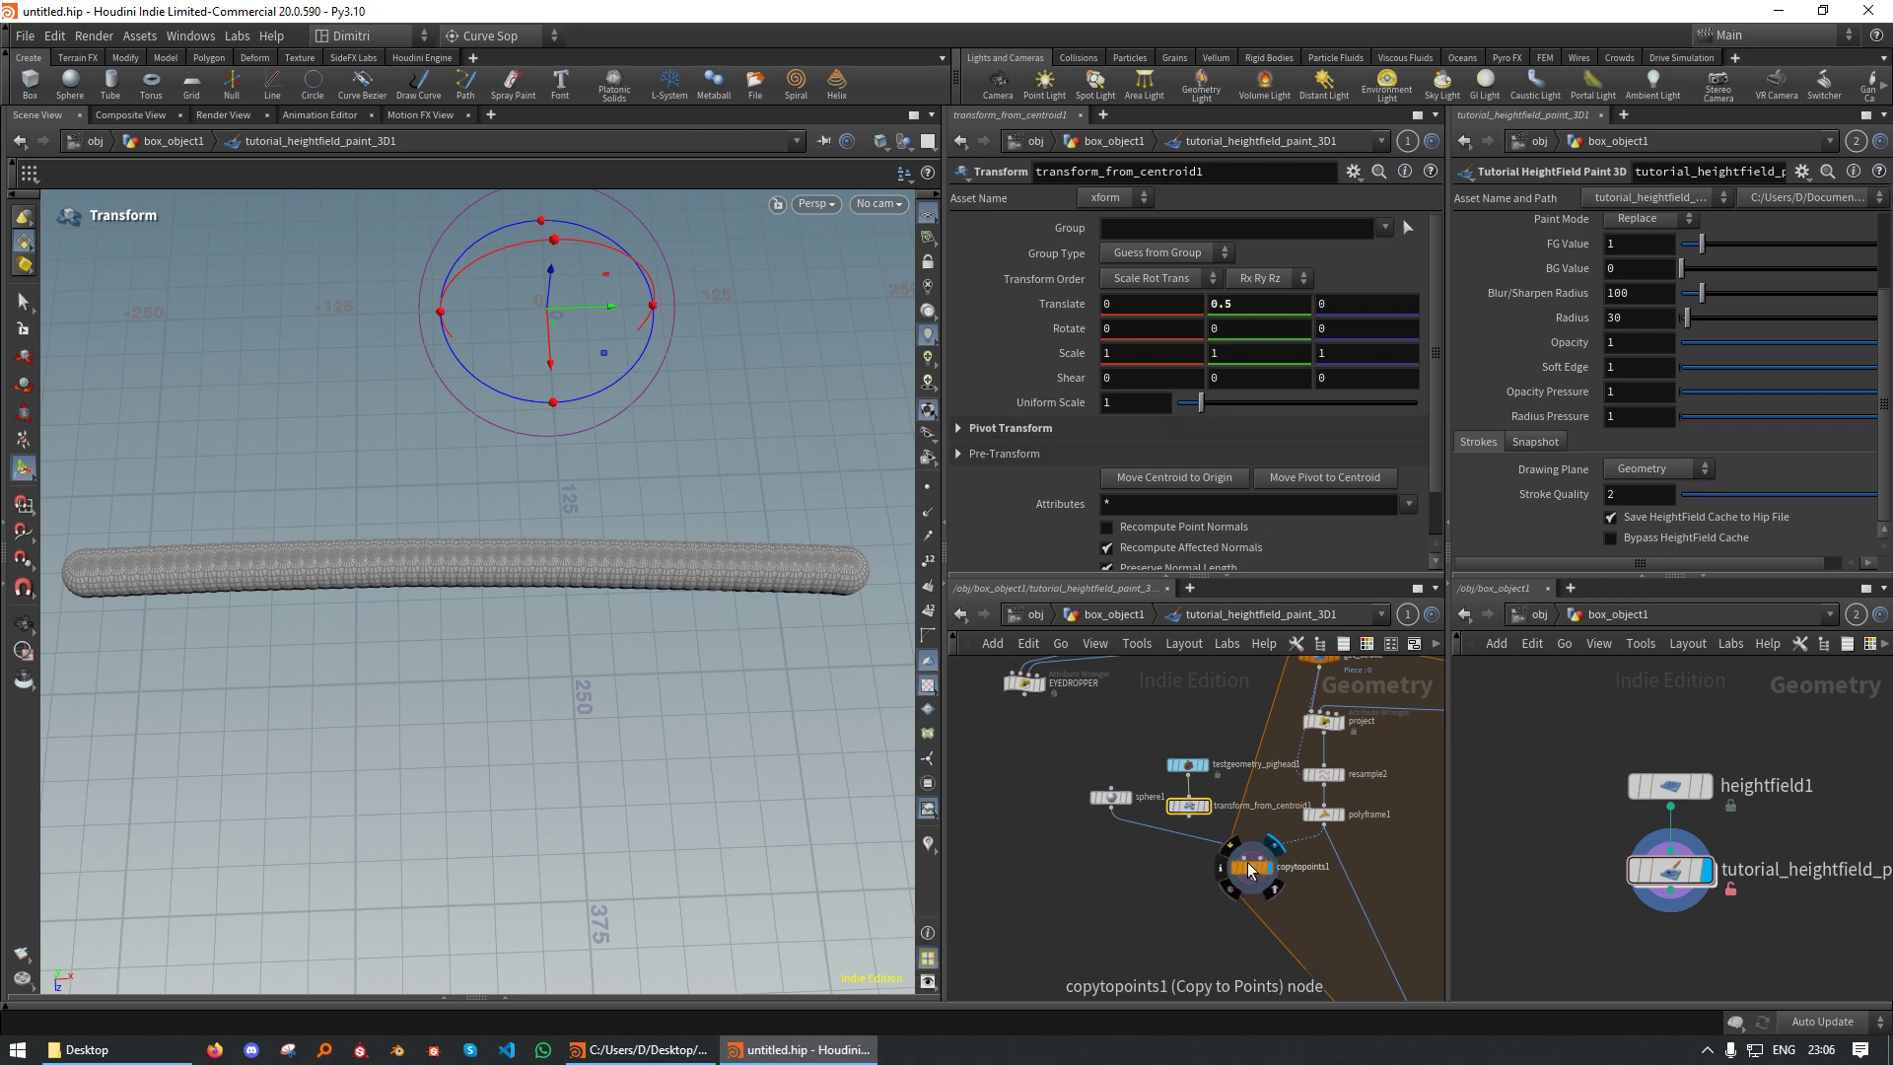
Insert a Switch between sphere1 and copytopoints1, wire the pig head's transform as its second input, and set Select Input to 1
key(Tab)
text(s)
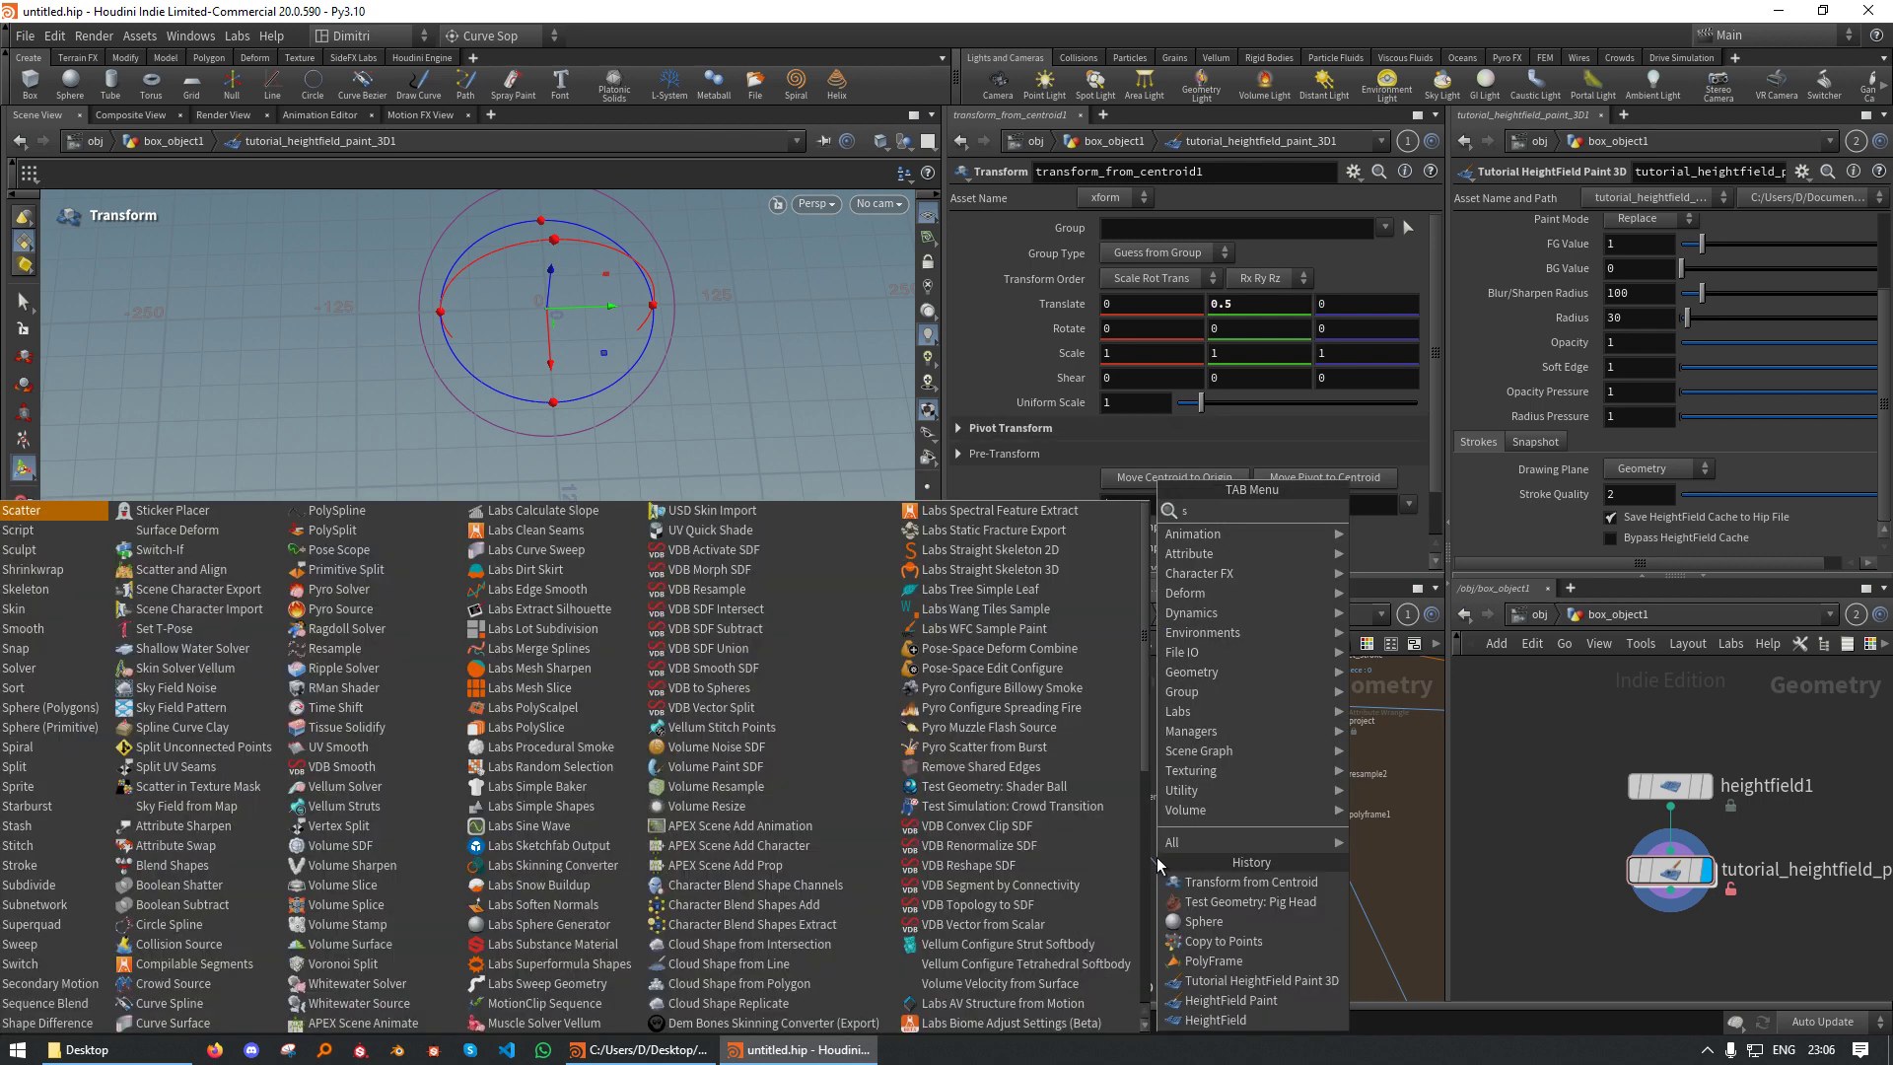
text(wi)
key(Return)
click(1157, 857)
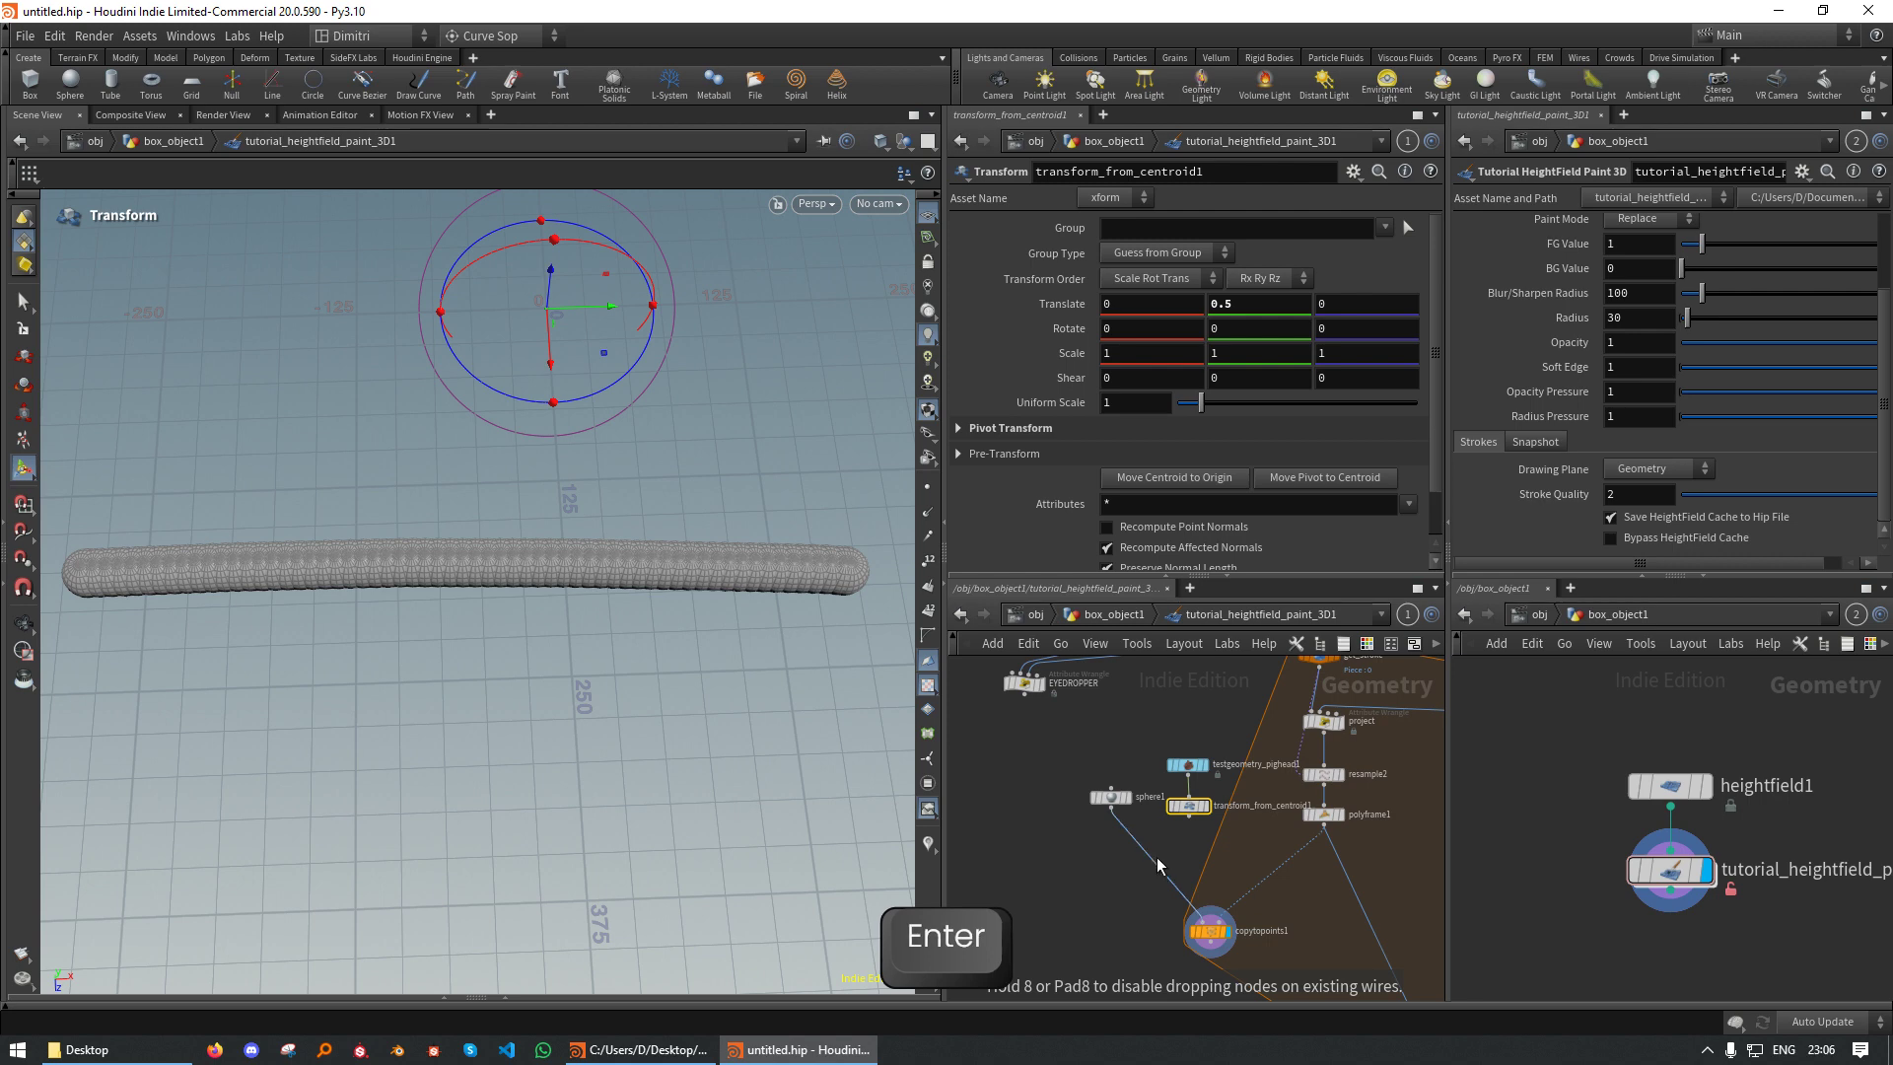
drag(1190, 816, 1160, 846)
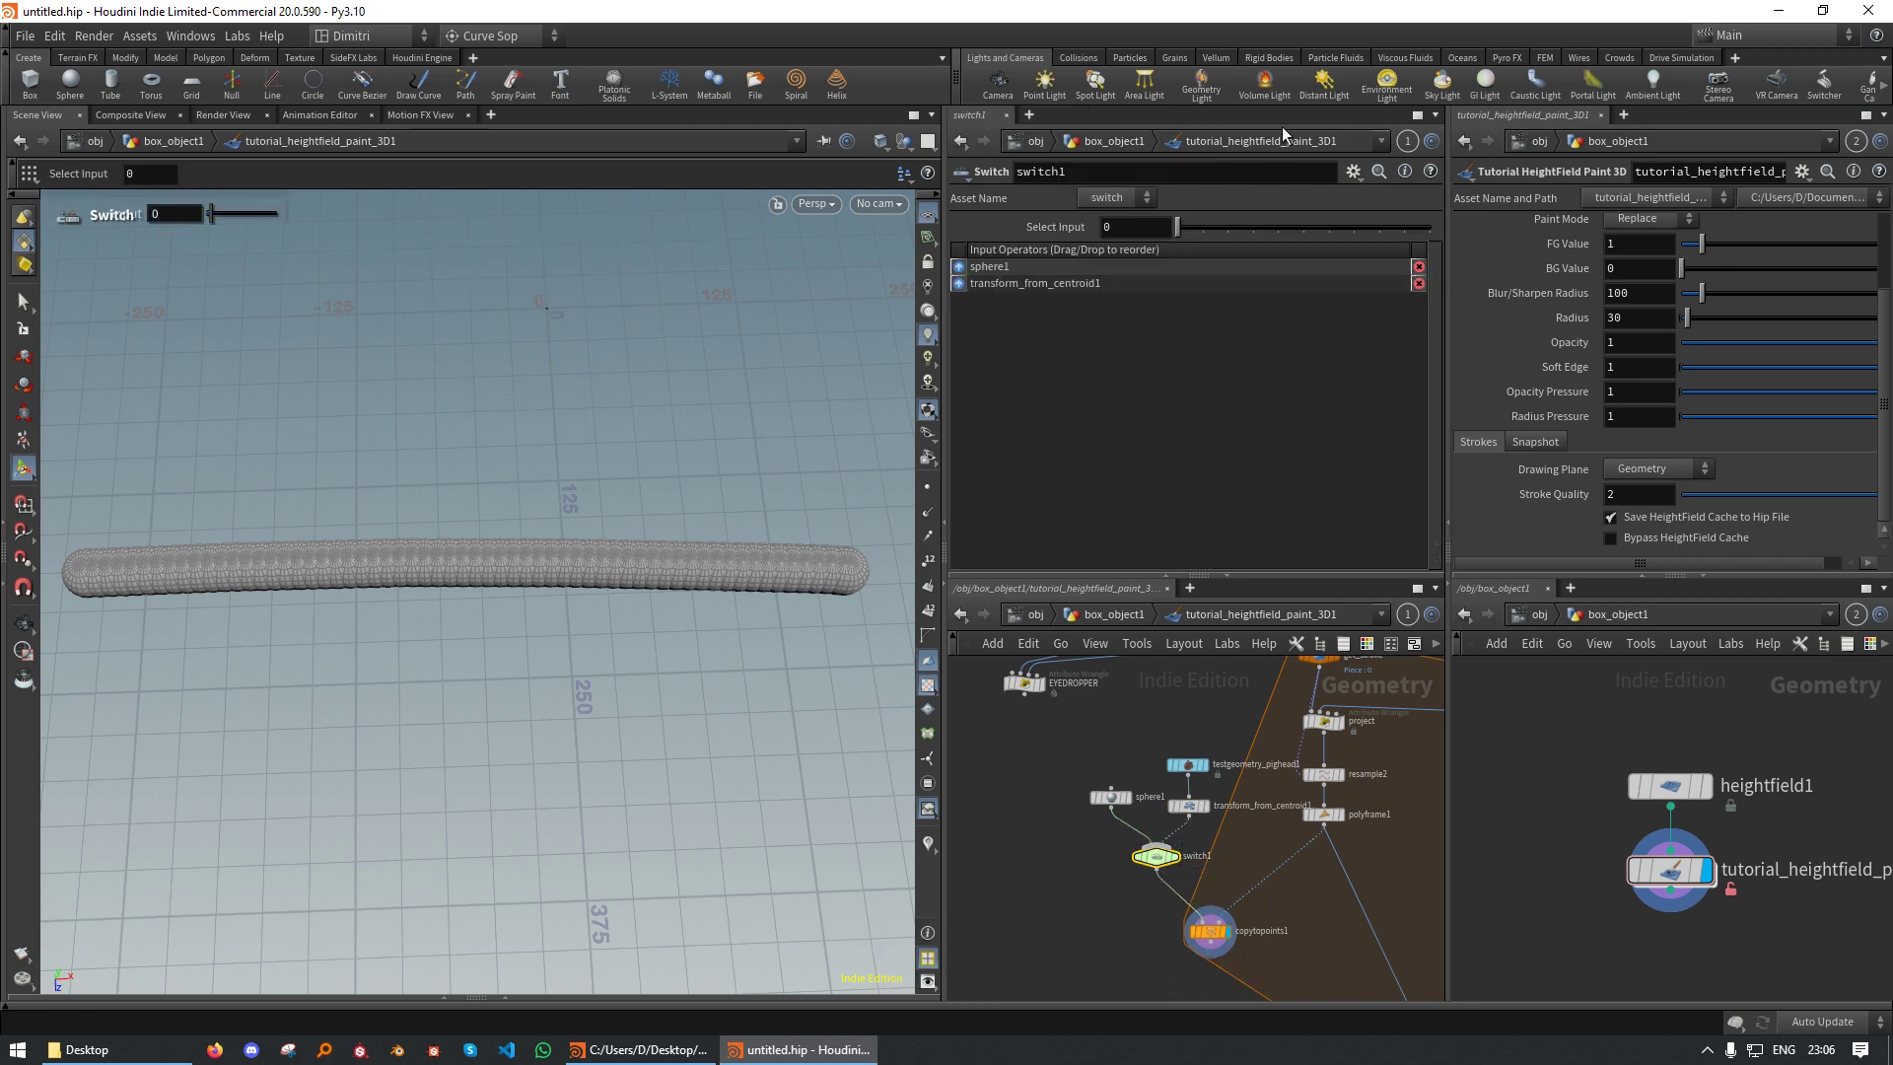
click(1199, 227)
Compare the orientation of the copied pig heads with polyframe1 bypassed and active
middle_drag(1286, 898, 1259, 823)
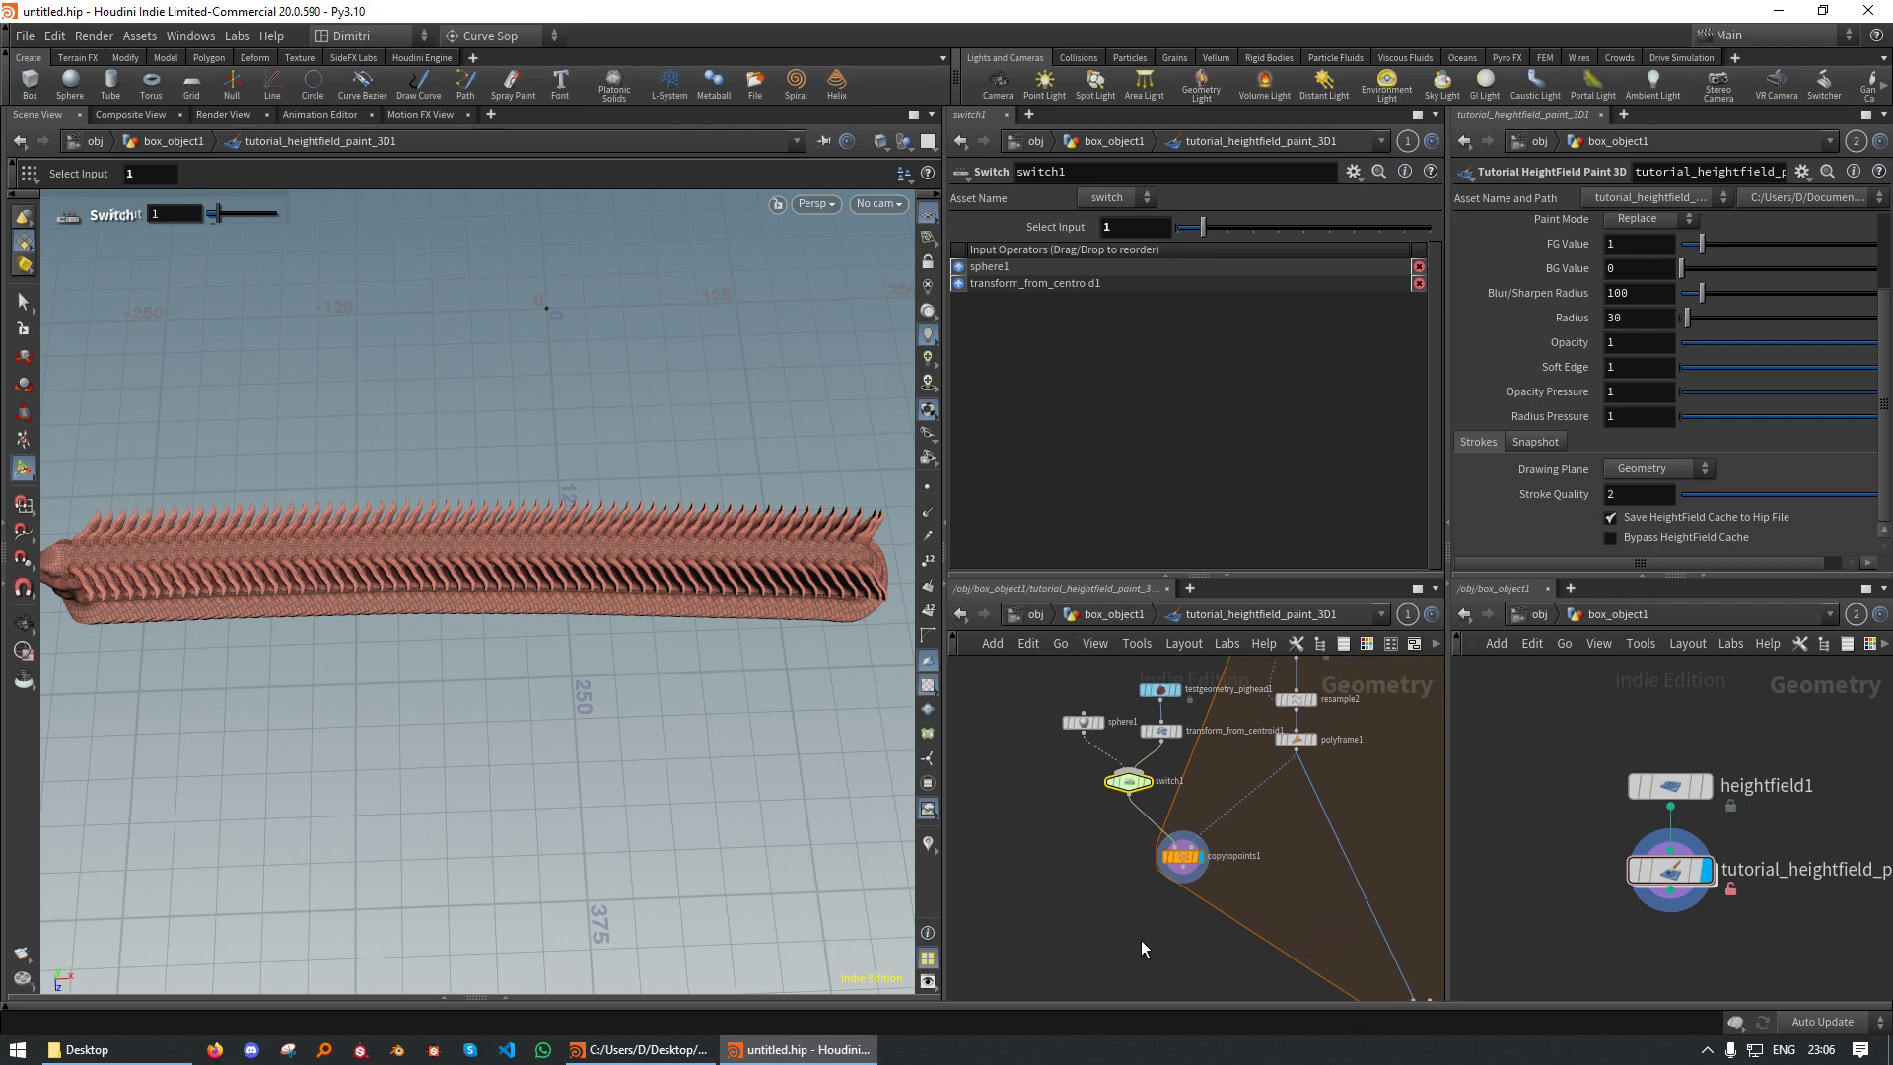
drag(1182, 856, 1193, 838)
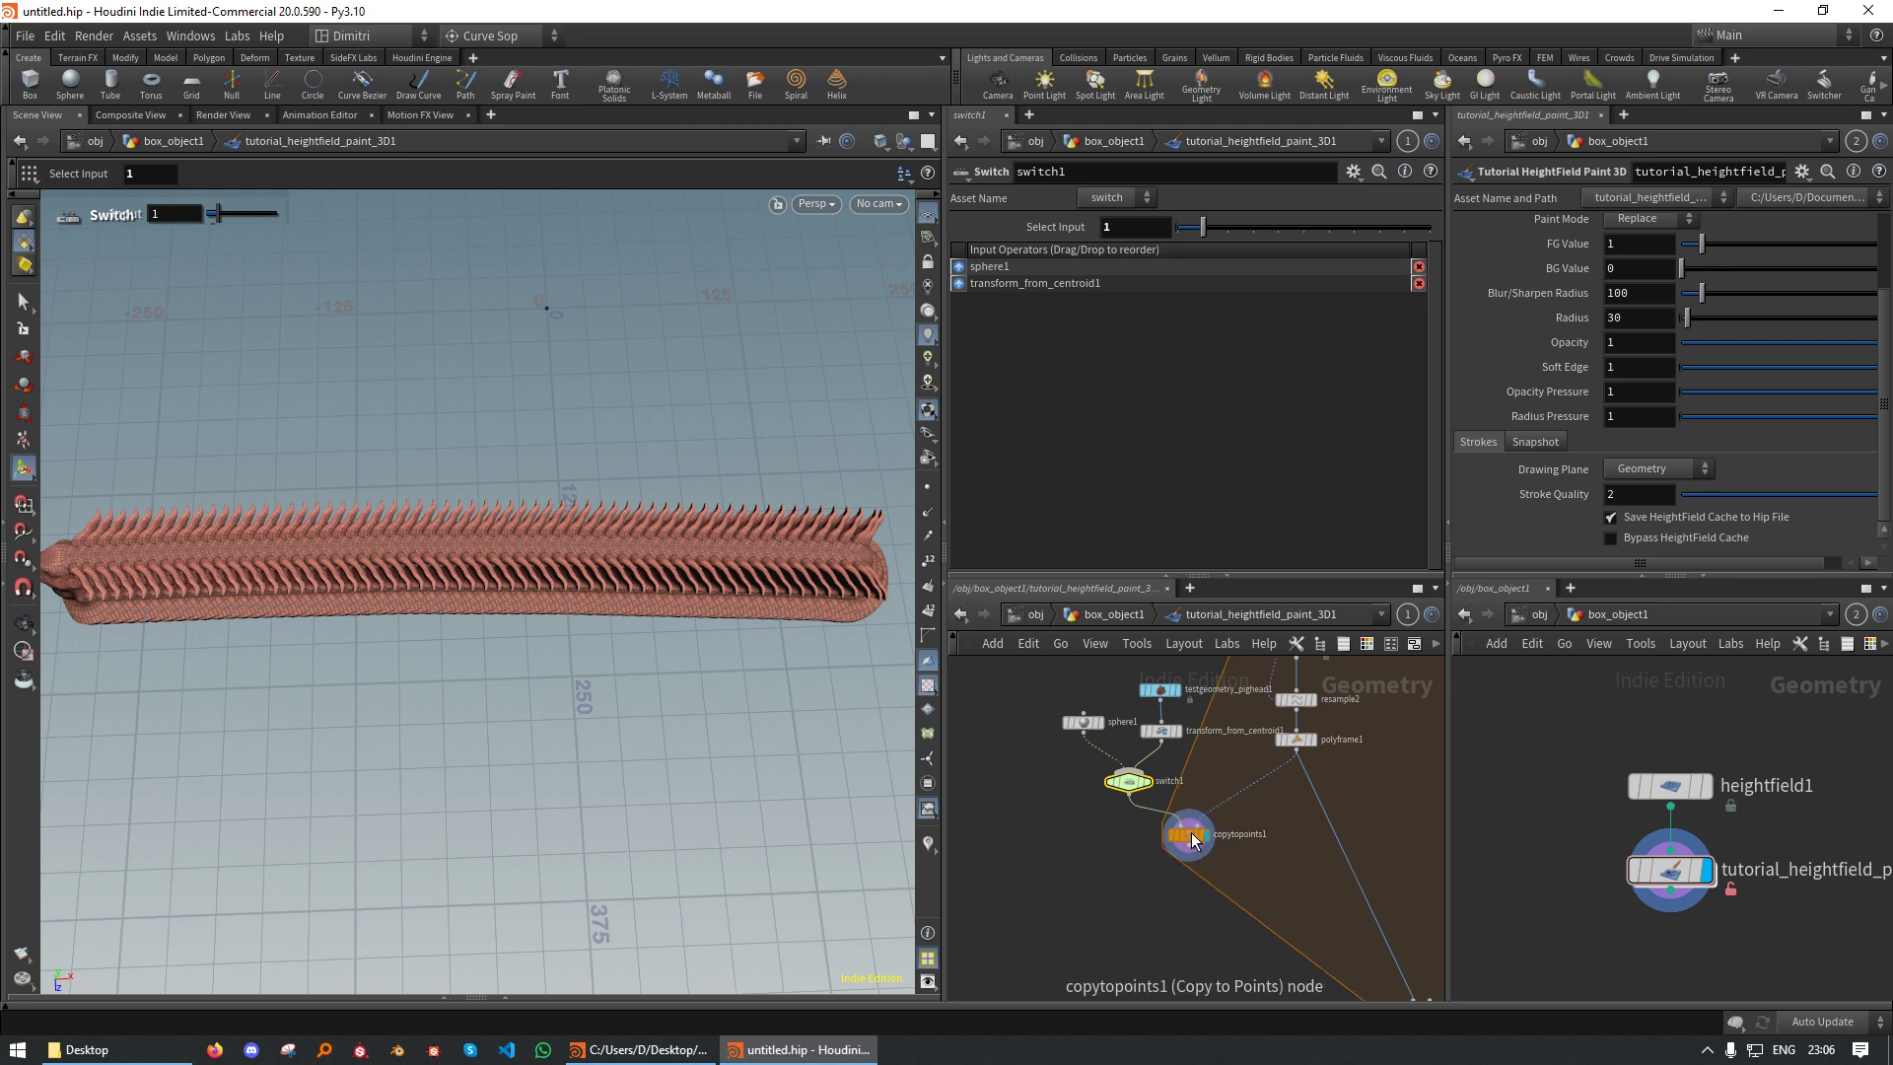
click(1193, 838)
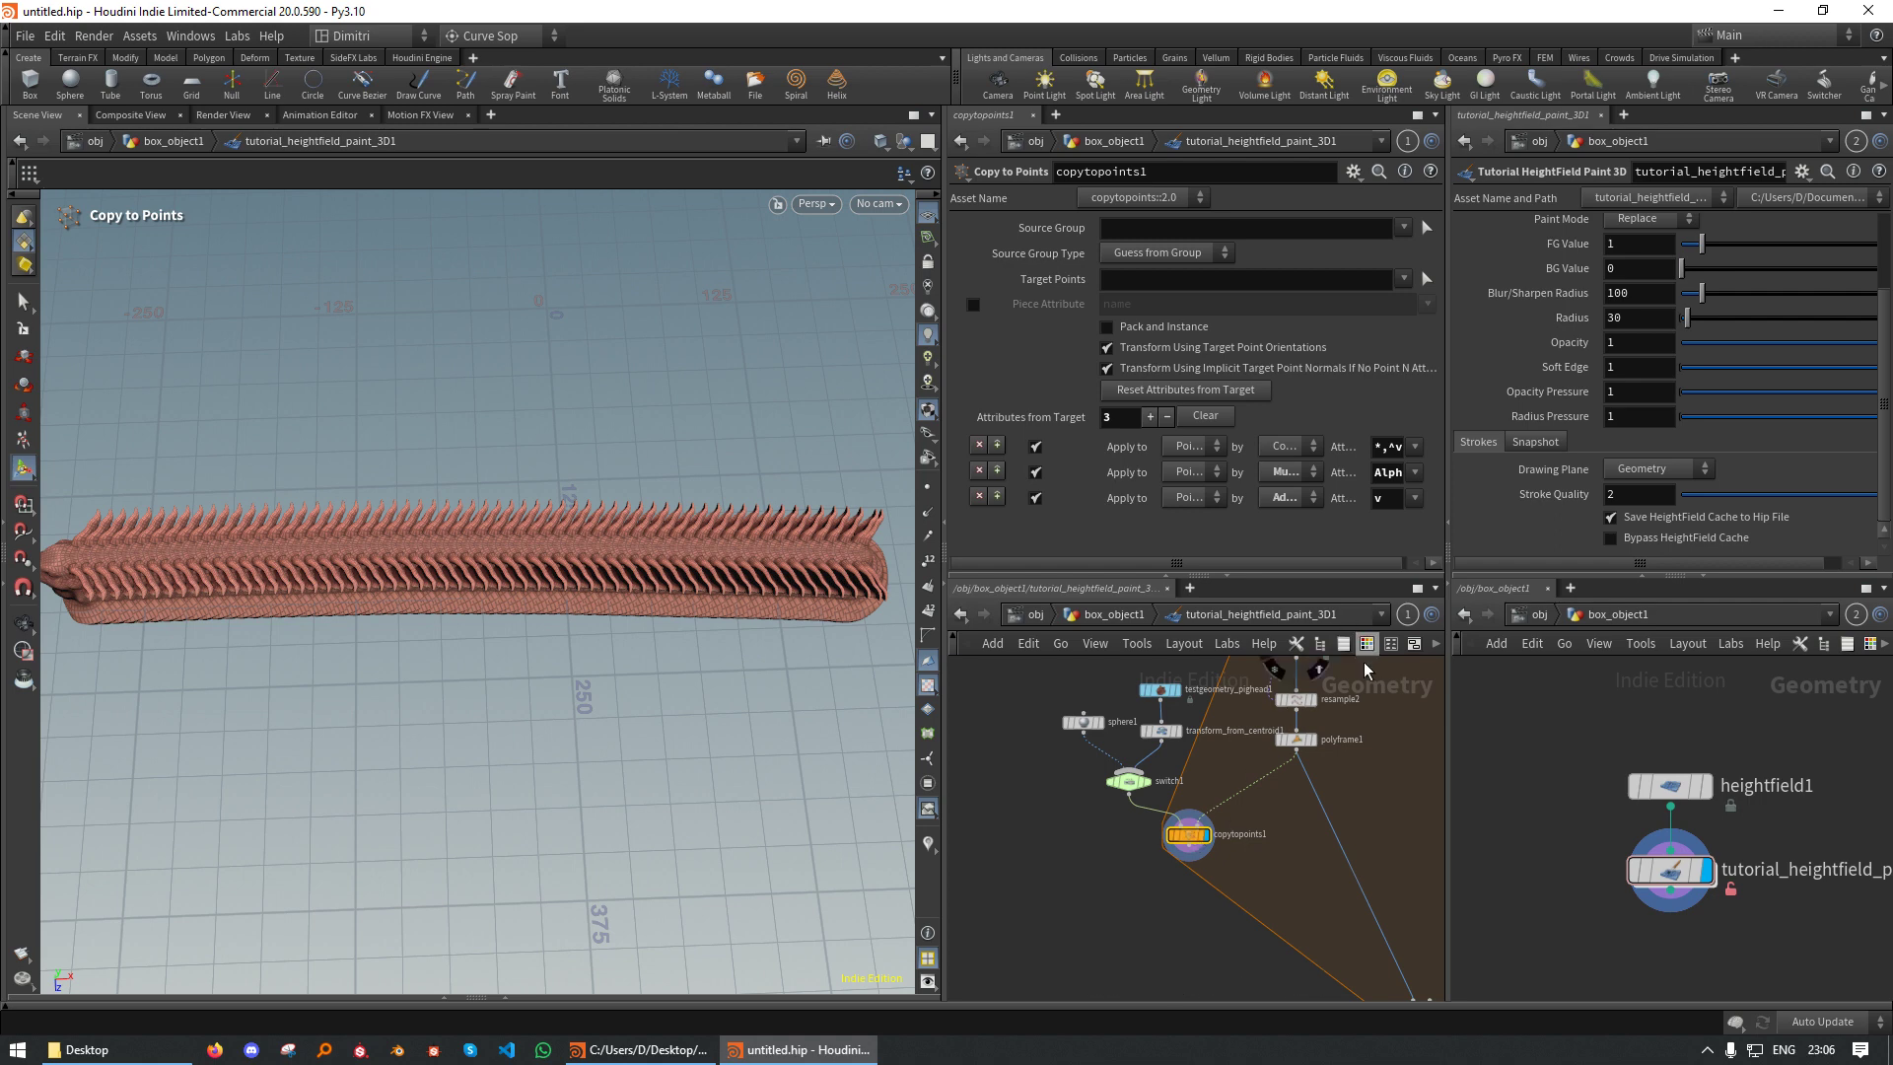
click(1280, 722)
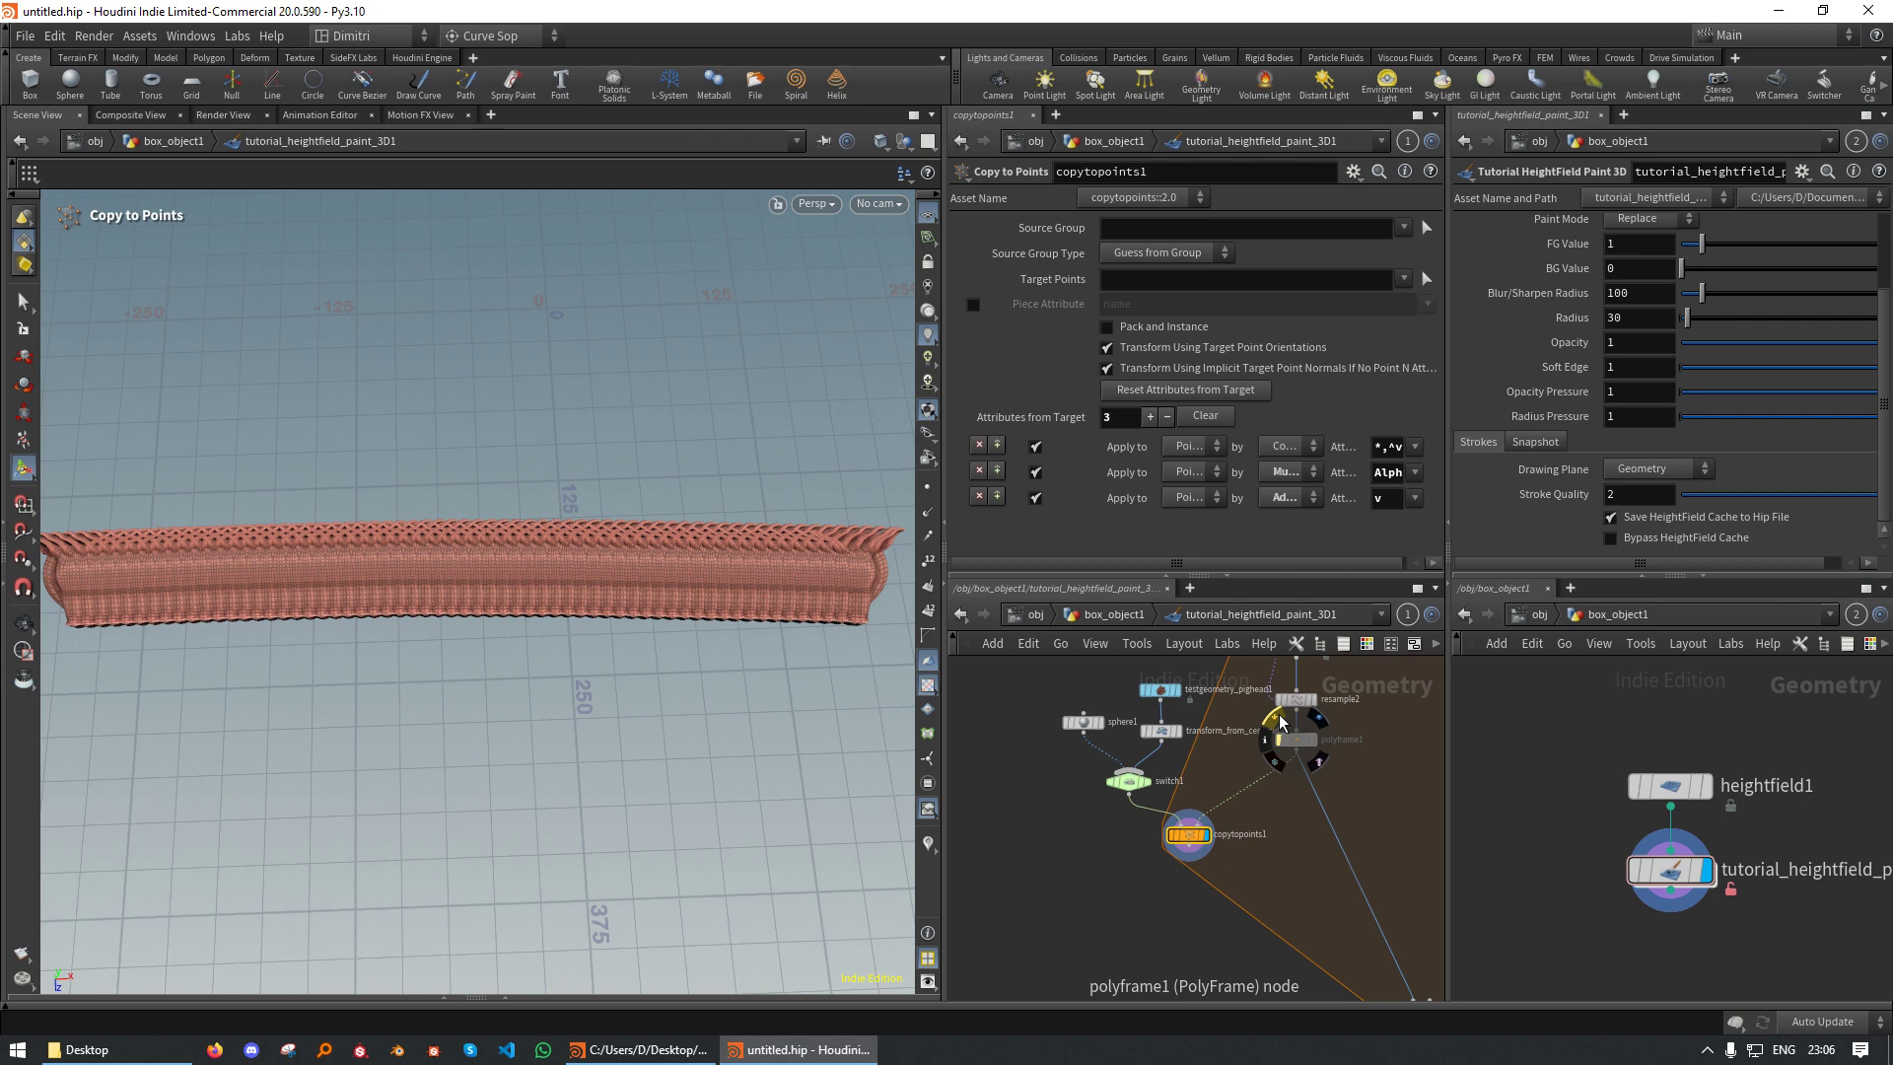
click(1280, 722)
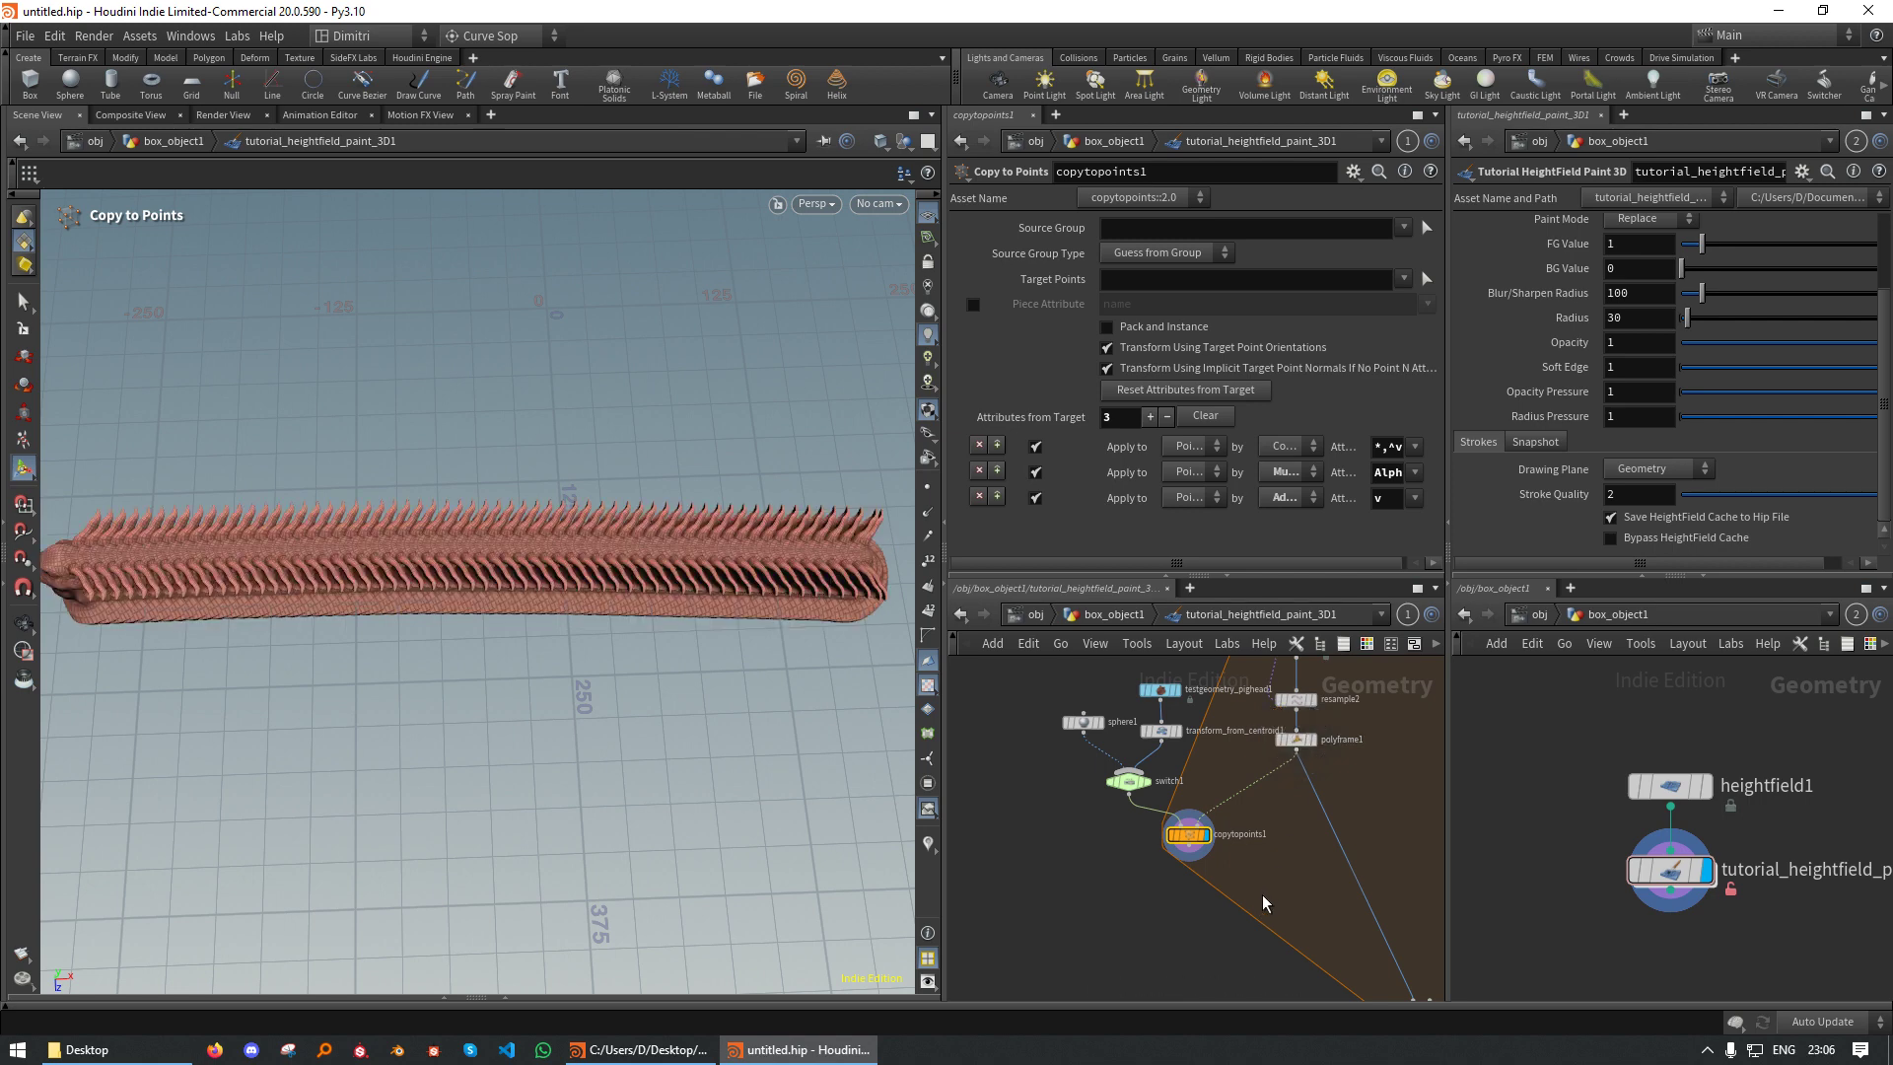
Rewire foreach_end1 so that it takes its input from copytopoints1 instead of polyframe1
middle_drag(1267, 907, 1267, 811)
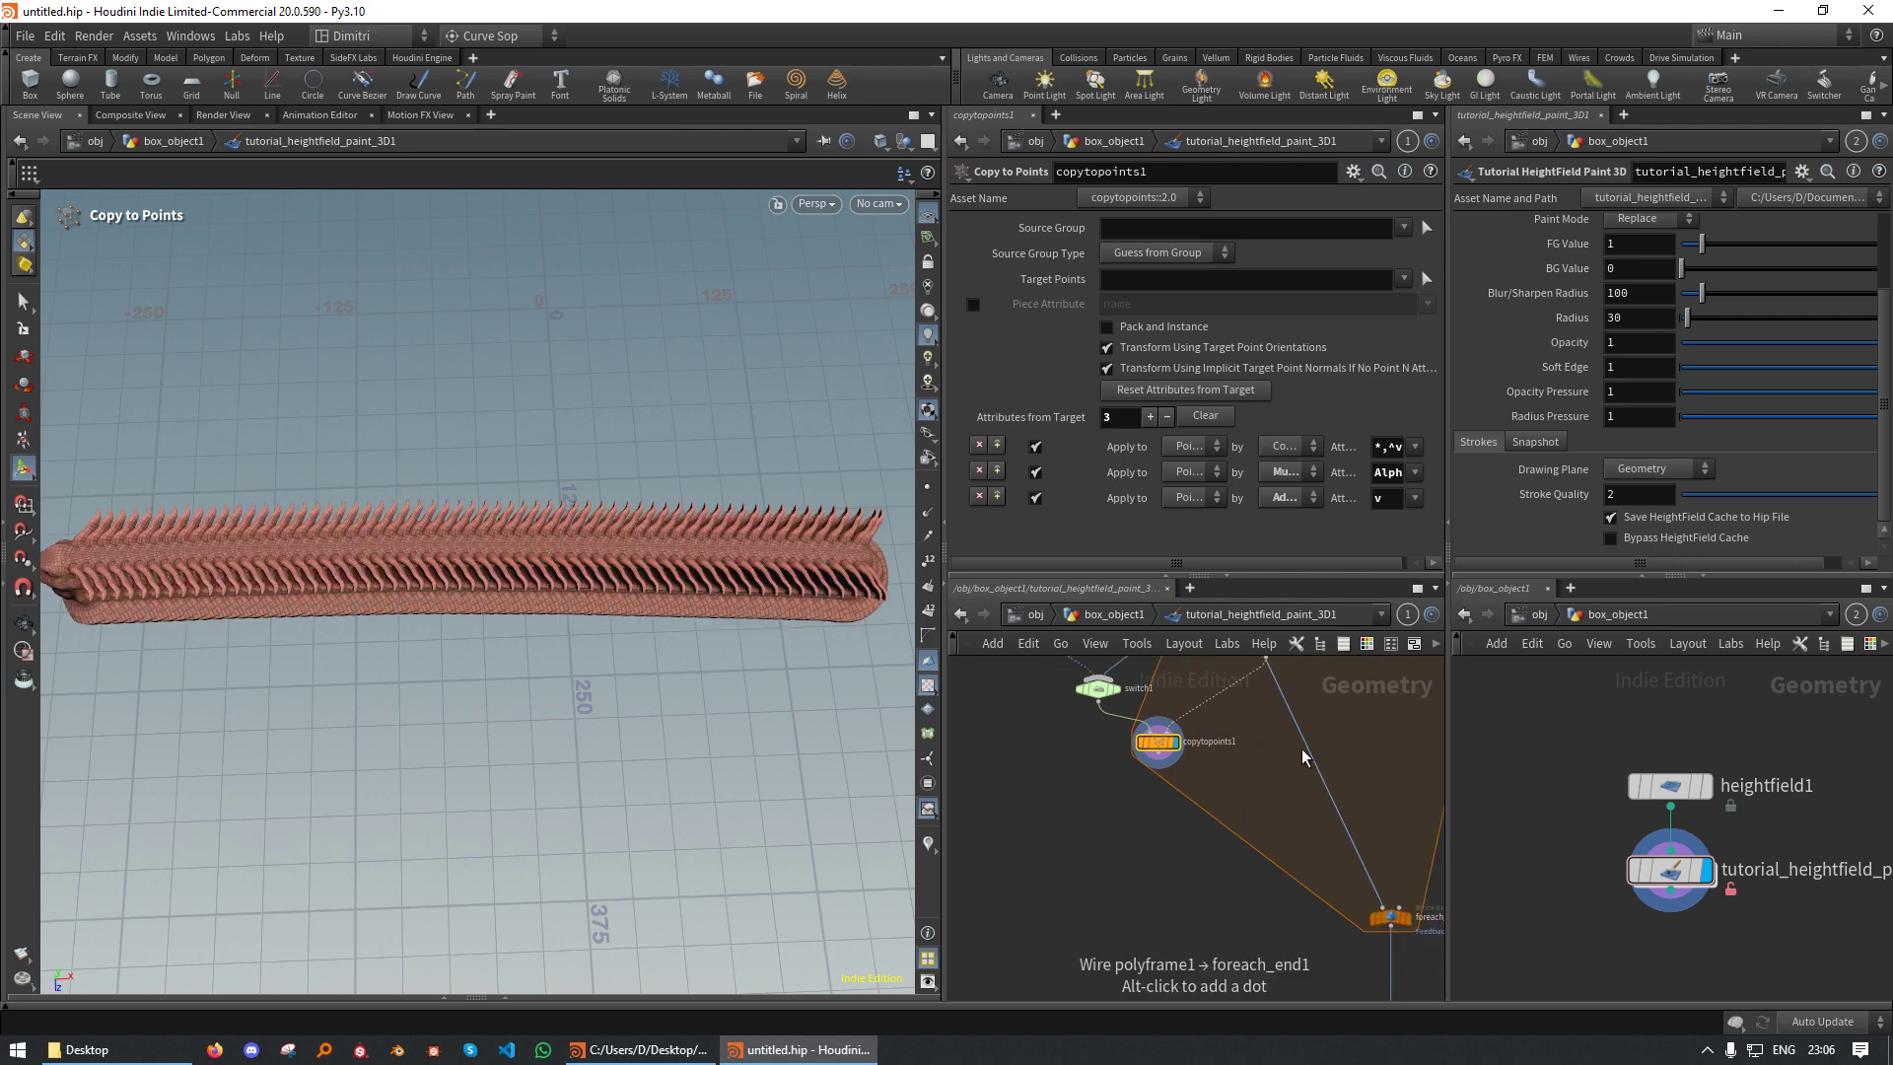
drag(1306, 754, 1127, 776)
middle_drag(1364, 862, 1296, 870)
Insert a HeightField Project node between copytopoints1 and foreach_end1
key(Tab)
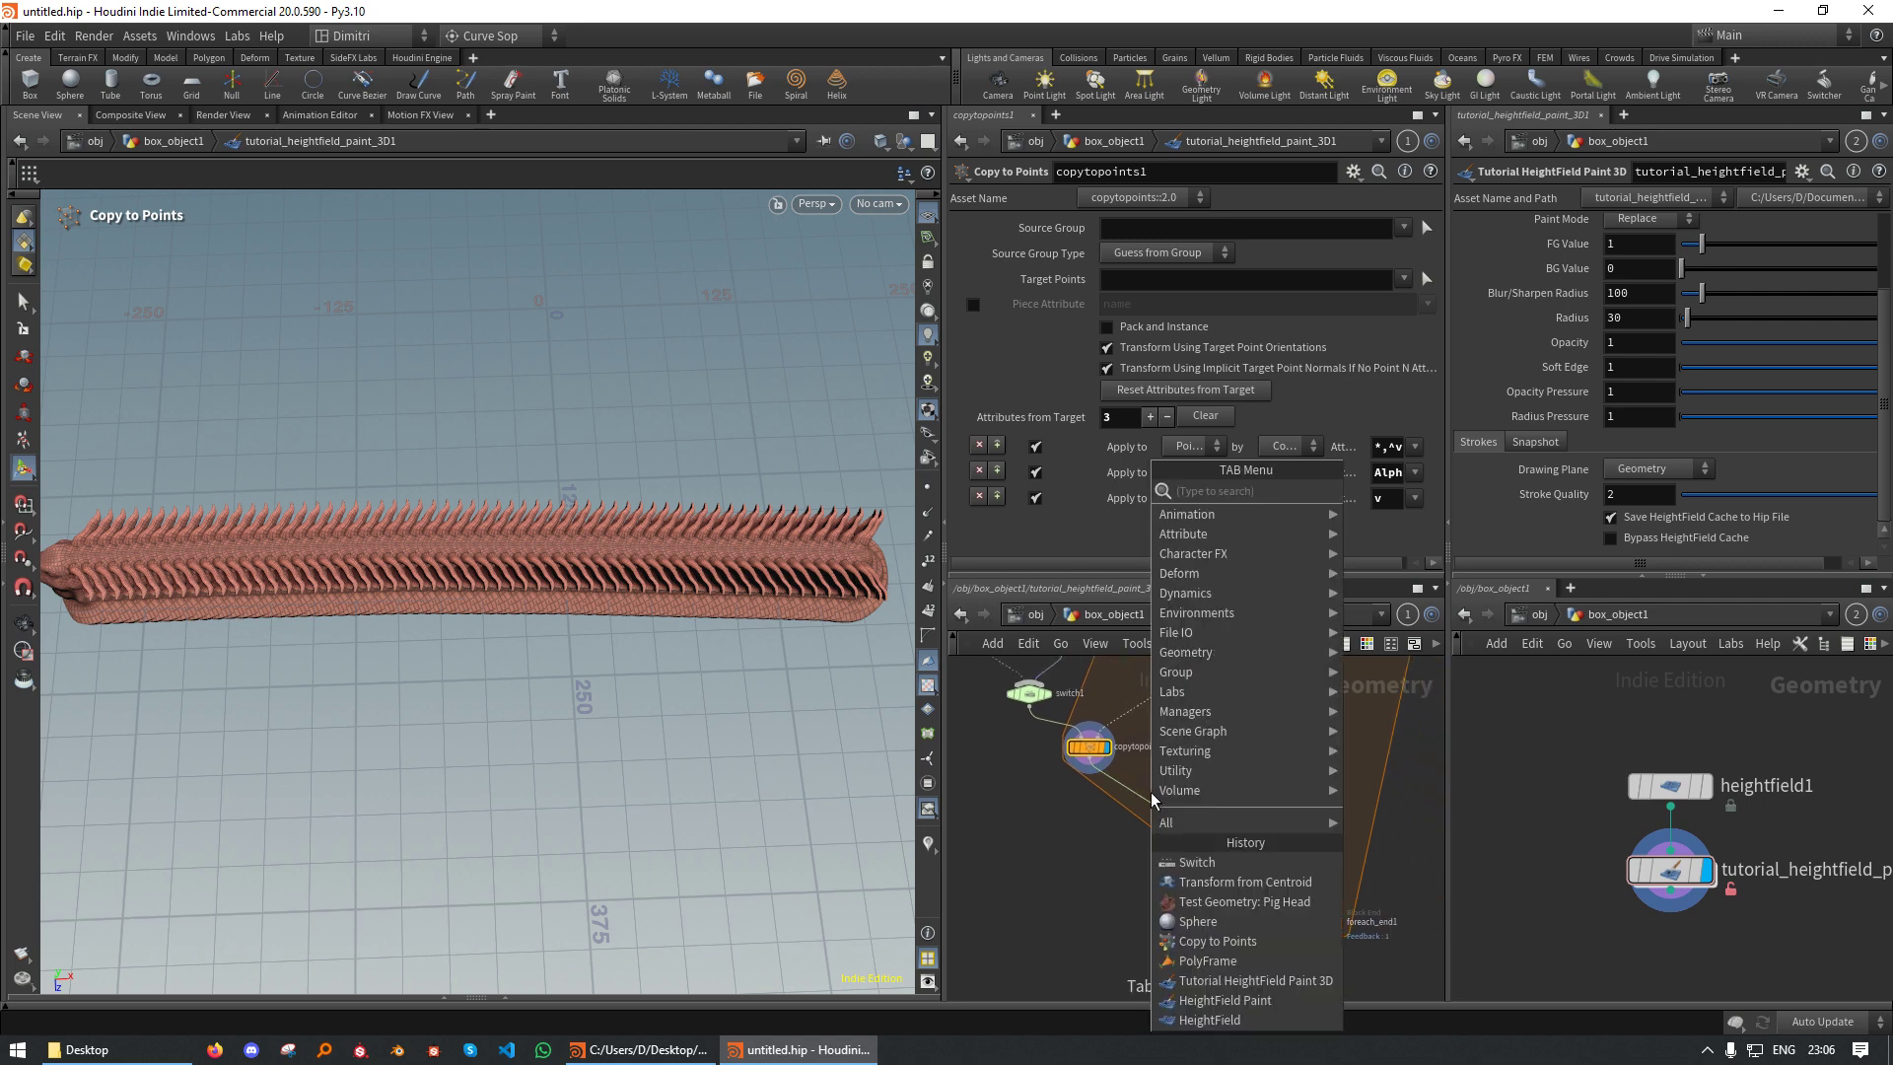
text(heightfi)
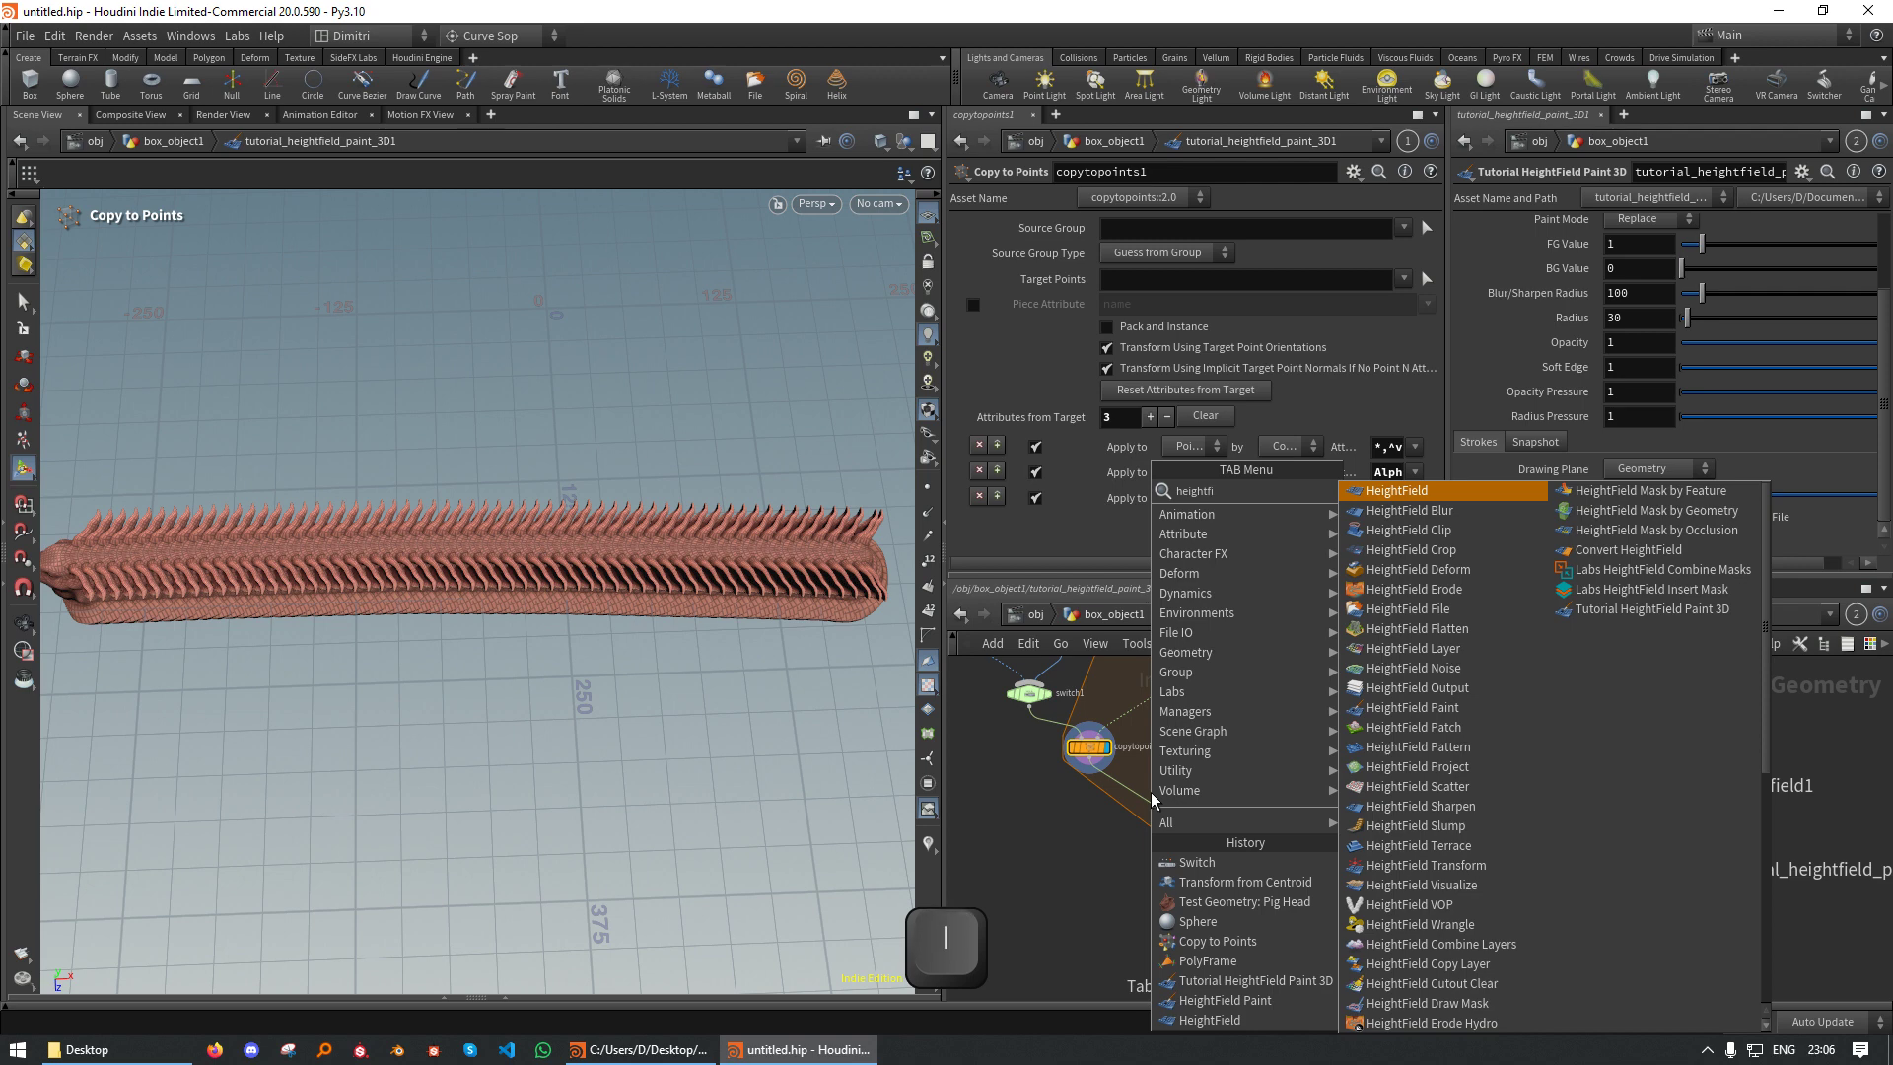
text( proje)
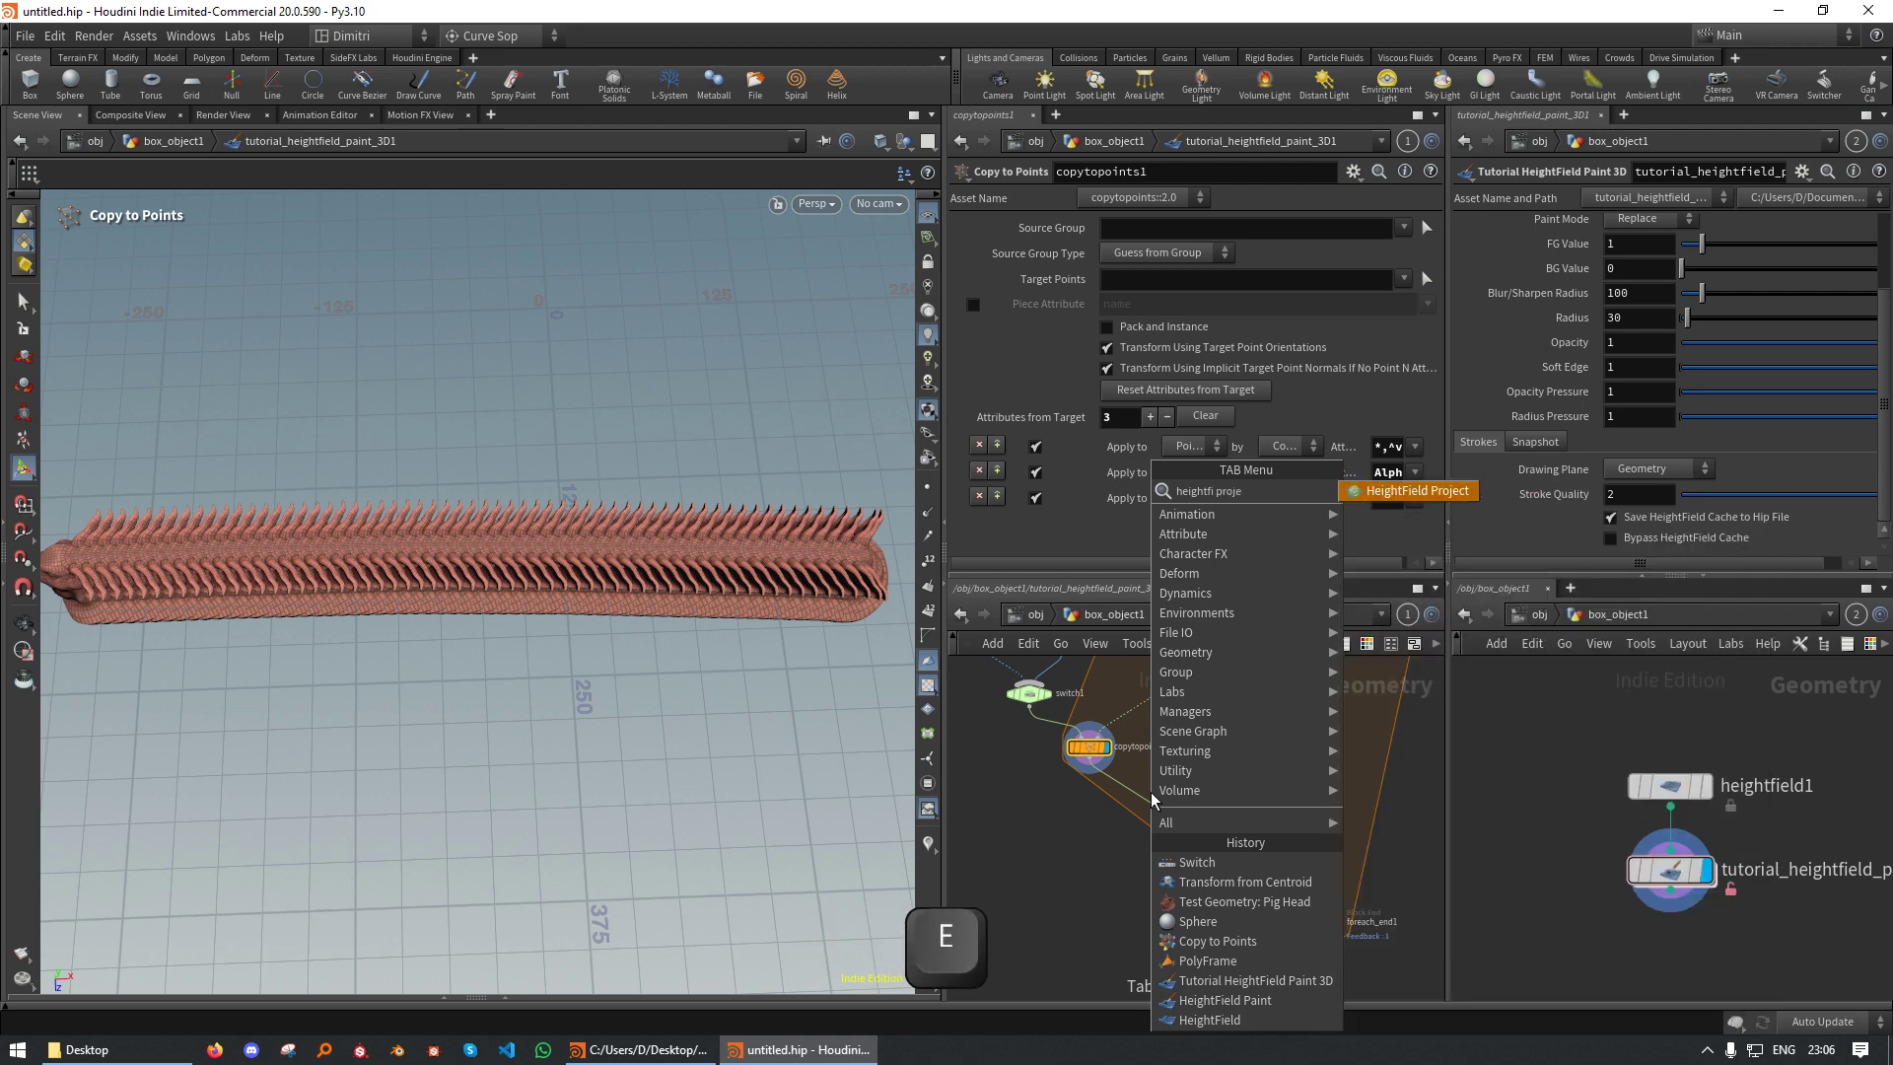
key(Return)
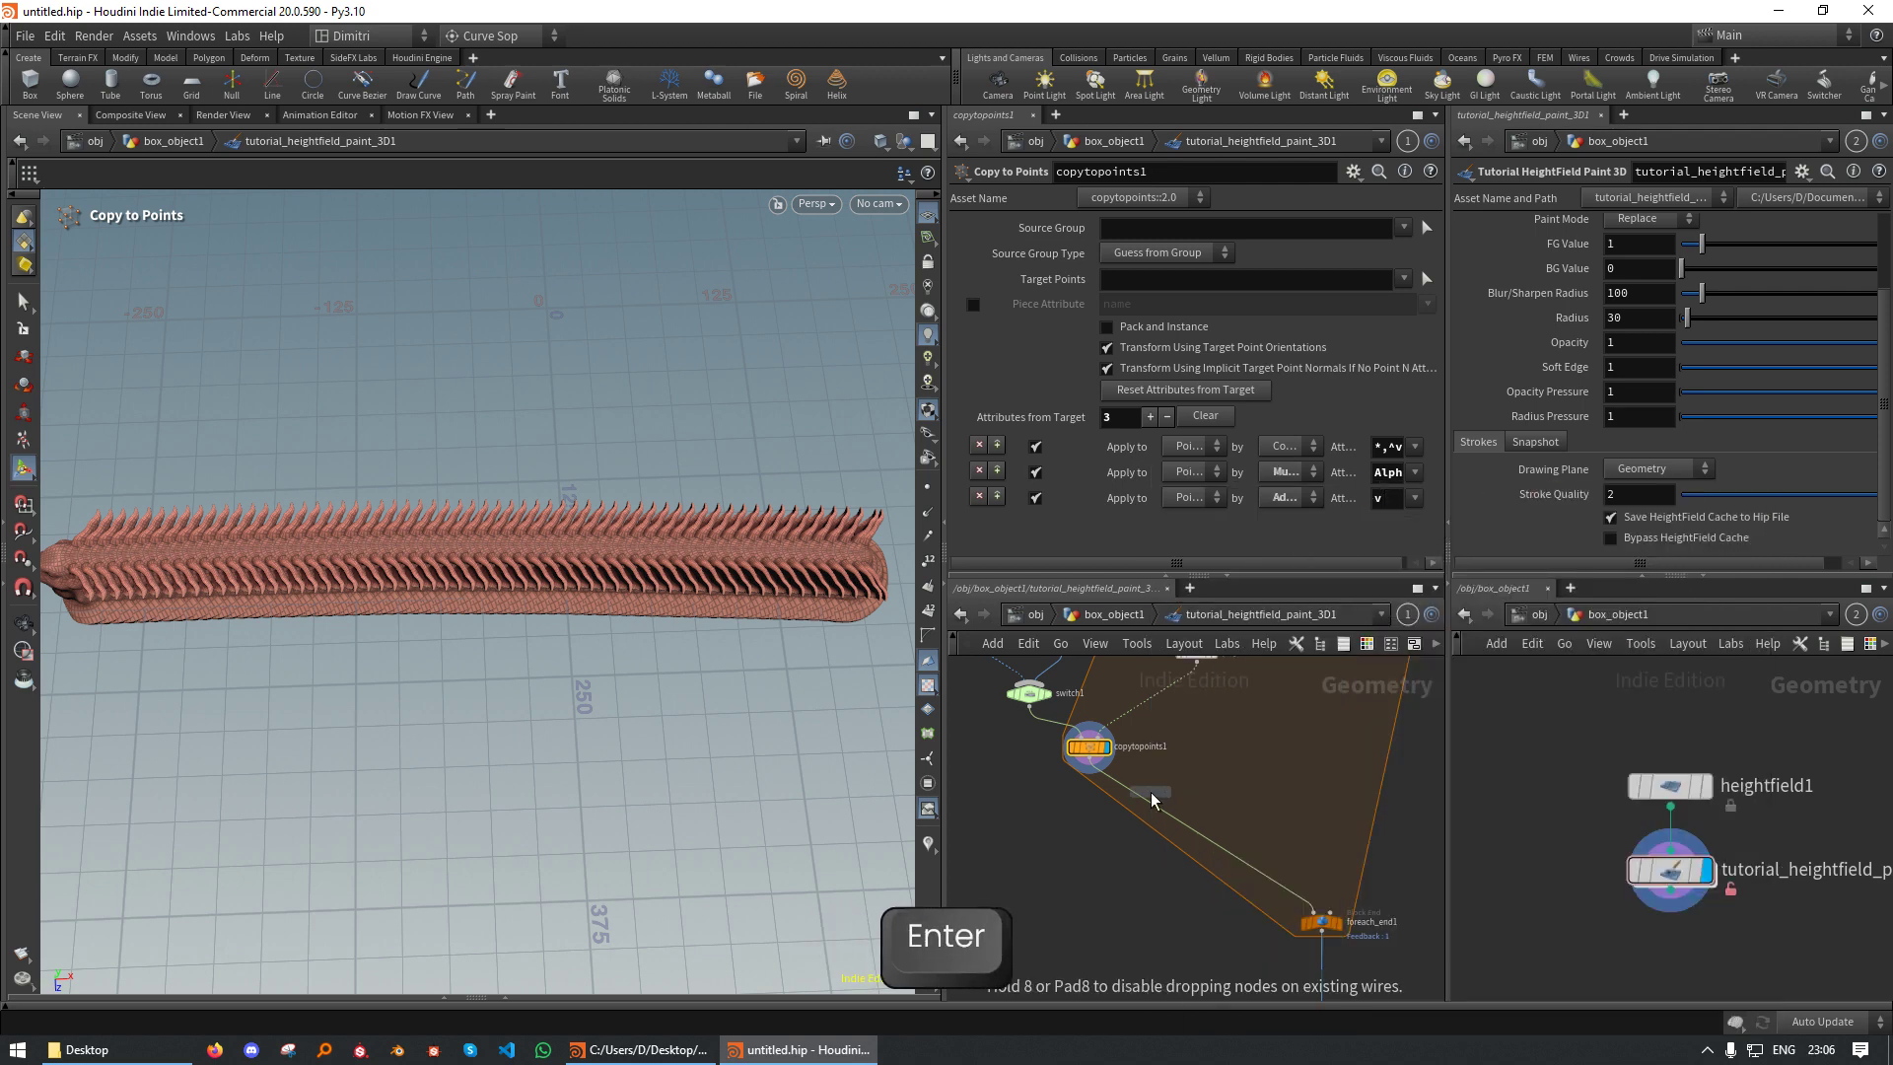
click(1139, 807)
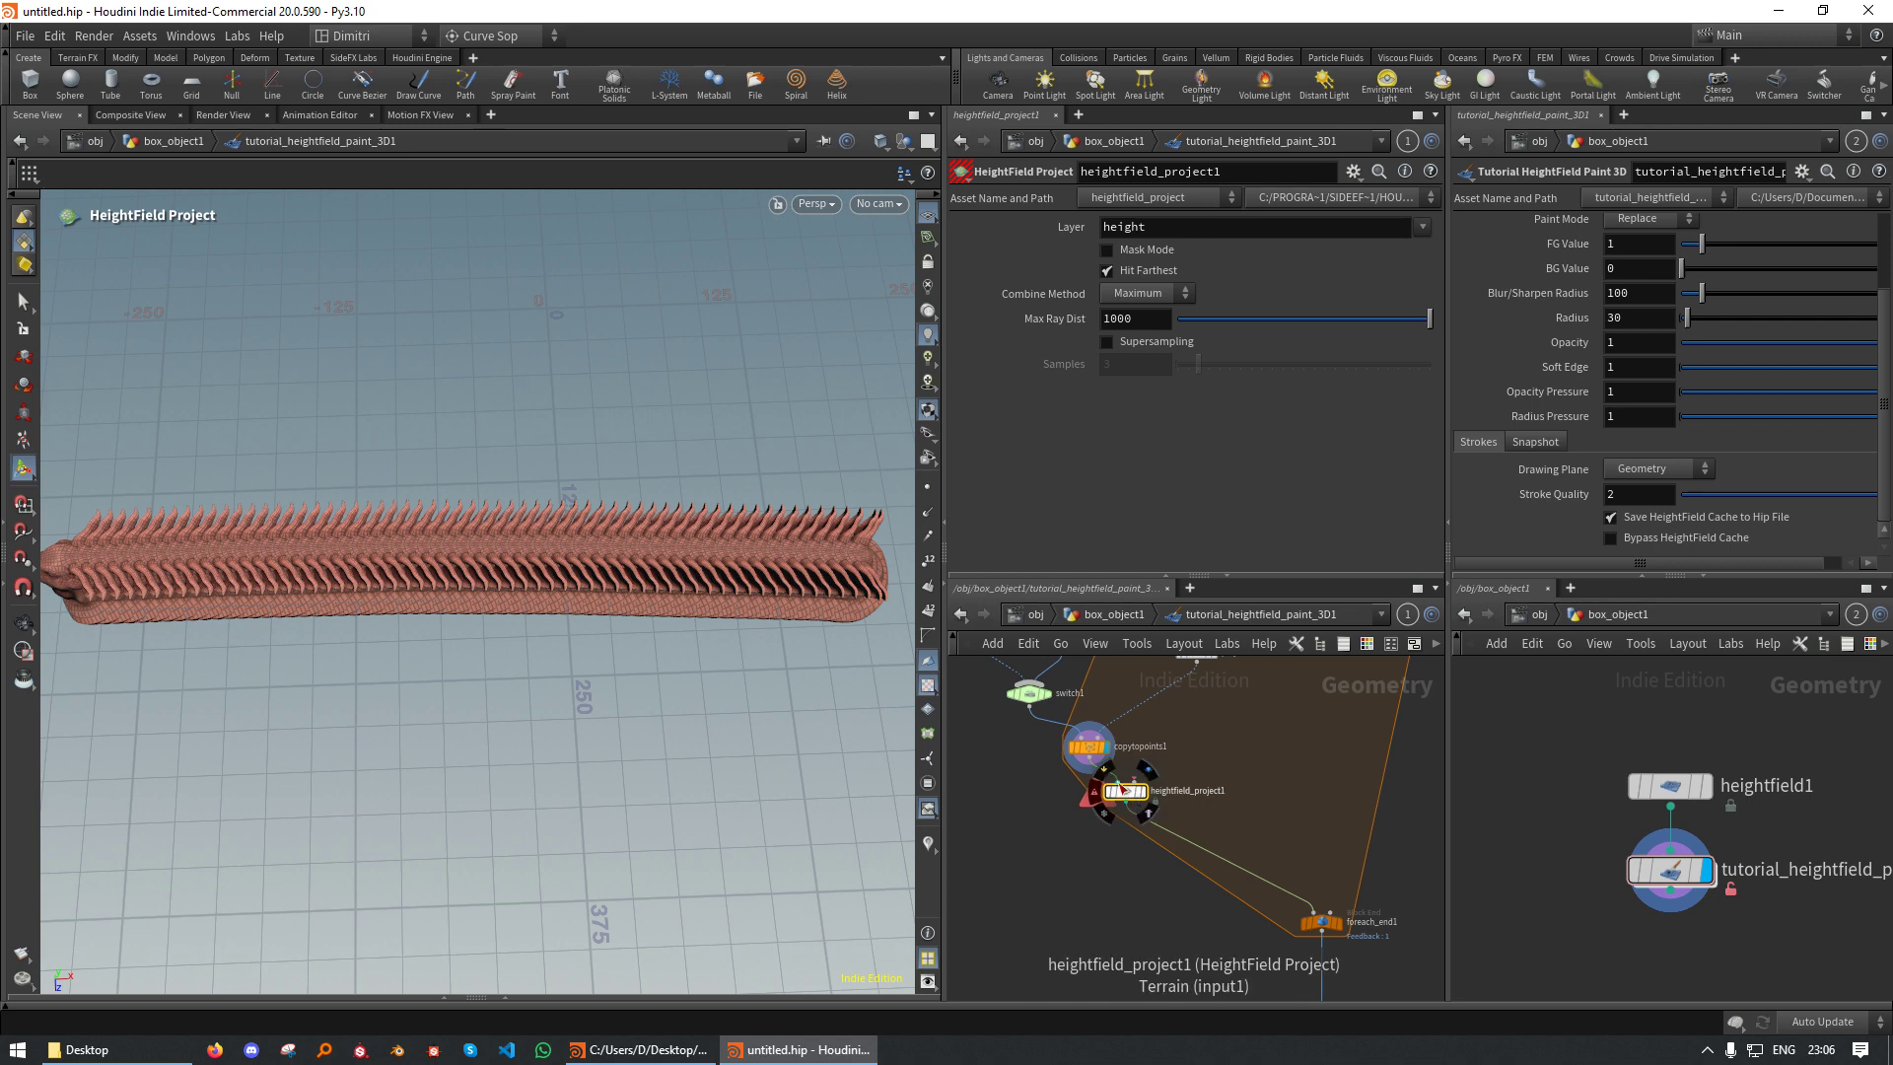
Wire the loop's heightfield begin block into heightfield_project1's Terrain input and copytopoints1 into its second input
click(1118, 782)
middle_drag(1222, 745, 1130, 894)
scroll(1130, 895, down, 3)
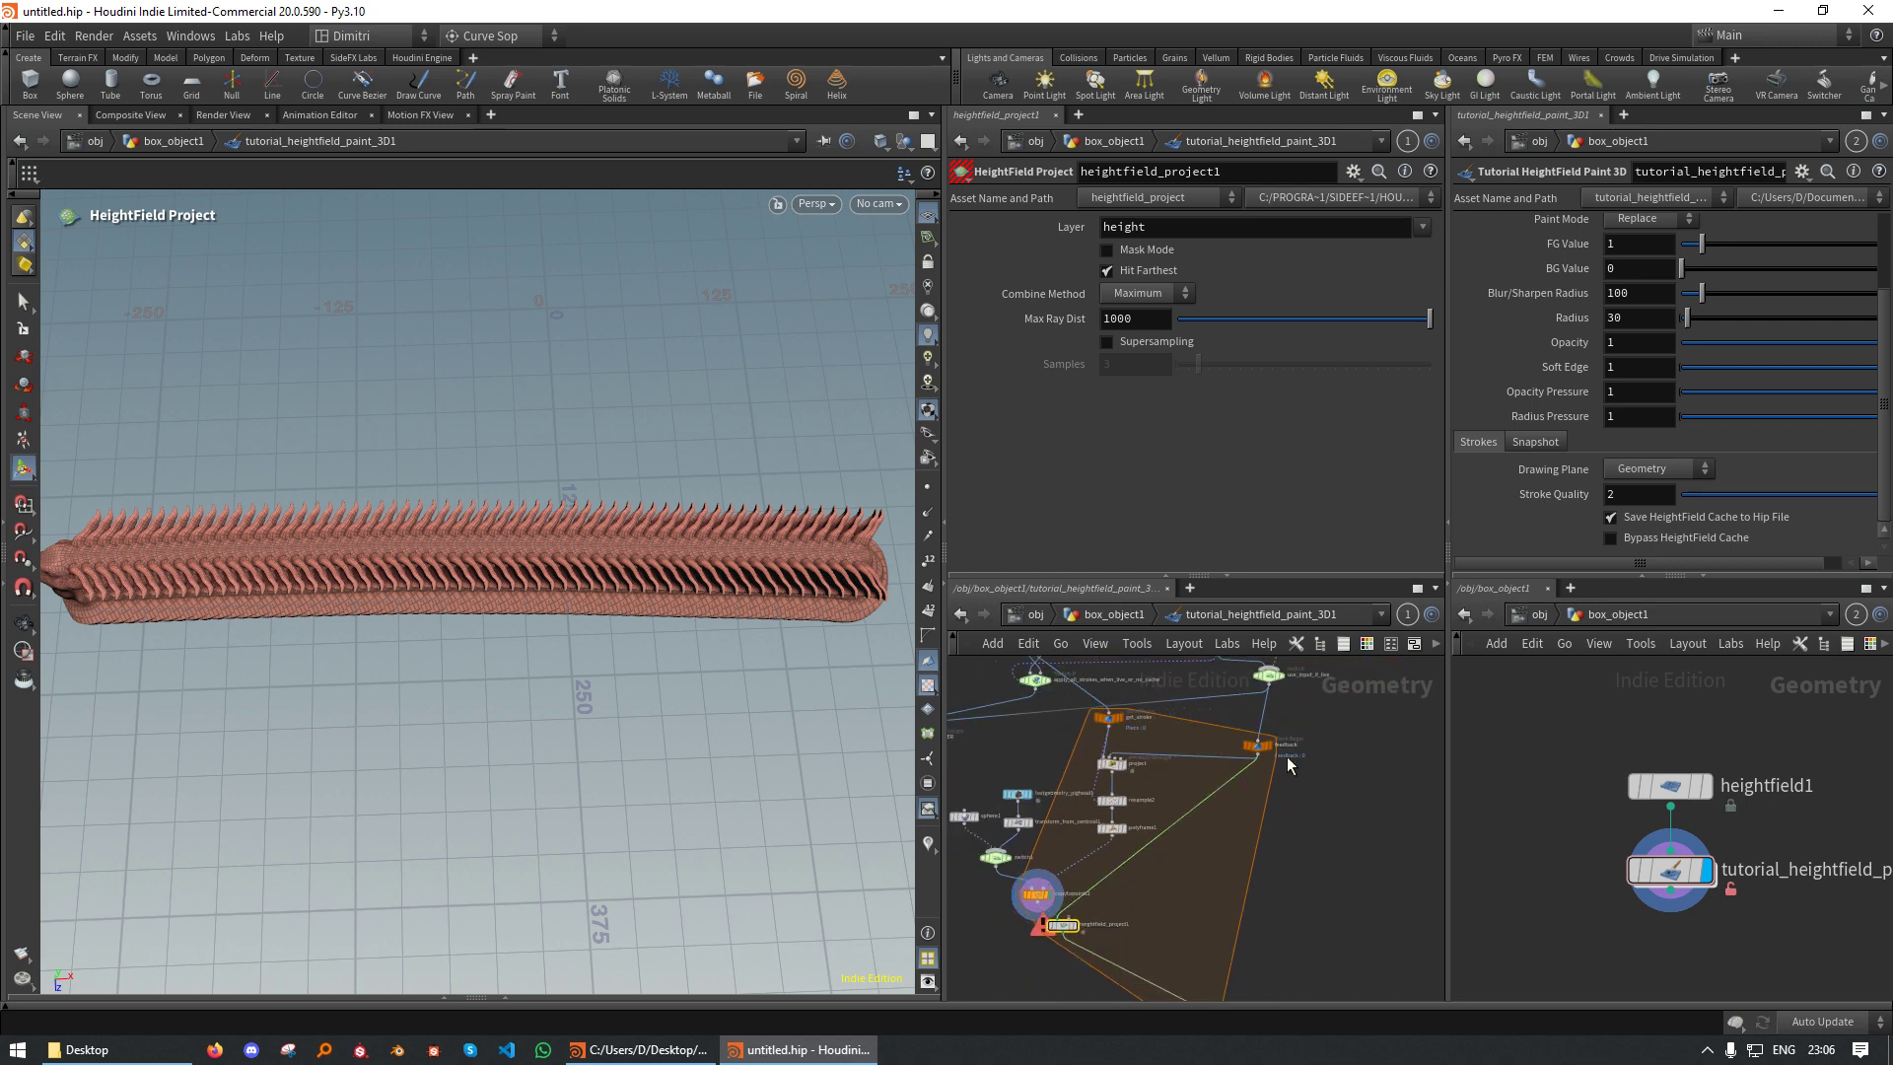
scroll(1244, 779, up, 3)
click(1217, 831)
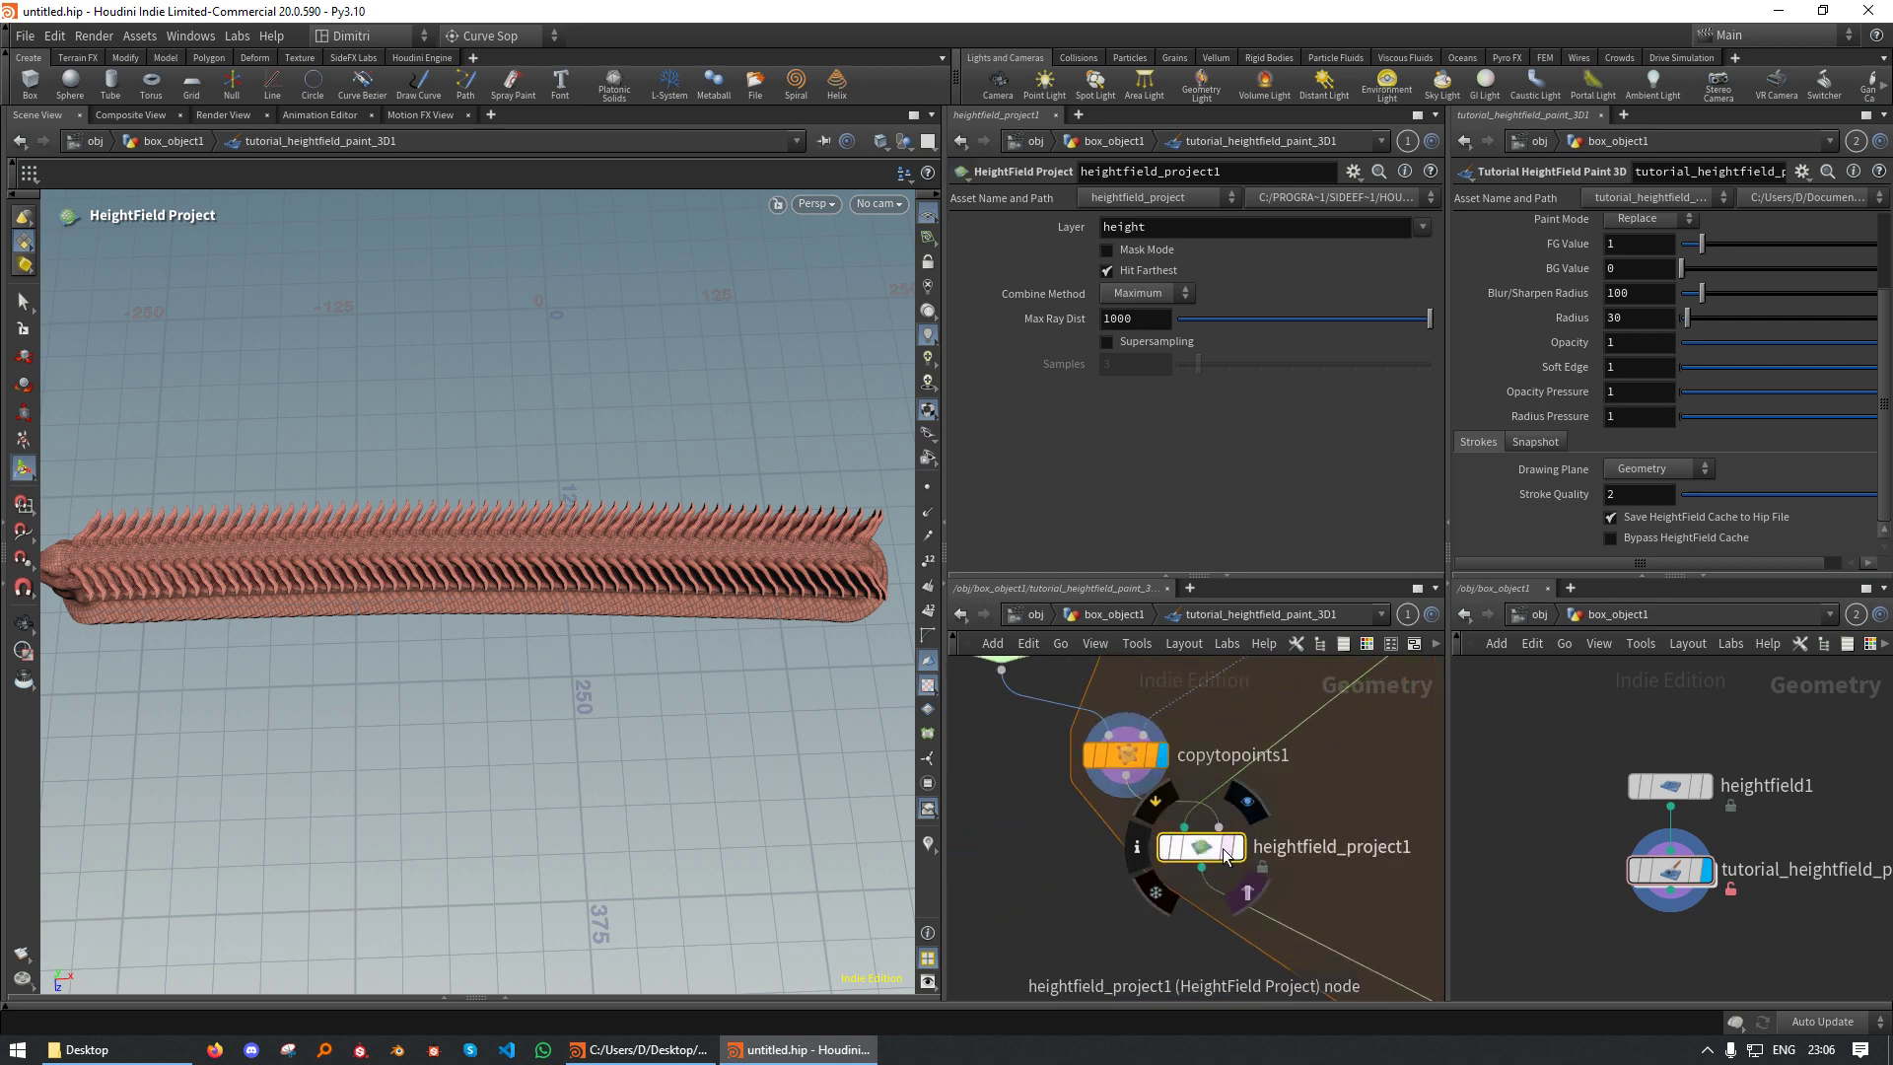
Align heightfield_project1 below copytopoints1, display it, and inspect the projected stroke on the terrain
drag(1239, 847, 1164, 868)
click(1164, 865)
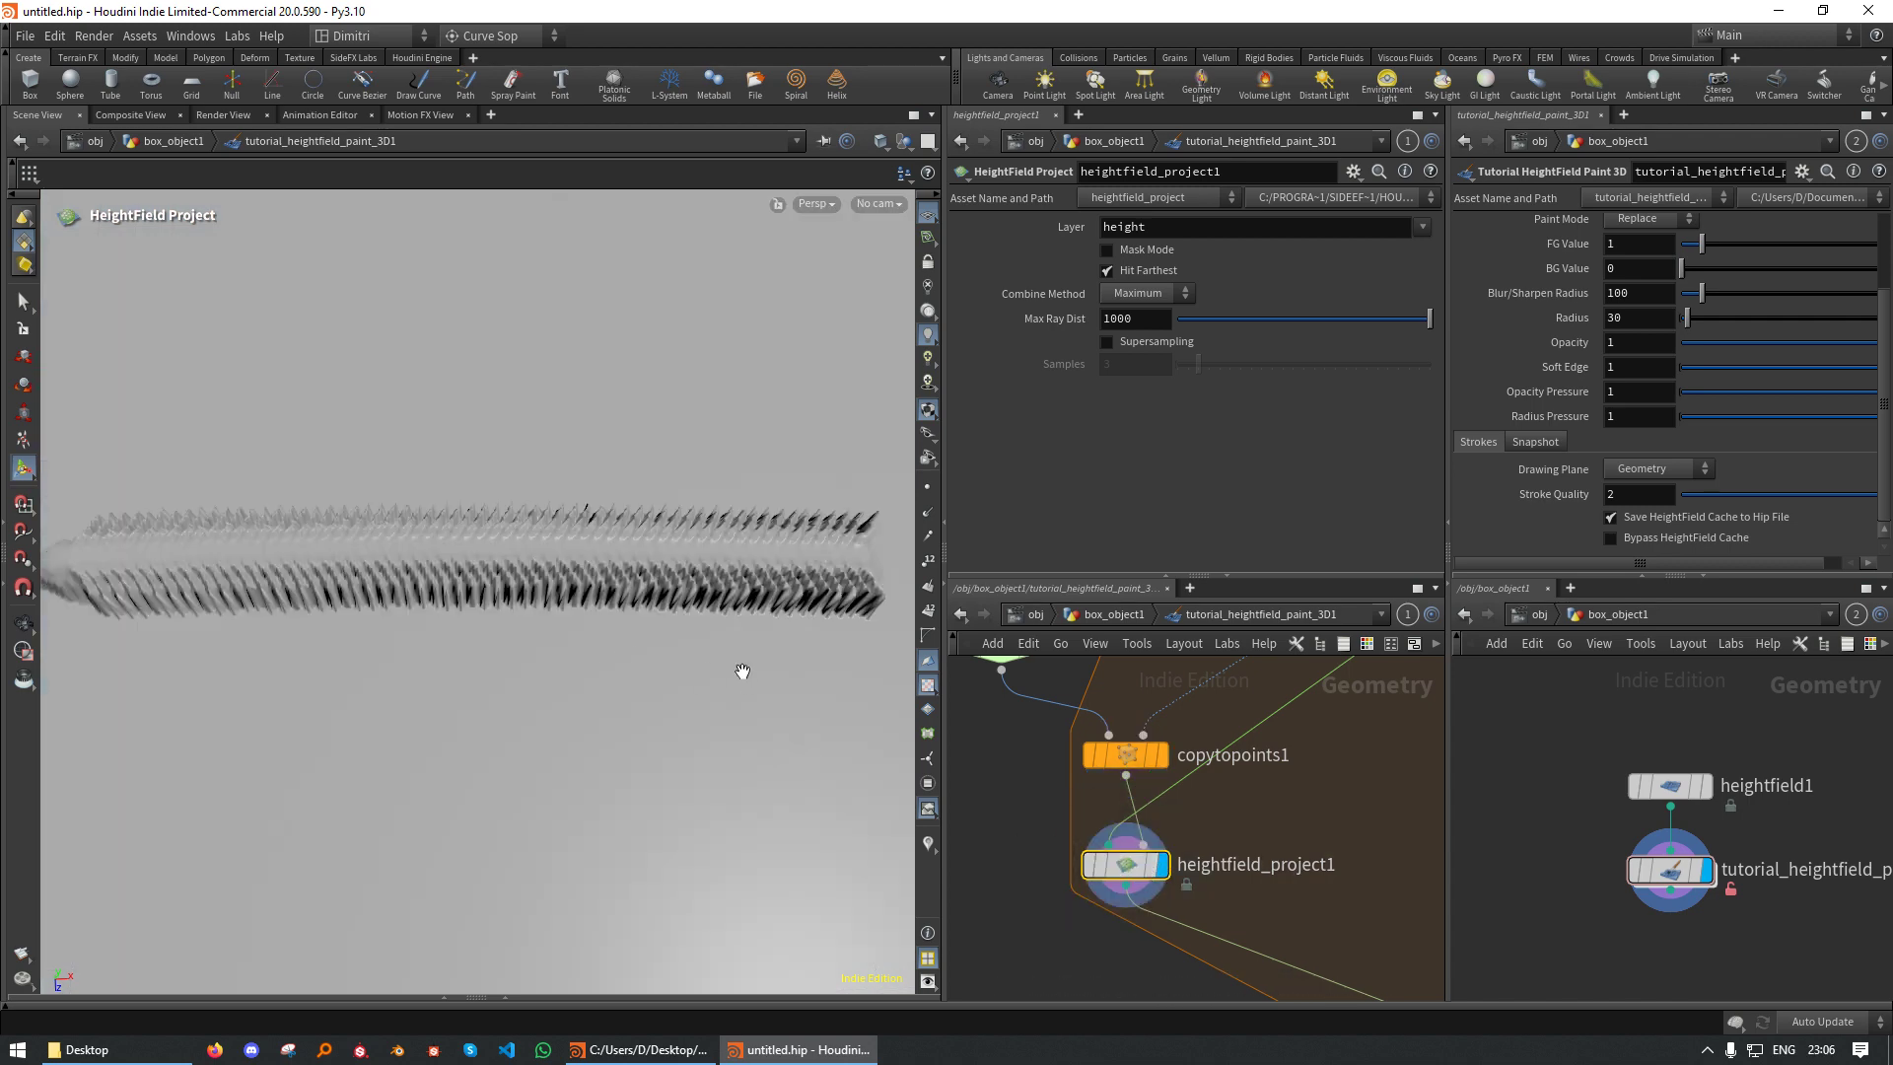
mouse_move(740, 667)
alt+mouse_down()
mouse_move(592, 698)
mouse_move(627, 609)
mouse_move(625, 718)
mouse_move(625, 625)
mouse_move(662, 684)
alt+mouse_up()
alt+right_drag(662, 685, 419, 693)
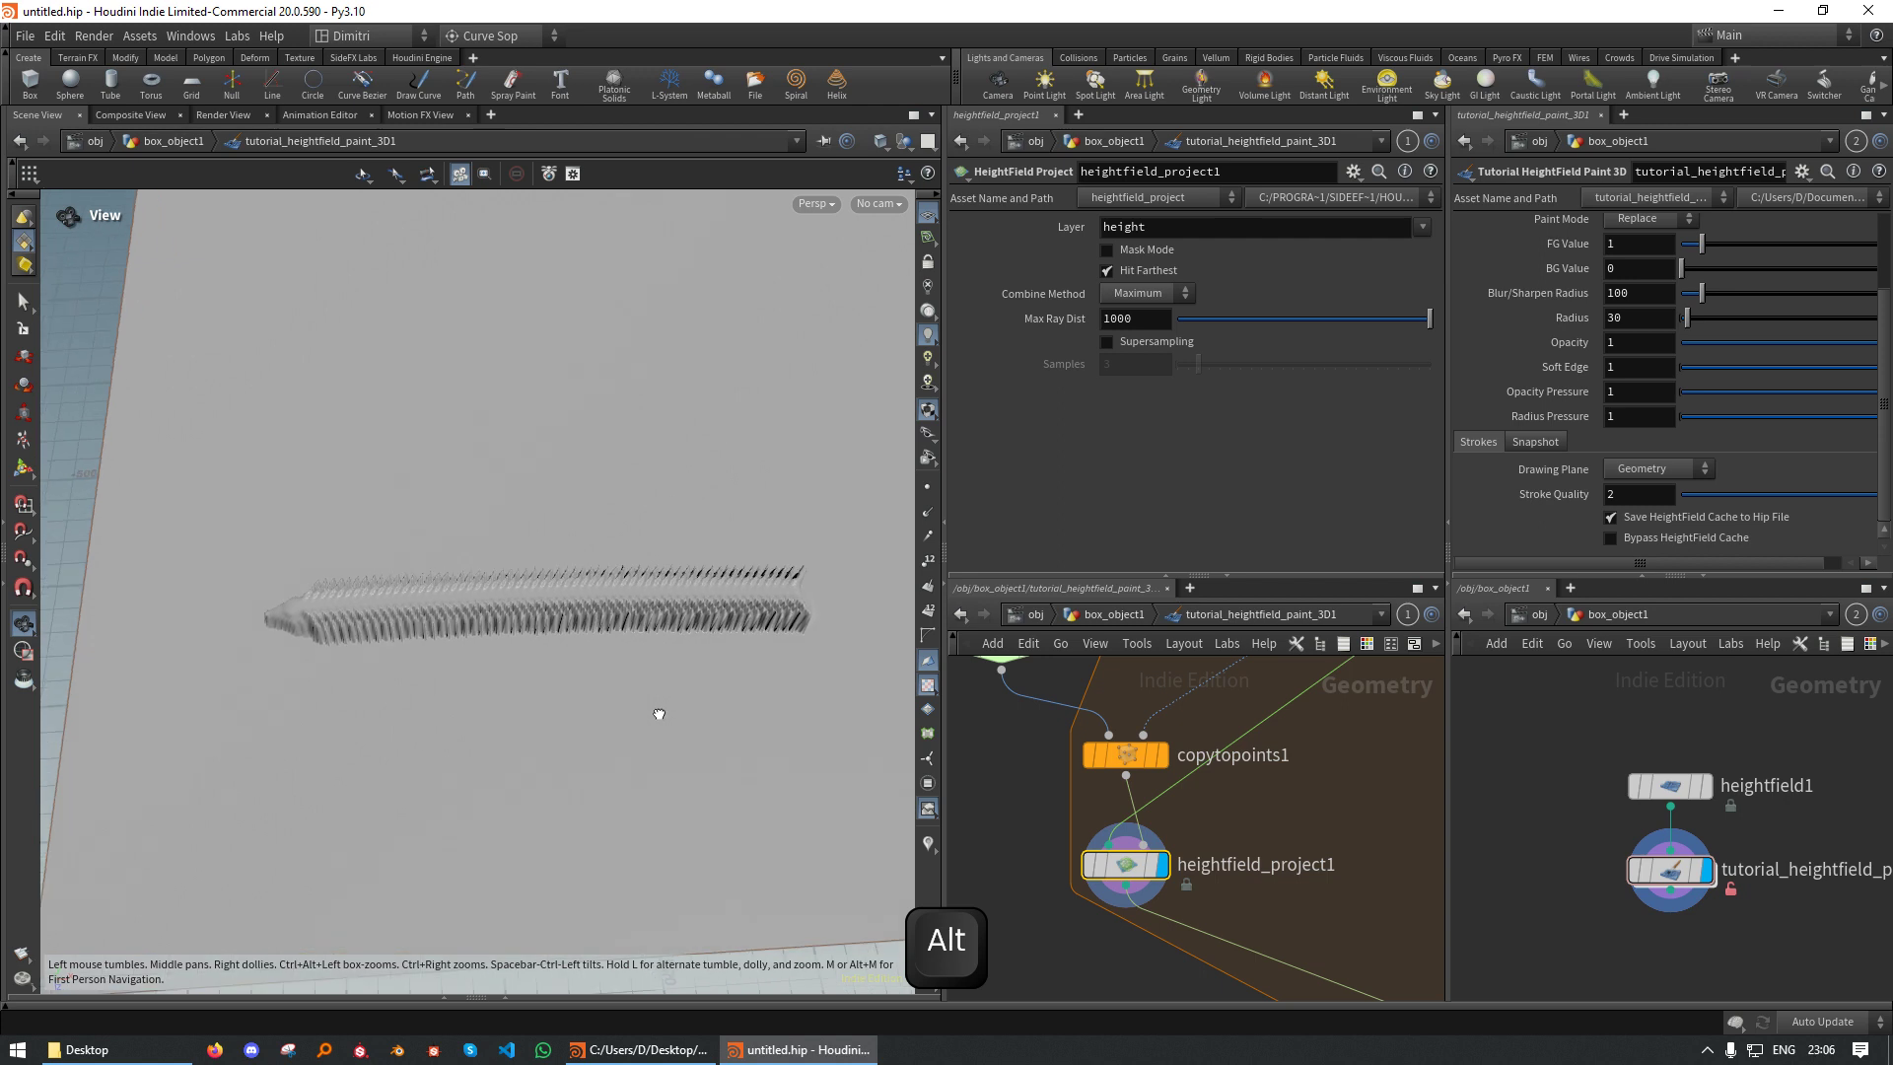
Examine the projected stroke on the terrain and the node network between all_strokes and heightfield_project1
alt+middle_drag(701, 689, 641, 732)
alt+right_drag(641, 732, 599, 761)
alt+drag(598, 761, 650, 741)
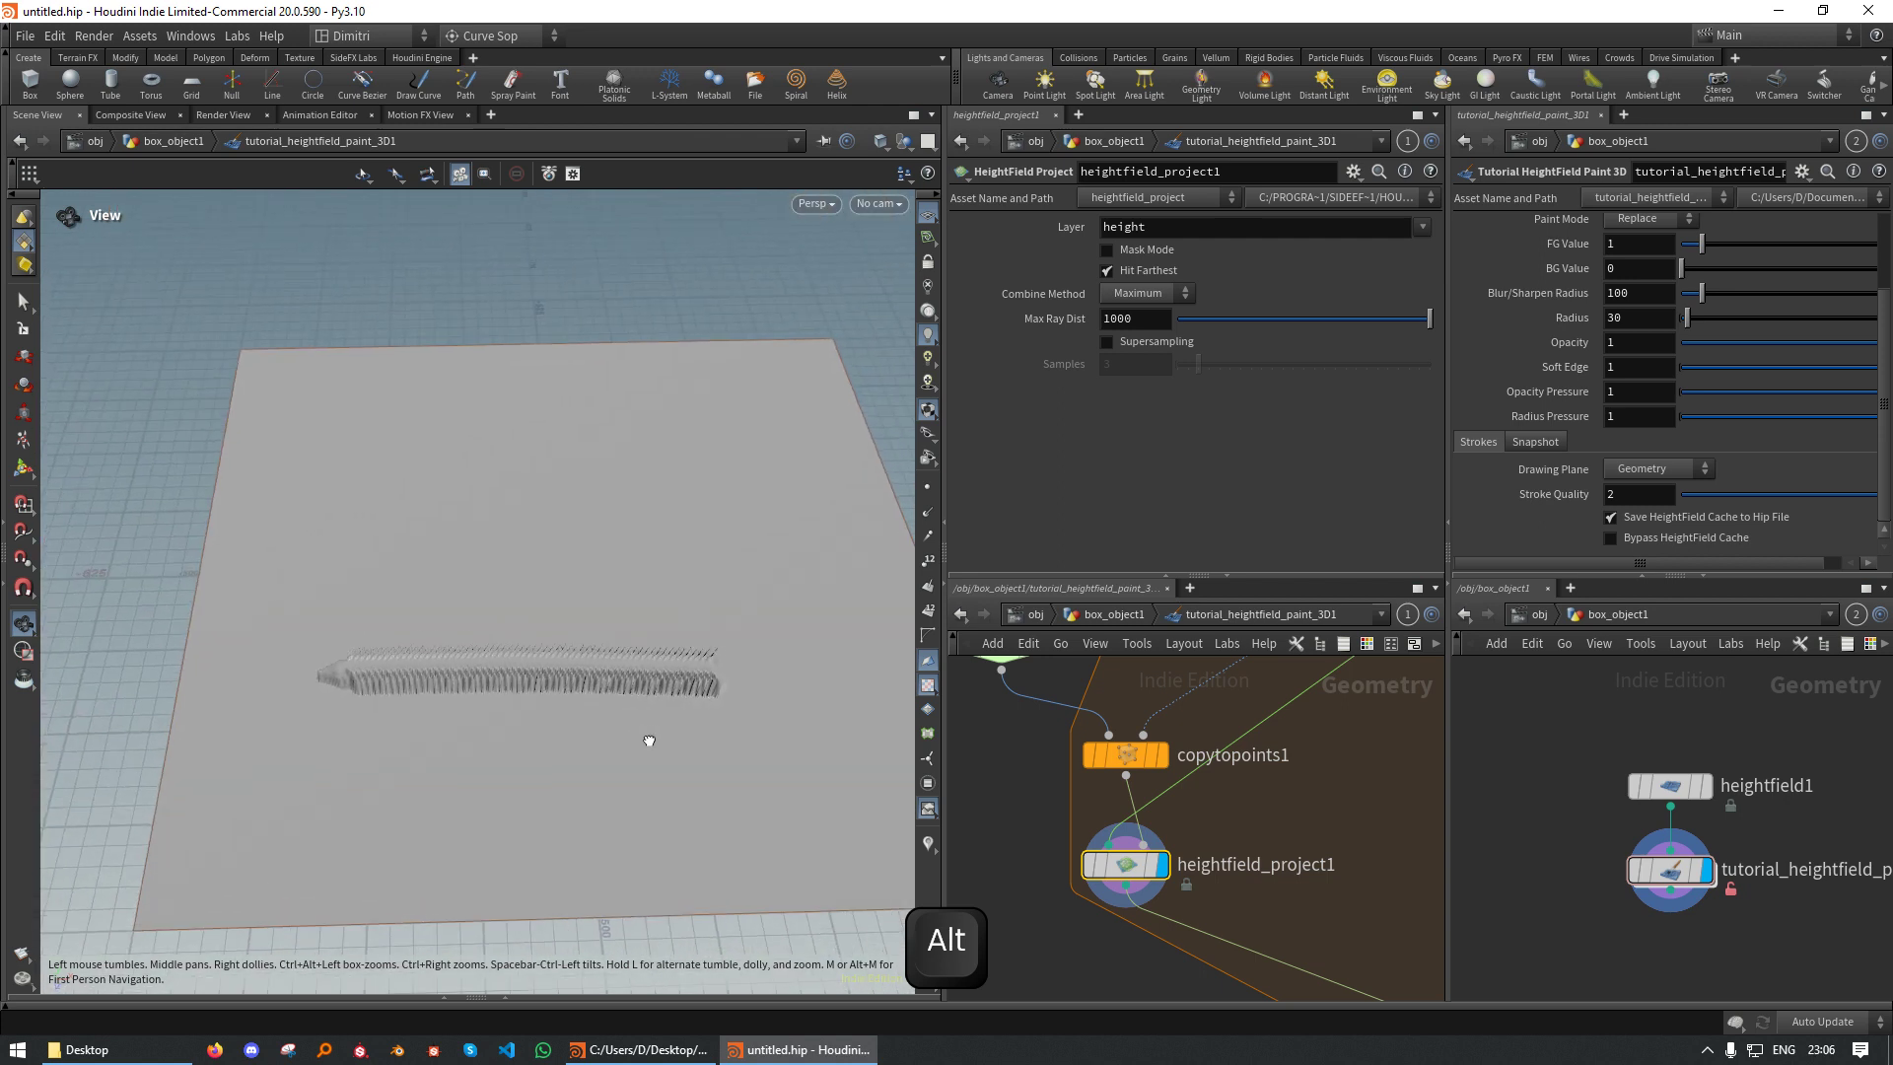
alt+middle_drag(672, 706, 656, 710)
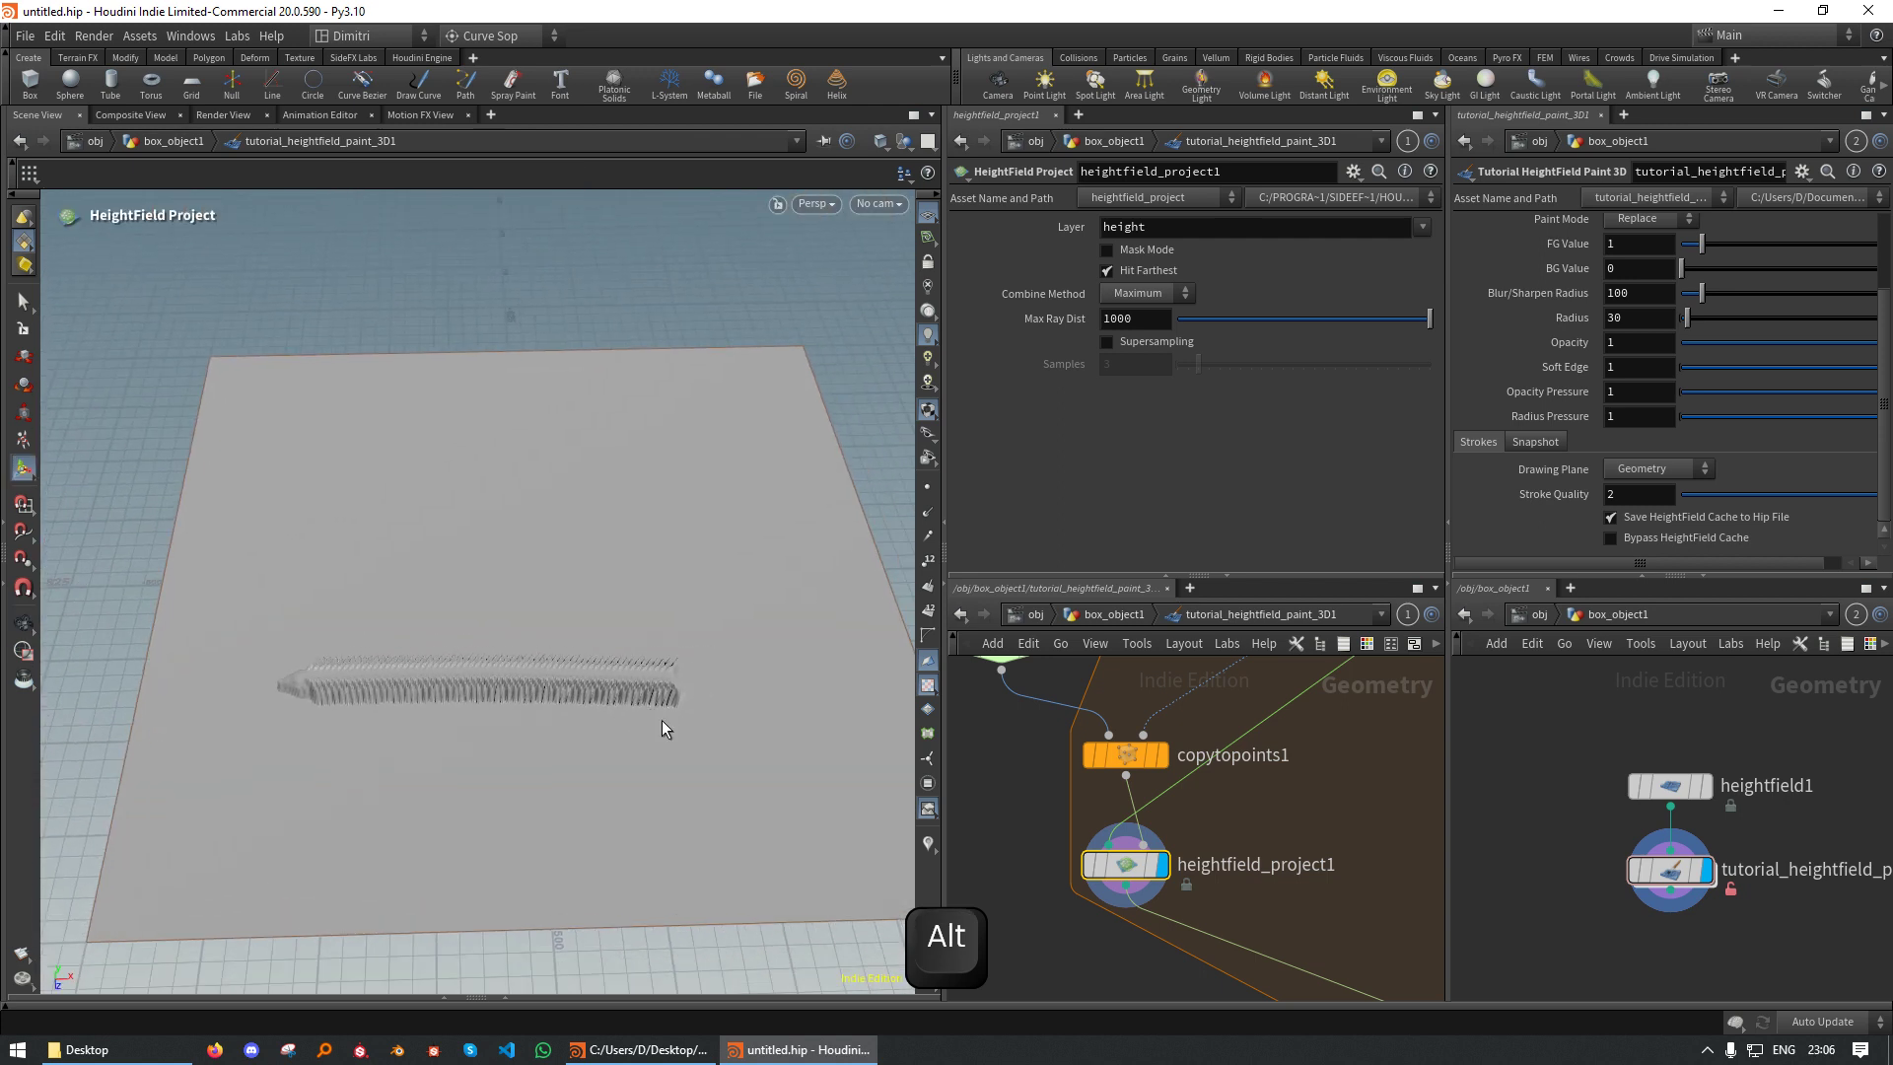
scroll(1240, 838, down, 5)
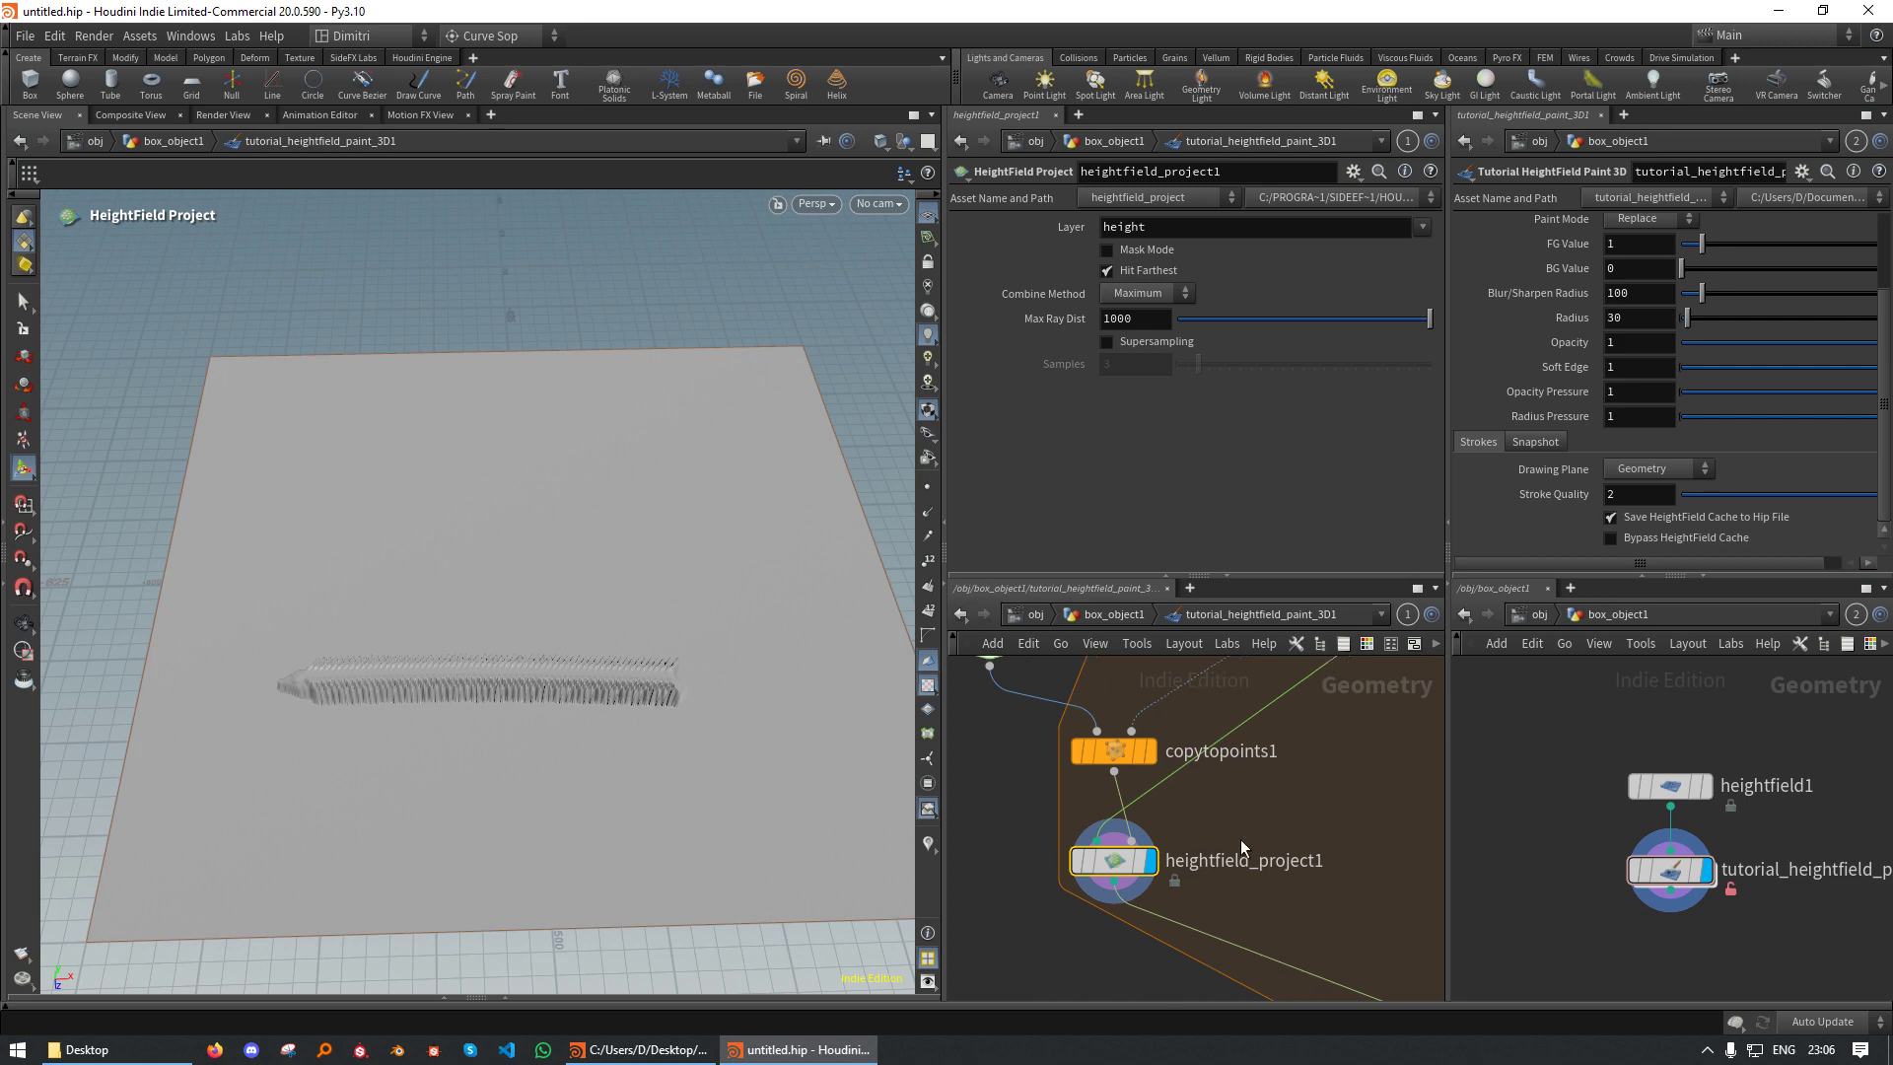
middle_drag(1160, 763, 1224, 810)
scroll(1173, 801, up, 5)
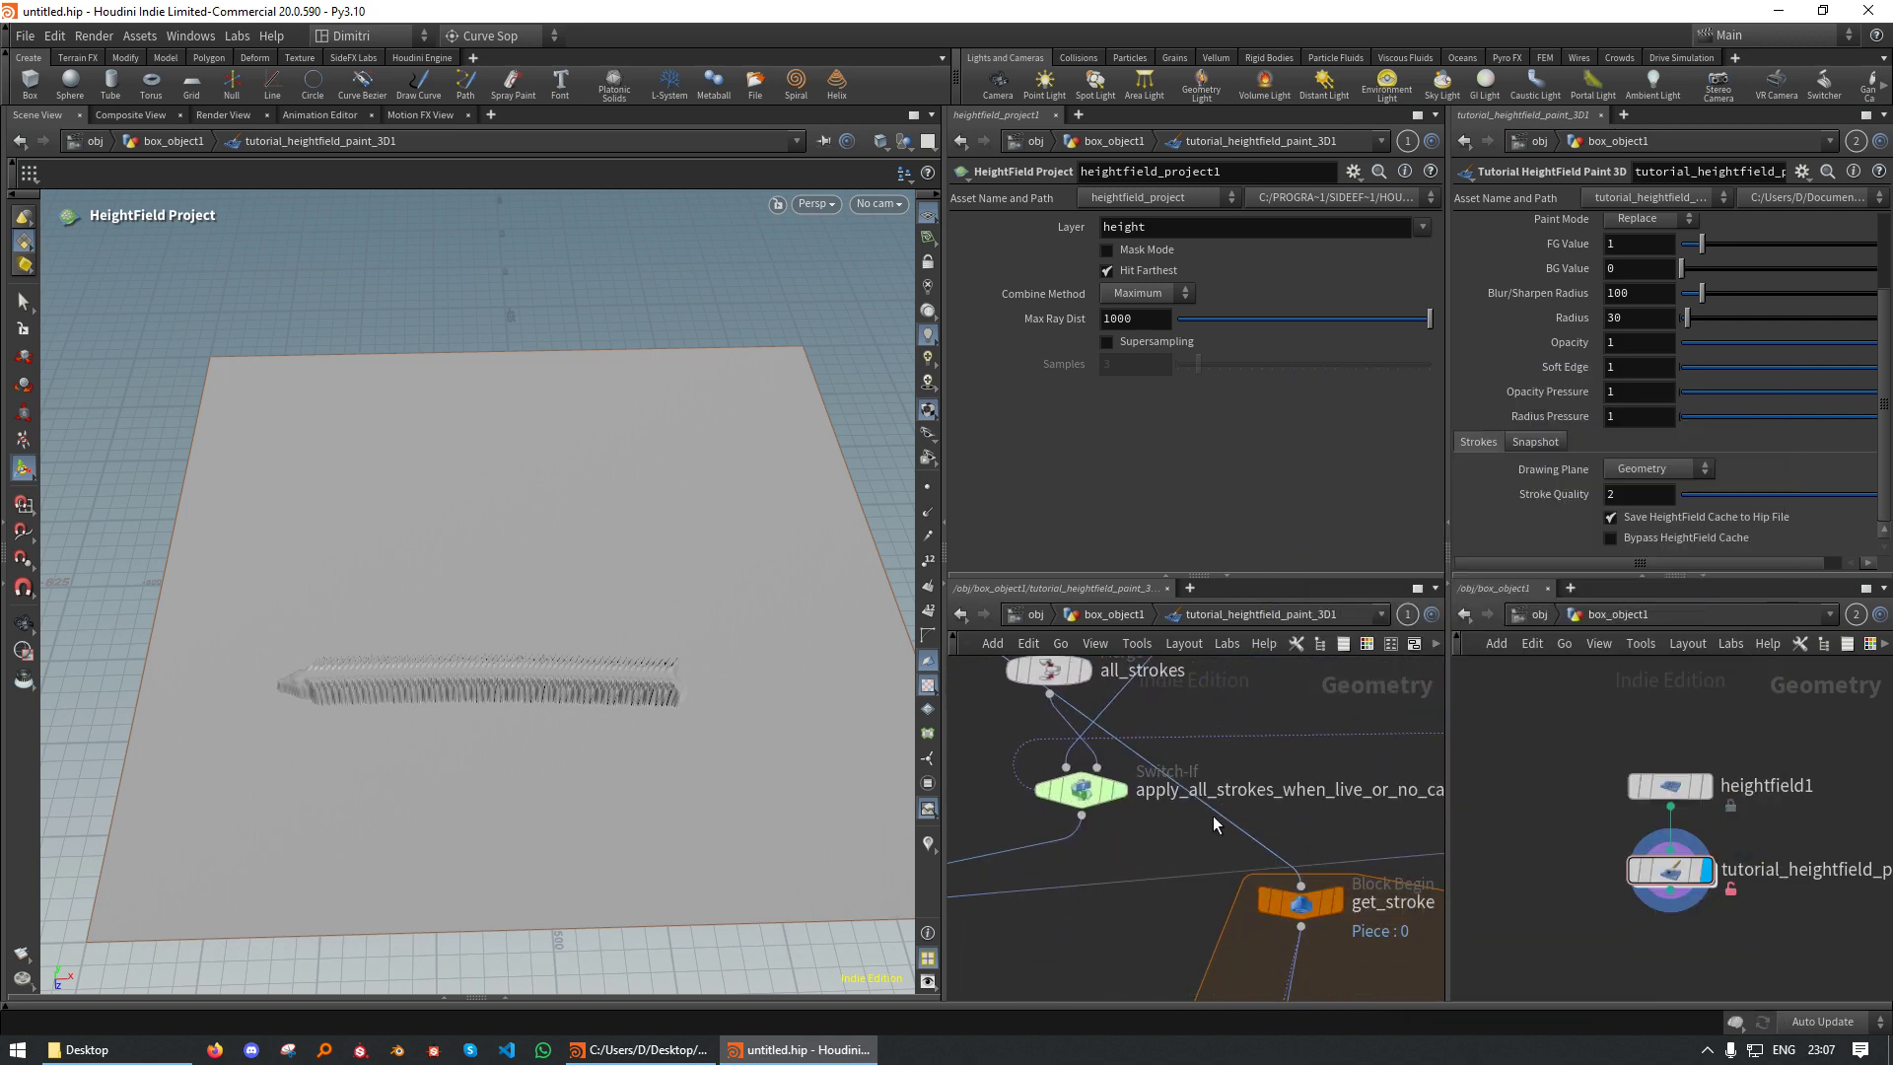
scroll(1247, 836, down, 3)
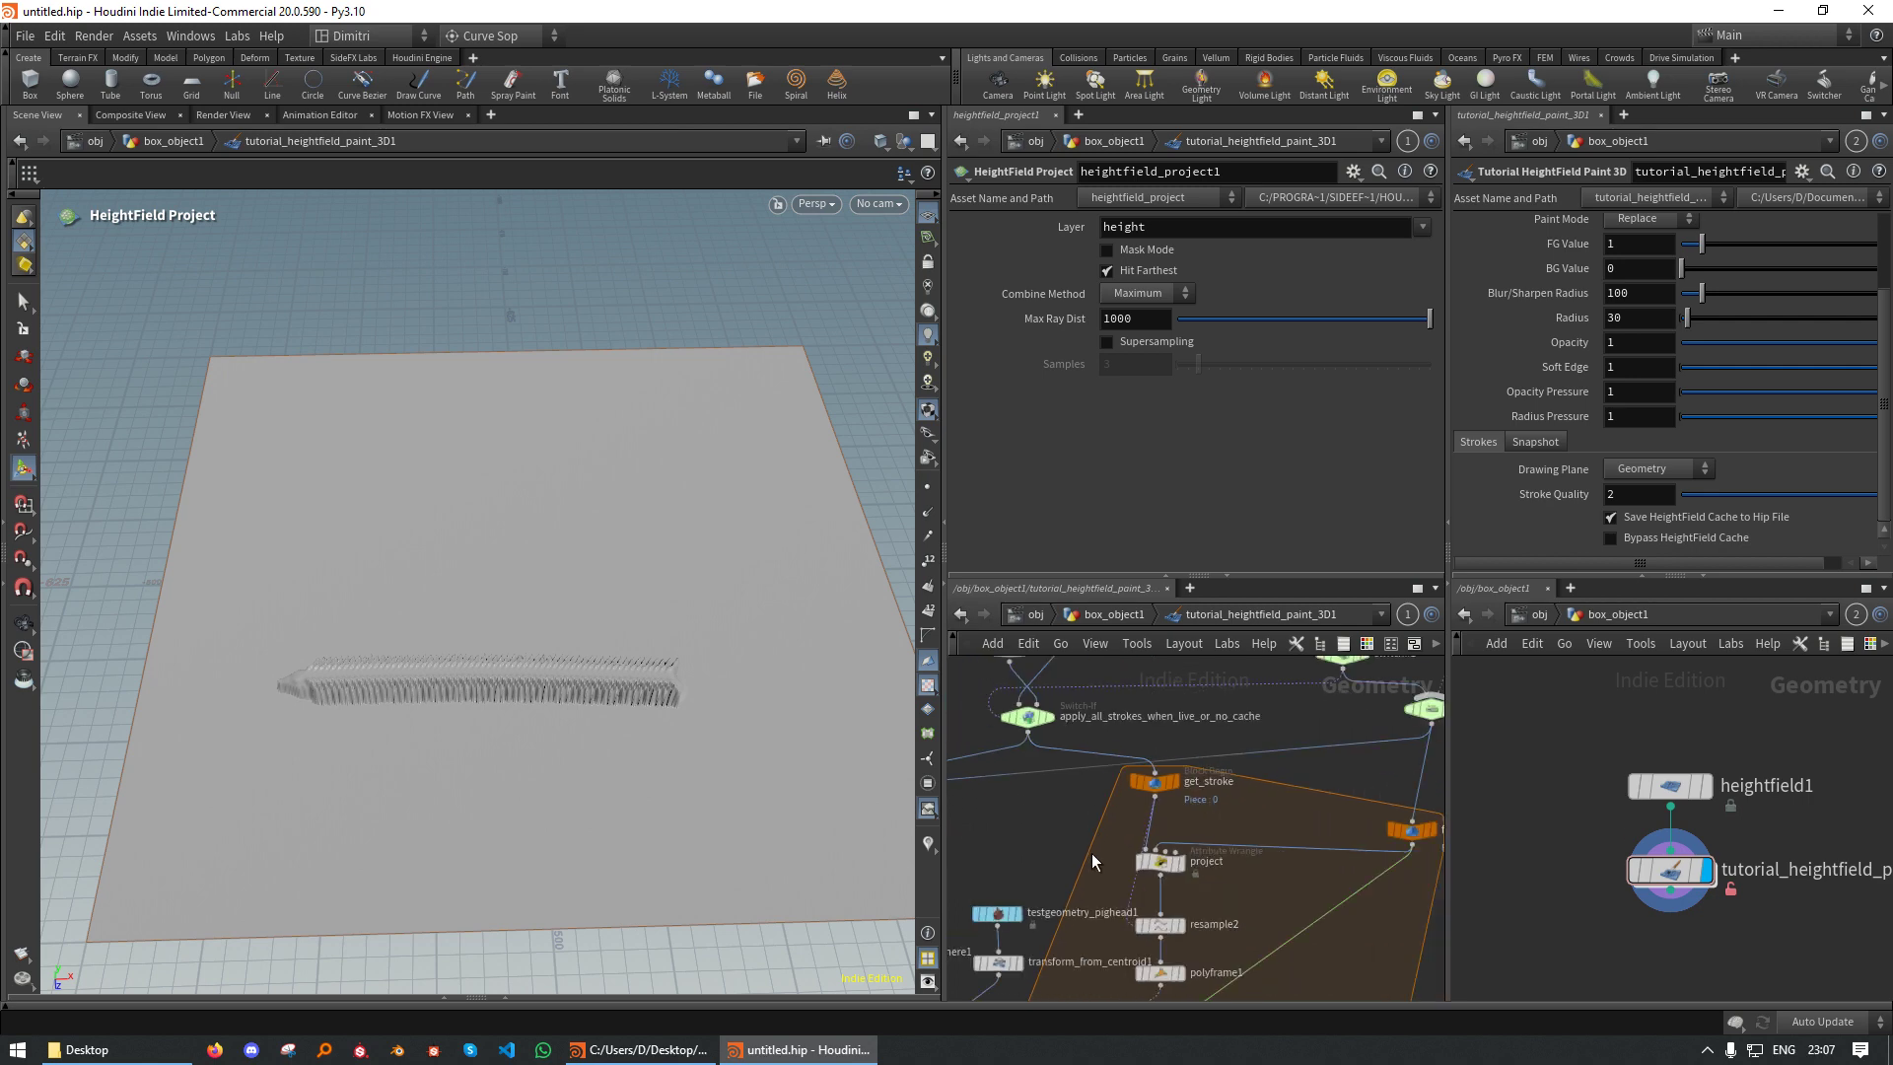
middle_drag(1244, 968, 1297, 719)
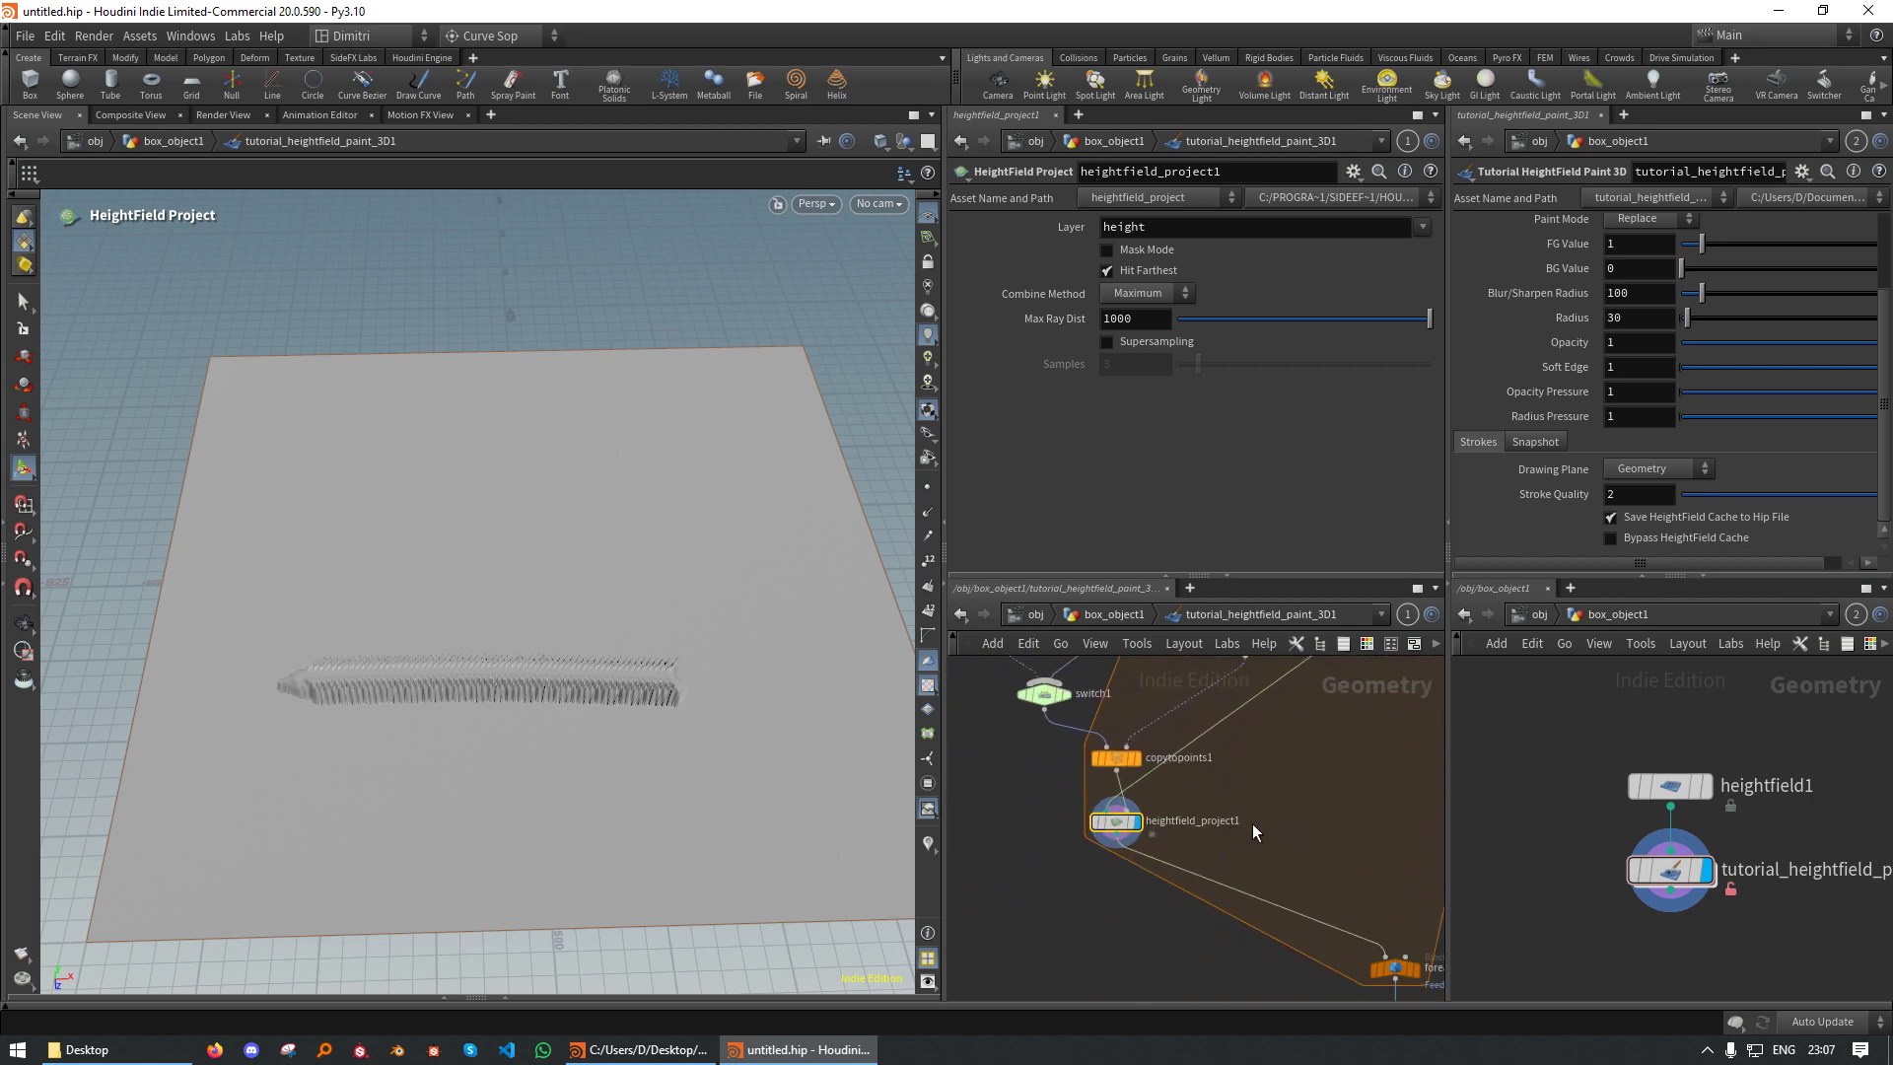
Duplicate heightfield_project1 and insert the copy between it and foreach_end1, with copytopoints1 feeding the copy's second input
mouse_move(1240, 806)
middle_down()
mouse_move(1251, 861)
mouse_move(1347, 807)
mouse_move(1263, 784)
middle_up()
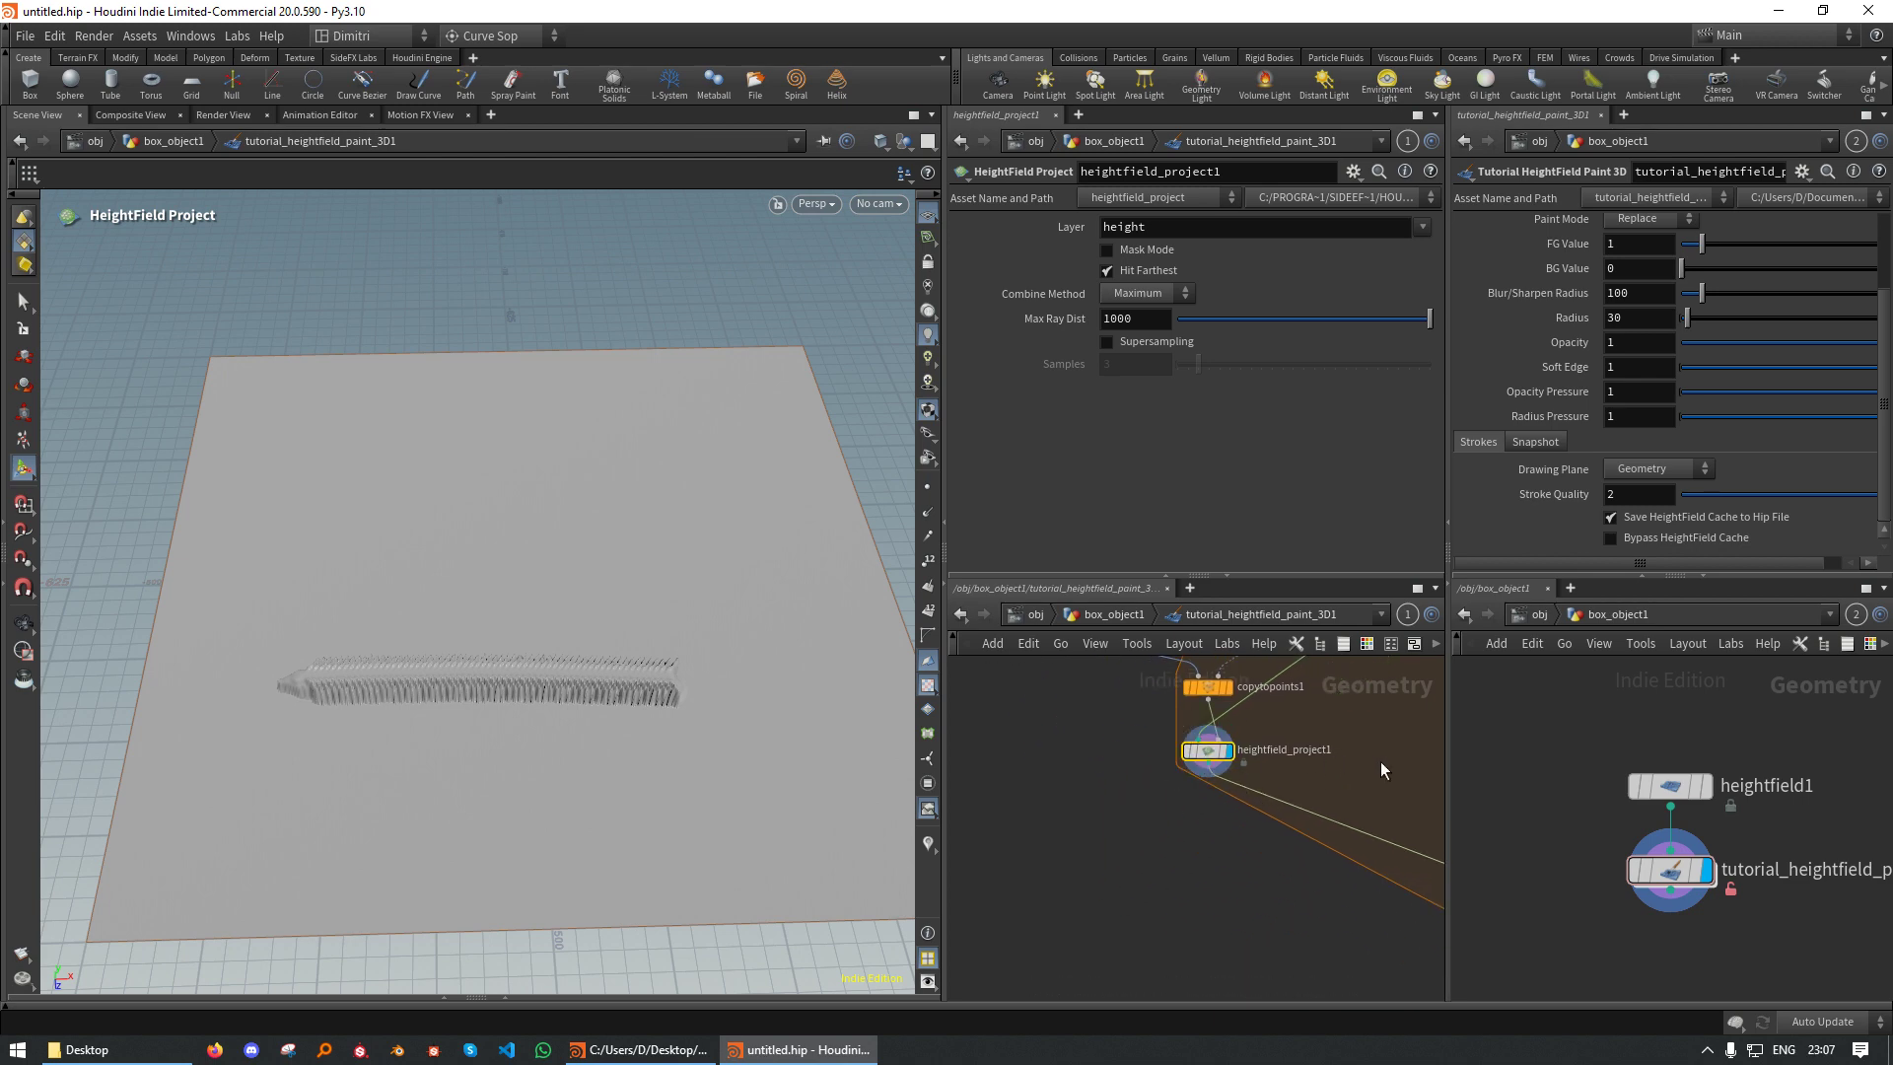
key(ctrl+c)
key(ctrl+v)
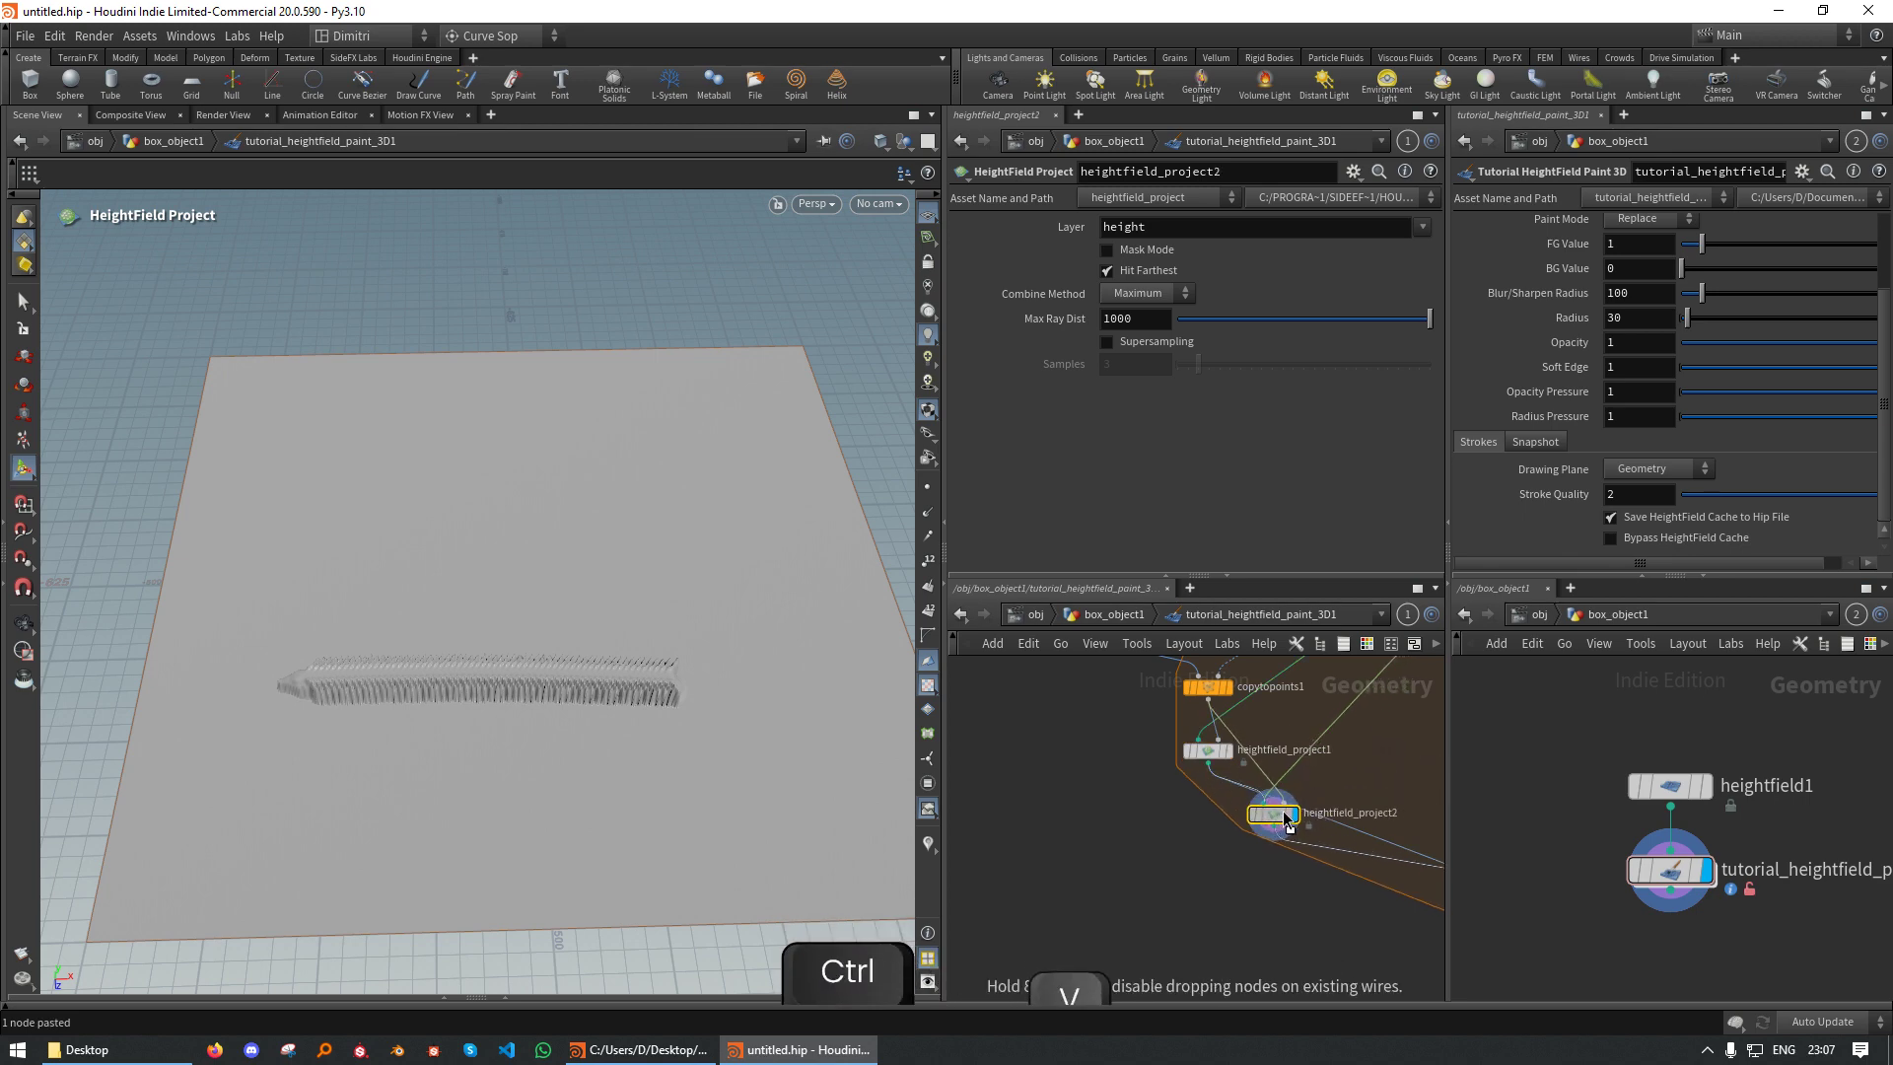
drag(1256, 826, 1280, 801)
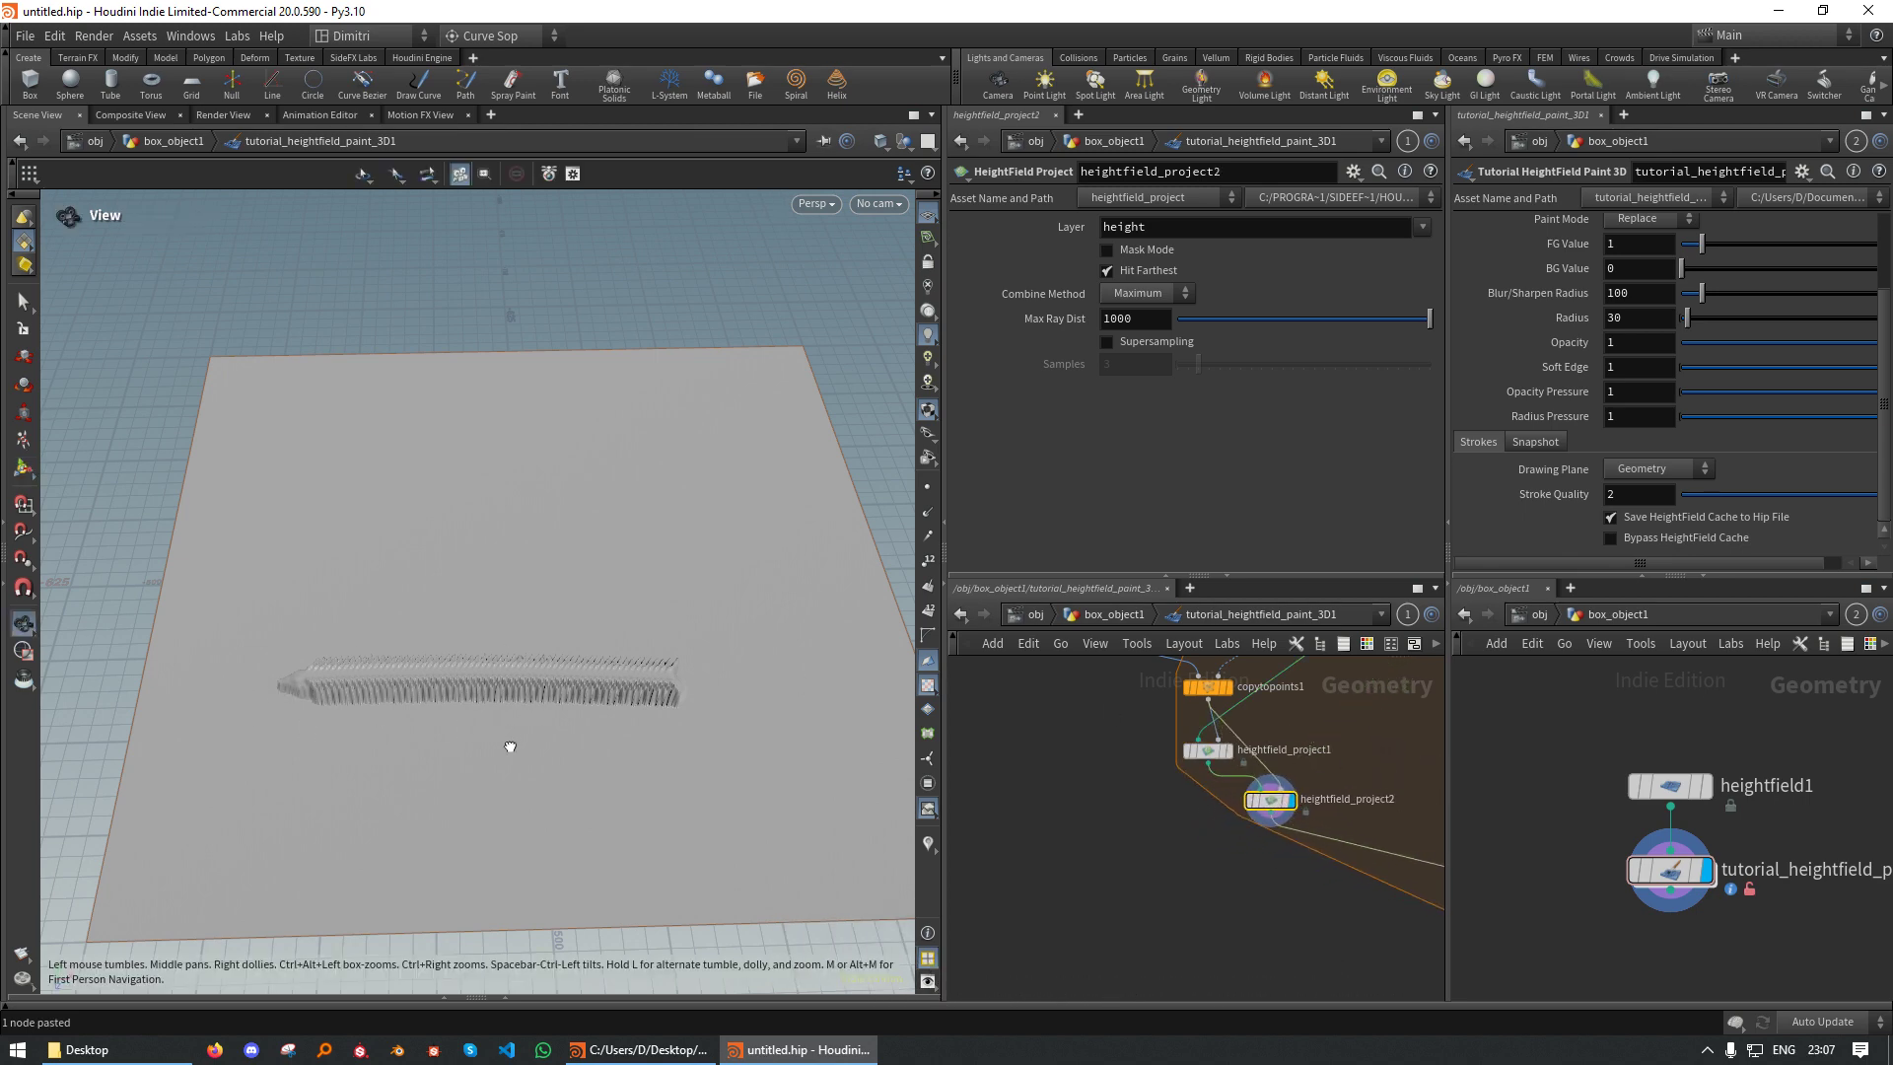
Set switch1's Select Input to 0 so that the sphere is copied along the stroke
mouse_move(510, 748)
alt+mouse_down()
mouse_move(507, 811)
mouse_move(499, 728)
alt+mouse_up()
alt+right_drag(499, 727, 591, 709)
key(Return)
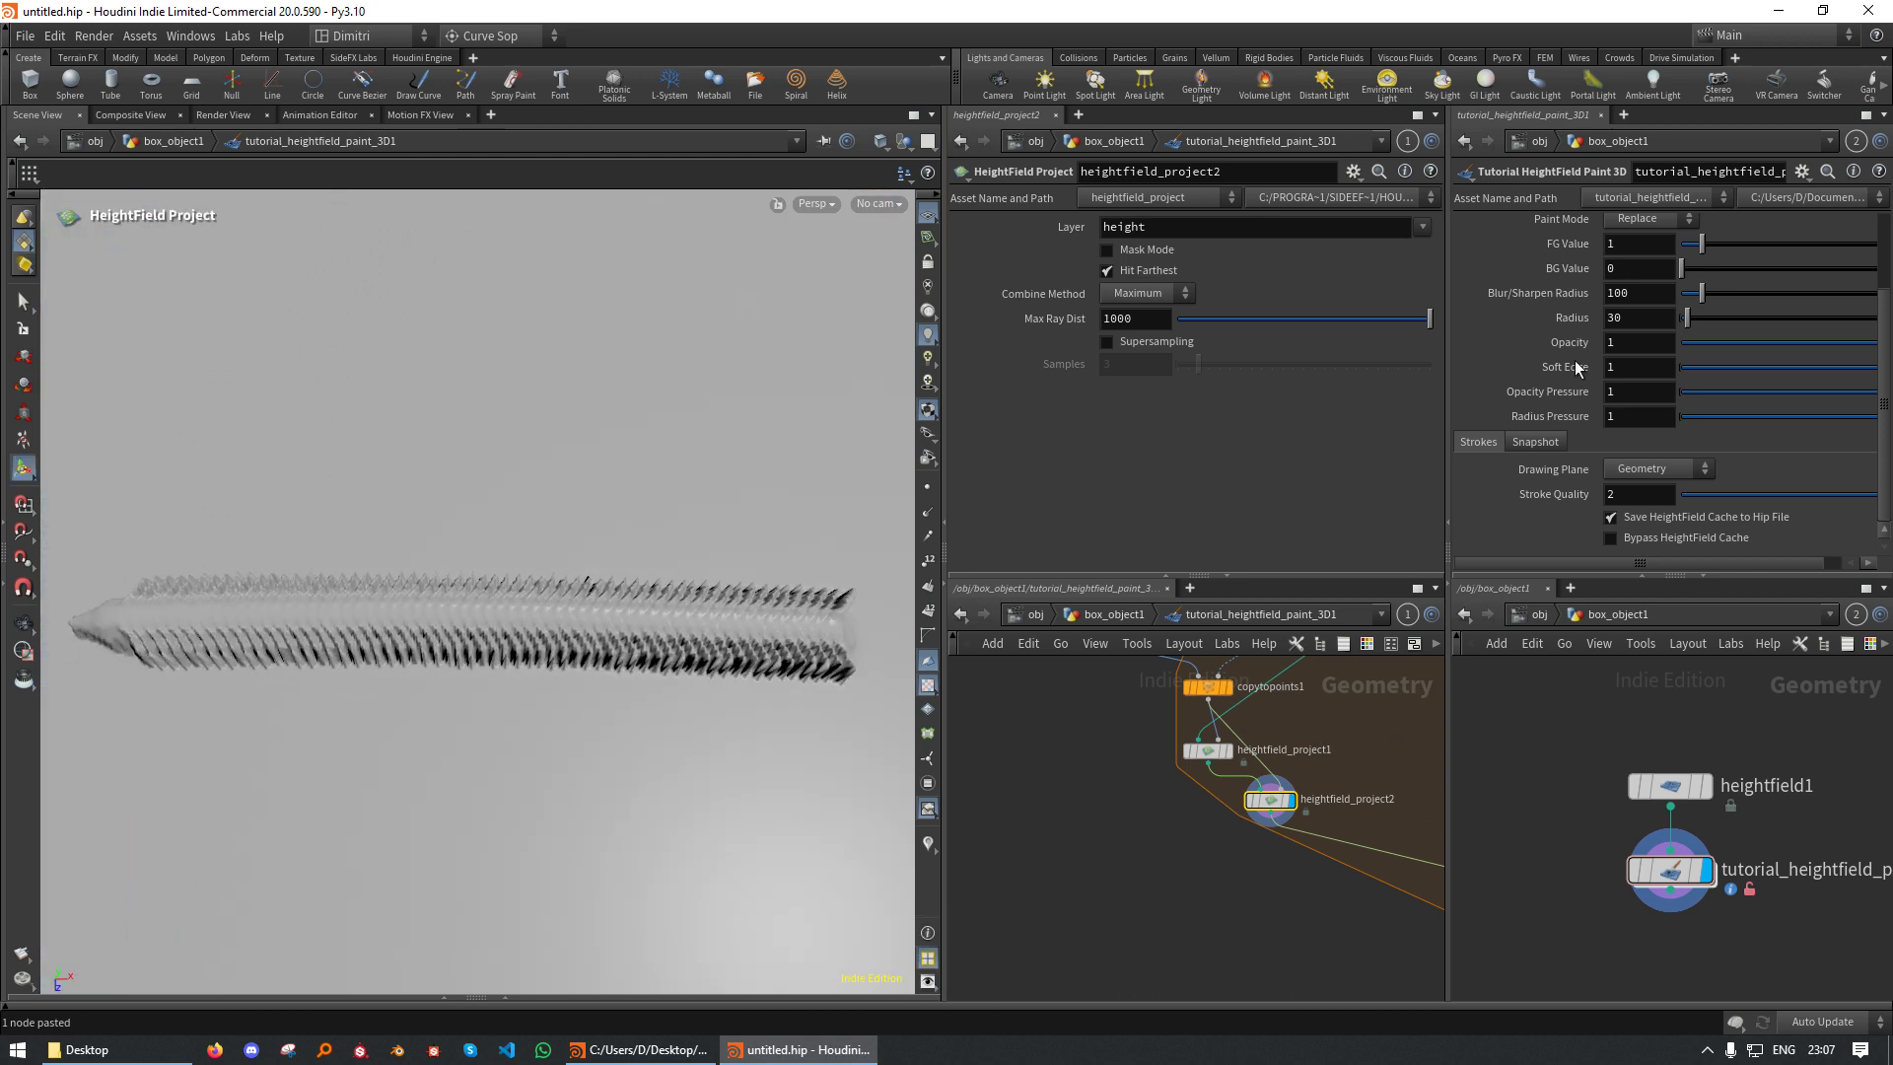
middle_drag(1347, 775, 1276, 772)
click(1165, 779)
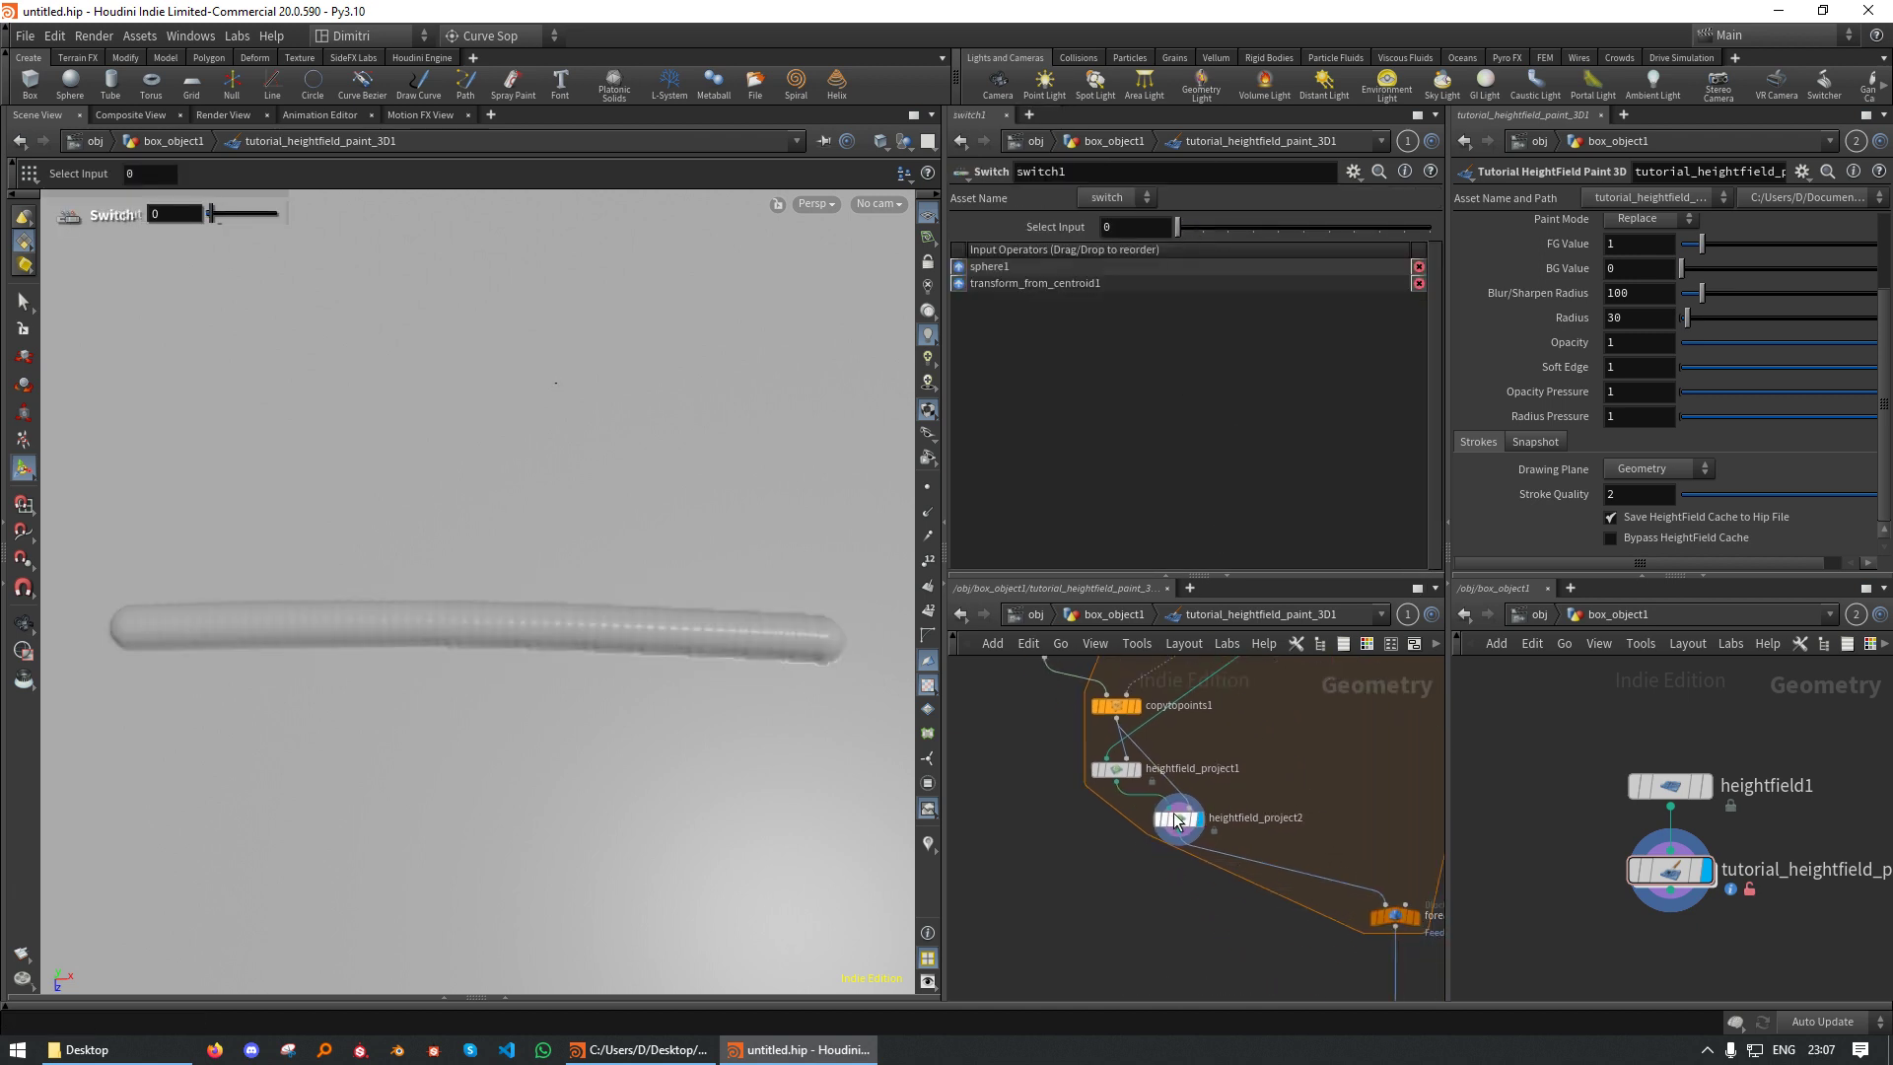
Set heightfield_project2's Layer to mask and inspect the mask projected along the stroke
scroll(1175, 834, up, 3)
click(1175, 828)
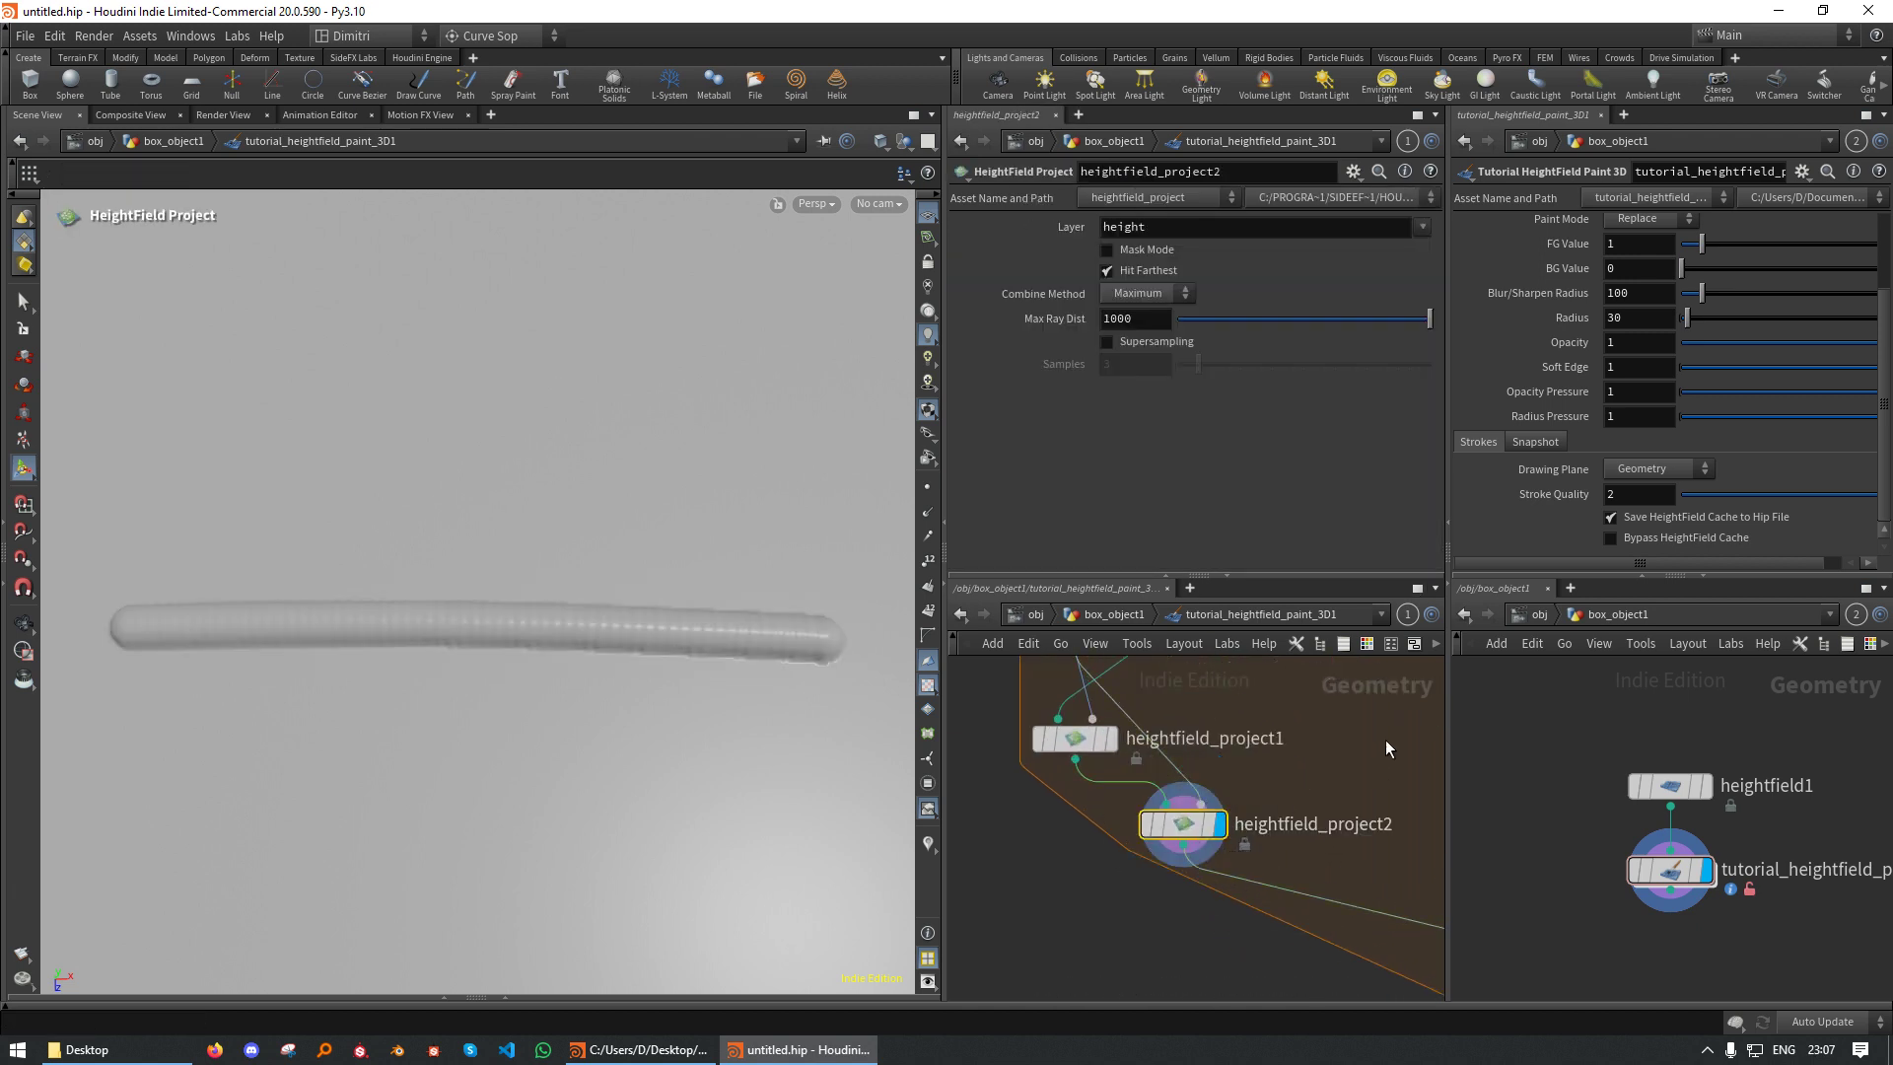
double_click(1124, 227)
text(mask)
key(Return)
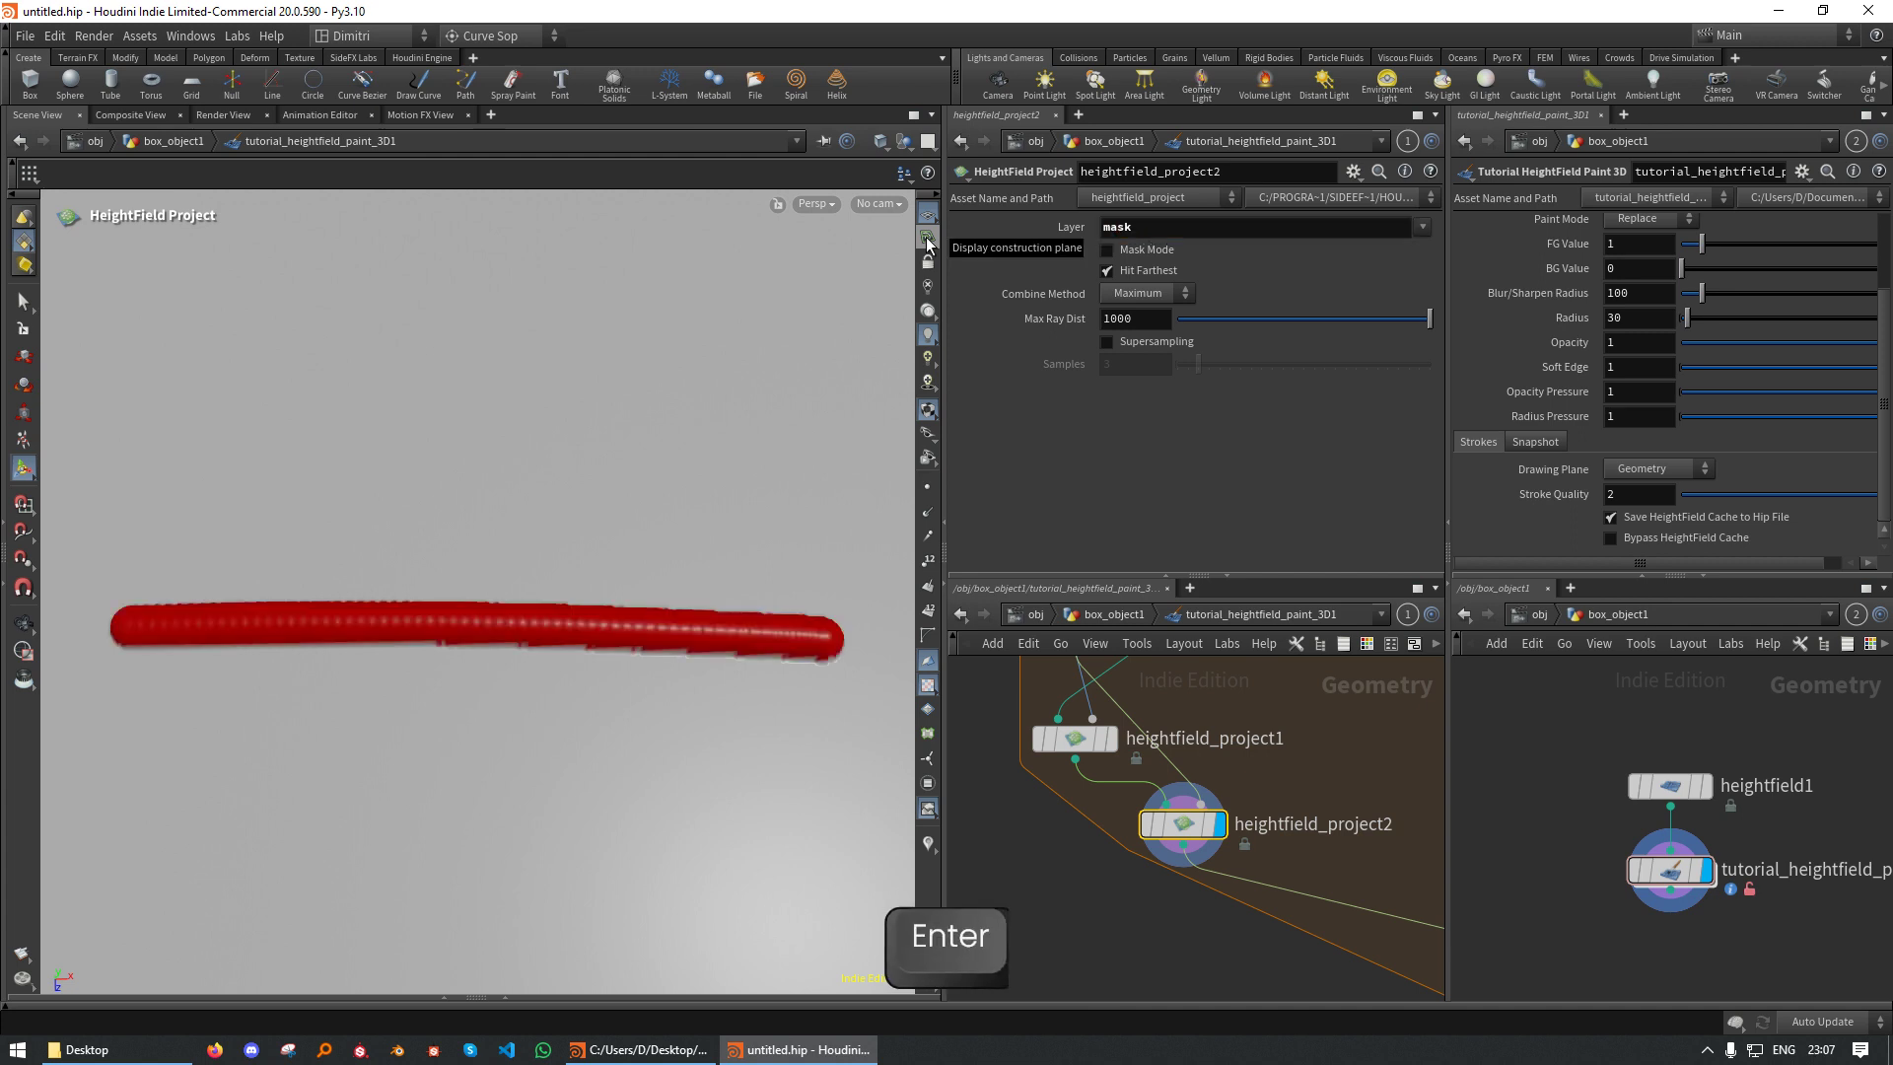
alt+right_drag(459, 536, 562, 575)
alt+drag(562, 575, 523, 631)
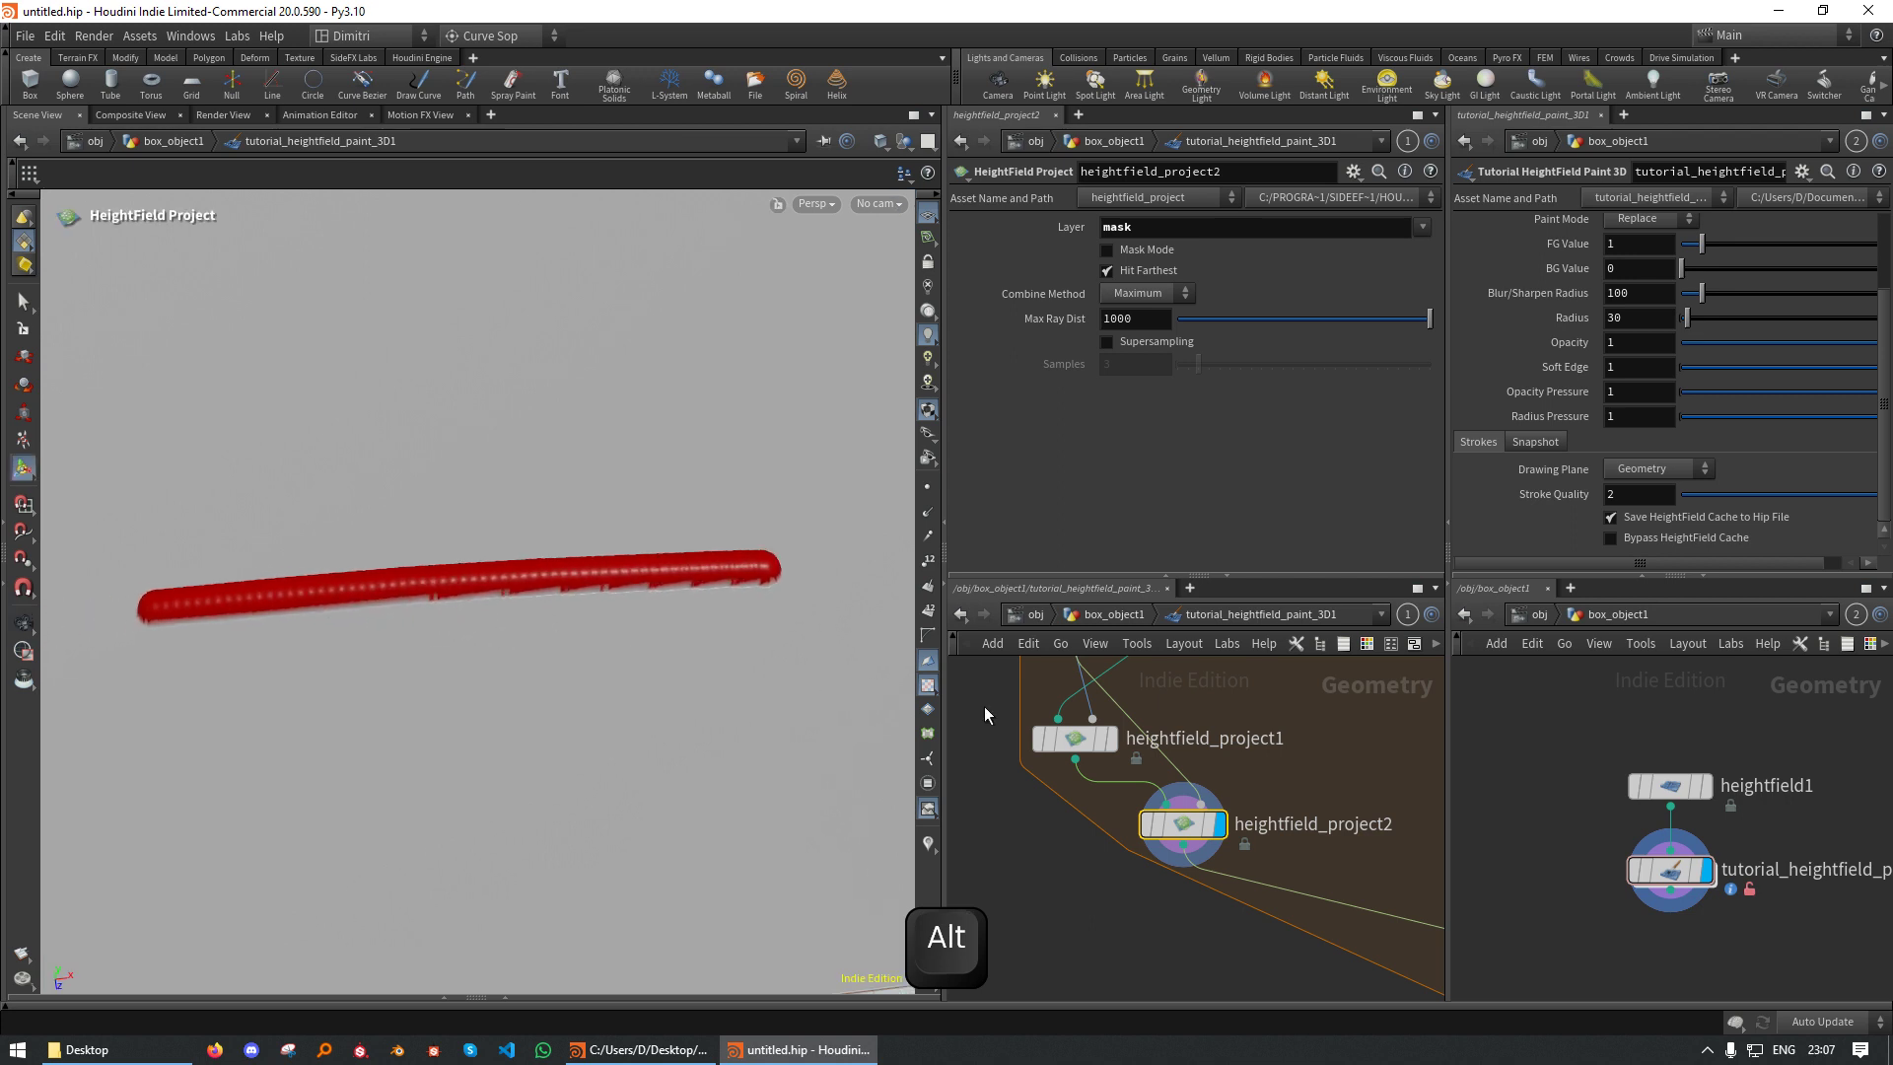
middle_drag(1326, 814, 1228, 722)
scroll(1225, 721, down, 3)
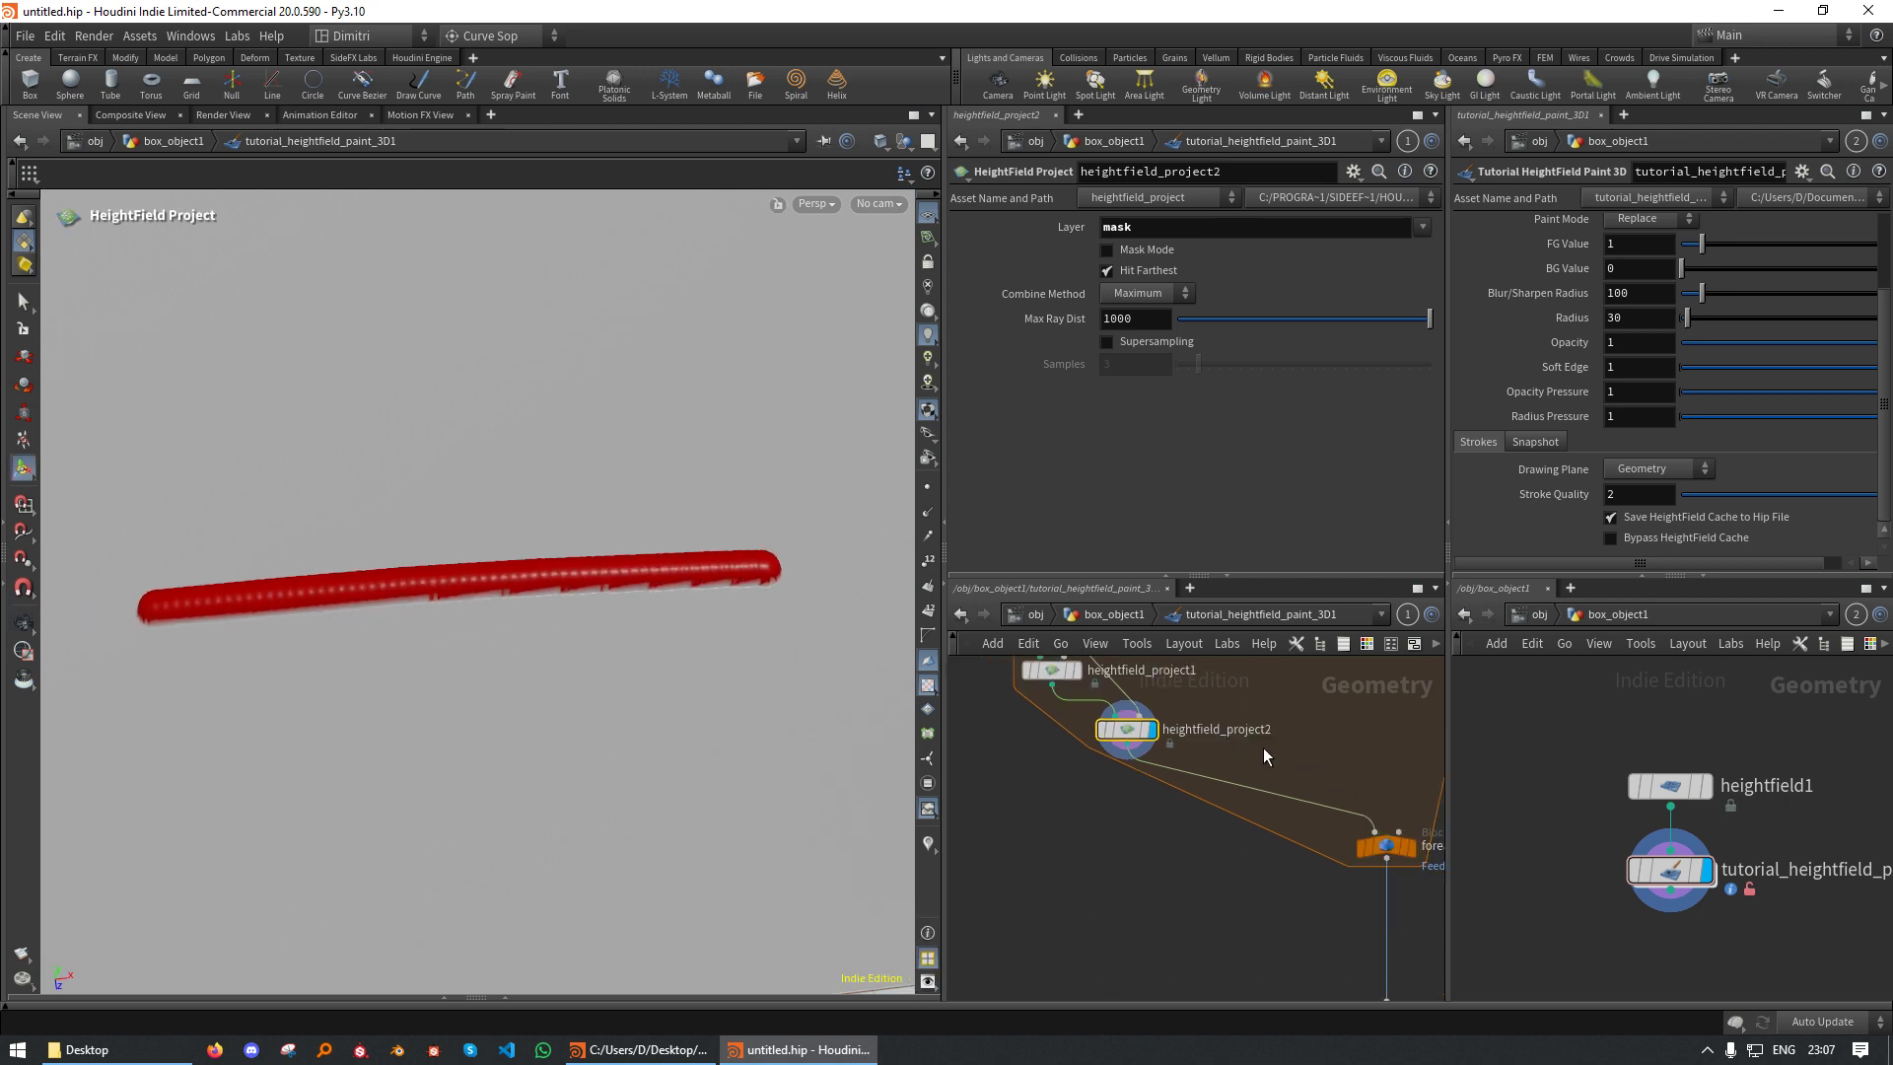
alt+drag(577, 670, 696, 666)
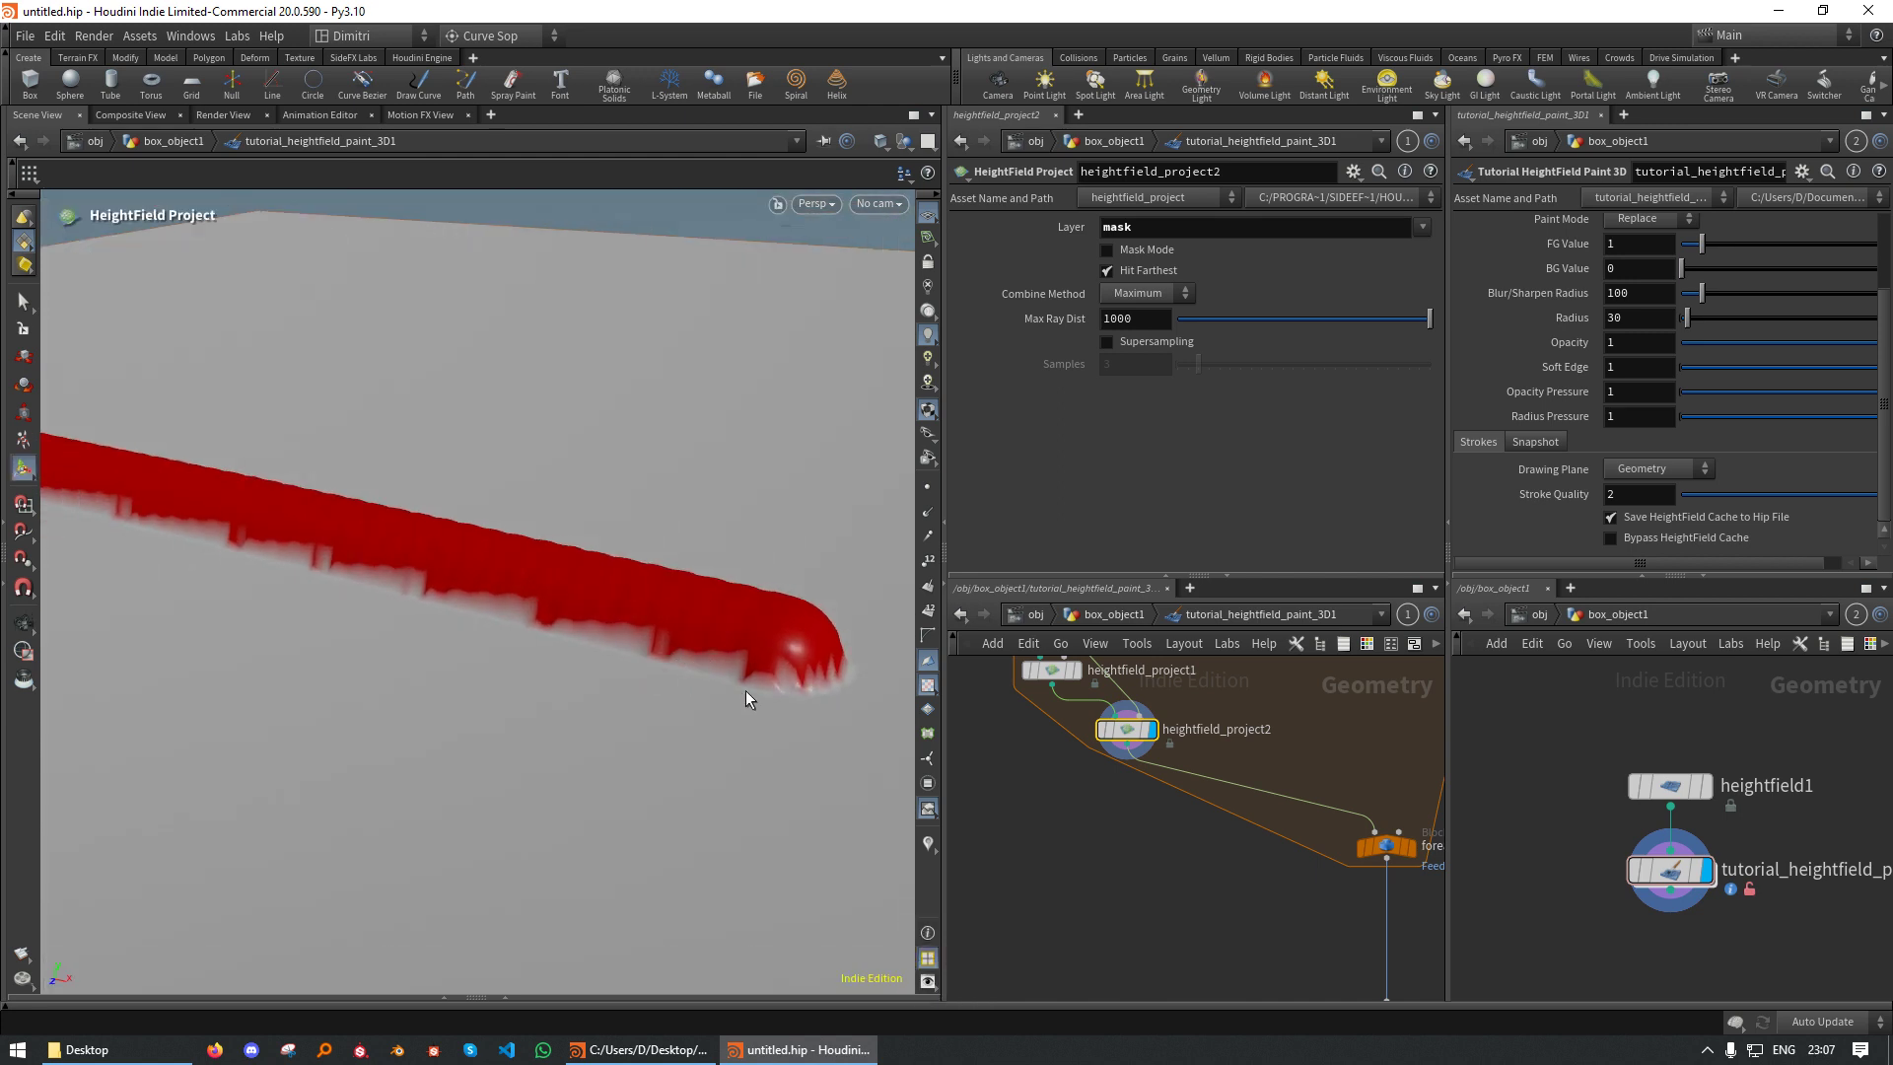
Insert a HeightField Mask Expand node on the wire between POST_APPLY_EACH_STROKE and the heightfield visualize node
middle_drag(1327, 933, 1128, 767)
middle_drag(1309, 856, 1292, 795)
key(Tab)
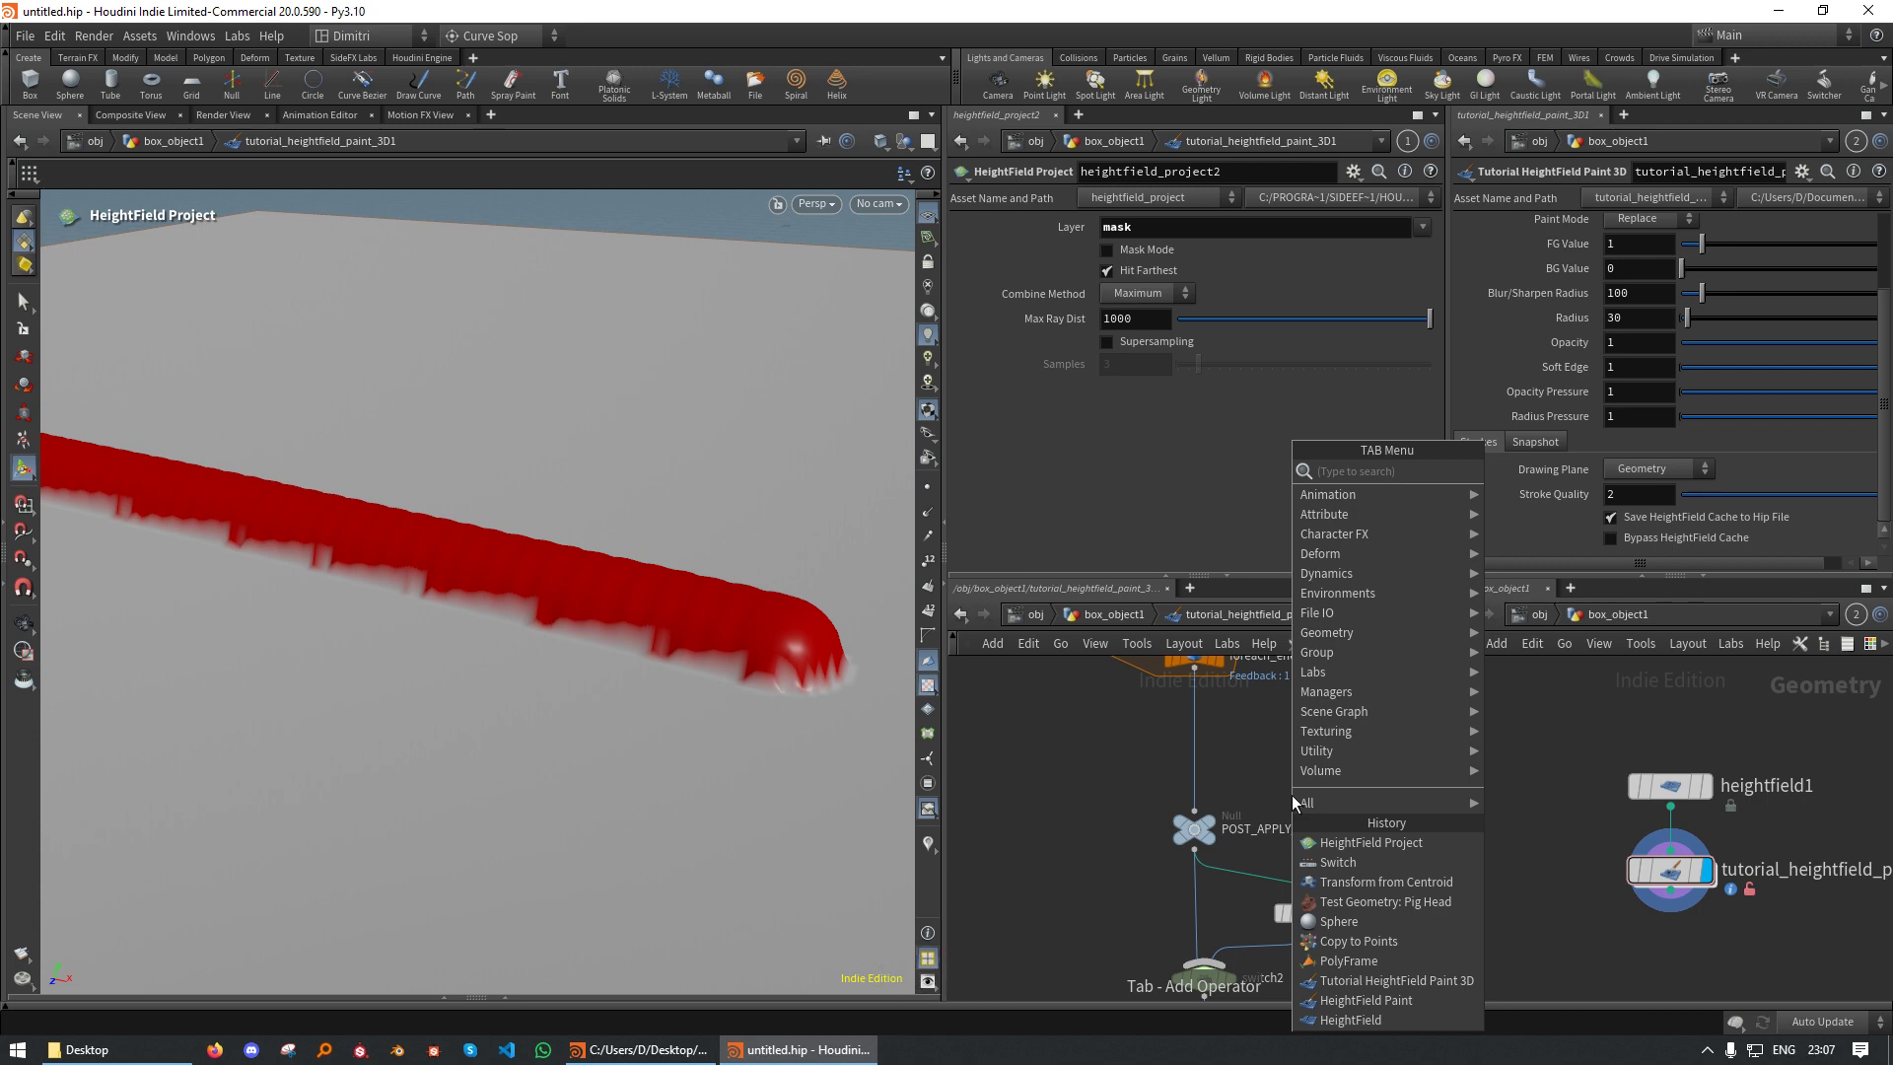
text(heigh)
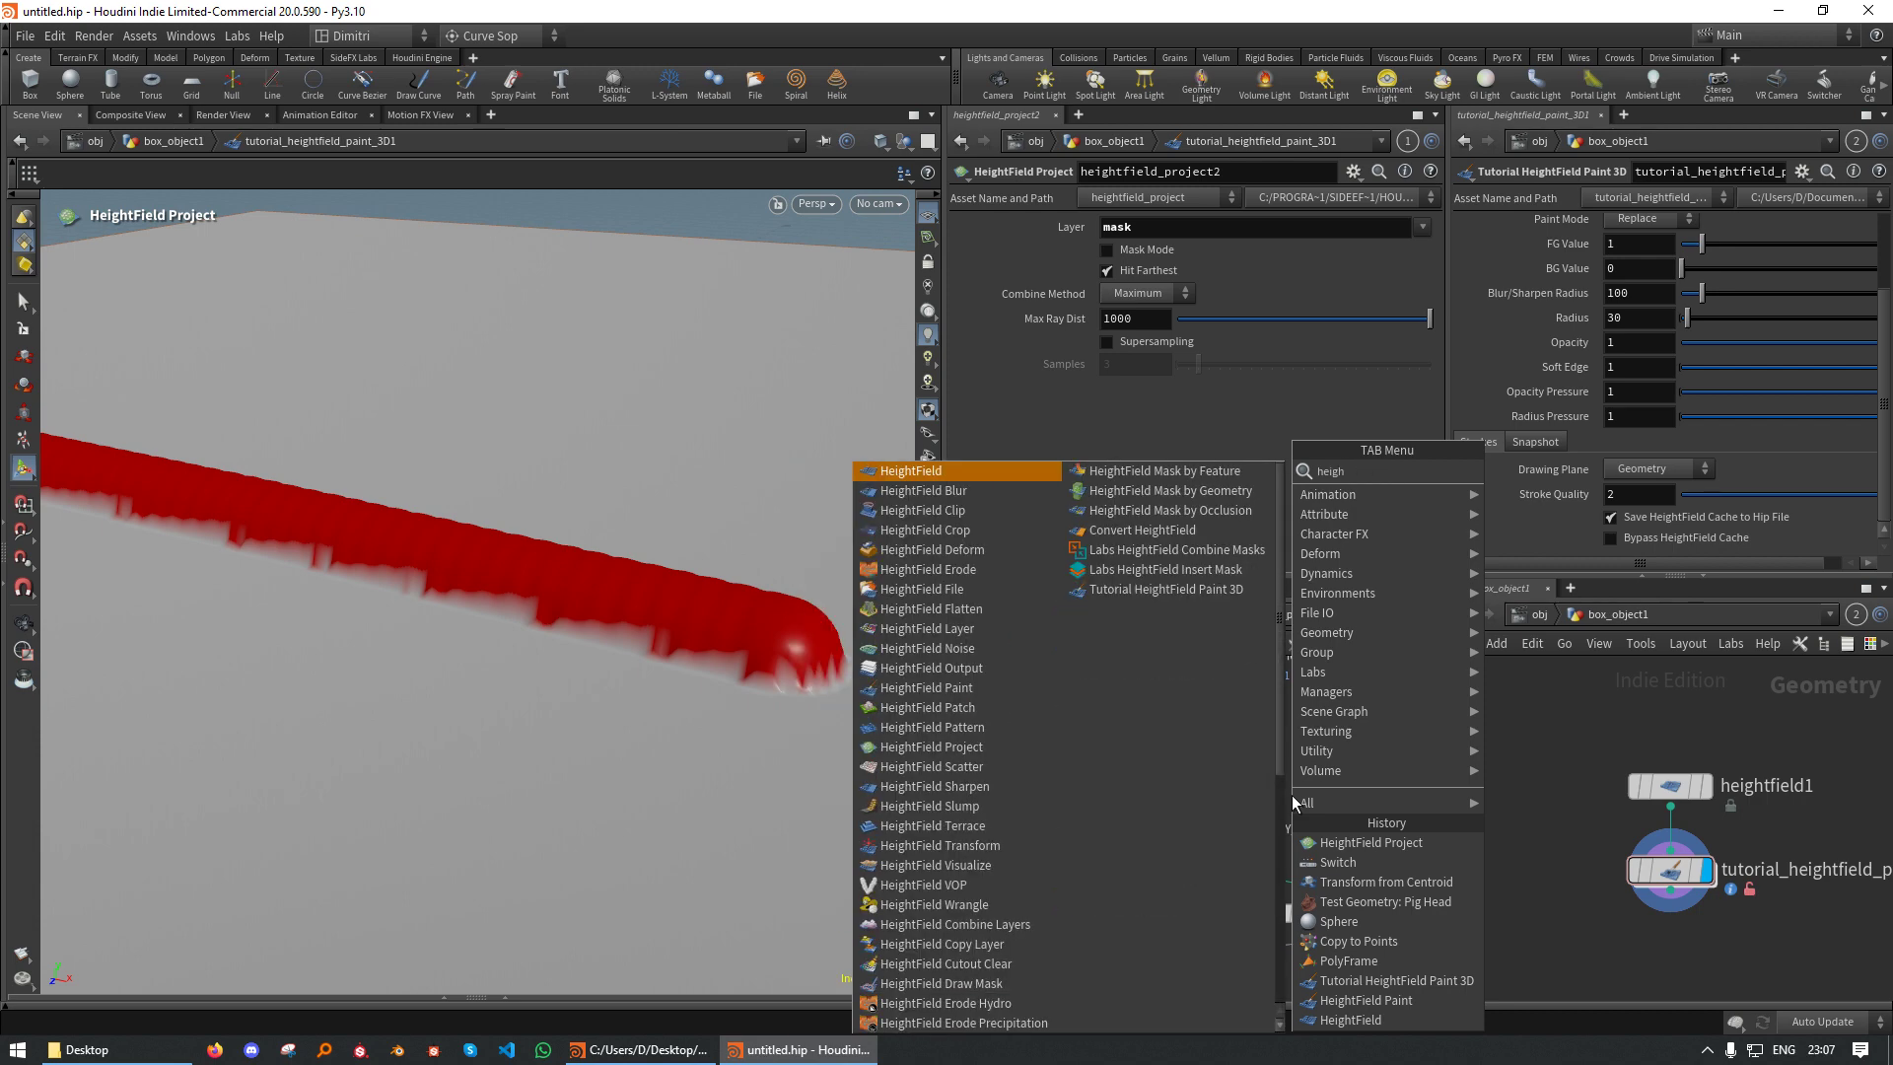
text( mask)
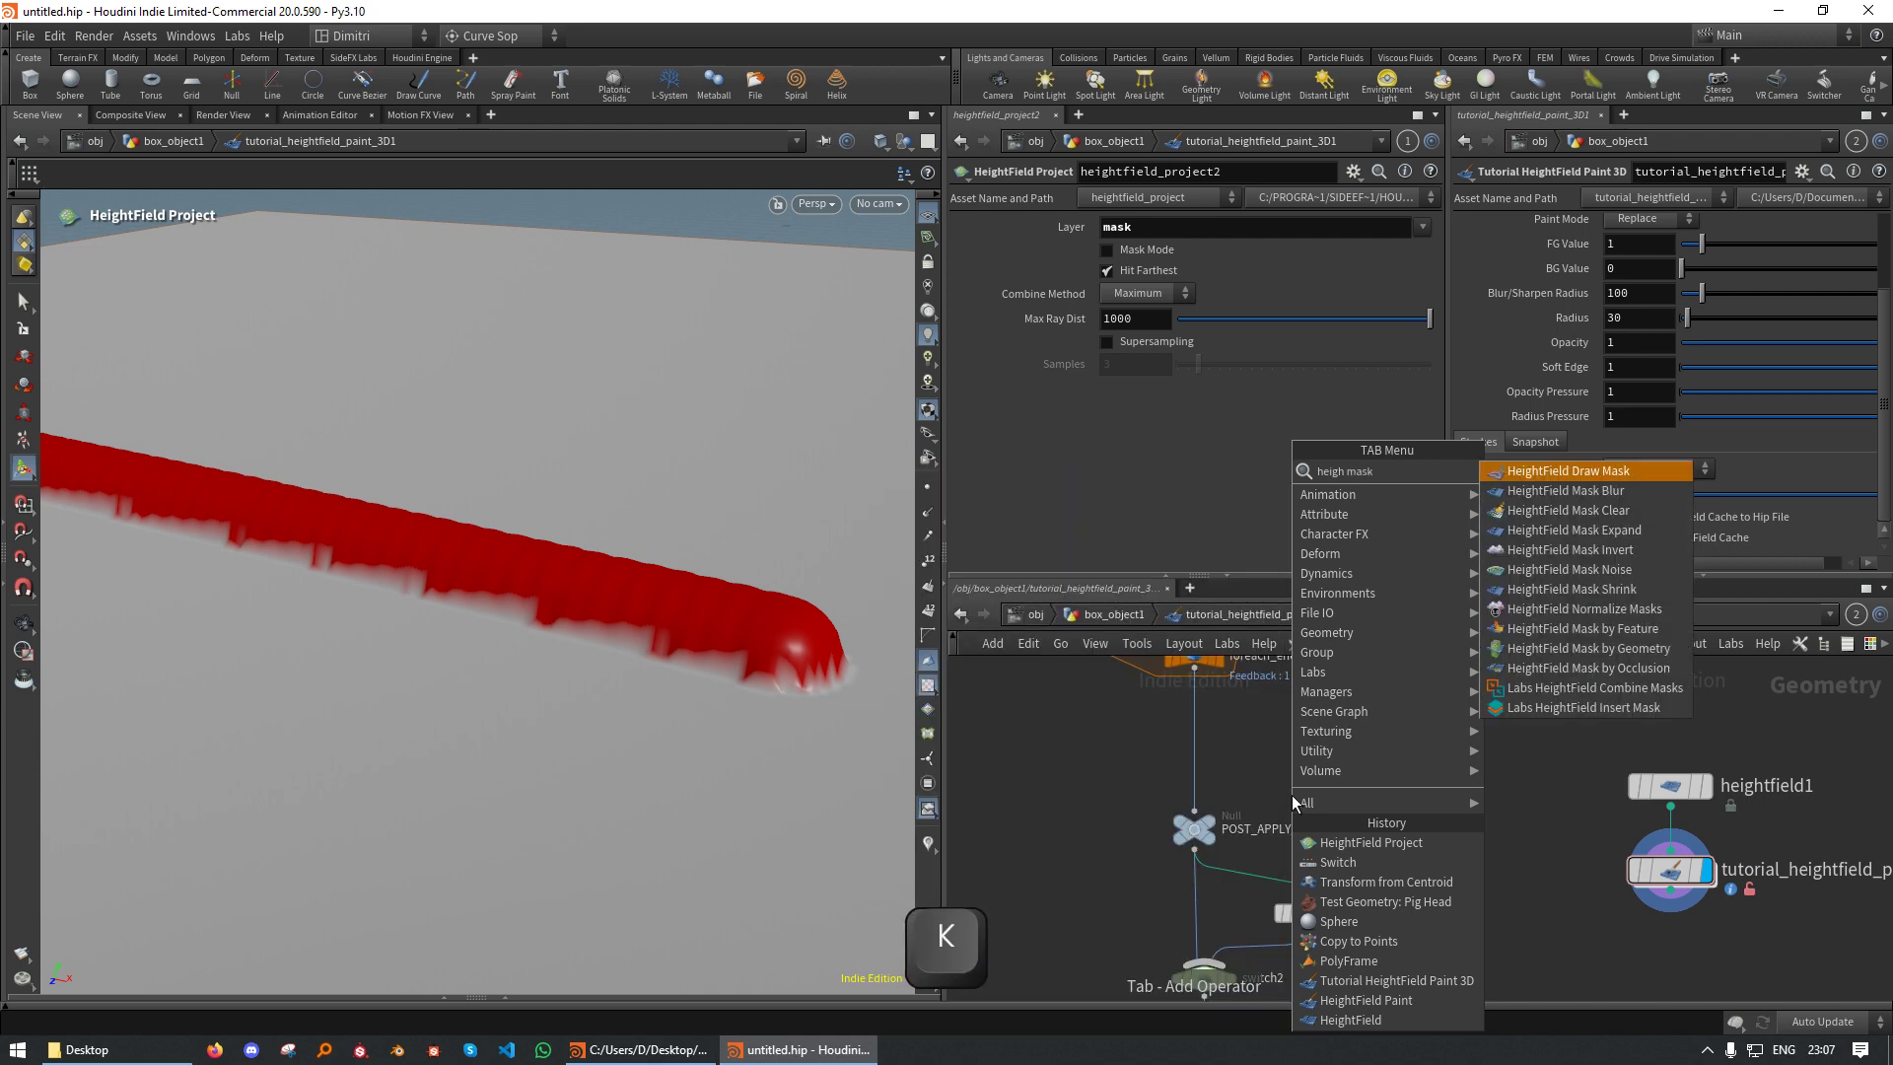
text(e)
key(Return)
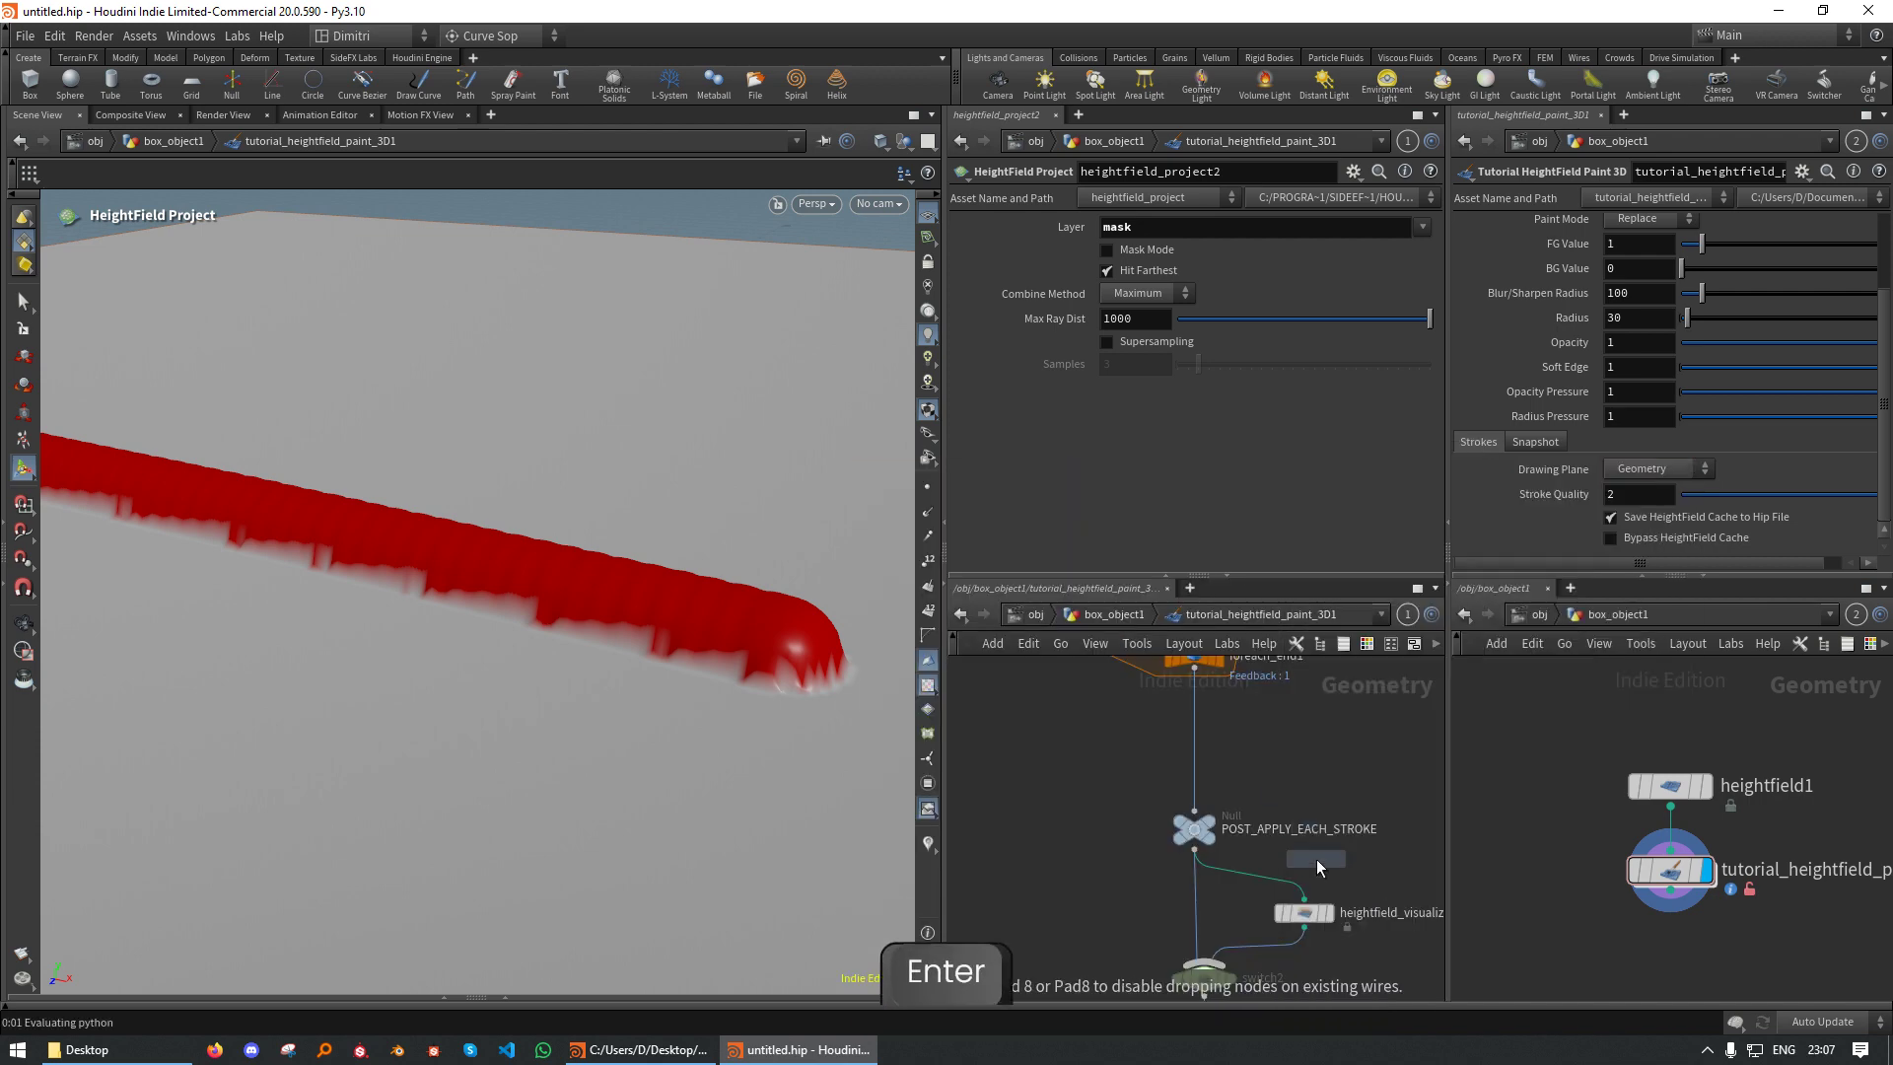
click(1318, 866)
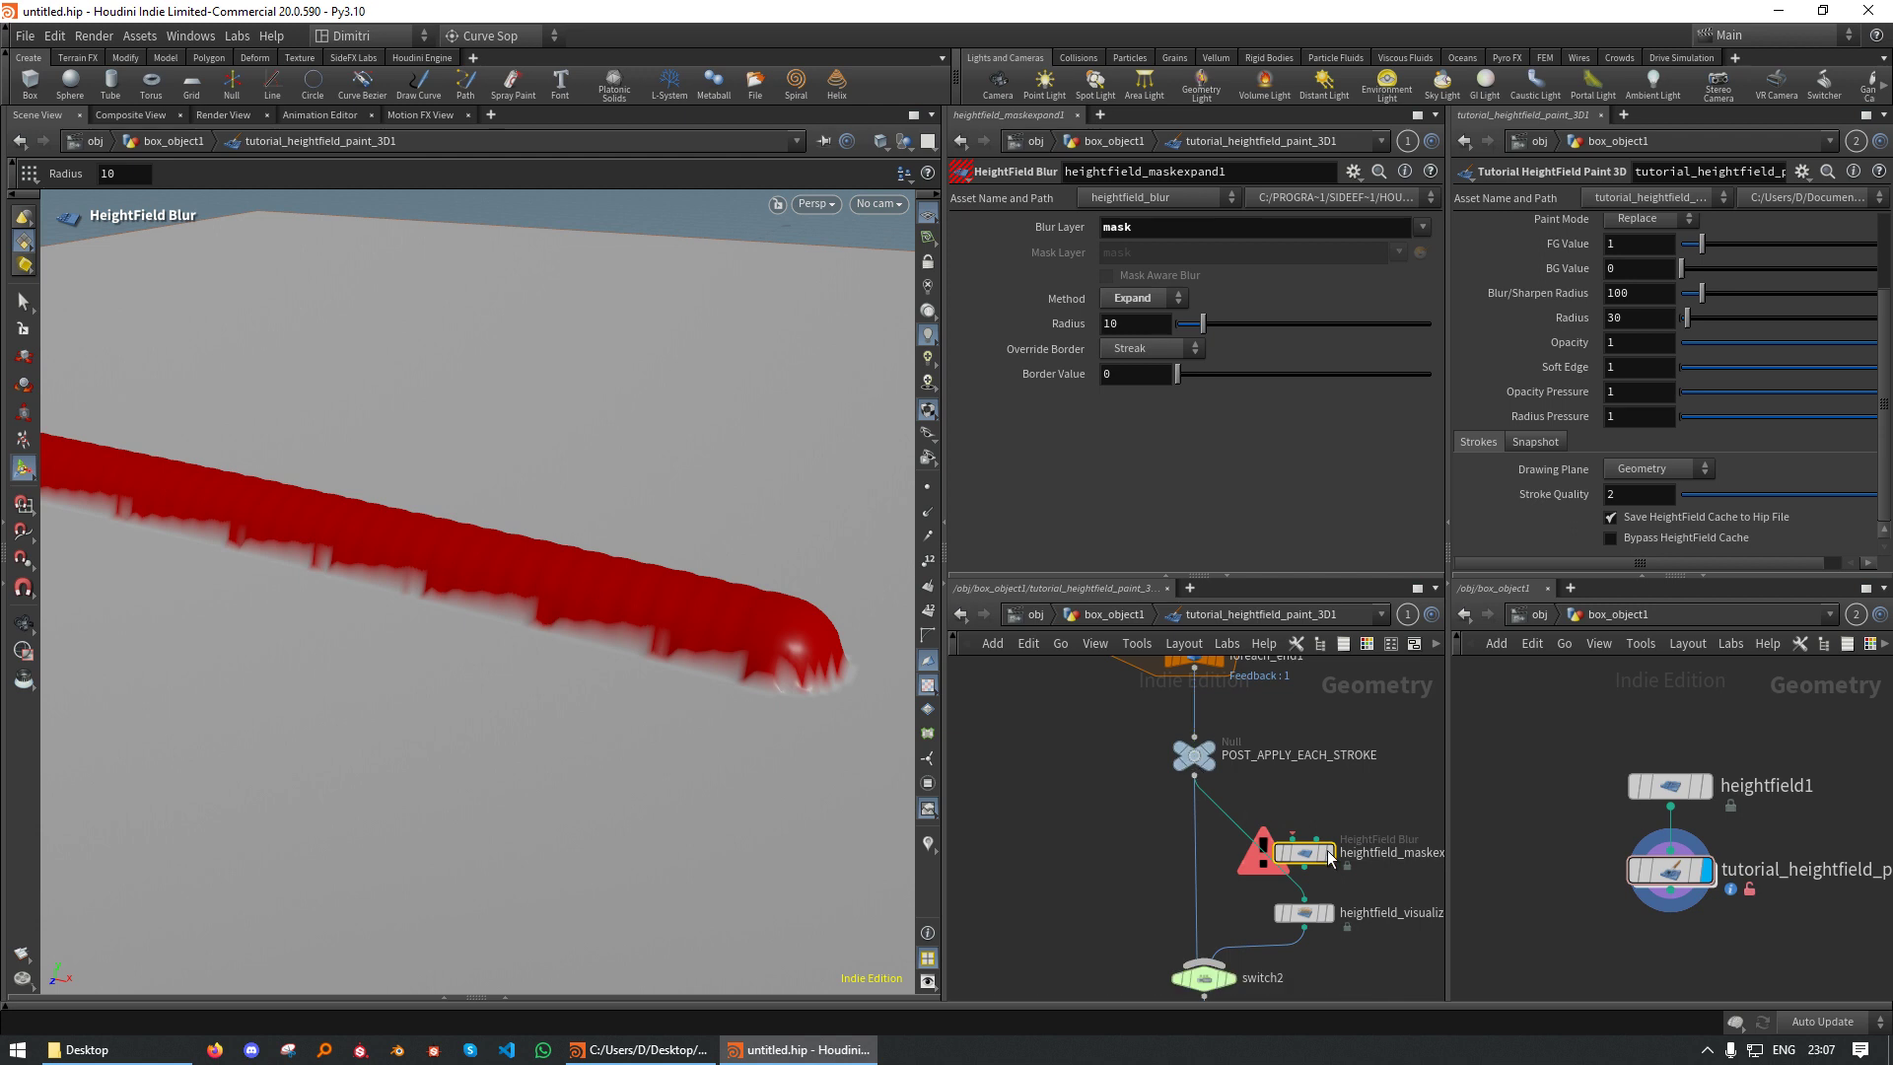
Move heightfield_maskexpand1 directly below POST_APPLY_EACH_STROKE so that it feeds both the visualize node and switch2
drag(1309, 856, 1213, 836)
click(1250, 846)
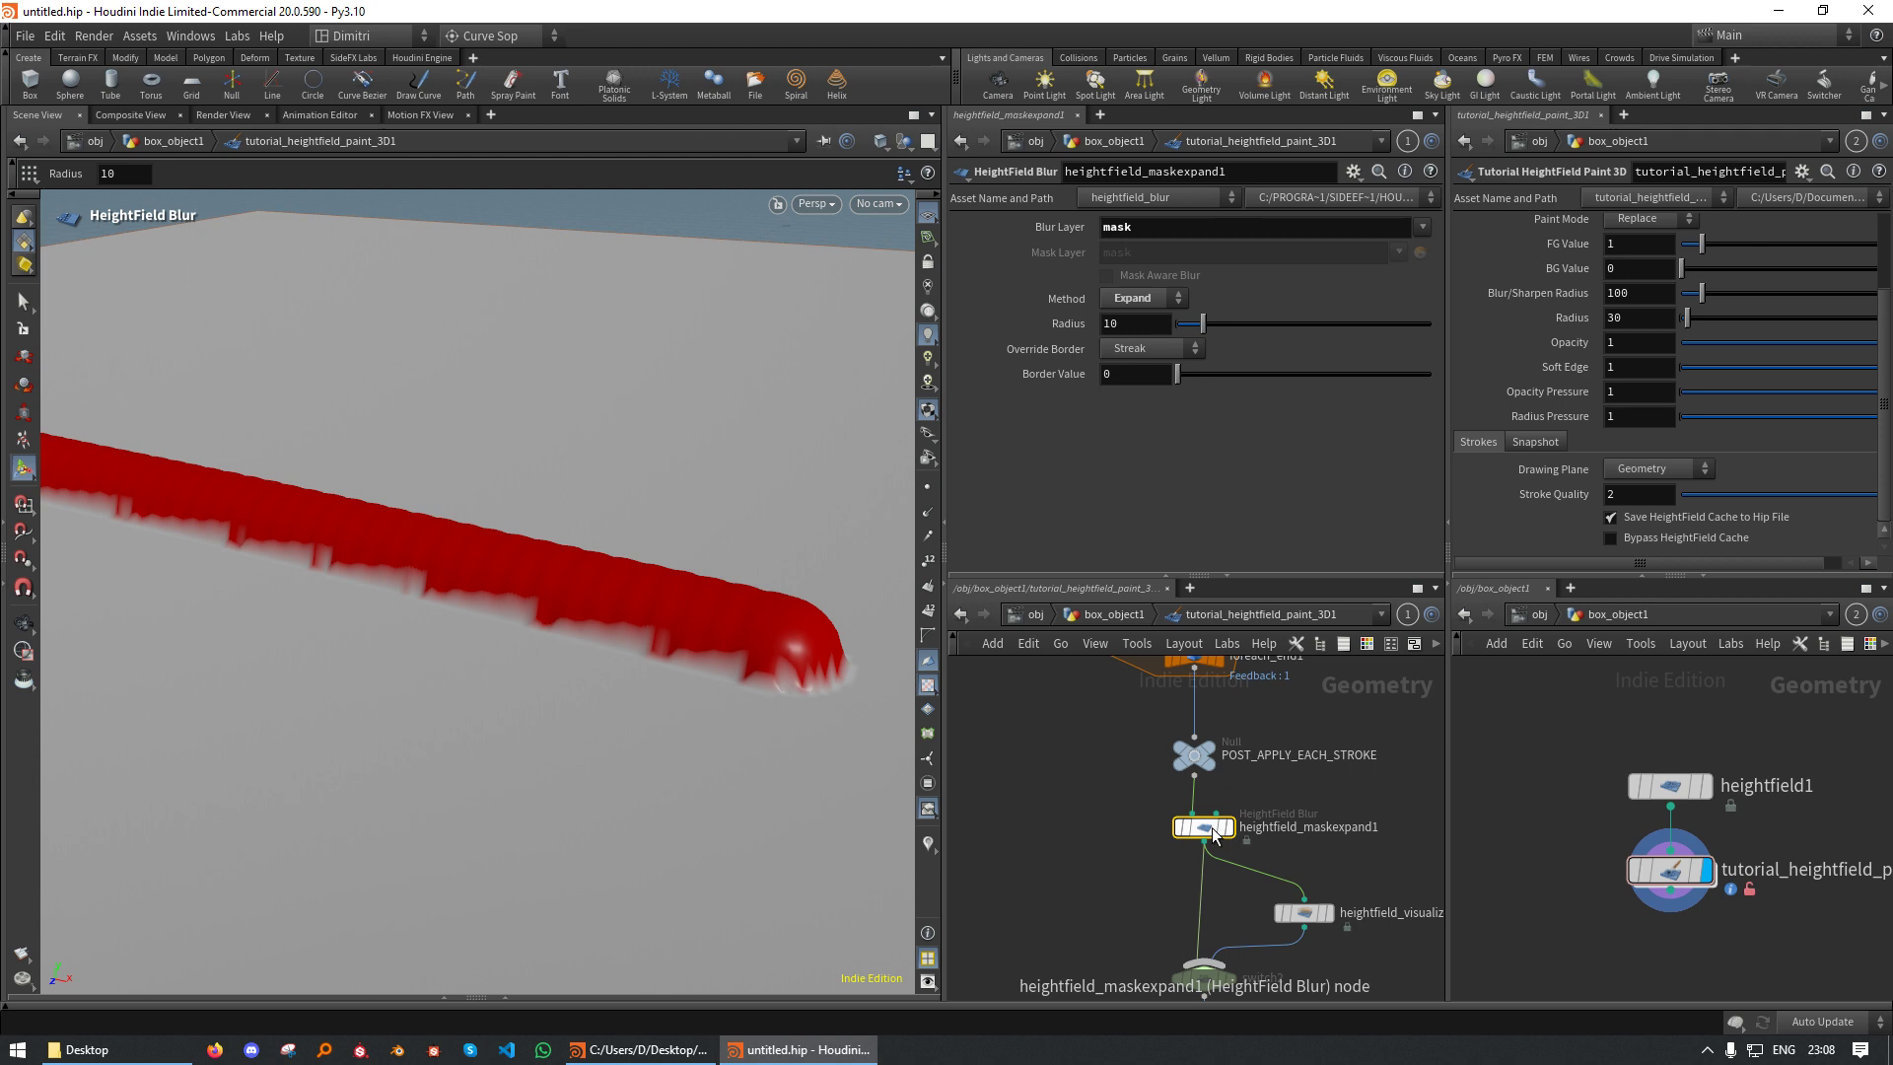
middle_drag(1299, 810, 1357, 879)
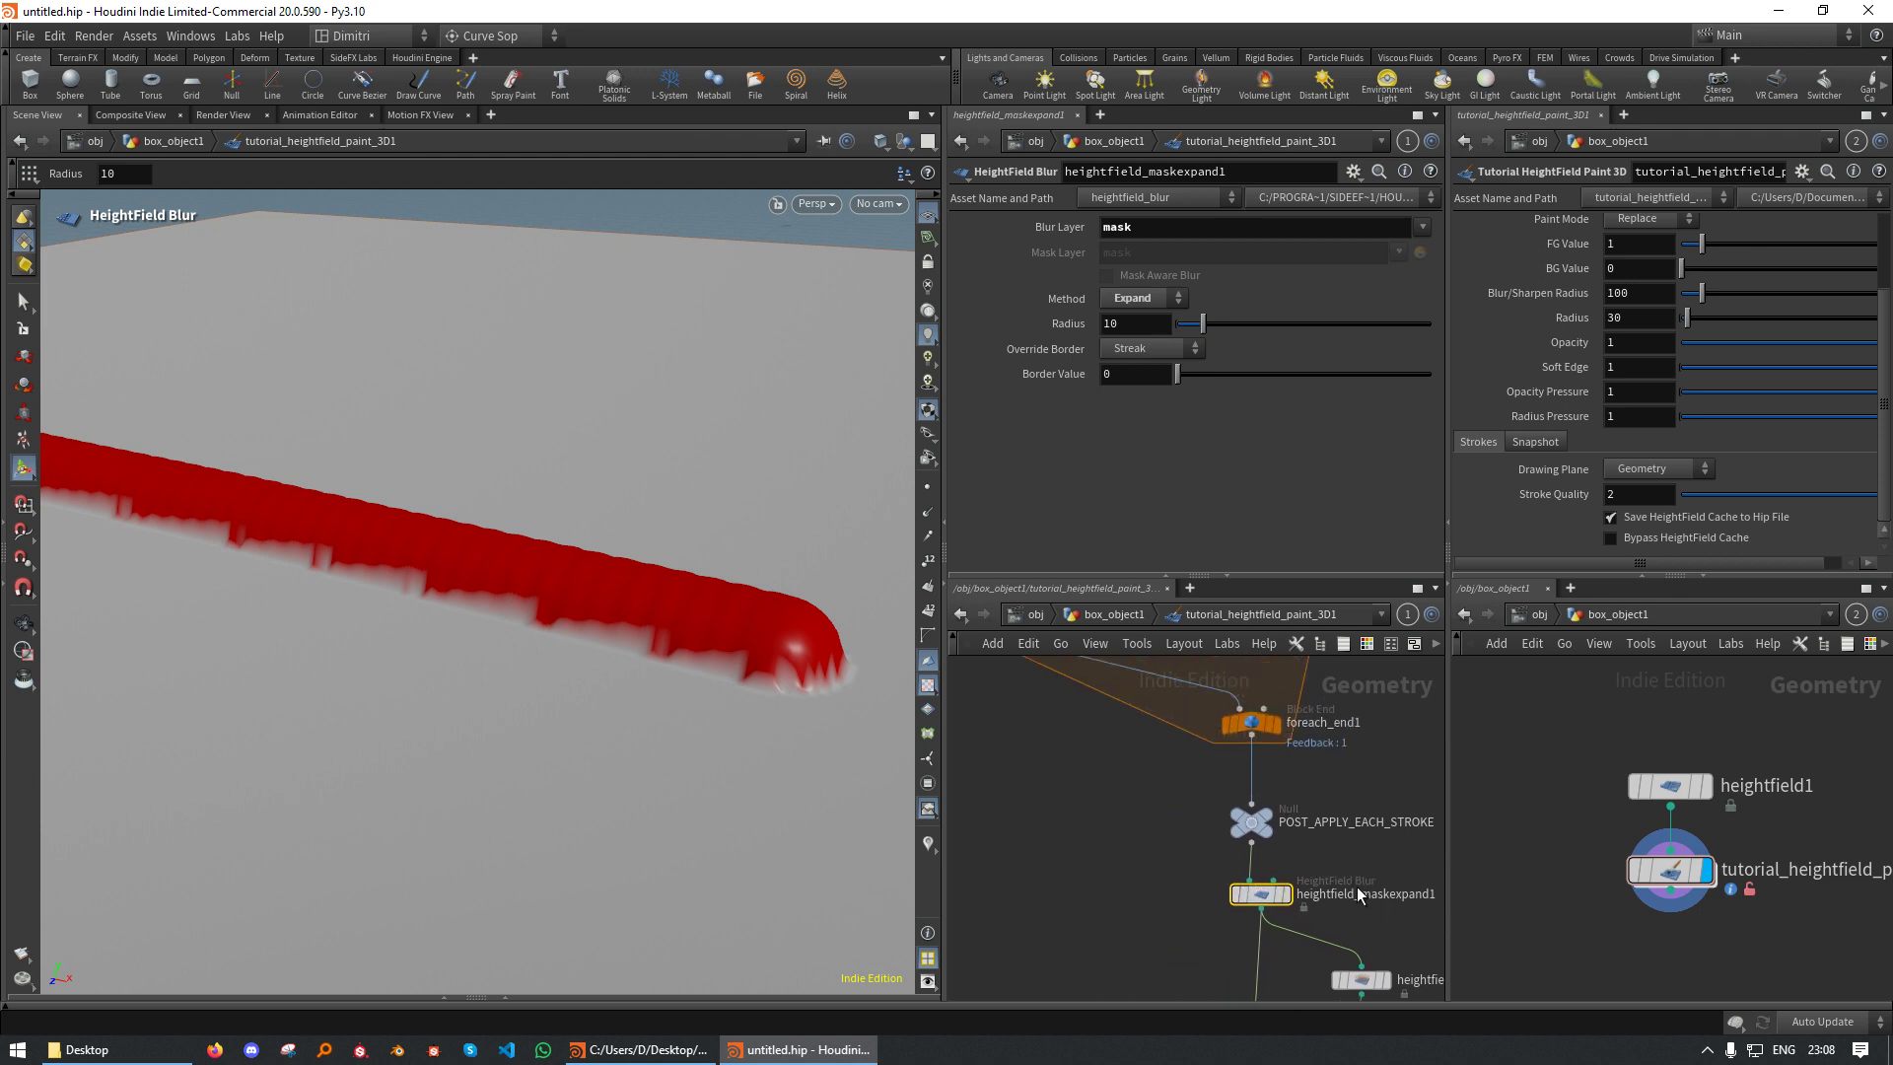
drag(1272, 907, 1263, 905)
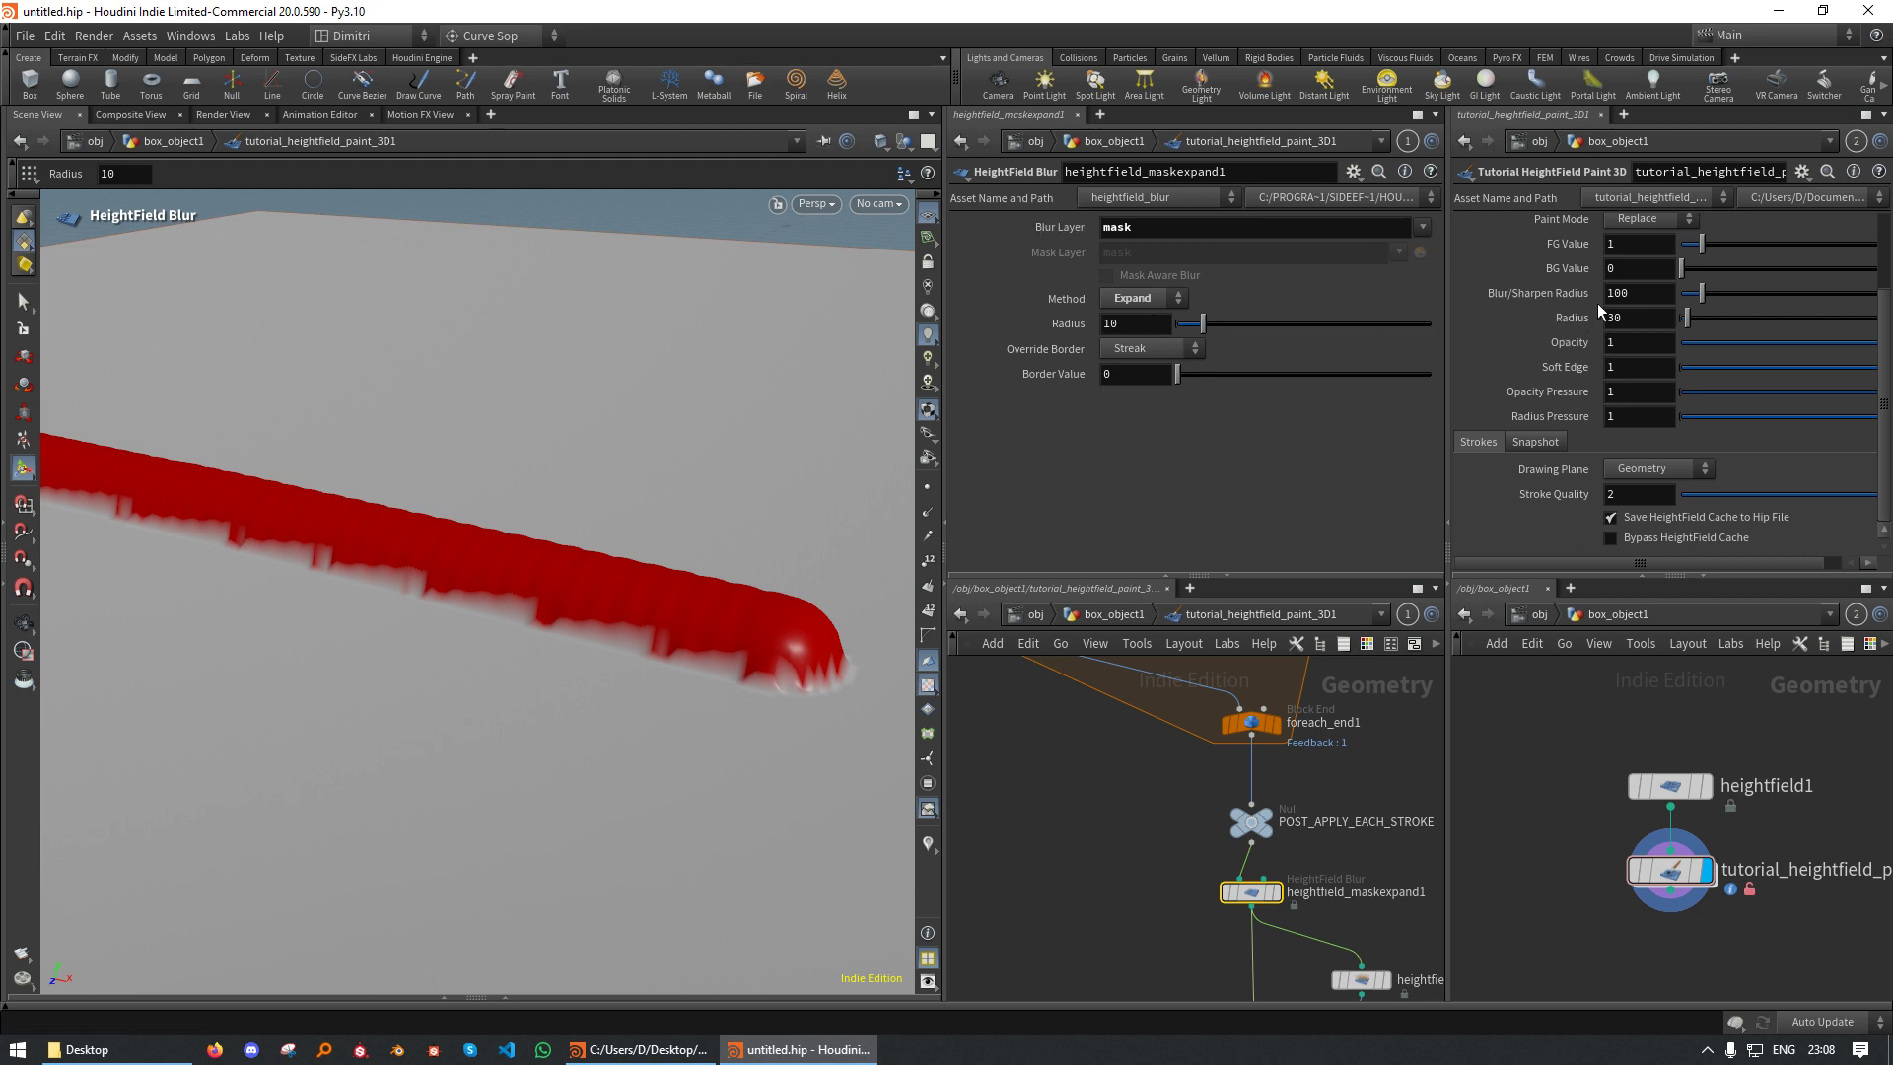
Drive heightfield_maskexpand1's Radius with a relative reference to the asset's brush radius, ch("../stroke_radius") * .08, and display the node
drag(1583, 316, 1144, 335)
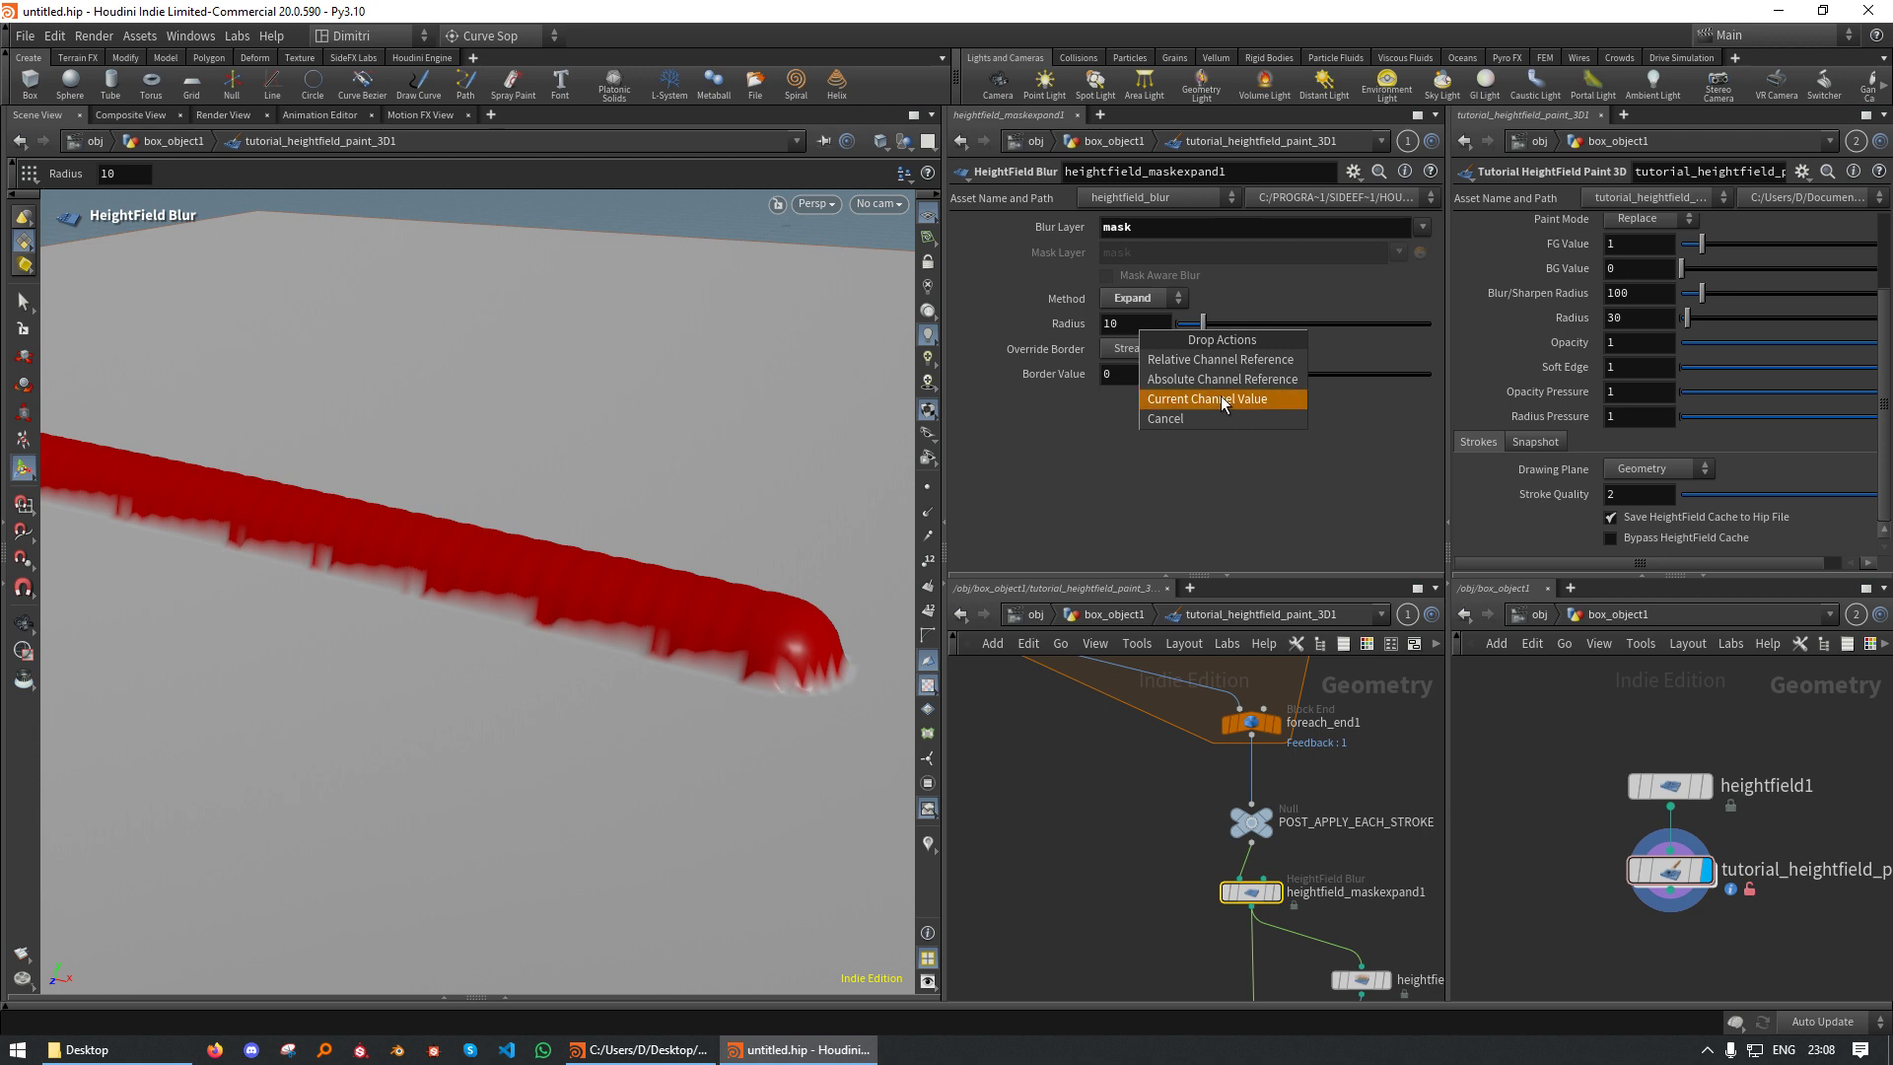
click(1221, 359)
click(1292, 325)
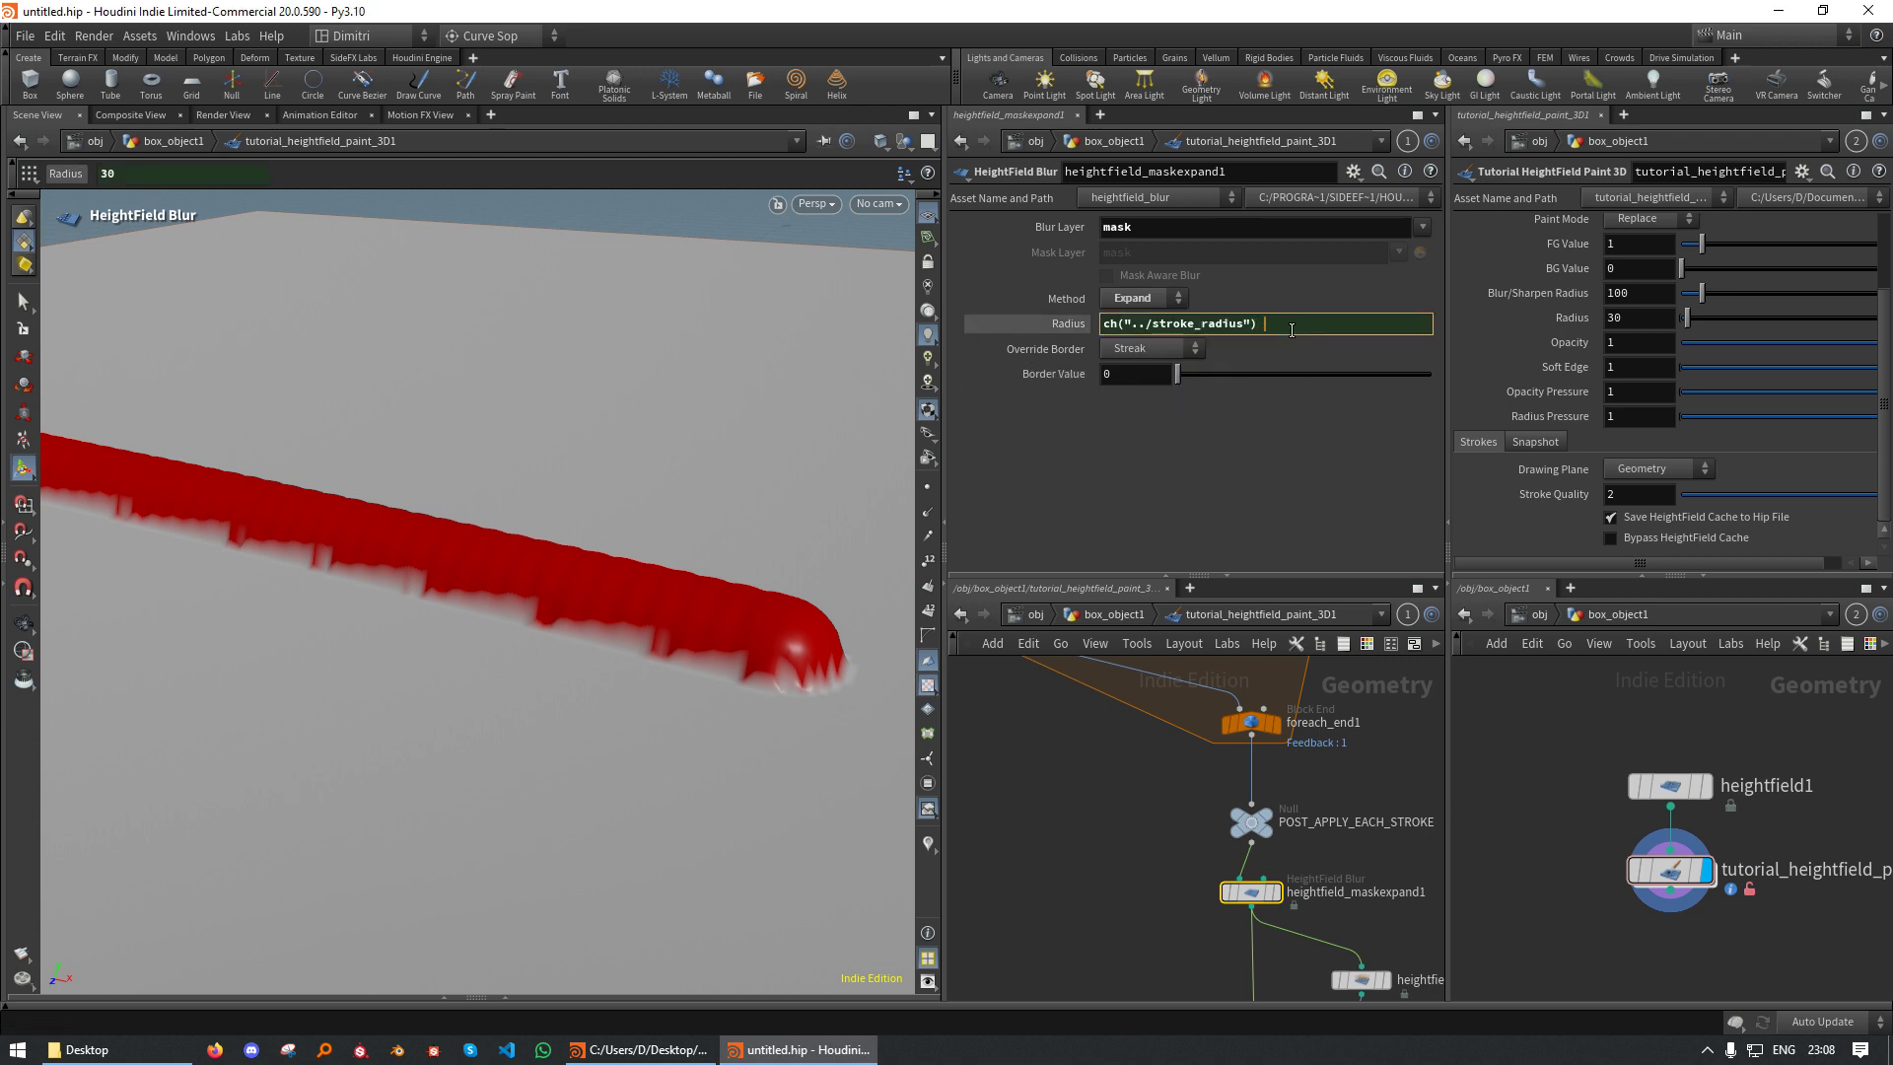
text(* .0)
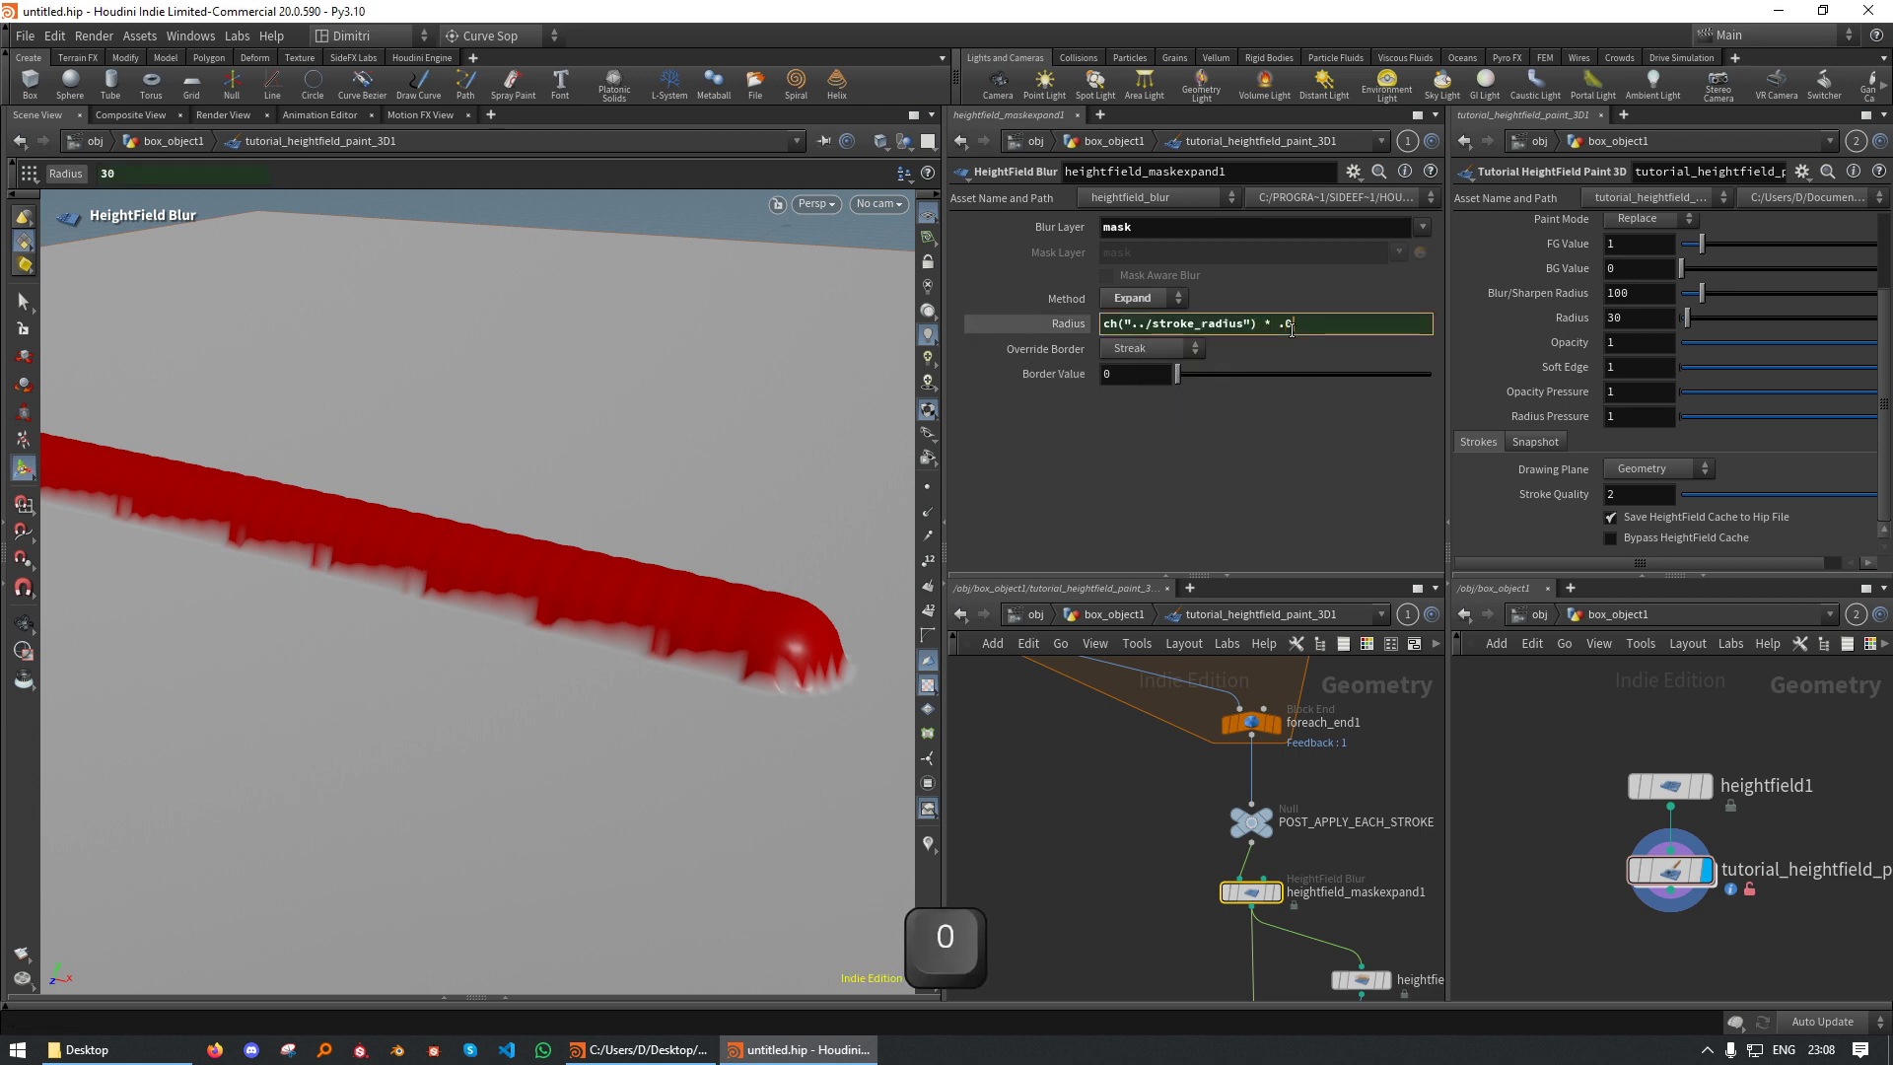
text(8)
key(Return)
mouse_move(1269, 903)
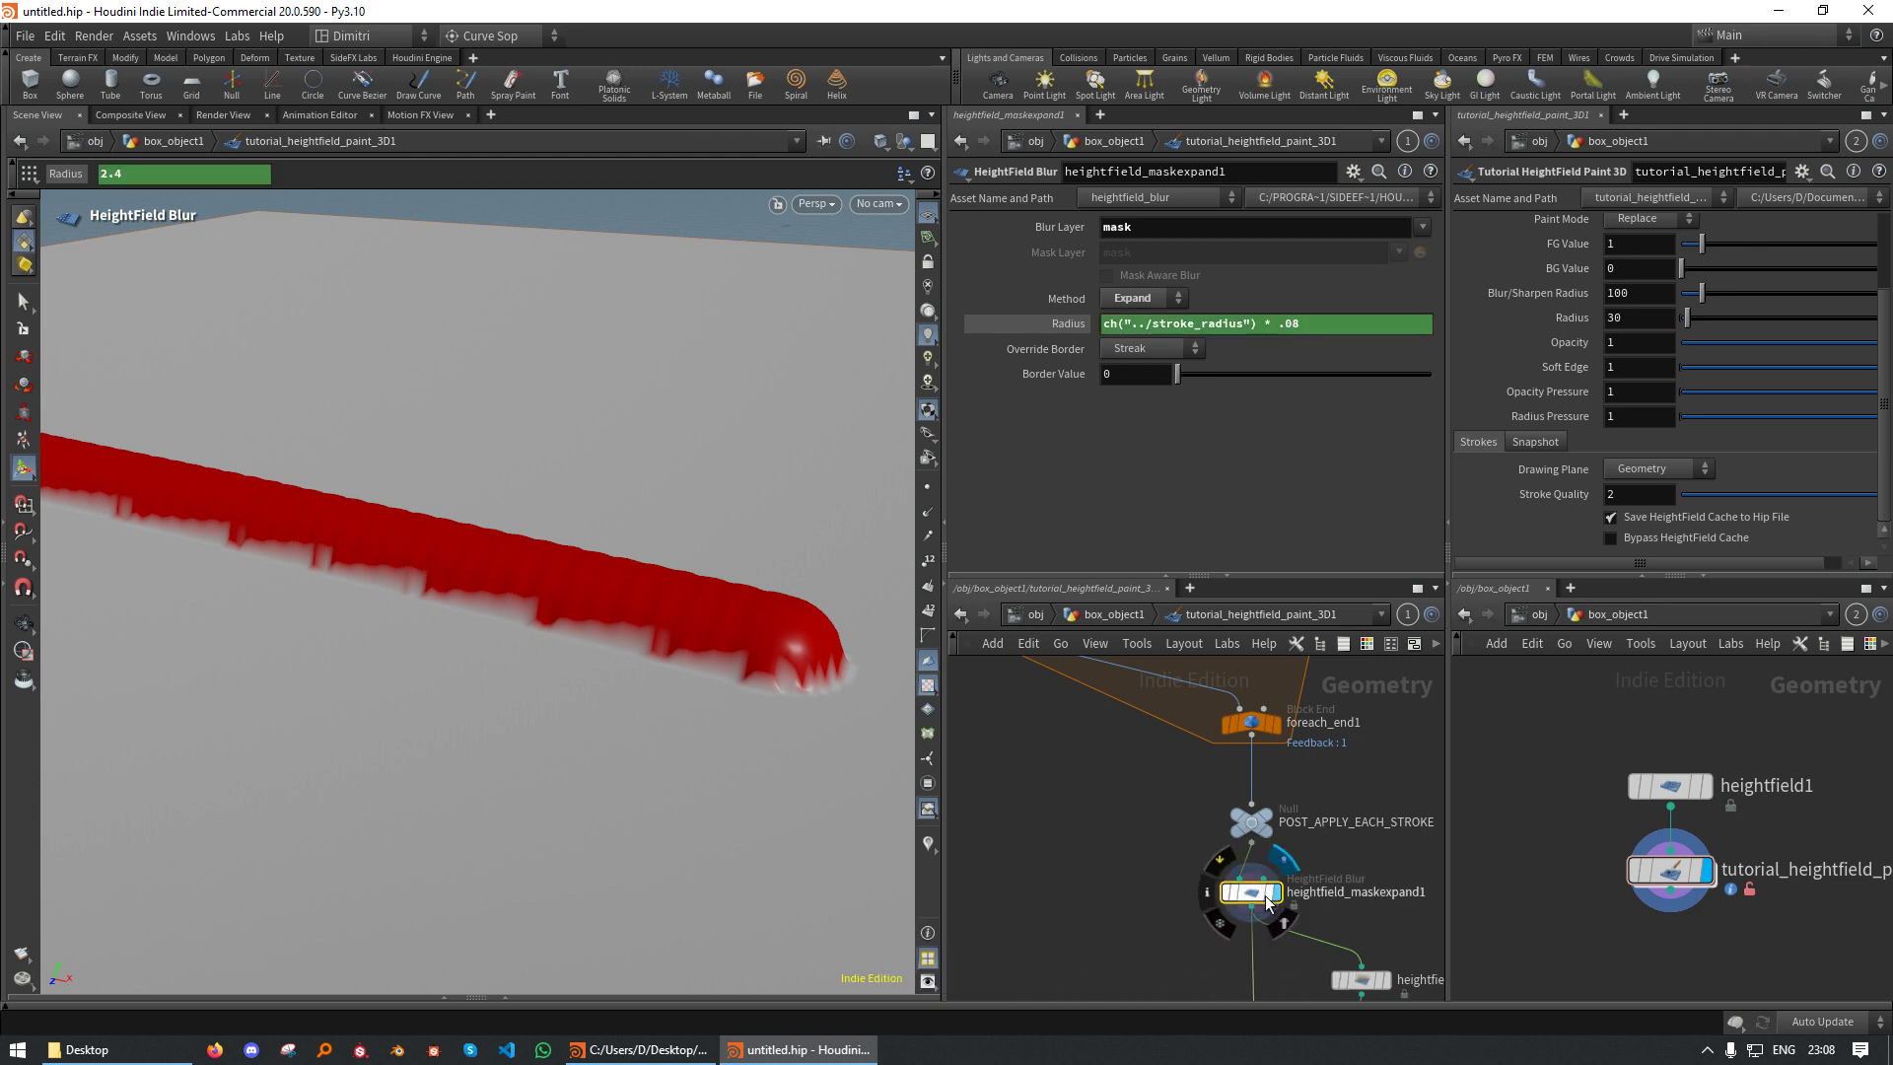
scroll(1272, 789, down, 3)
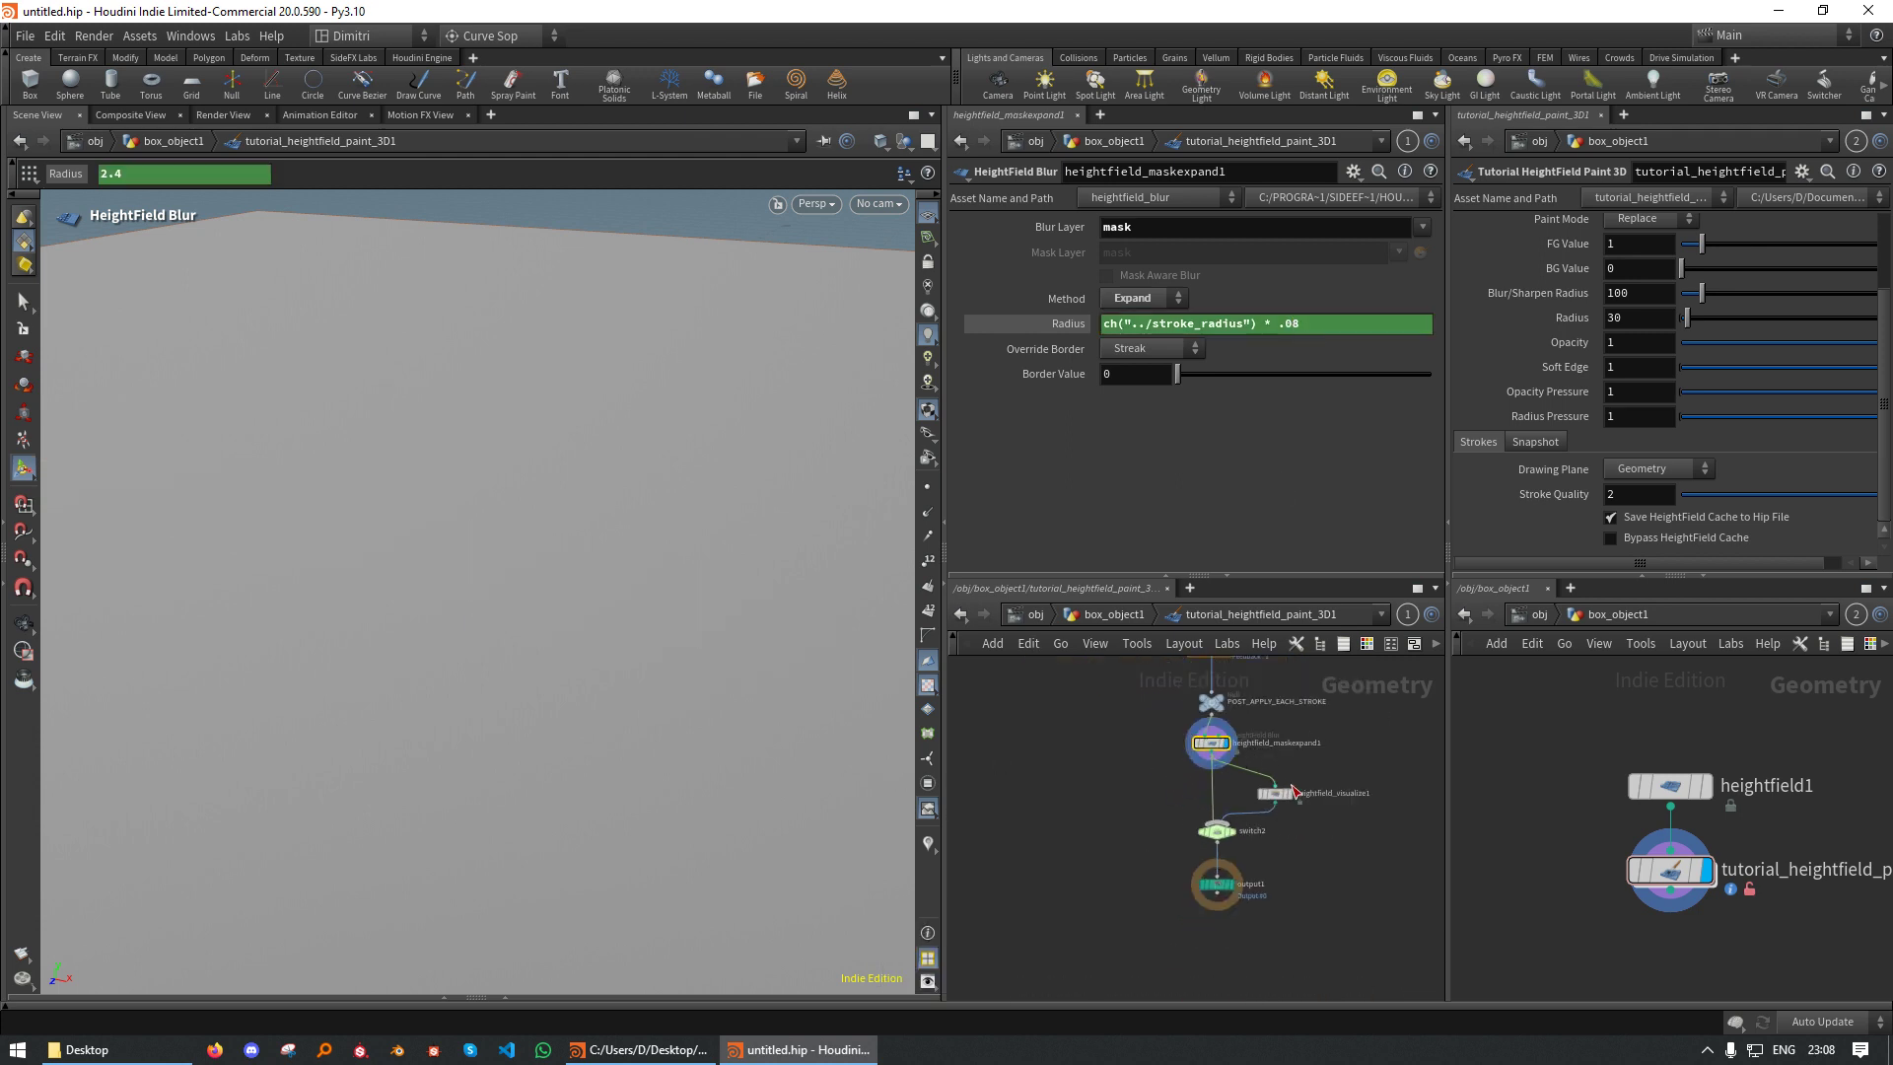
Return to the box_object1 level and paint a long test stroke across the terrain with the asset's brush
key(u)
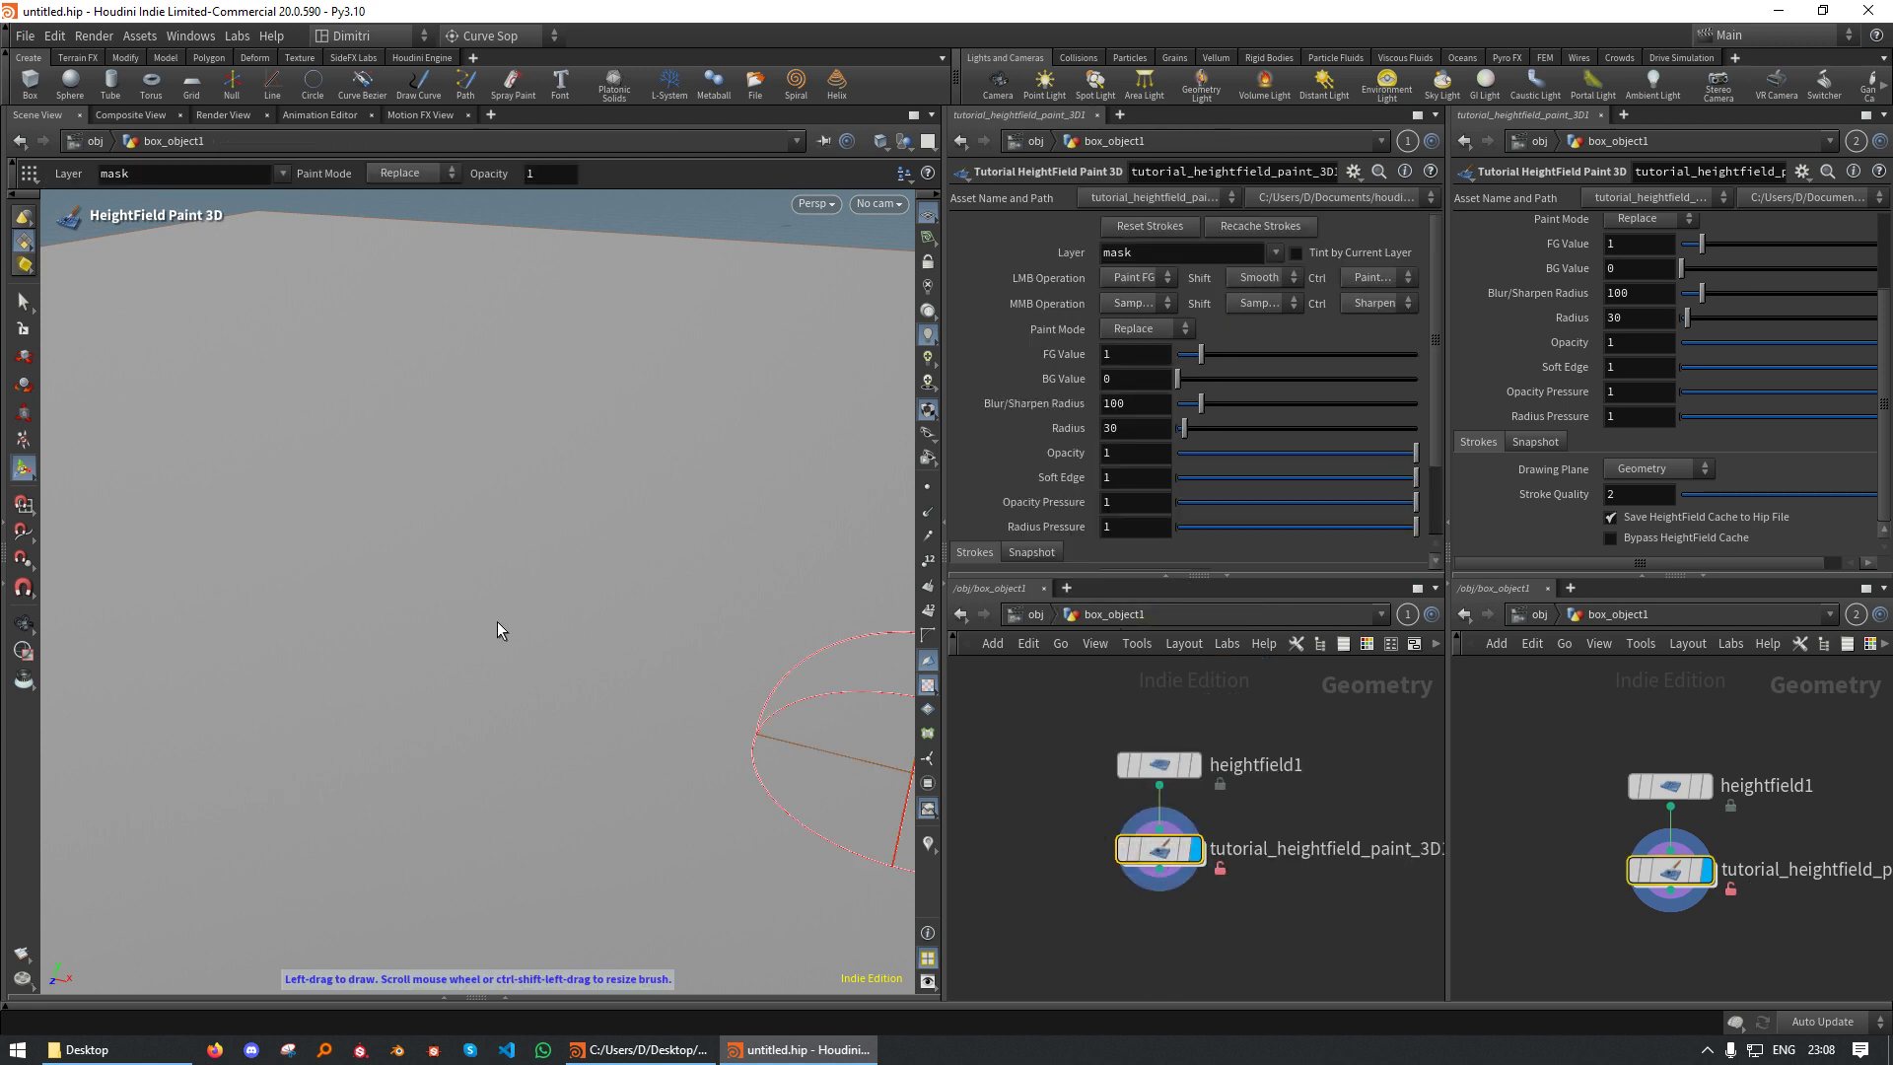
key(Escape)
alt+drag(624, 582, 642, 719)
alt+right_drag(642, 719, 486, 655)
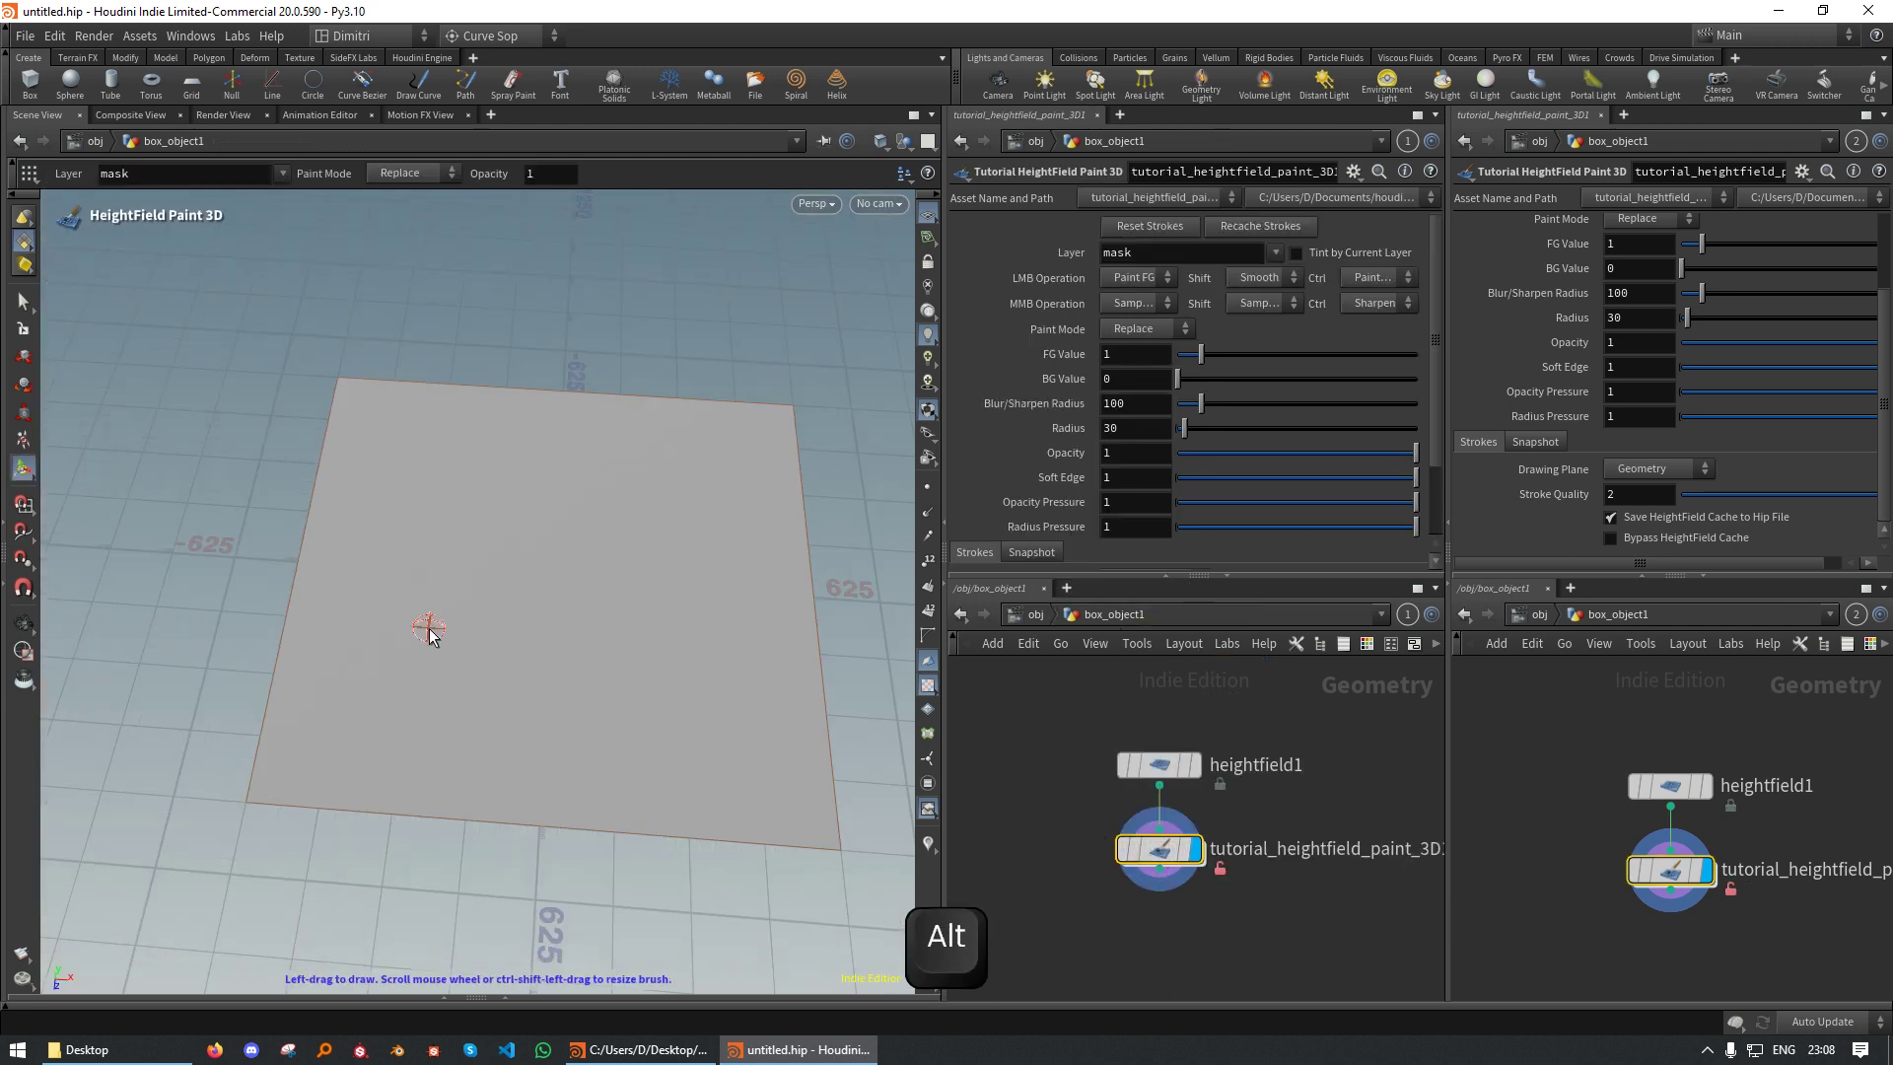
drag(428, 629, 762, 694)
Inspect the painted mask stroke up close from several angles and from above the whole terrain
alt+right_drag(612, 676, 1117, 676)
mouse_move(569, 658)
alt+mouse_down()
mouse_move(474, 642)
mouse_move(425, 676)
mouse_move(381, 592)
mouse_move(419, 651)
alt+mouse_up()
alt+right_drag(418, 651, 516, 710)
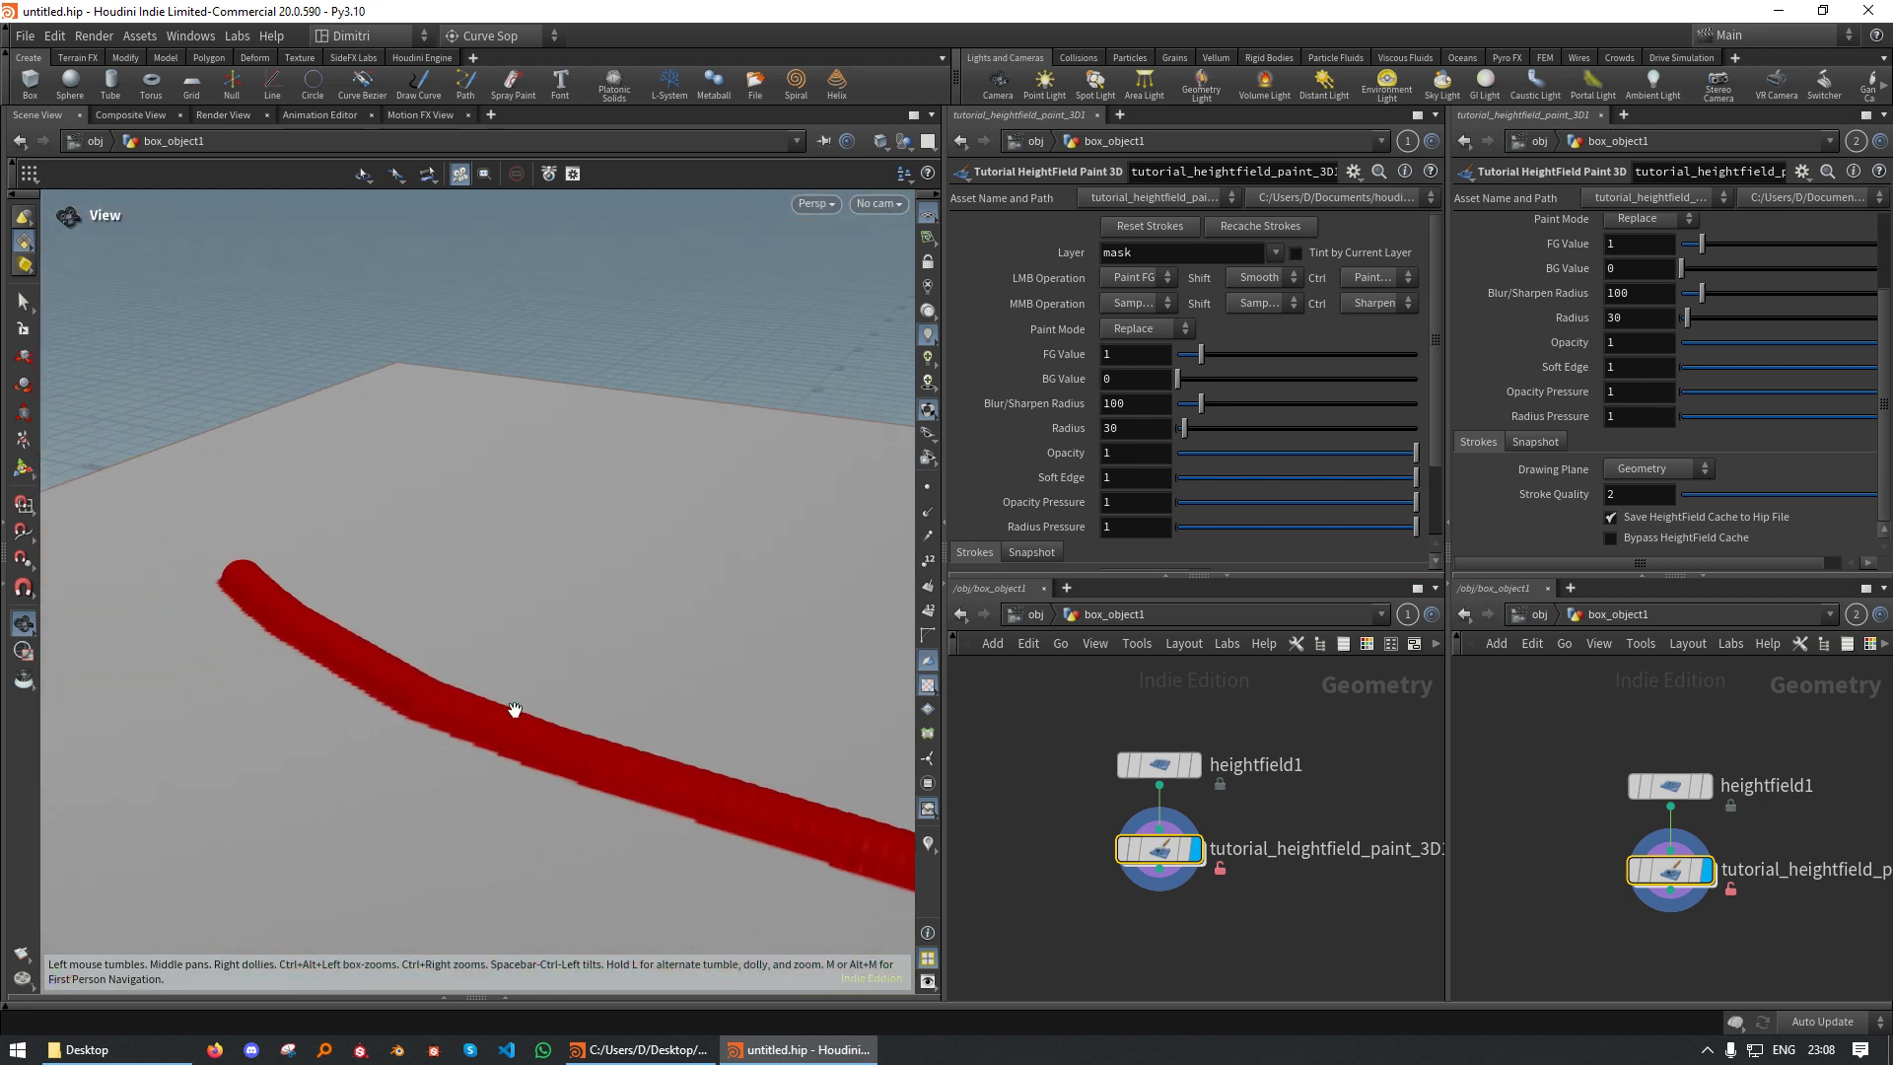
alt+drag(516, 710, 424, 749)
alt+right_drag(424, 748, 412, 749)
scroll(413, 748, down, 10)
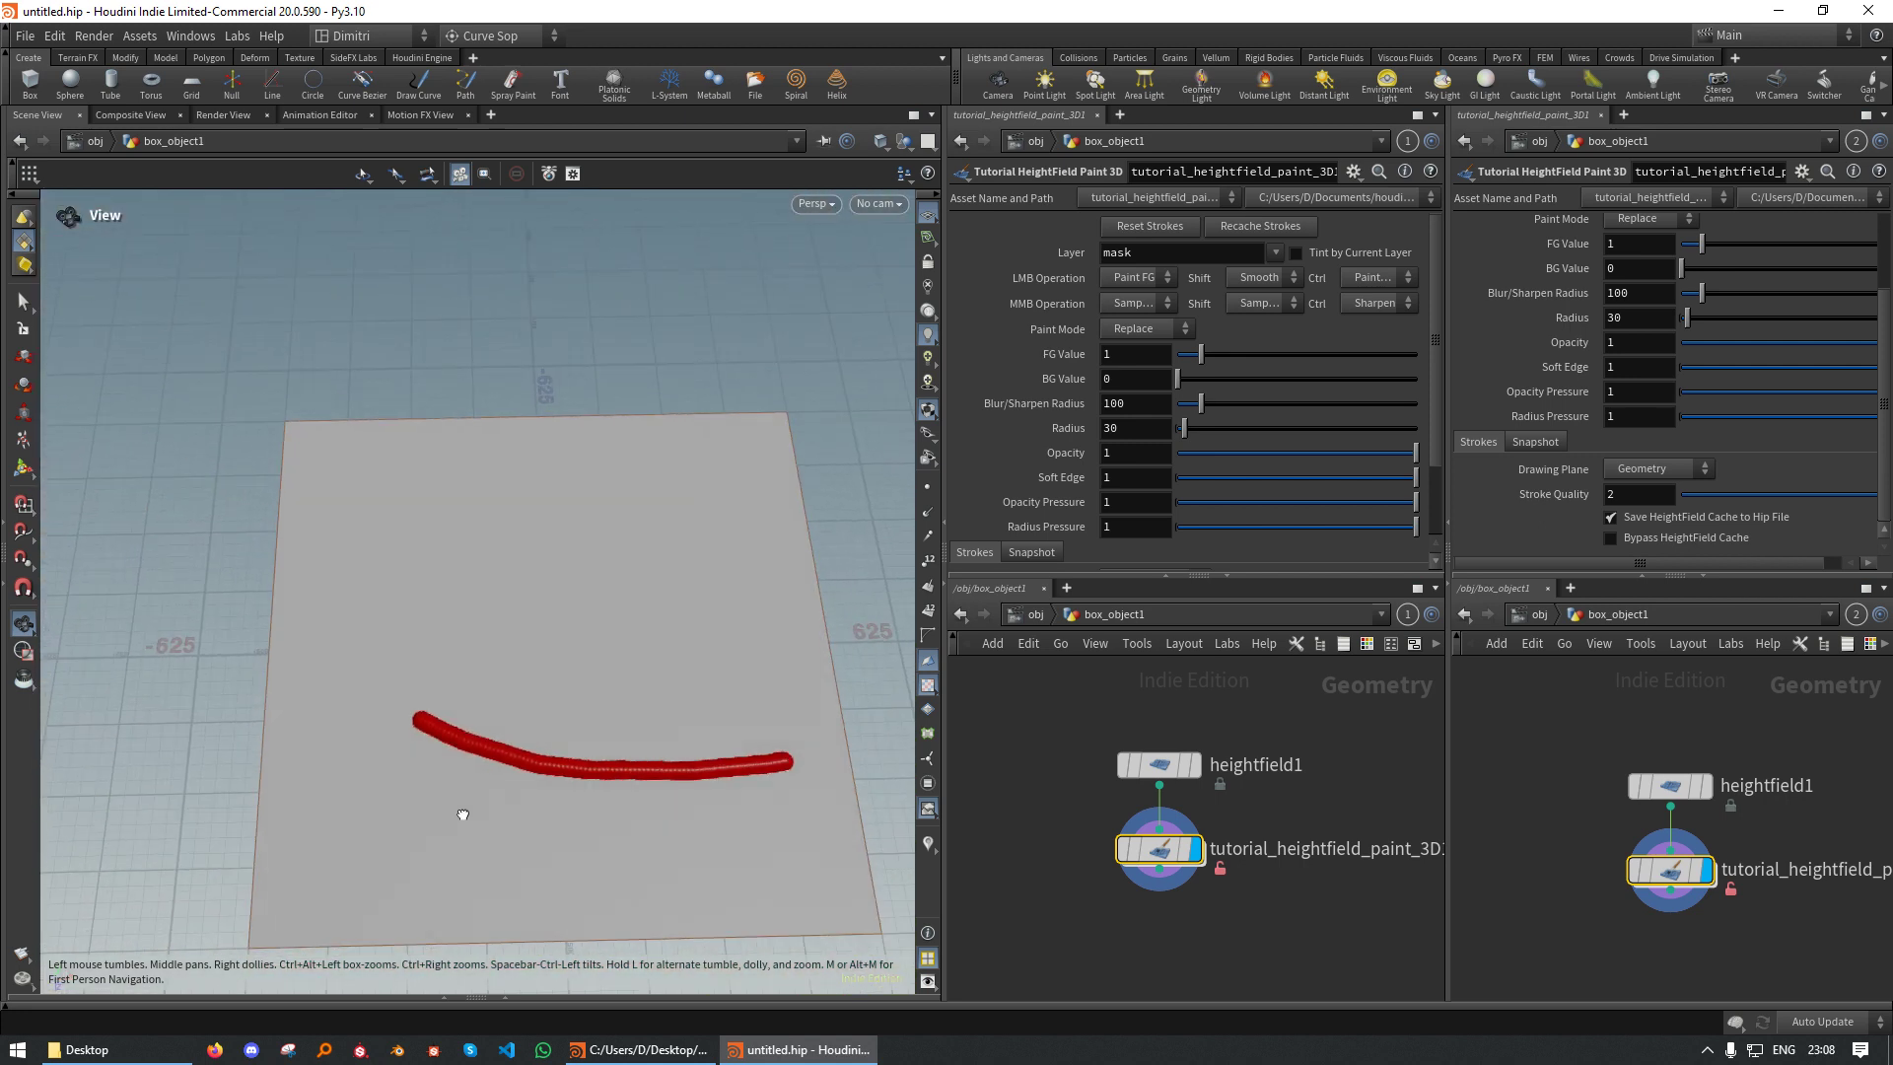
key(Return)
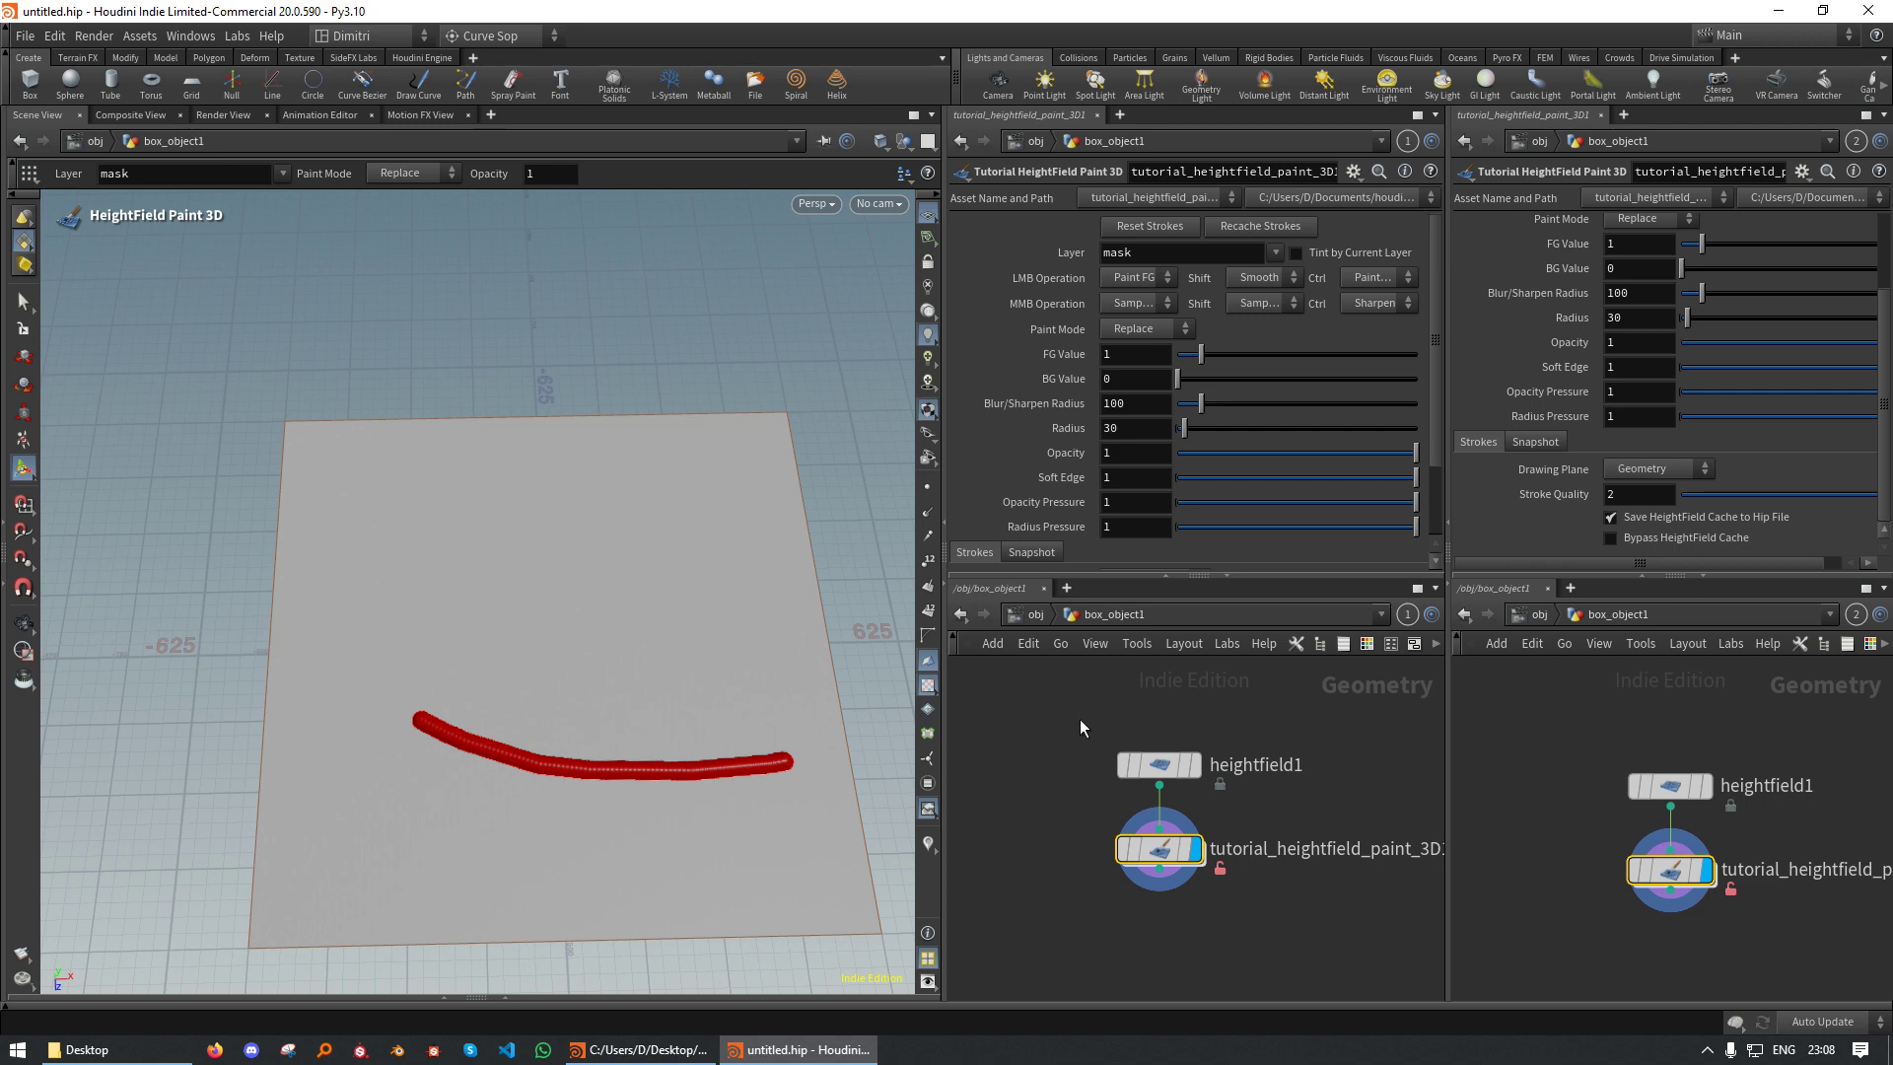
mouse_move(1171, 854)
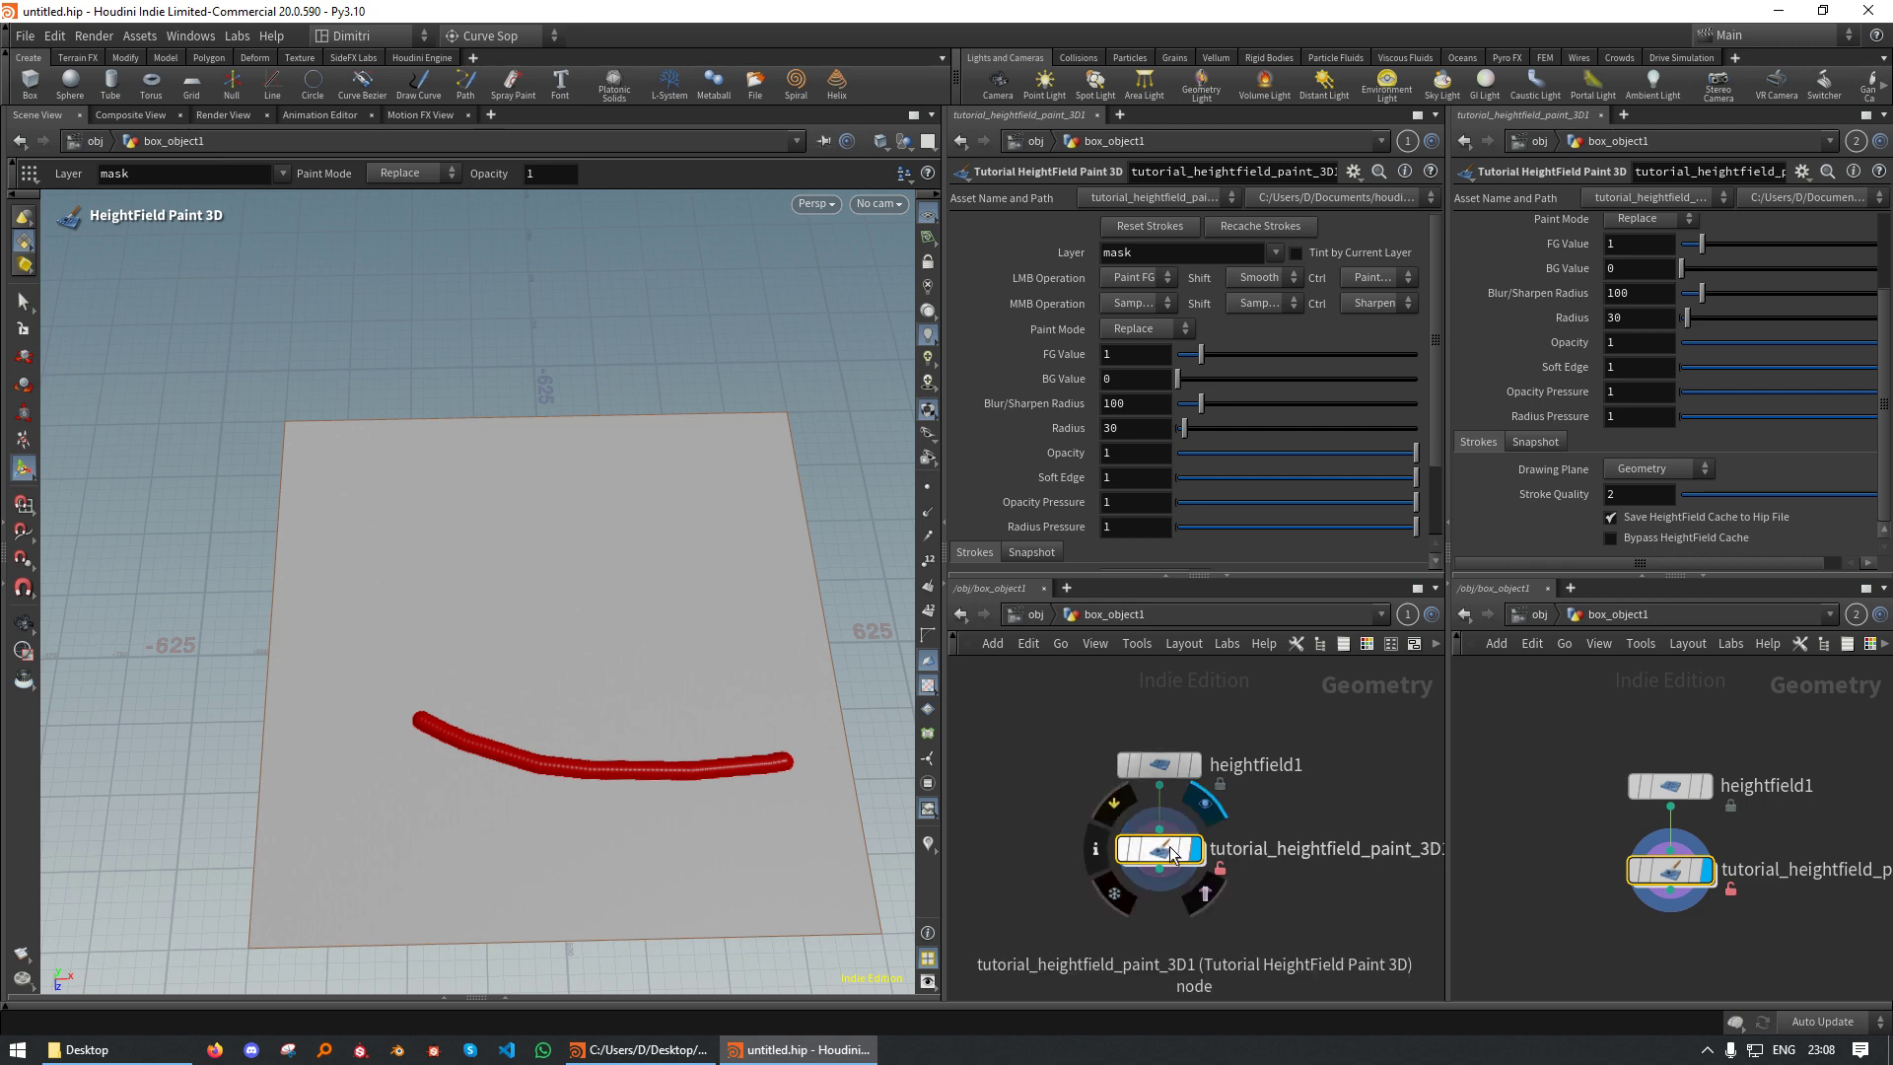
Add an ordered menu parameter named type, labelled Type, below Recache Strokes in the paint asset's type properties
drag(0, 286, 851, 199)
click(434, 330)
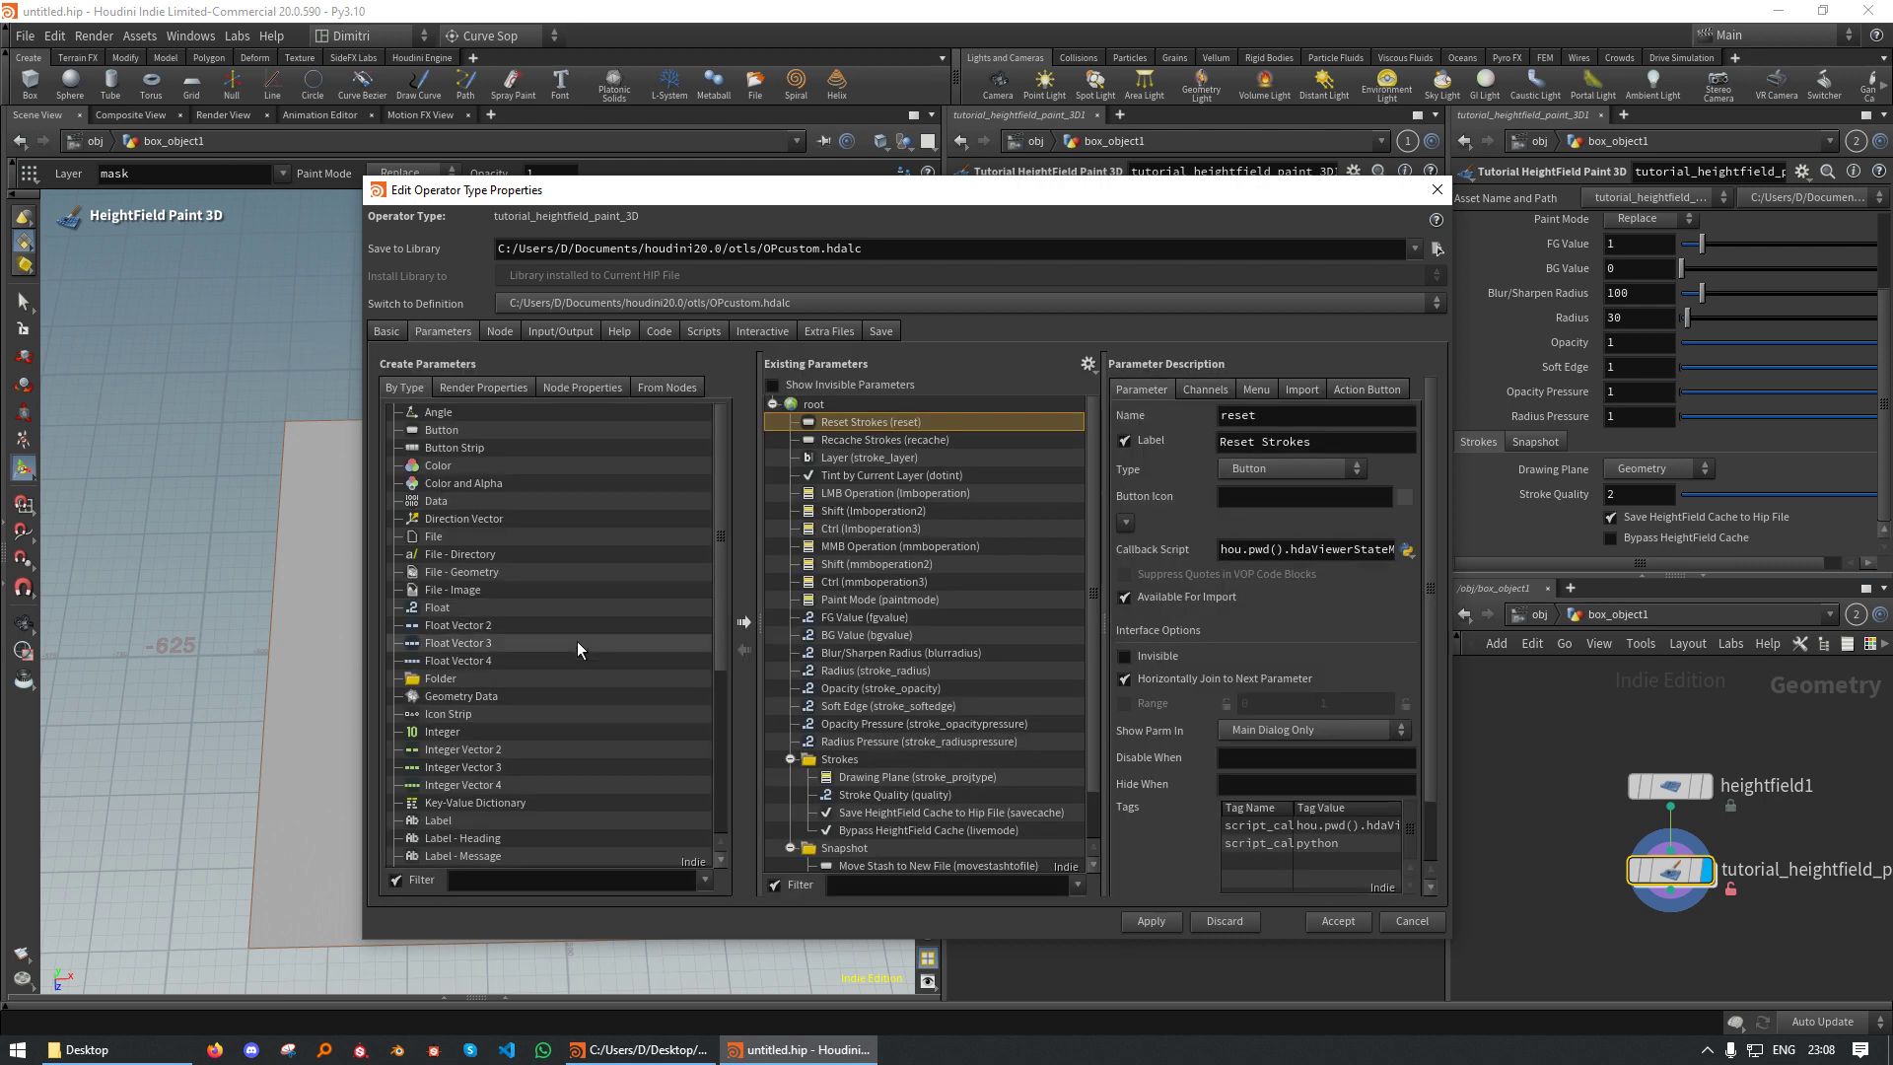
scroll(552, 646, down, 5)
click(470, 665)
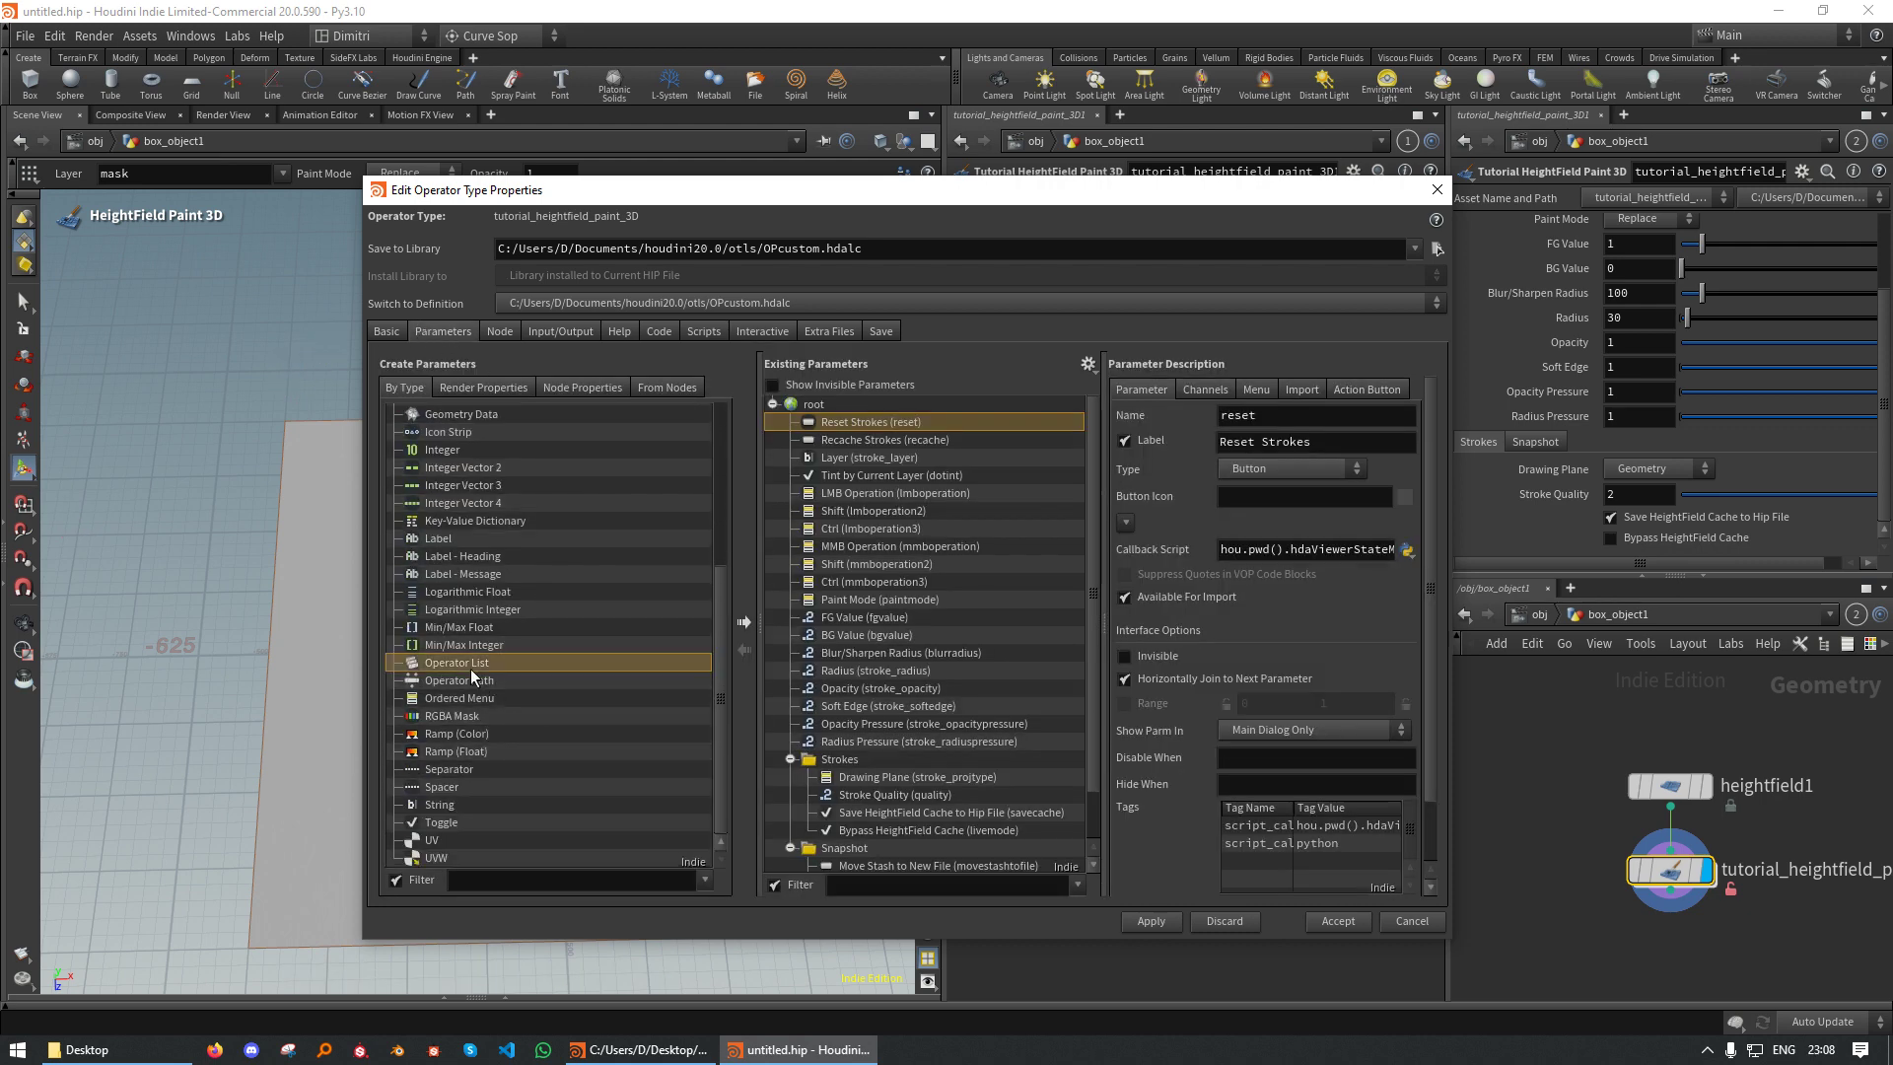
click(455, 698)
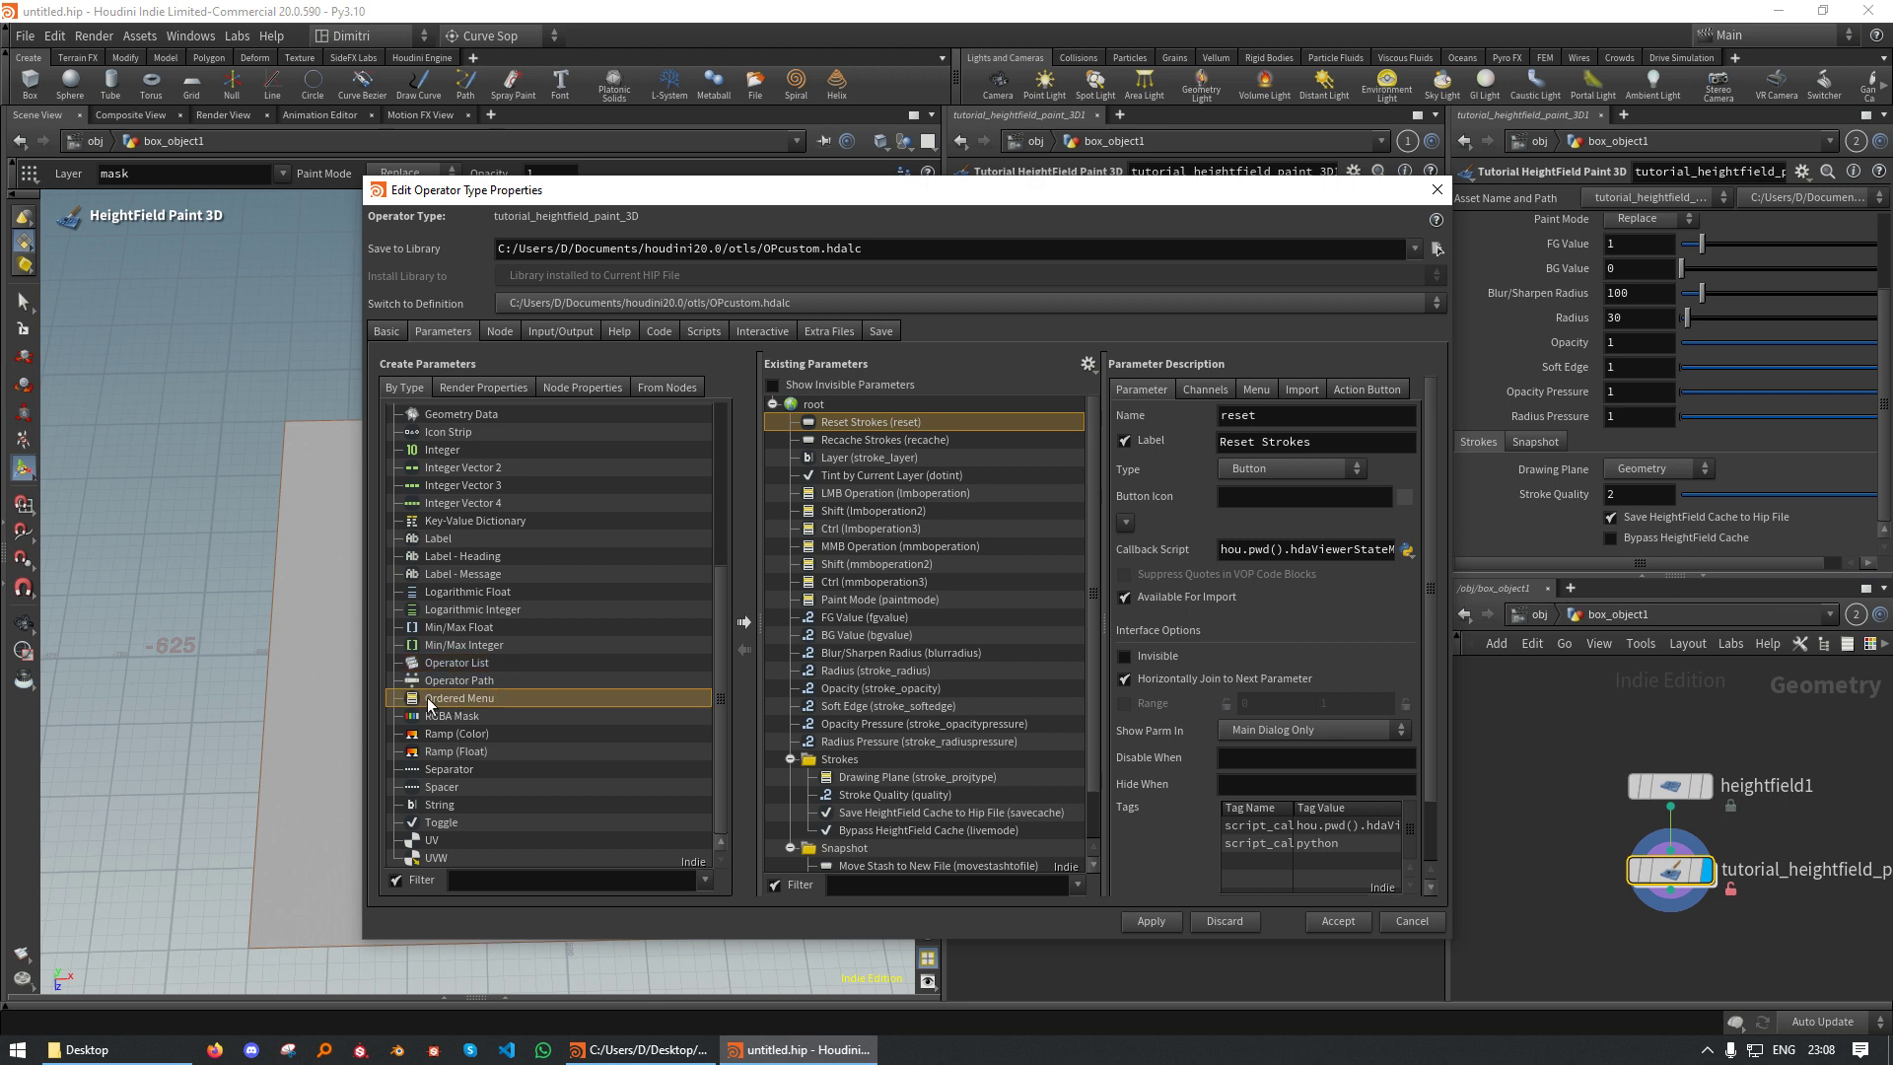
drag(899, 458, 899, 457)
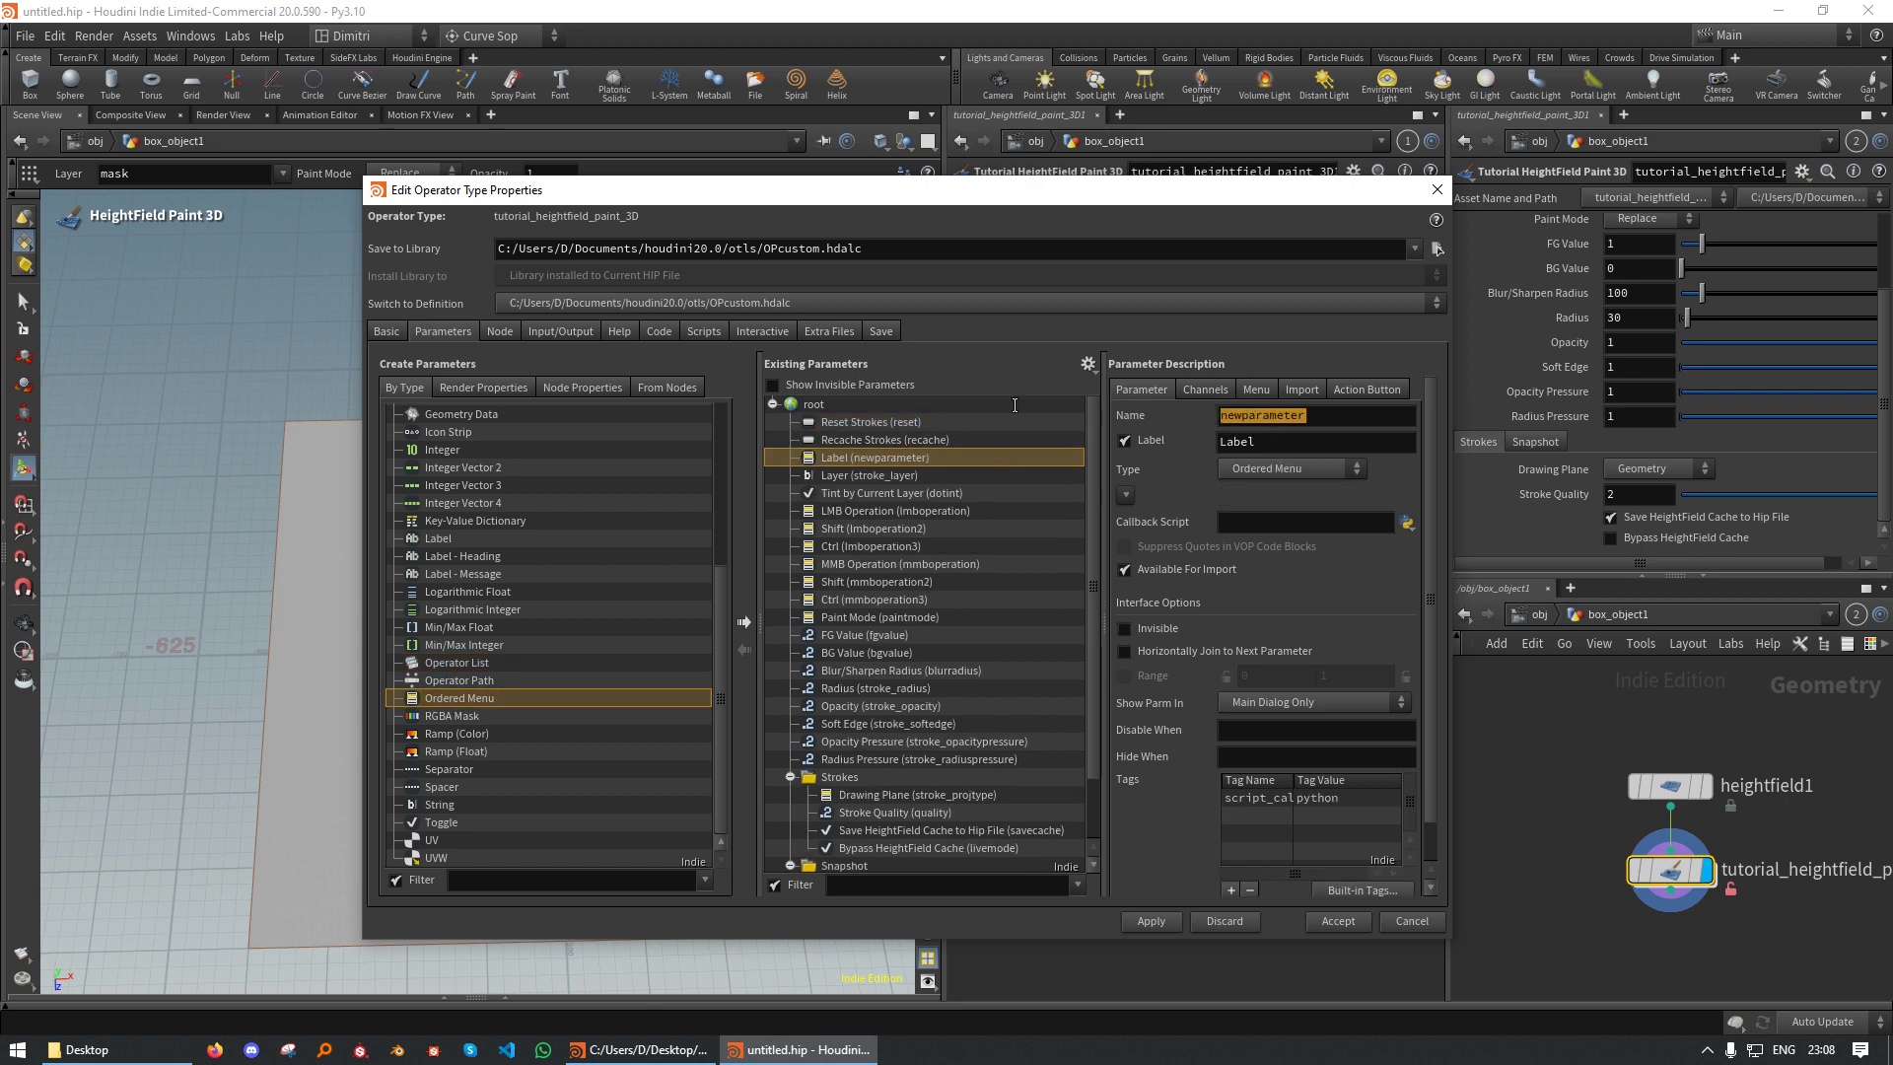
text(type)
key(Tab)
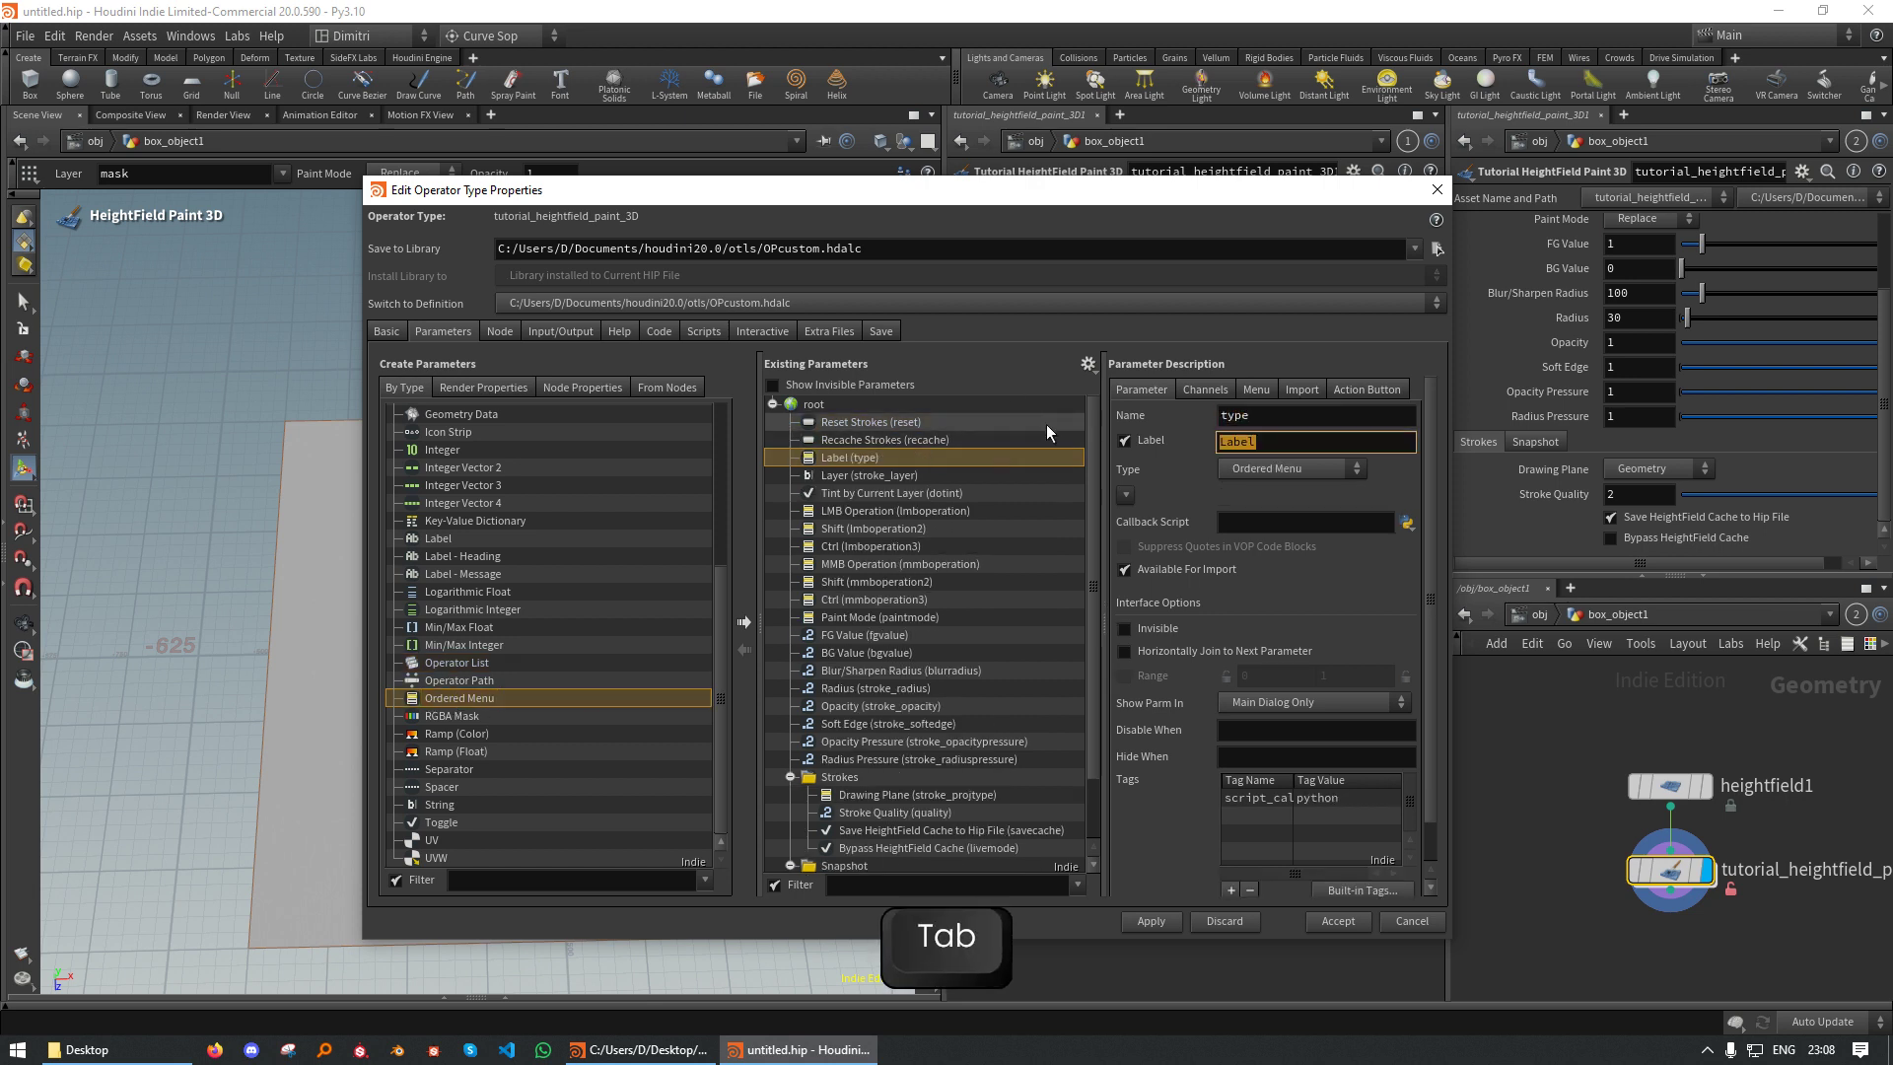
text(Type)
key(Return)
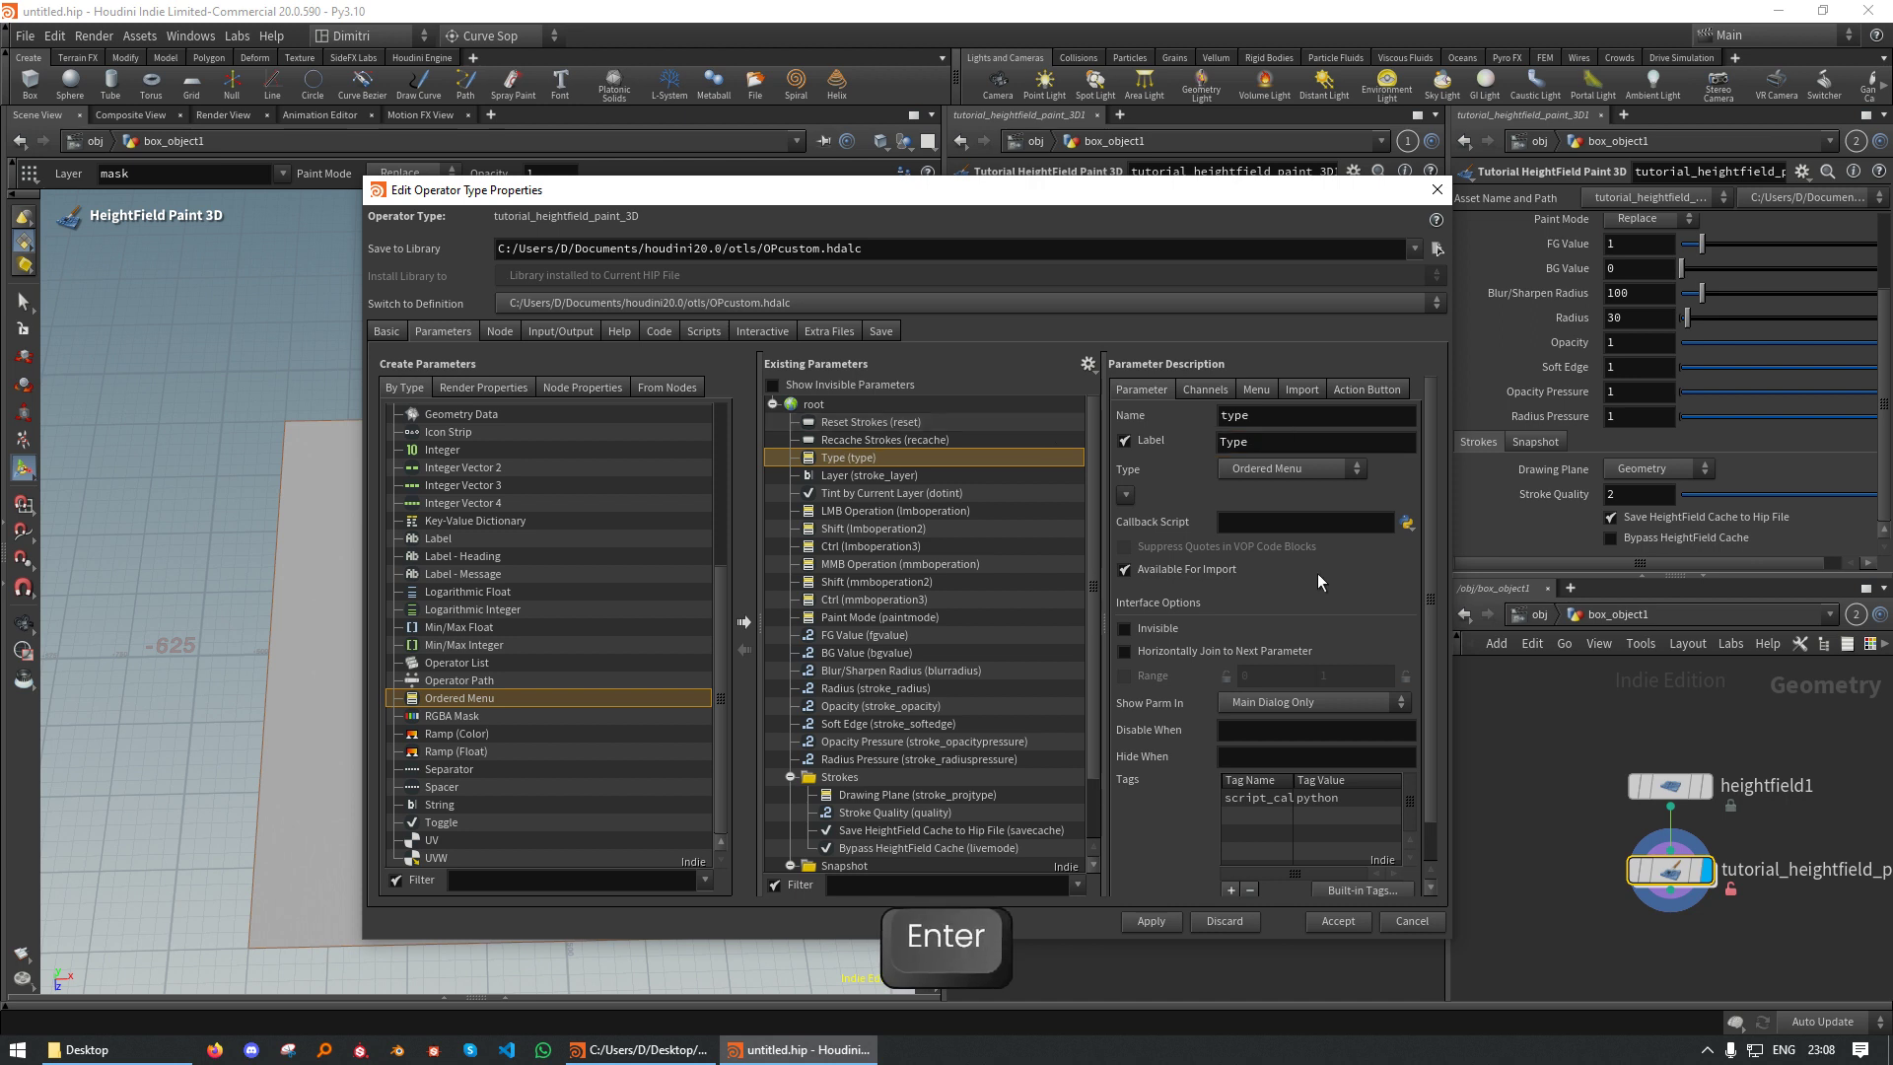
scroll(1317, 572, down, 1)
scroll(1207, 636, up, 1)
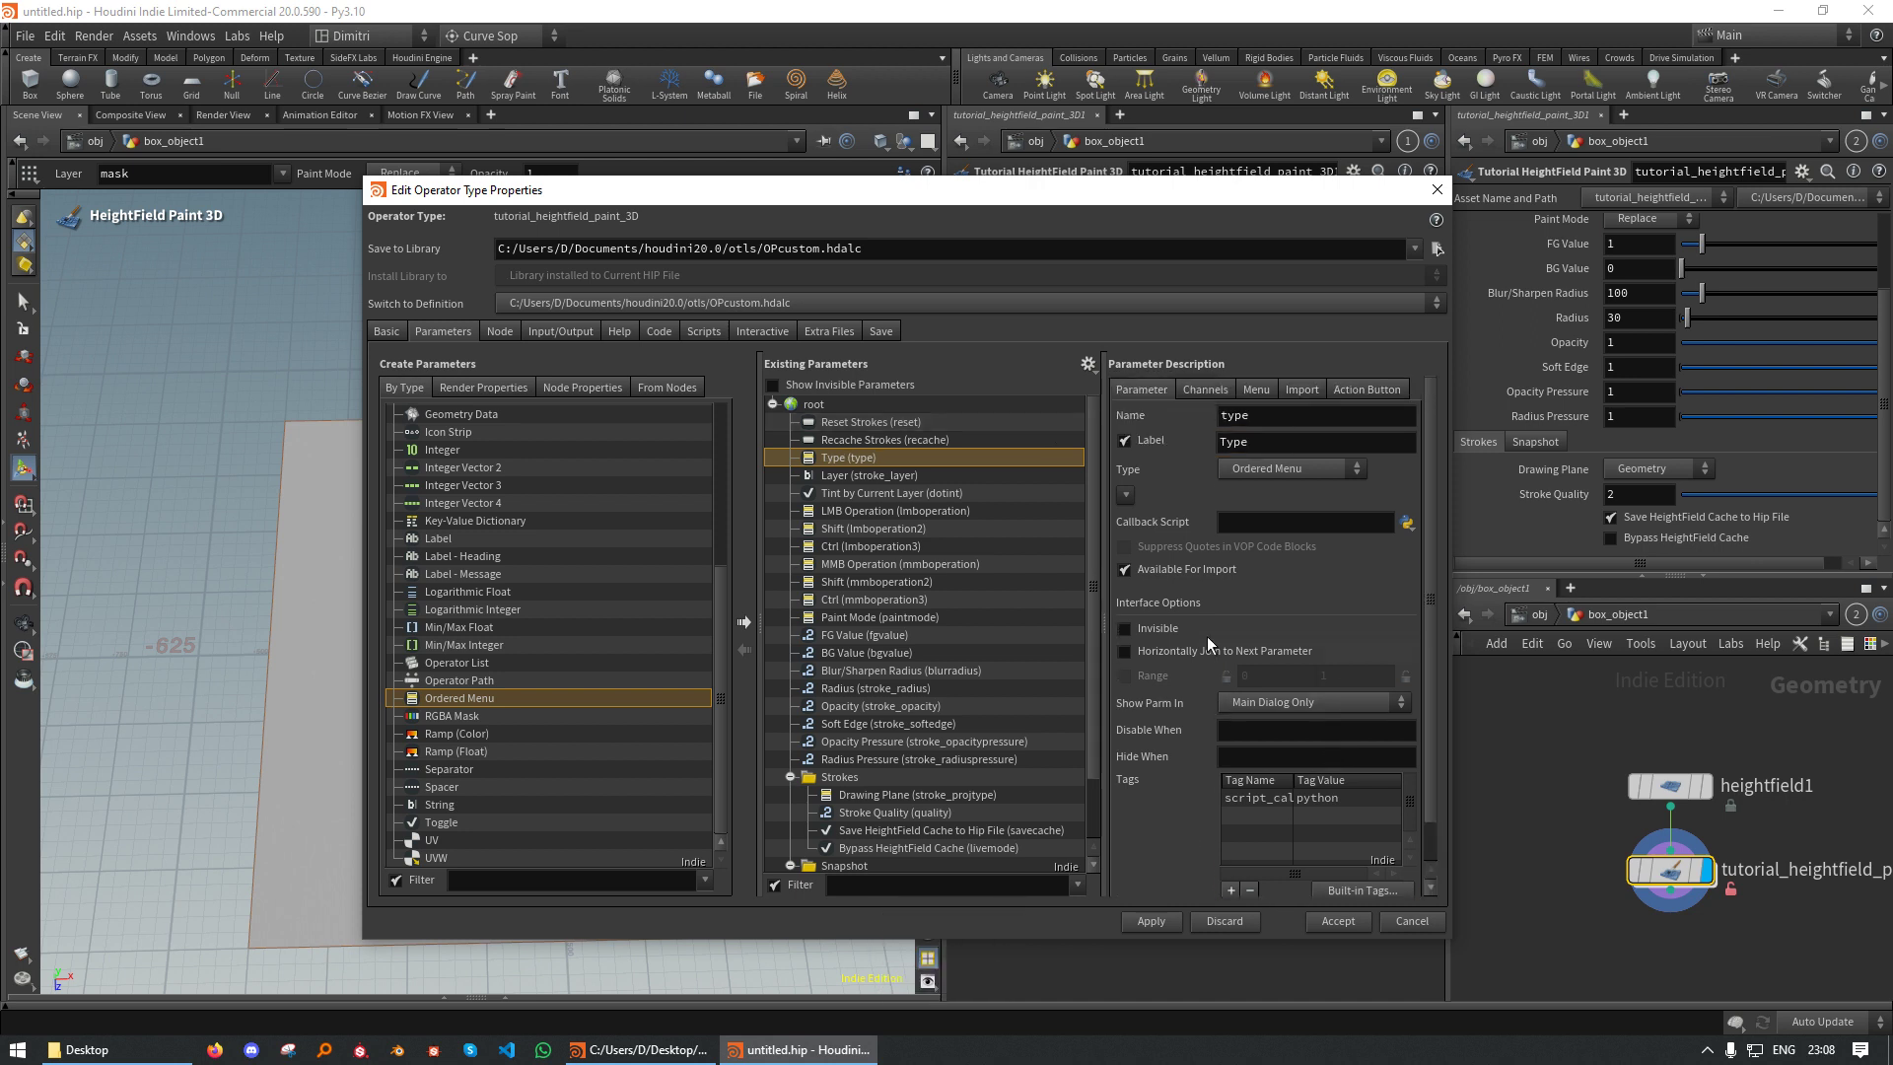
Give the Type menu the items 0 Shpere and 1 Pighead, save them to the asset, and check the new menu
click(1205, 390)
click(1256, 389)
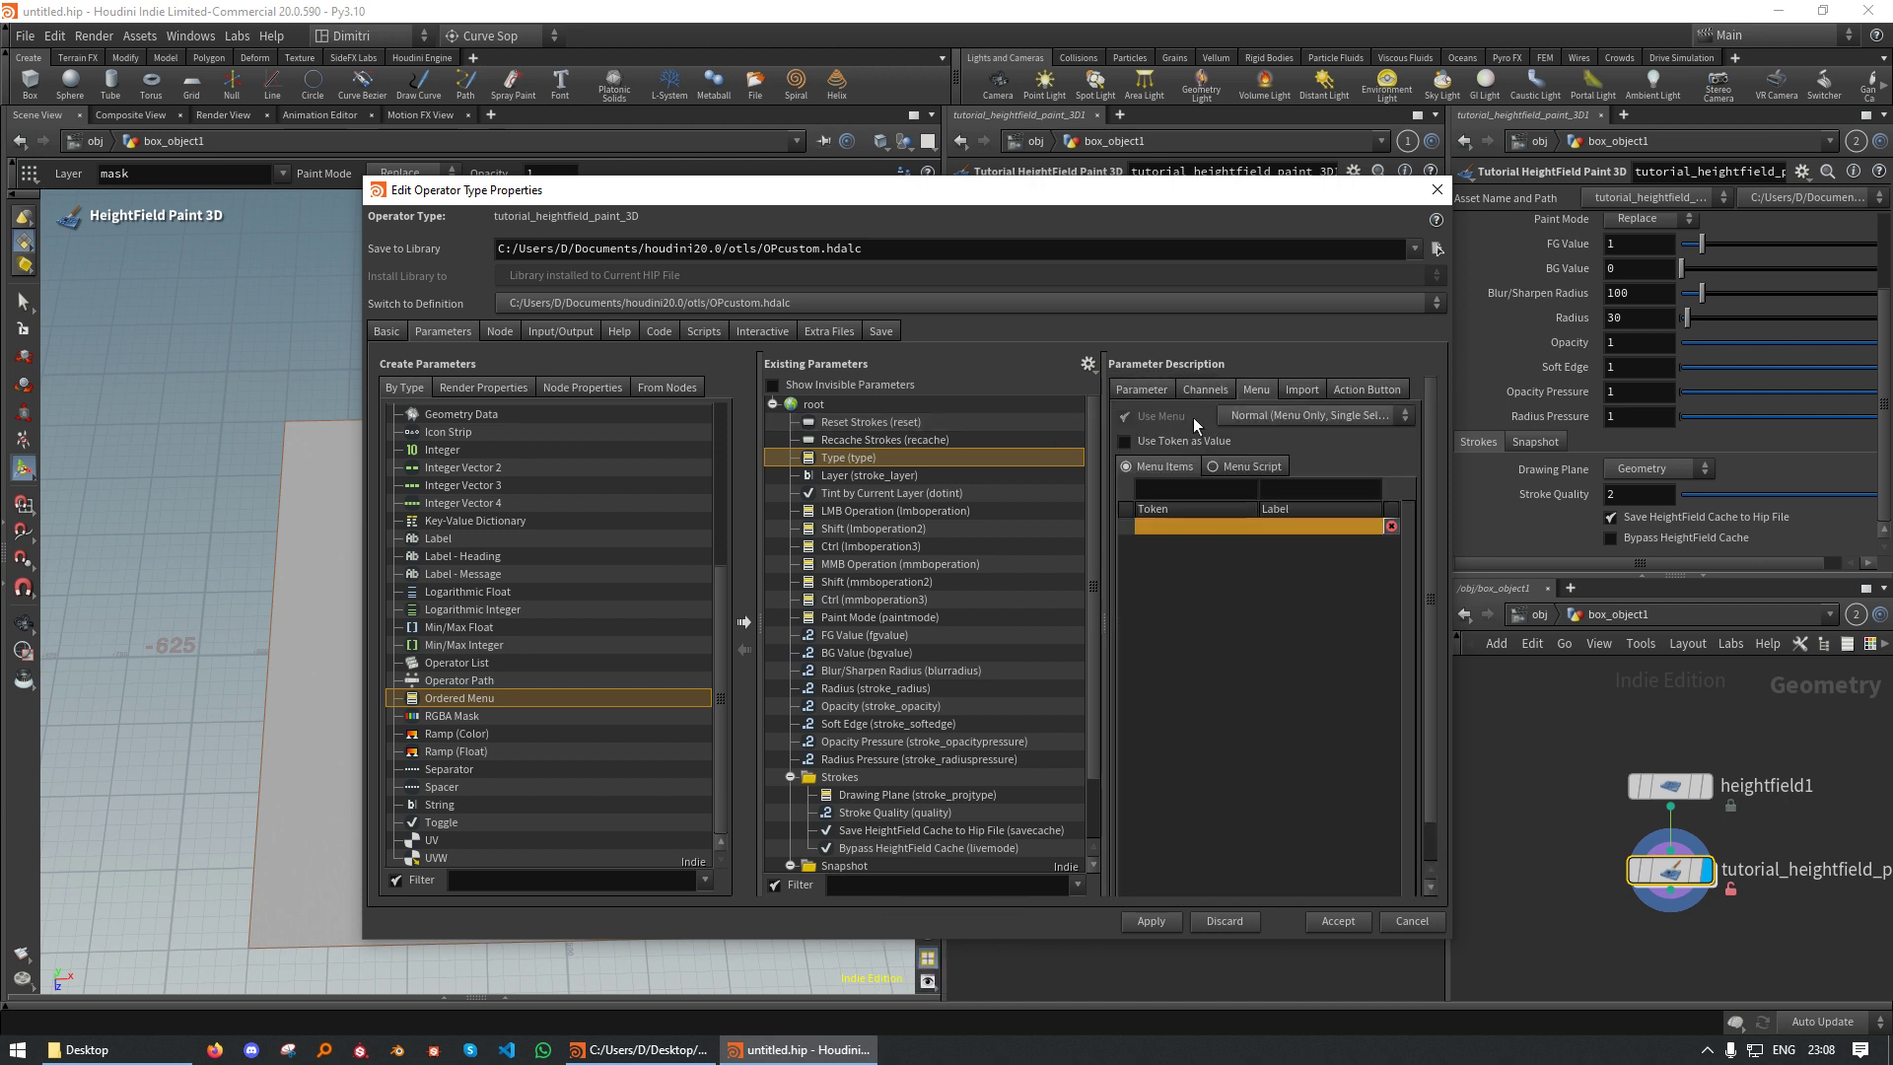
click(1212, 490)
click(1307, 490)
text(Shpere)
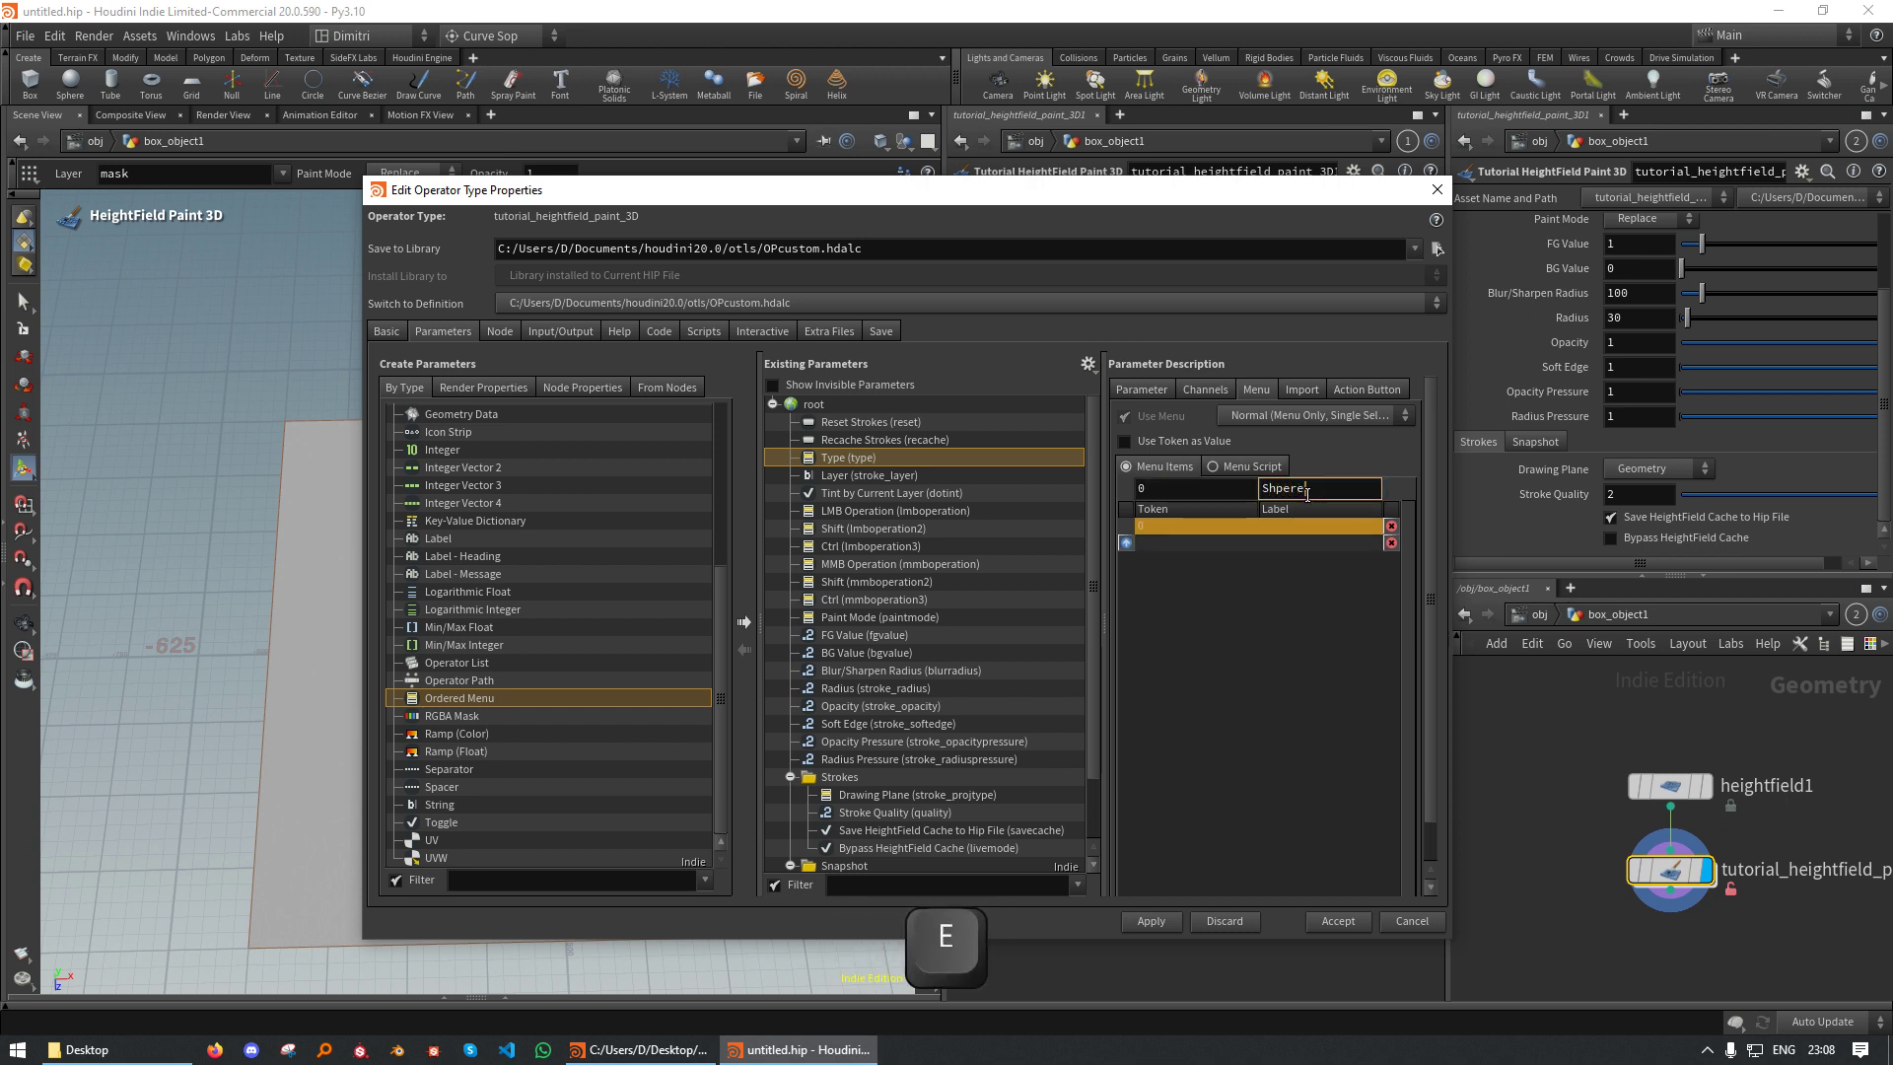
key(Return)
click(1251, 490)
text(1)
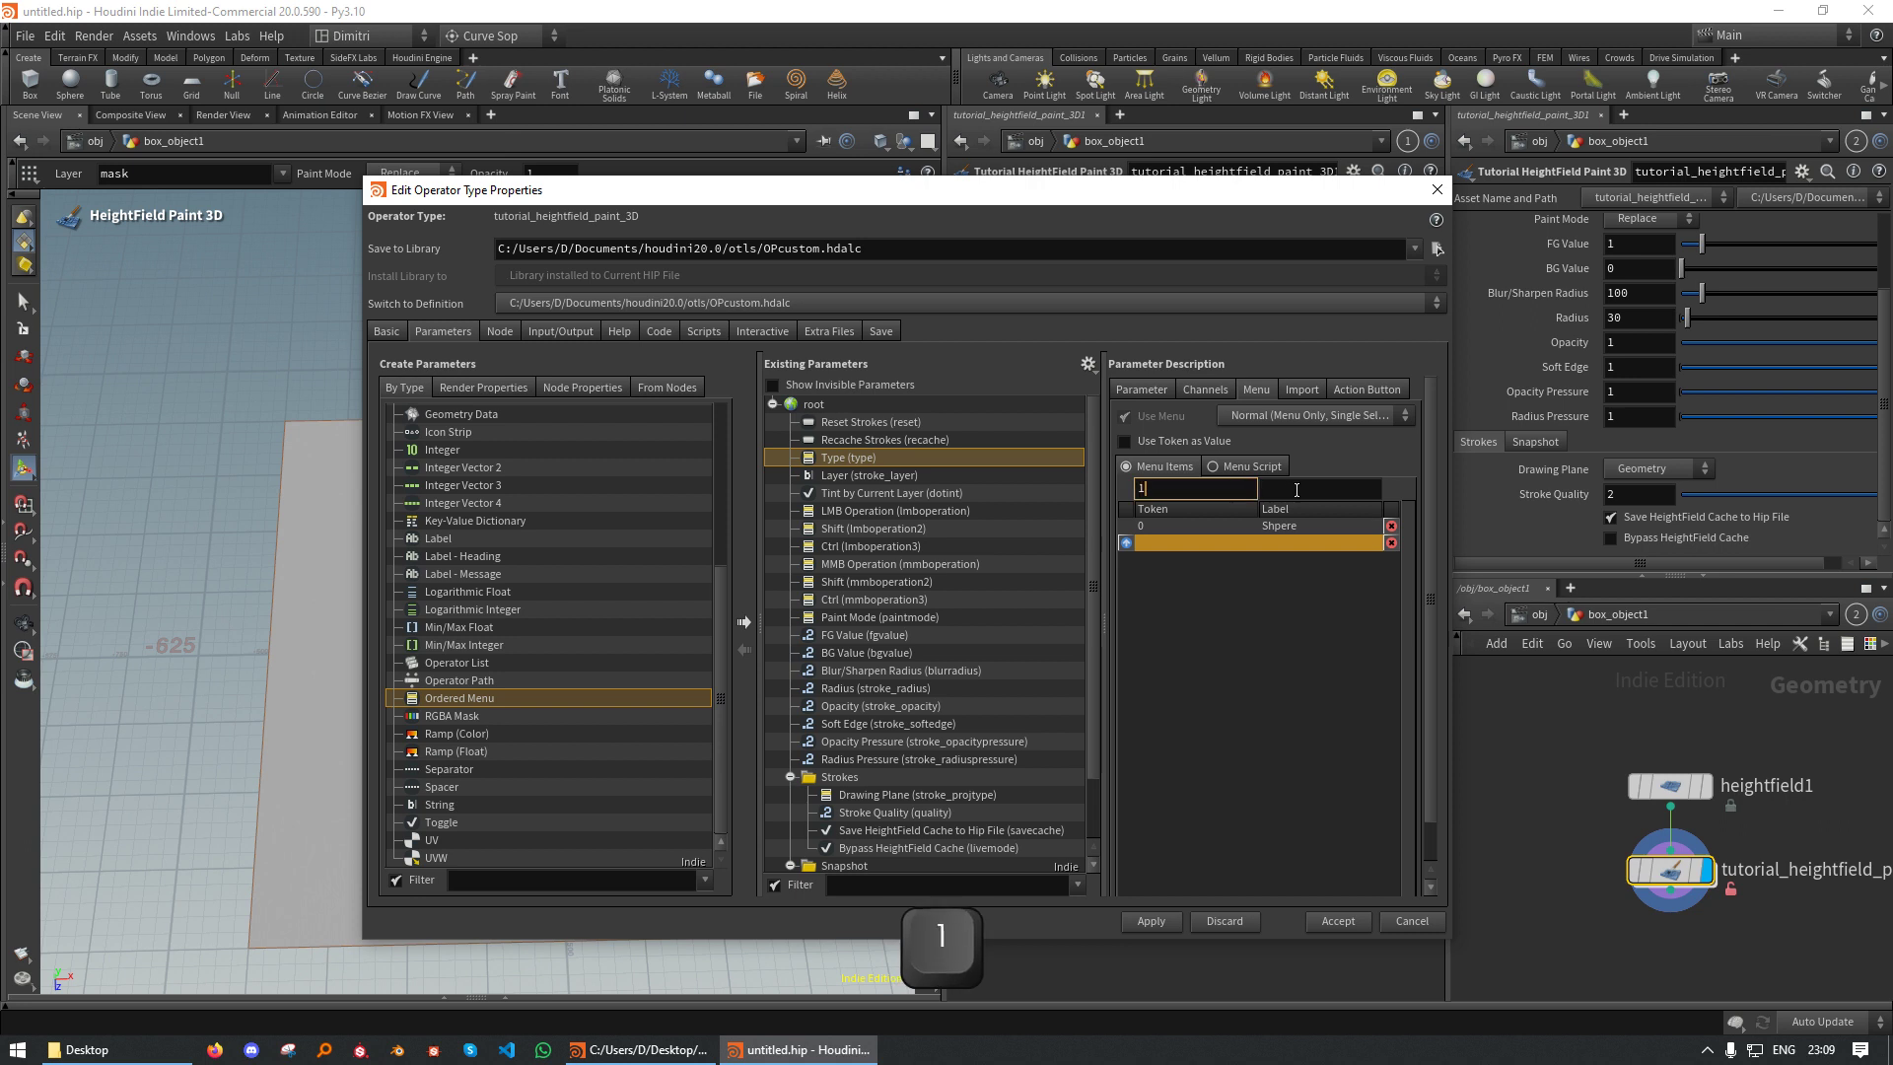
click(1298, 490)
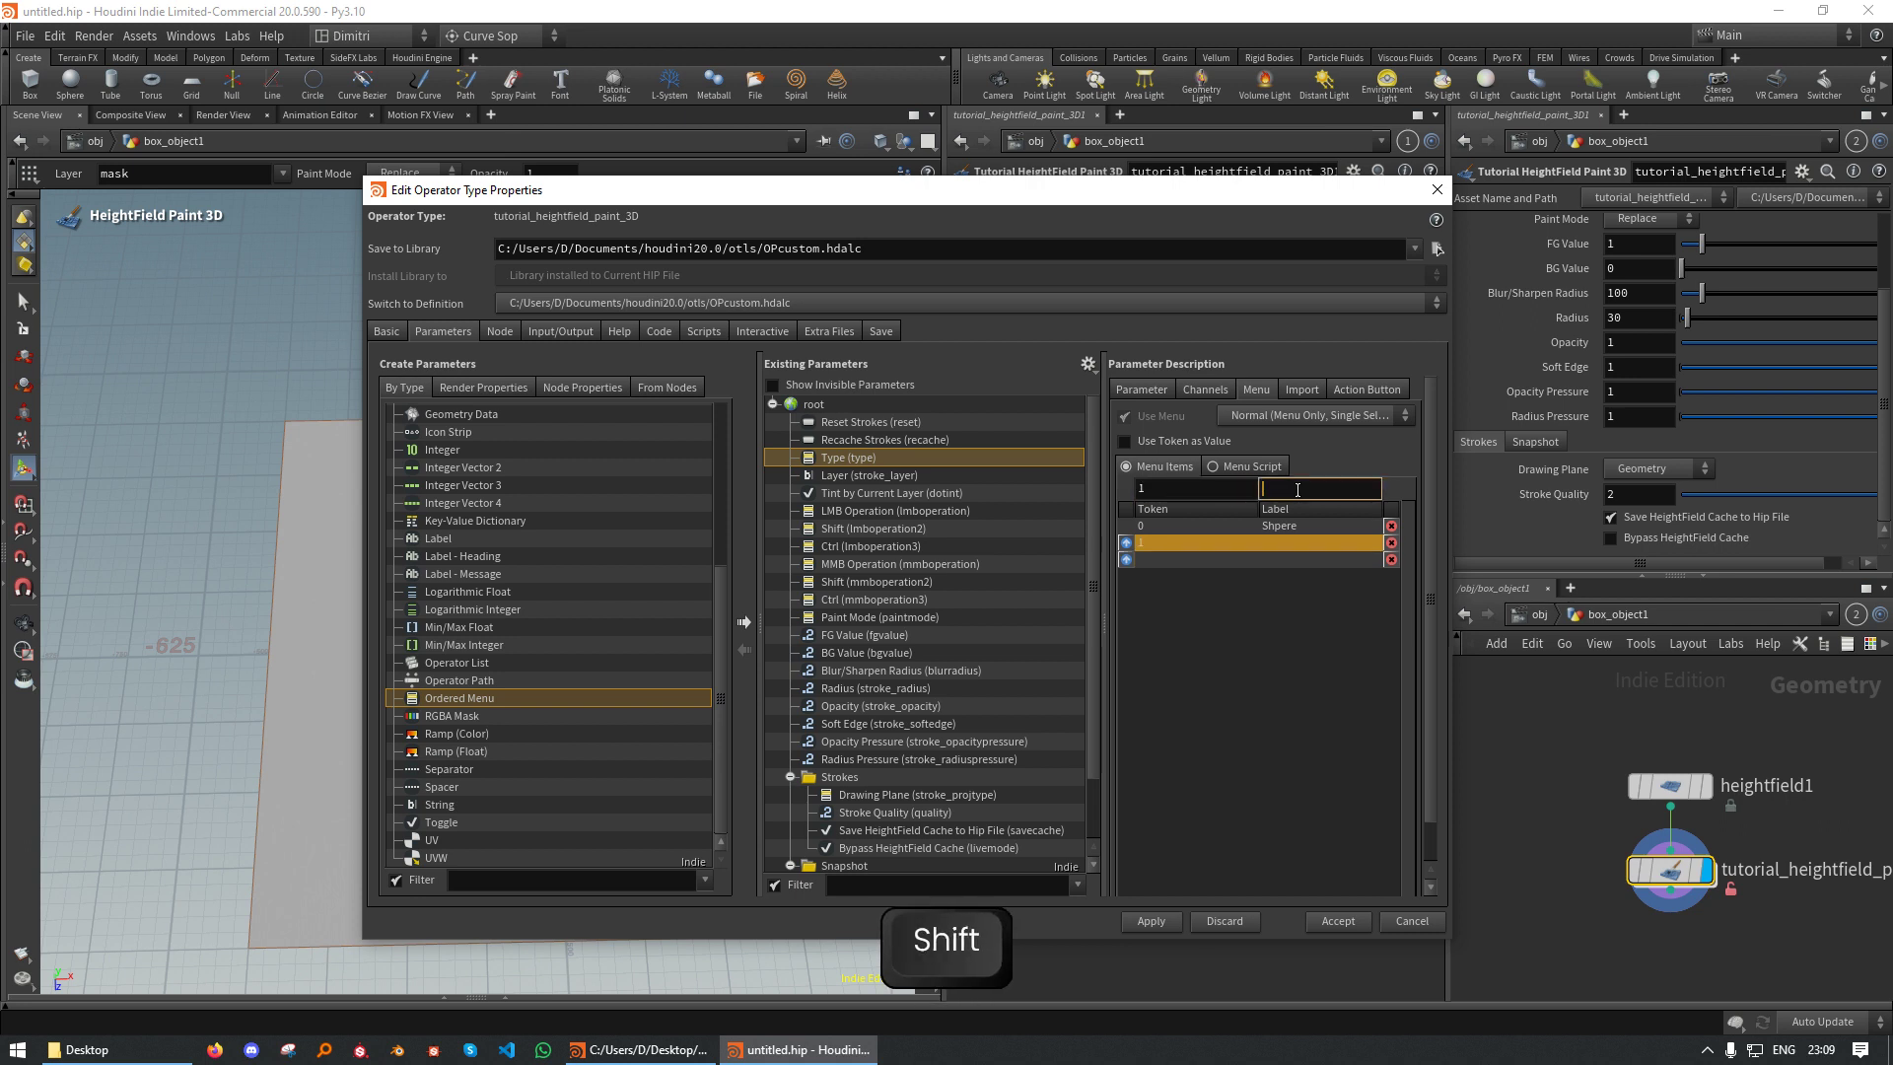
text(Spirad)
key(Return)
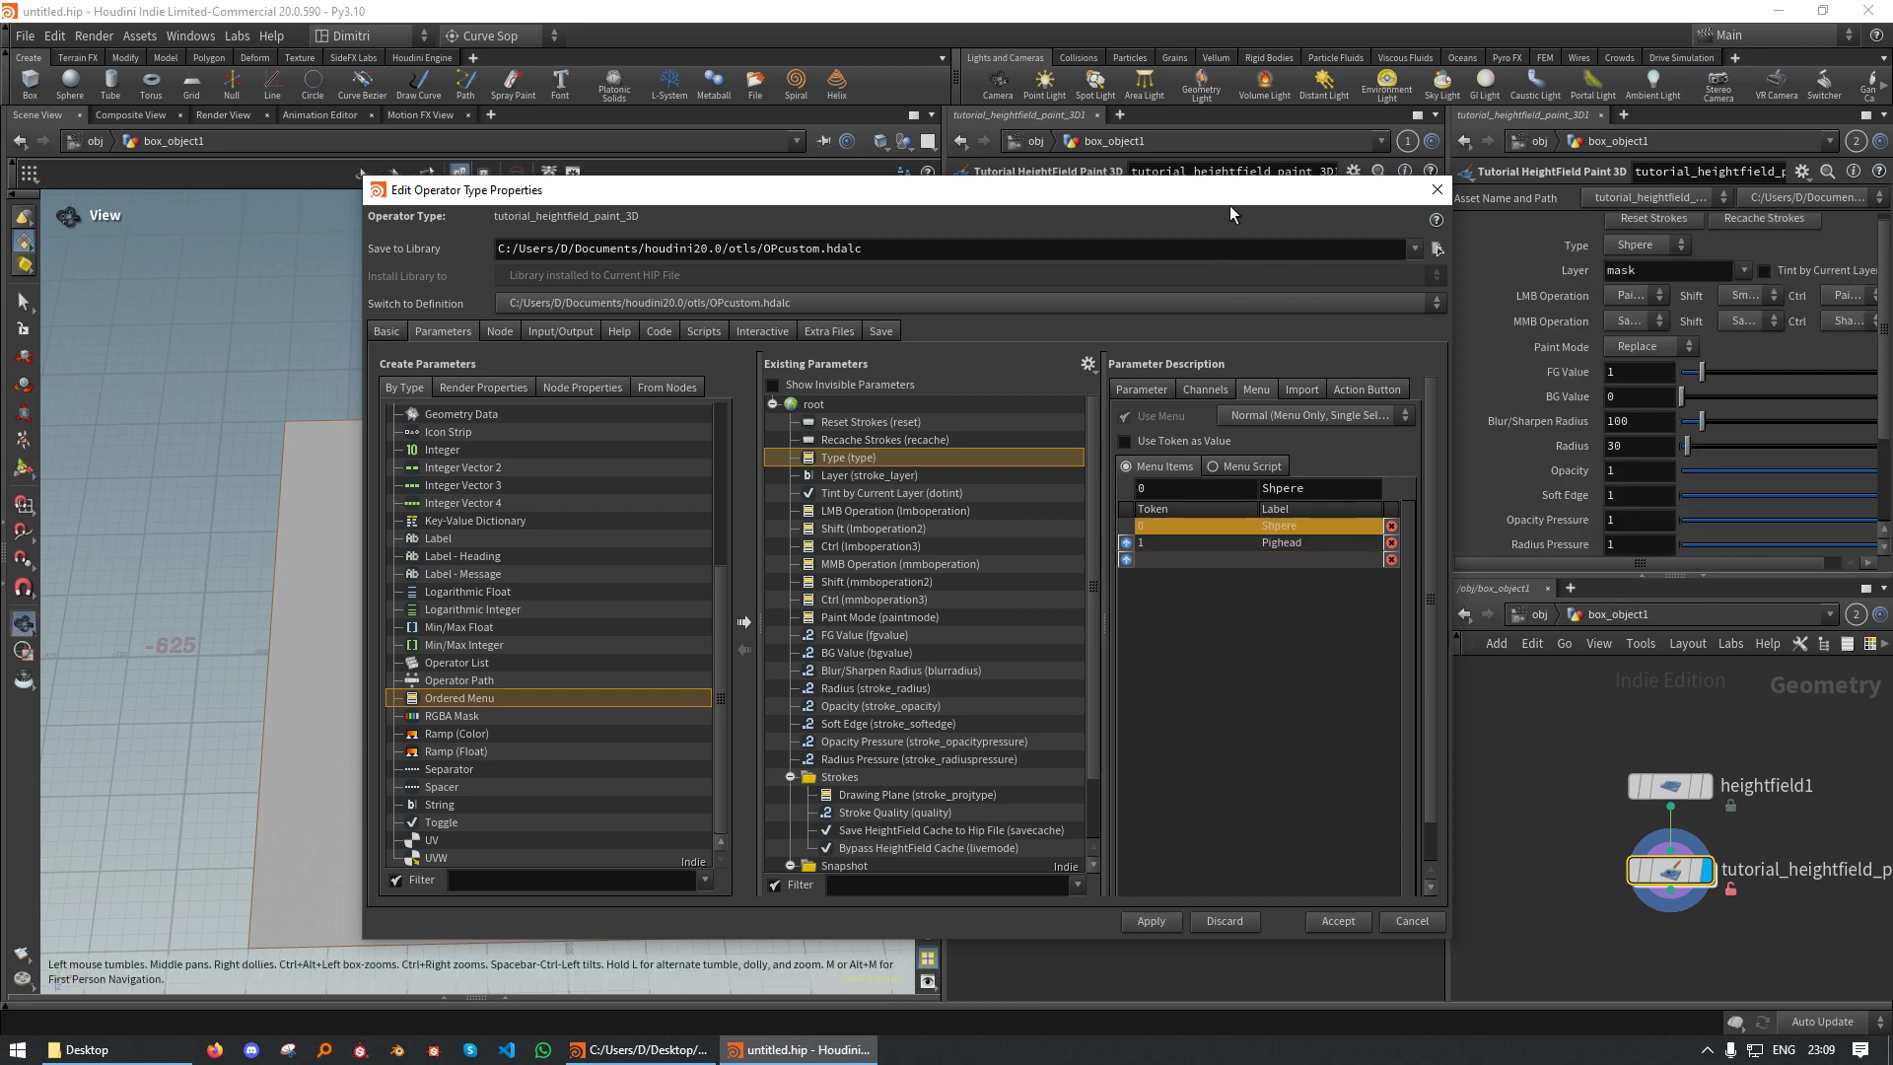
click(1437, 189)
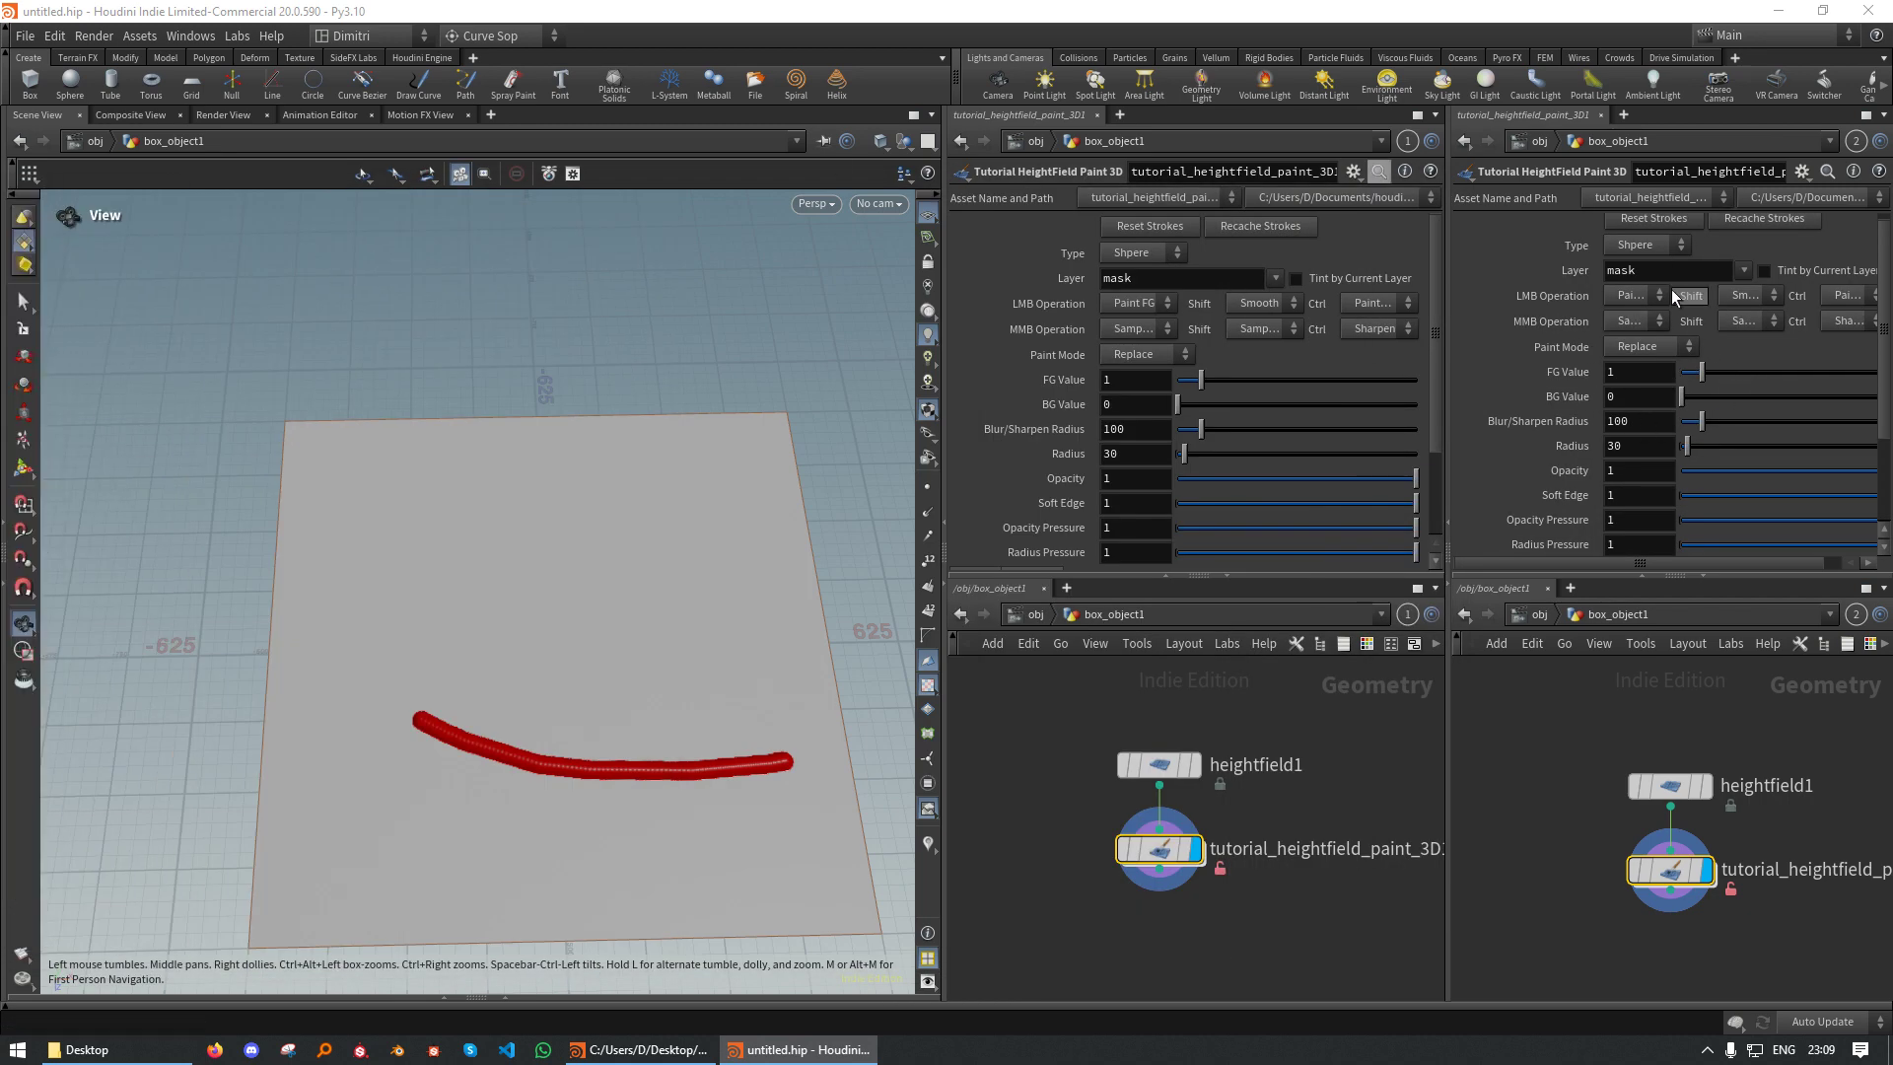
scroll(1742, 300, down, 1)
scroll(1666, 326, up, 1)
scroll(1643, 333, up, 1)
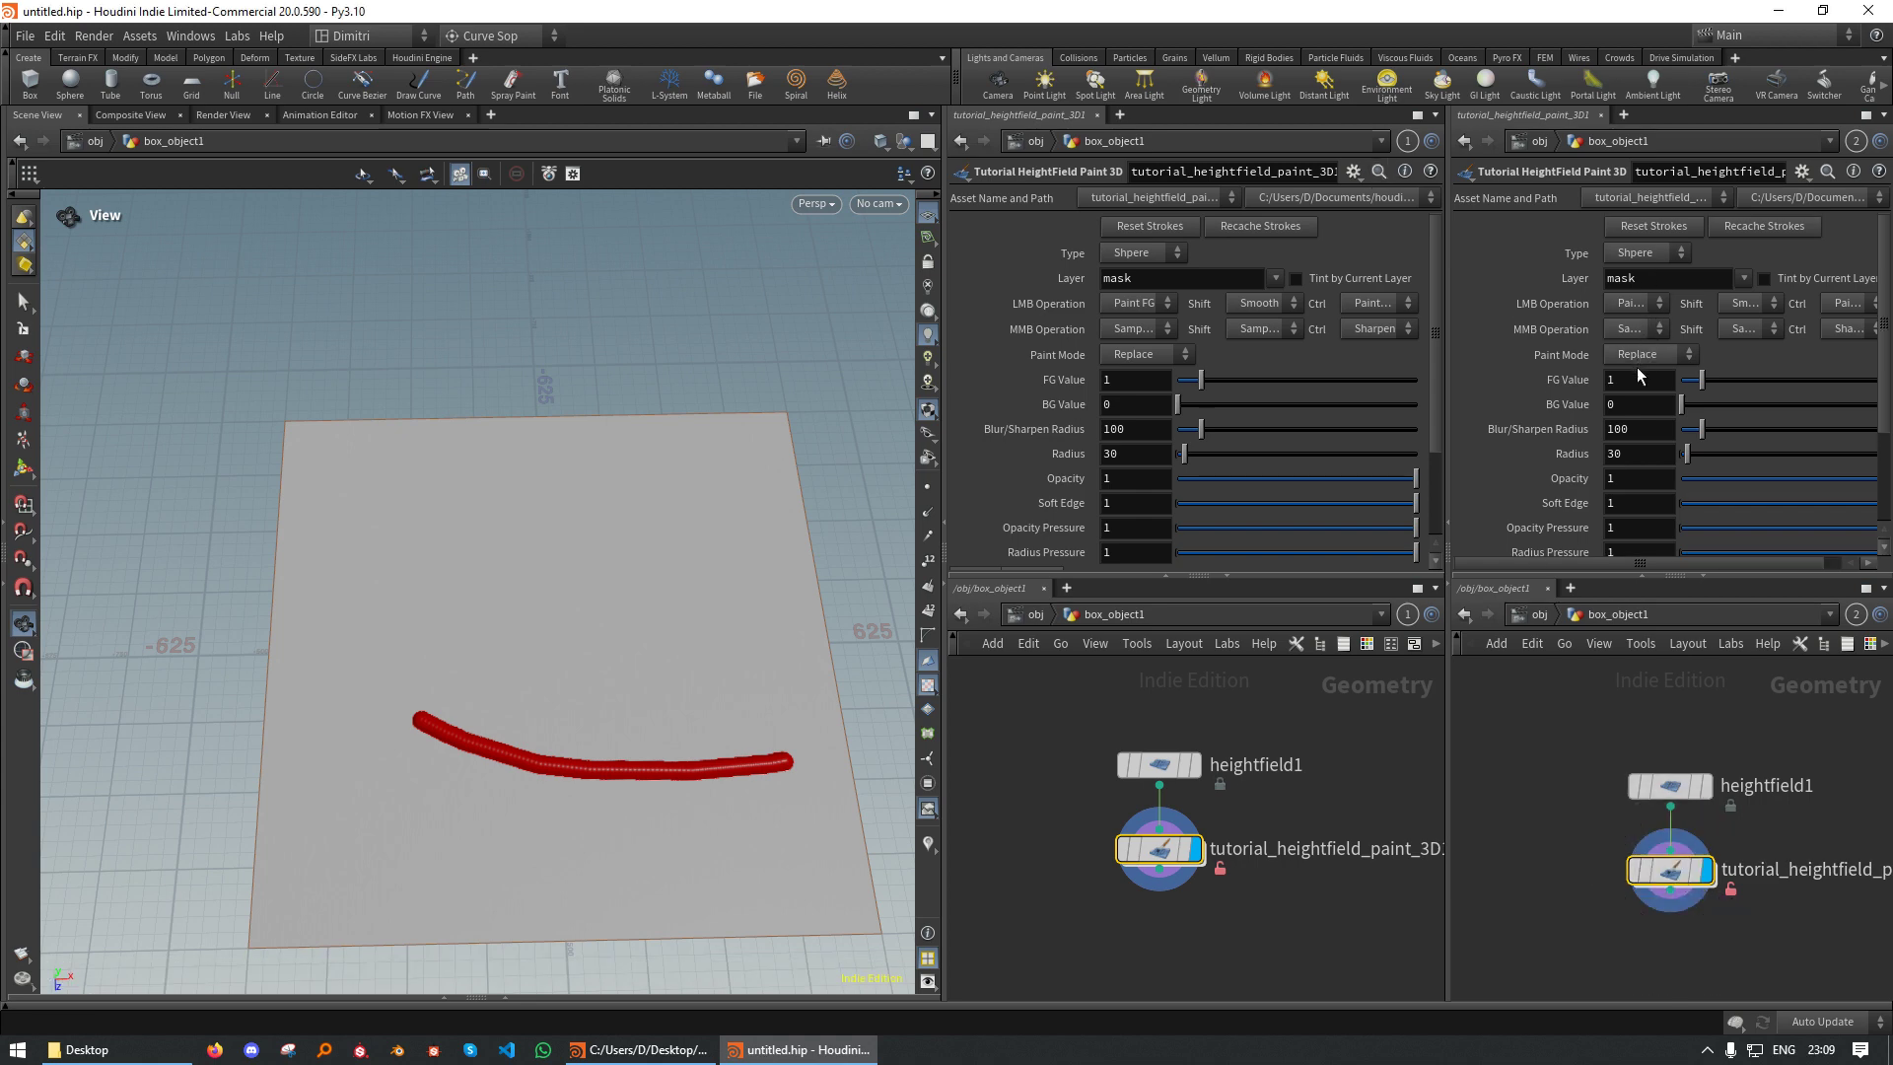
click(1657, 254)
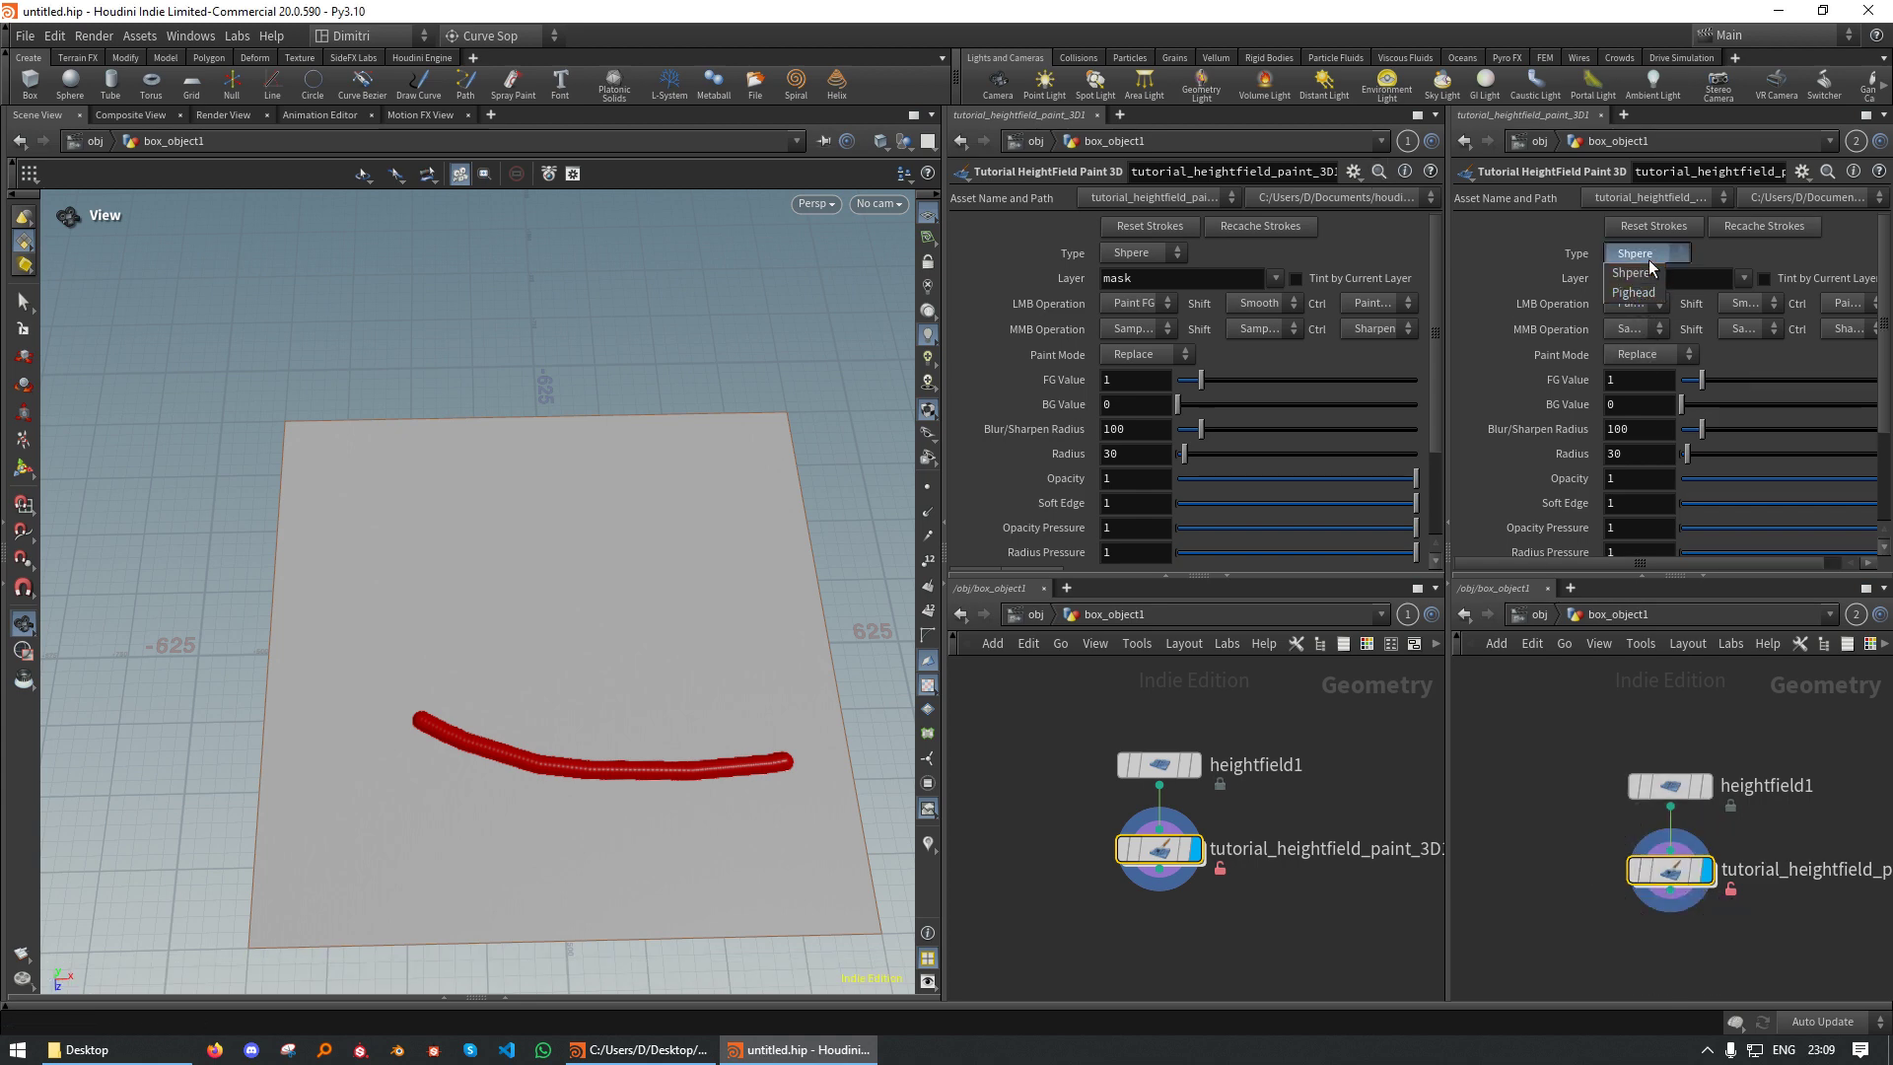
Inside the asset, drive switch1's Select Input with a relative reference to the new menu, ch("../type")
double_click(1182, 836)
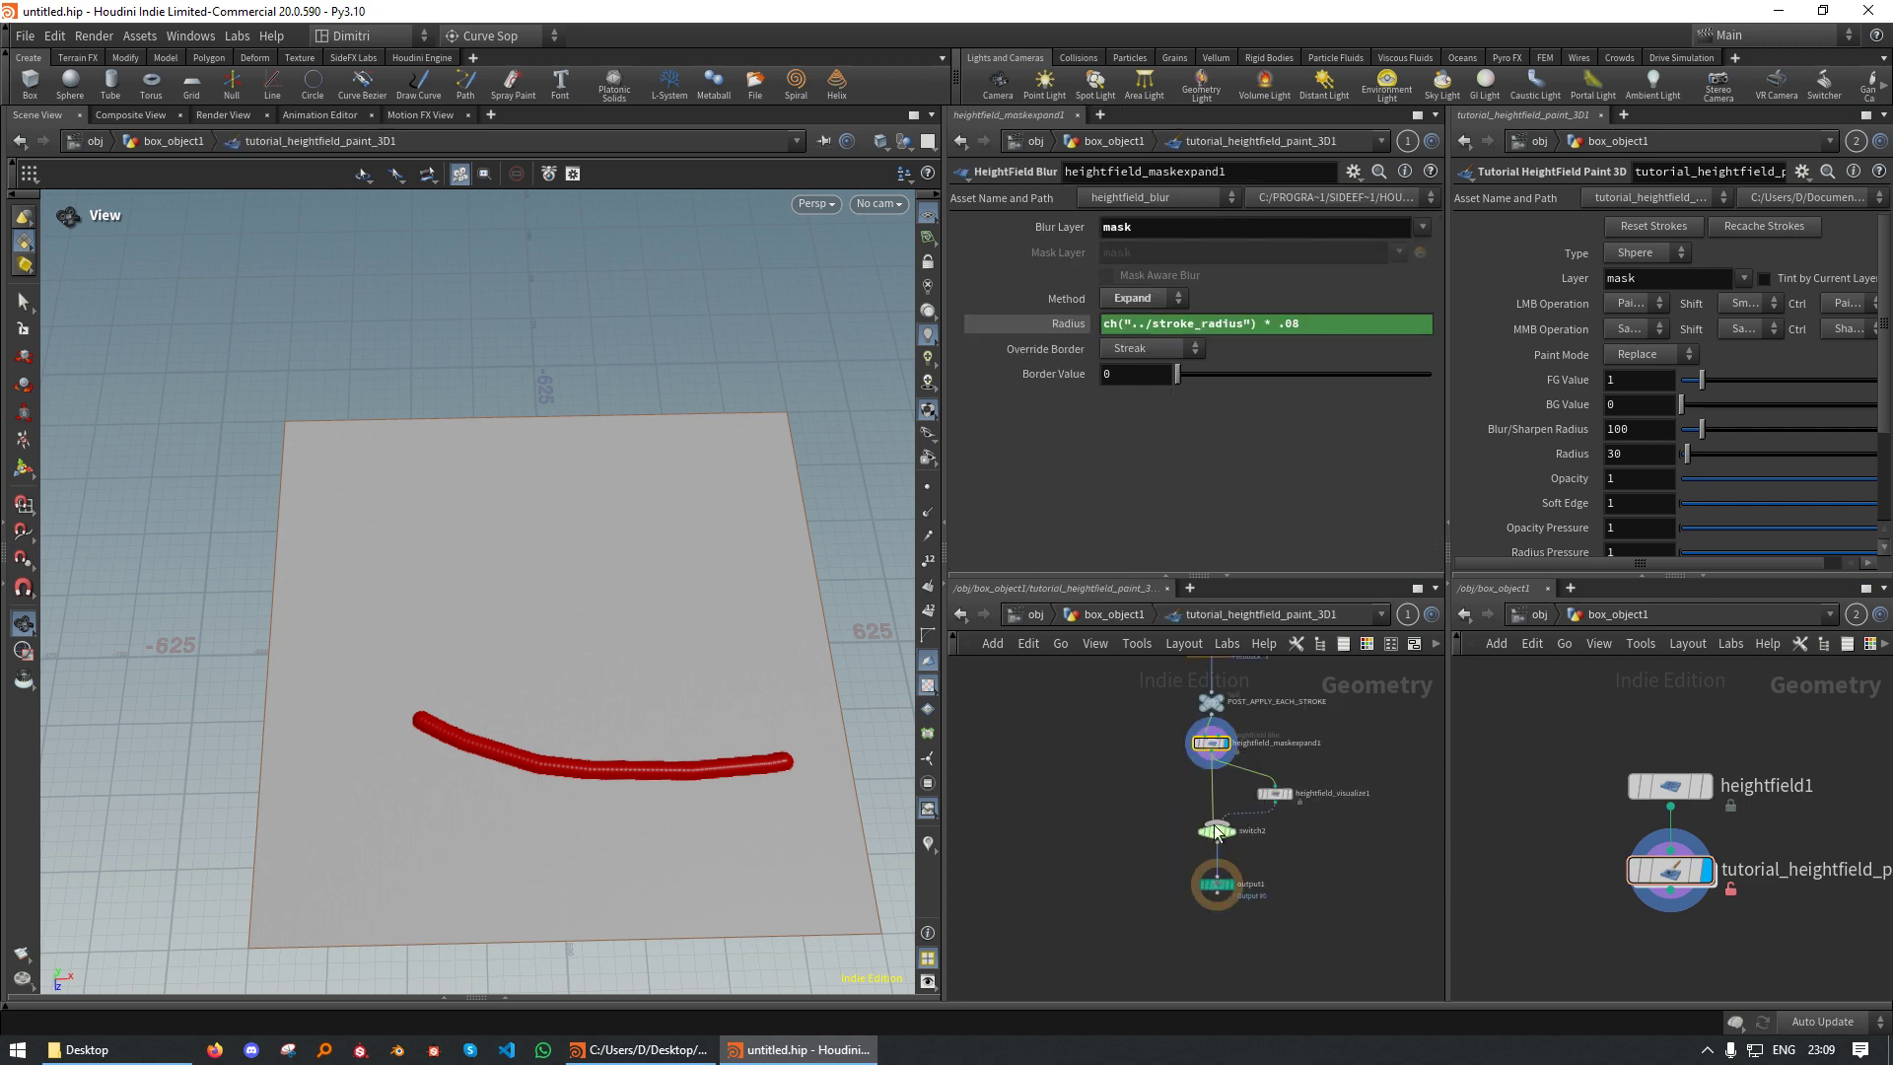
scroll(1165, 755, down, 5)
scroll(1124, 887, up, 5)
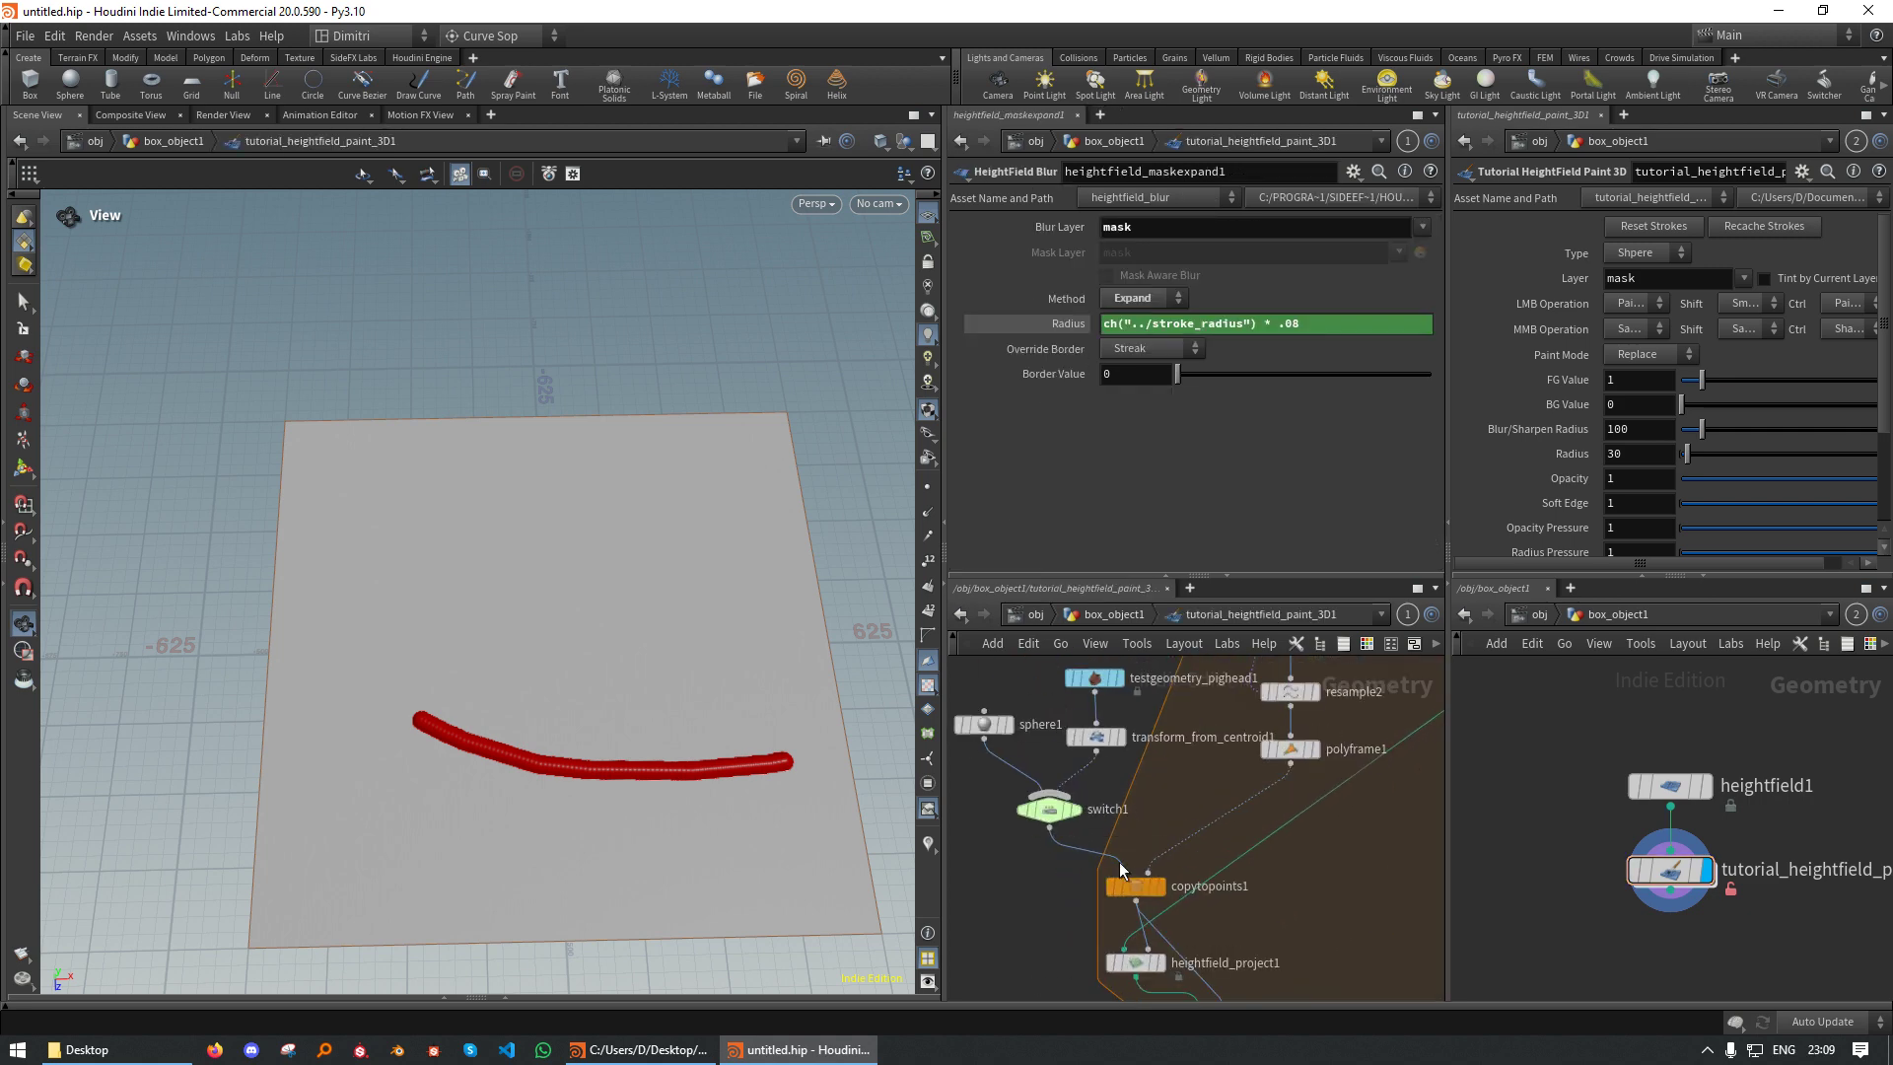
click(1187, 845)
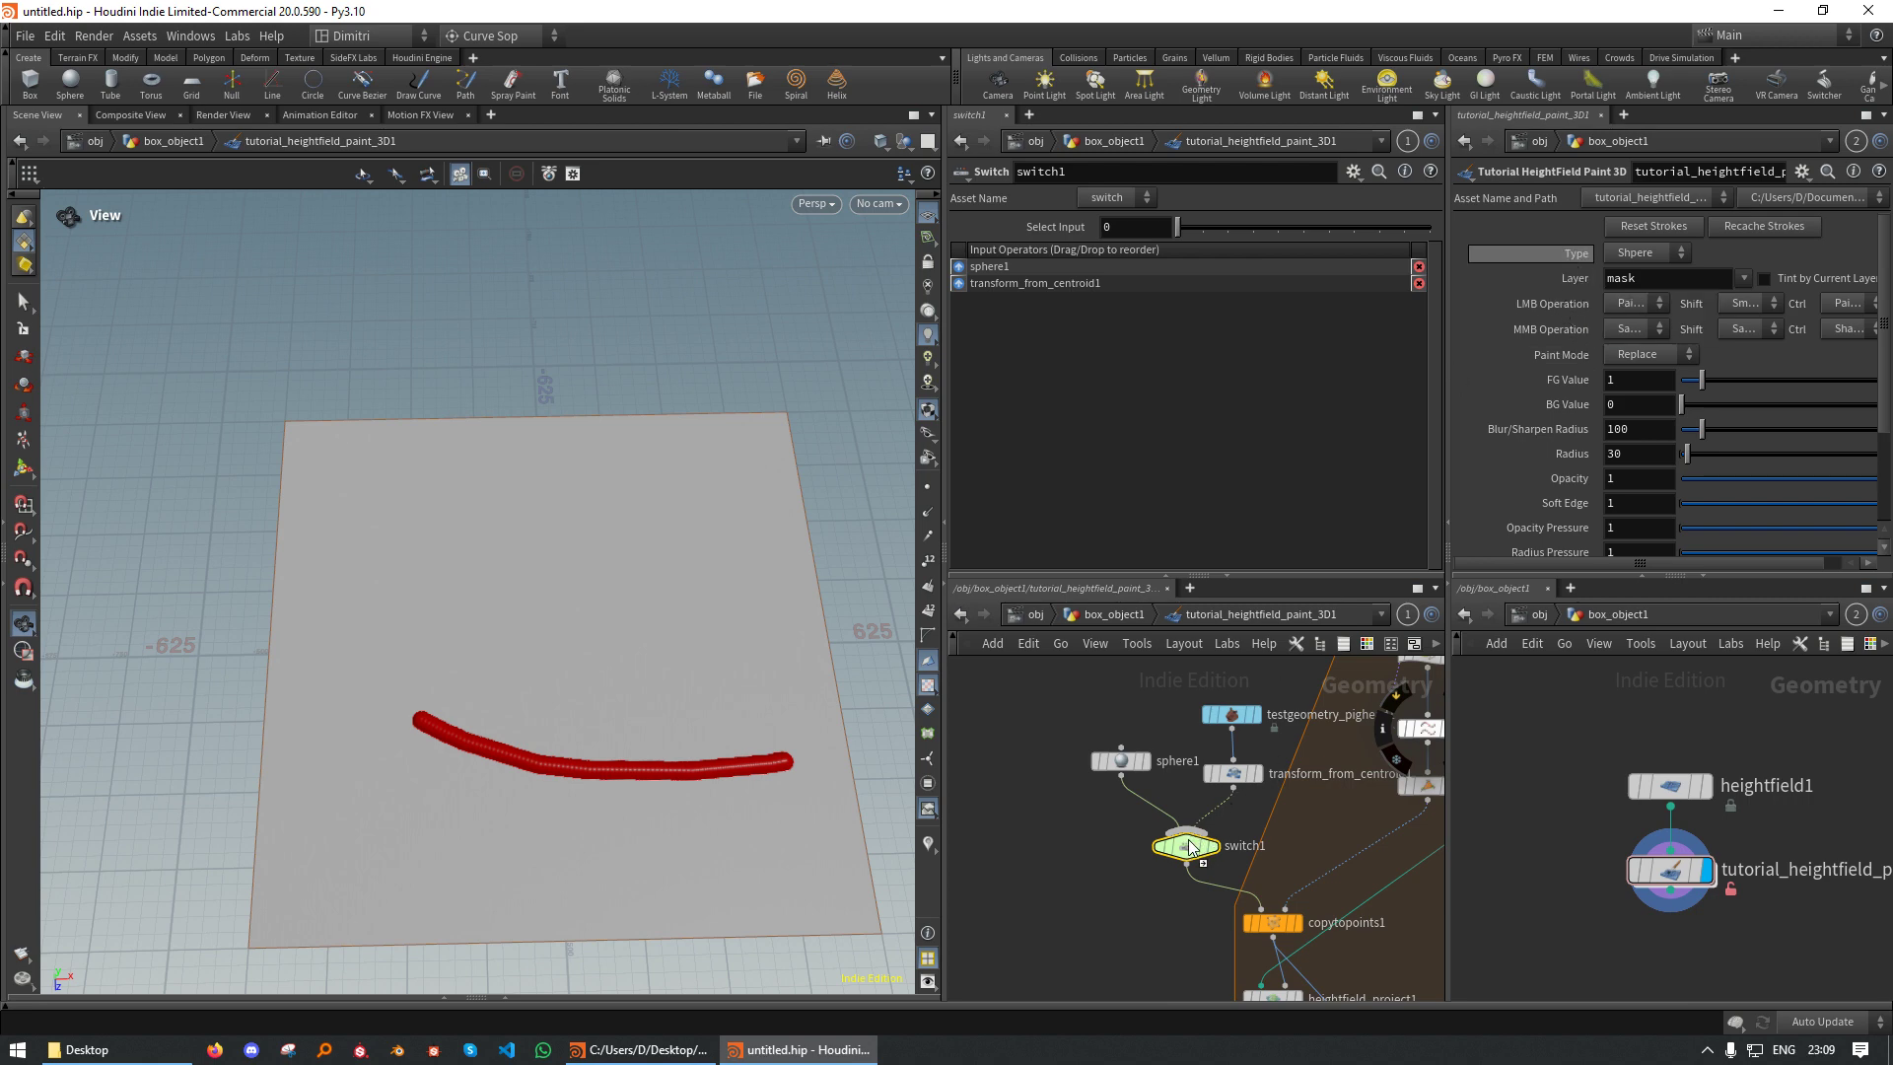
right_click(1122, 235)
click(1216, 257)
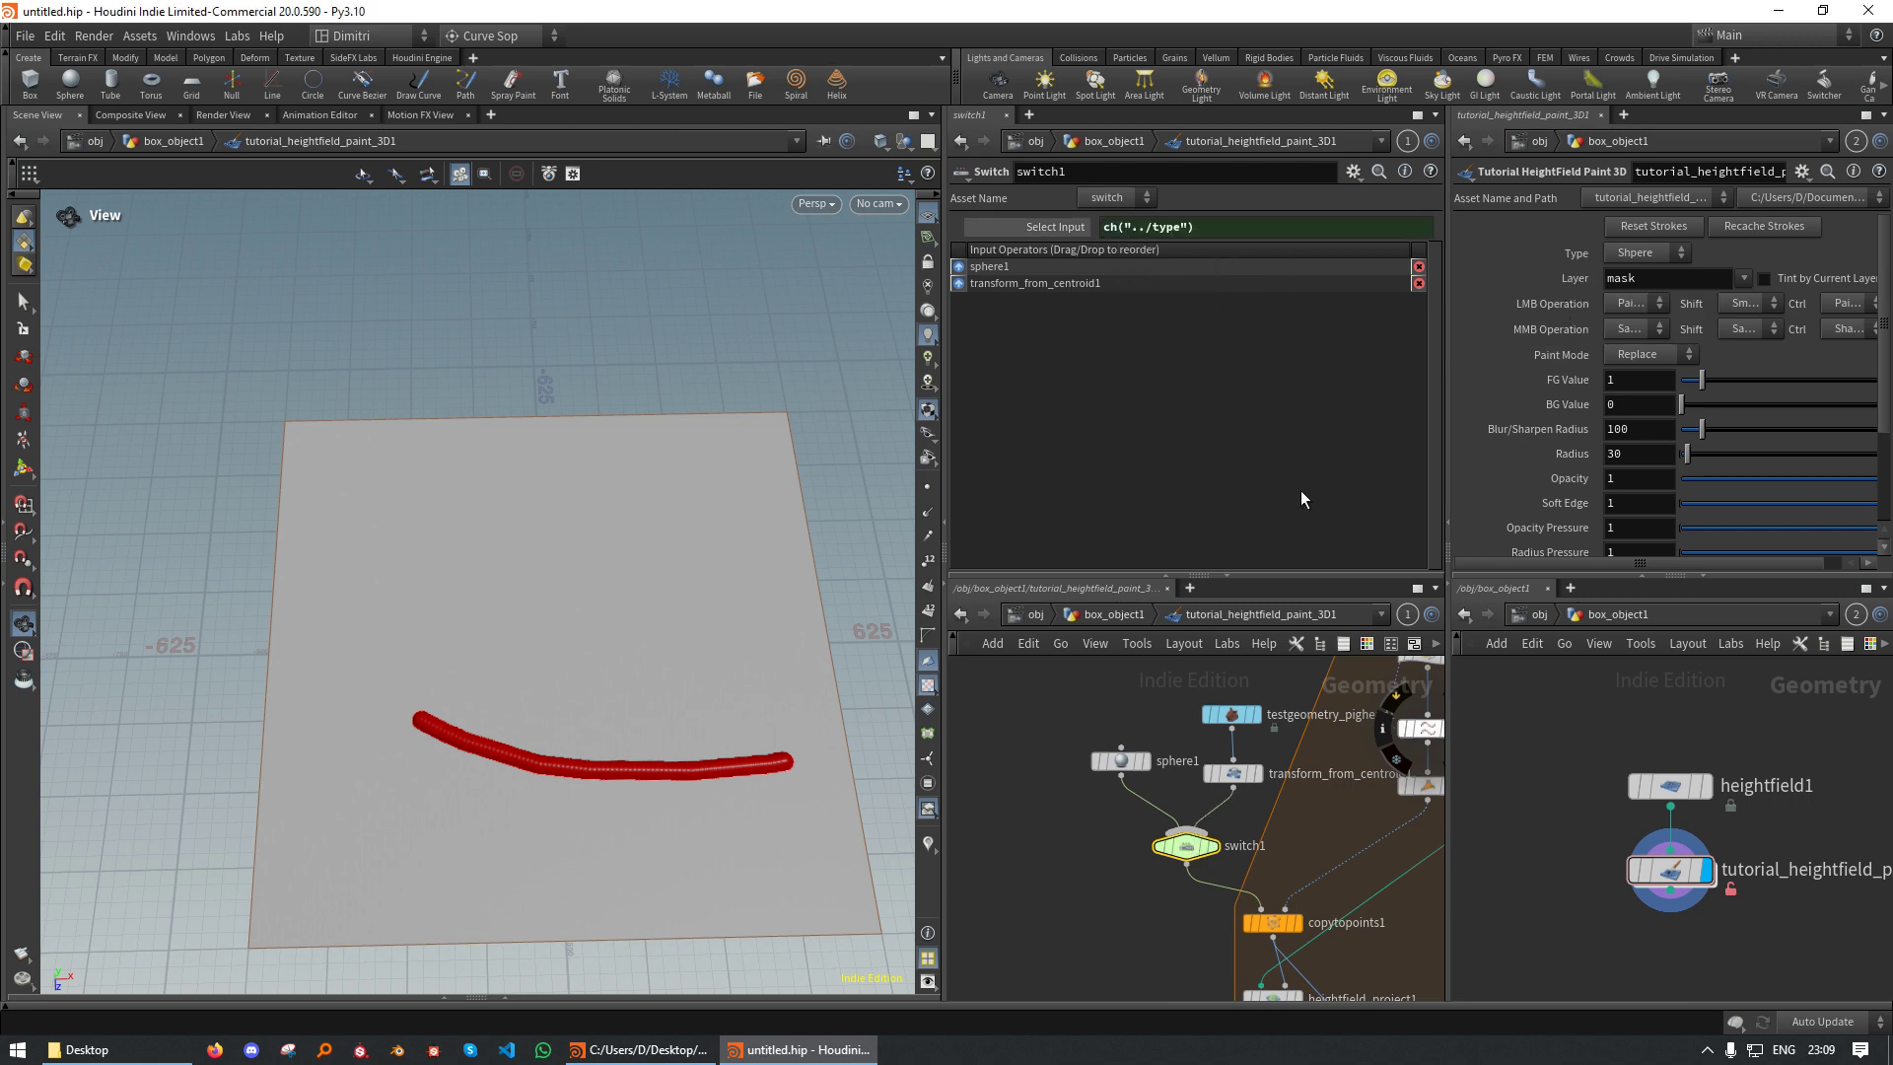
click(1065, 233)
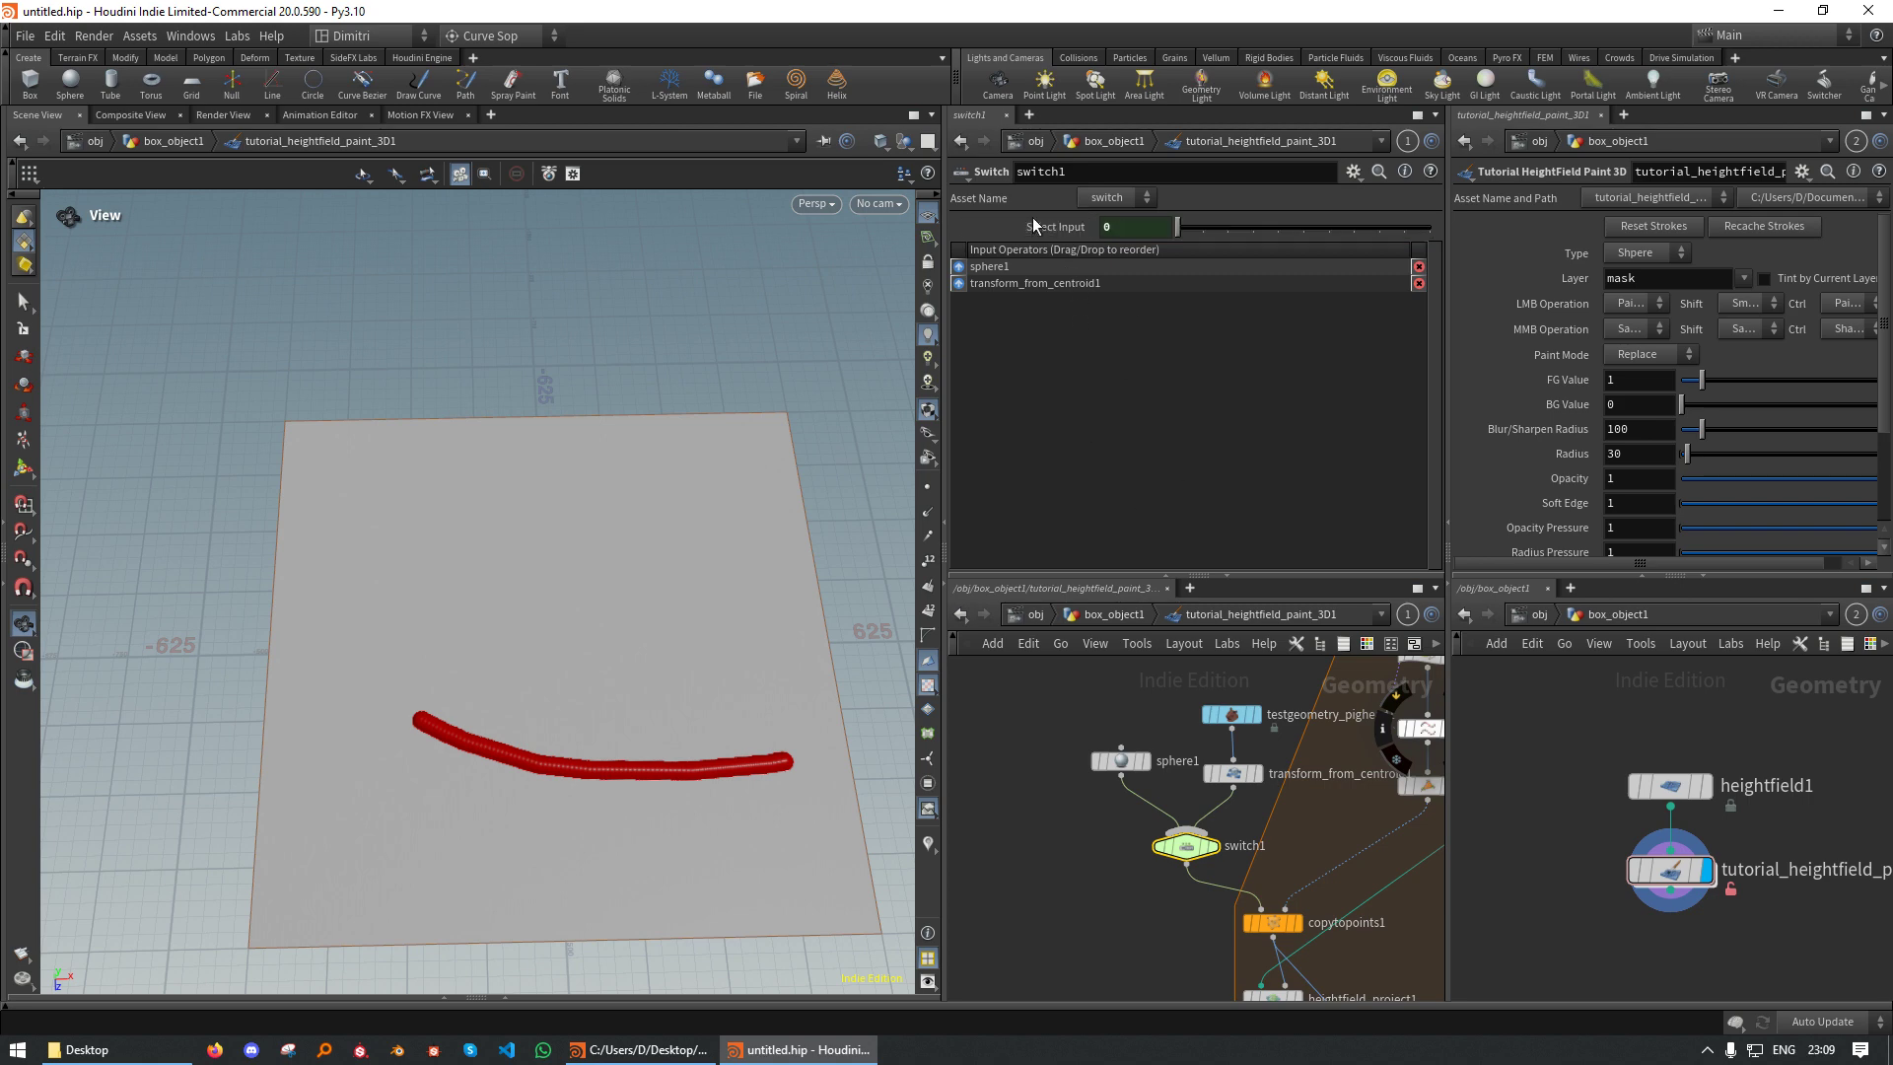
click(1035, 227)
Set the asset's Type to Pighead and paint a diagonal test stroke across the existing one from the box_object1 level
click(1656, 256)
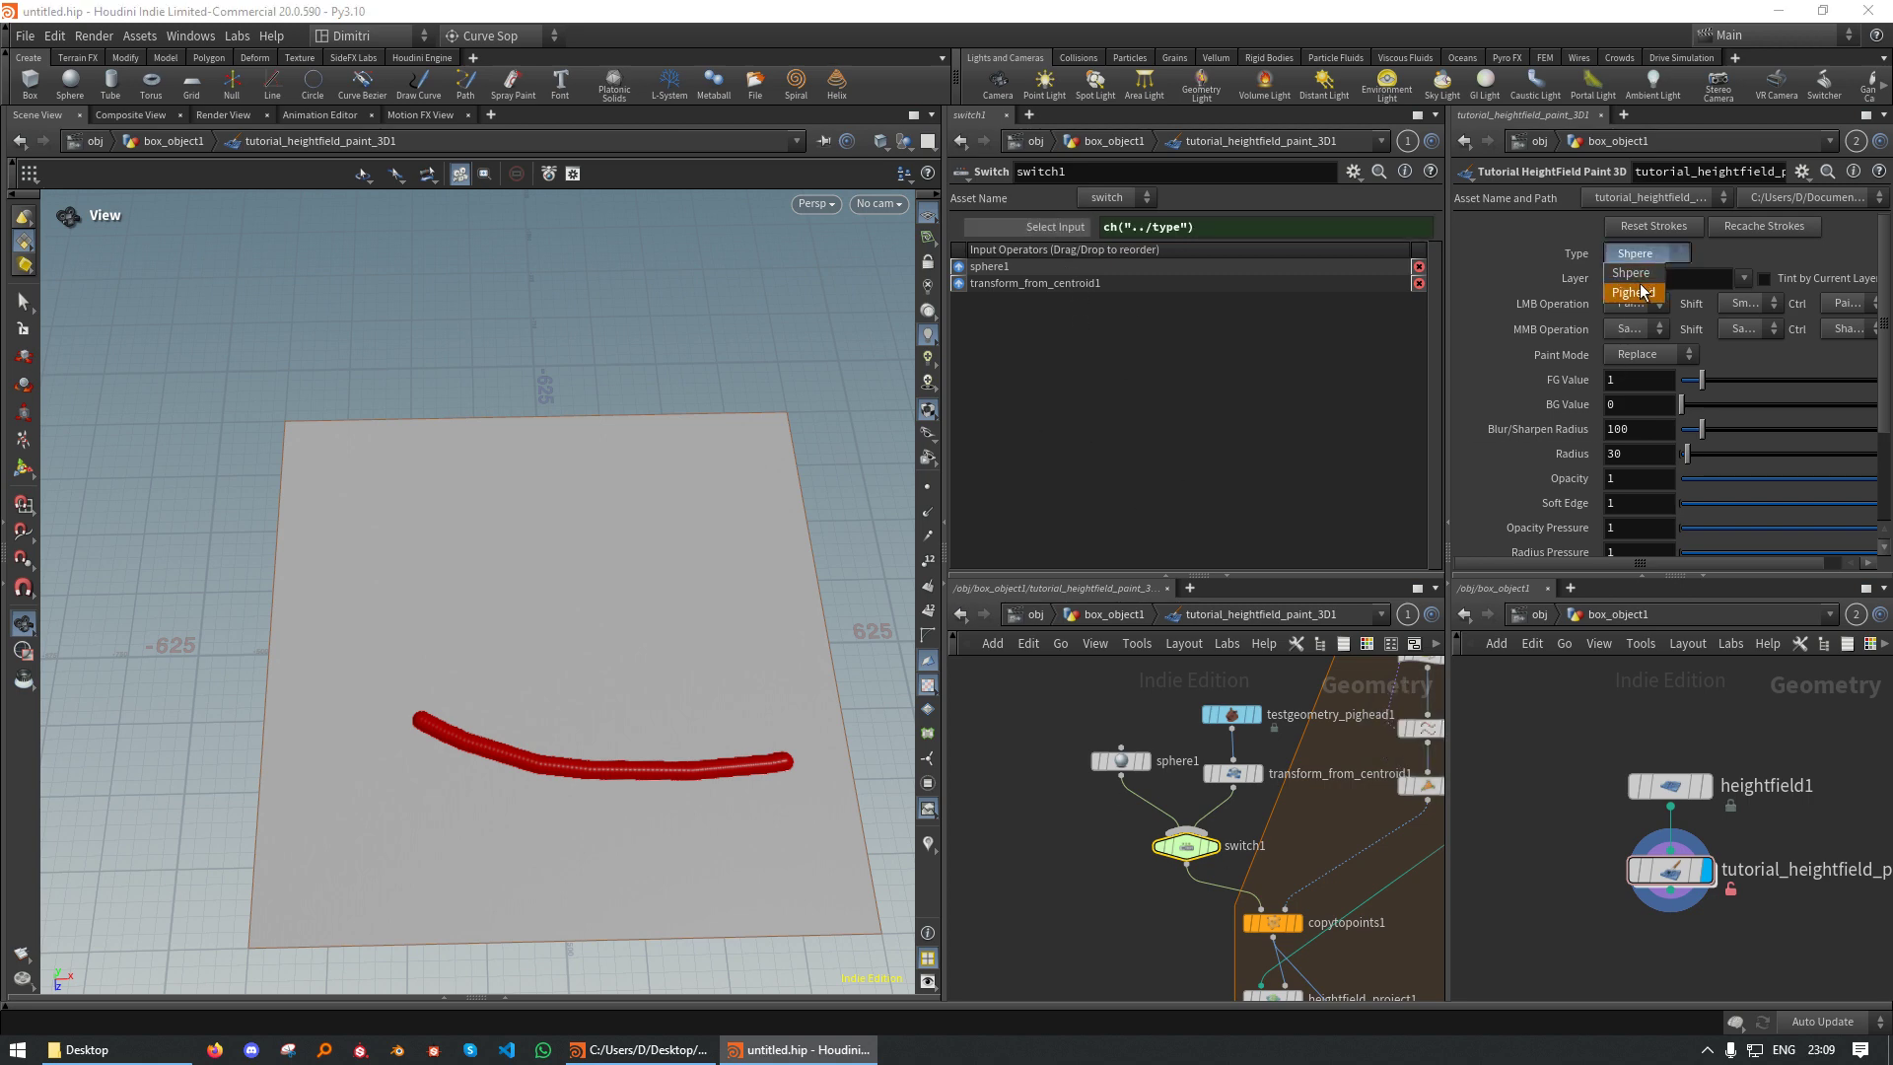
click(1637, 284)
click(1089, 616)
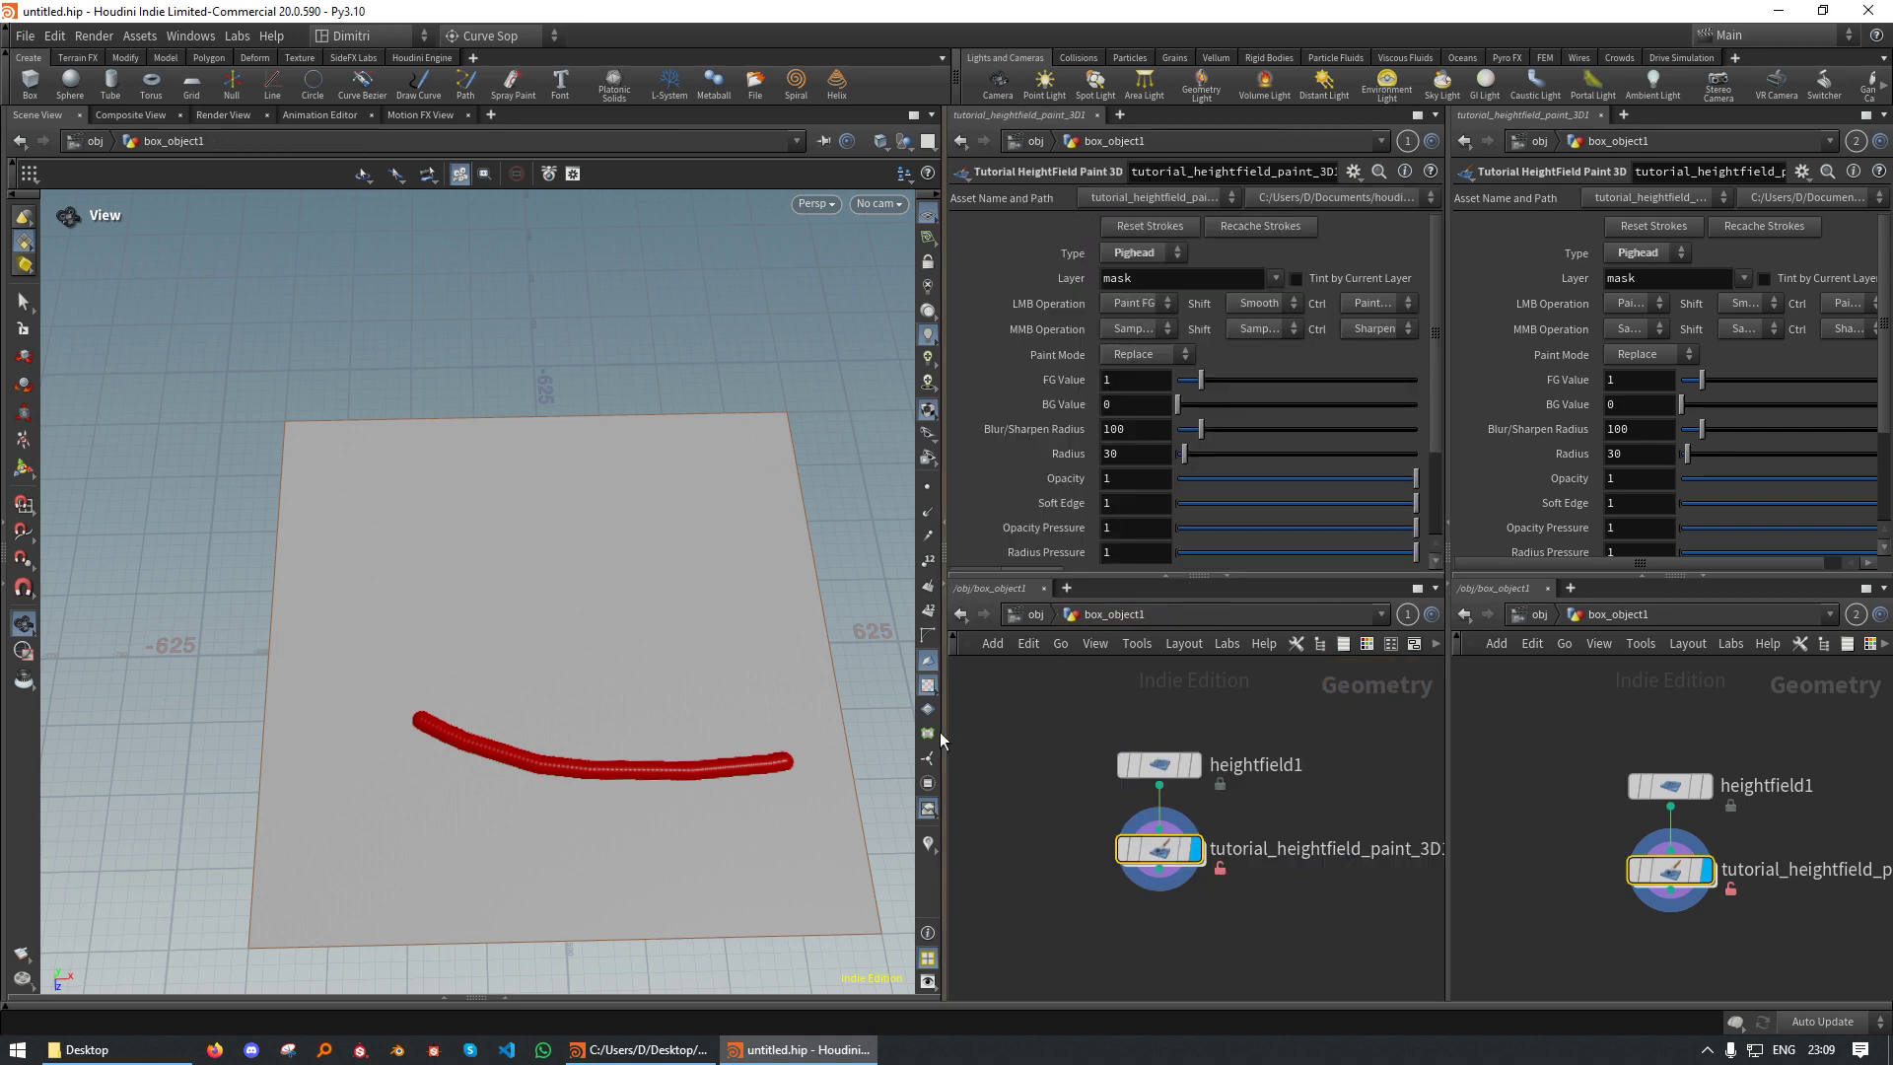
mouse_move(668, 655)
mouse_down()
mouse_move(645, 735)
mouse_move(723, 702)
mouse_move(682, 623)
mouse_move(634, 669)
mouse_move(655, 634)
mouse_move(670, 649)
mouse_up()
key(Return)
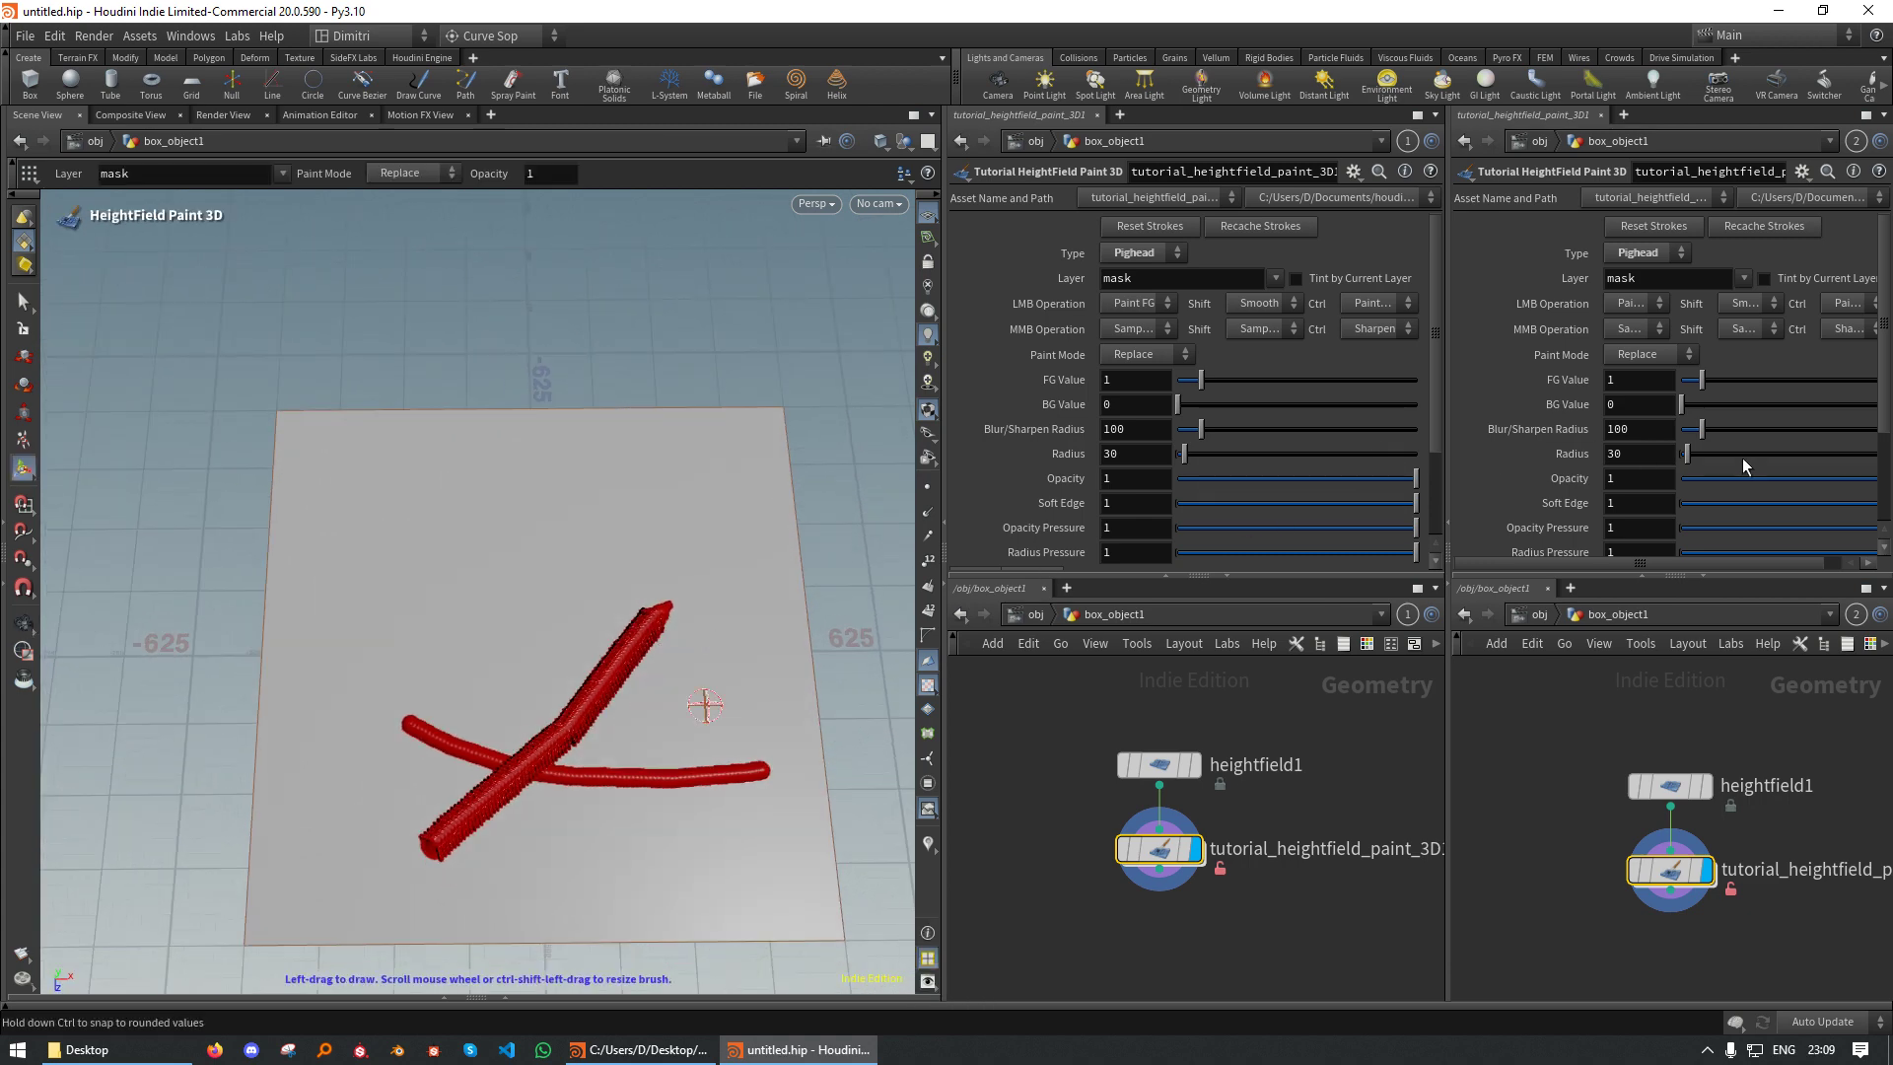
Set Stroke Quality to 5 and paint another pighead stroke crossing the diagonal one
scroll(1745, 458, down, 5)
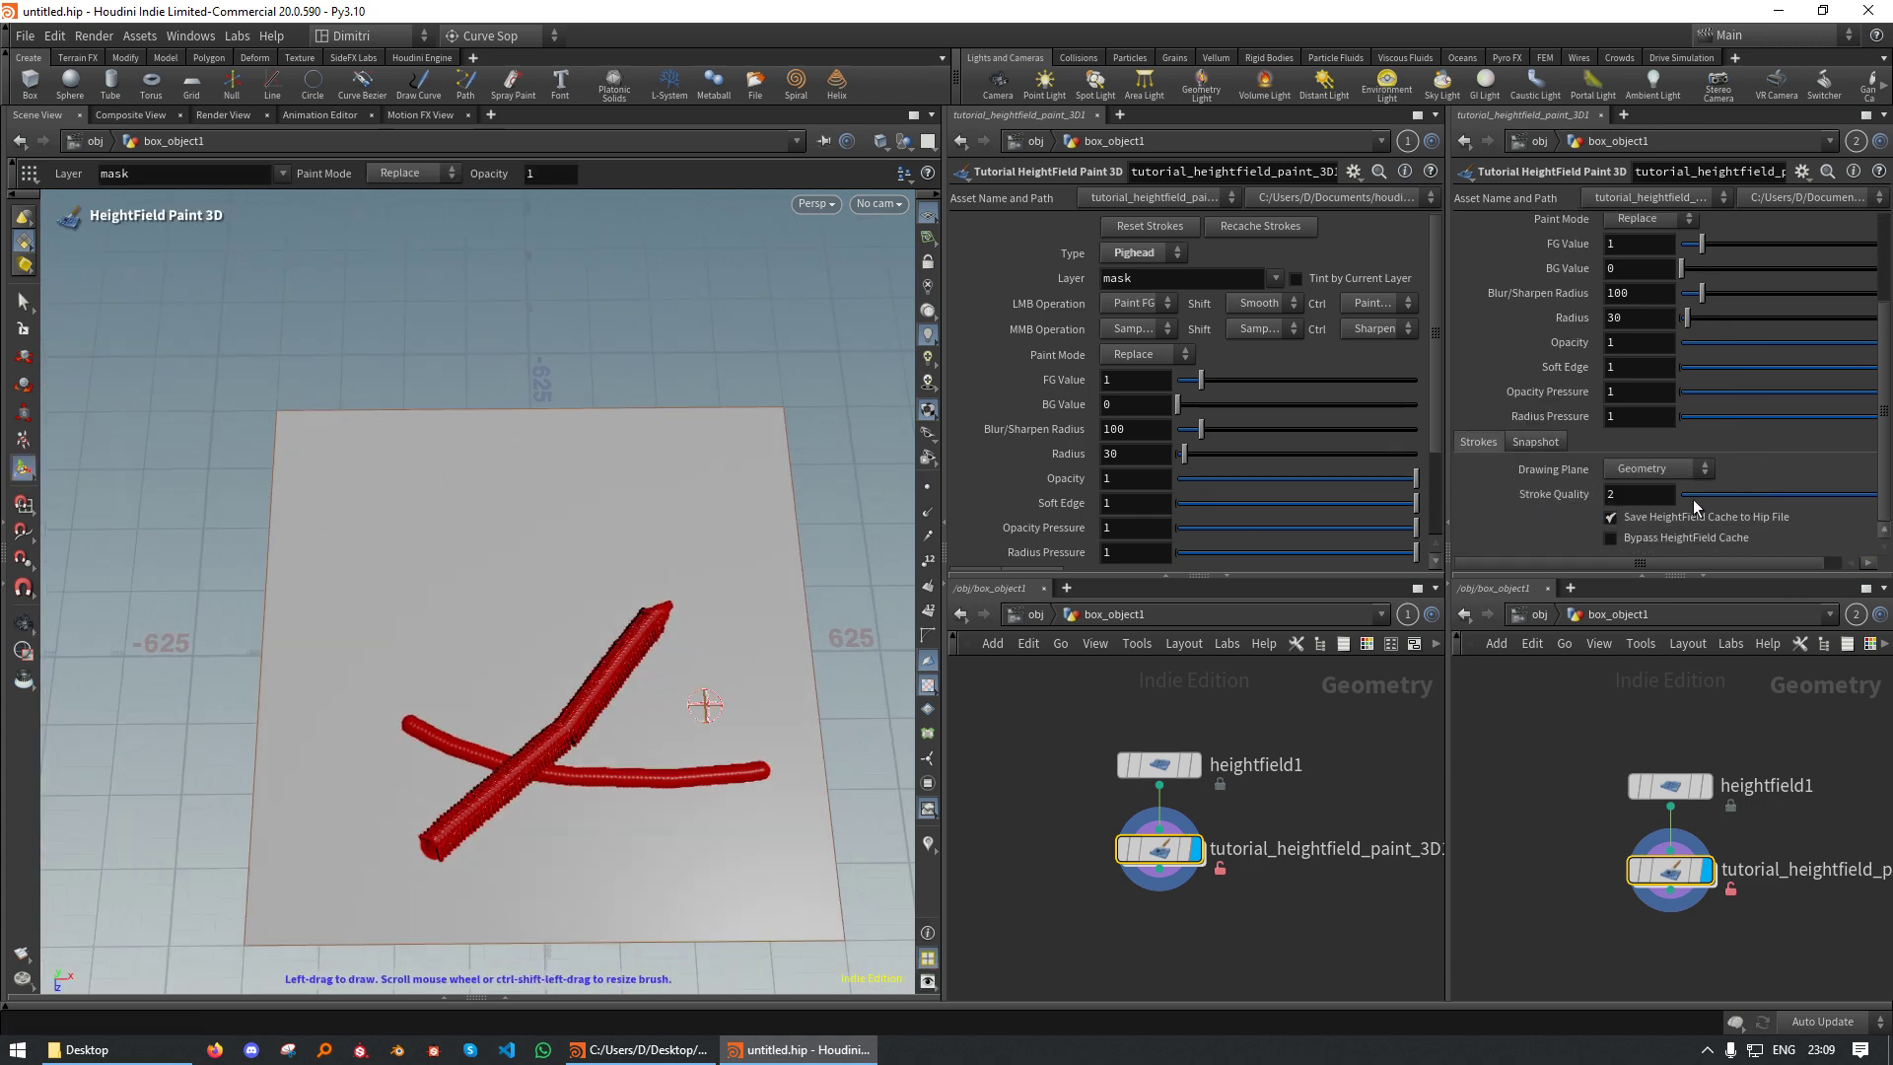
text(5)
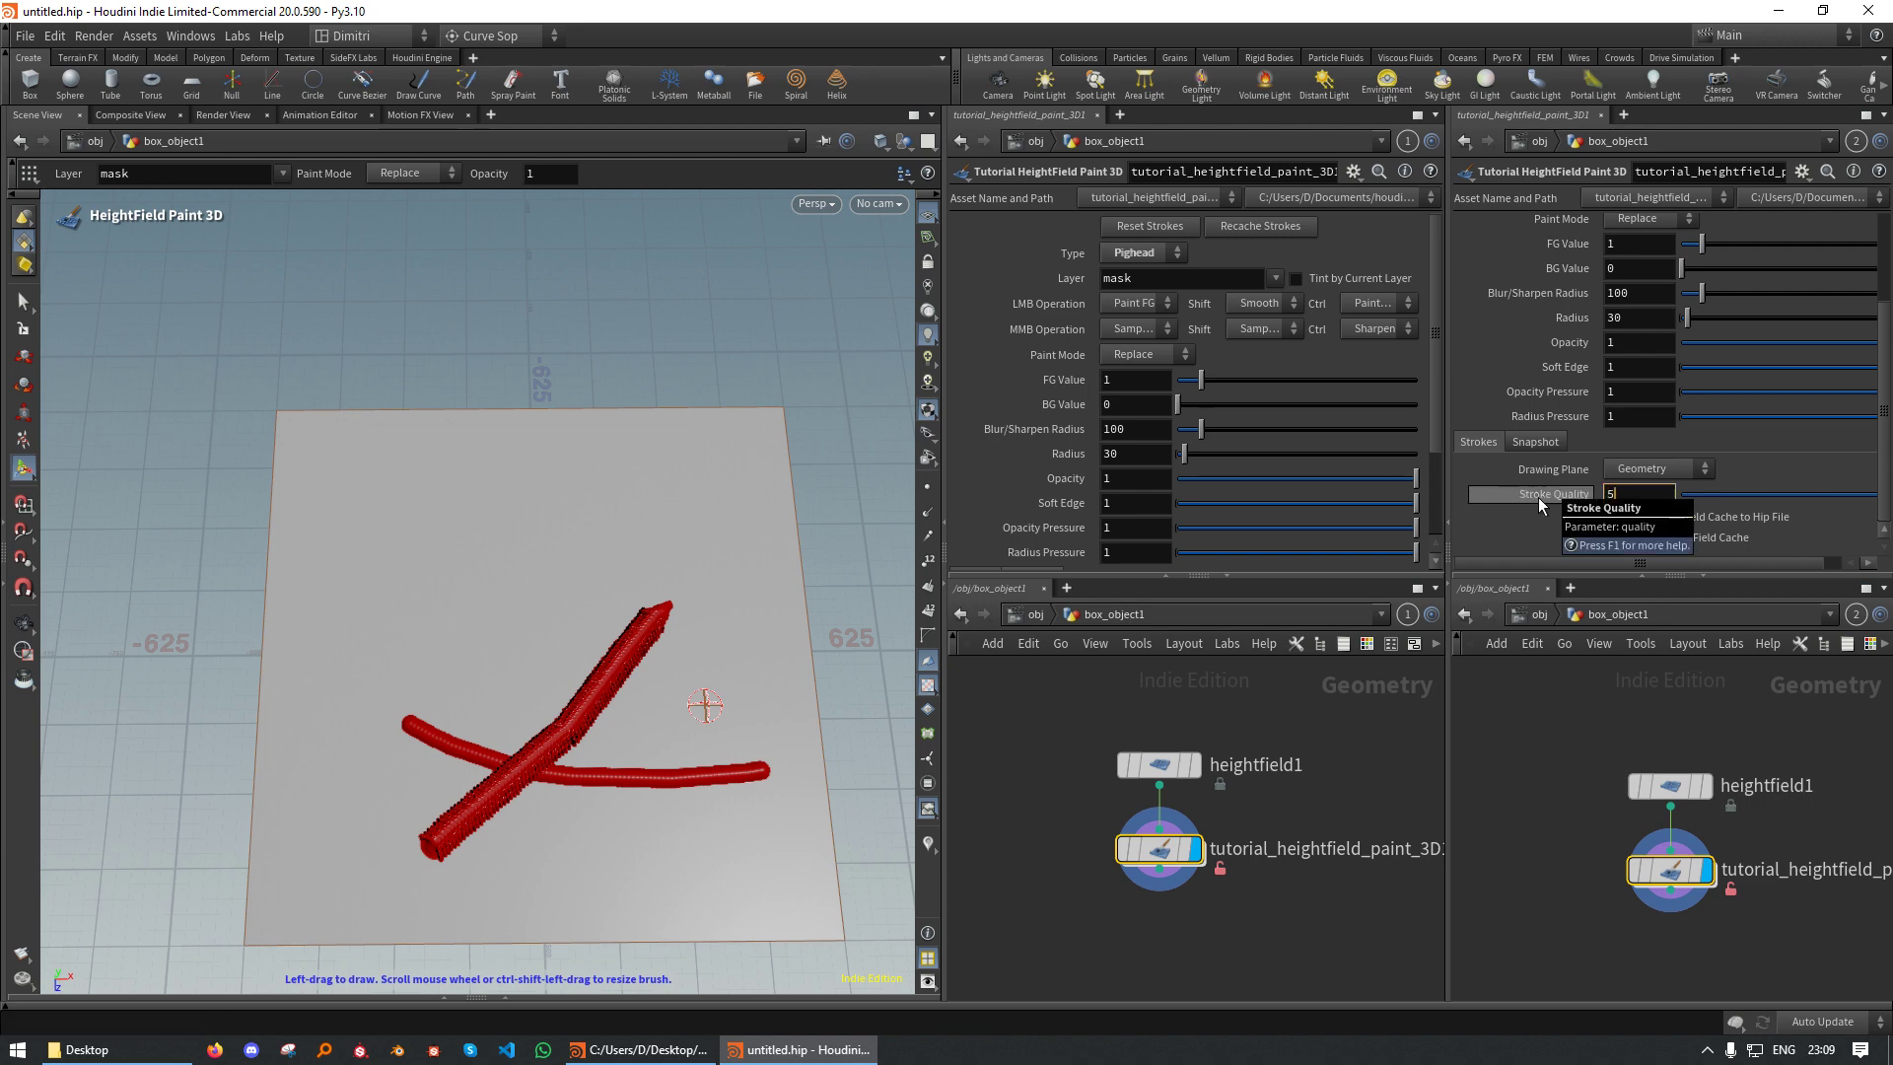
key(Return)
alt+drag(705, 705, 657, 665)
alt+scroll(658, 664, up, 3)
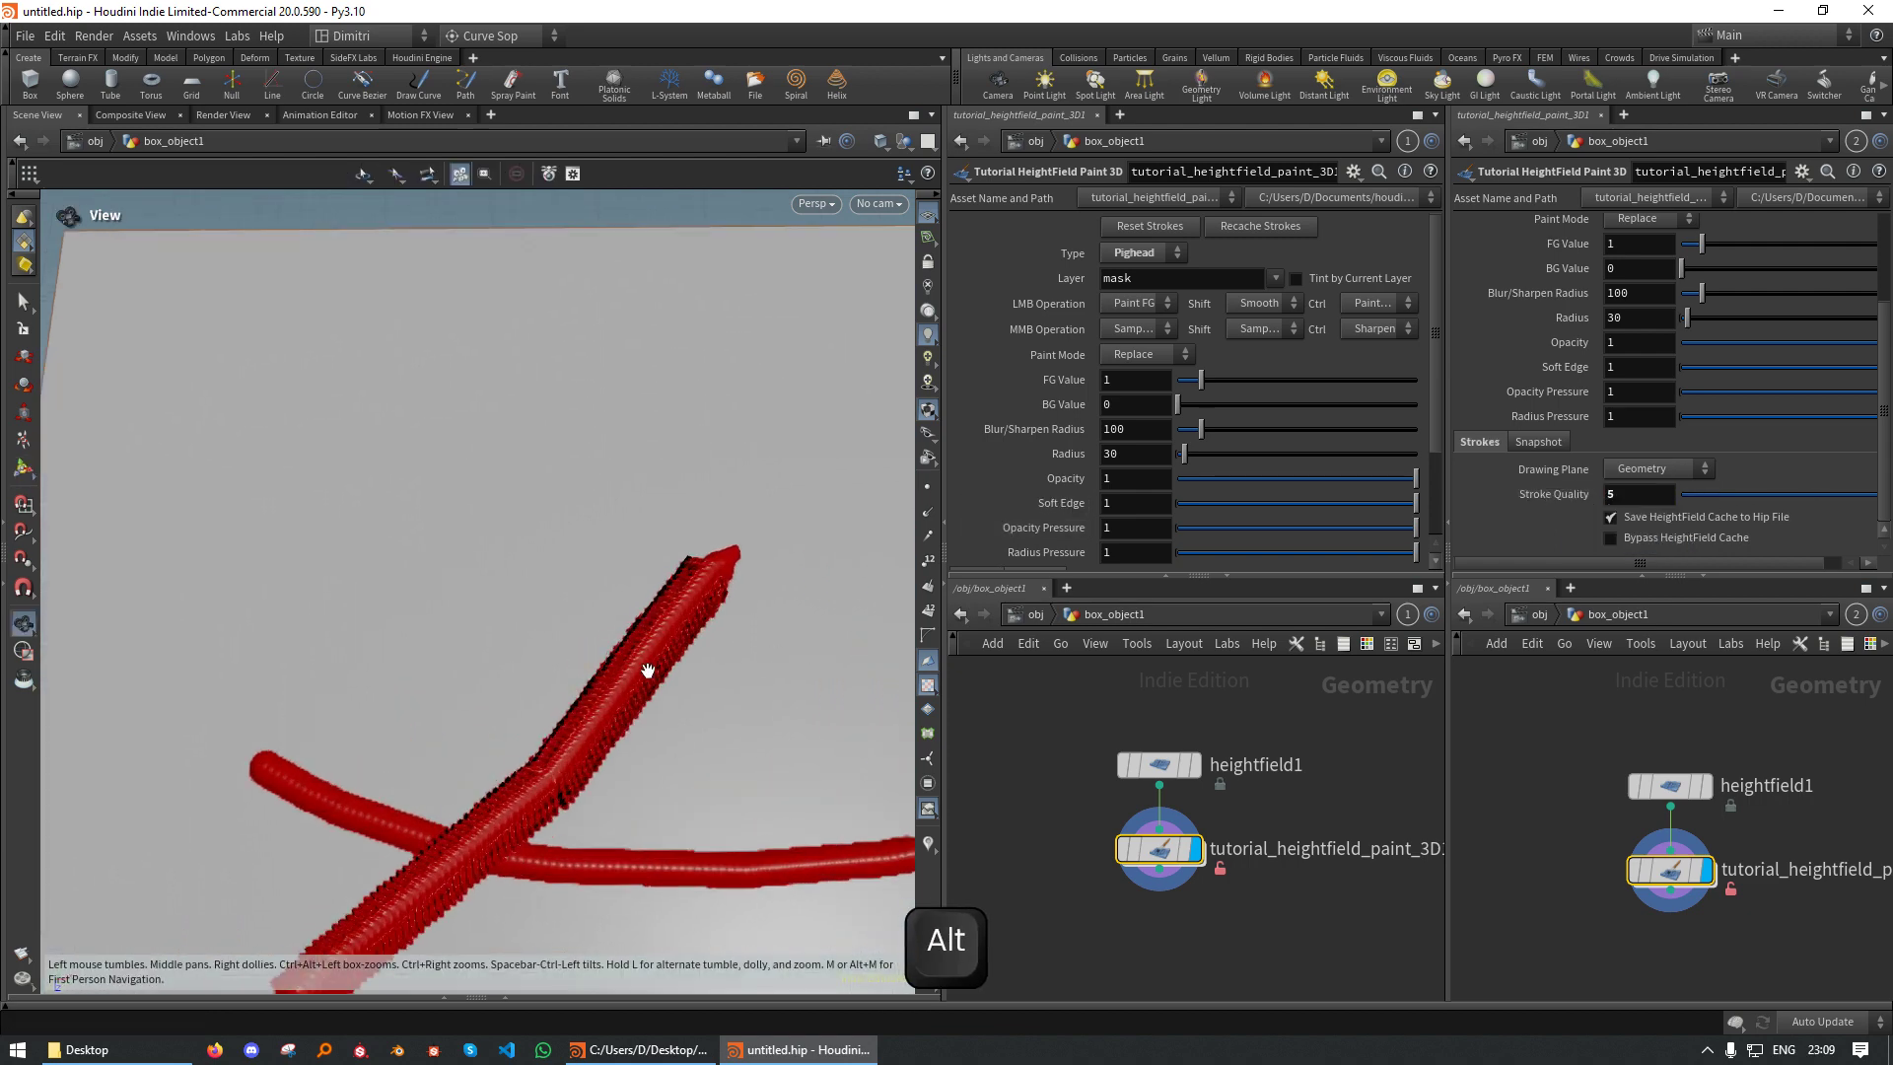
drag(394, 623, 597, 685)
drag(789, 726, 792, 727)
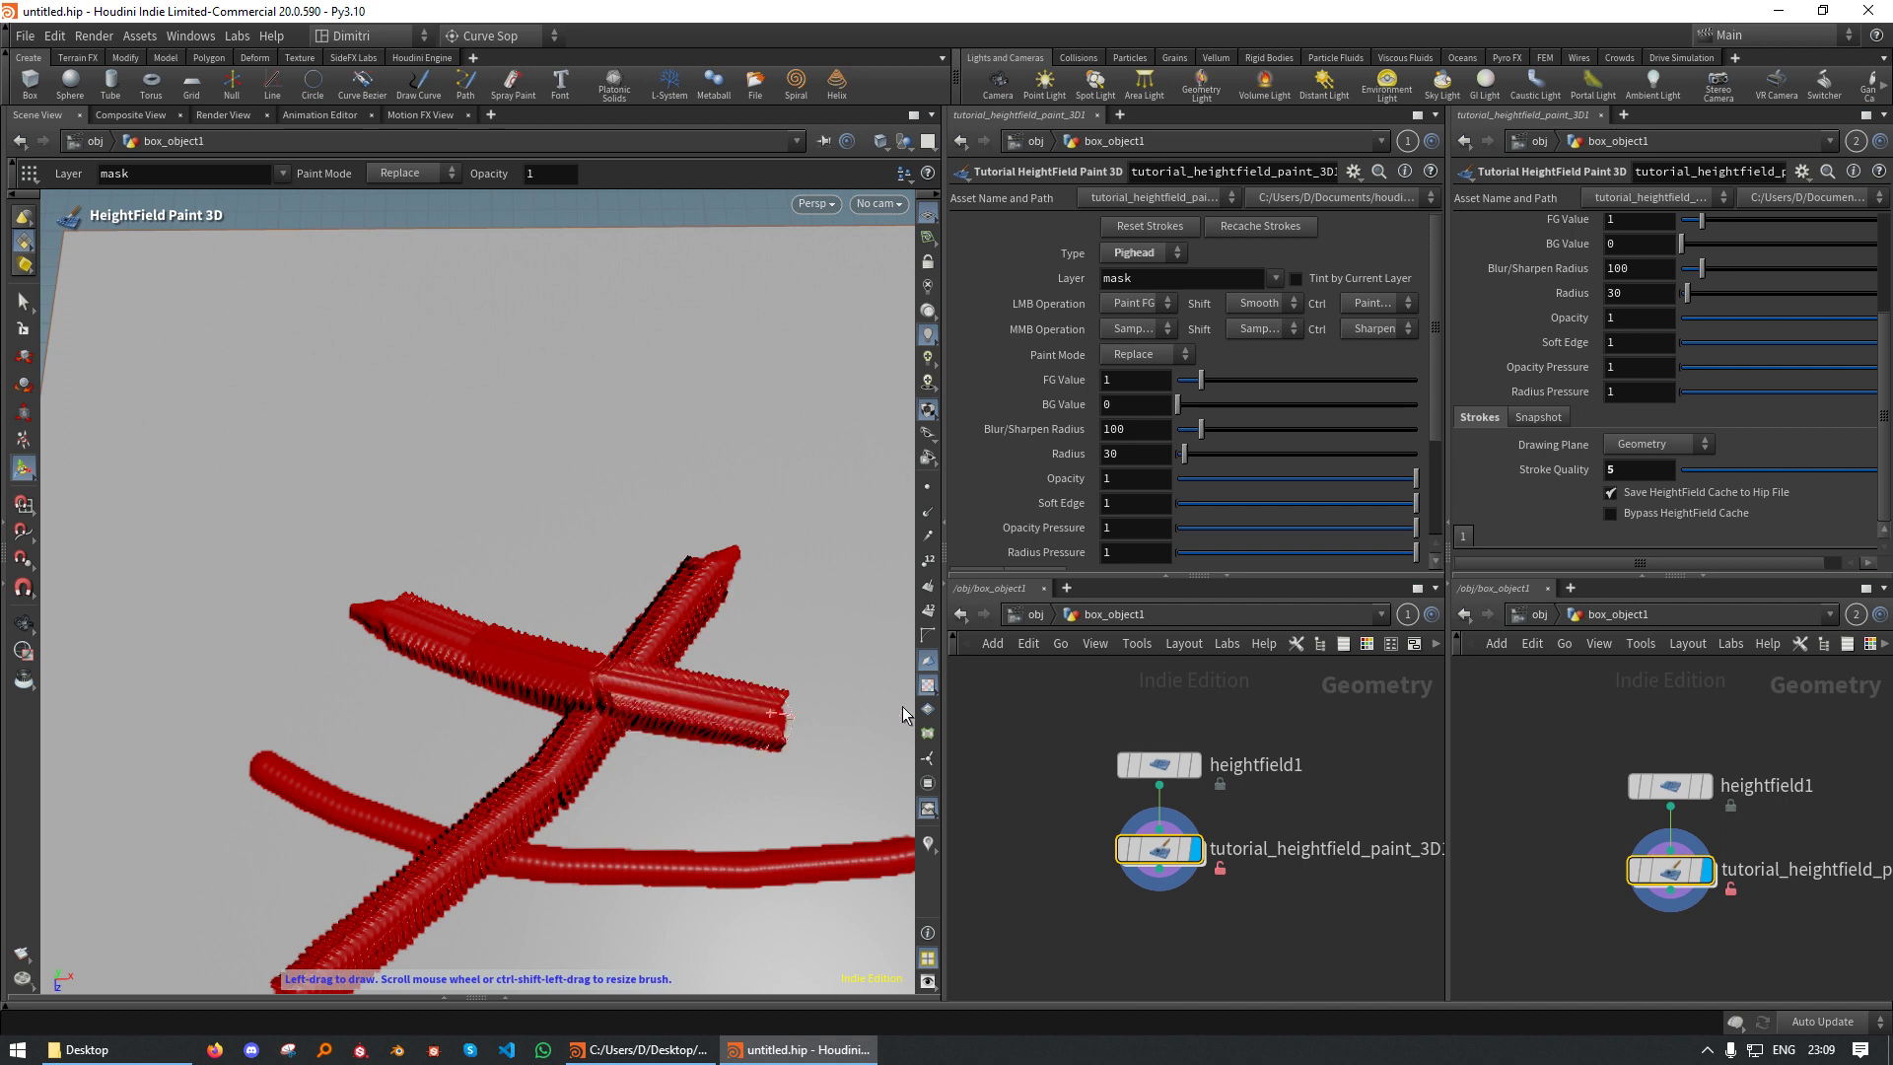
Raise Stroke Quality to 50 and paint a nearly horizontal stroke above the other strokes
text(0)
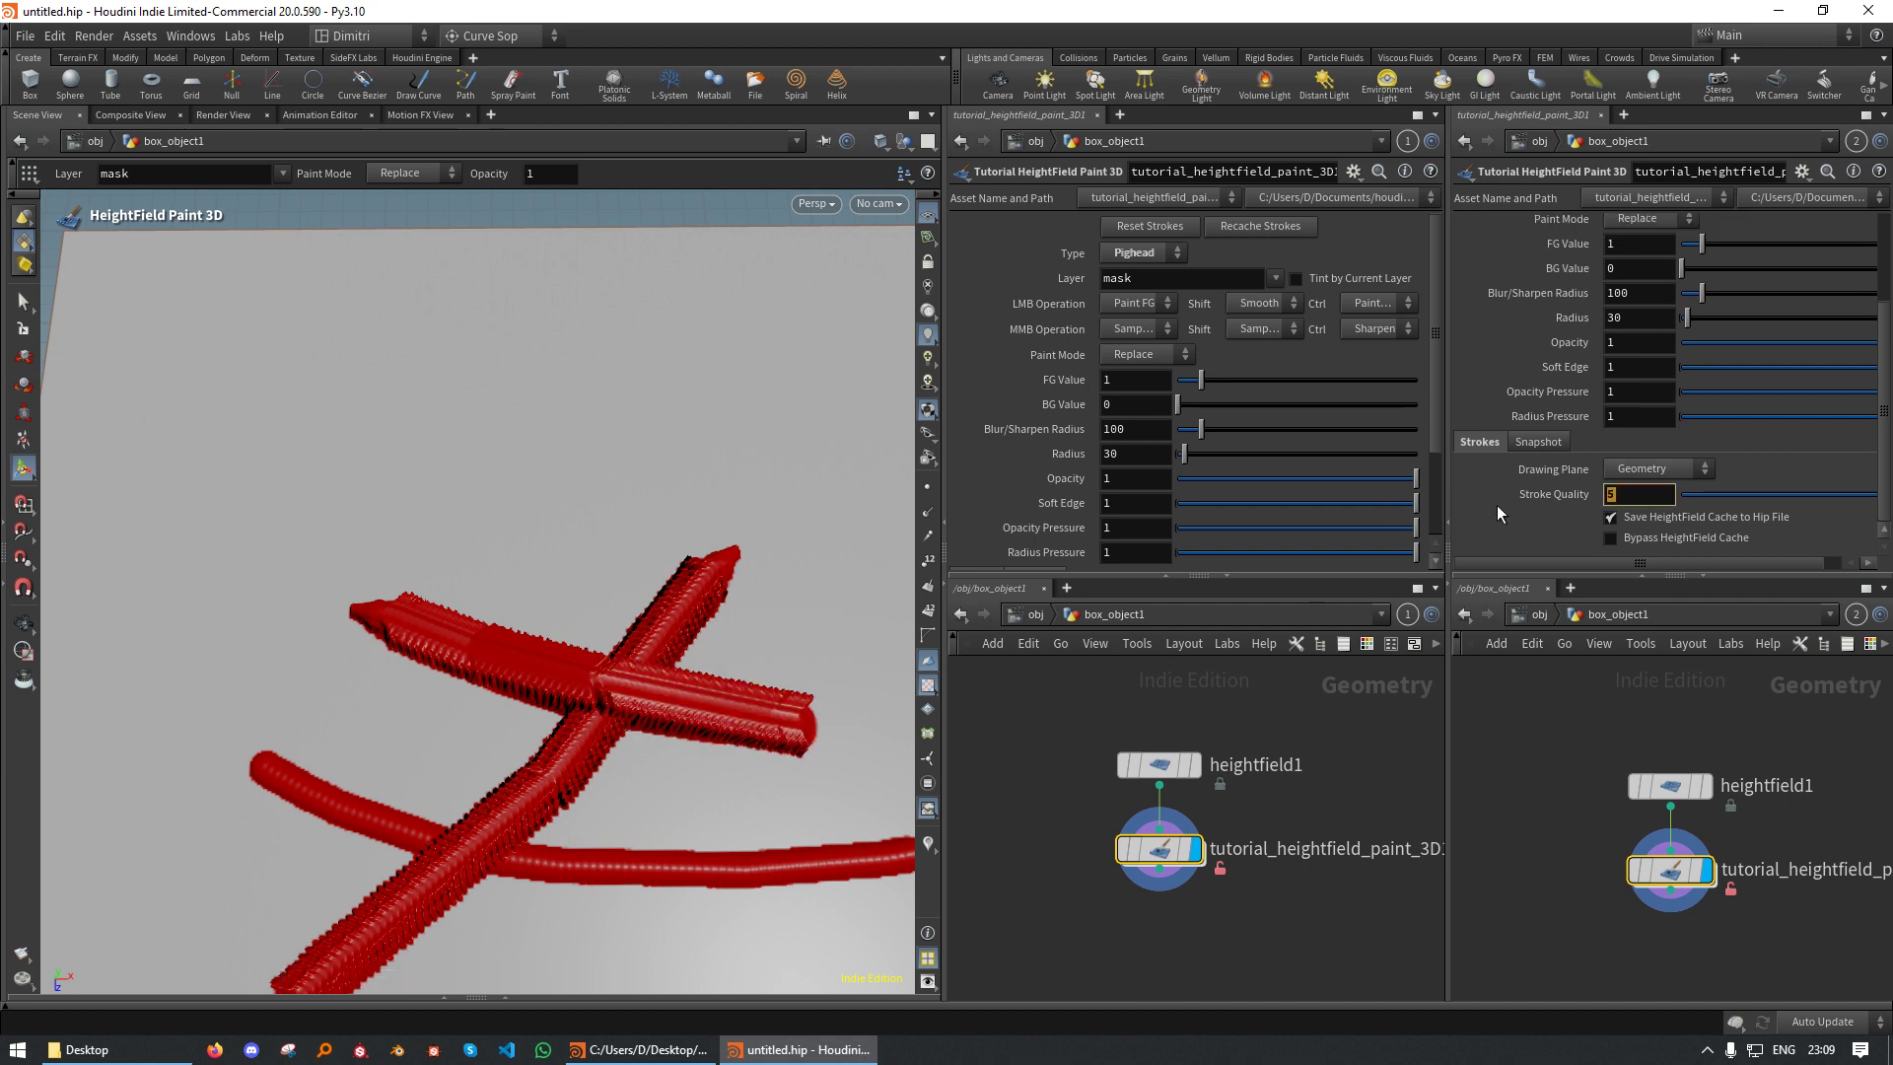
key(Return)
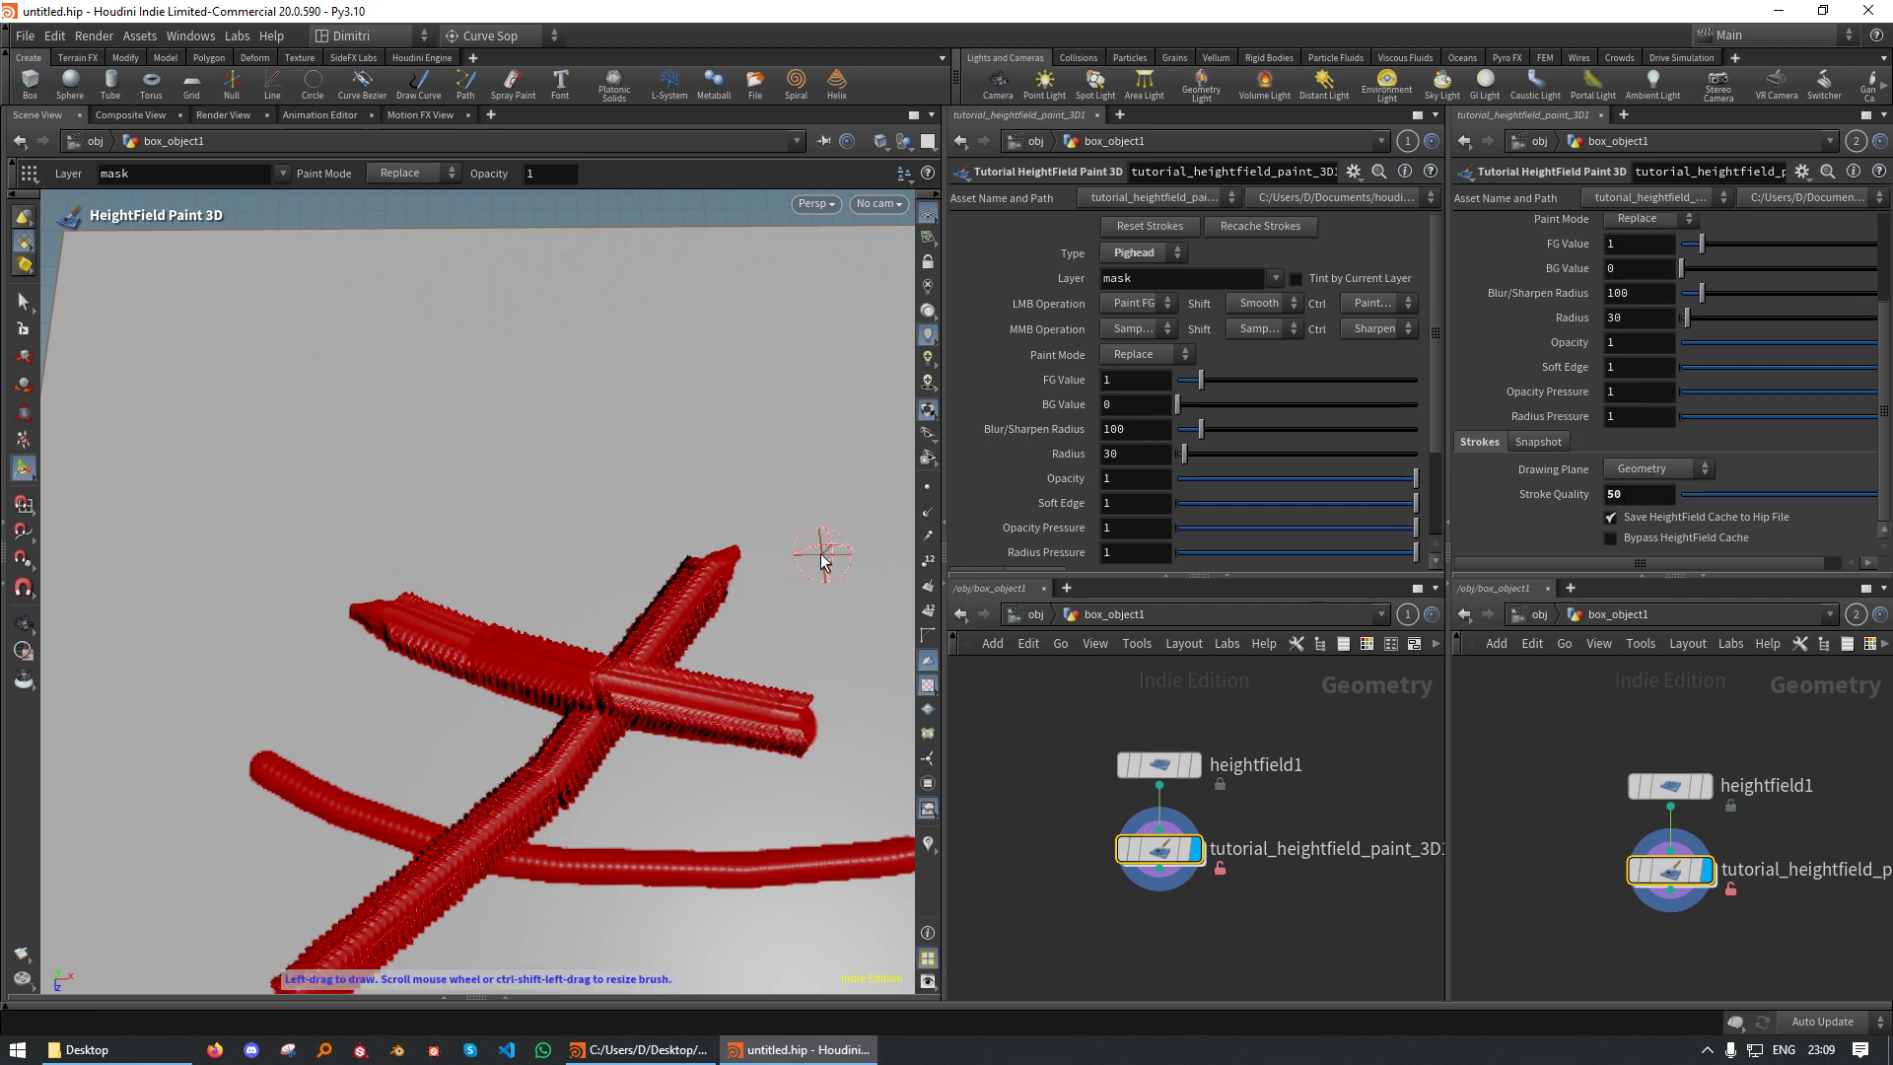
drag(825, 553, 433, 570)
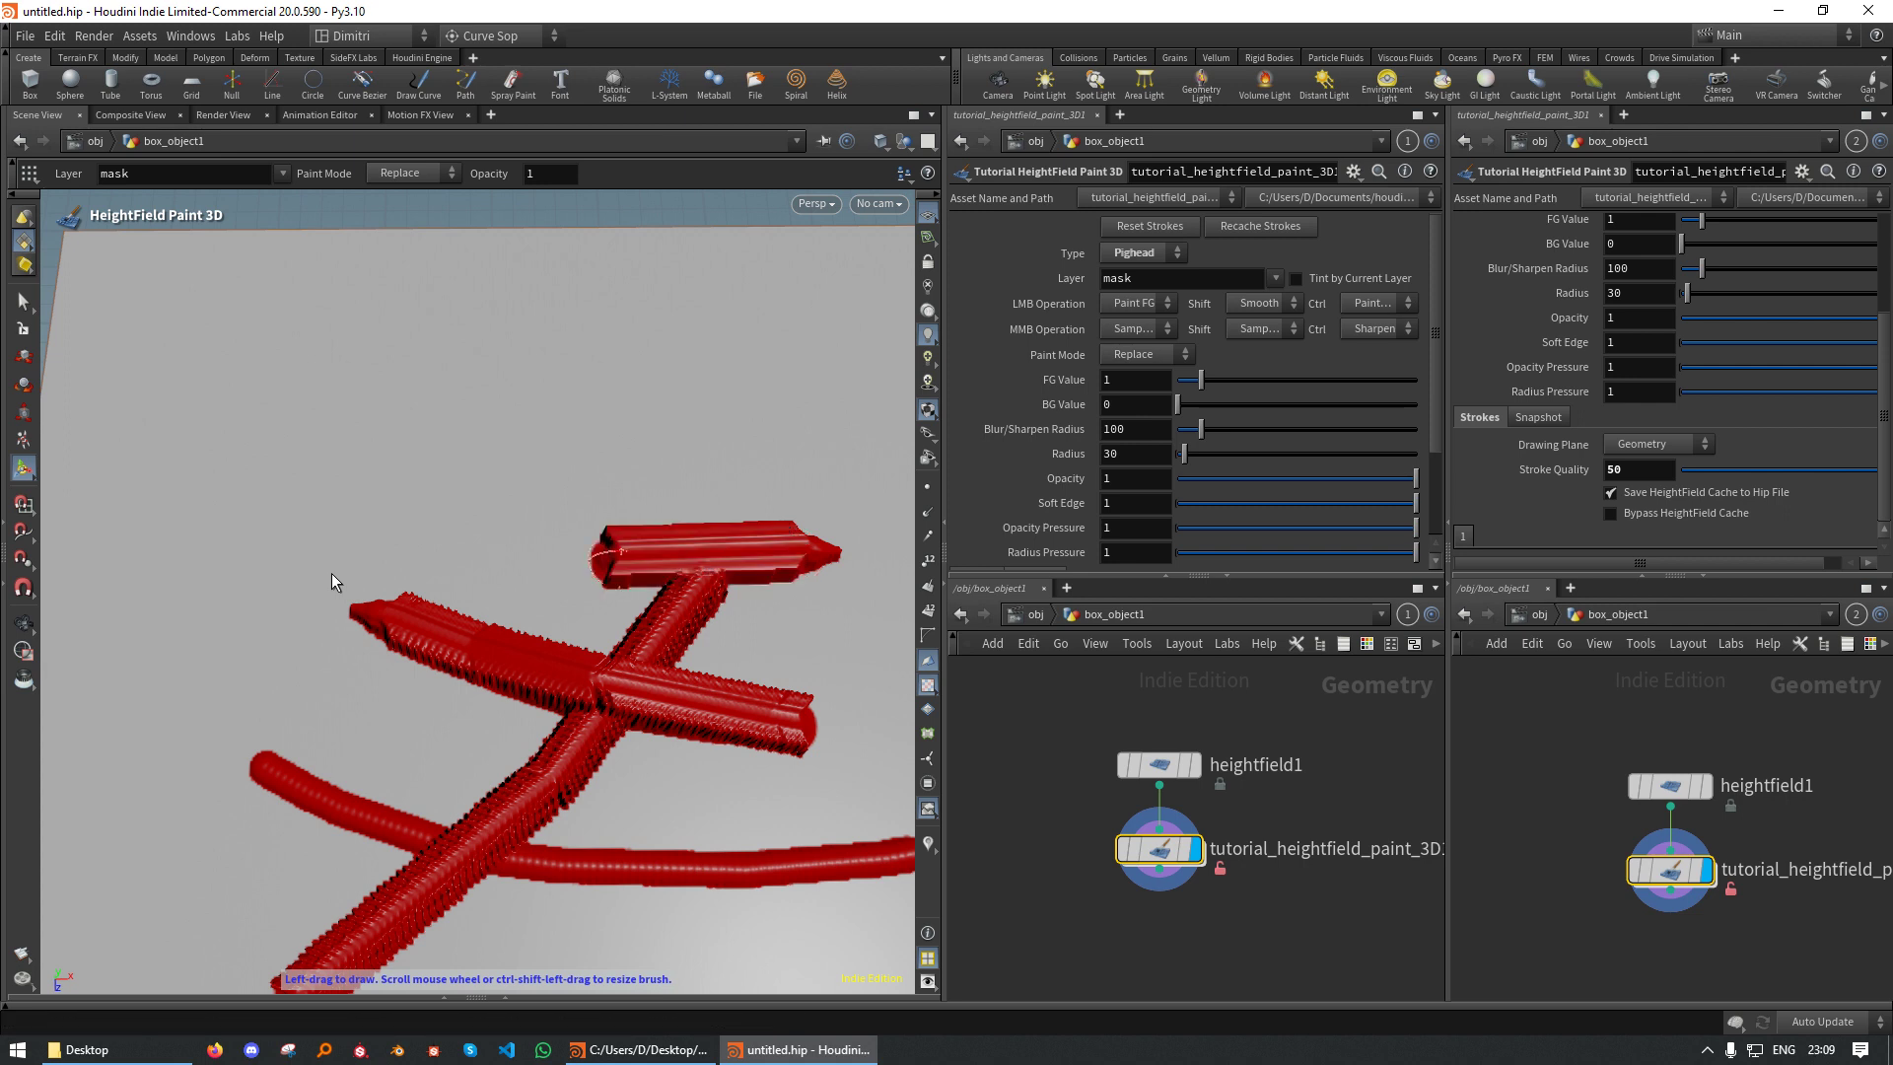
key(alt)
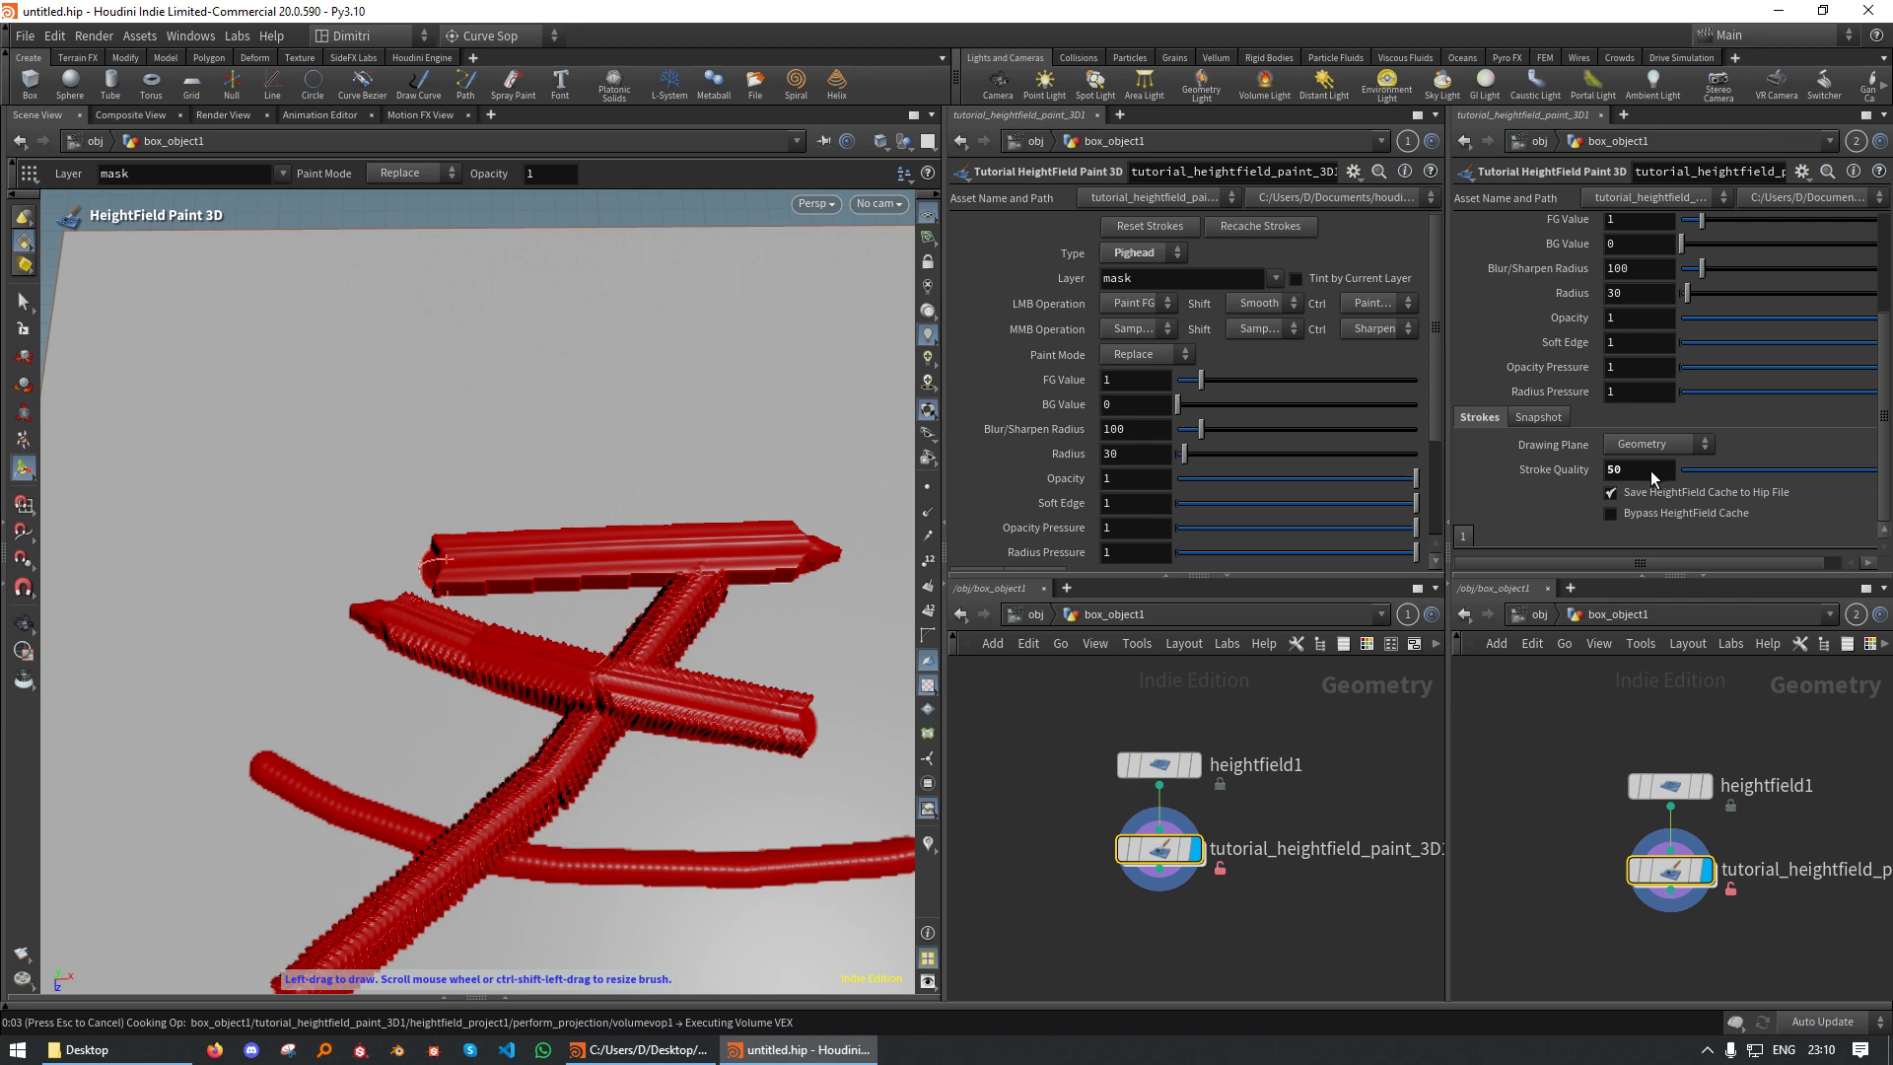
scroll(1642, 471, up, 1)
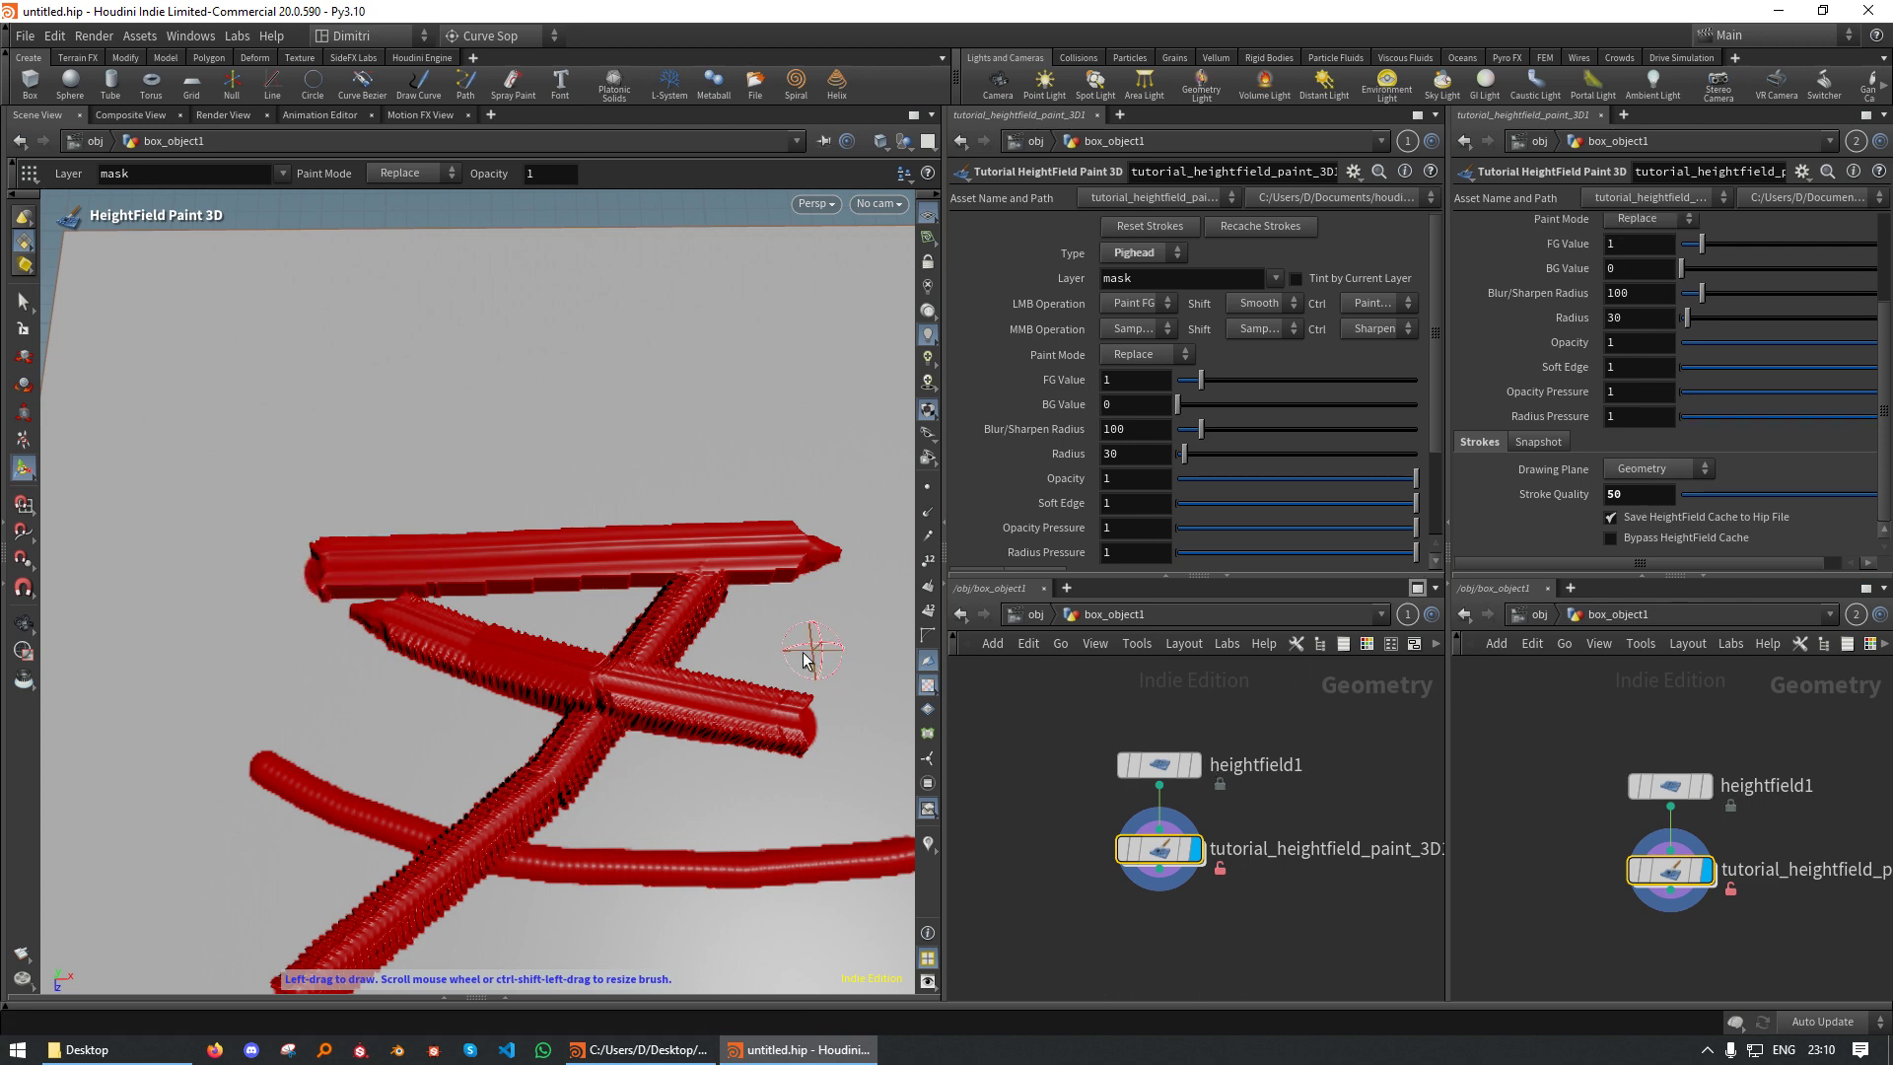
alt+right_drag(774, 655, 606, 695)
alt+middle_drag(594, 690, 541, 647)
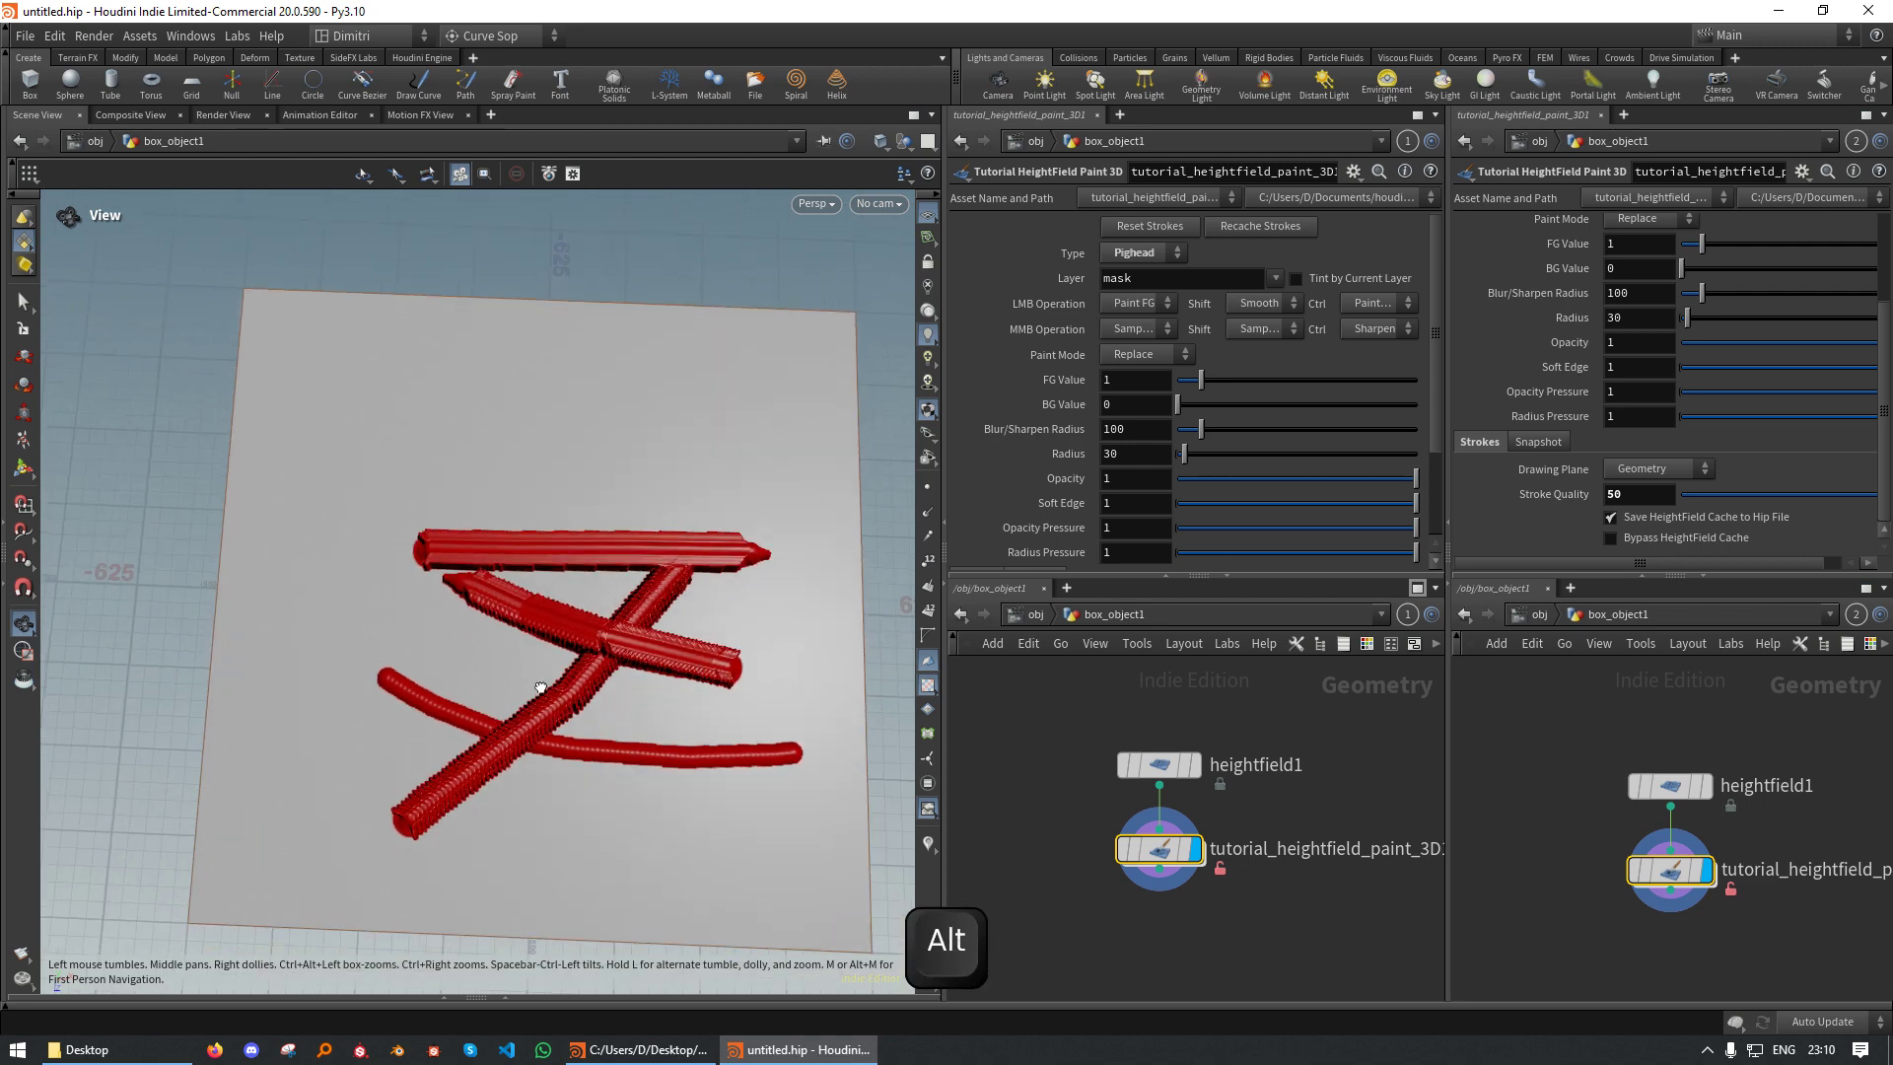
alt+drag(541, 647, 549, 690)
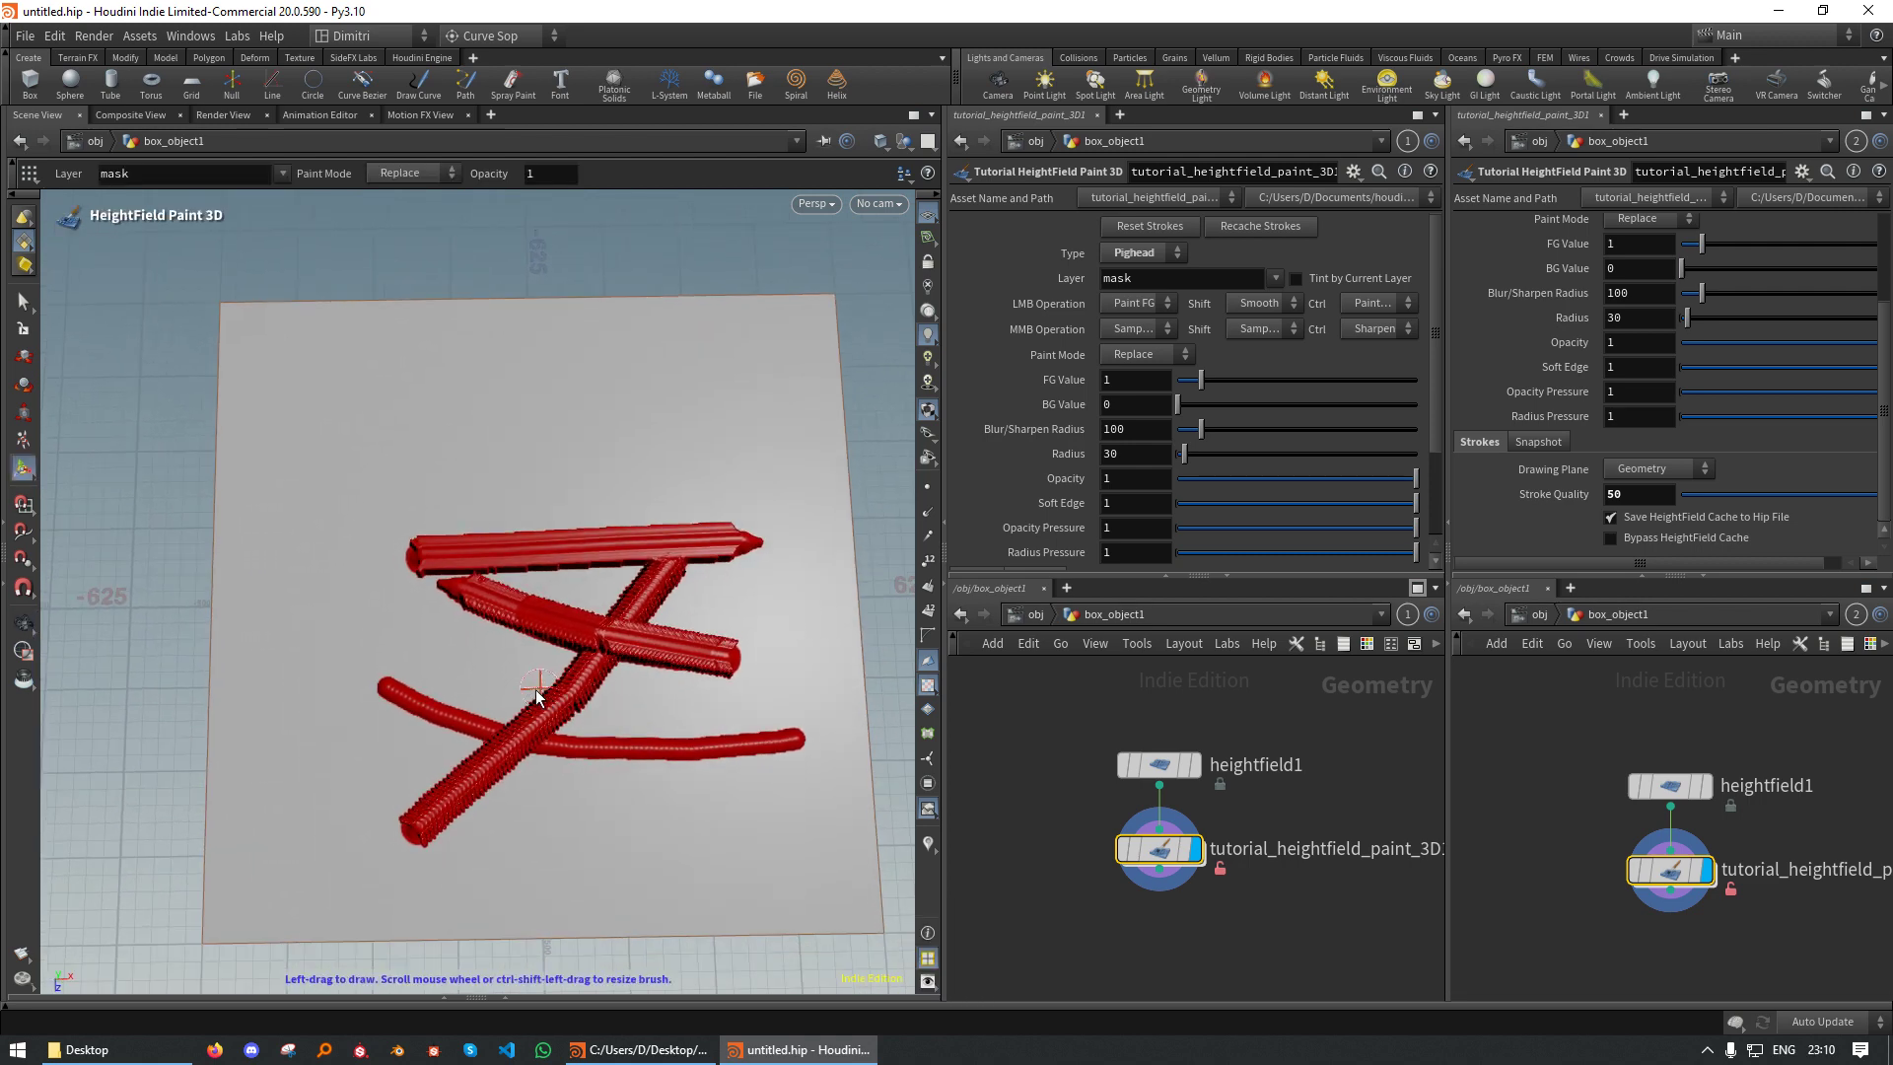
alt+drag(507, 654, 469, 642)
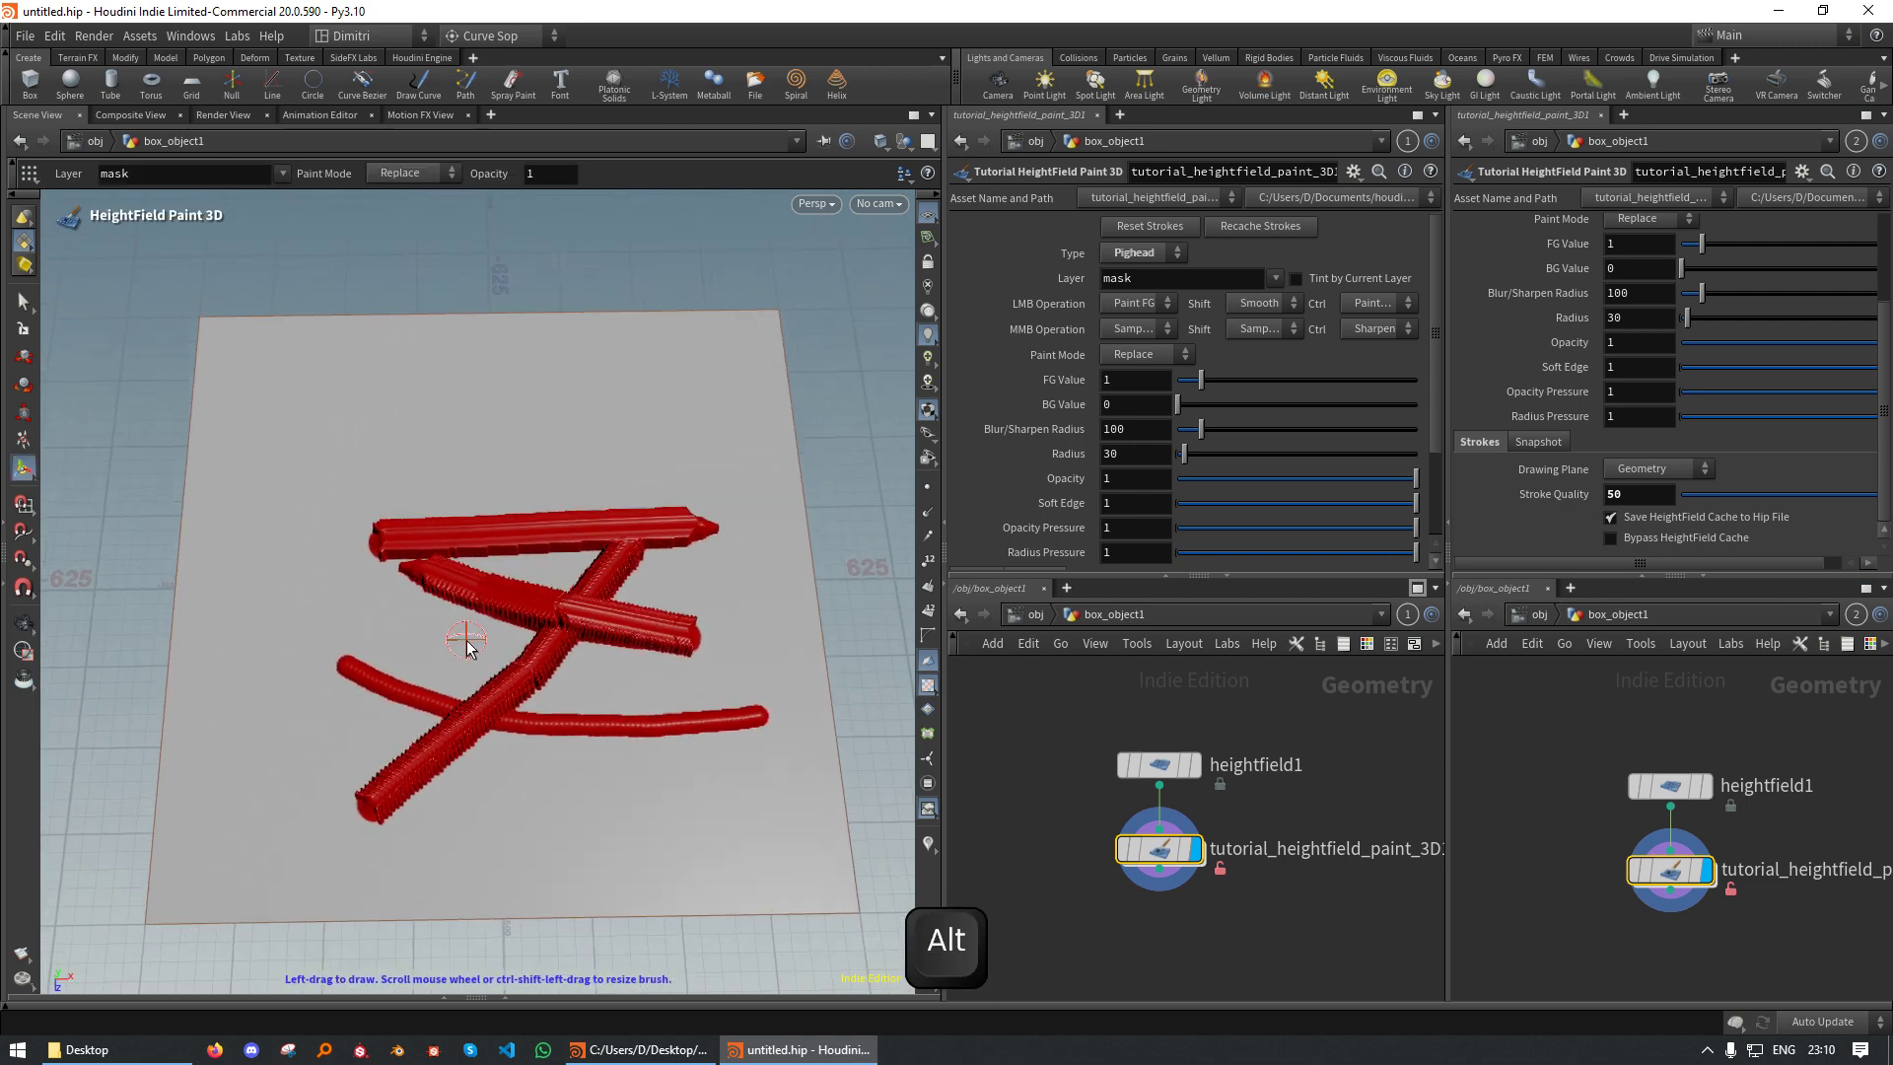